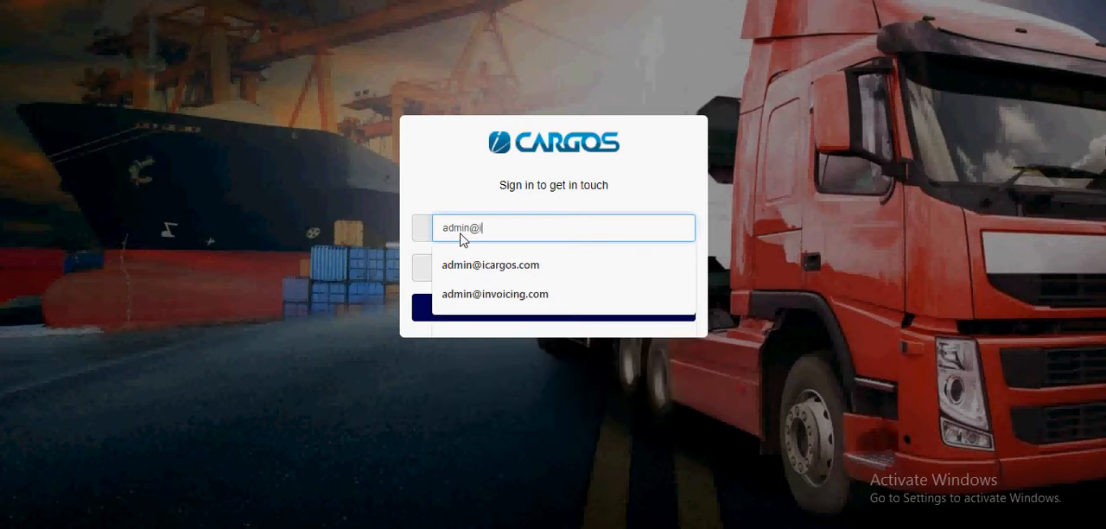
Step: Sign in to the admin portal with the admin account's e-mail and password
key("Return")
key("Tab")
type("••••")
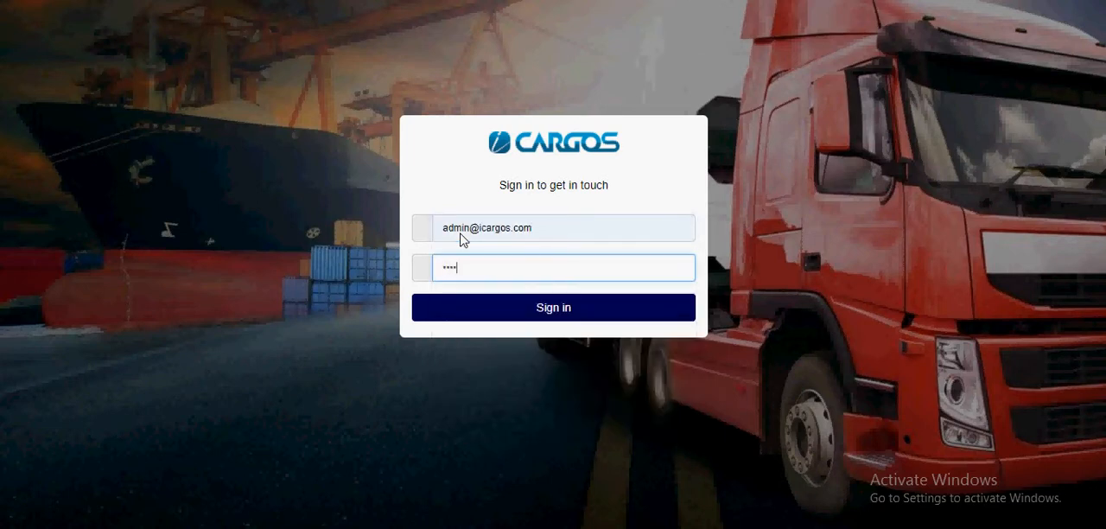
key("Return")
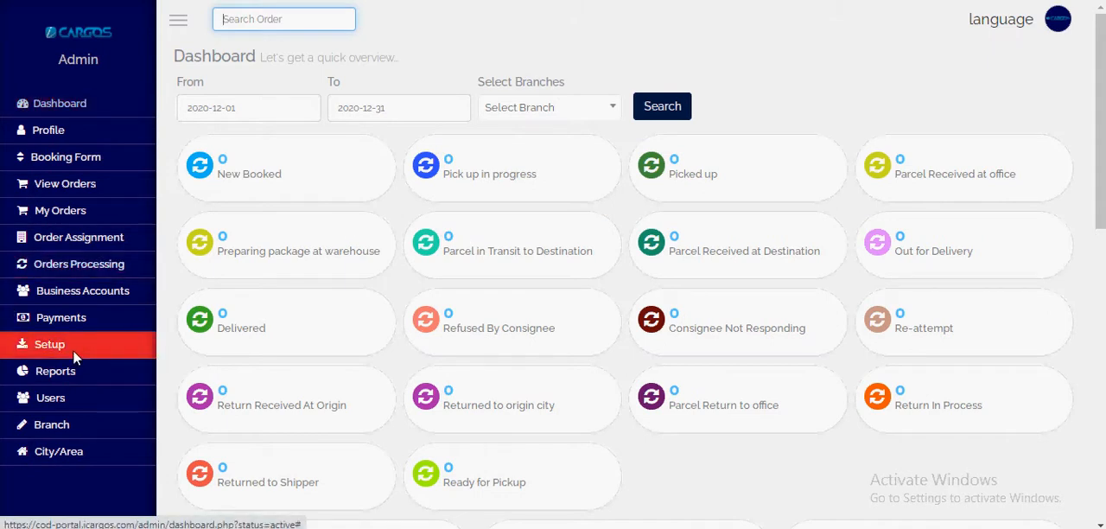
Step: Open the Services list under Setup and review the existing service types and their codes
left_click(51, 346)
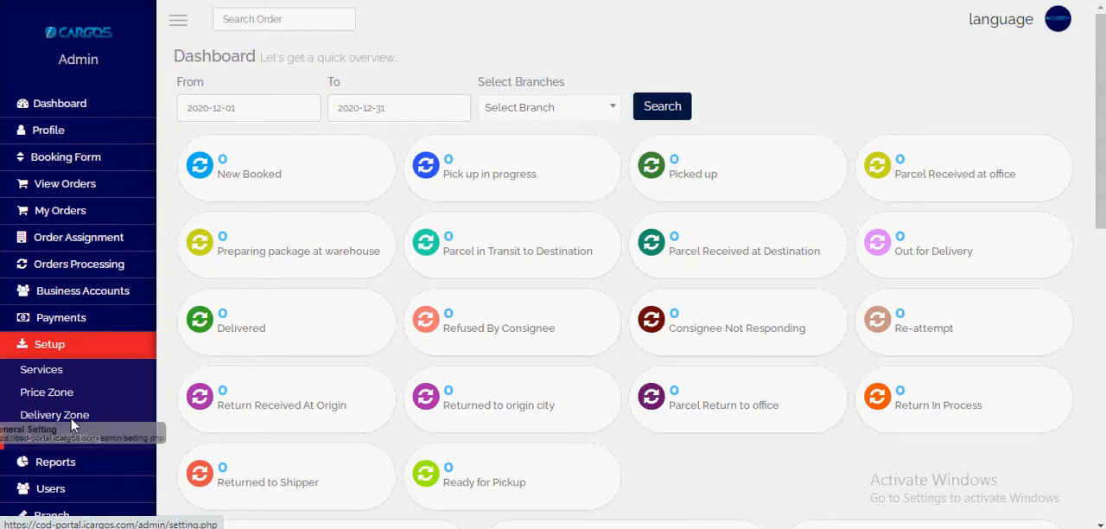
left_click(51, 369)
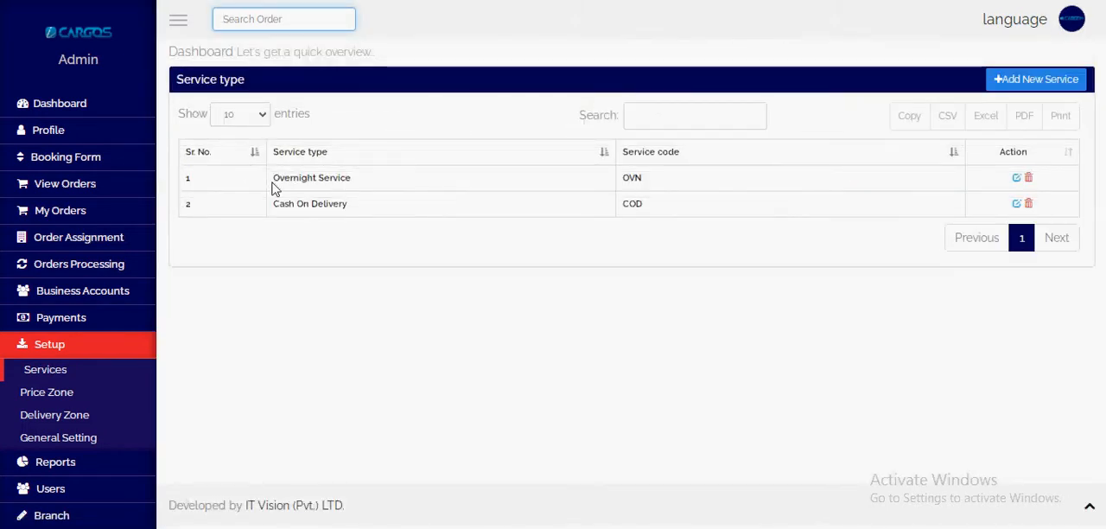
left_click_drag(275, 185, 358, 188)
left_click_drag(271, 210, 361, 229)
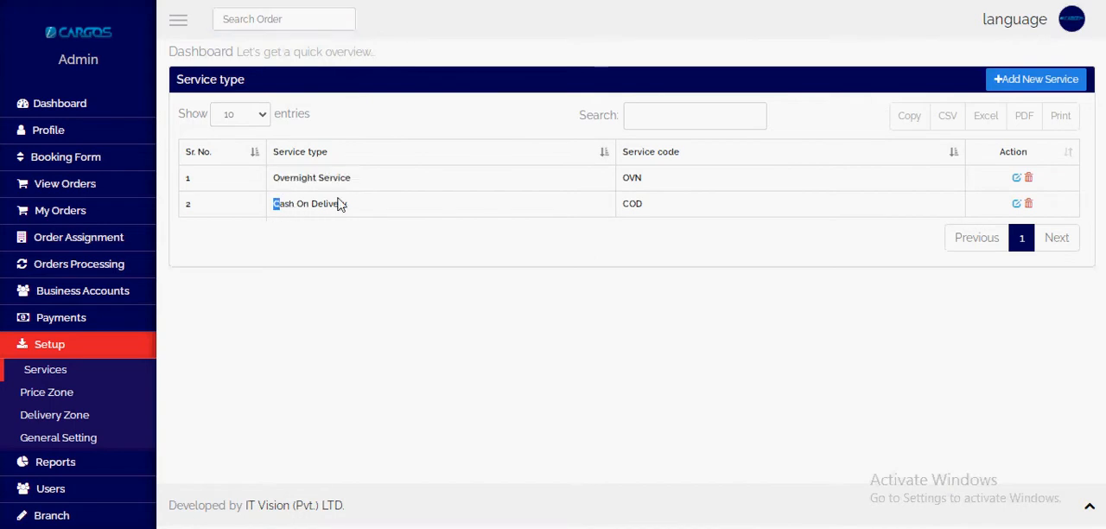
left_click(606, 251)
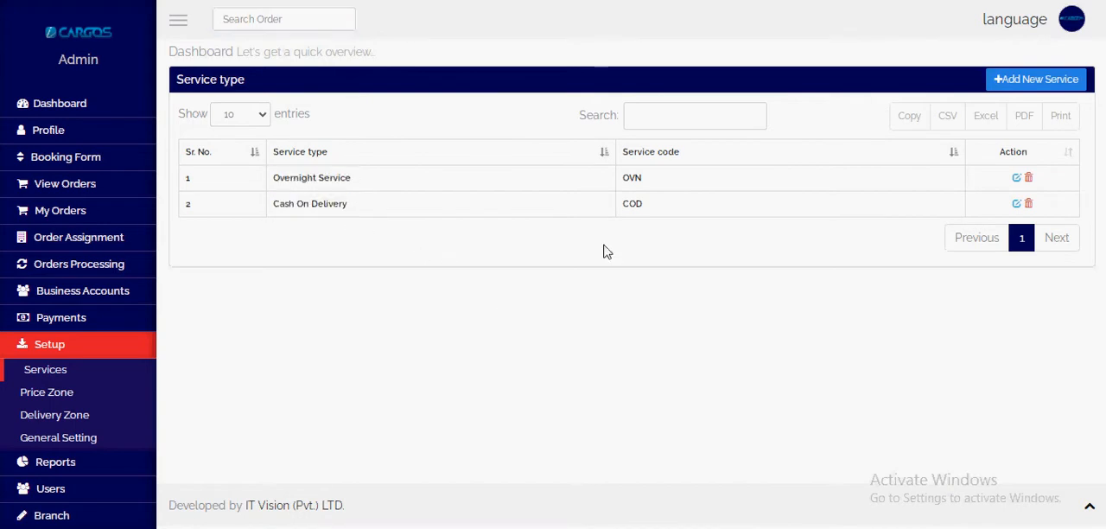
Step: Add a new service type named Same Day Service with the code SMD and submit it
left_click(1034, 80)
left_click(311, 143)
type("Same Day Service")
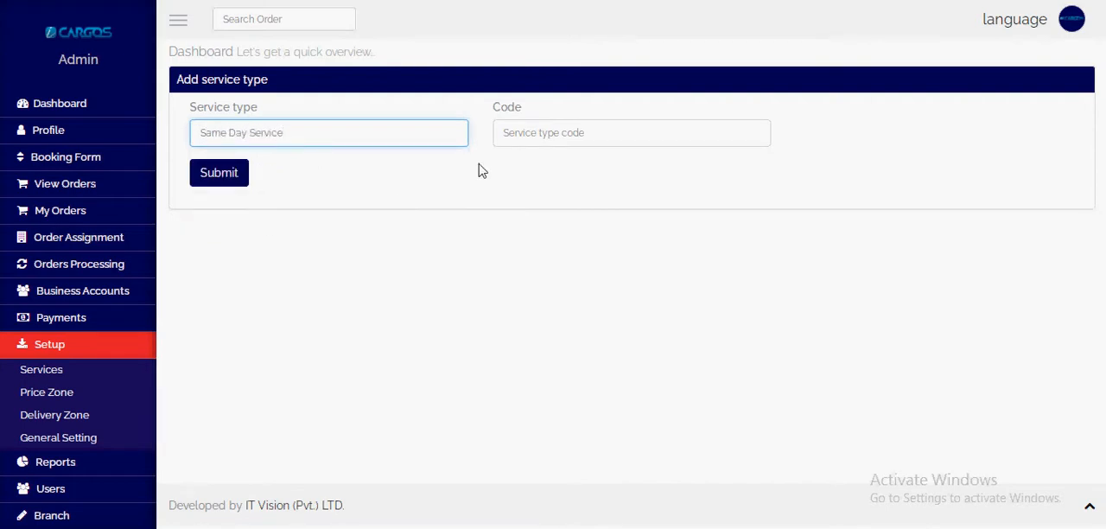
left_click(527, 137)
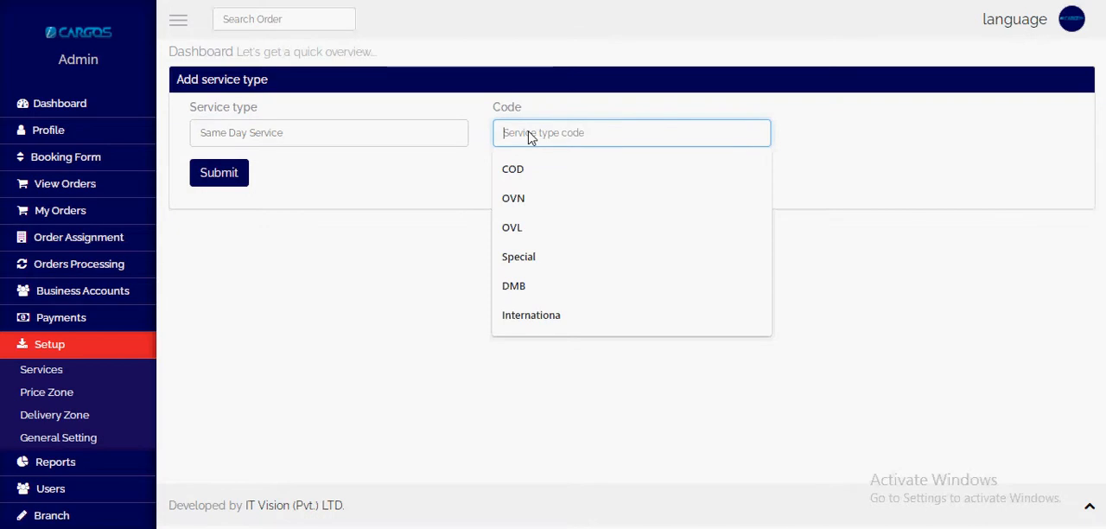
type("SMD")
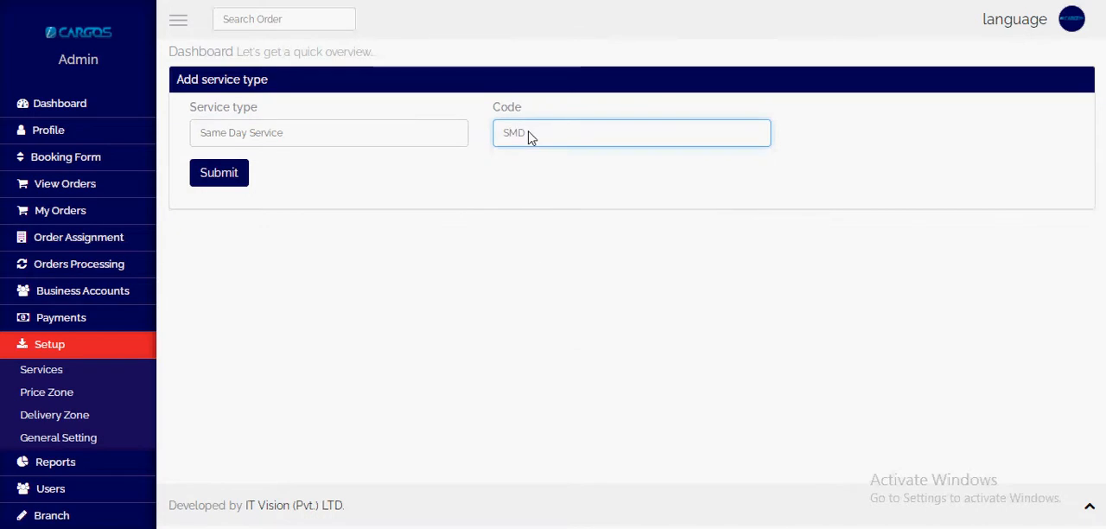
key("Return")
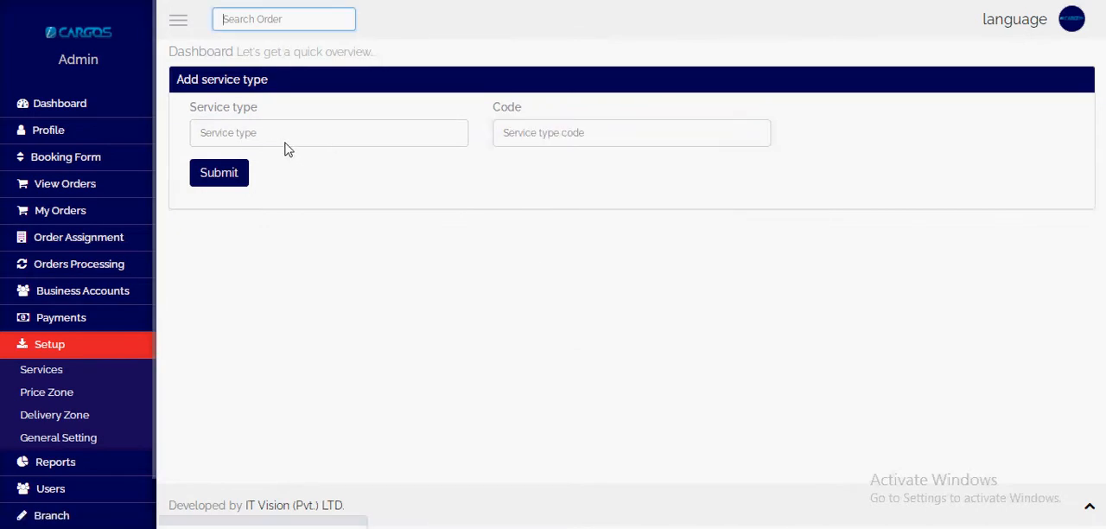
left_click(287, 141)
type("Over")
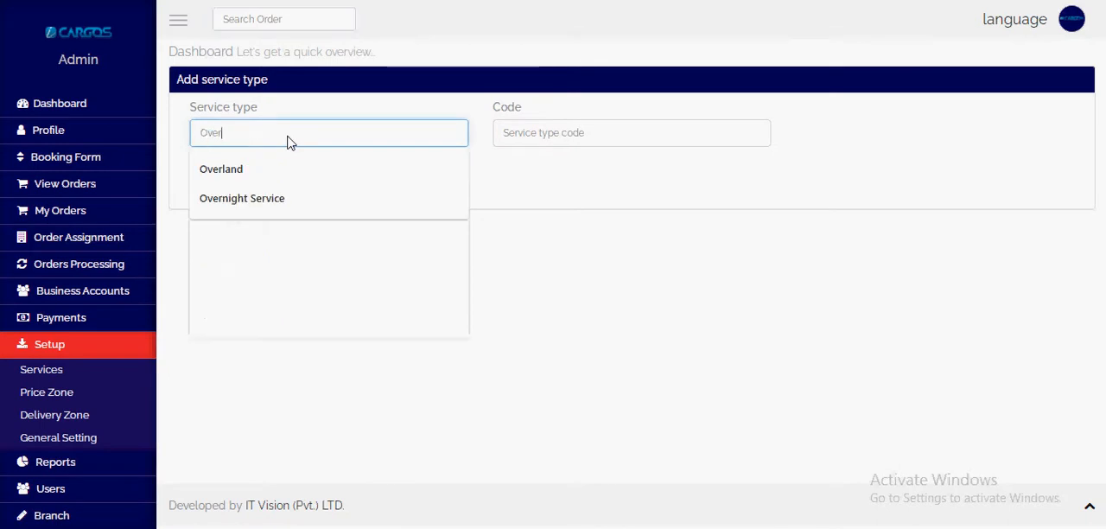
key("Down")
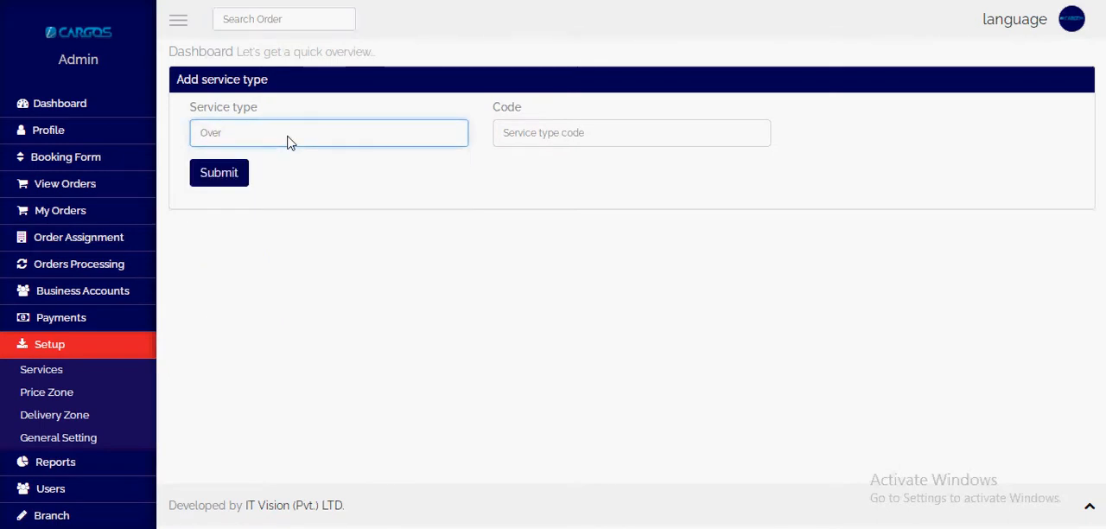
key("BackSpace")
key("Down")
key("Down")
key("Return")
key("Tab")
type("OVN")
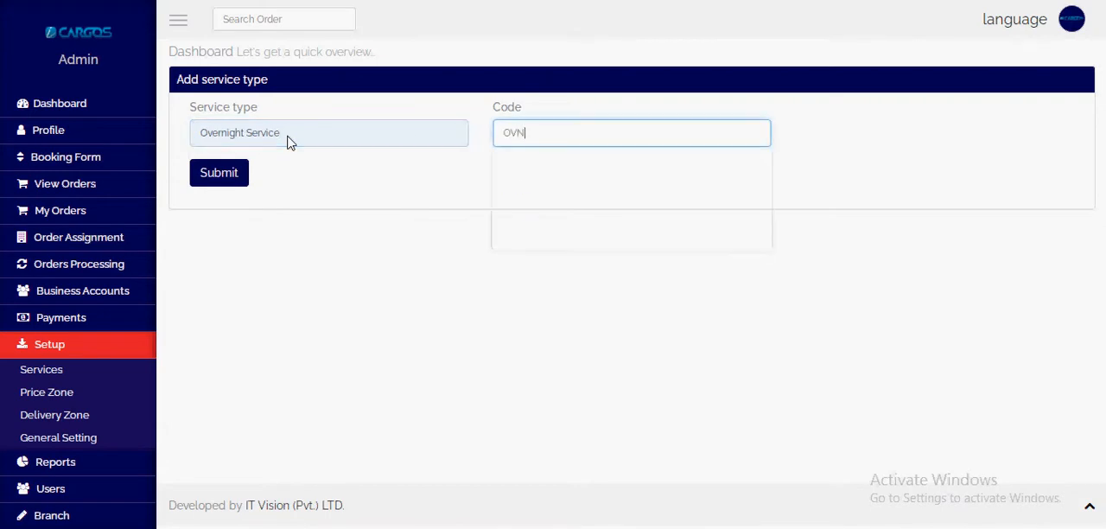
left_click(293, 134)
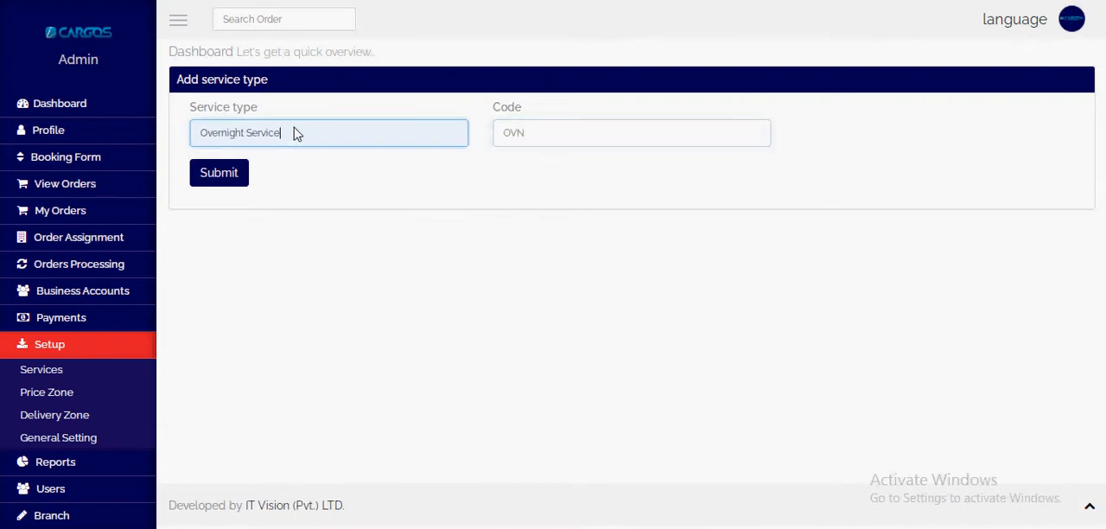
Step: Add a new service type named Overland Service with the code OVL, submit it, and return to the Services list
left_click(35, 370)
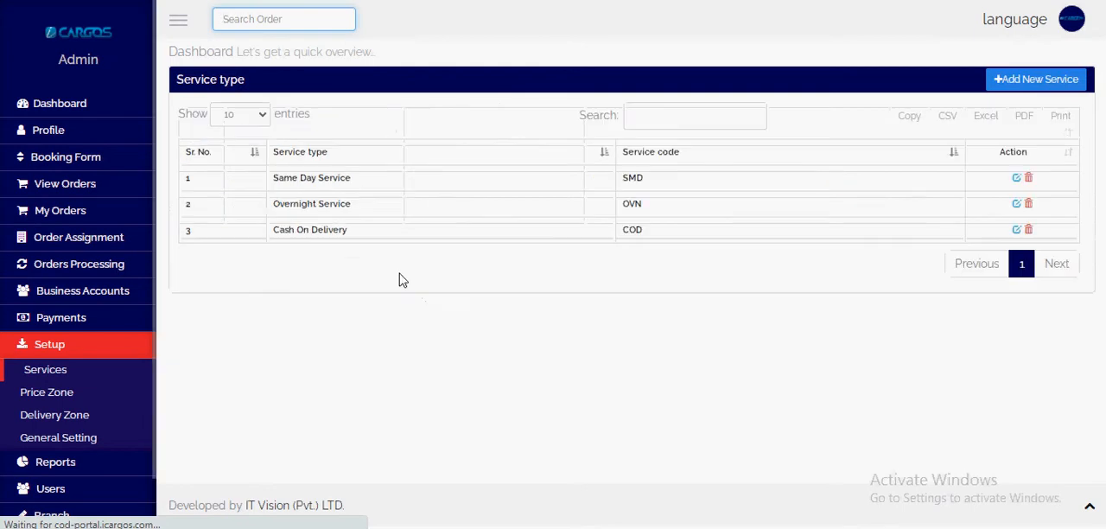
left_click(1011, 79)
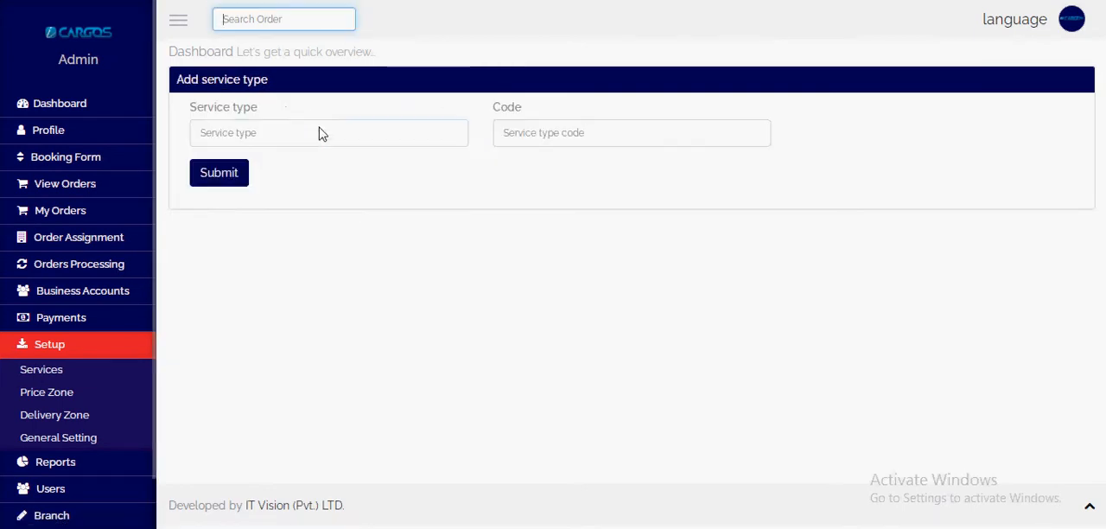
left_click(323, 133)
type("Overland Servi")
key("Tab")
type("OVL")
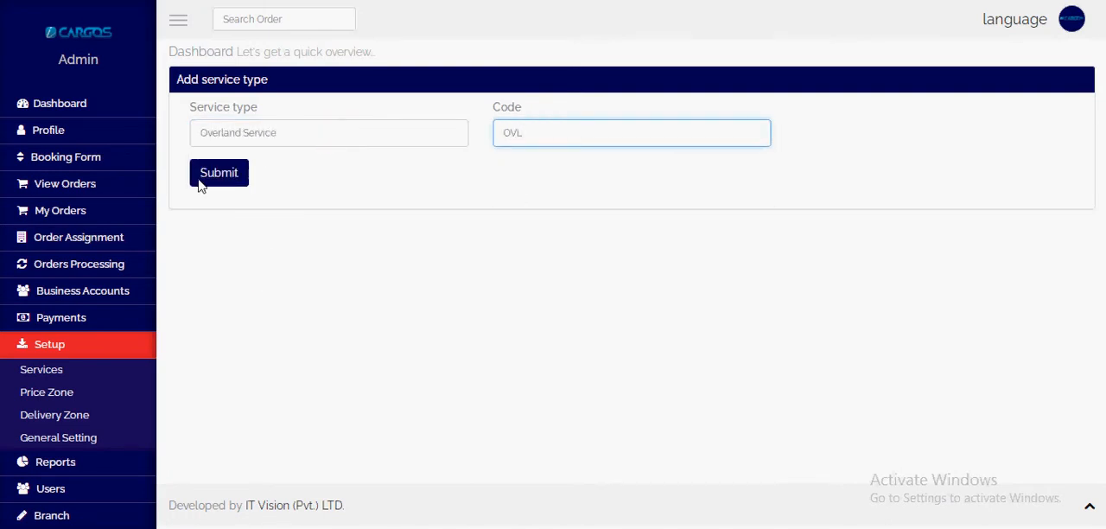
left_click(199, 179)
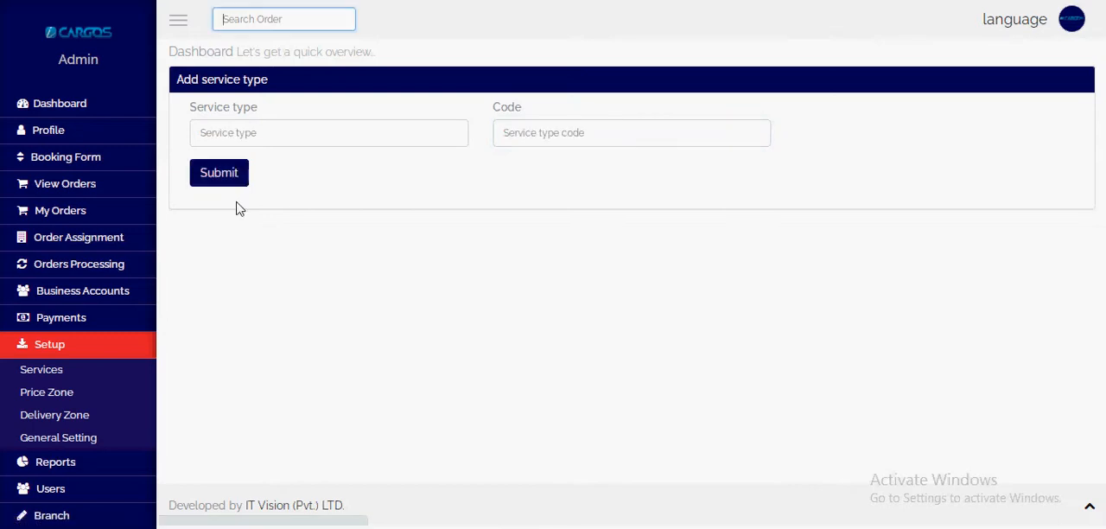
left_click(64, 373)
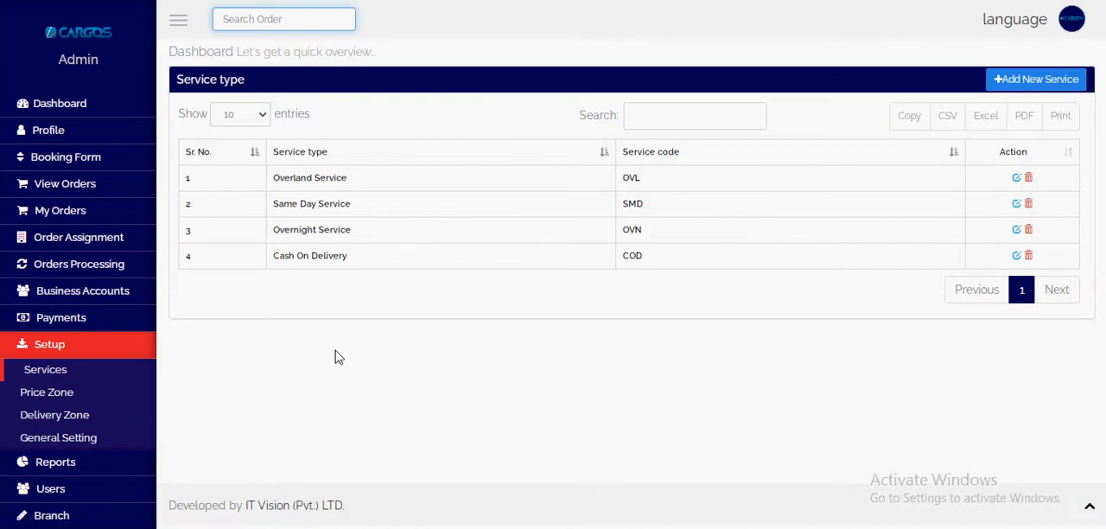
Step: View the Price Zone list, and open the Cities list under City/Area to examine the available cities
left_click(53, 393)
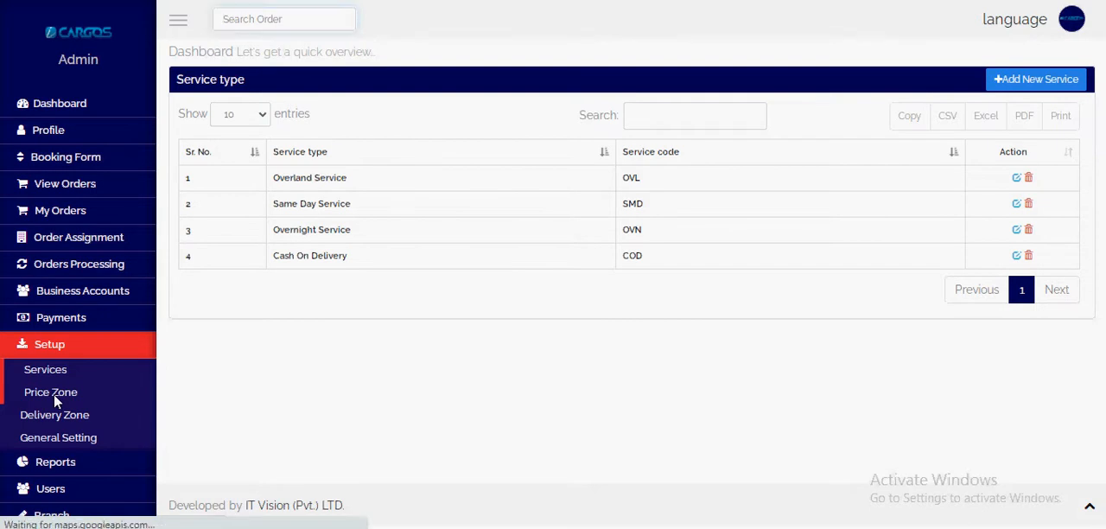
scroll(81, 454, "down", 1)
left_click(56, 485)
left_click(76, 458)
scroll(51, 466, "down", 1)
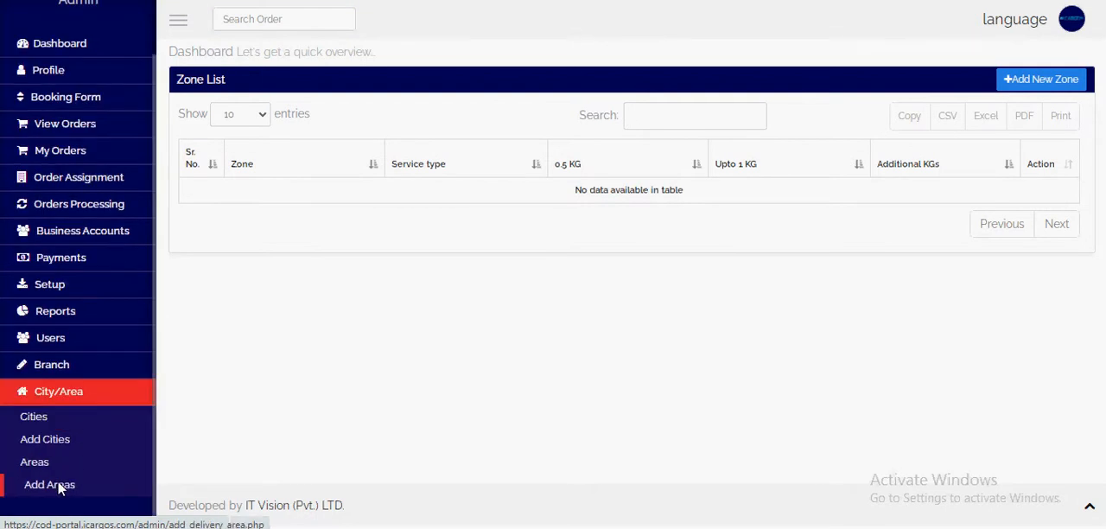
left_click(43, 420)
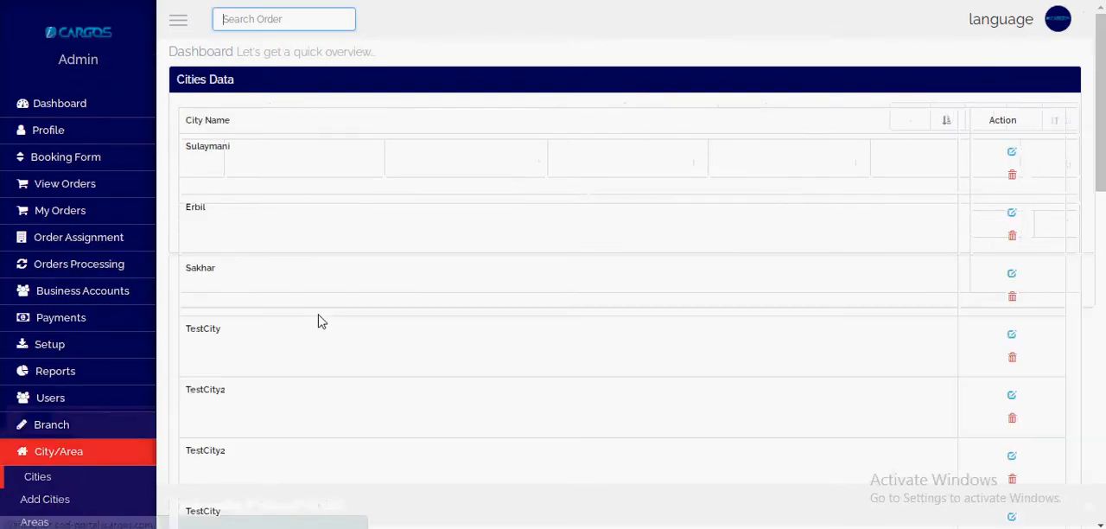
scroll(360, 339, "down", 8)
scroll(360, 339, "up", 8)
scroll(60, 477, "down", 3)
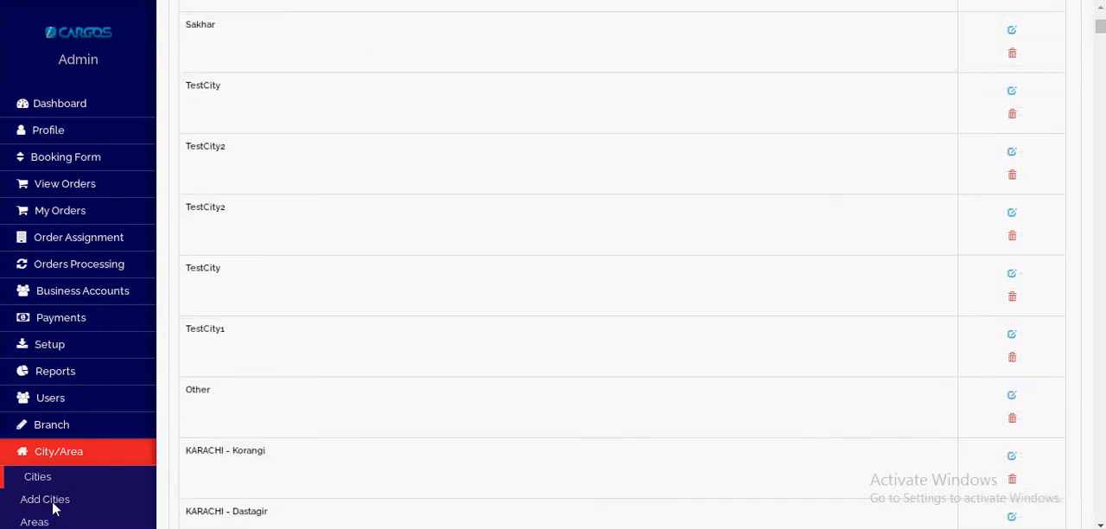
Step: Open the Add Cities form and enter Lahore and Karachi as two city entries
left_click(55, 502)
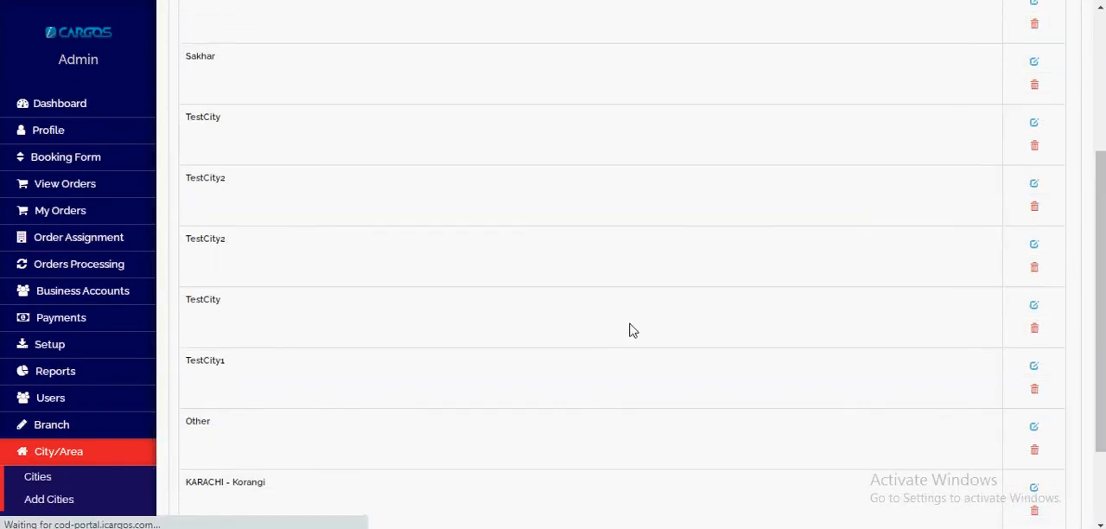
left_click(333, 129)
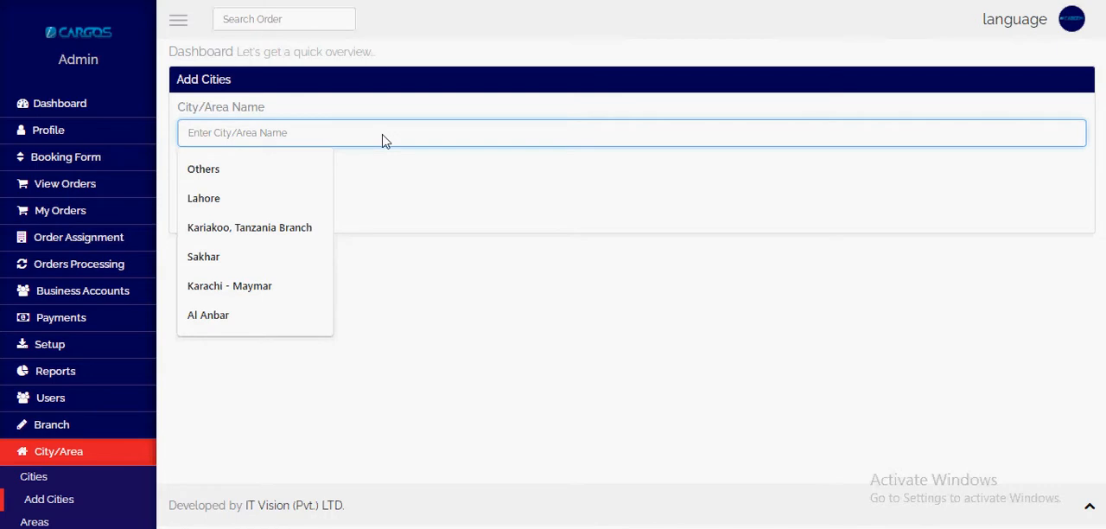
type("Lahore")
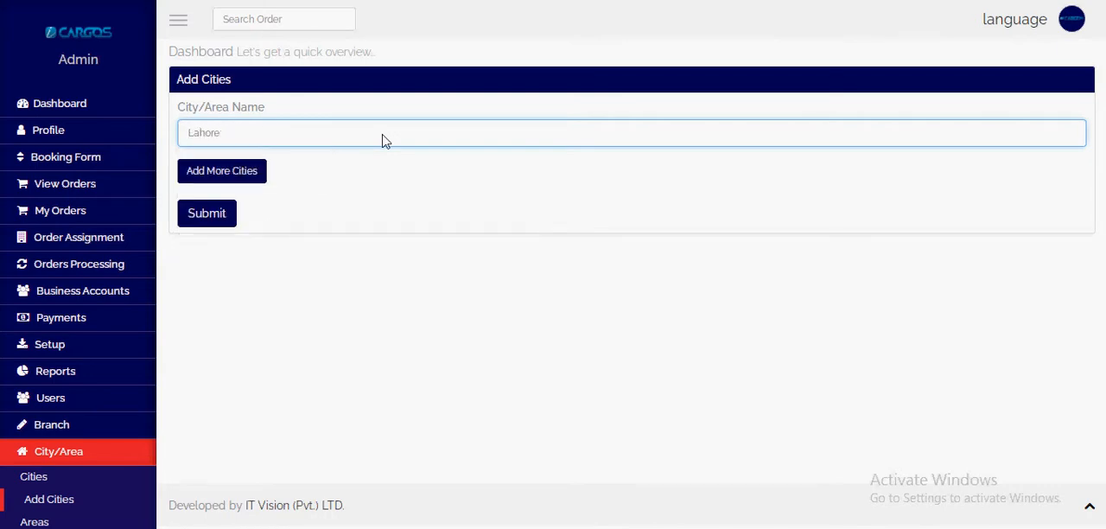
left_click(227, 170)
left_click(259, 191)
type("Kara")
key("BackSpace")
key("BackSpace")
type("ra")
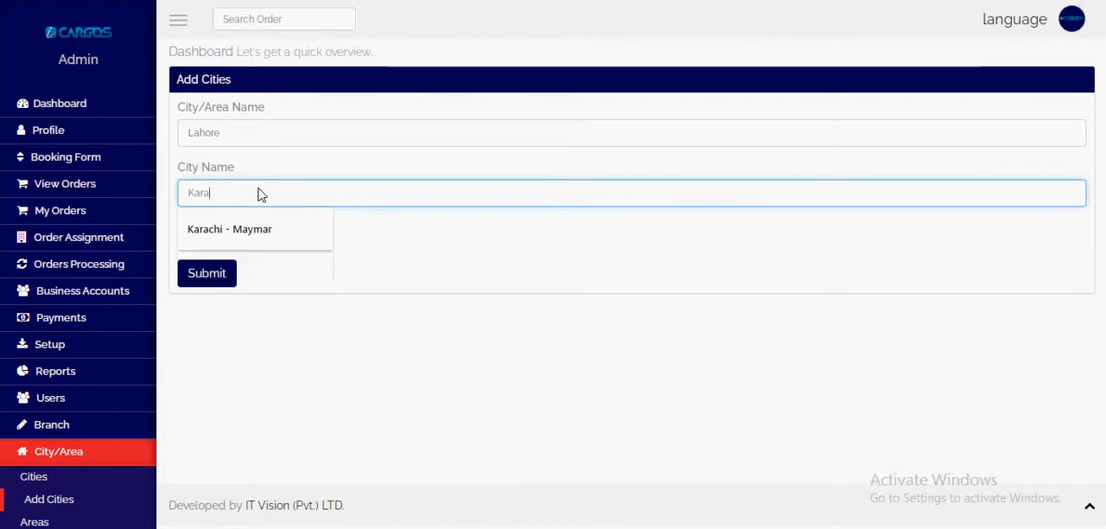
left_click(397, 282)
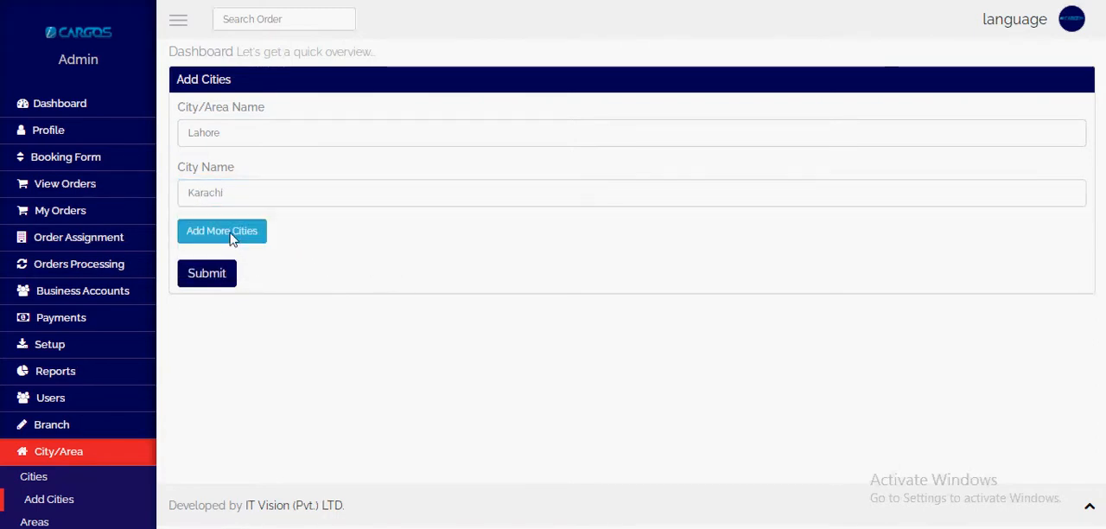
Step: Add a third city entry to the Add Cities form and fill in Islamabad
left_click(229, 232)
left_click(248, 251)
type("Islama")
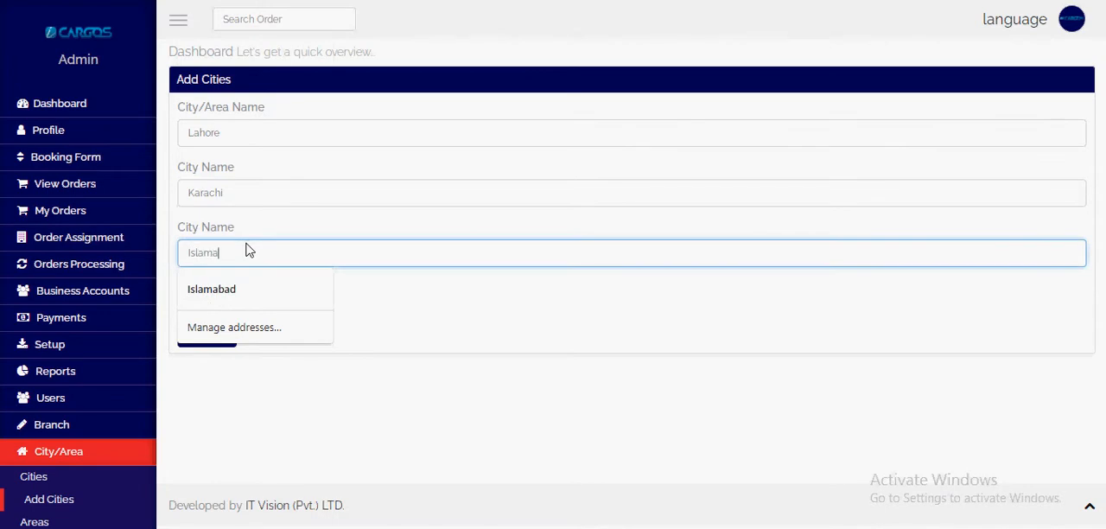
key("Down")
key("Return")
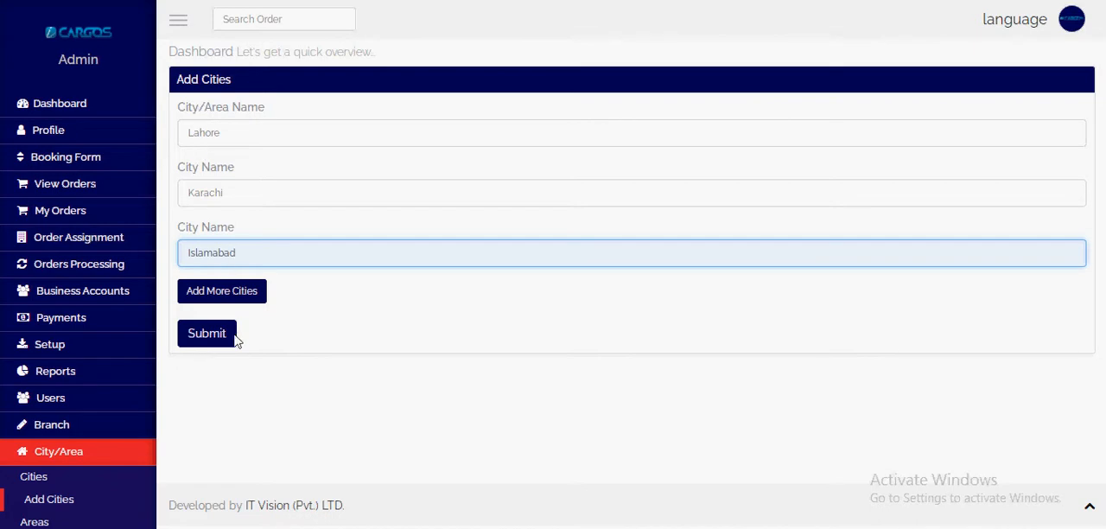
Step: Return to the Cities list and look through its entries, their edit and delete actions, and the paging
left_click(58, 473)
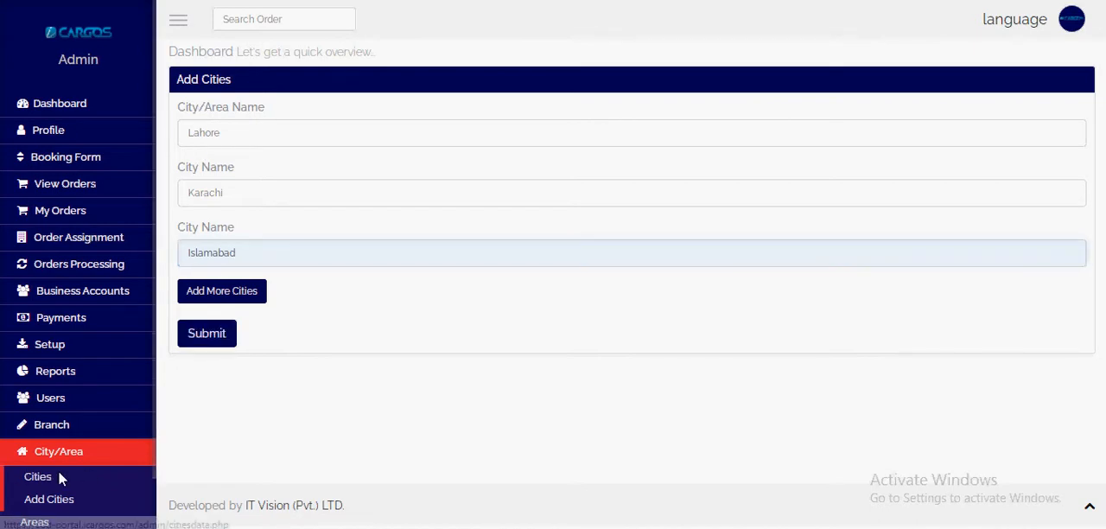
scroll(570, 340, "down", 15)
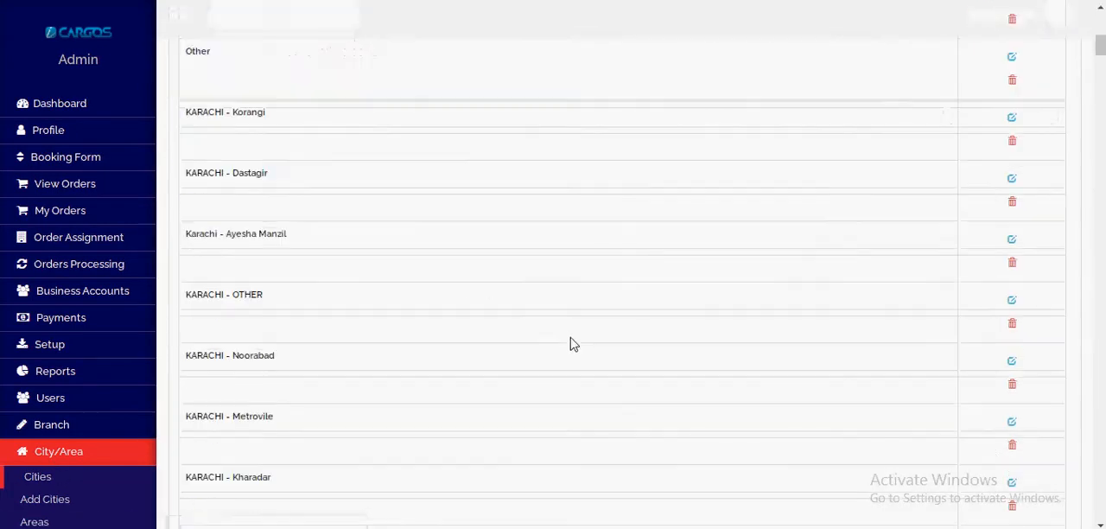
scroll(566, 334, "up", 4)
scroll(567, 334, "down", 11)
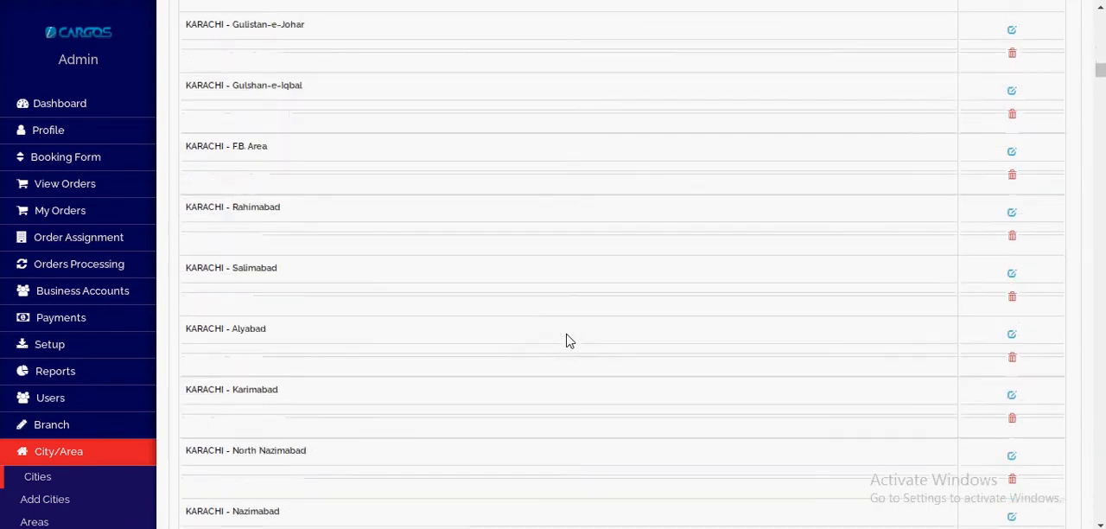
scroll(572, 336, "up", 1)
scroll(572, 342, "up", 3)
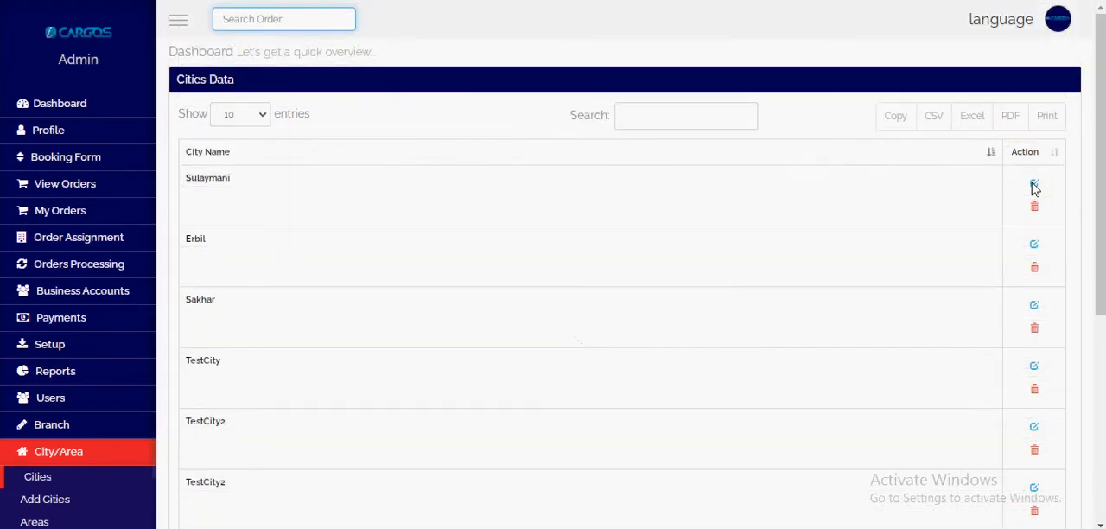
scroll(1025, 342, "down", 4)
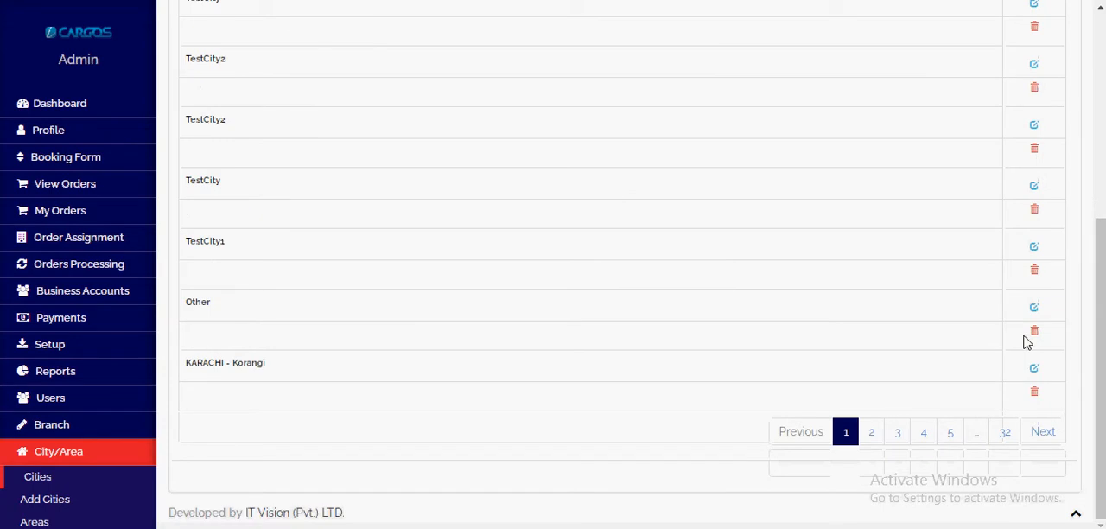
Step: Leave the Cities list for the Price Zone list under Setup and open the form for adding a new zone
scroll(1025, 341, "up", 5)
scroll(105, 410, "down", 1)
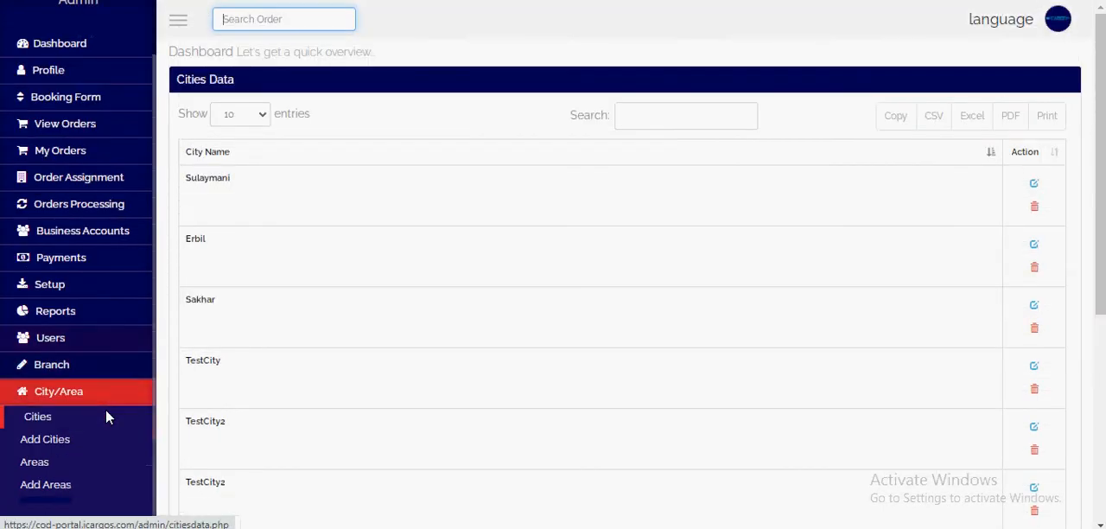
scroll(106, 417, "up", 1)
left_click(66, 346)
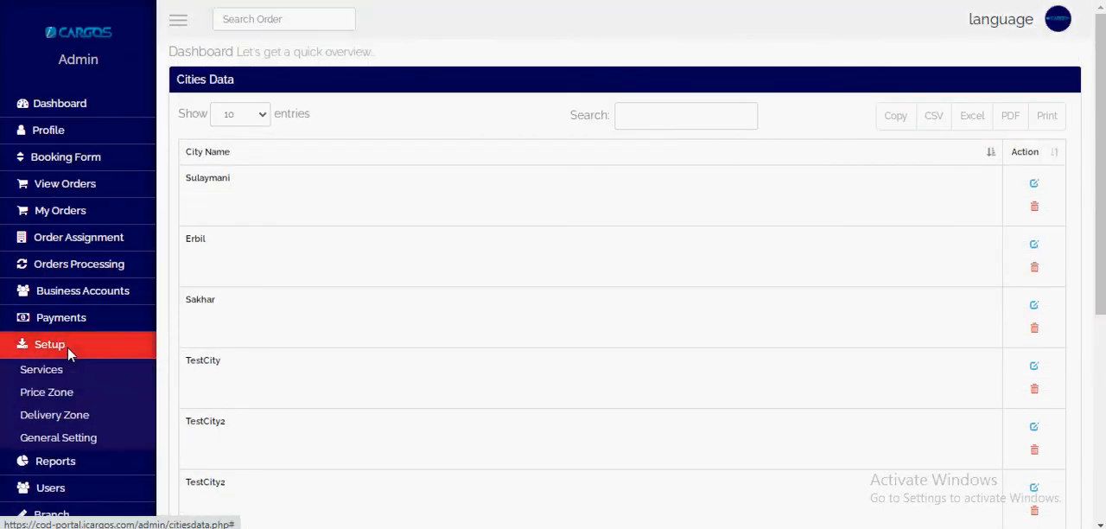
left_click(59, 394)
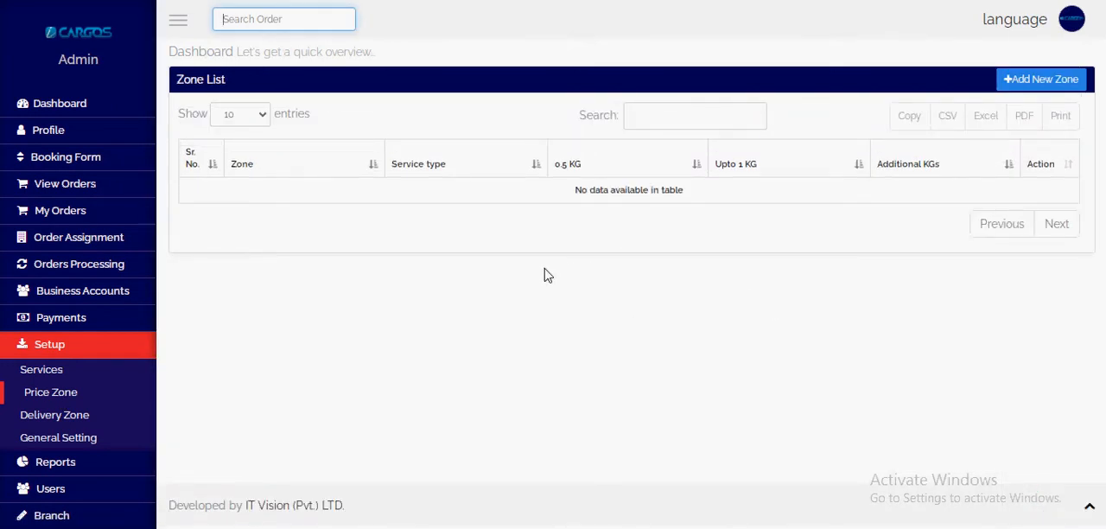
left_click(1044, 82)
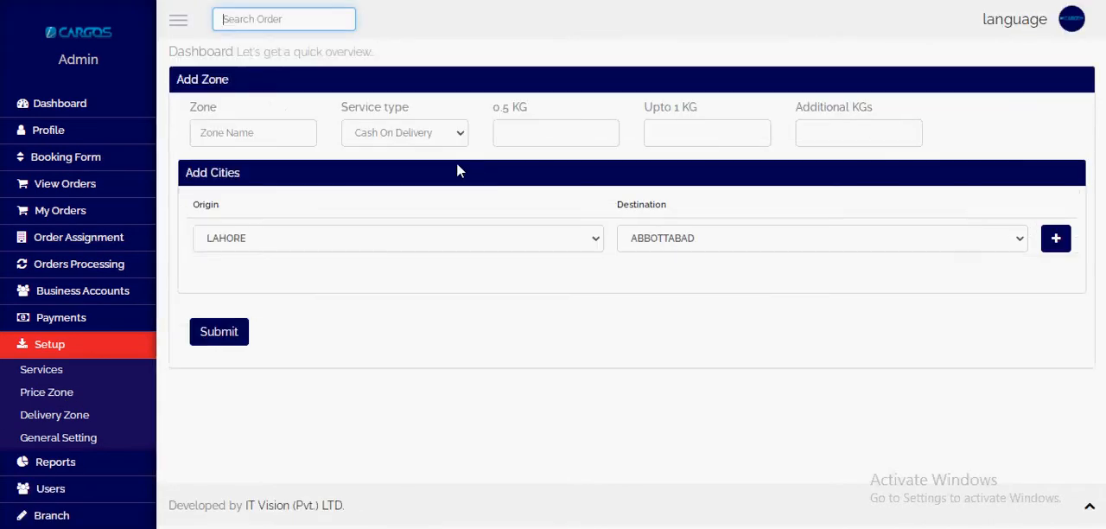
Step: Name the new zone Same City COD and choose Cash On Delivery as its service type
left_click(230, 140)
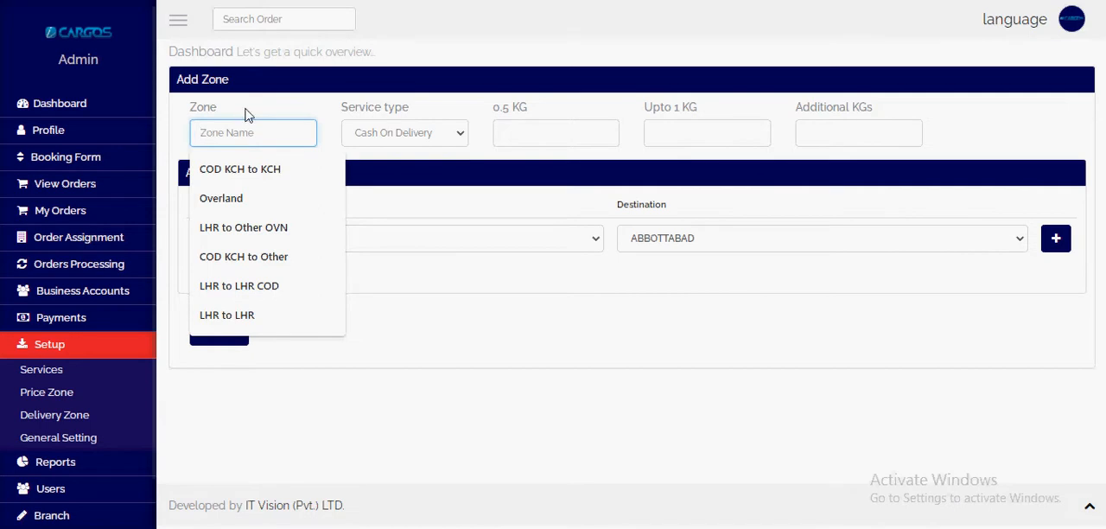
left_click(245, 111)
left_click(222, 136)
left_click(226, 113)
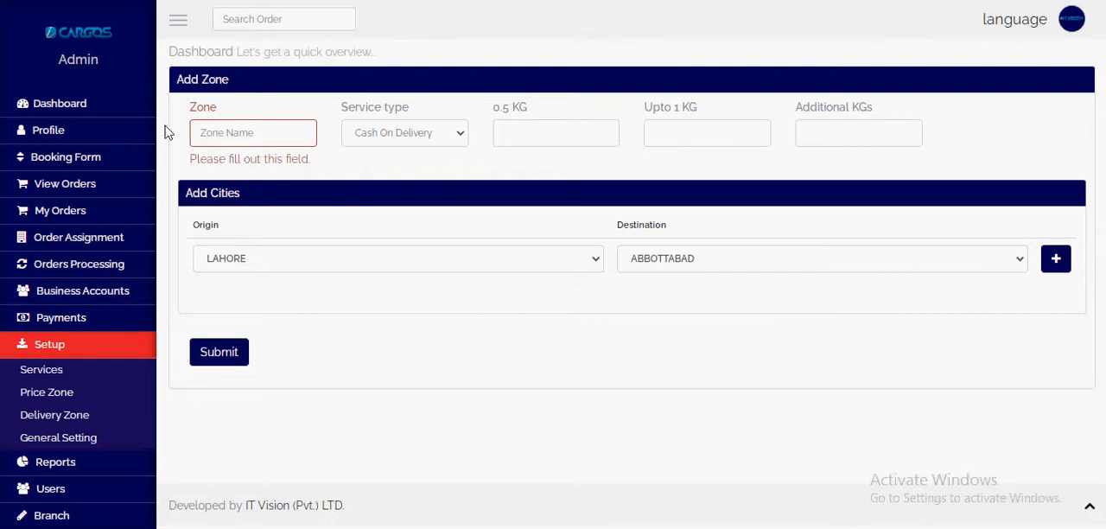
left_click(279, 134)
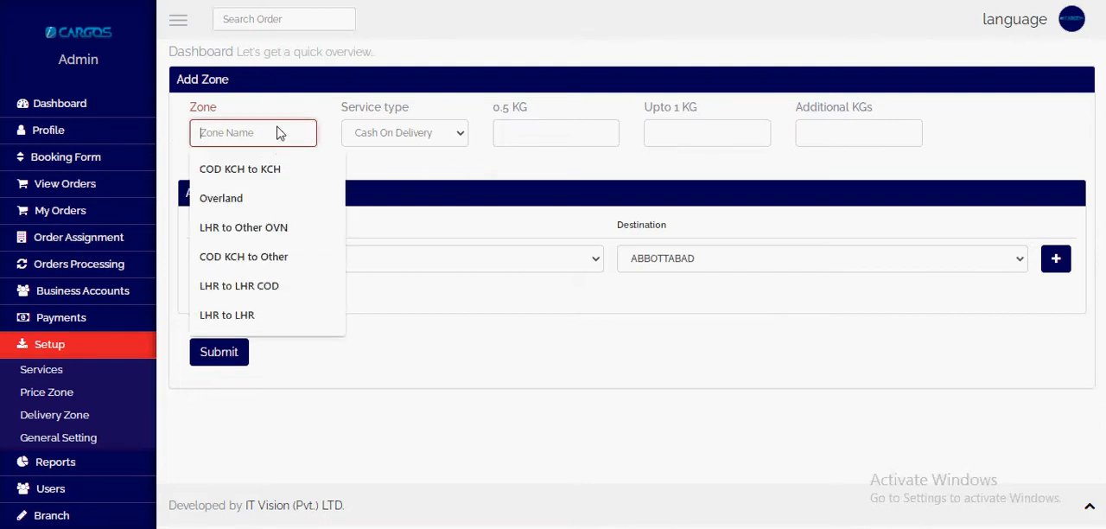
type("Same City")
key("ctrl+a")
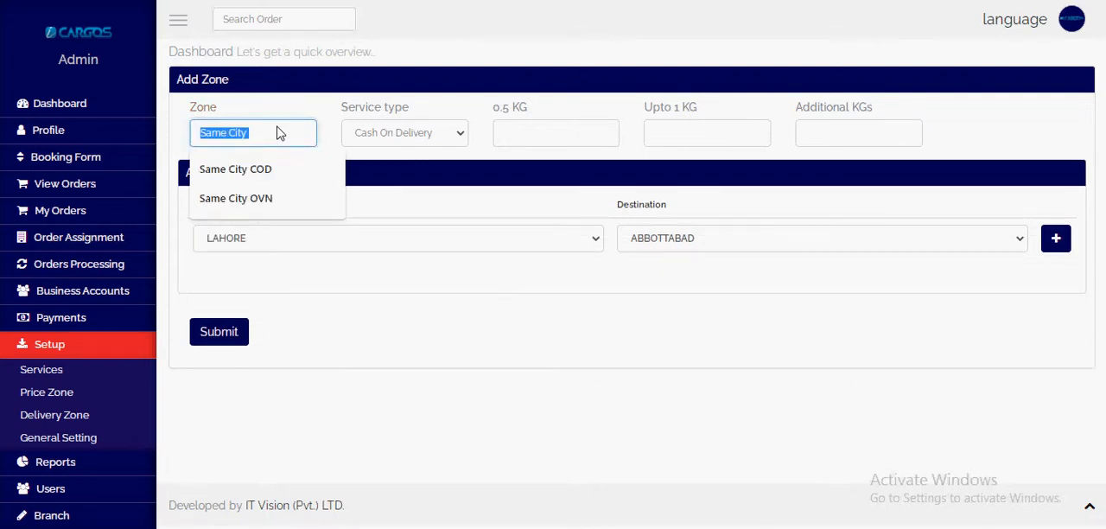
left_click(277, 132)
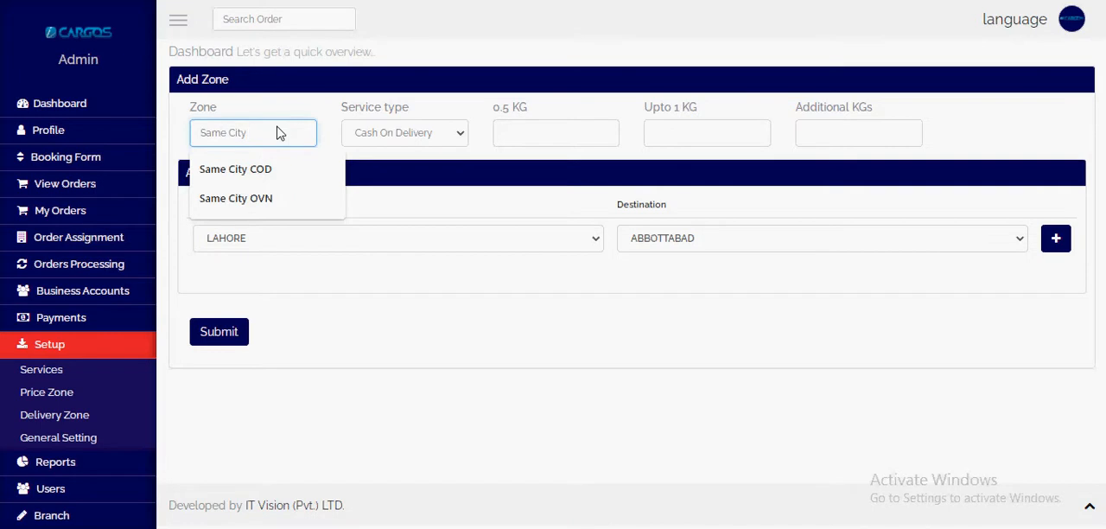
type("COD")
left_click(408, 138)
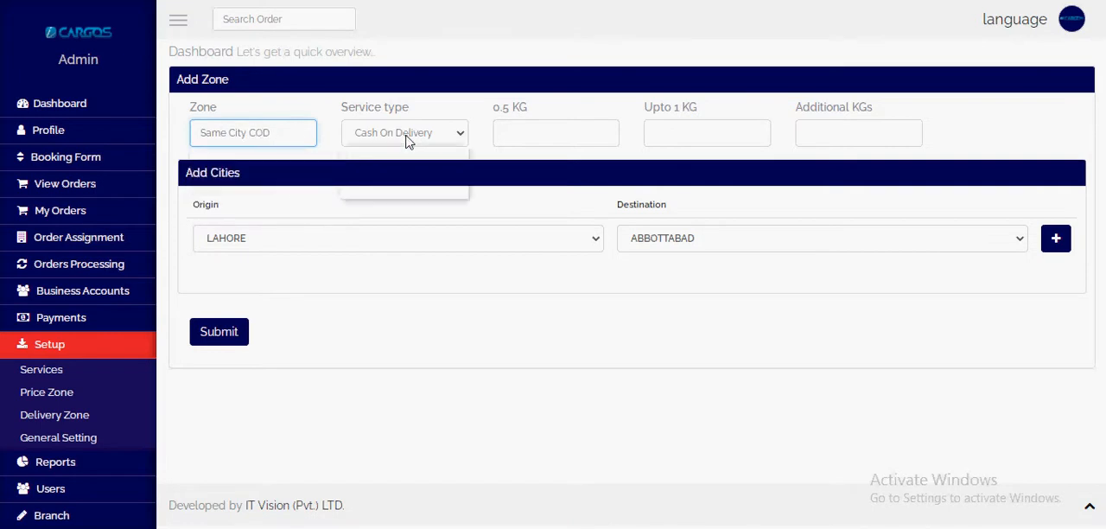
left_click(410, 152)
Step: Set the zone's rates to 90 for 0.5 KG, 70 for up to 1 KG and 50 for additional KGs
left_click(557, 135)
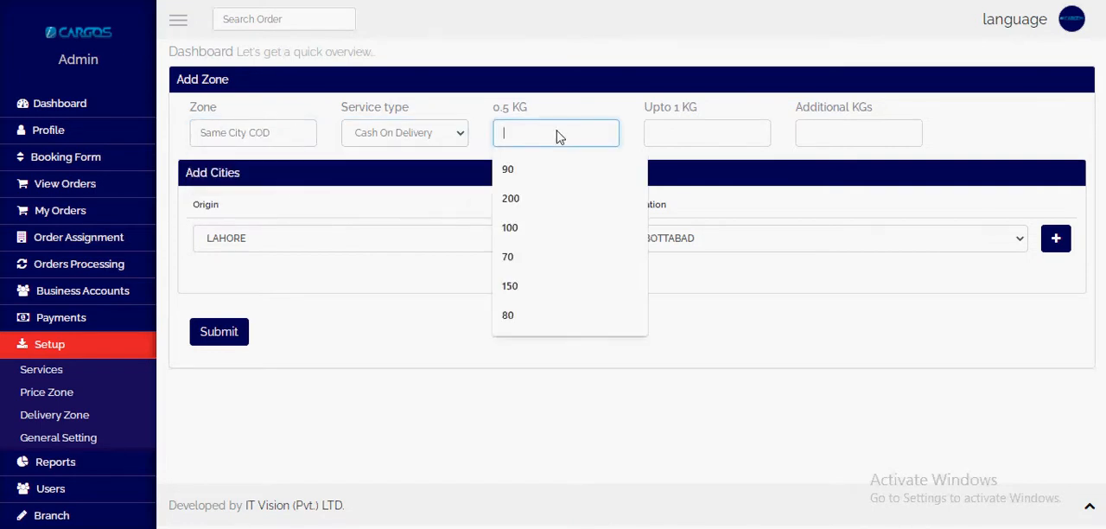
left_click_drag(494, 108, 528, 114)
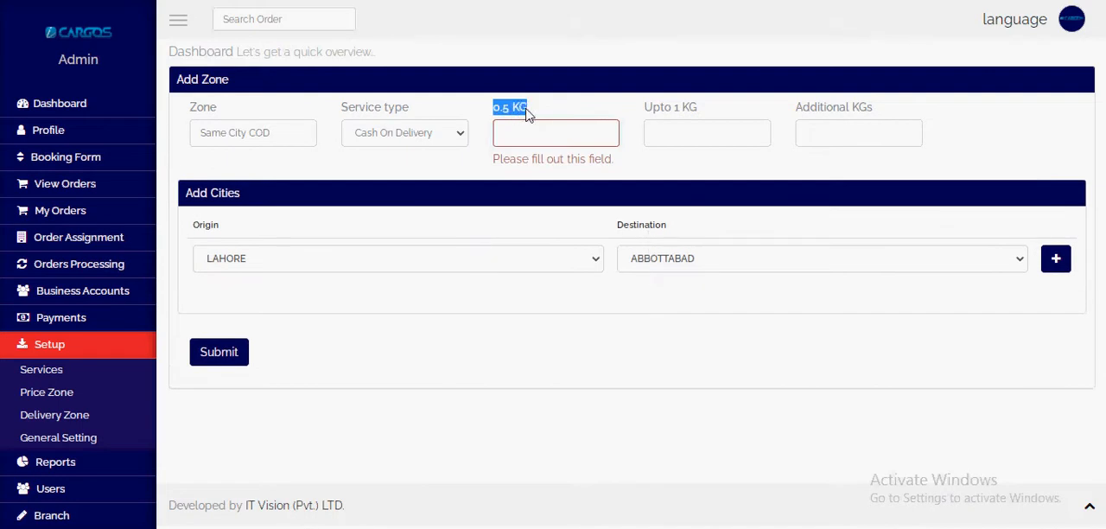
left_click(522, 138)
left_click(524, 166)
left_click(692, 140)
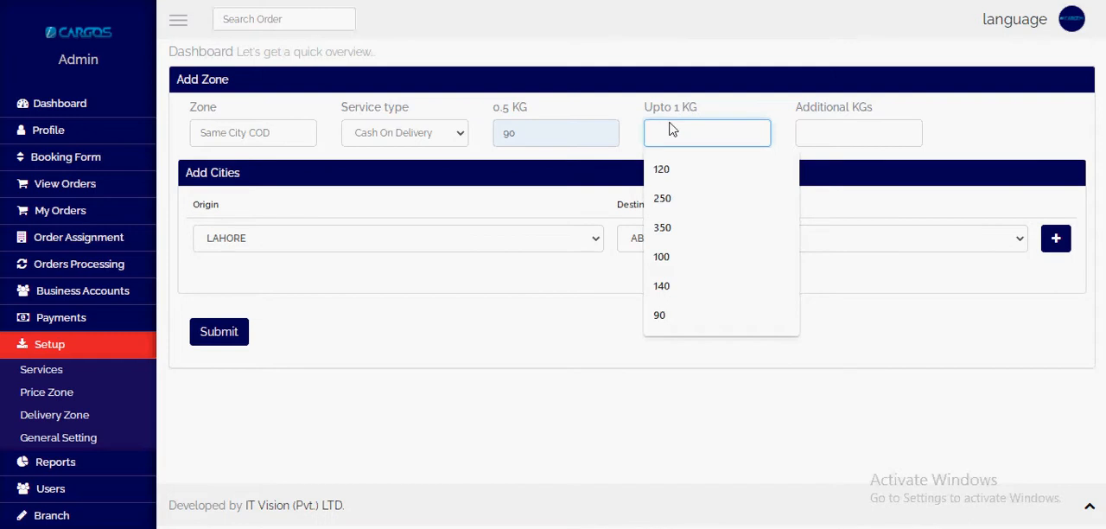
type("70")
key("Tab")
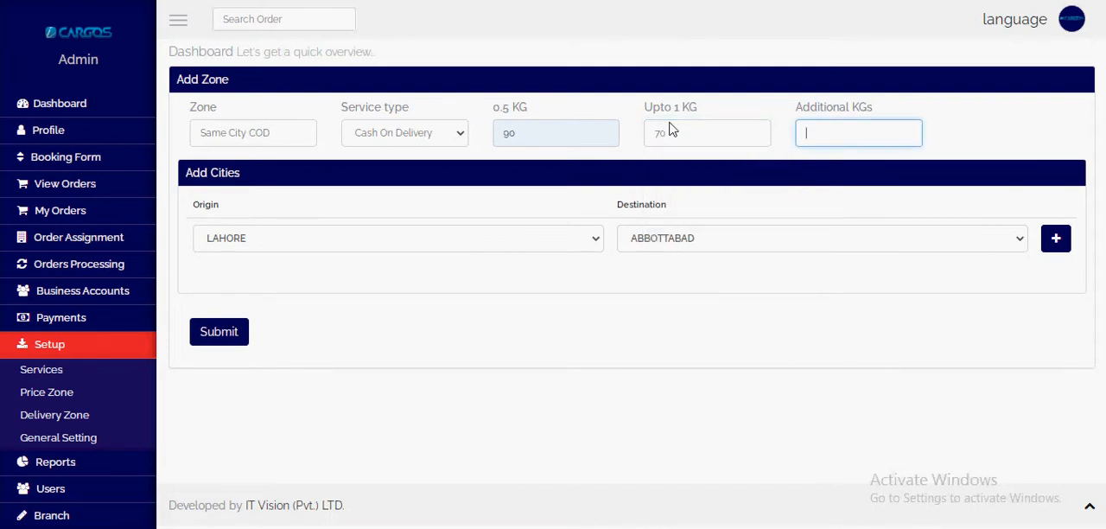
type("50")
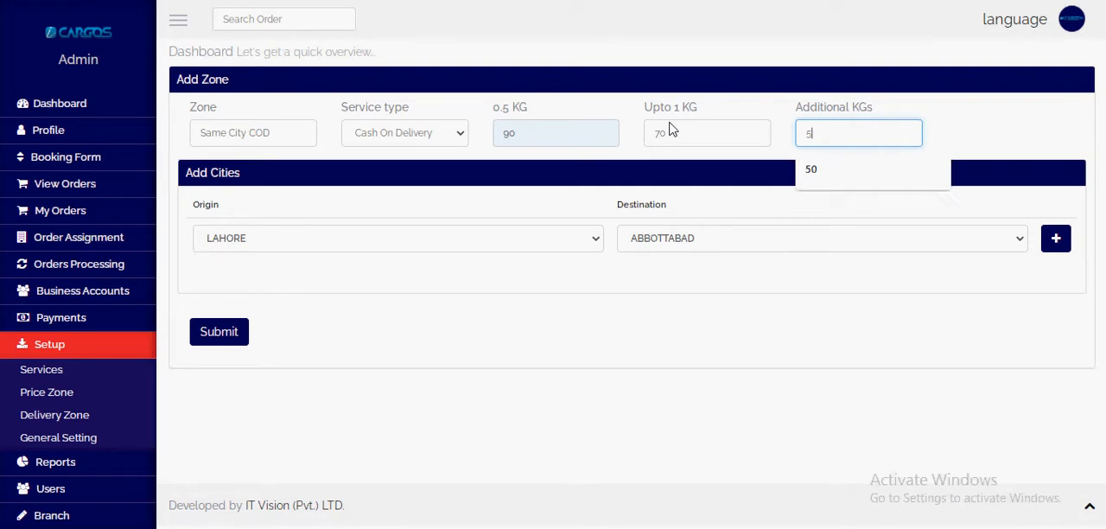
right_click(709, 132)
left_click(289, 140)
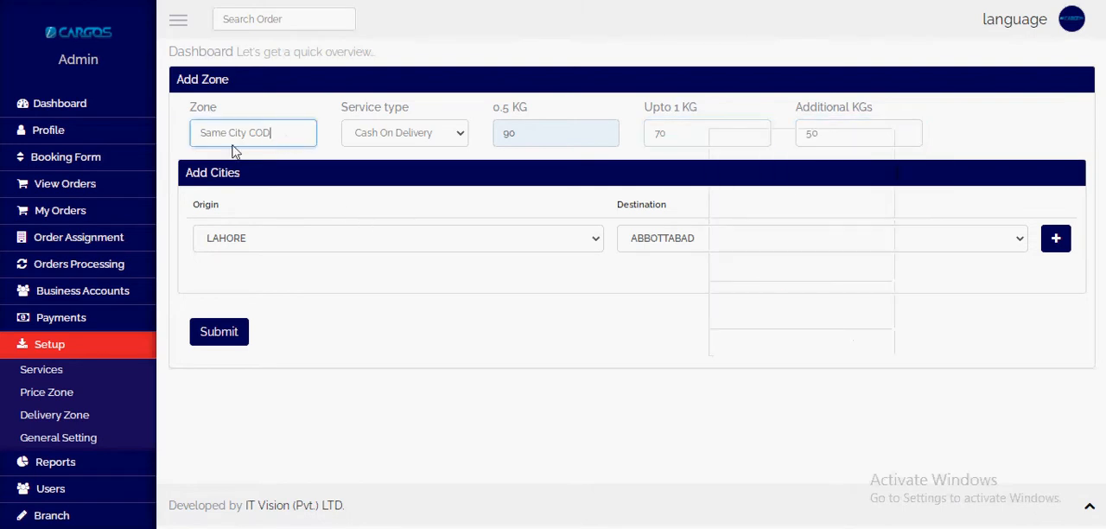
Step: Set the first city pair of the zone to LAHORE as origin and LAHORE as destination
left_click(286, 241)
left_click(700, 313)
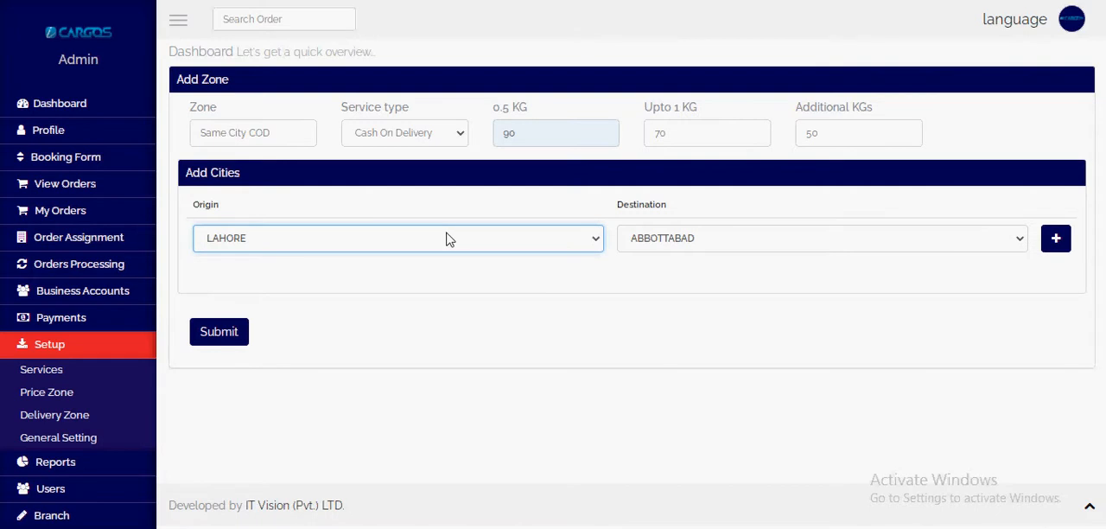
left_click(713, 240)
key("l")
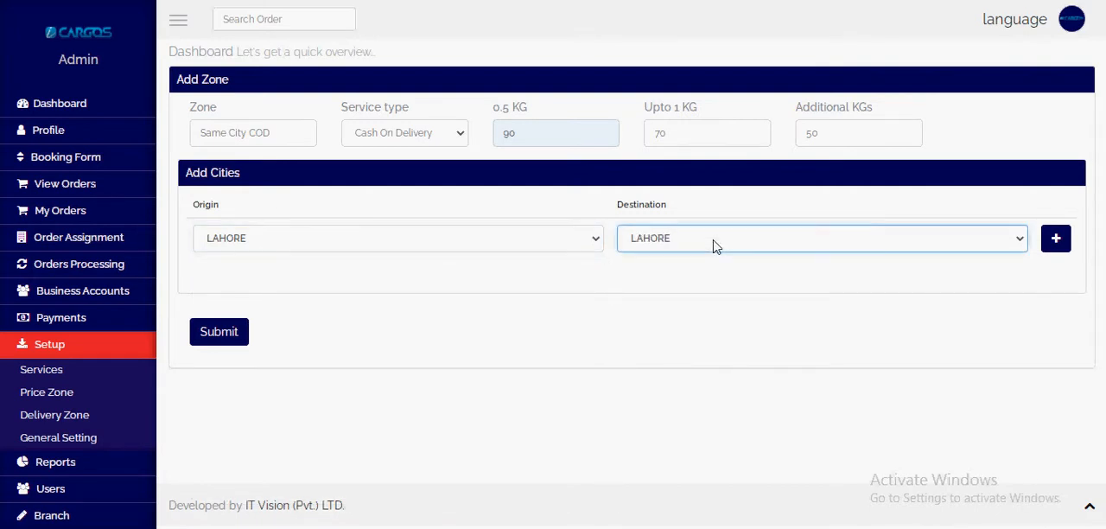
Step: Add a second city pair to the zone with KARACHI as both origin and destination
left_click(1070, 240)
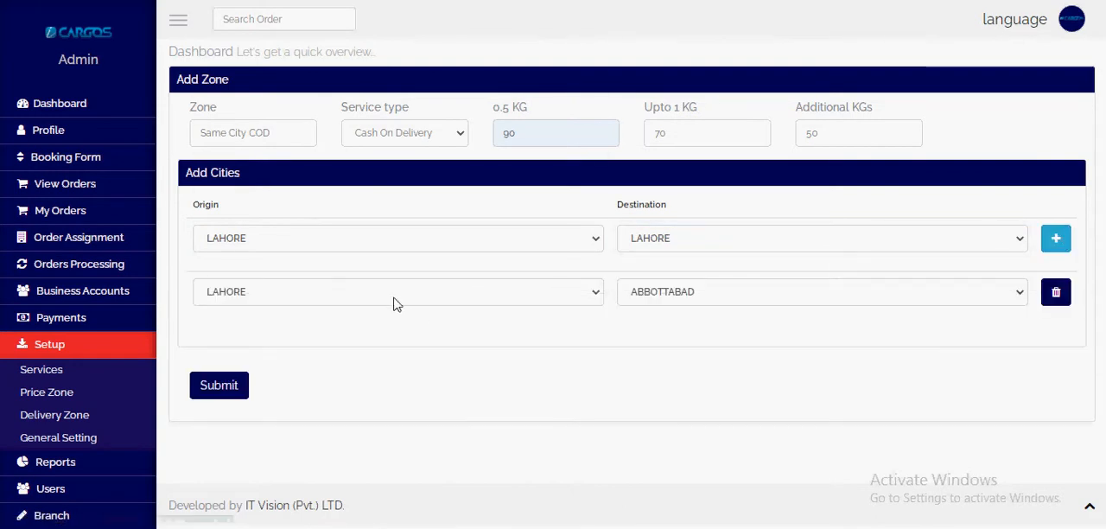
left_click(393, 294)
key("k")
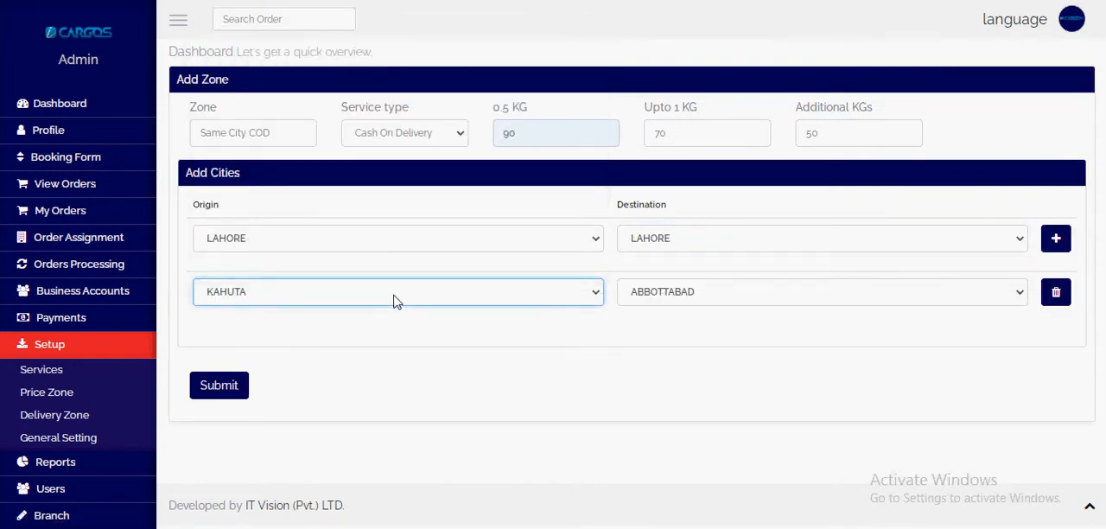
key("k")
key("k")
key("k")
key("Tab")
key("k")
key("a")
key("r")
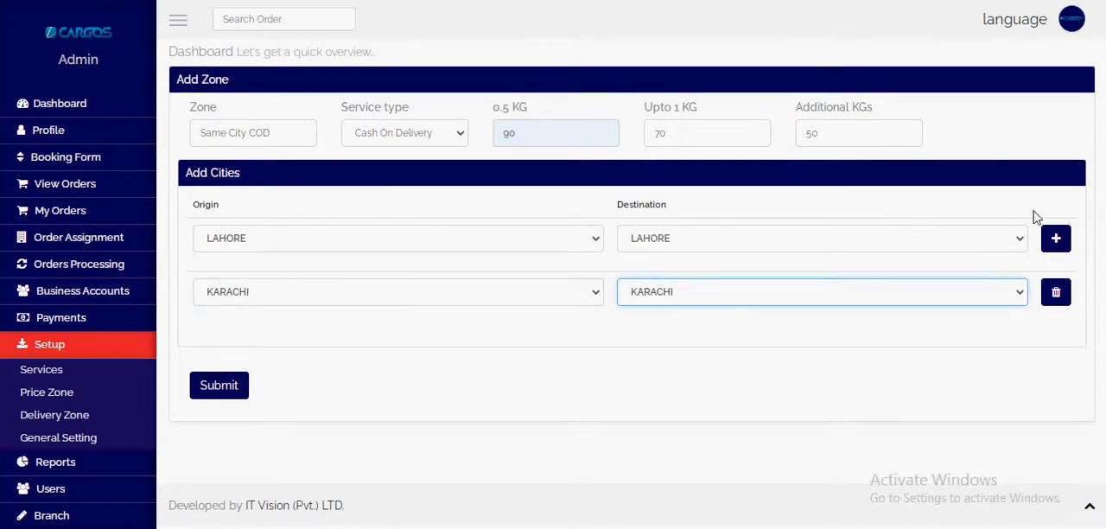
Step: Add a third city pair to the zone with ISLAMABAD as both origin and destination
left_click(1056, 238)
left_click(424, 344)
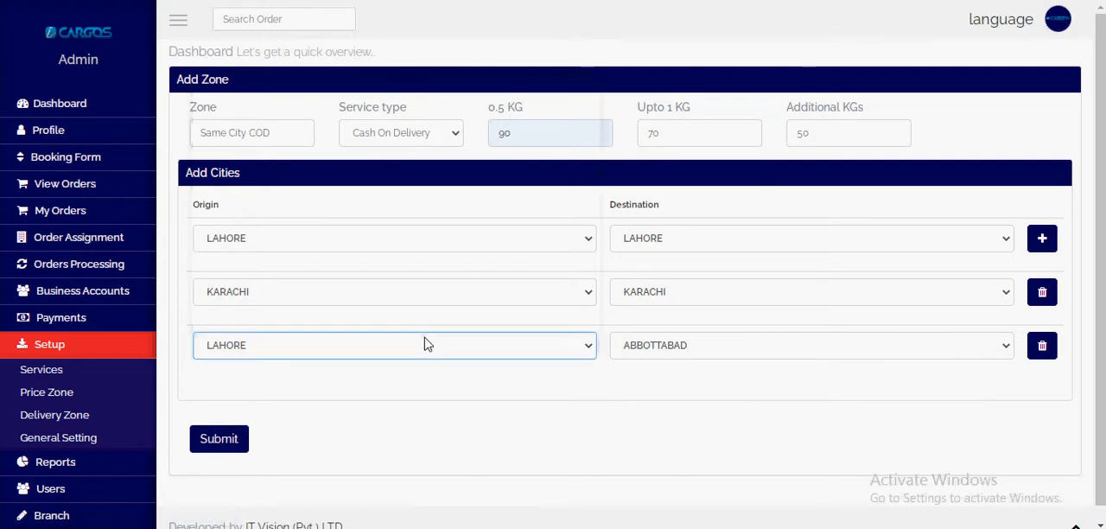
key("i")
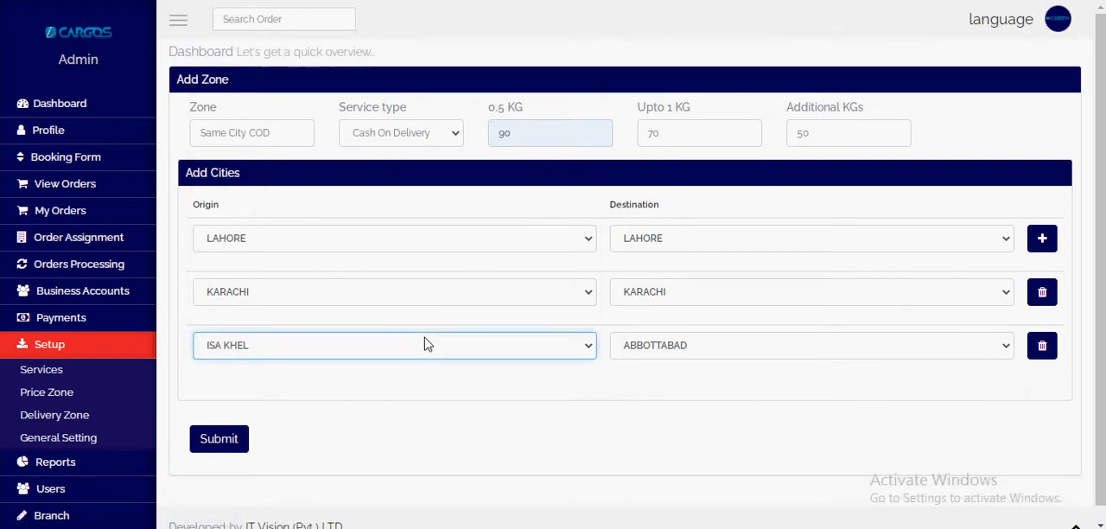
key("i")
key("i")
key("Tab")
type("isl")
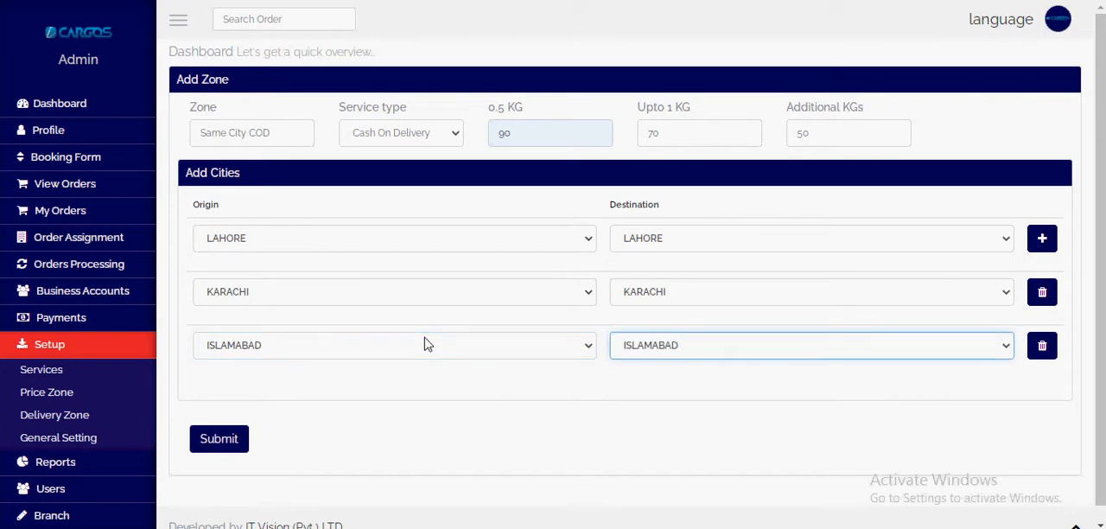
Step: Add a fourth city pair to the zone with RAWALPINDI as both origin and destination
left_click(1042, 239)
left_click(414, 399)
left_click(414, 399)
type("raw")
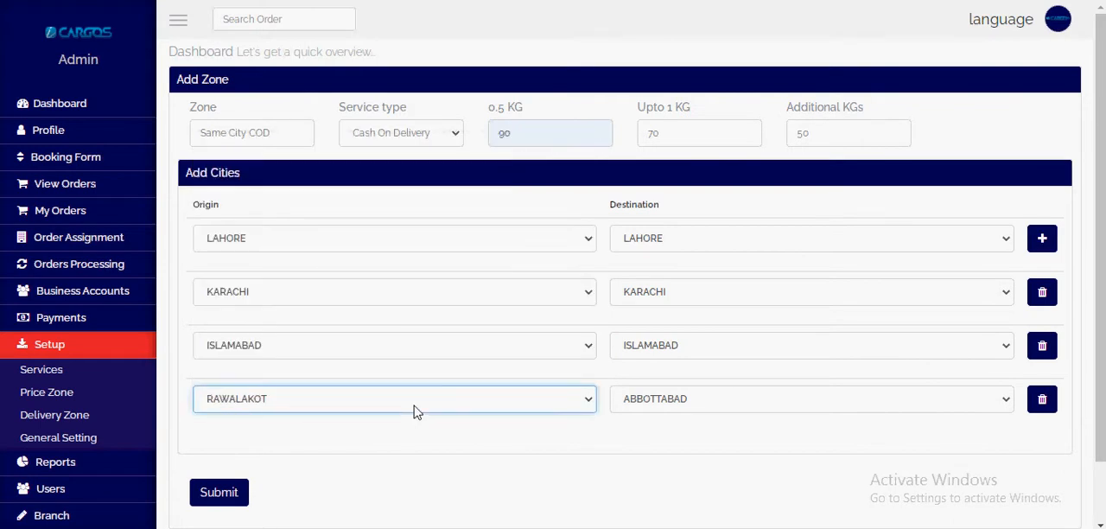
key("Tab")
type("raw")
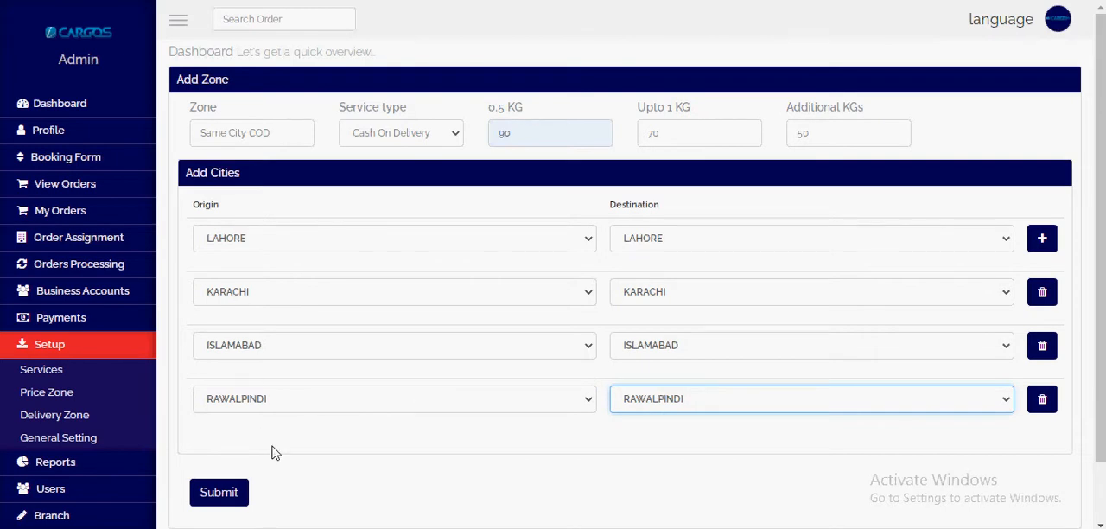
Step: Check the service type and submit the Same City COD zone with its rates and city pairs
left_click(224, 499)
left_click(363, 141)
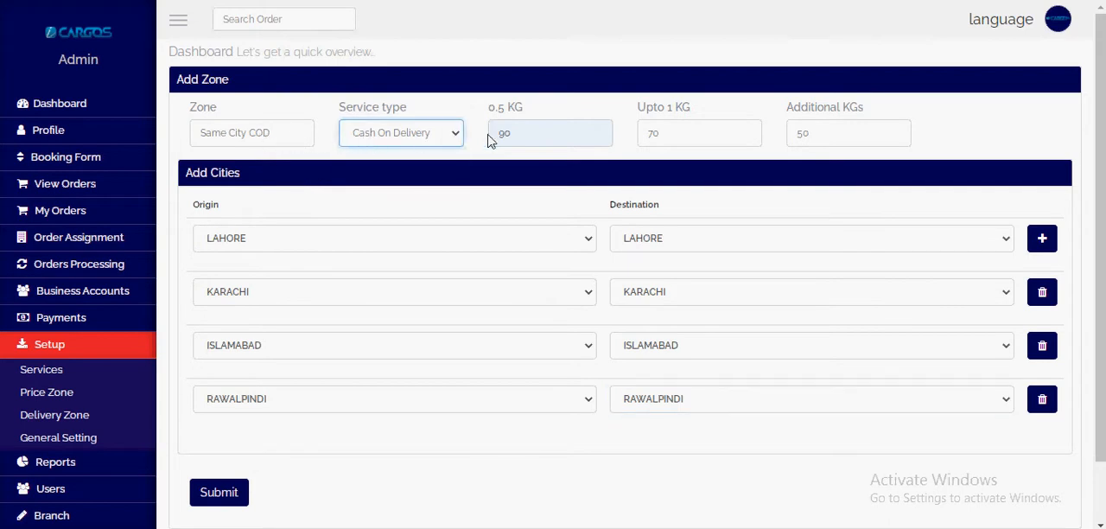
left_click(221, 499)
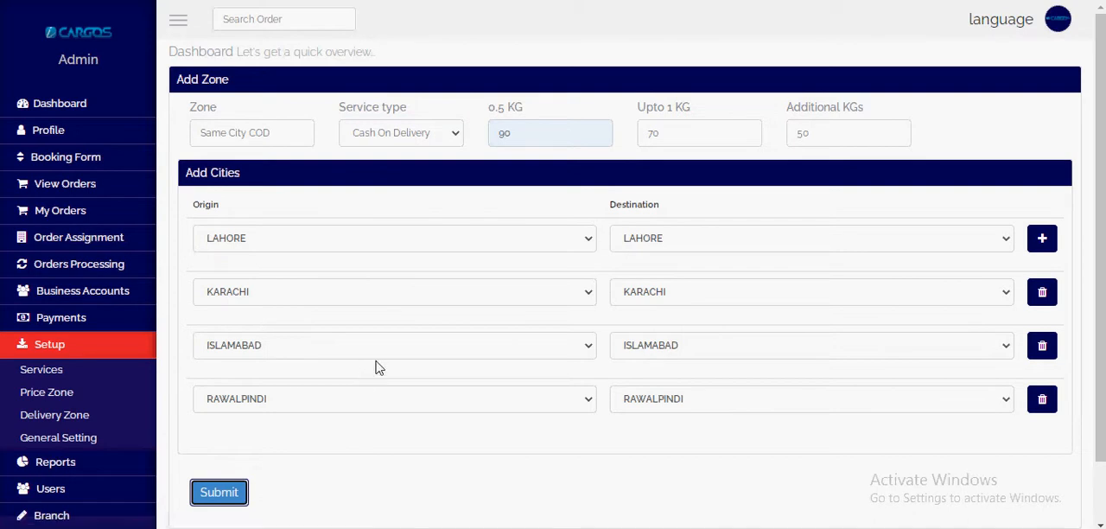
Step: Open the Price Zone list and check the Same City COD entry's name, service type and three weight rates
left_click(53, 394)
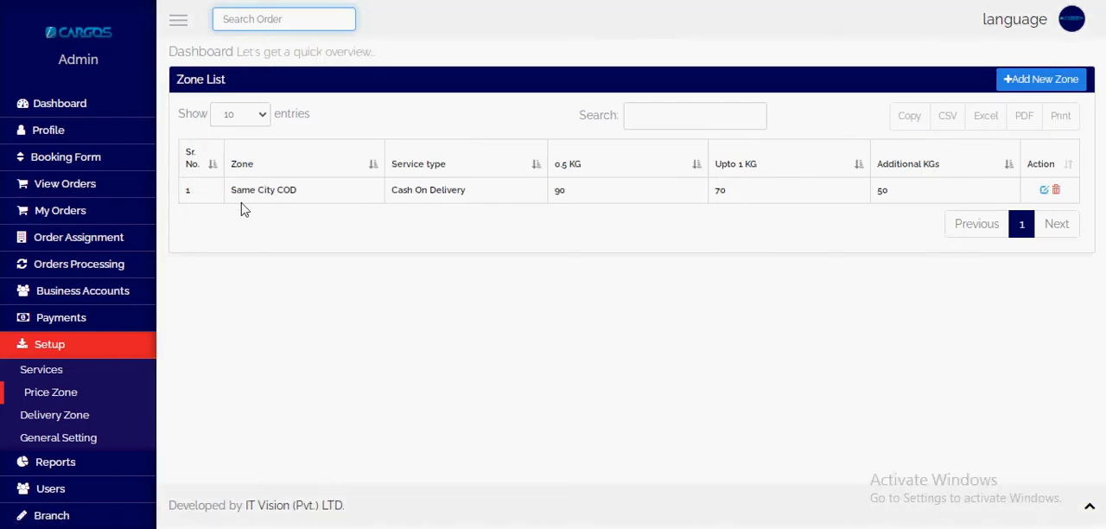
left_click_drag(232, 189, 302, 193)
left_click_drag(388, 198, 474, 198)
left_click_drag(558, 195, 586, 191)
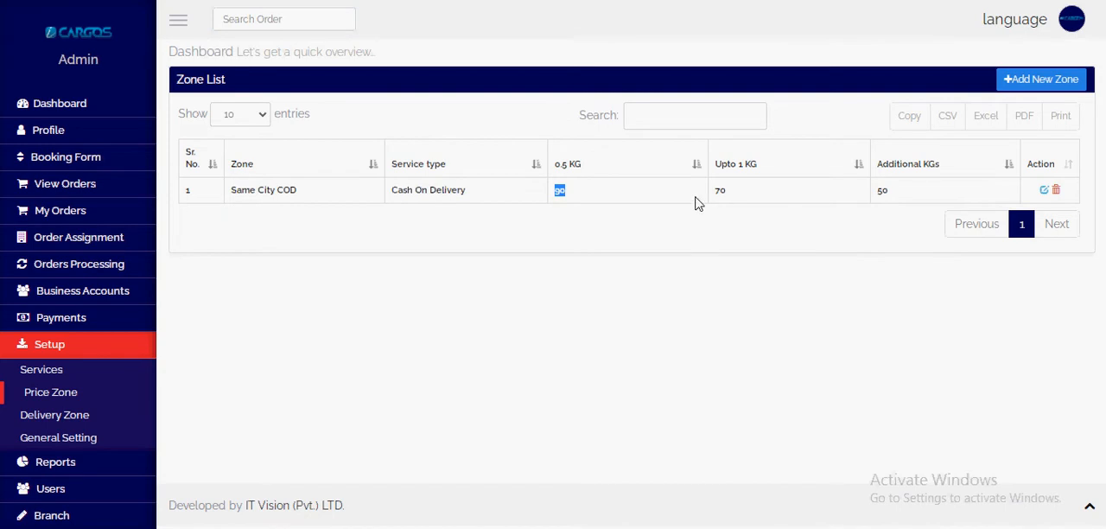
double_click(721, 192)
double_click(882, 190)
Step: Open the Same City COD zone for editing and review its rates and city pairs
left_click(1044, 191)
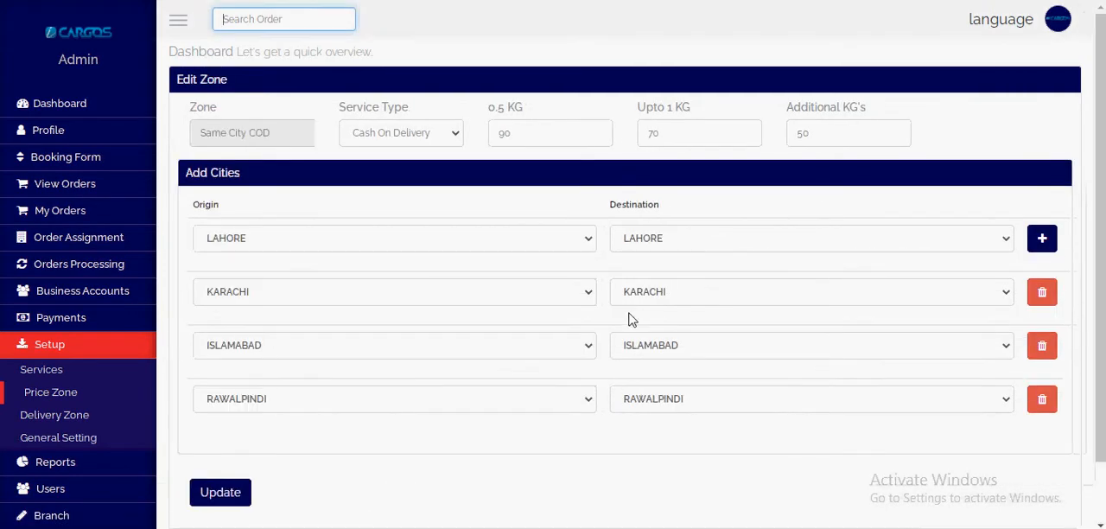
scroll(626, 337, "down", 1)
scroll(607, 360, "up", 1)
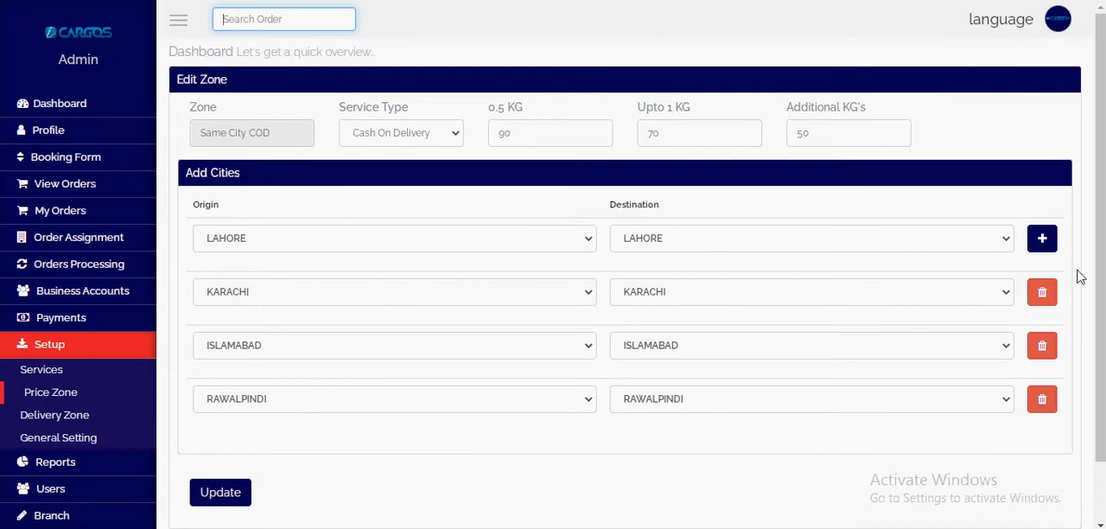
left_click(659, 138)
Step: Start a new price zone from the zone list and name it "Other City COD"
left_click(58, 395)
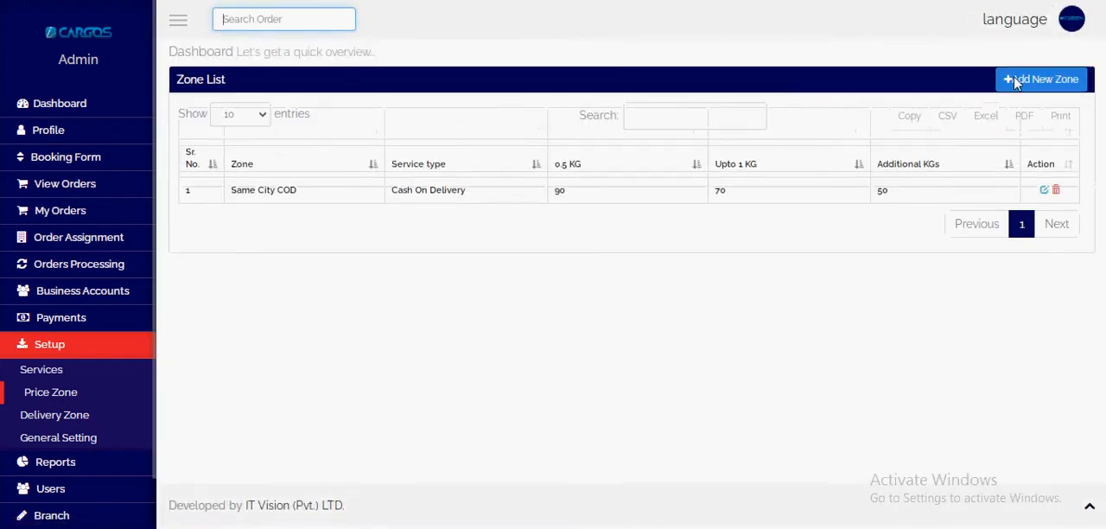
left_click(1009, 80)
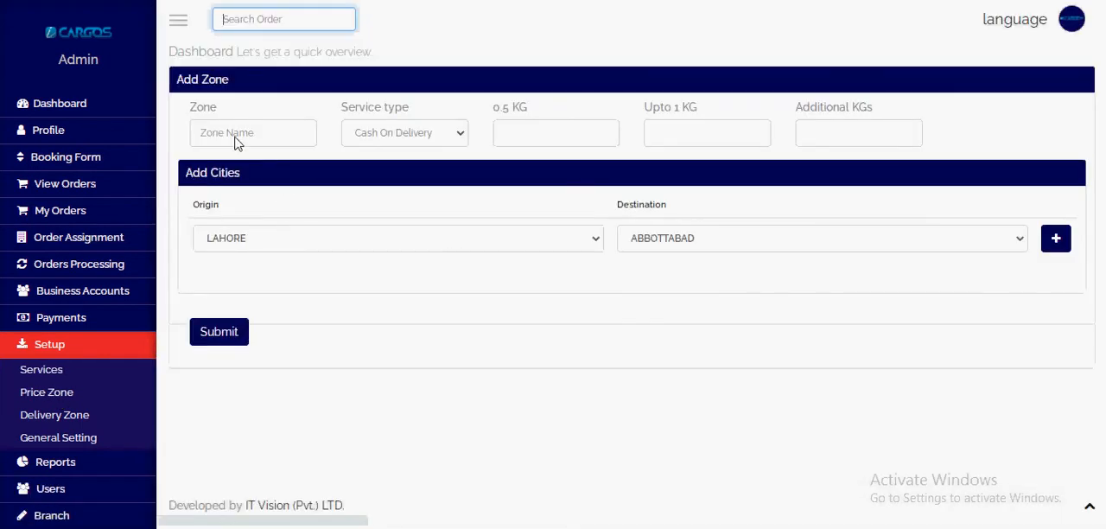
left_click(237, 138)
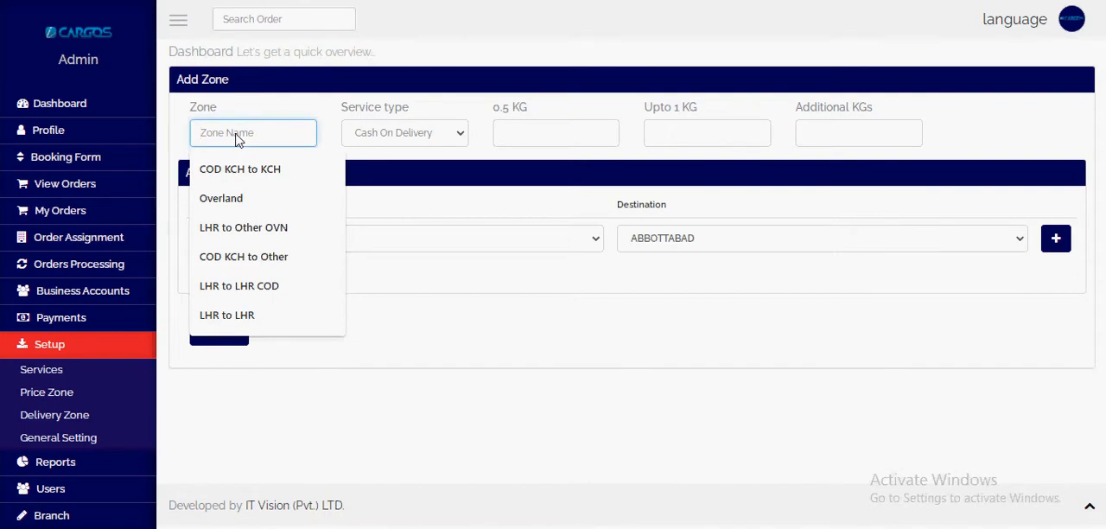
type("Other City COD")
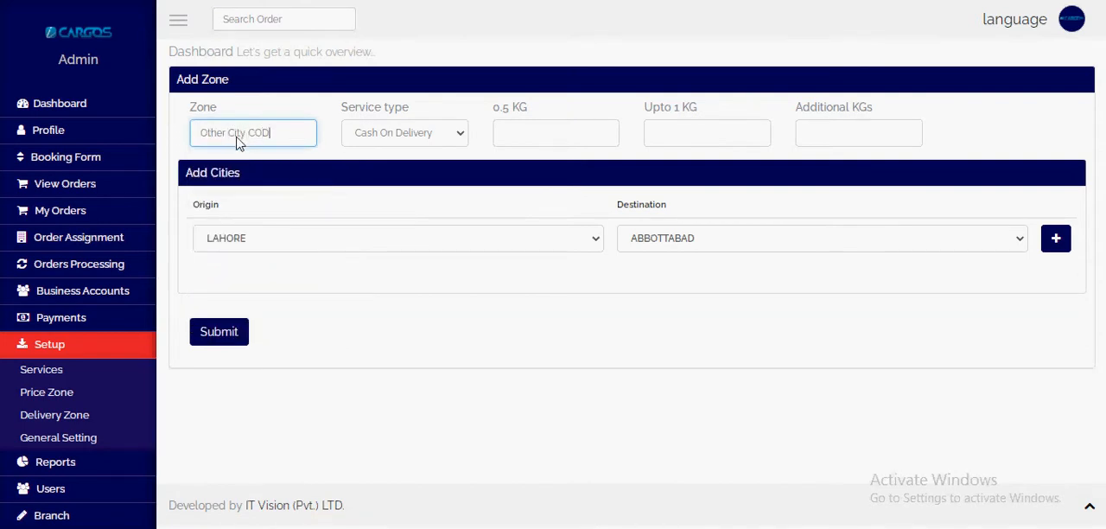
Step: Keep Cash On Delivery as the service type and set the rates to 70 for 0.5 KG, 90 up to 1 KG and 120 for additional KGs
left_click(403, 130)
left_click(520, 136)
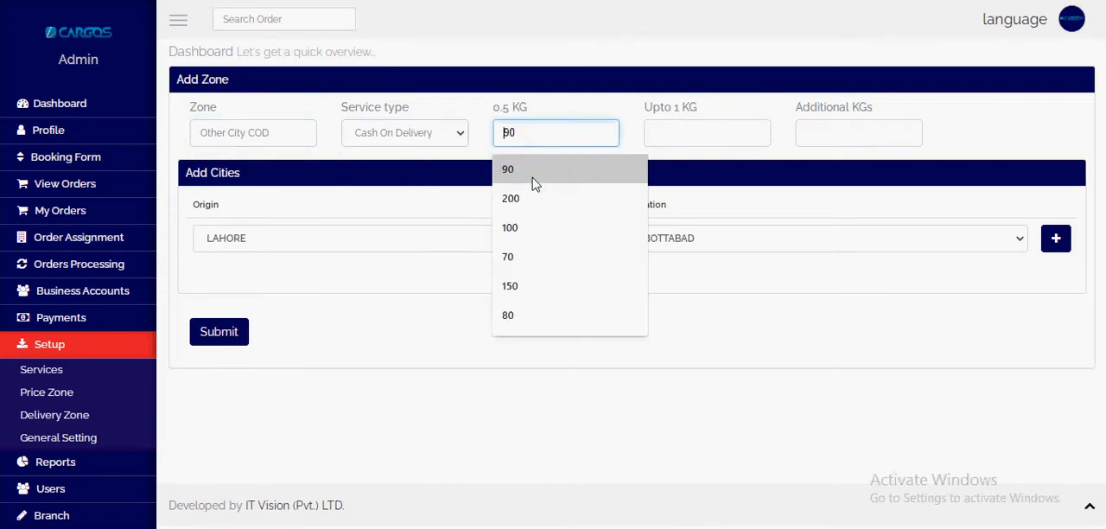
left_click(536, 258)
left_click(676, 132)
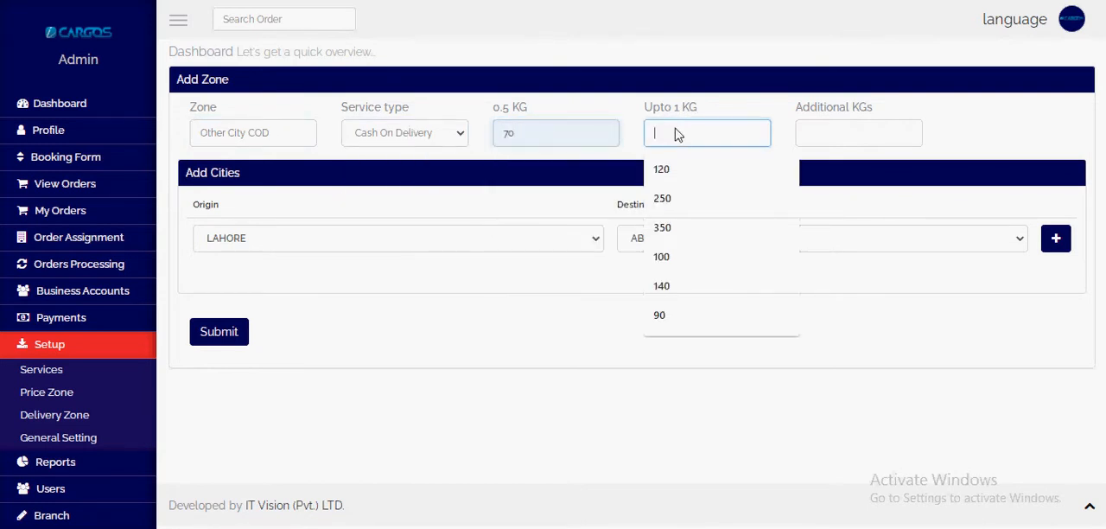
left_click(675, 318)
type("120")
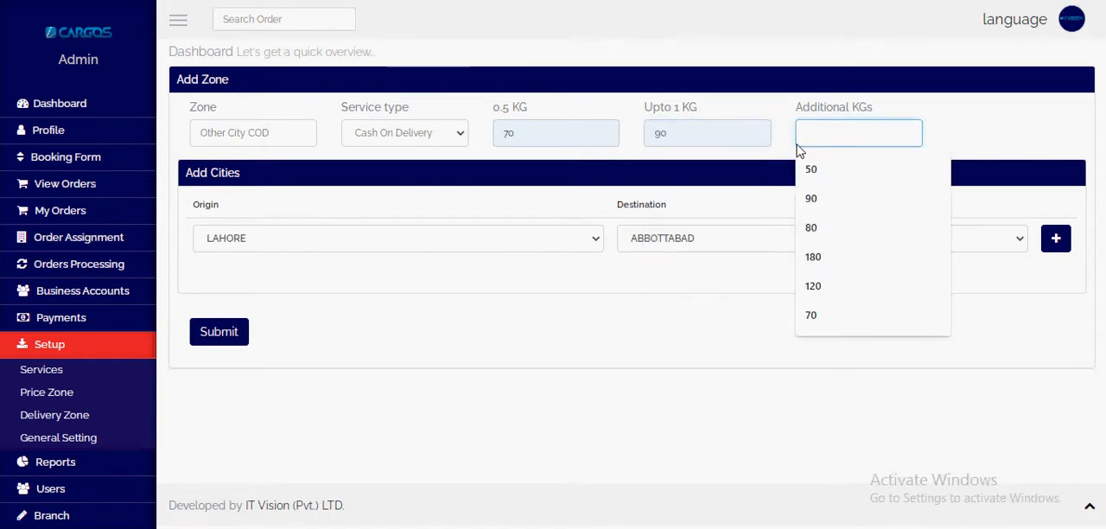
Step: Keep LAHORE as the first origin and add three more city pair rows to the Other City COD zone
left_click(216, 242)
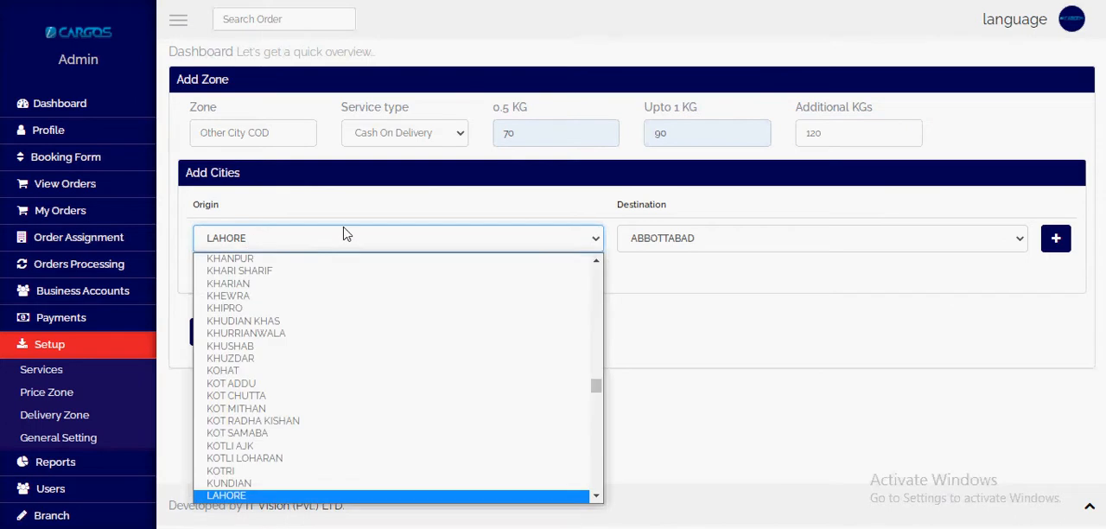
left_click(259, 229)
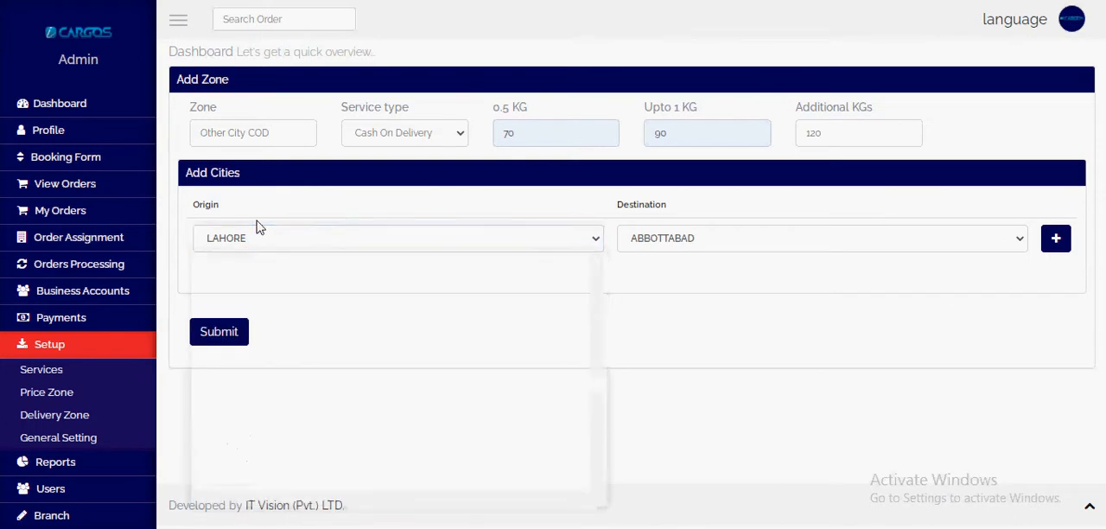
left_click(1059, 246)
left_click(1064, 248)
left_click(1054, 249)
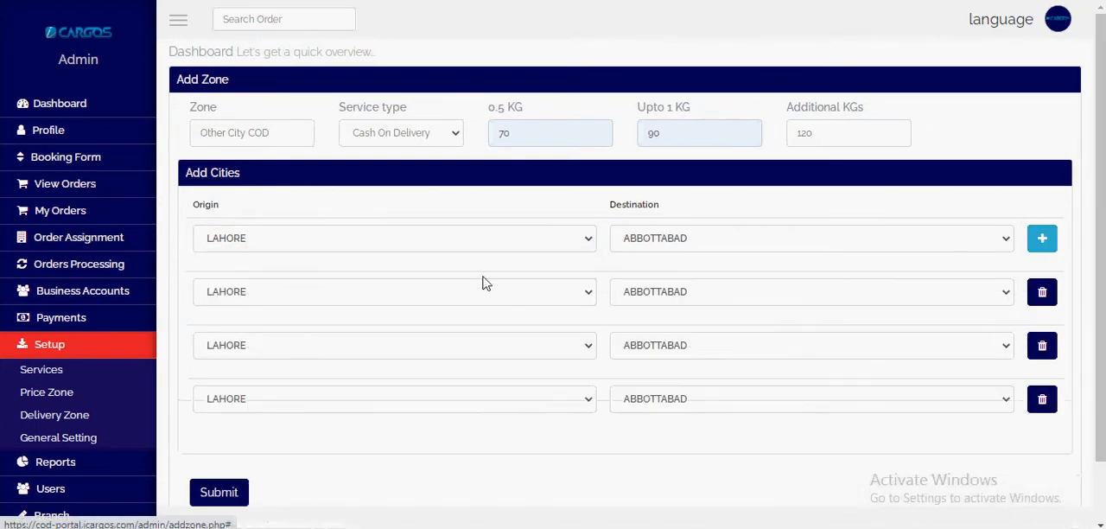
Step: Leave the first origin as LAHORE and set the second city pair's origin to KARACHI
left_click(251, 236)
left_click(252, 236)
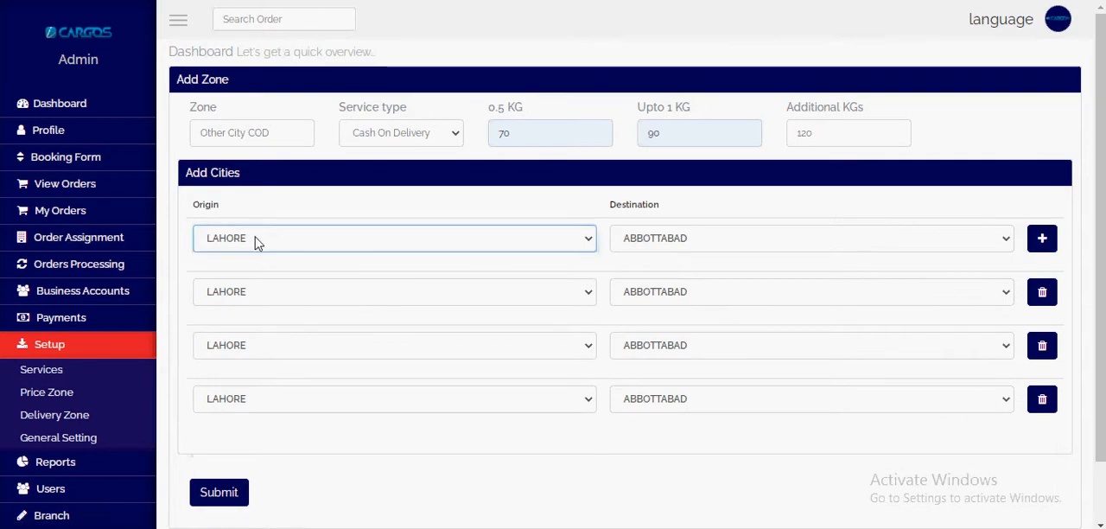
left_click(284, 297)
left_click(288, 304)
type("kar")
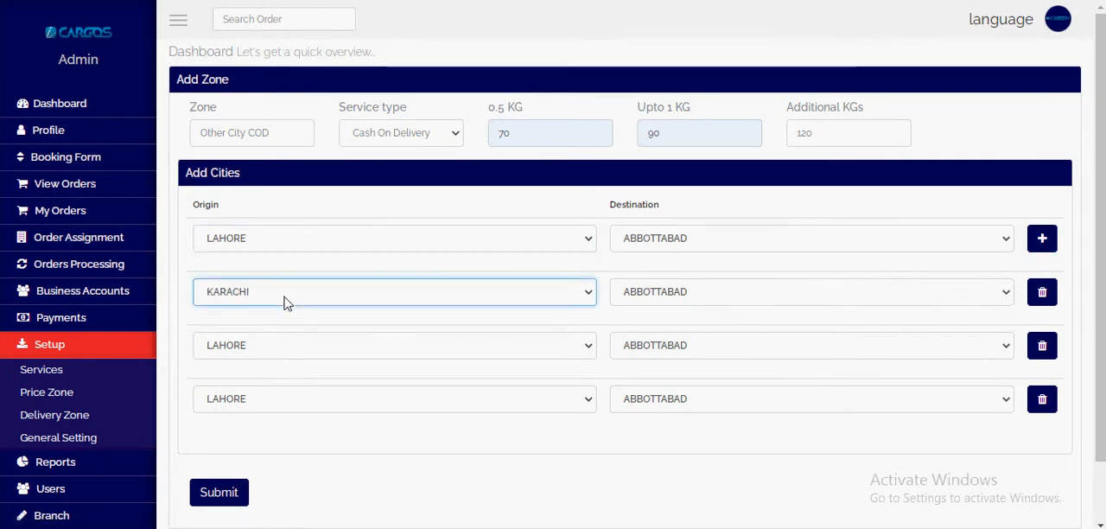
key("Tab")
key("Tab")
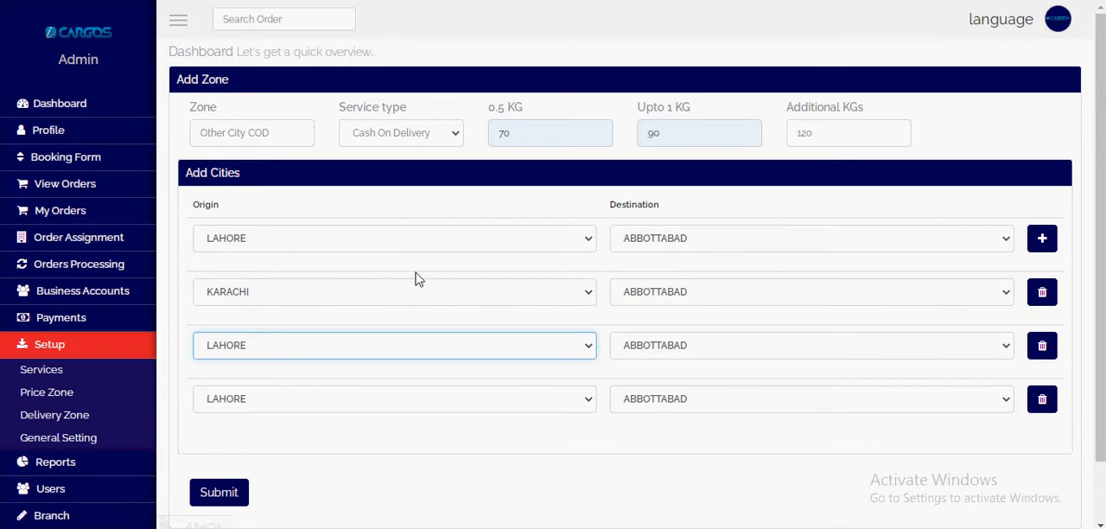
Step: Set the destination of both the LAHORE and KARACHI city pairs to Other
left_click(644, 235)
left_click(654, 246)
type("ot")
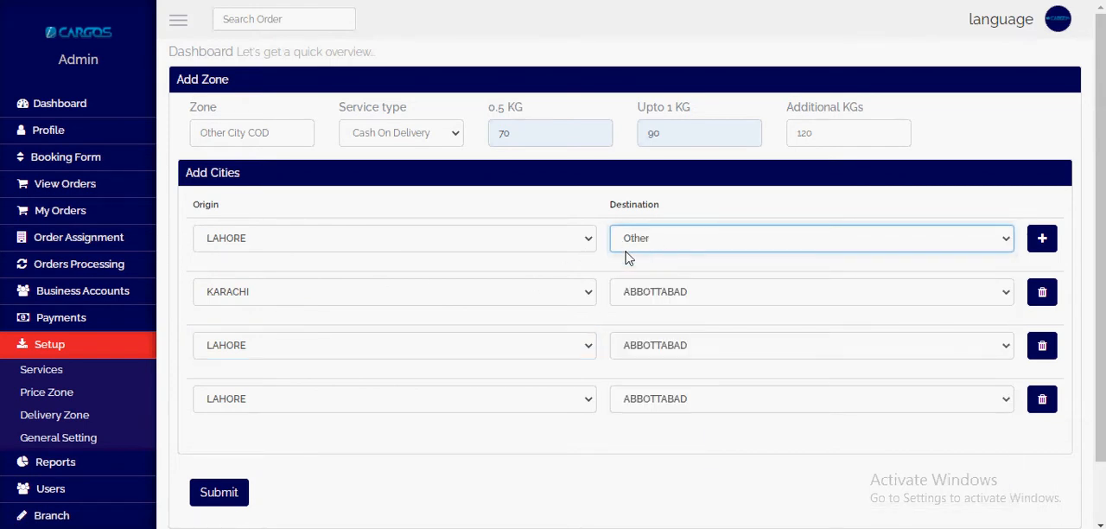
left_click(708, 299)
left_click(709, 299)
type("o")
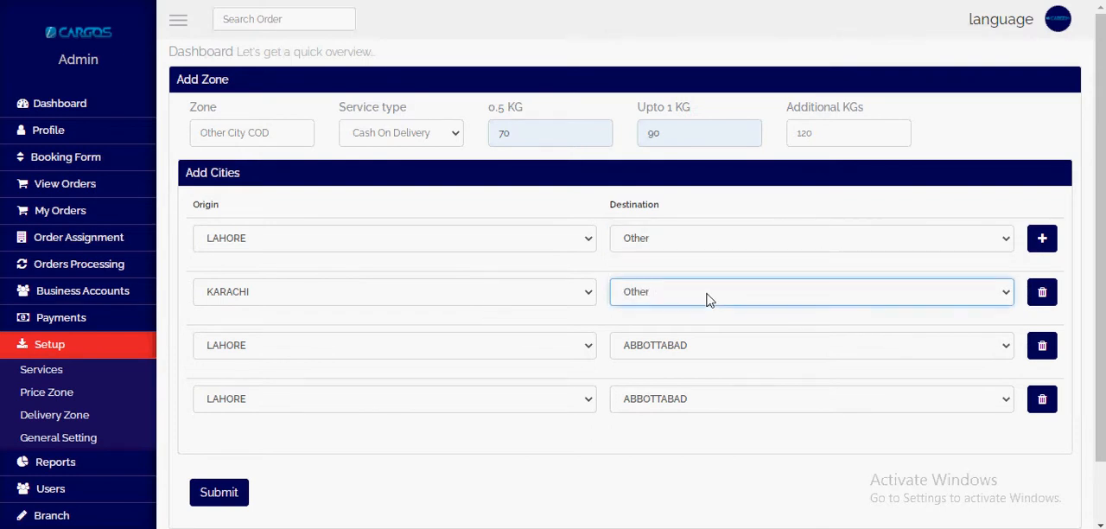
key("Tab")
key("Tab")
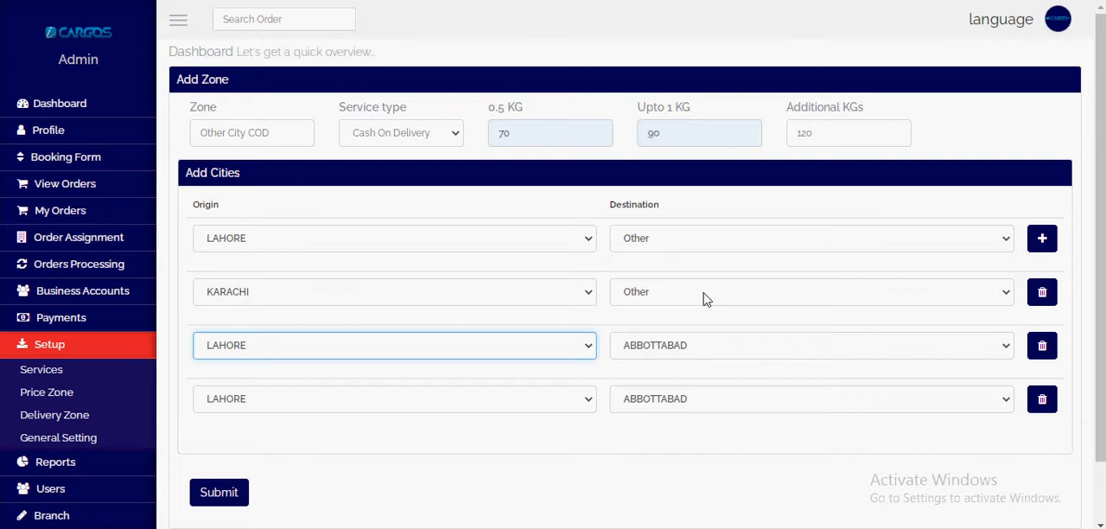
Step: Set the third city pair's origin to ISLAMABAD and its destination to Other
key("i")
key("j")
key("j")
key("i")
key("Tab")
key("o")
key("Tab")
key("Tab")
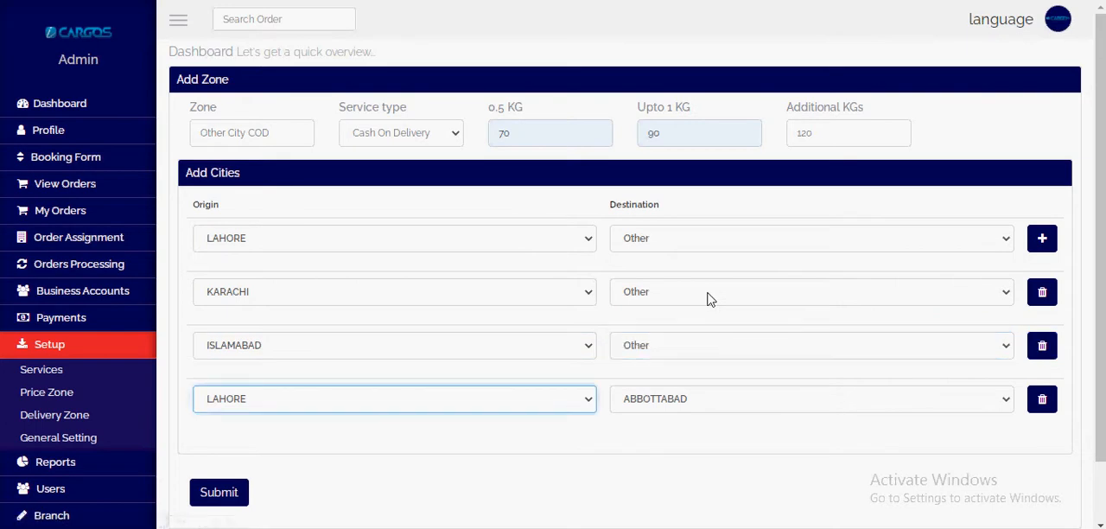
Step: Set the fourth city pair to RAWALPINDI as origin and Other as destination, and submit the zone
type("raw")
key("Tab")
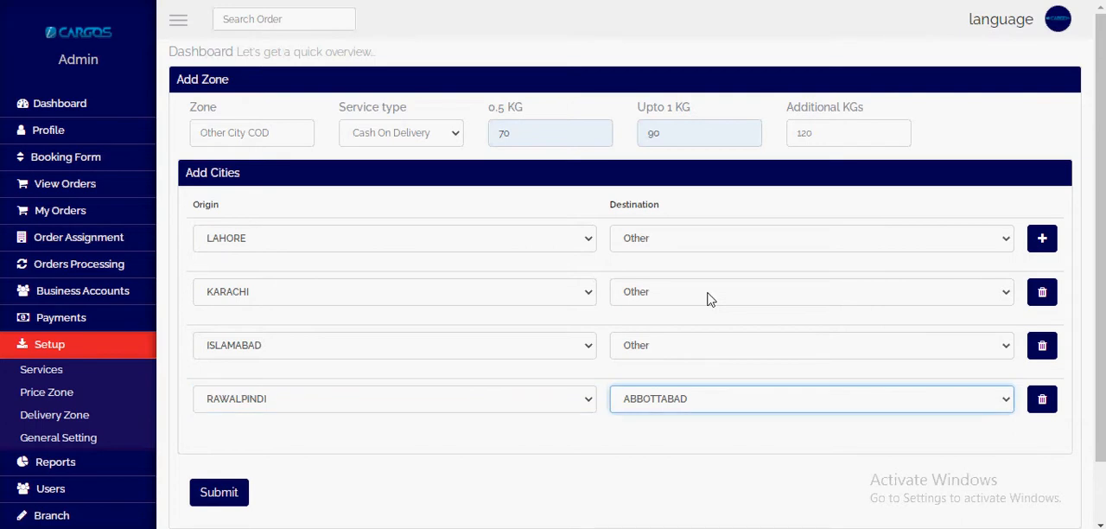
type("o")
left_click(225, 490)
left_click(222, 503)
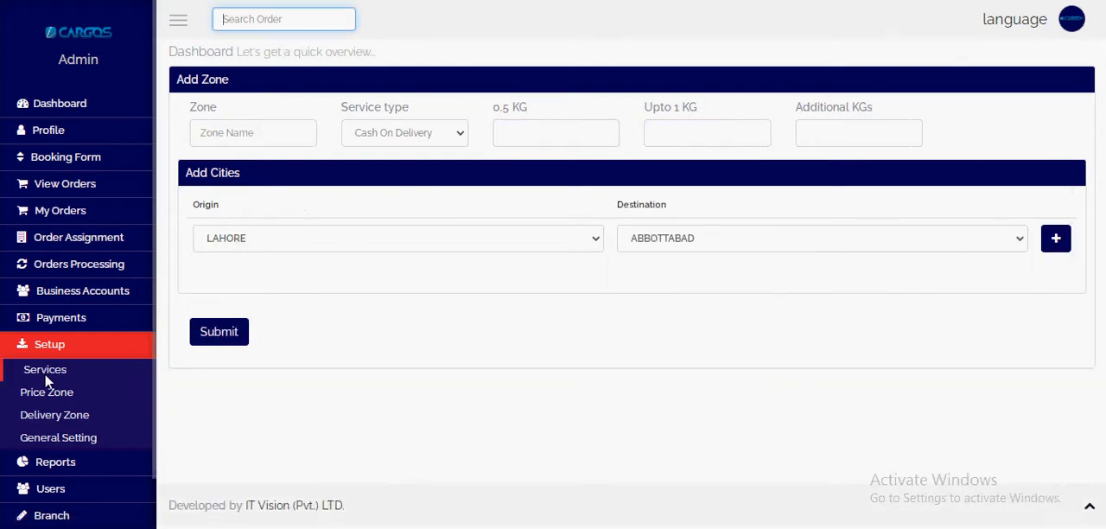
Step: Open the Price Zone list and check the zone entries
left_click(45, 394)
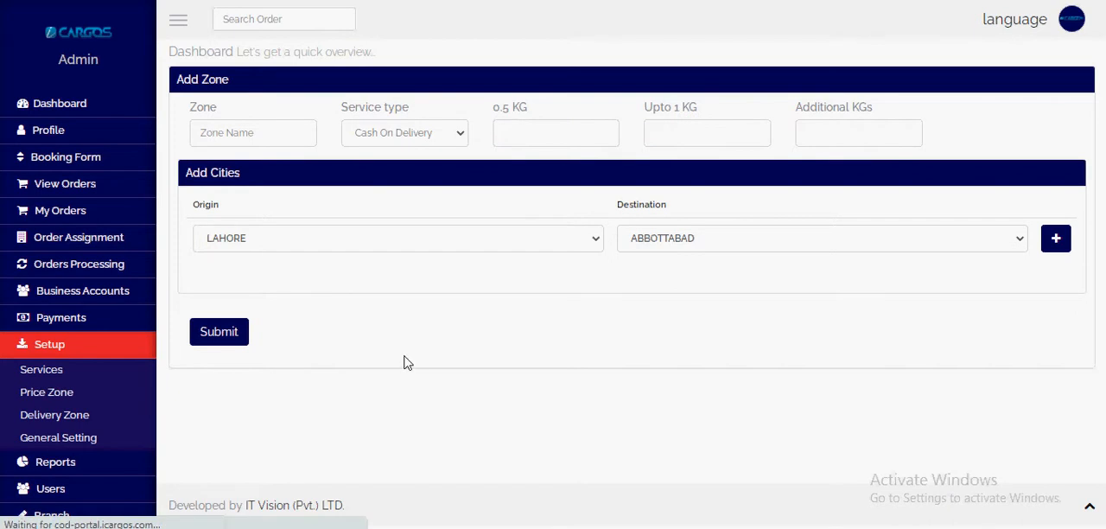
double_click(239, 193)
left_click(240, 223)
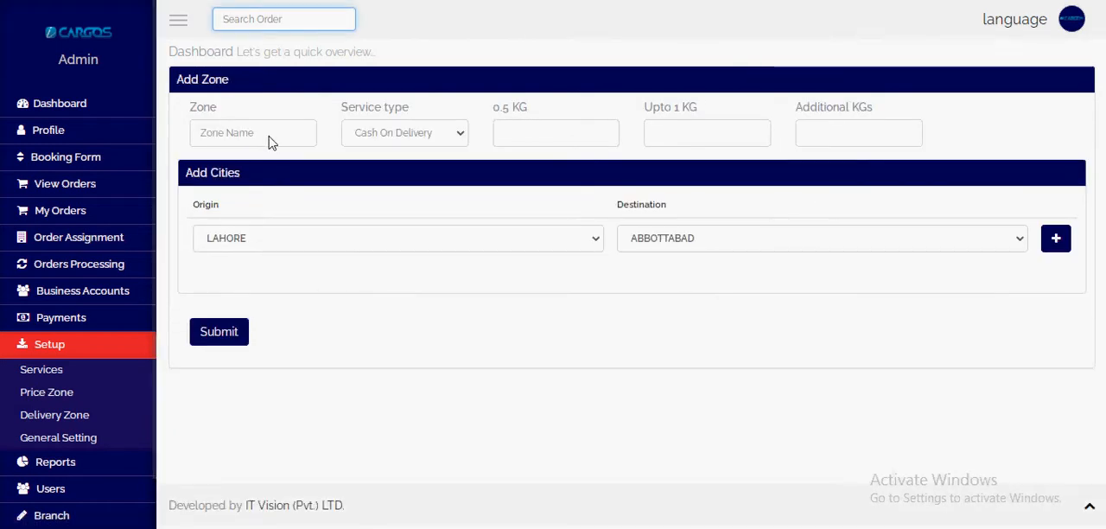
Step: Name the new price zone "Special Cities COD" in the blank Add Zone form
left_click(272, 140)
key("Tab")
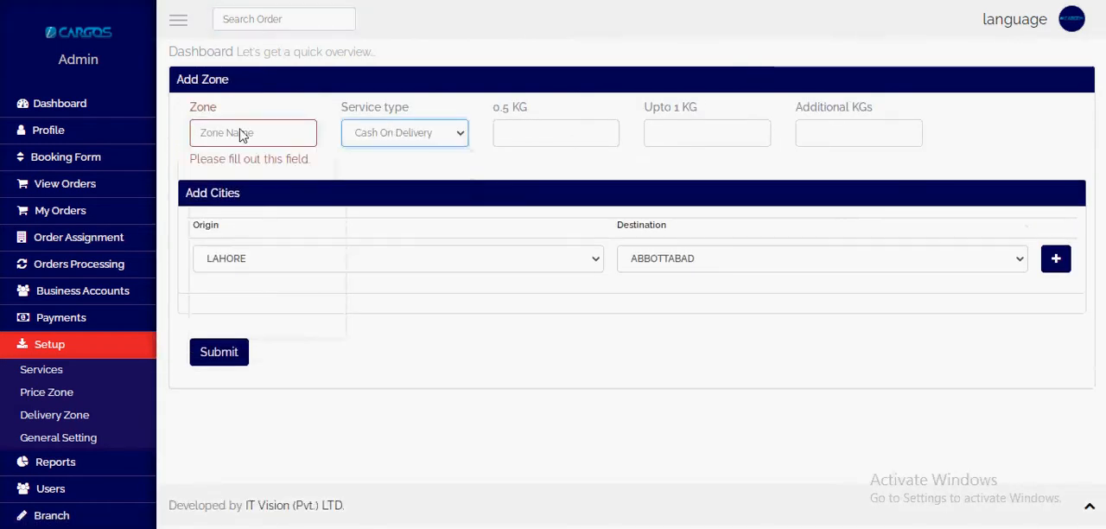
left_click(241, 135)
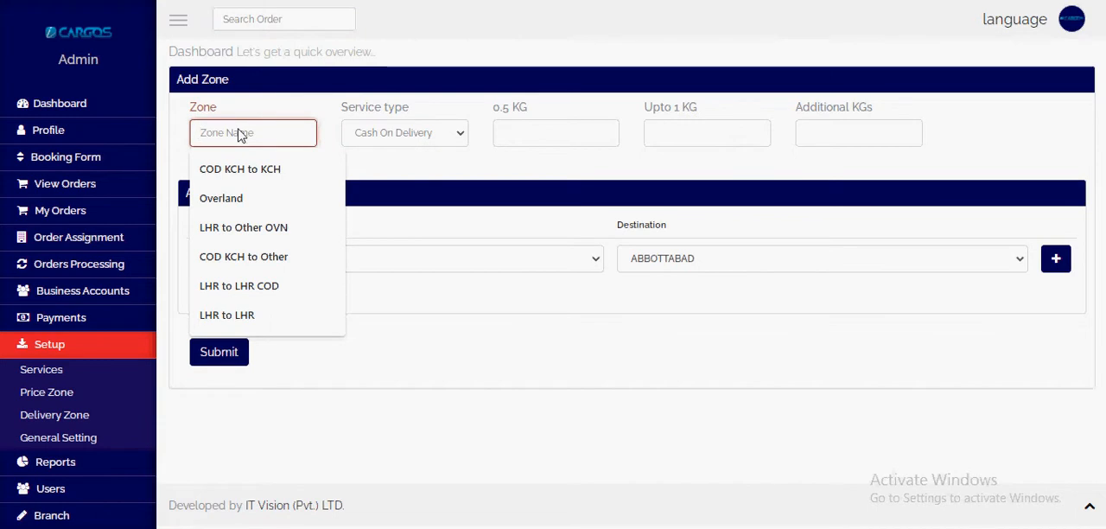
type("Sp")
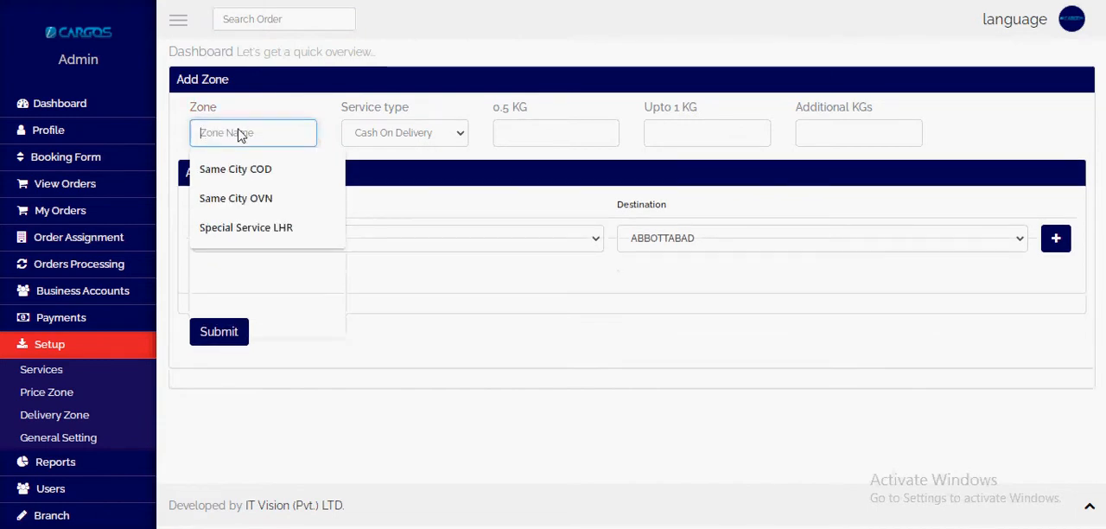
type("ecial Cities COD")
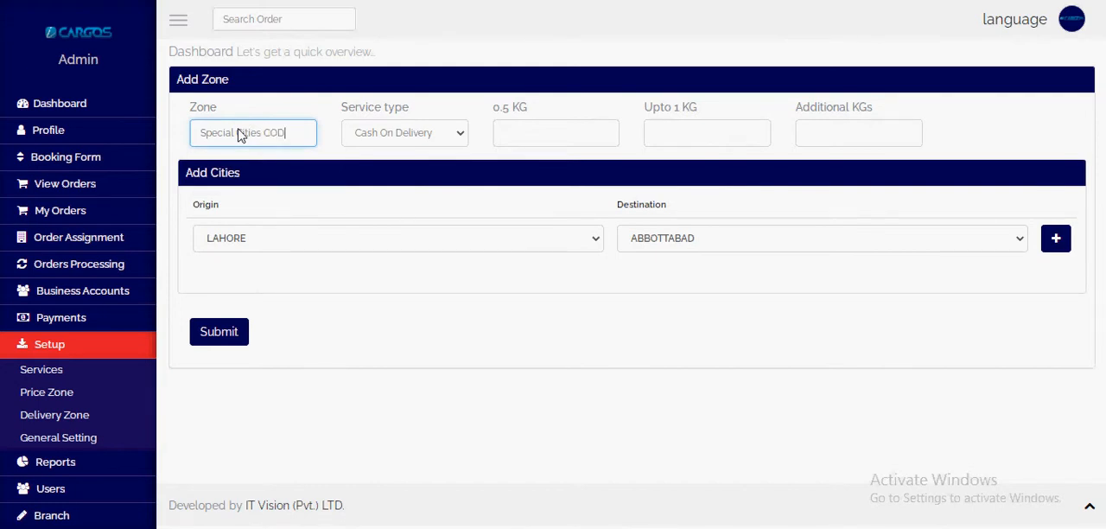
Step: Set the Special Cities COD rates to 100 for 0.5 KG, 80 up to 1 KG and 100 for additional KGs
left_click(570, 136)
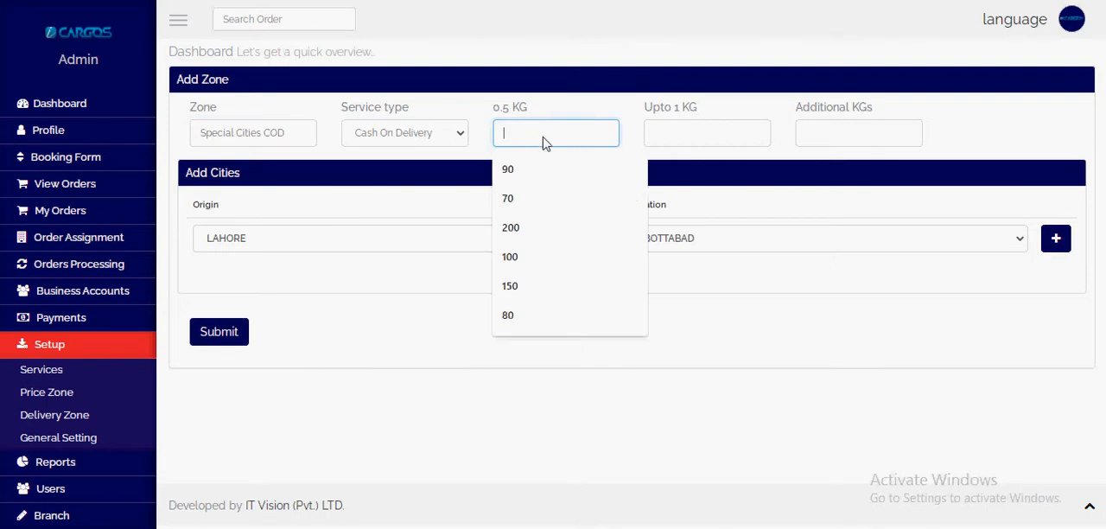
type("1")
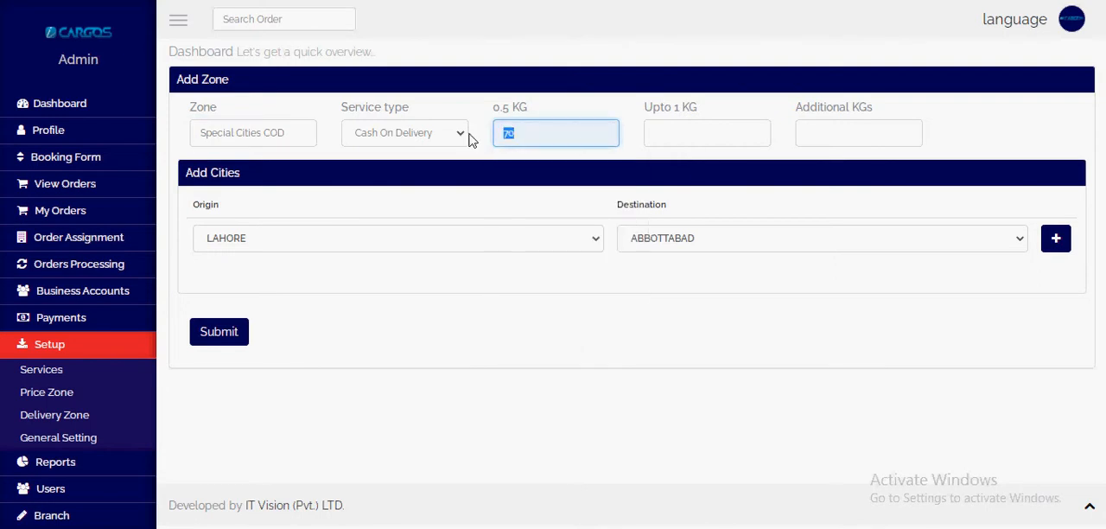
type("00")
key("Tab")
type("80")
key("Tab")
type("100")
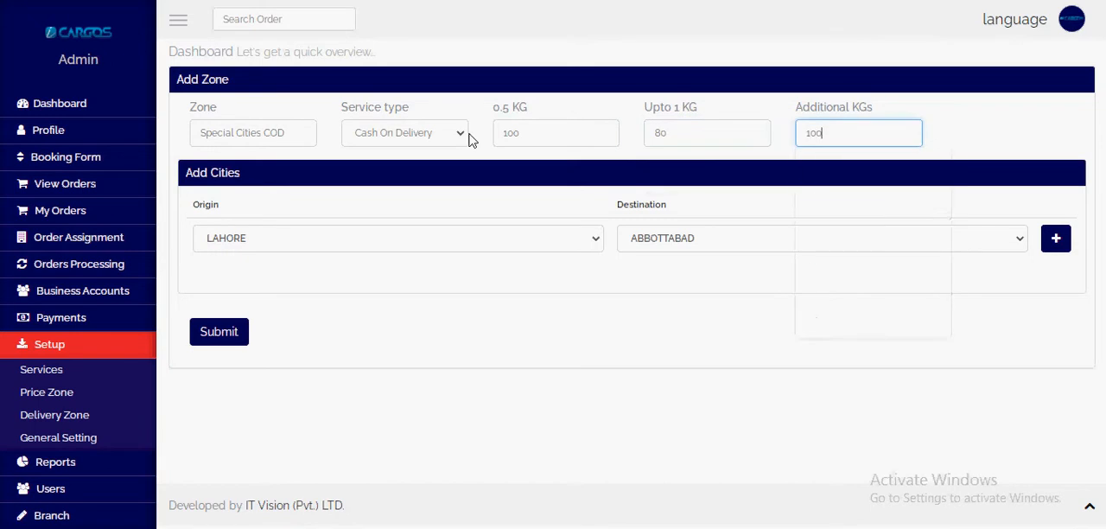
Step: Keep LAHORE as the first origin and add three more city pair rows to the Special Cities COD zone
left_click(499, 248)
left_click(510, 247)
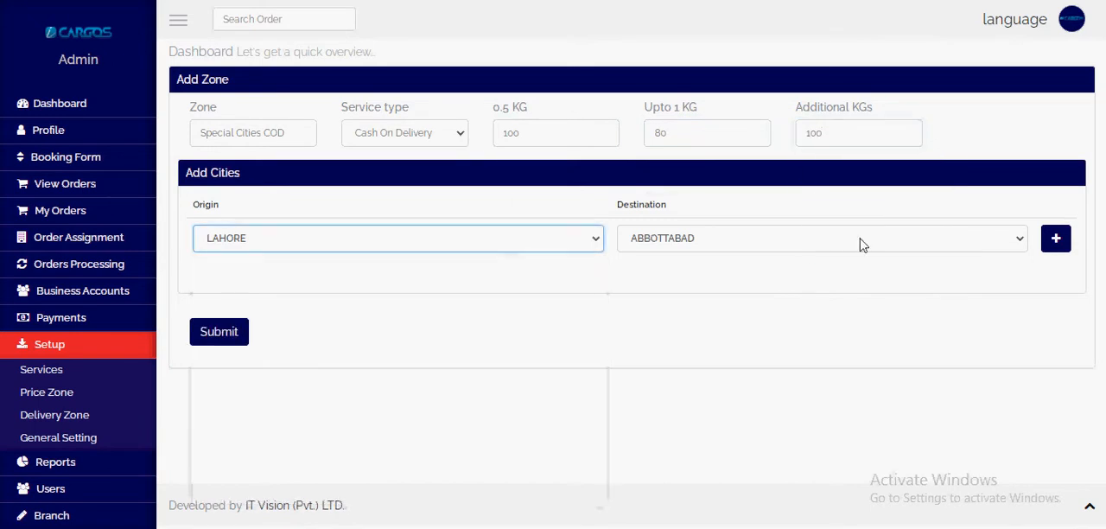
left_click(1064, 246)
left_click(1061, 246)
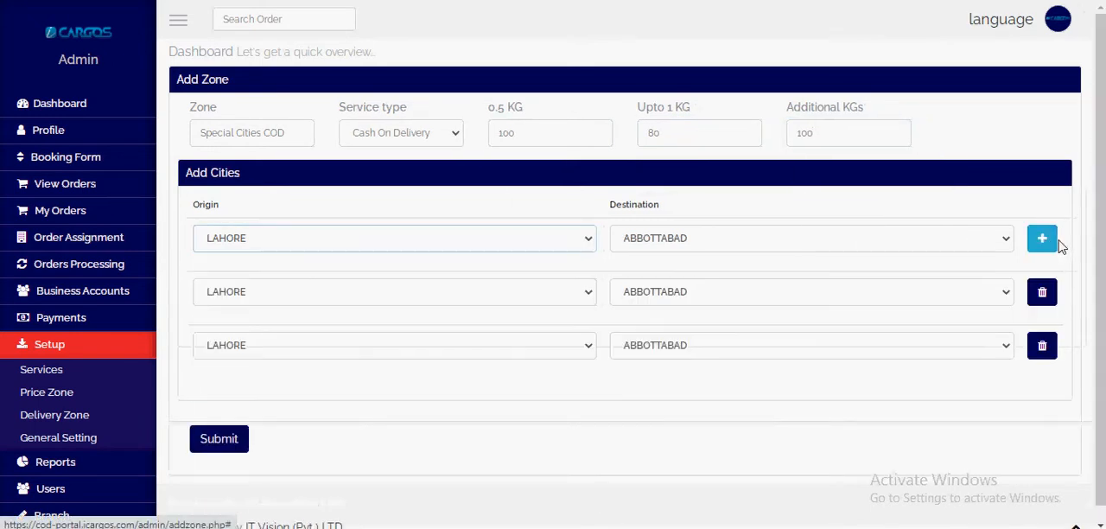
left_click(1050, 247)
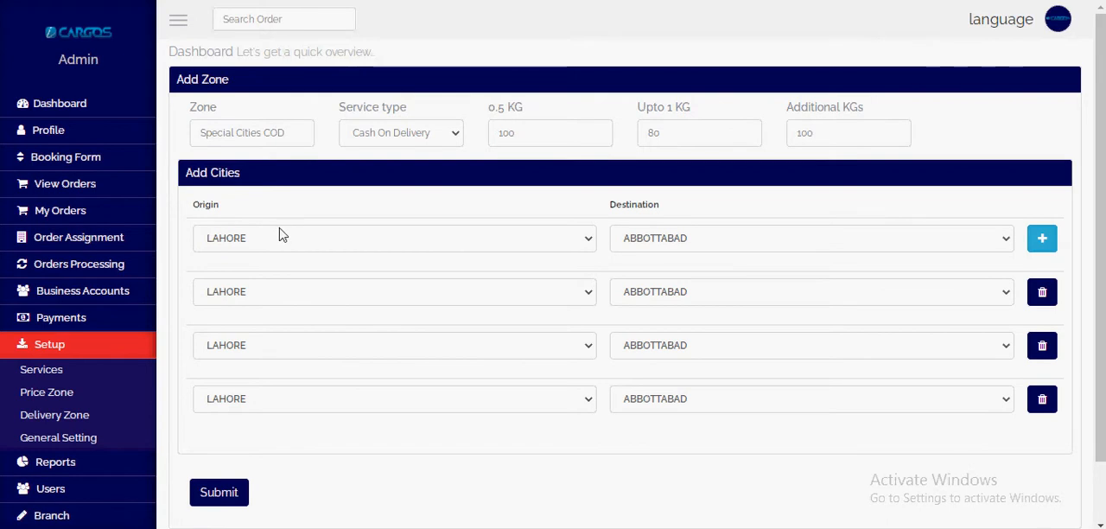
Step: Set the first city pair of the Special Cities COD zone from LAHORE to KARACHI
scroll(282, 233, "down", 2)
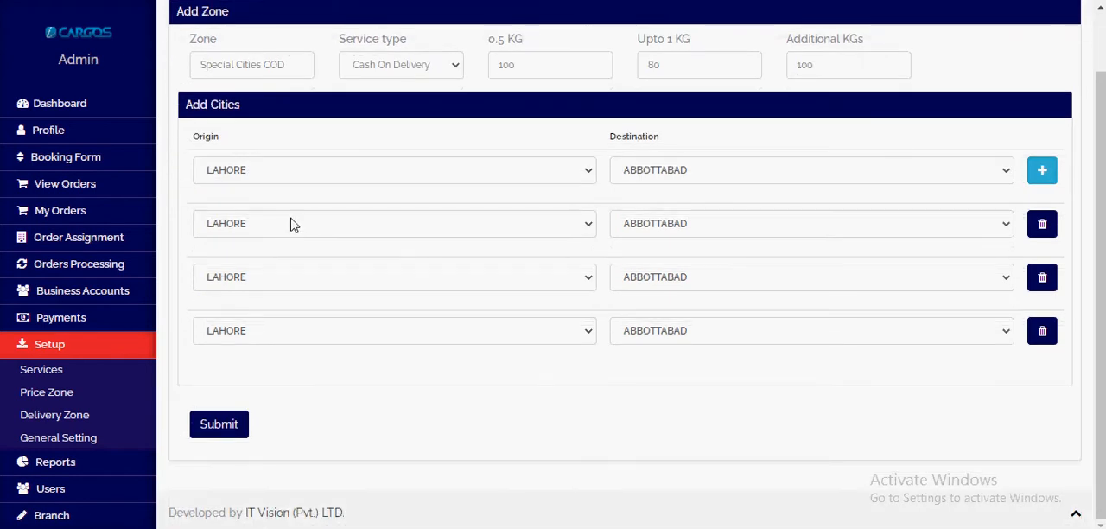
scroll(363, 86, "up", 2)
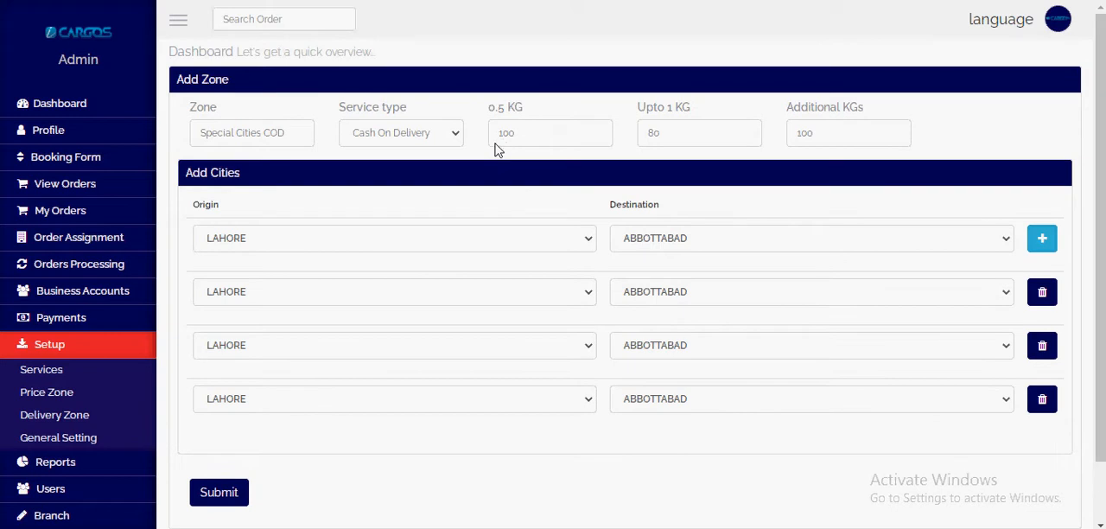
left_click(429, 241)
left_click(430, 242)
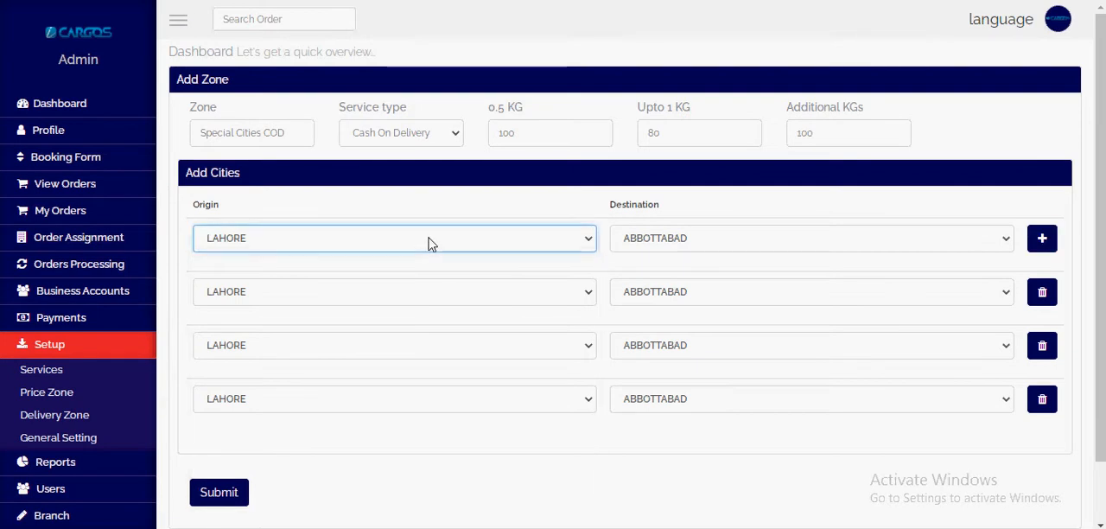
key("Tab")
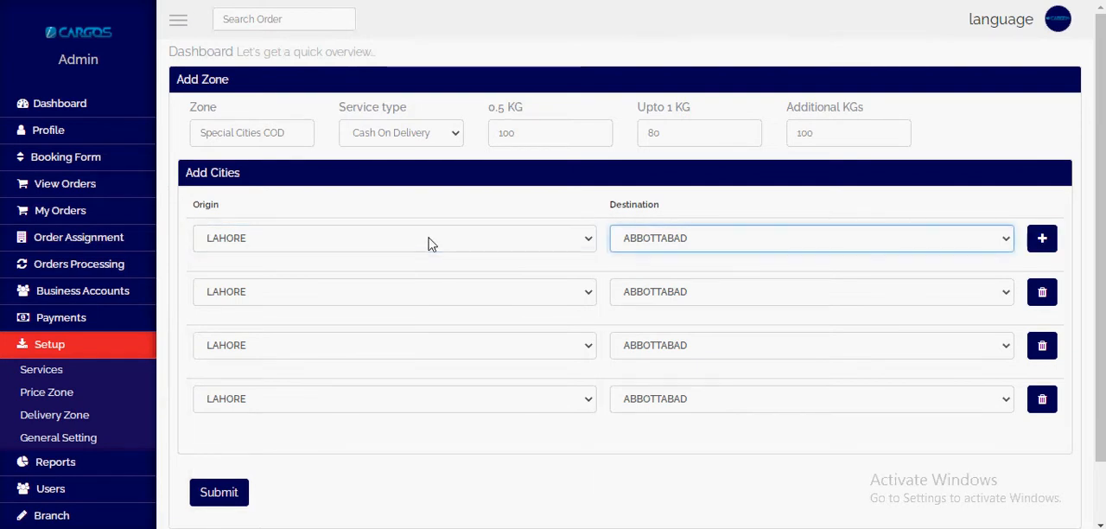
key("k")
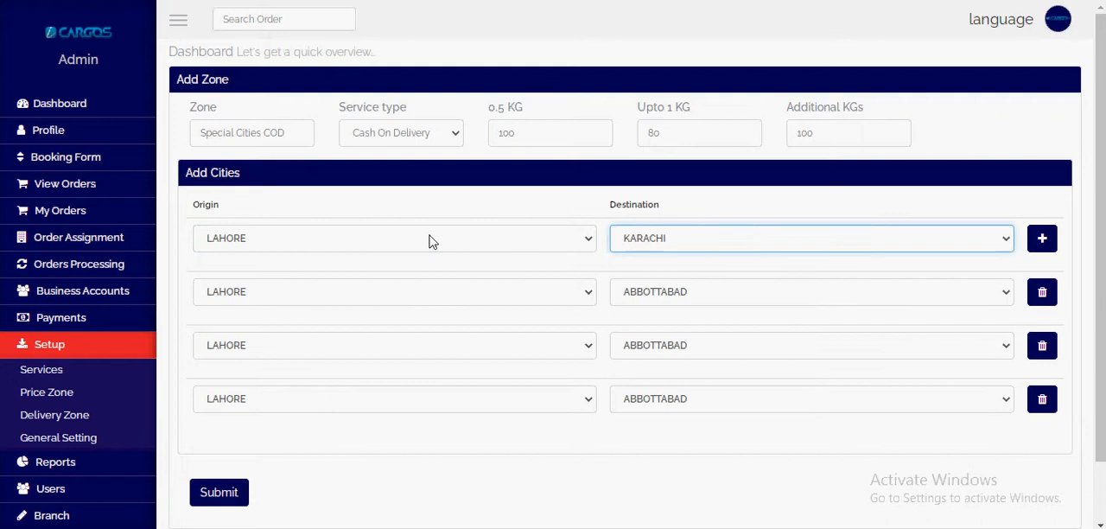
Step: Set the second city pair to origin KARACHI and destination LAHORE
left_click(432, 293)
left_click(432, 295)
key("k")
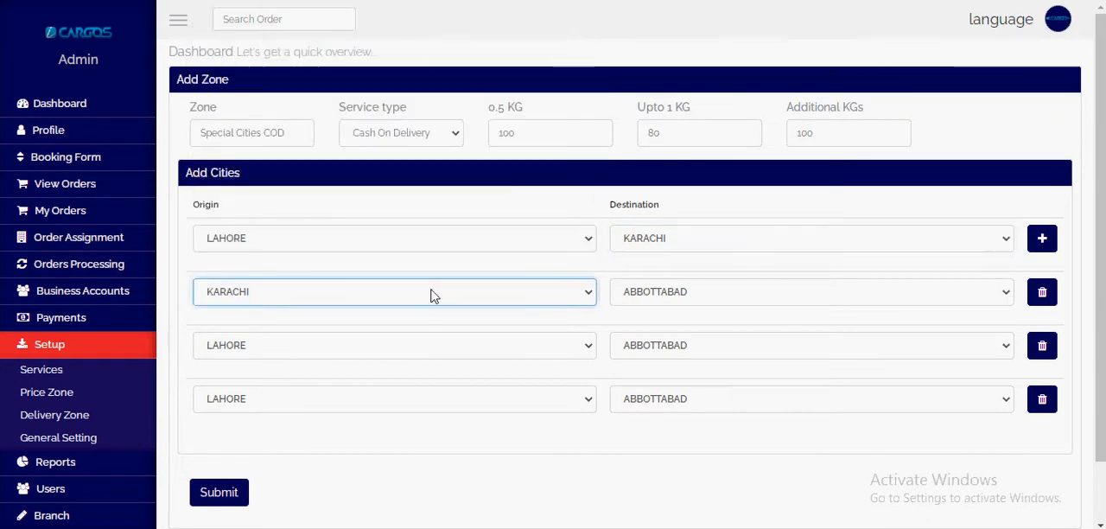
key("Tab")
key("l")
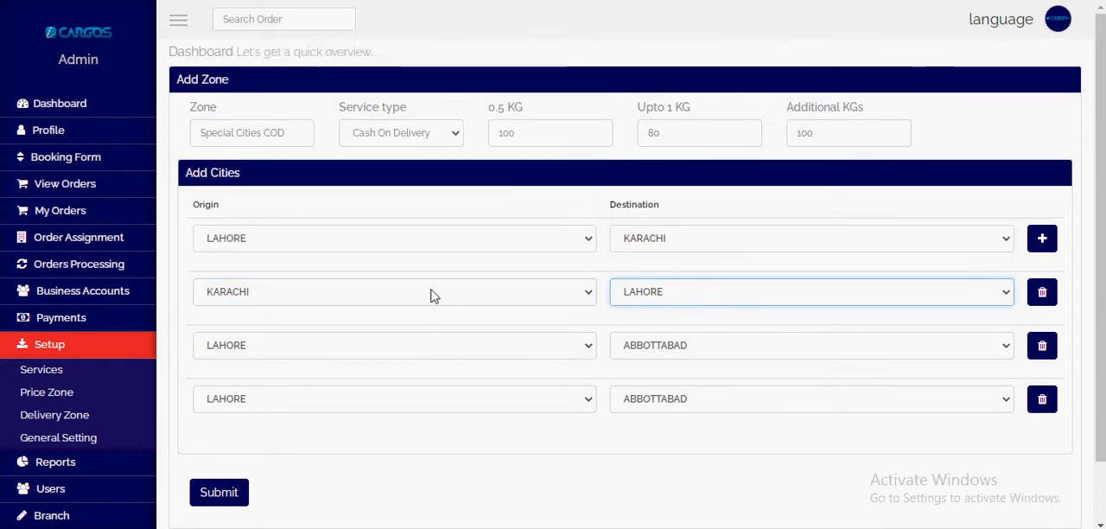
Step: Set the third city pair to origin LAHORE and destination ISLAMABAD
left_click(443, 345)
type("raw")
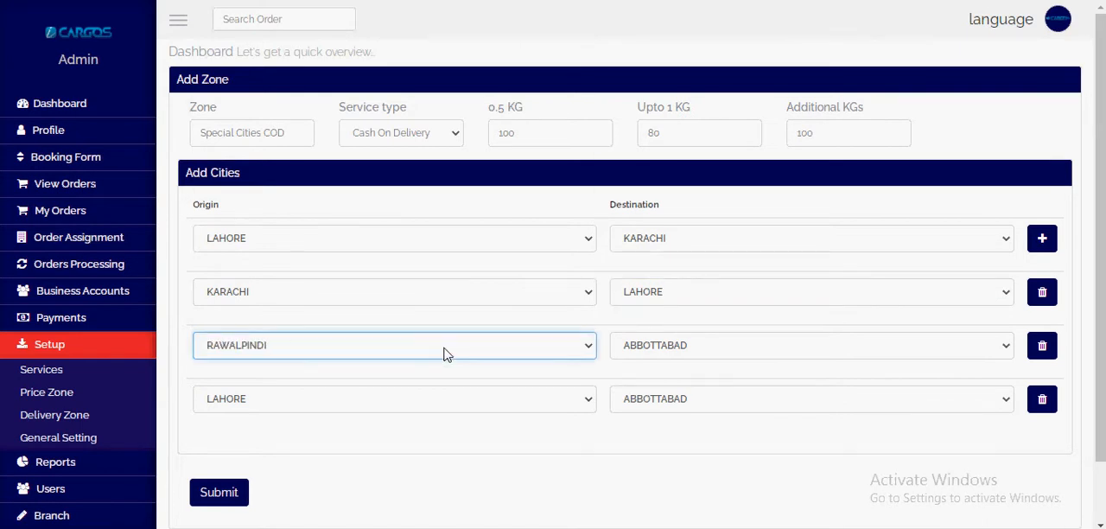
key("Tab")
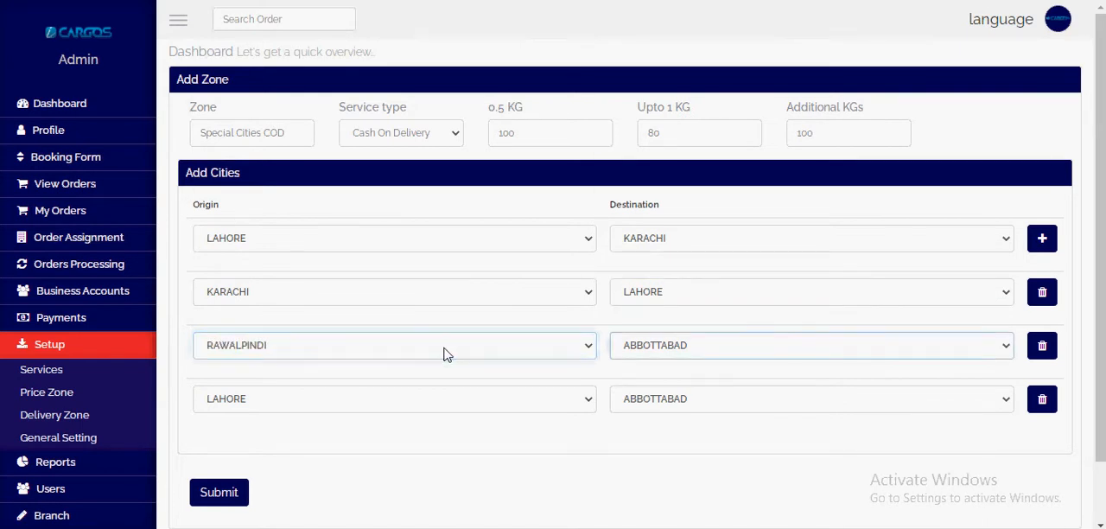
double_click(446, 350)
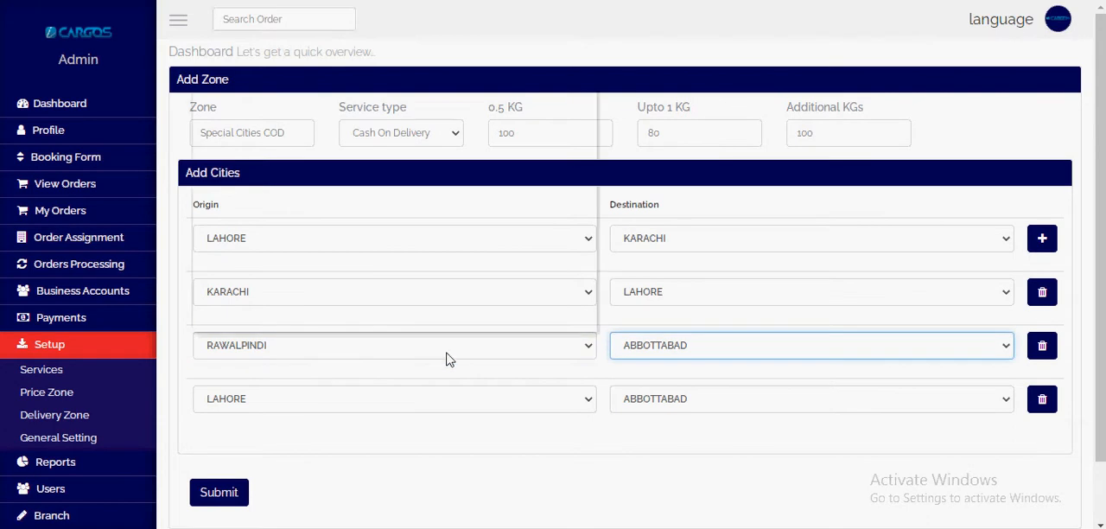
type("lah")
key("Tab")
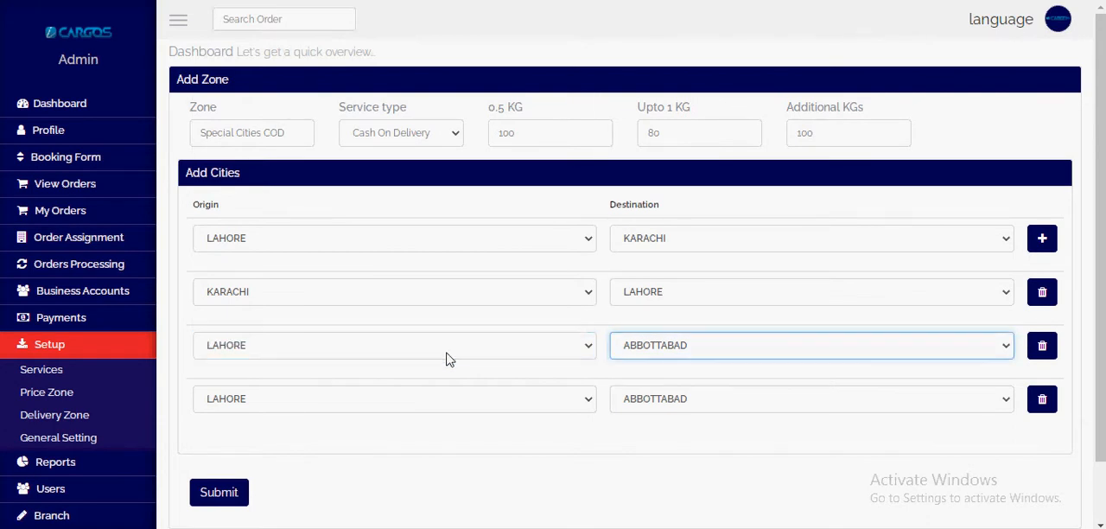
type("isl")
key("Tab")
Step: Set the fourth city pair to origin ISLAMABAD and destination LAHORE
key("Tab")
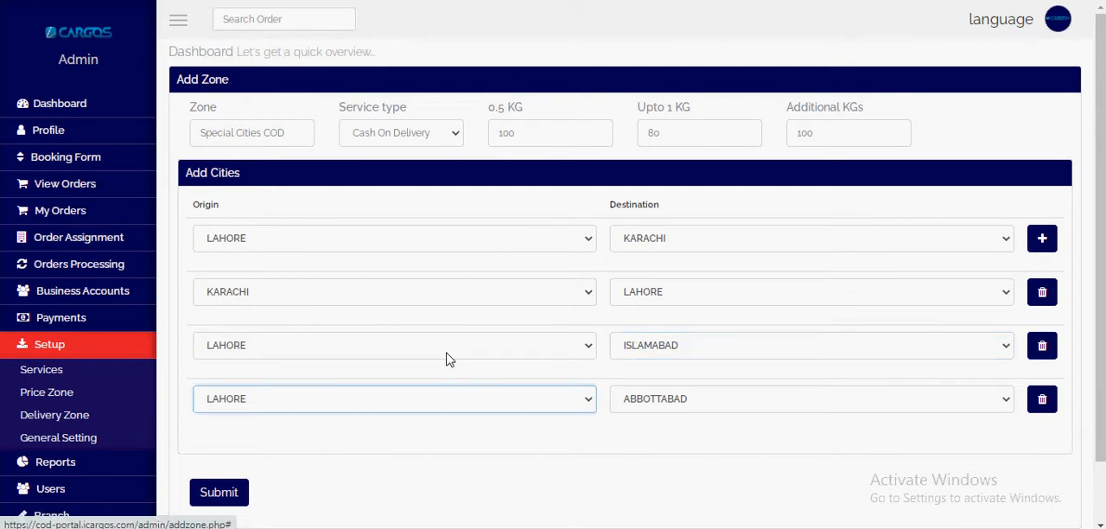
type("isl")
key("Tab")
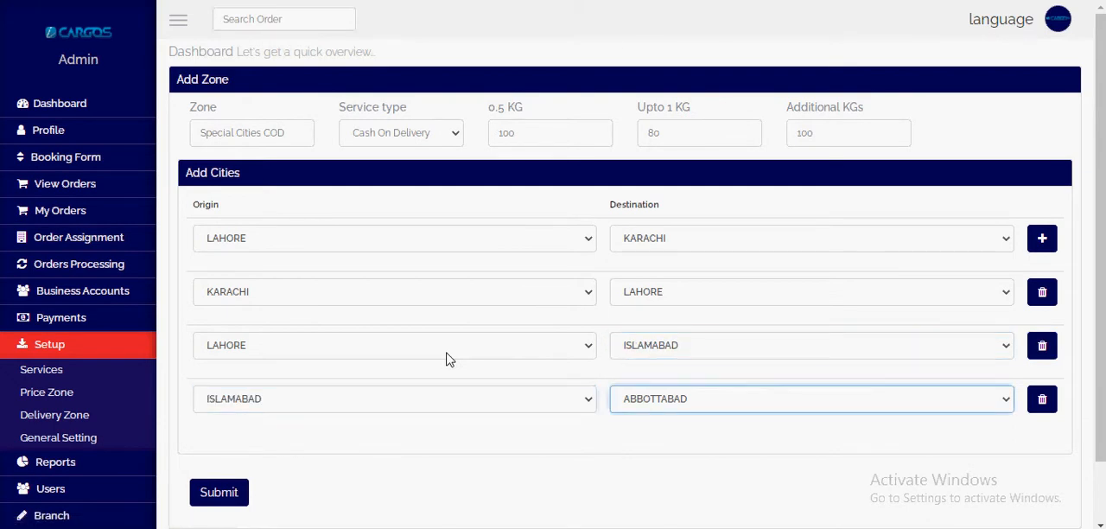
type("l")
Step: Add five more city pair rows to the Special Cities COD zone
left_click(1042, 238)
left_click(1041, 238)
scroll(808, 286, "down", 2)
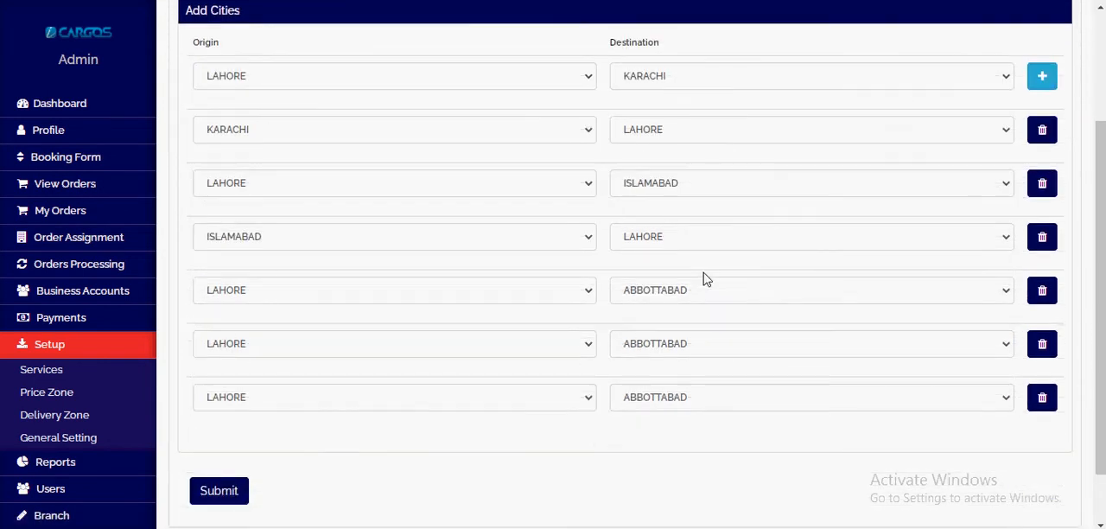
left_click(1040, 77)
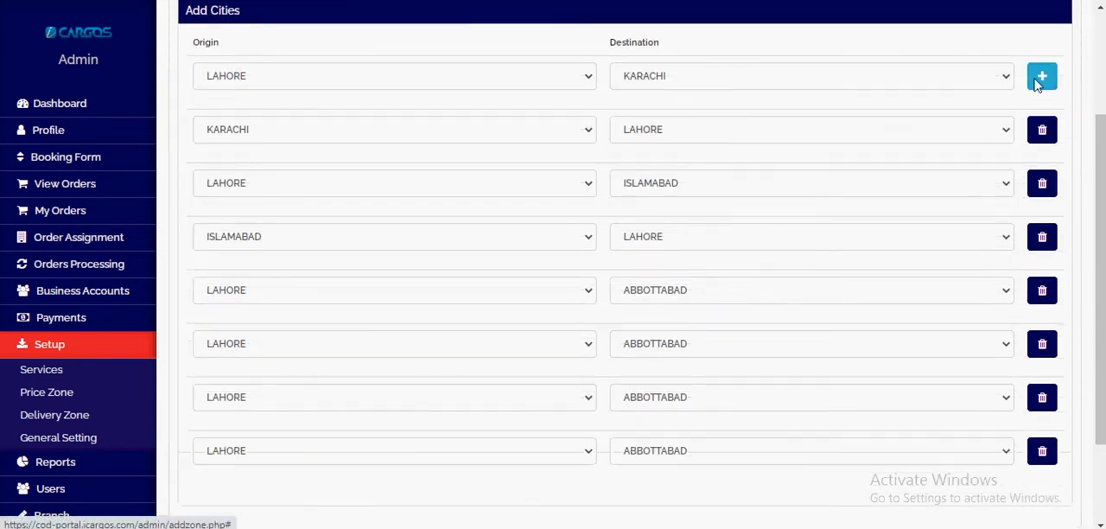
left_click(1041, 76)
left_click_drag(1101, 130, 1104, 158)
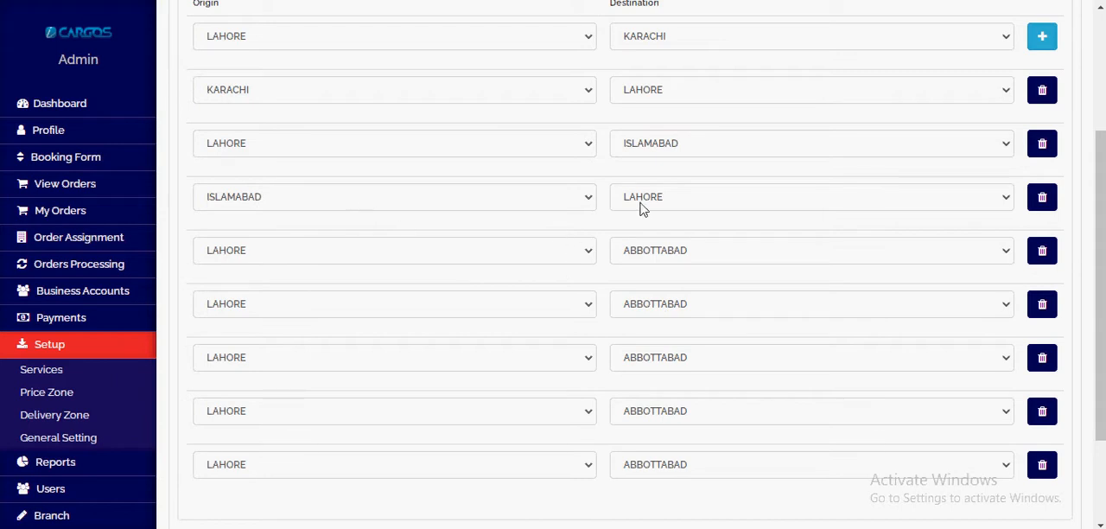
Step: Set the fifth city pair to origin LAHORE and destination RAWALPINDI
left_click(533, 258)
left_click(533, 259)
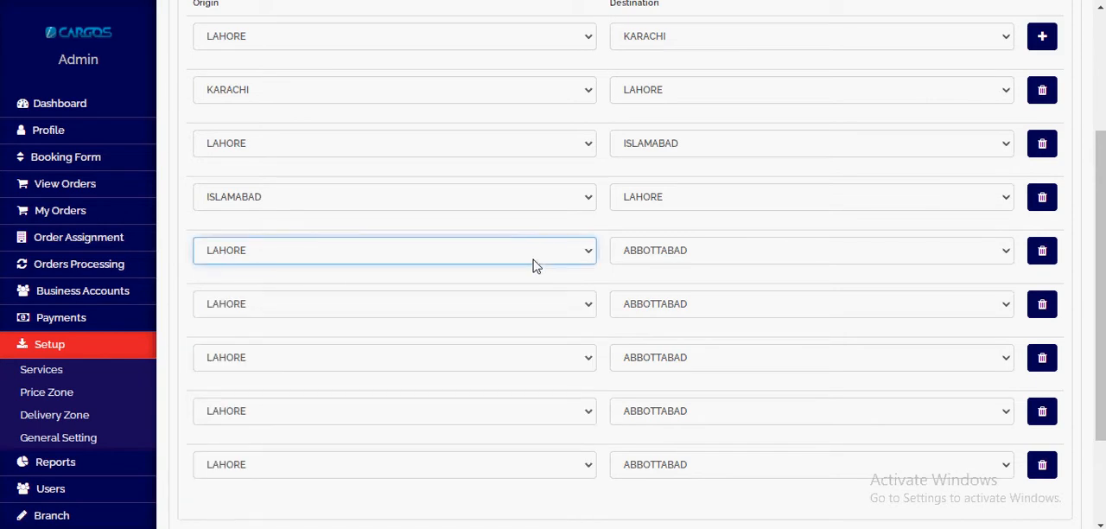
key("Tab")
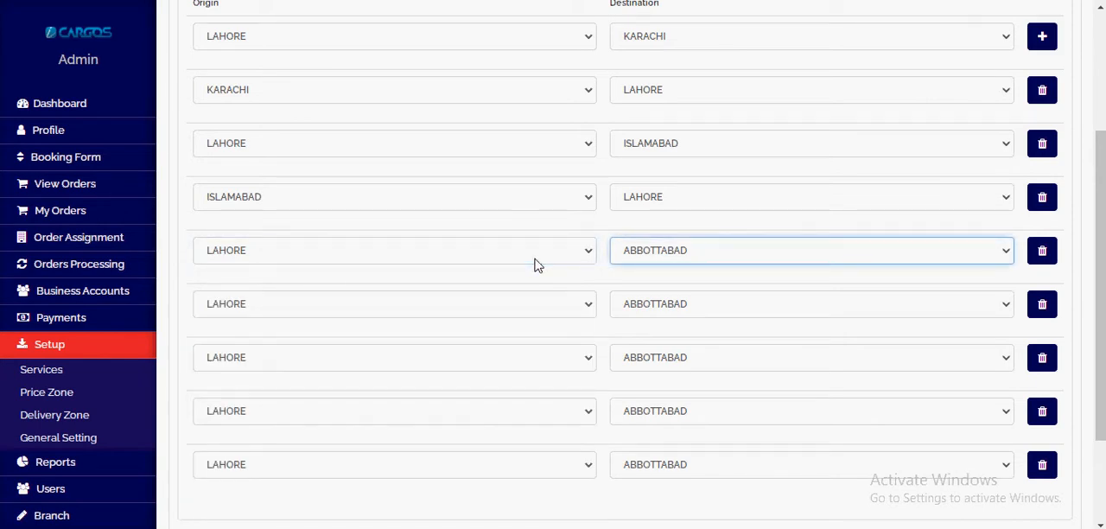
key("Down")
key("Down")
key("Down")
key("Down")
key("Down")
key("Down")
key("Tab")
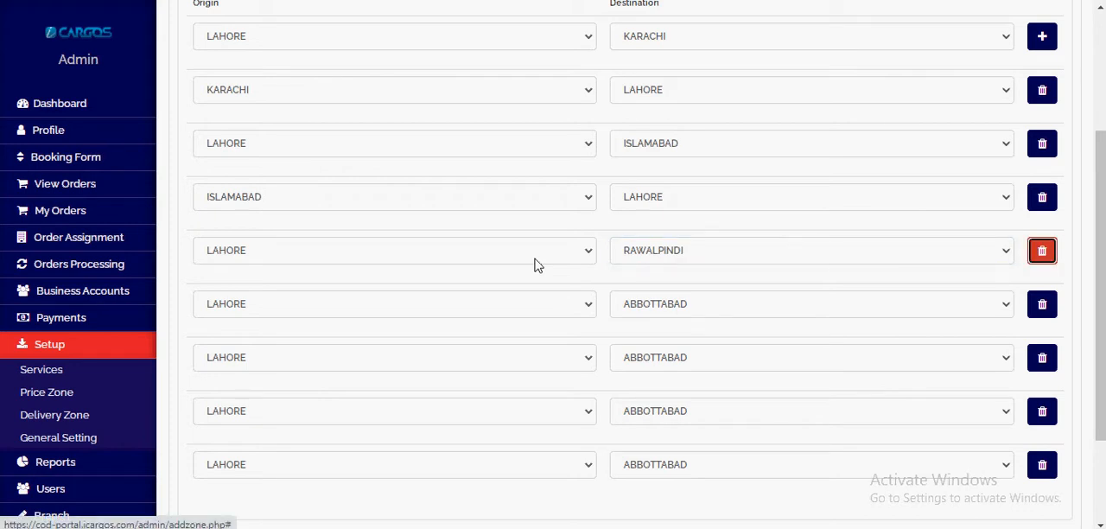
Step: Set the sixth city pair to origin RAWALPINDI and destination LAHORE
key("Tab")
key("Down")
key("Down")
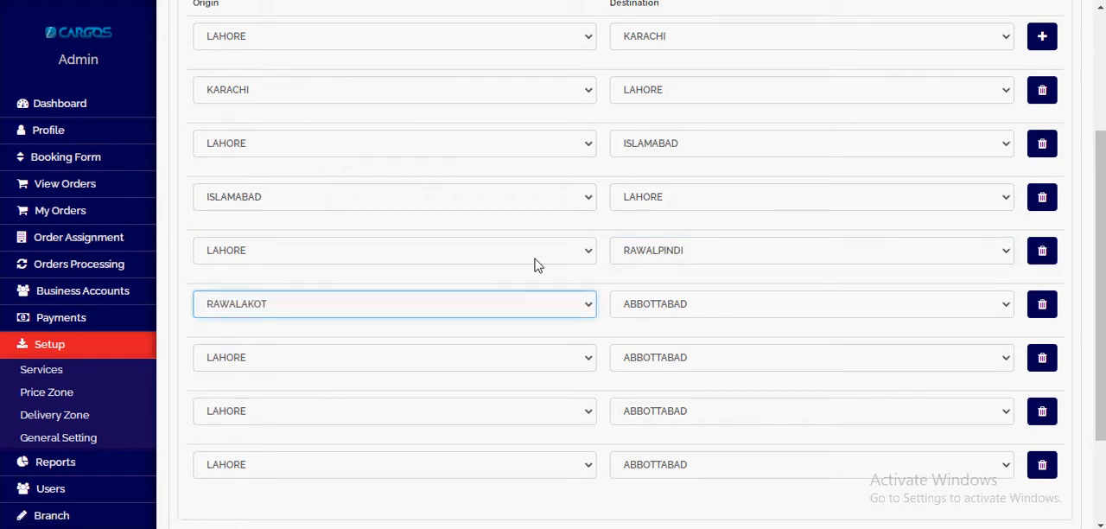
key("Tab")
key("Down")
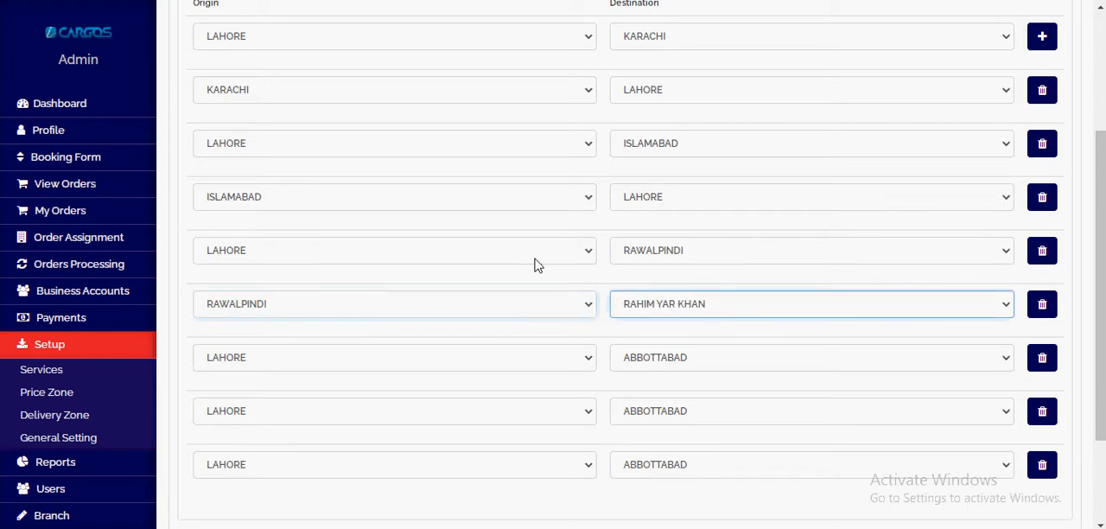
key("Down")
key("l")
key("Tab")
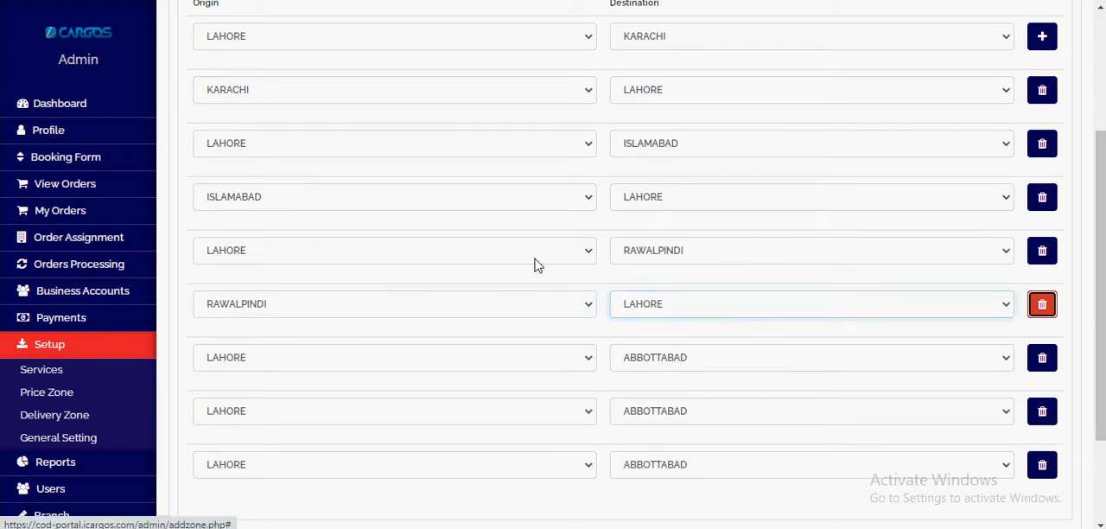
Step: Keep LAHORE as the seventh row's origin and set its destination to RAWALPINDI
key("Tab")
key("Tab")
key("Down")
type("raw")
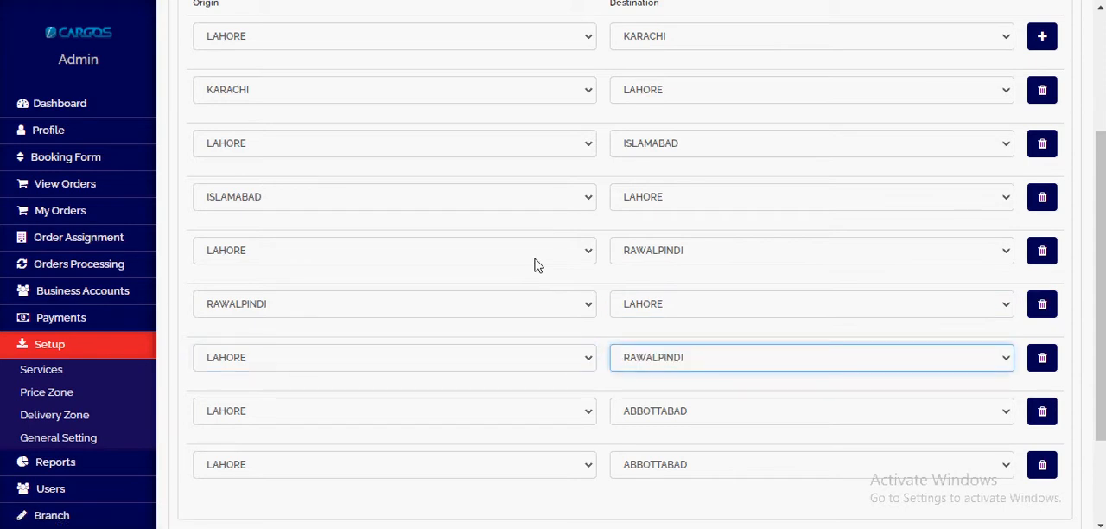
Step: Review the zone's rates and city pairs and delete the two unused LAHORE to ABBOTTABAD rows
scroll(553, 246, "up", 1)
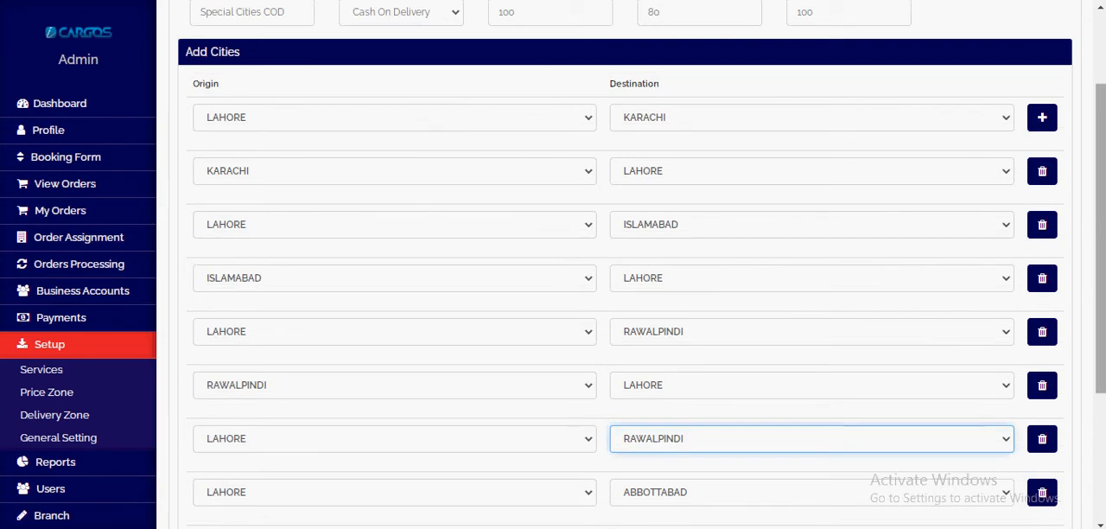
left_click_drag(1095, 241, 1093, 168)
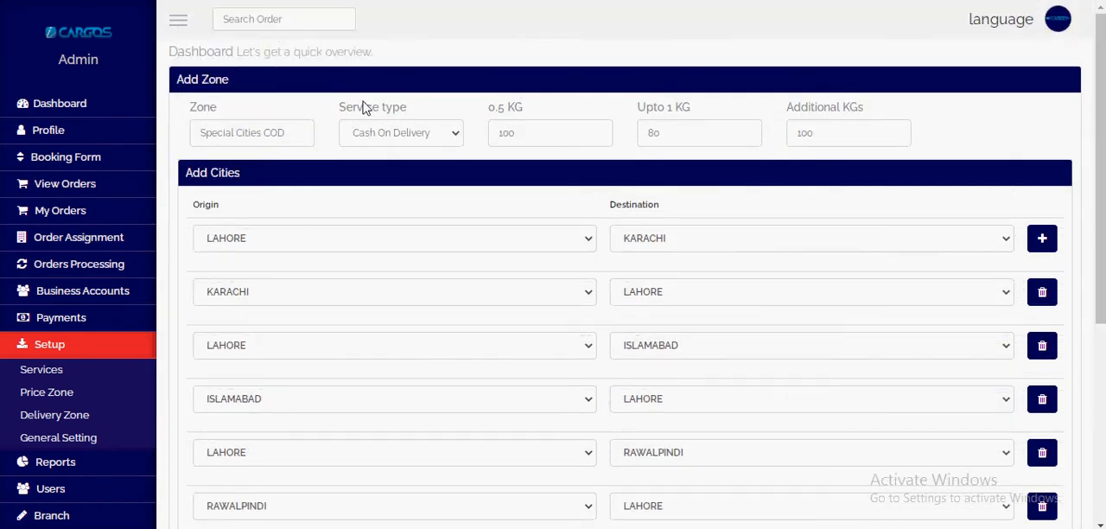
scroll(639, 415, "down", 1)
scroll(588, 259, "up", 1)
left_click_drag(488, 108, 533, 110)
left_click(534, 110)
scroll(533, 228, "down", 4)
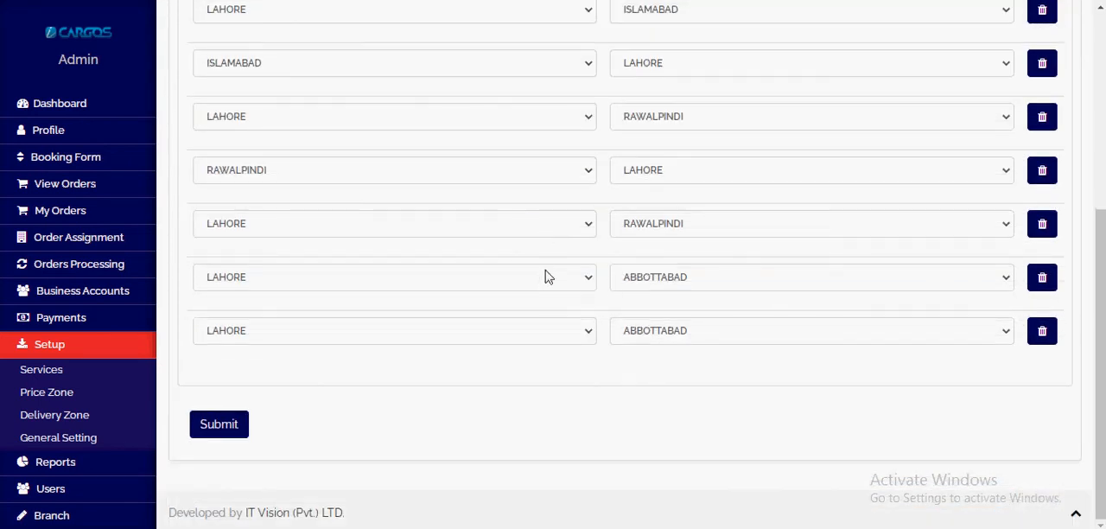
left_click(1042, 278)
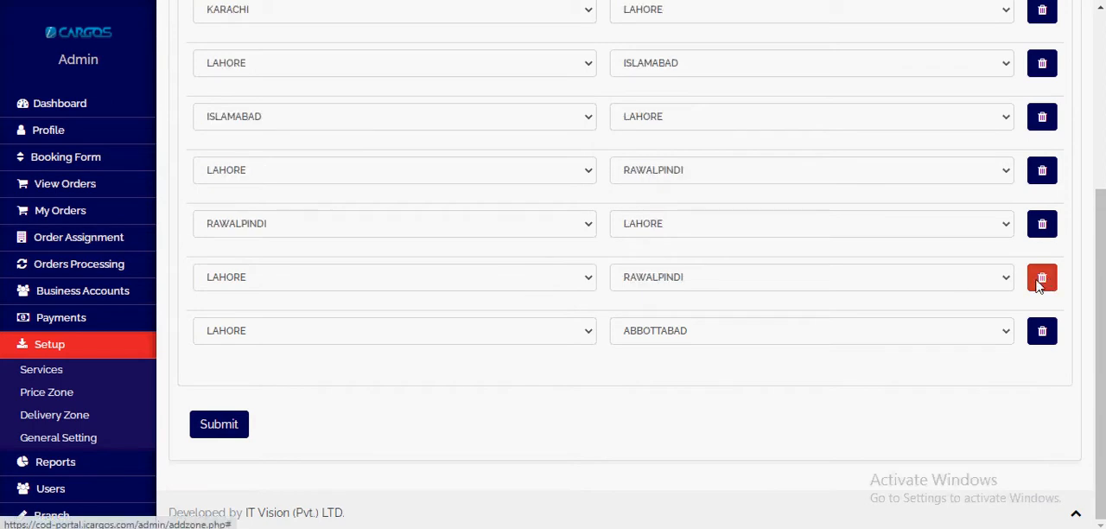
left_click(1042, 331)
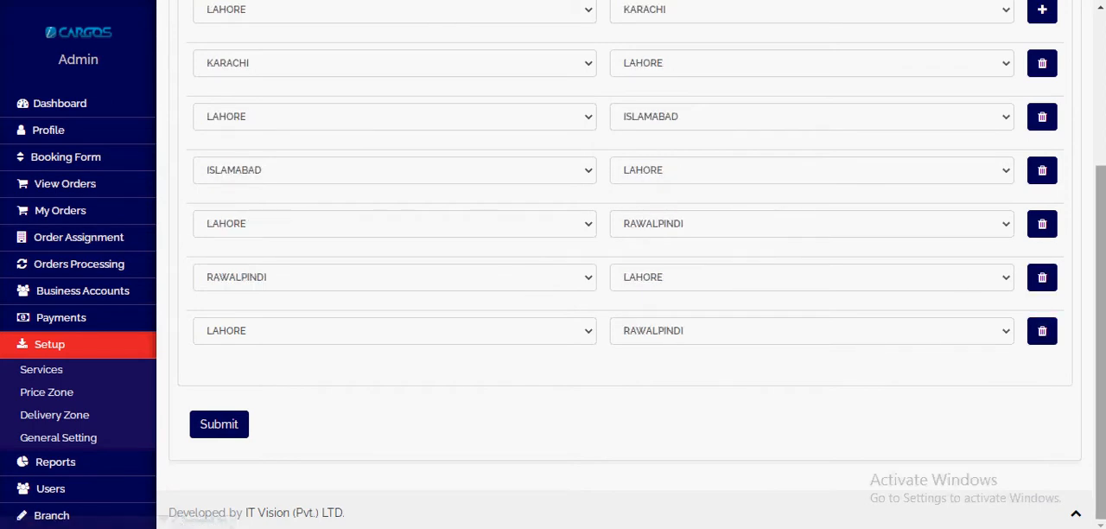
Step: Check the remaining city pairs and submit the Special Cities COD zone
scroll(1096, 302, "up", 1)
left_click_drag(1094, 306, 1097, 289)
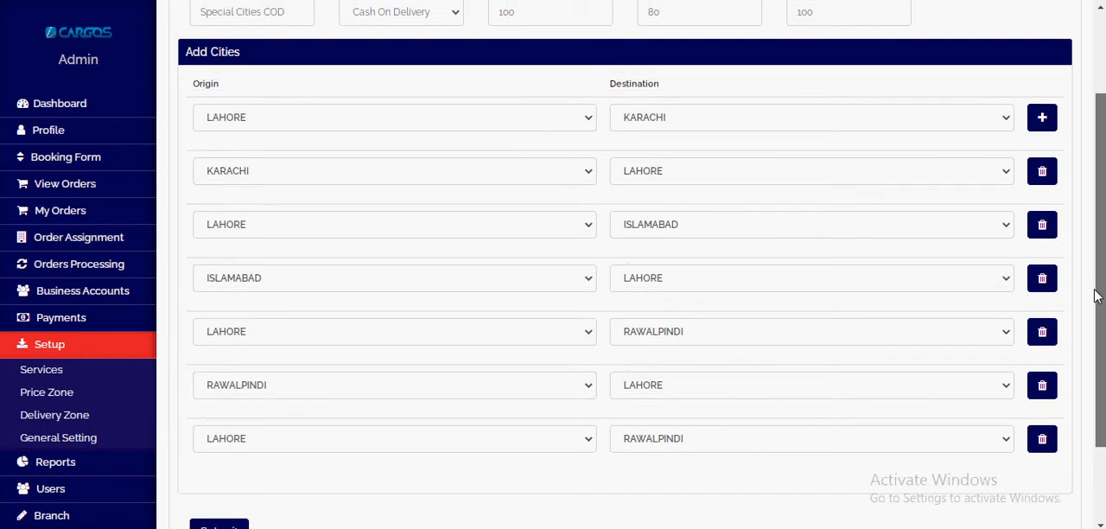
scroll(195, 378, "down", 2)
left_click(239, 429)
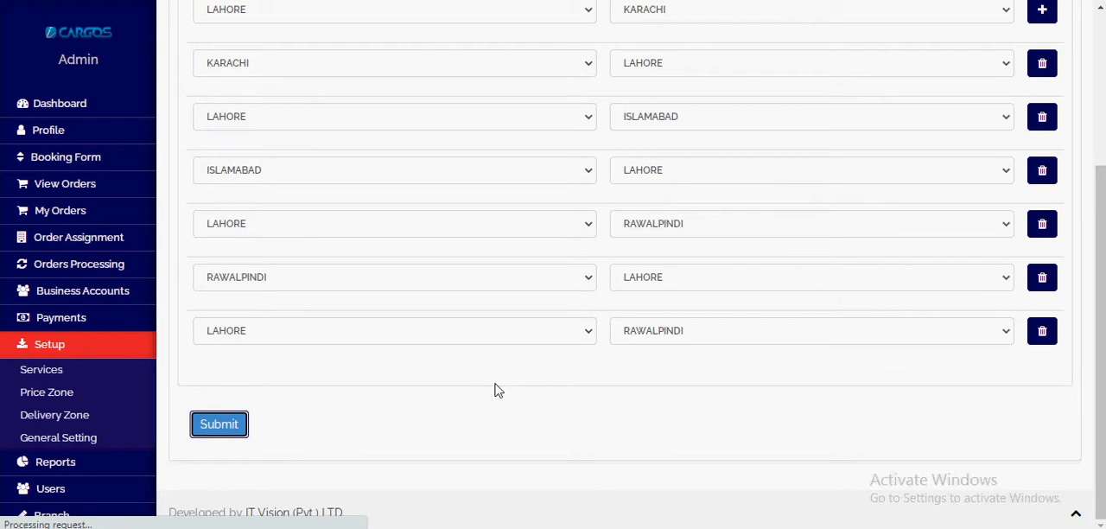
Step: Open the Price Zone list and compare the service types of the Same City, Other City and Special Cities COD zones
left_click(36, 393)
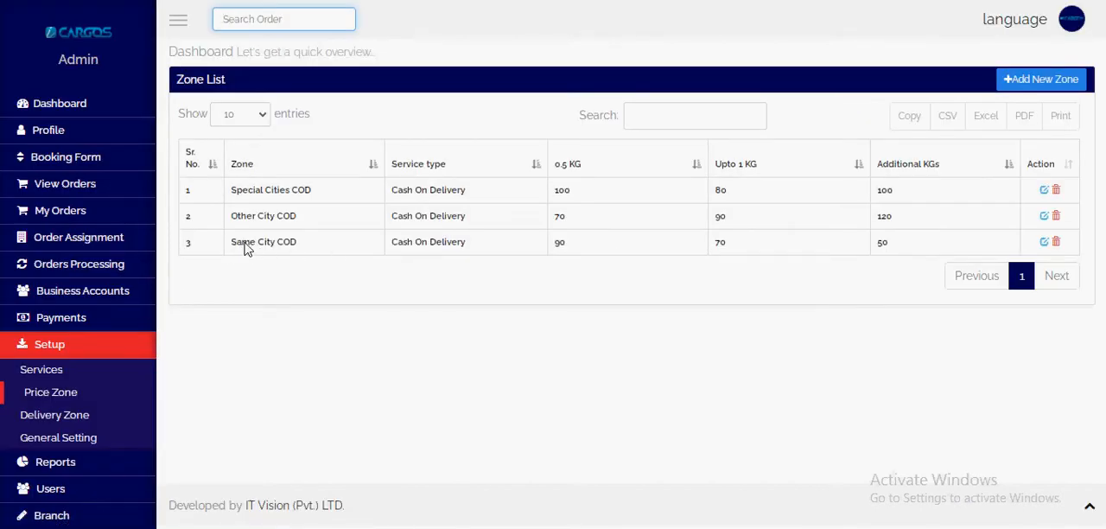
left_click_drag(392, 245, 482, 237)
left_click_drag(372, 223, 500, 216)
left_click_drag(393, 193, 491, 189)
left_click(474, 221)
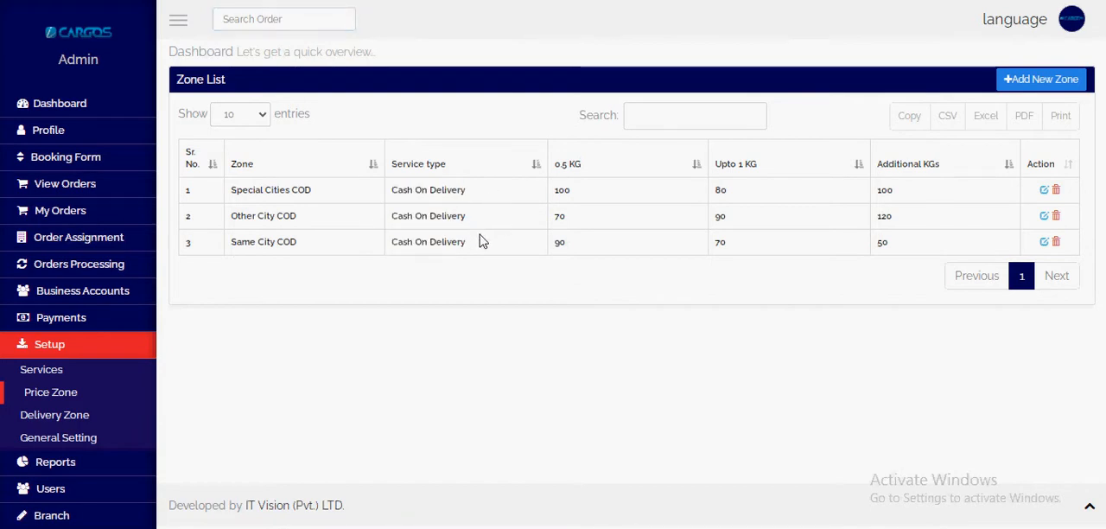
left_click_drag(390, 249, 486, 246)
double_click(419, 216)
triple_click(418, 218)
left_click(473, 254)
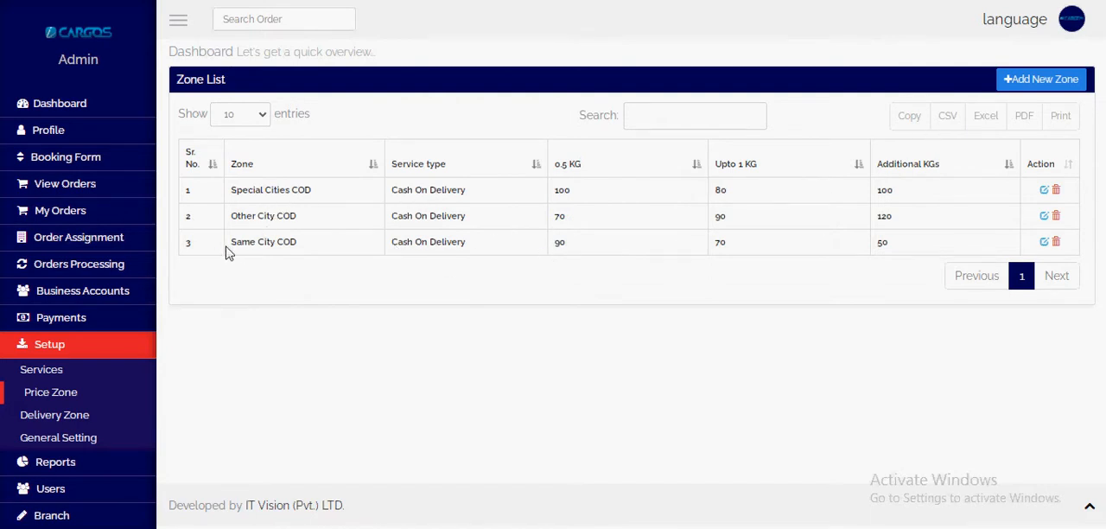
Step: Open the Same City COD zone for editing from the zone list
triple_click(294, 246)
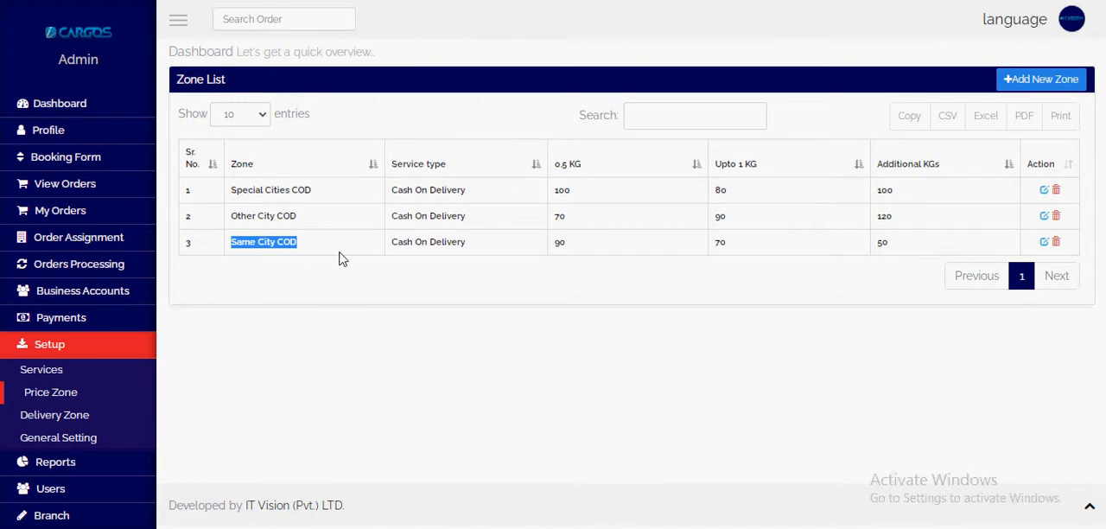
left_click(1044, 242)
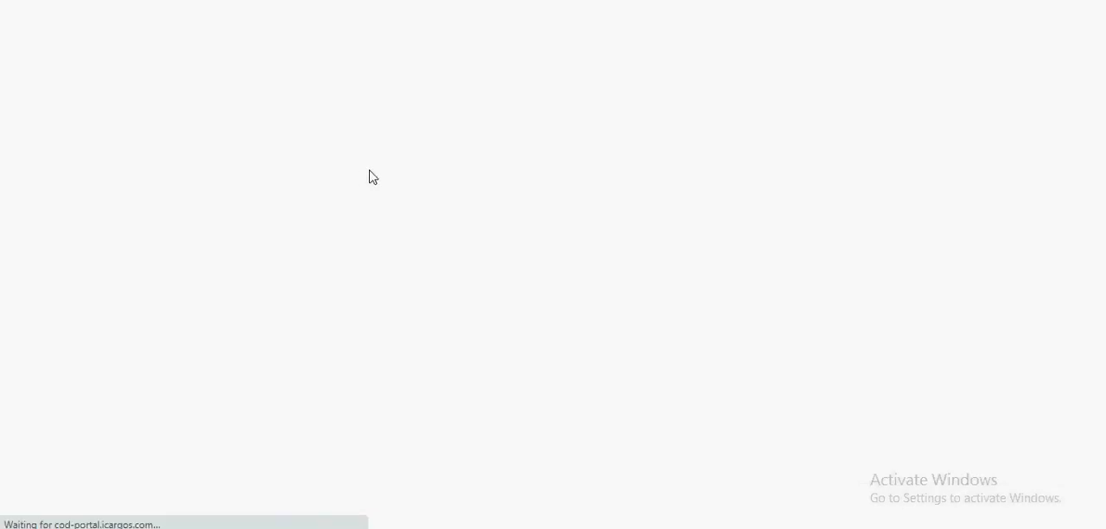
Step: Review the origin and destination city pairs of the Same City COD zone
scroll(261, 378, "down", 1)
scroll(269, 311, "up", 1)
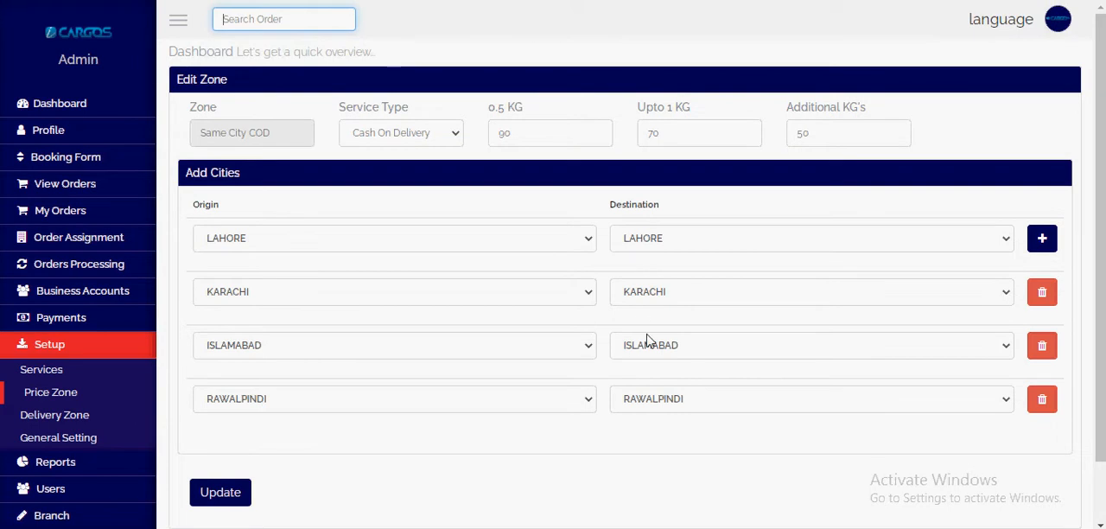
left_click_drag(616, 211, 697, 212)
left_click(627, 214)
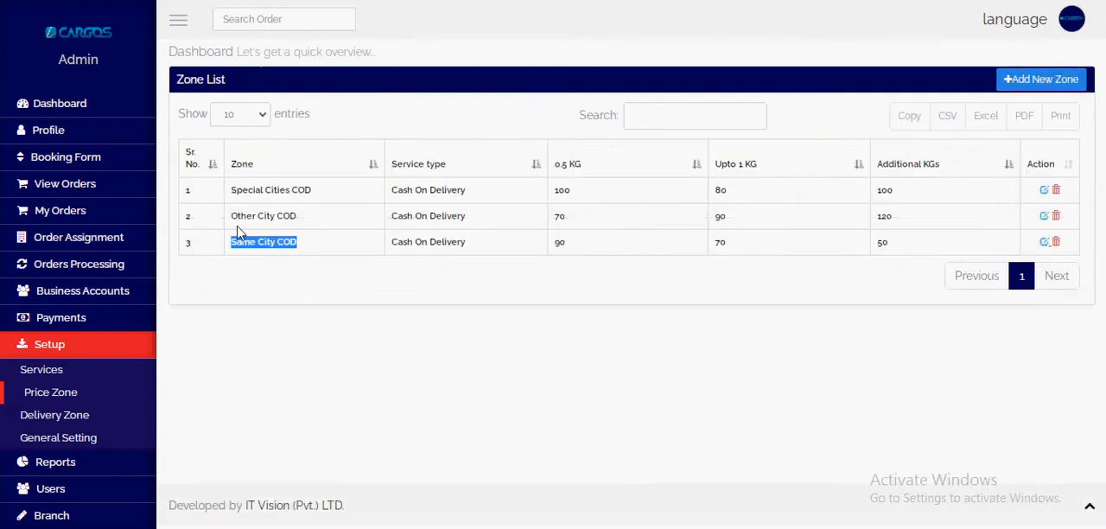
Step: Open the Special Cities COD zone for editing from the zone list and delete its duplicate last LAHORE to RAWALPINDI row
left_click_drag(230, 216, 301, 221)
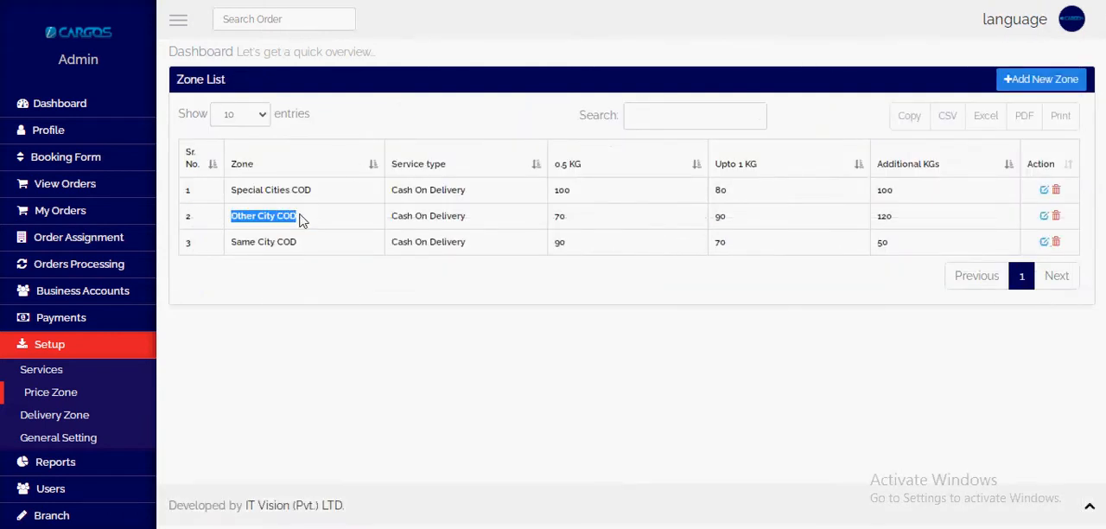
left_click_drag(228, 189, 317, 191)
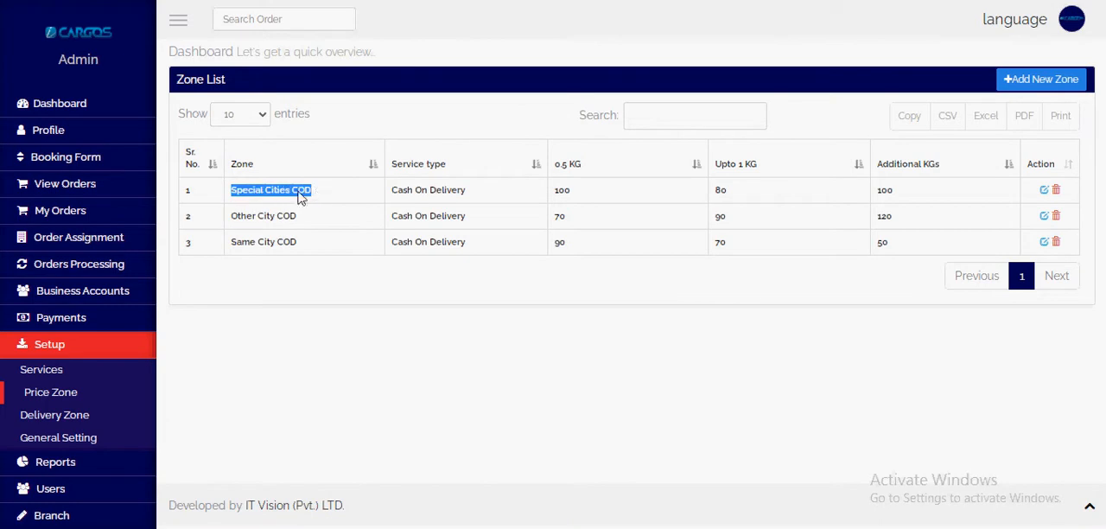
triple_click(289, 191)
left_click(1043, 189)
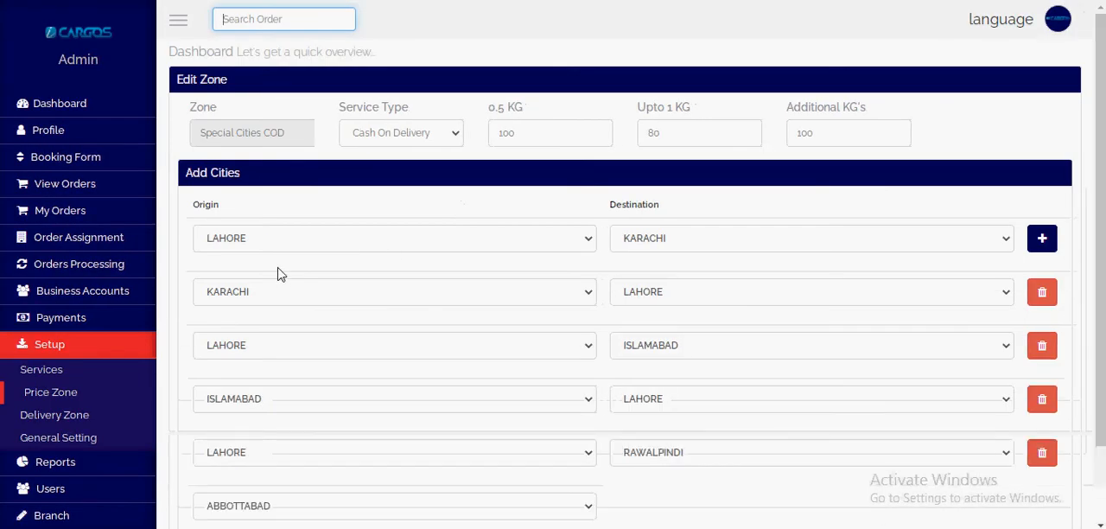
scroll(374, 269, "down", 2)
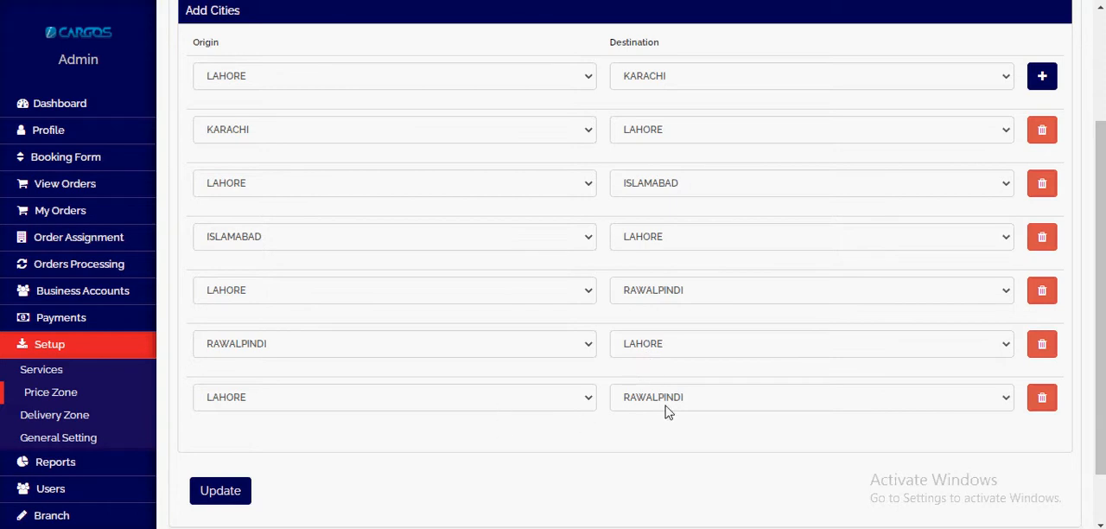
left_click(1042, 397)
Step: Check the service type, weight rates and remaining city pairs, and update the Special Cities COD zone
scroll(613, 407, "up", 1)
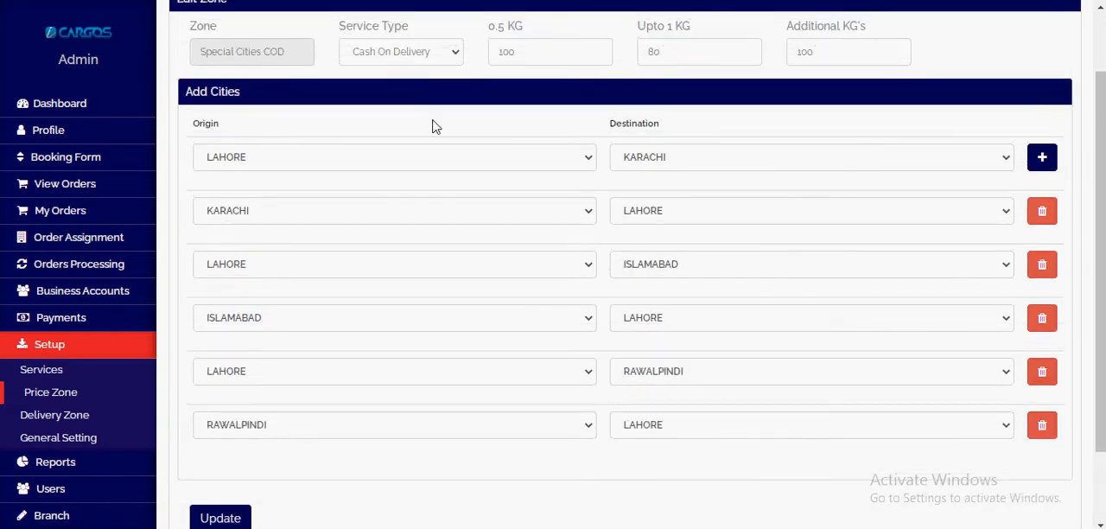
scroll(361, 99, "up", 2)
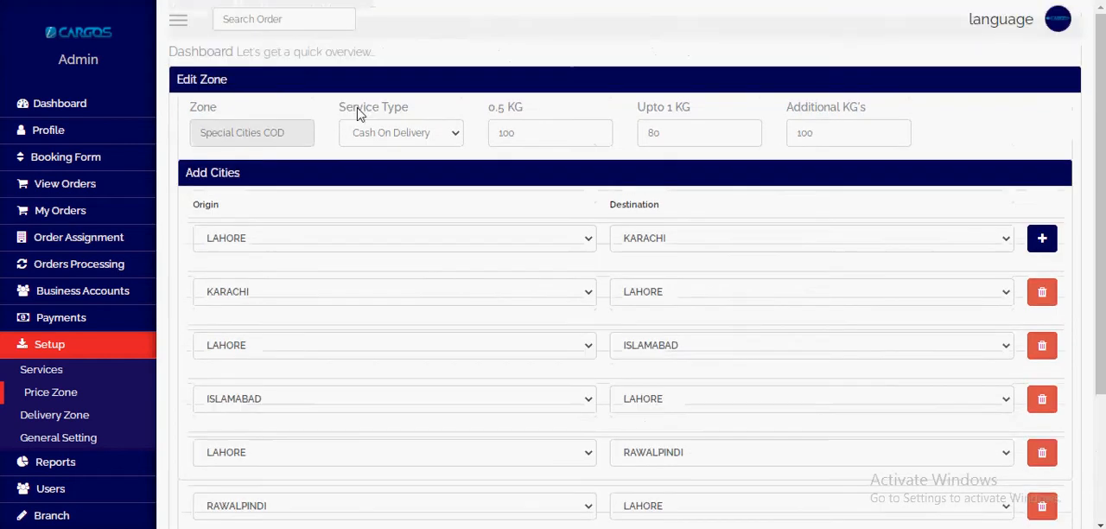
left_click_drag(339, 107, 420, 107)
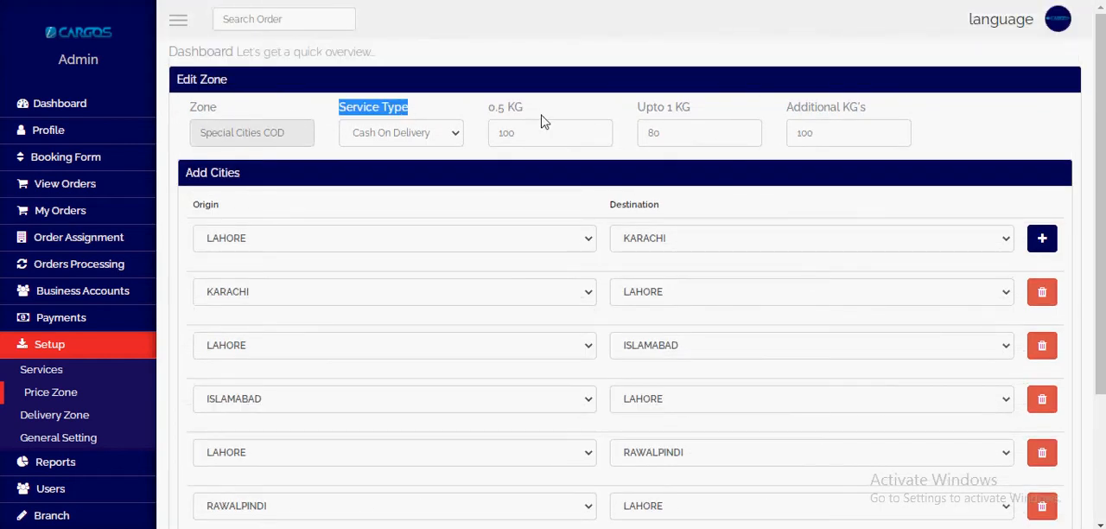
left_click_drag(496, 109, 577, 109)
scroll(350, 265, "down", 2)
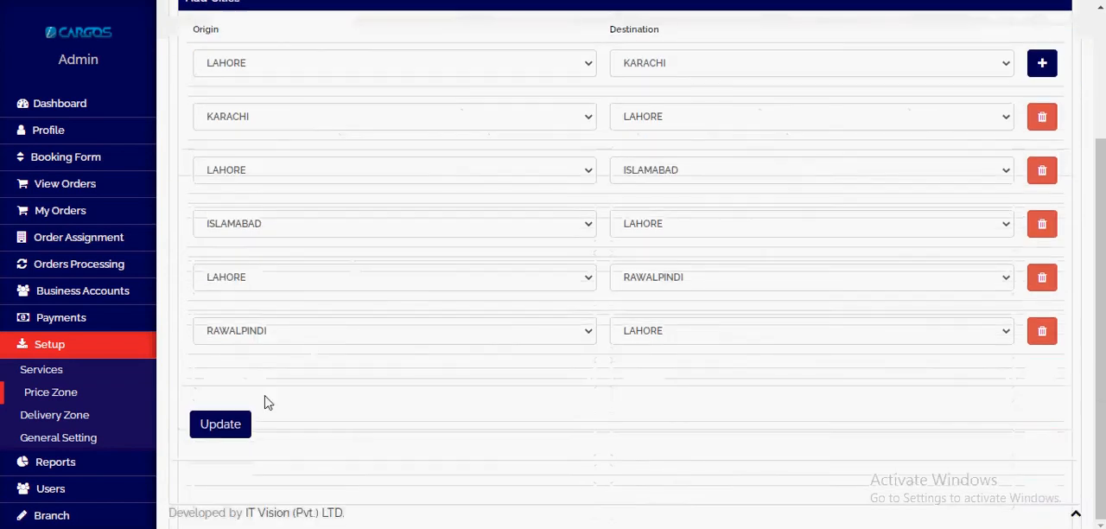
left_click(221, 426)
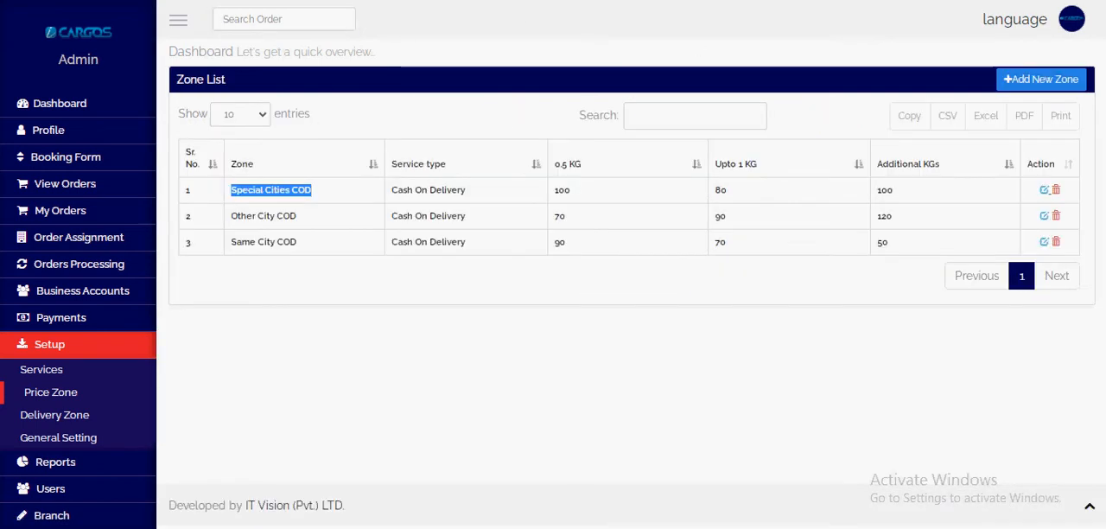
Step: Open the Other City COD zone from the zone list and inspect the destination setting of its LAHORE row
left_click_drag(219, 226, 309, 228)
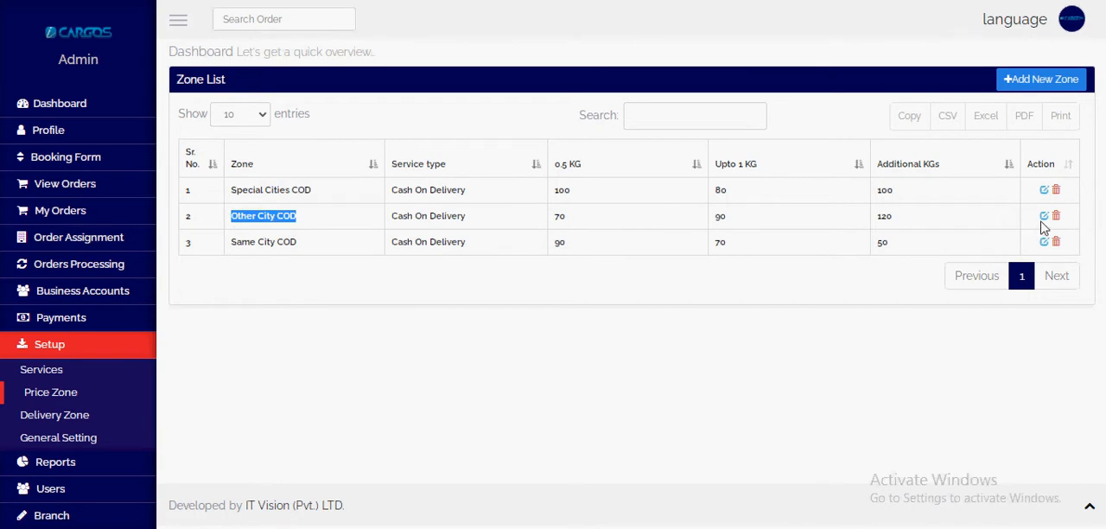
left_click(486, 0)
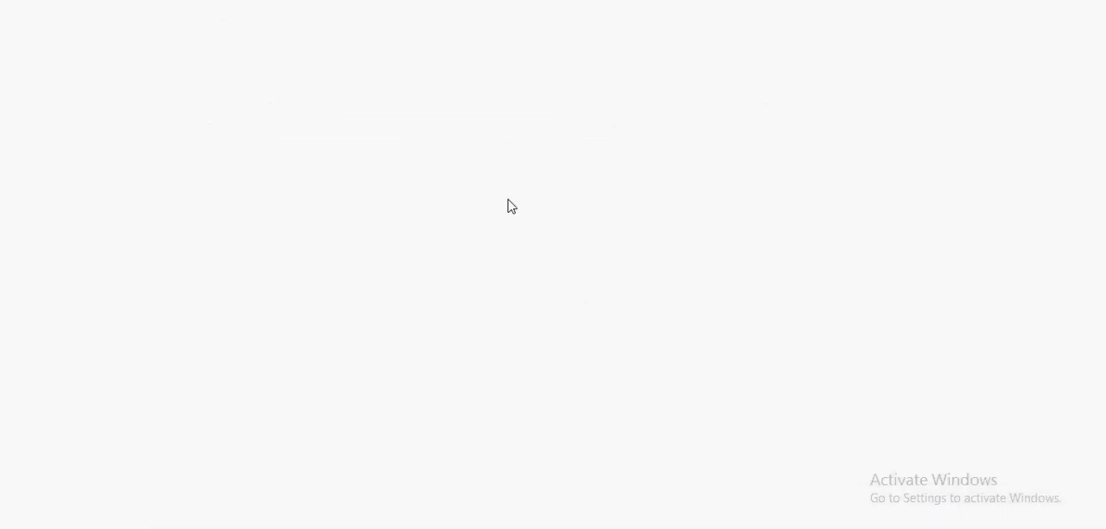
left_click(638, 244)
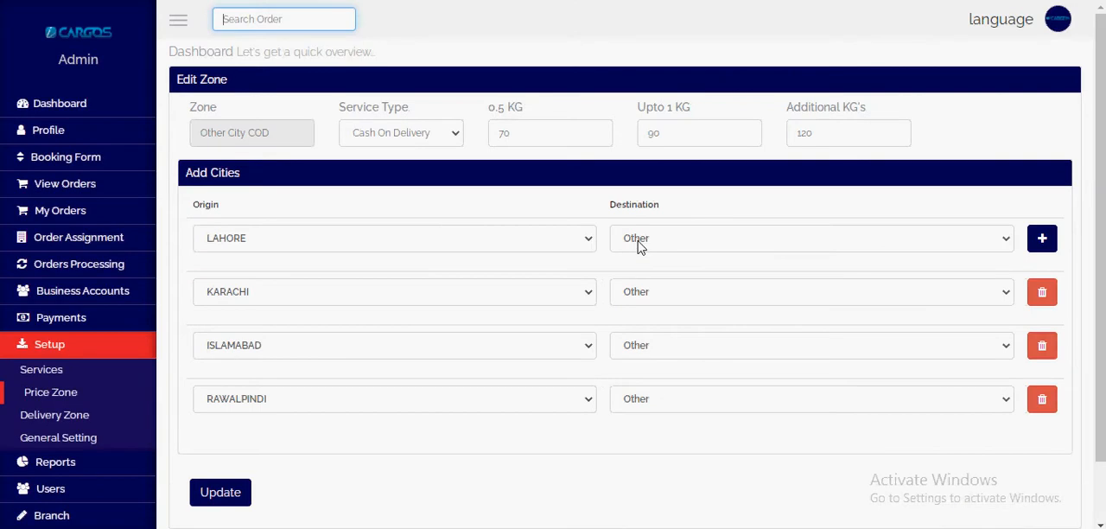
left_click(647, 242)
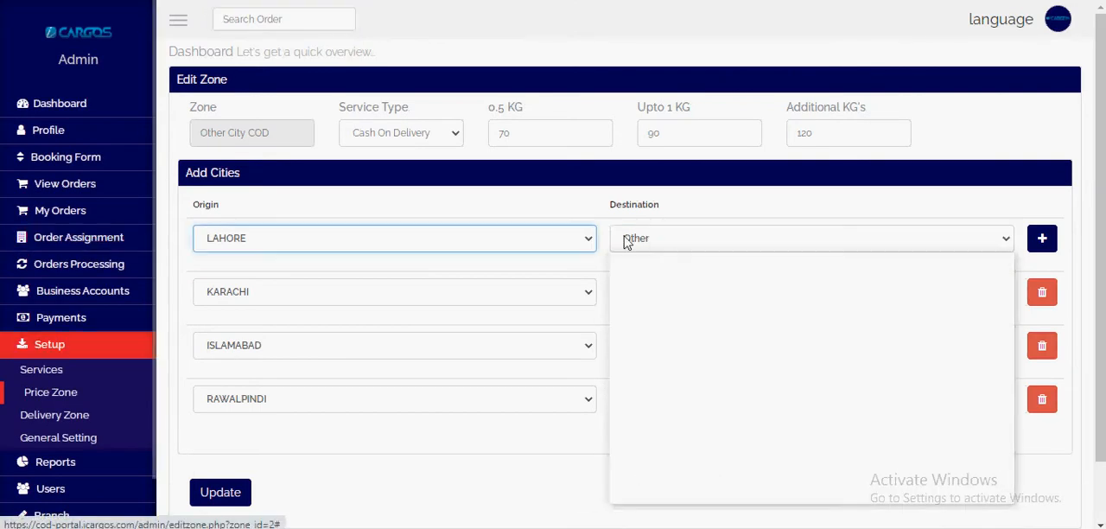
left_click(598, 195)
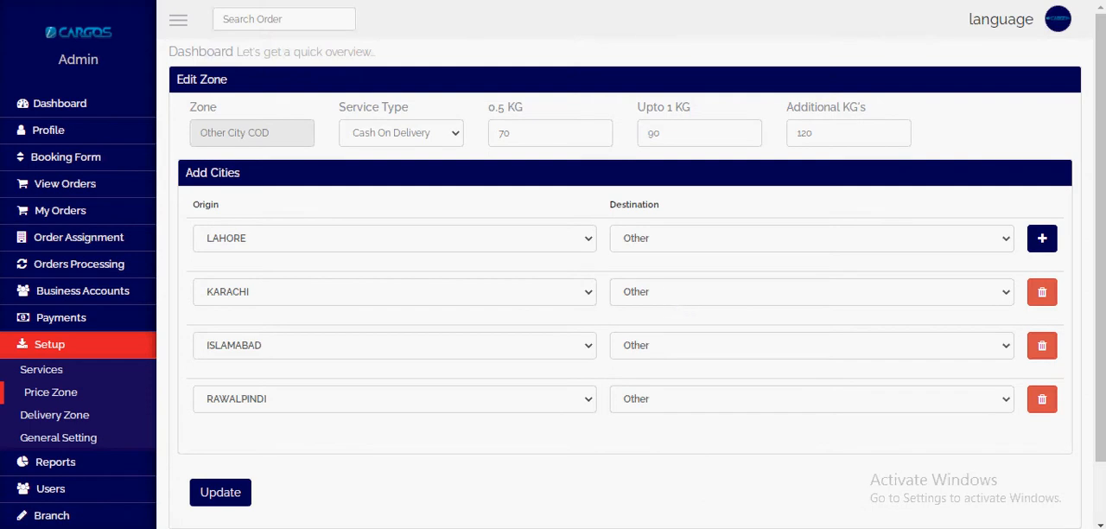
Step: Return to the zone list and compare the Special Cities COD and Same City COD entries
key("alt+Left")
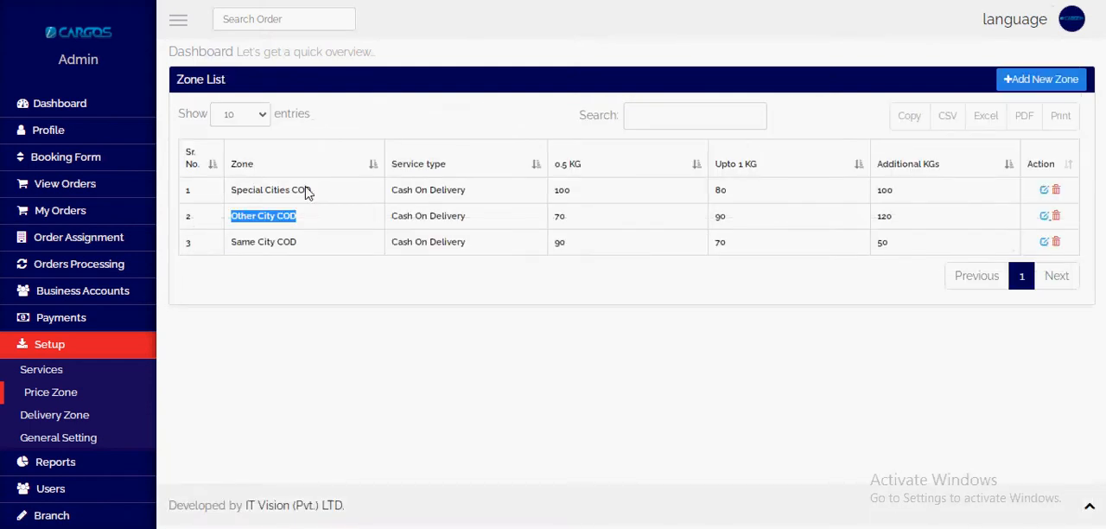
left_click_drag(239, 193, 338, 196)
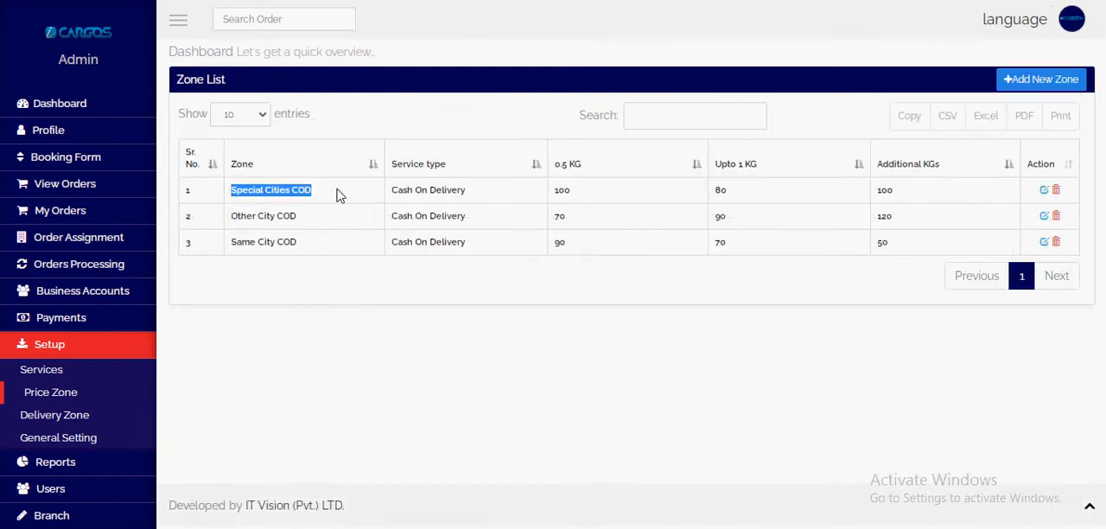
left_click(233, 249)
left_click_drag(234, 250, 300, 250)
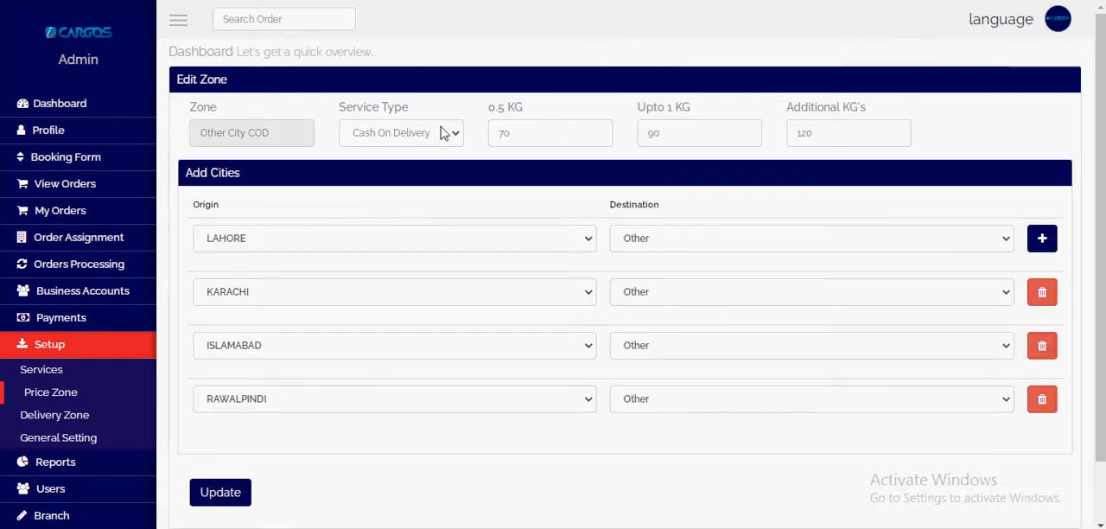
Step: Reopen the Other City COD zone and examine its weight rate fields and the cities offered as destinations for LAHORE
triple_click(506, 107)
triple_click(663, 107)
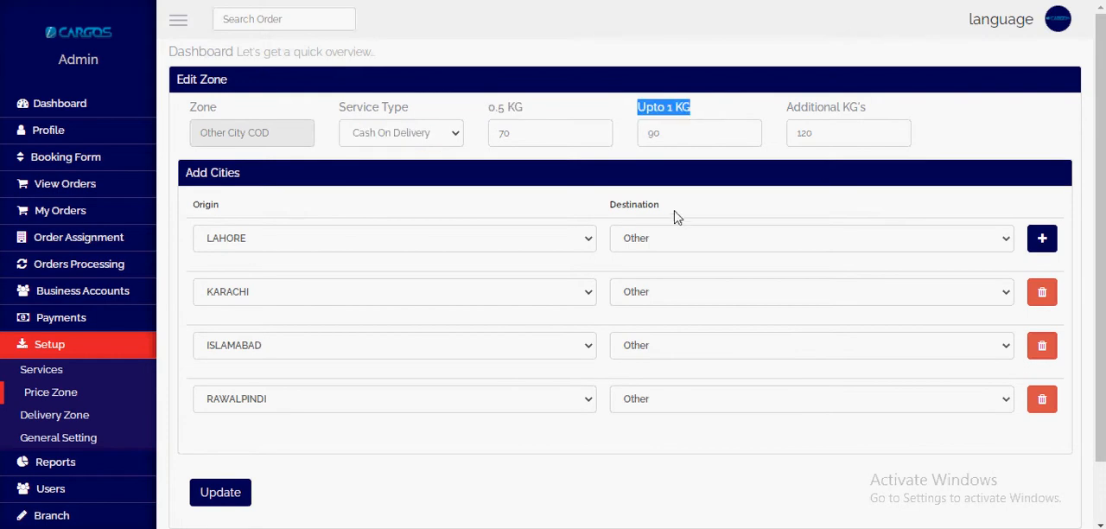
left_click(669, 246)
left_click(666, 245)
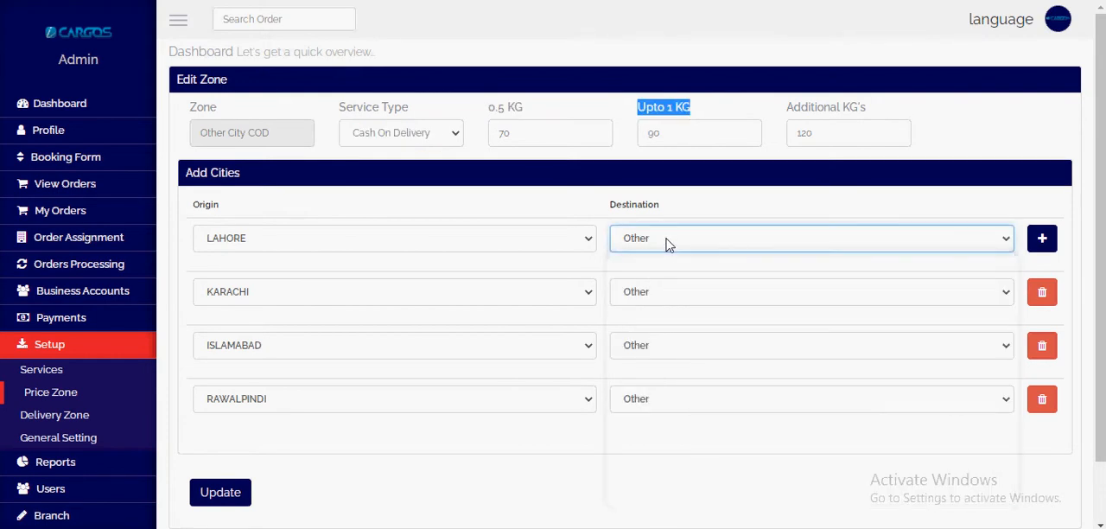
left_click(667, 244)
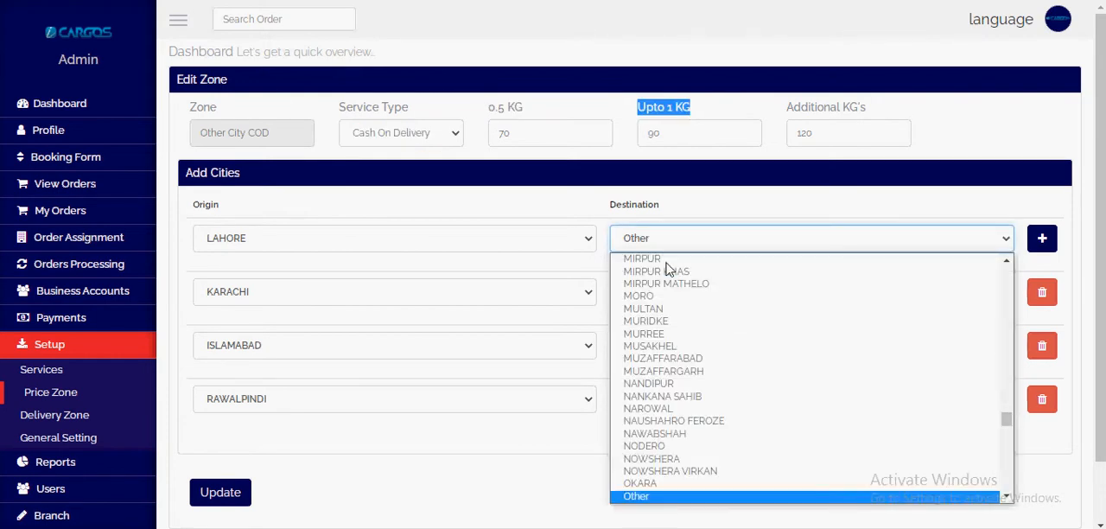
scroll(718, 375, "down", 10)
scroll(717, 374, "up", 15)
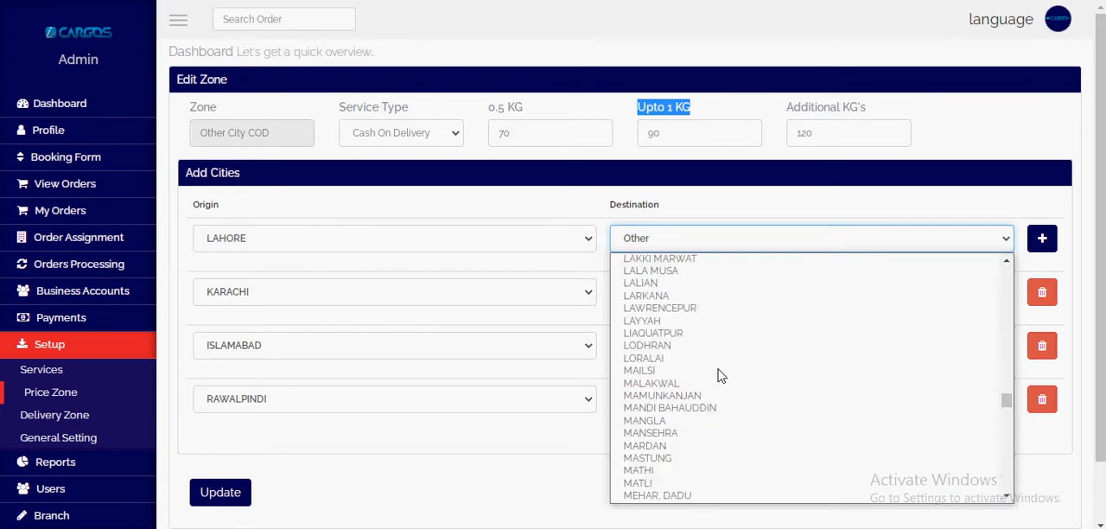
left_click(518, 431)
left_click_drag(610, 207, 687, 211)
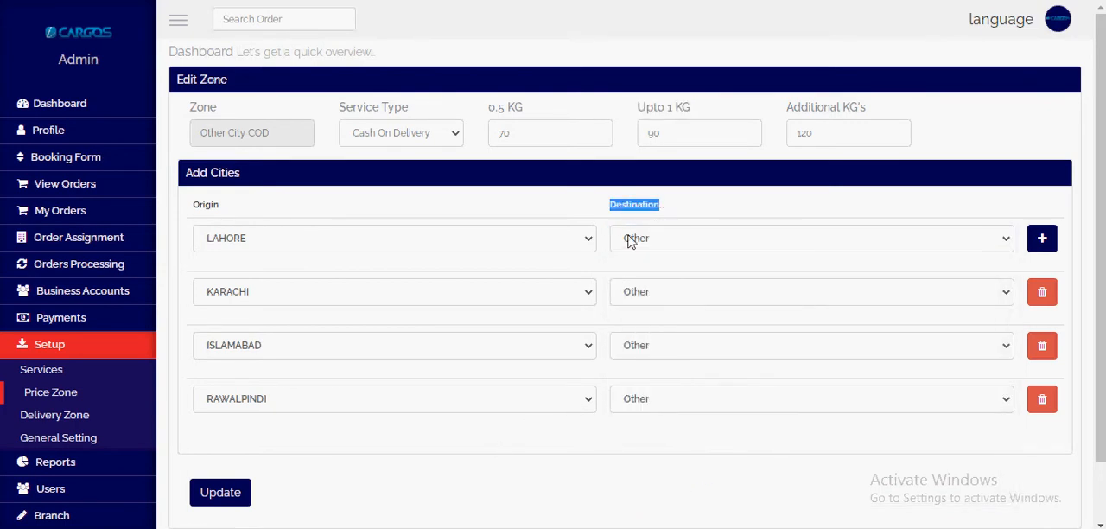
left_click(677, 247)
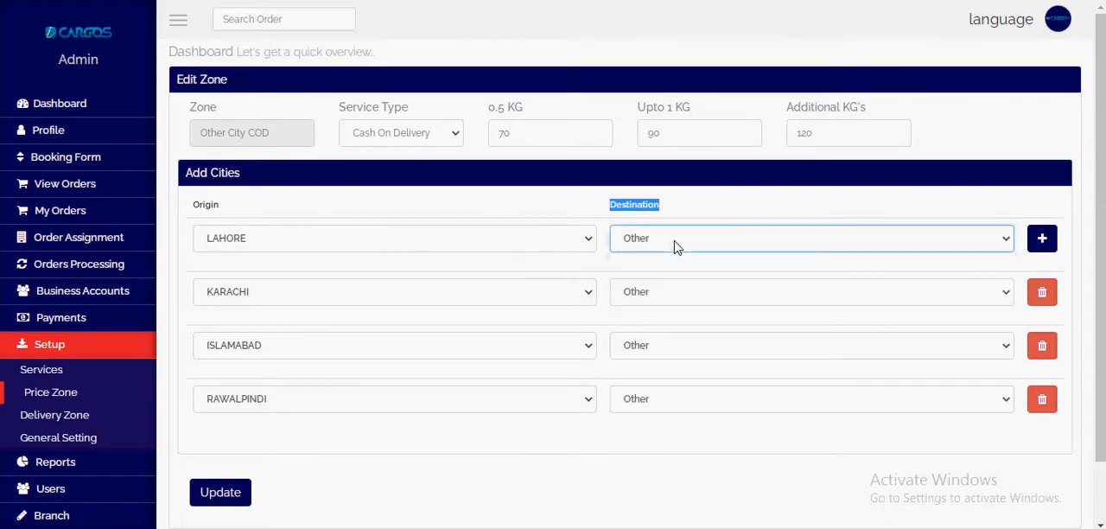
left_click(603, 213)
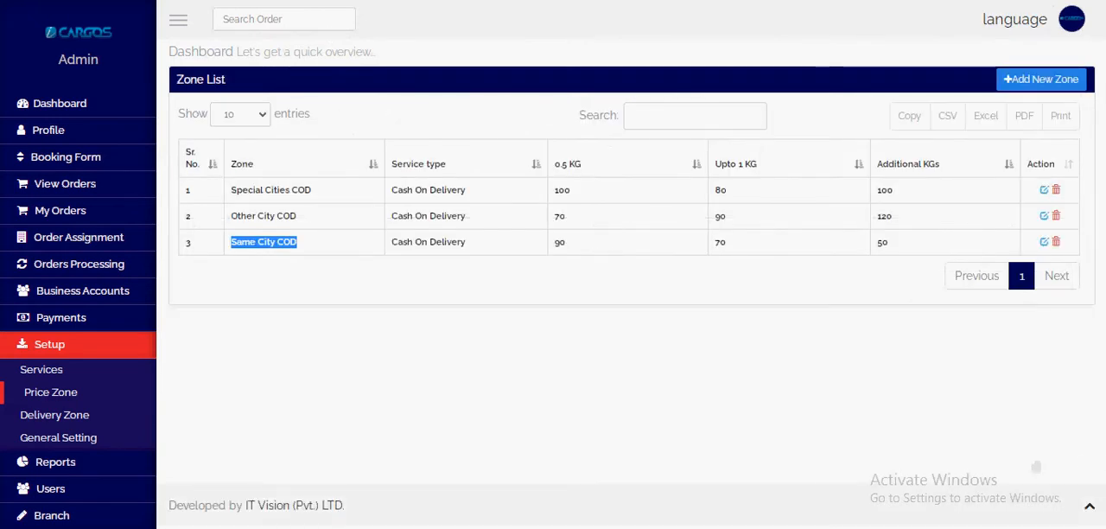
Step: Start a new price zone from the zone list and name it Within city OVN
left_click(1084, 462)
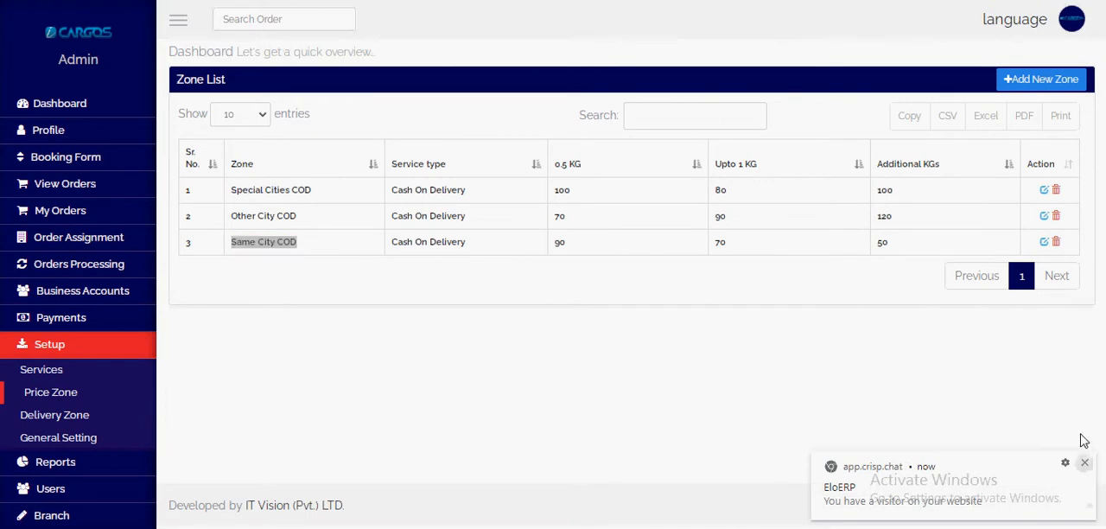
left_click(1040, 79)
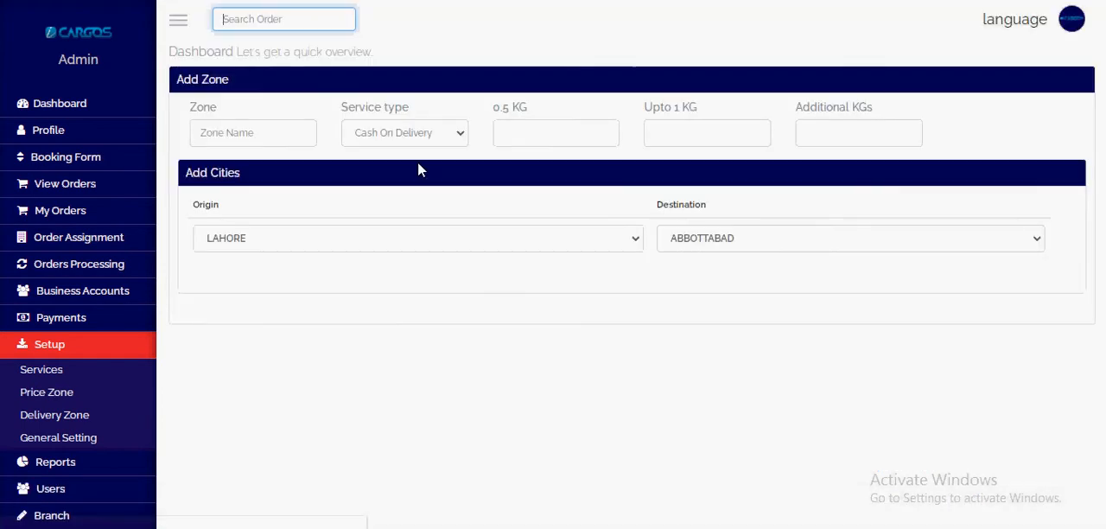
left_click(234, 136)
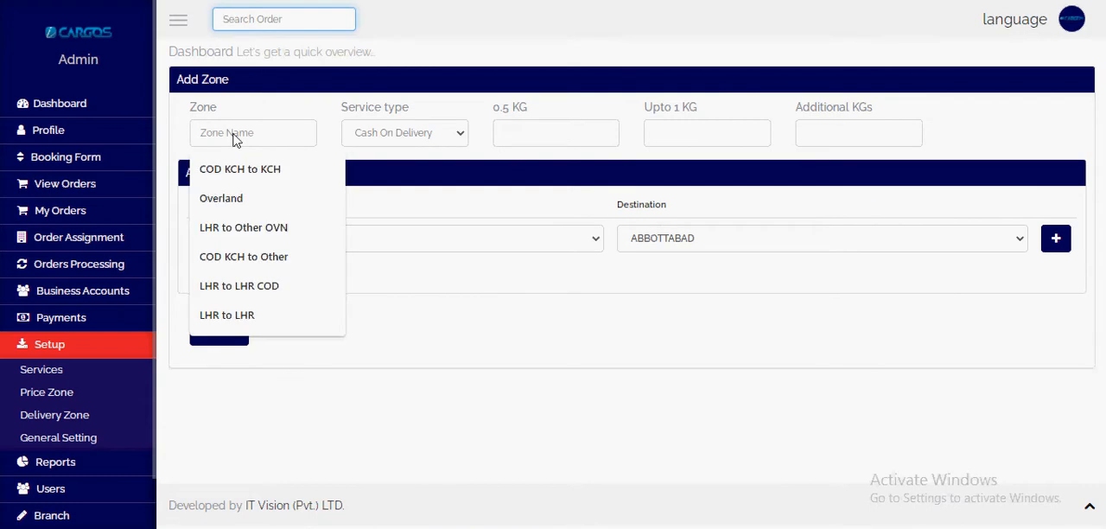
type("c")
key("BackSpace")
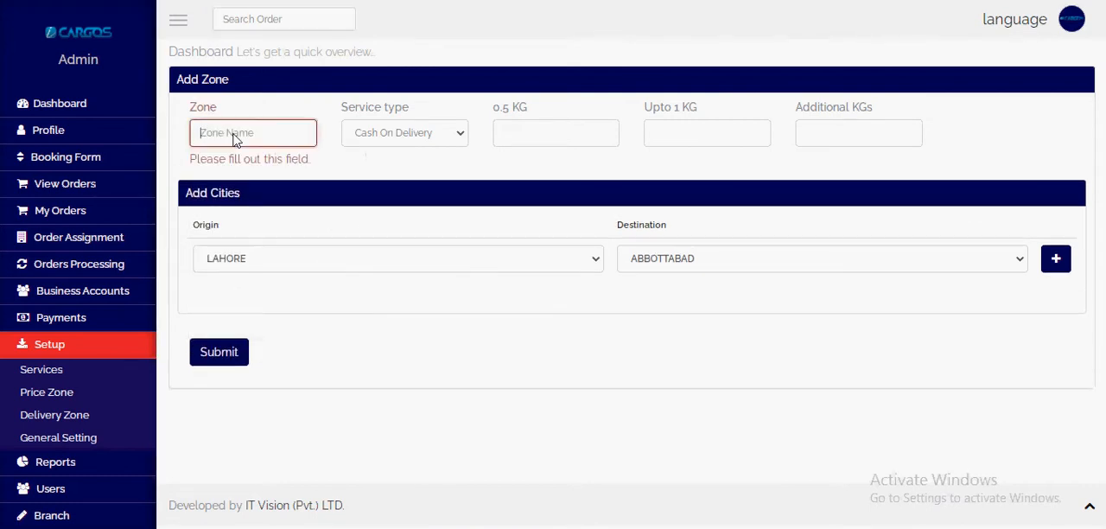
type("Within city OVN")
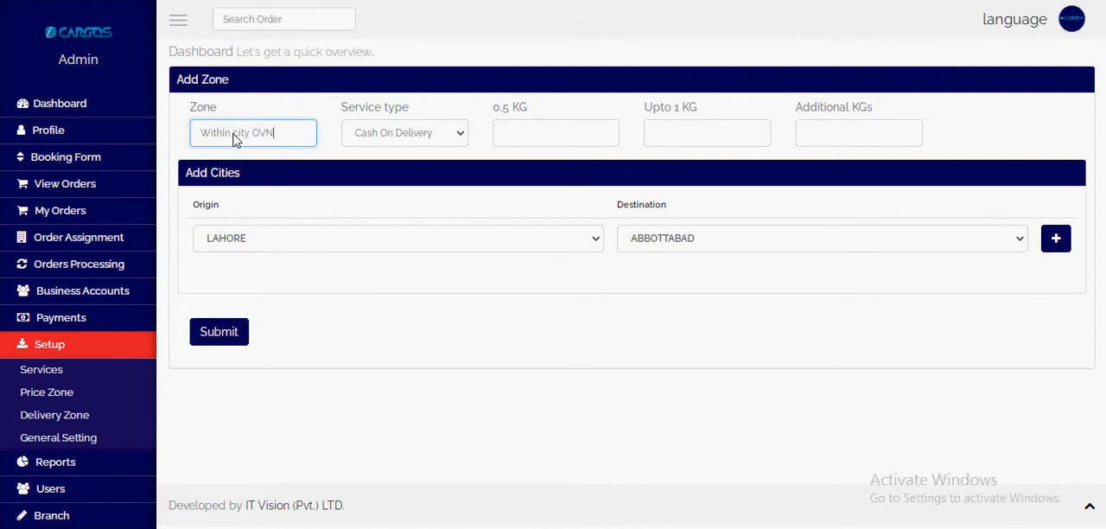
Step: Set the zone's service type to Overnight Service with rates of 120 for 0.5 KG, 200 up to 1 KG and 140 for additional KGs
left_click_drag(400, 115, 402, 128)
left_click(402, 132)
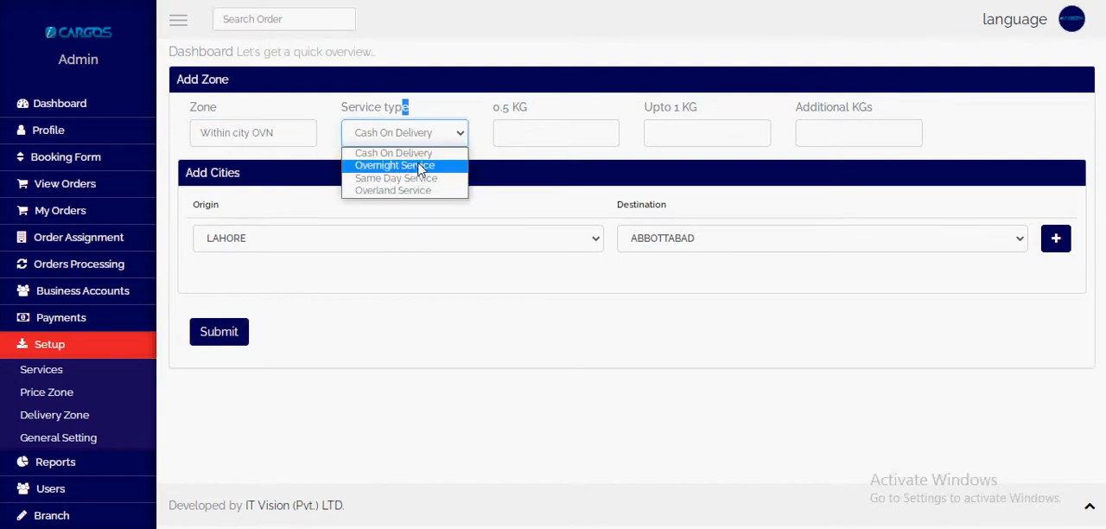
left_click(429, 166)
left_click(525, 138)
type("120")
key("Tab")
type("200")
key("Tab")
type("140")
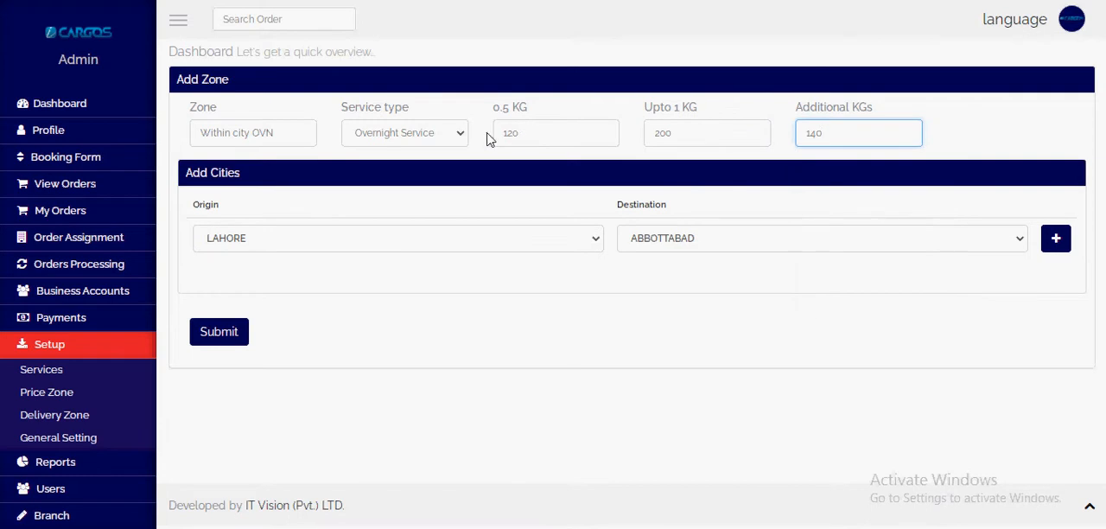
Step: Set the zone's first city pair to origin LAHORE and destination LAHORE
left_click(372, 250)
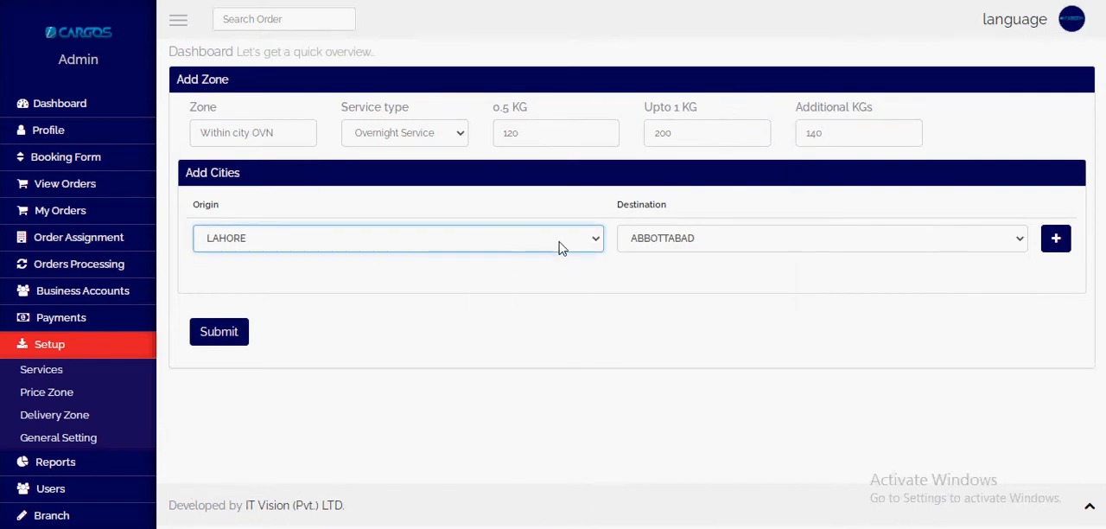
left_click(728, 248)
left_click(728, 276)
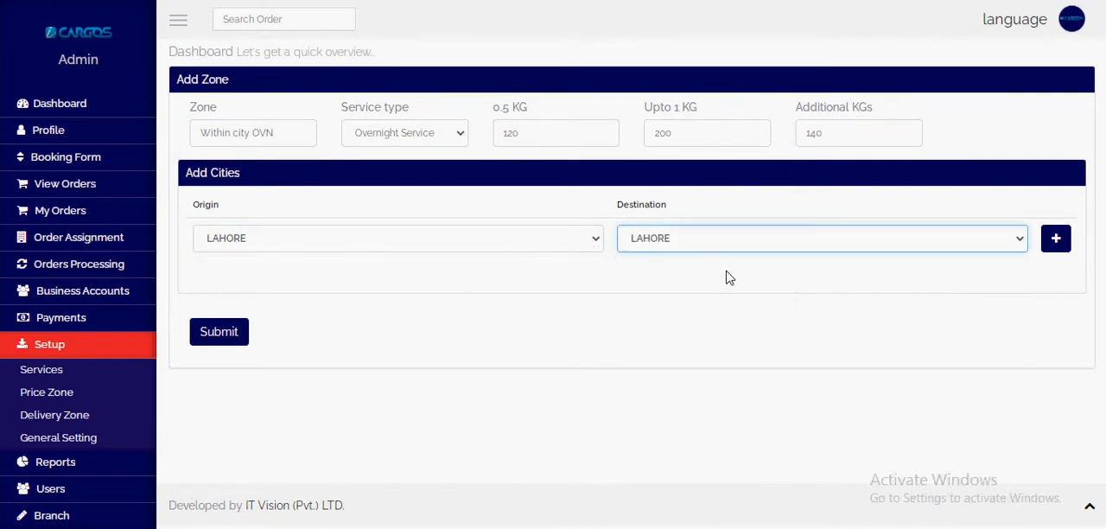
Step: Add three more city rows to the zone and set the first new row to origin KARACHI and destination KARACHI
left_click(1055, 239)
left_click(1055, 239)
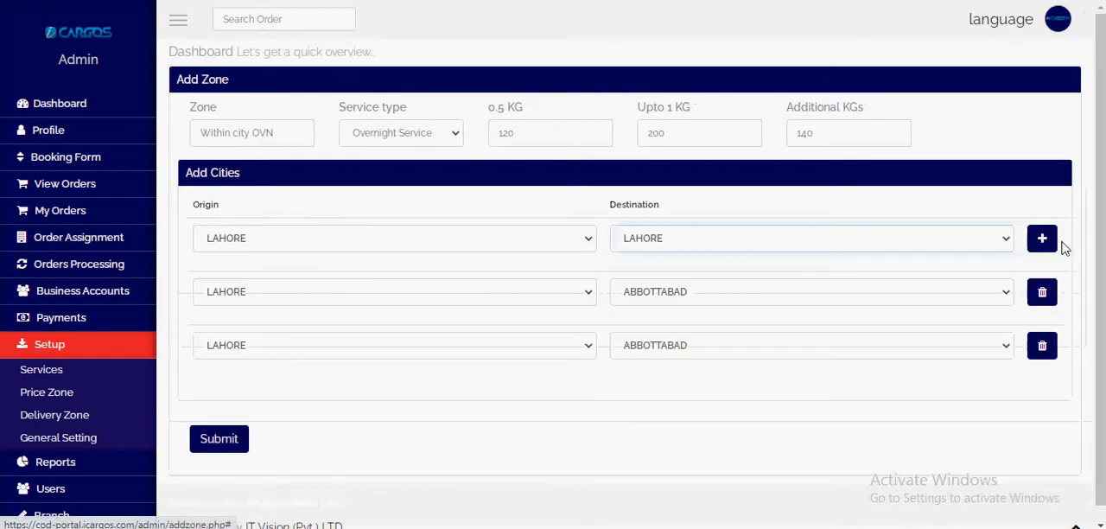
left_click(1040, 249)
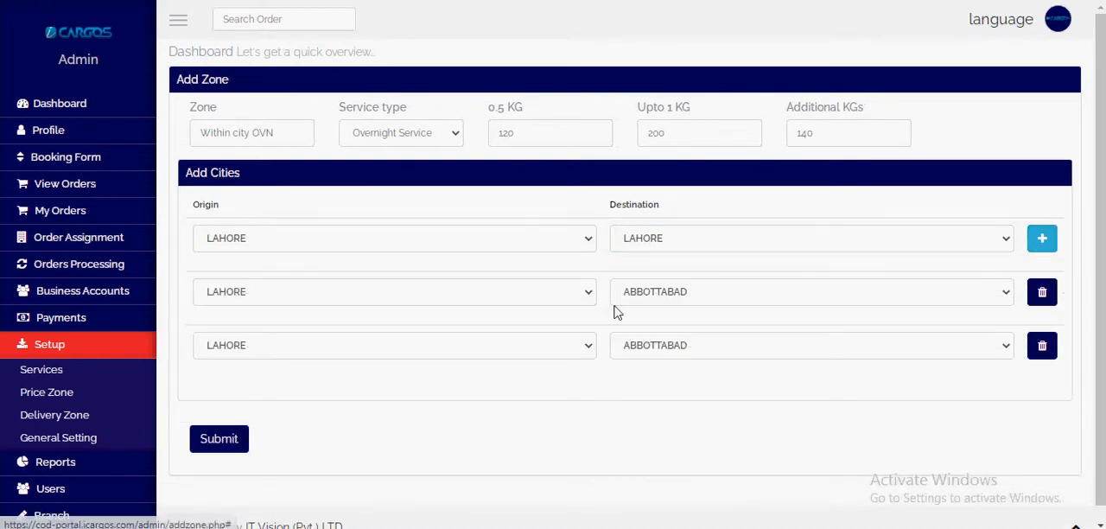
left_click(418, 296)
left_click(425, 307)
key("Tab")
type("karachi")
key("Tab")
key("Tab")
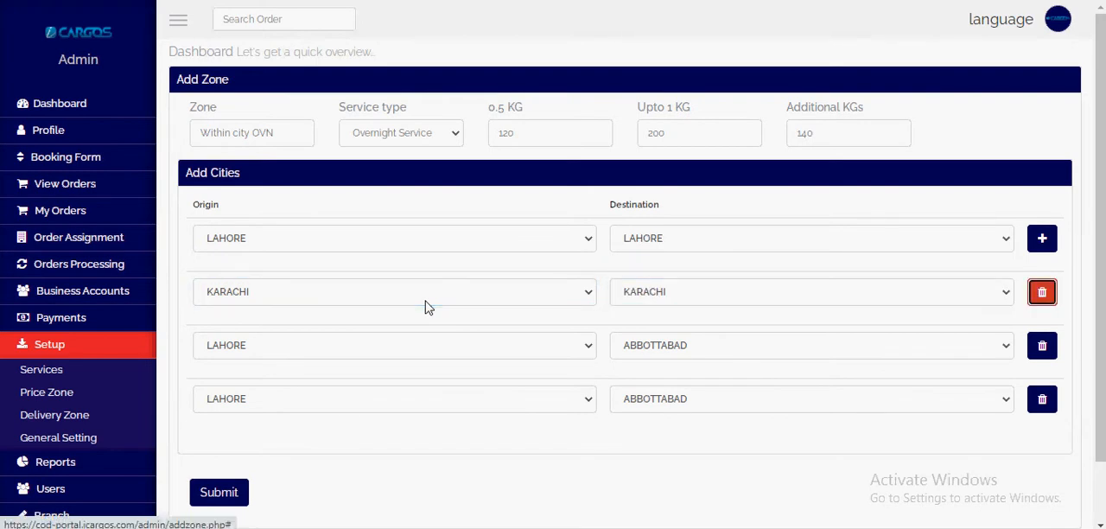
Step: Set the remaining two city rows to ISLAMABAD to ISLAMABAD and RAWALPINDI to RAWALPINDI, and submit the zone
type("islamabad")
key("Tab")
type("islamabad")
key("Tab")
key("Tab")
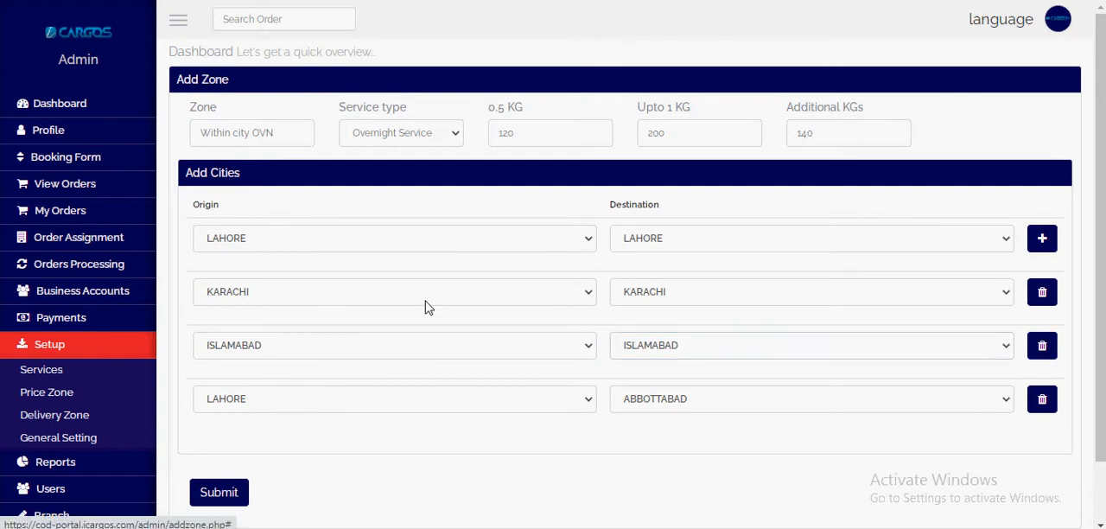
type("rahim yar khanaw")
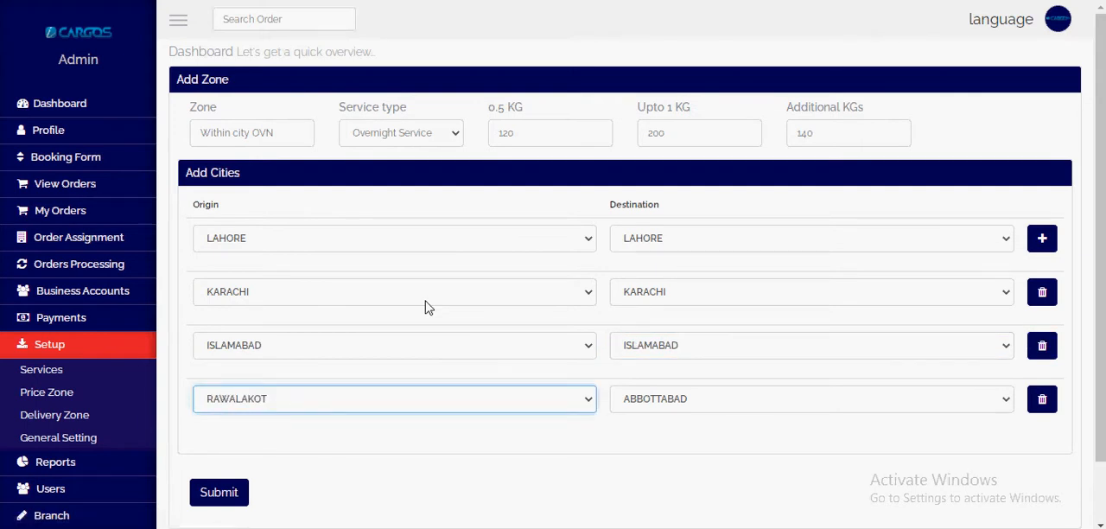
type("alp")
key("Tab")
type("raw")
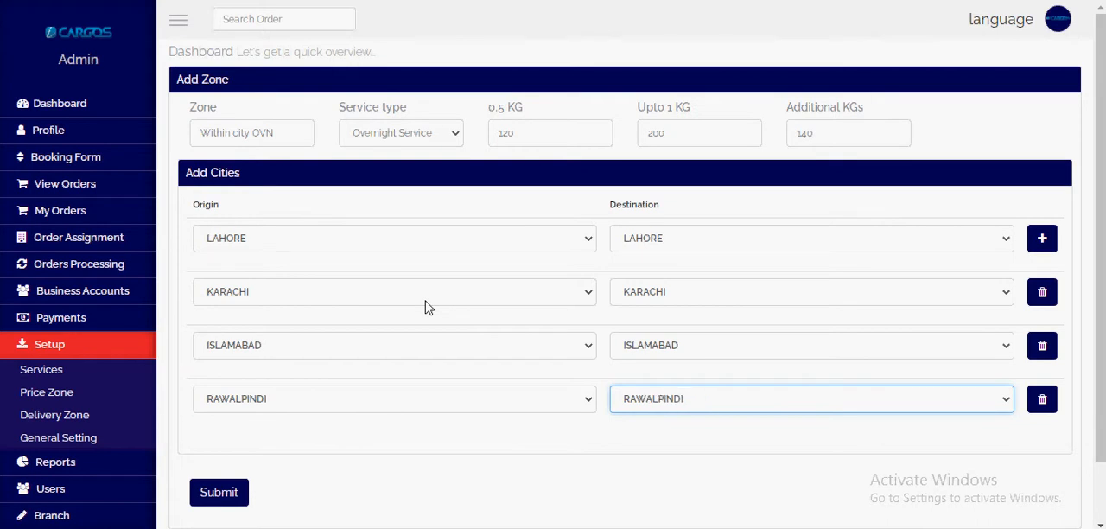
left_click(221, 499)
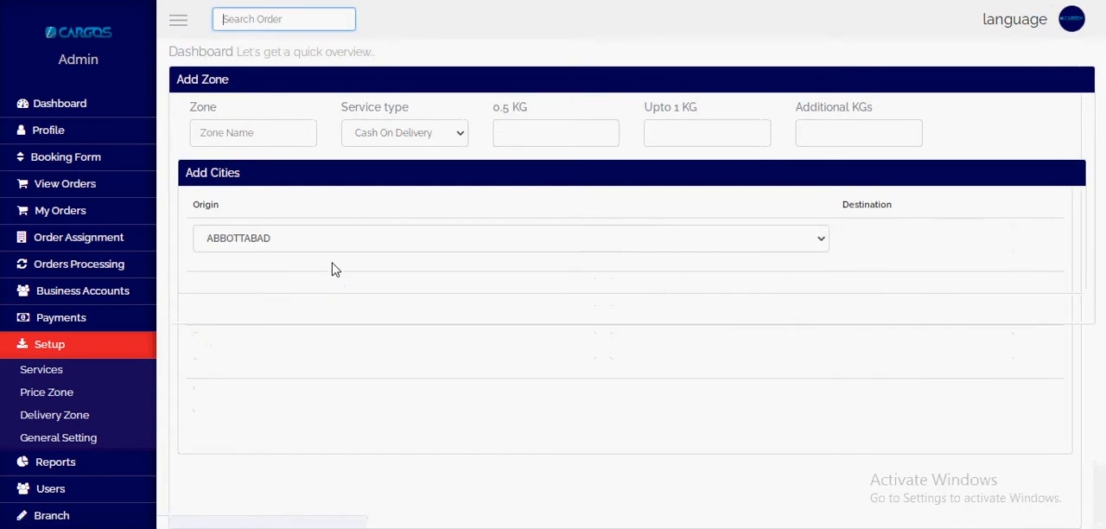
Step: Name the next price zone Other City OVN in the blank zone form
left_click(254, 138)
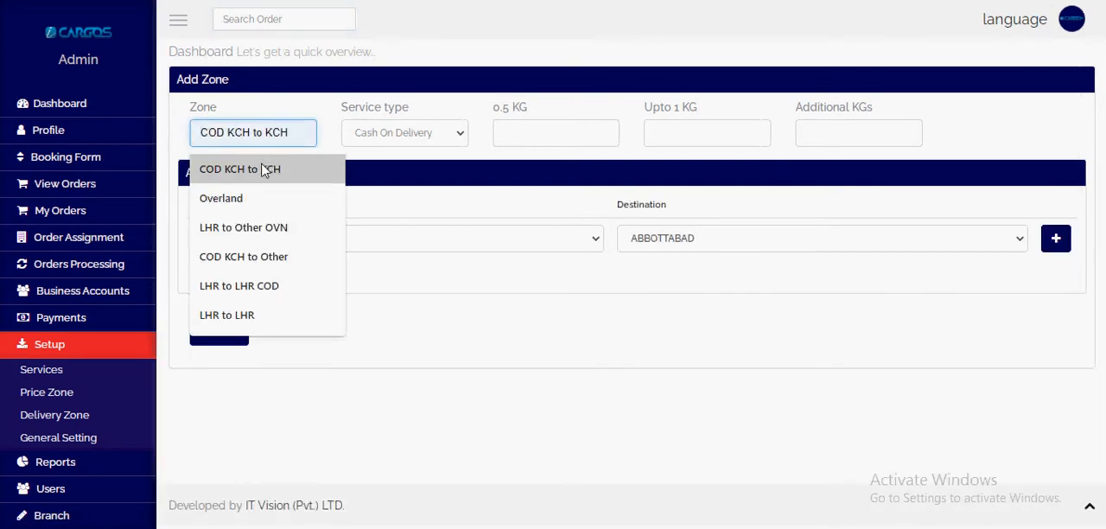
type("OVN")
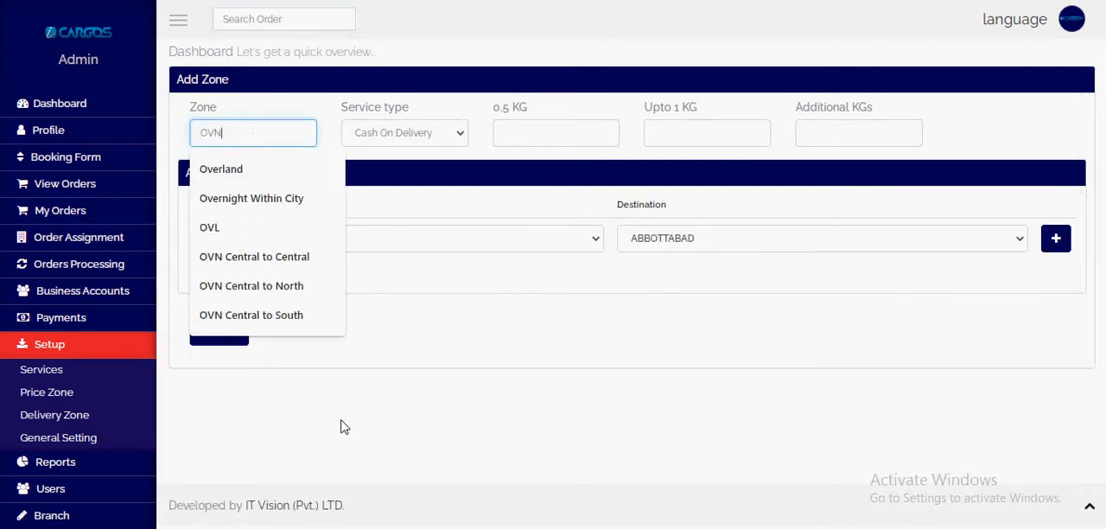
key("BackSpace")
key("BackSpace")
key("BackSpace")
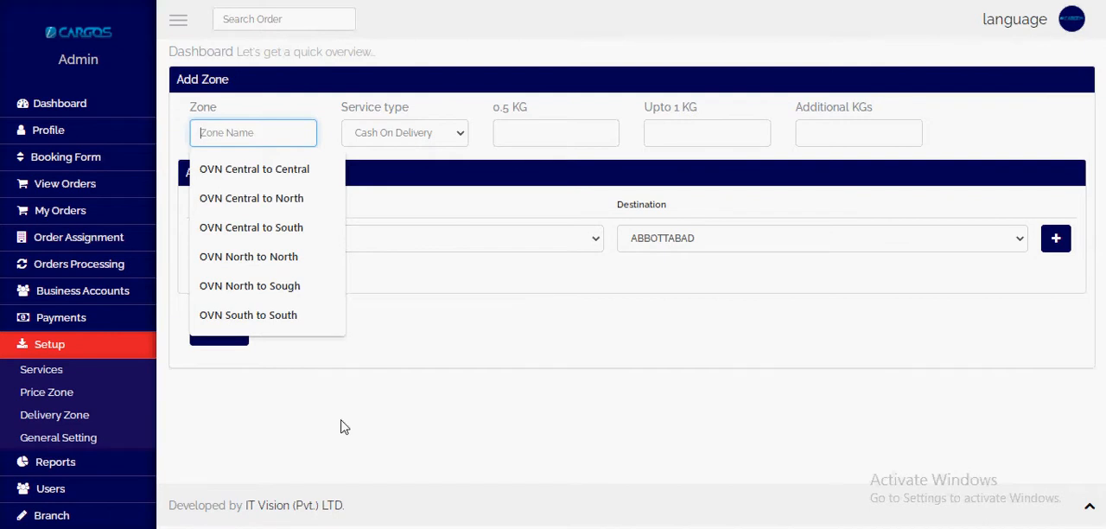
type("Other City OVN")
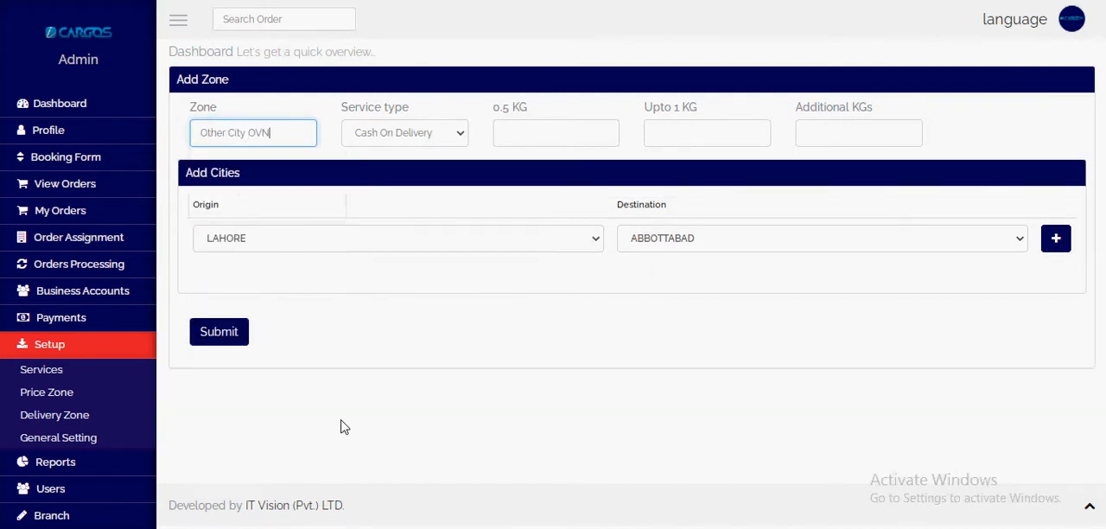
Step: Set the zone's service type to Overnight Service with rates of 200 for 0.5 KG, 240 up to 1 KG and 180 for additional KGs
key("Tab")
key("Down")
key("Tab")
type("200")
key("Tab")
type("2")
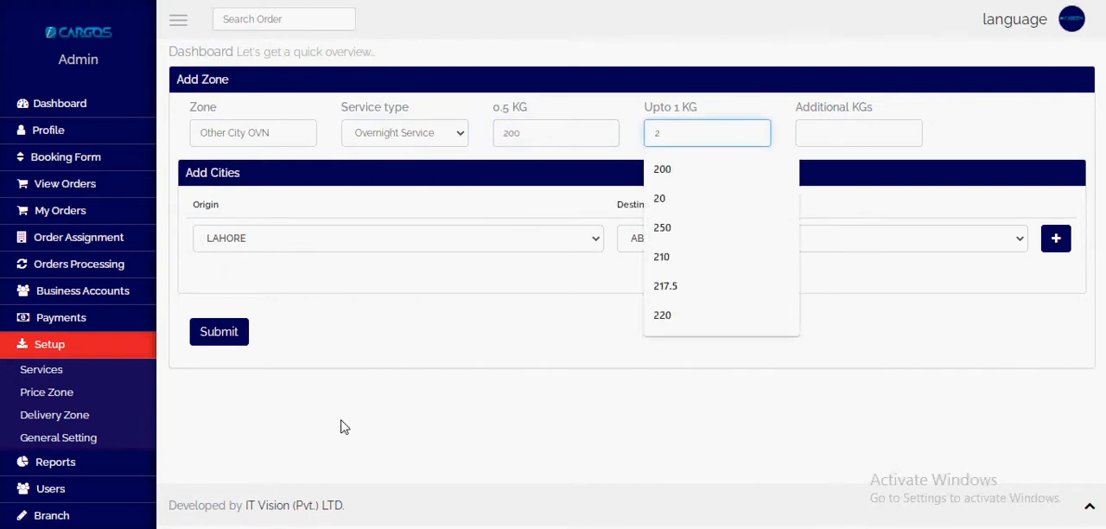
type("430")
key("Tab")
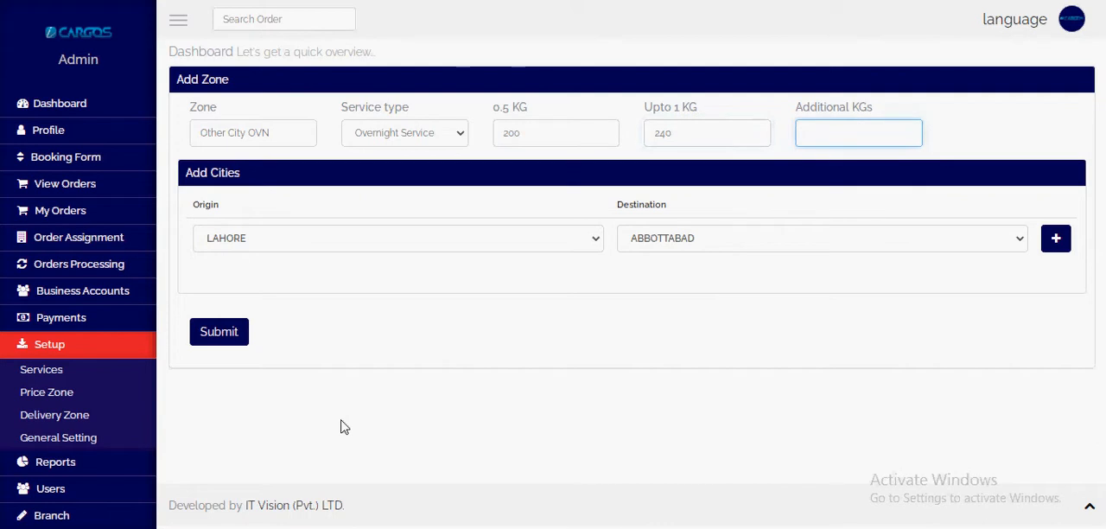
type("180")
key("Tab")
Step: Add three more city rows and give the LAHORE origin in the first row the destination starting with O
double_click(1055, 238)
left_click(1054, 238)
left_click(397, 241)
left_click(397, 240)
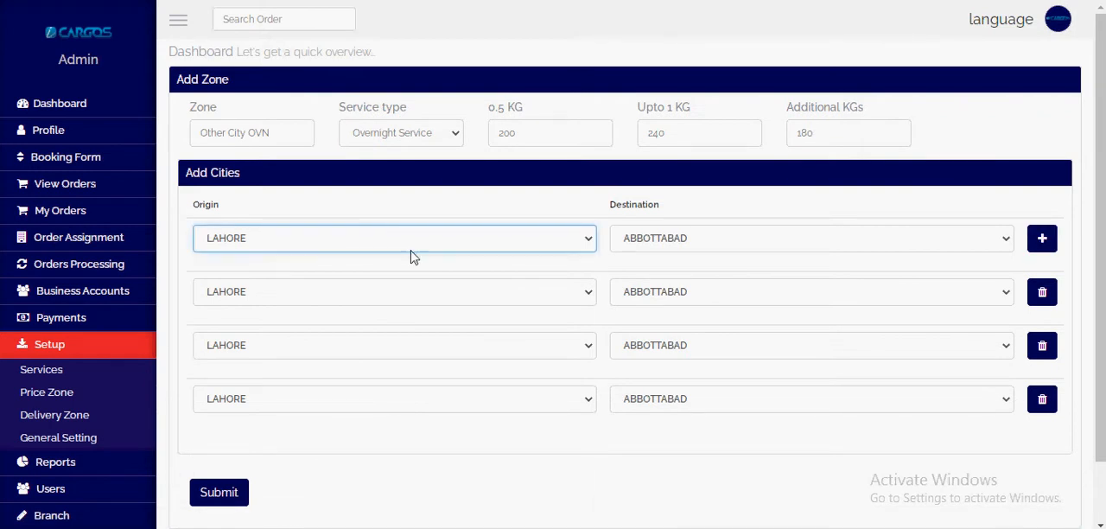
key("Tab")
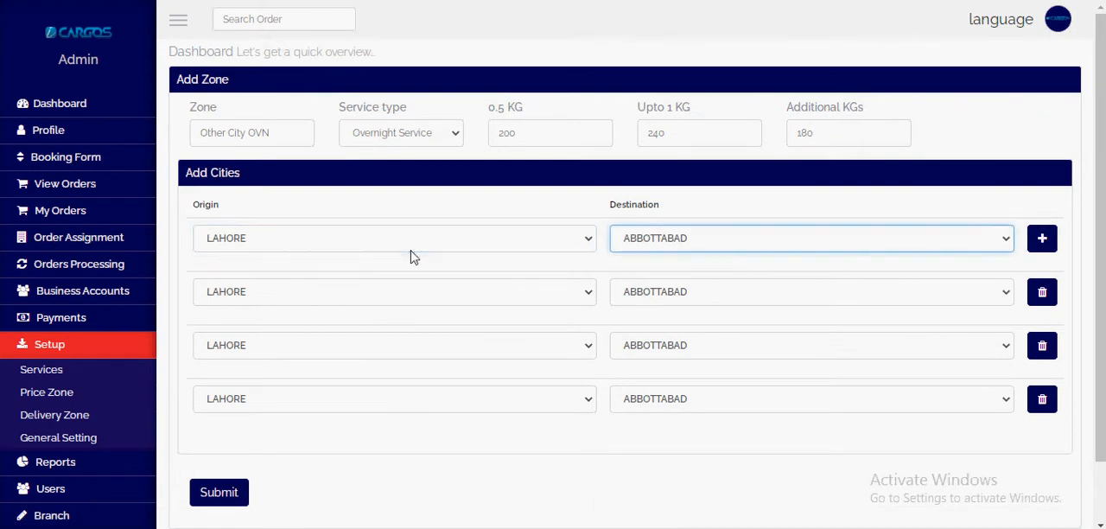
key("o")
key("Tab")
key("Tab")
Step: Set the next two rows' origins to KARACHI and ISLAMABAD, each with the destination starting with O
type("kar")
key("Tab")
key("o")
key("Tab")
key("Tab")
type("isl")
key("Tab")
key("o")
Step: Set the last row's origin to RAWALPINDI with the destination starting with OK, and submit the zone
key("Tab")
key("Tab")
type("rawalp")
key("Tab")
type("ok")
left_click(229, 492)
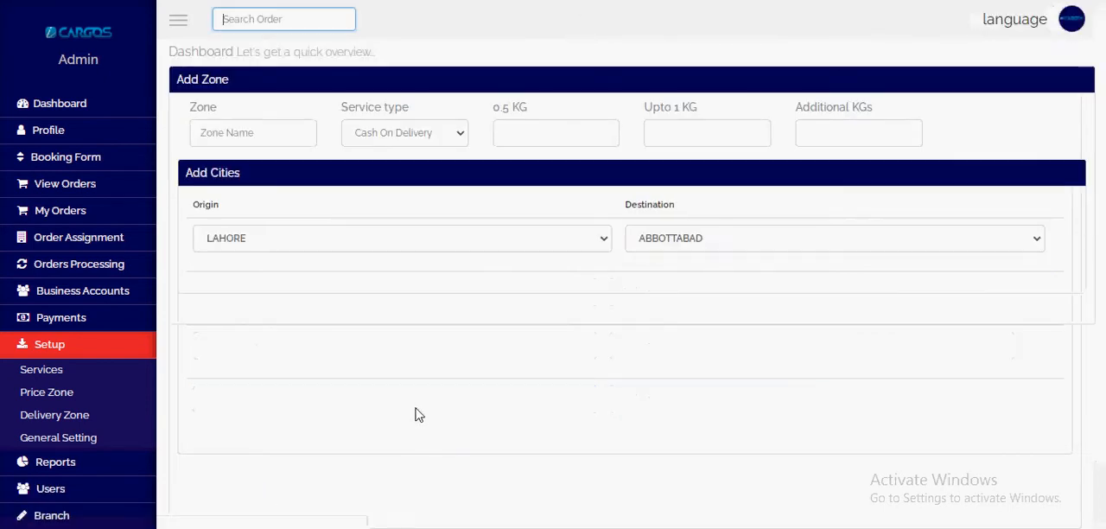
Step: Open the price zone list and review the service types assigned to the overnight and COD zones
left_click(59, 399)
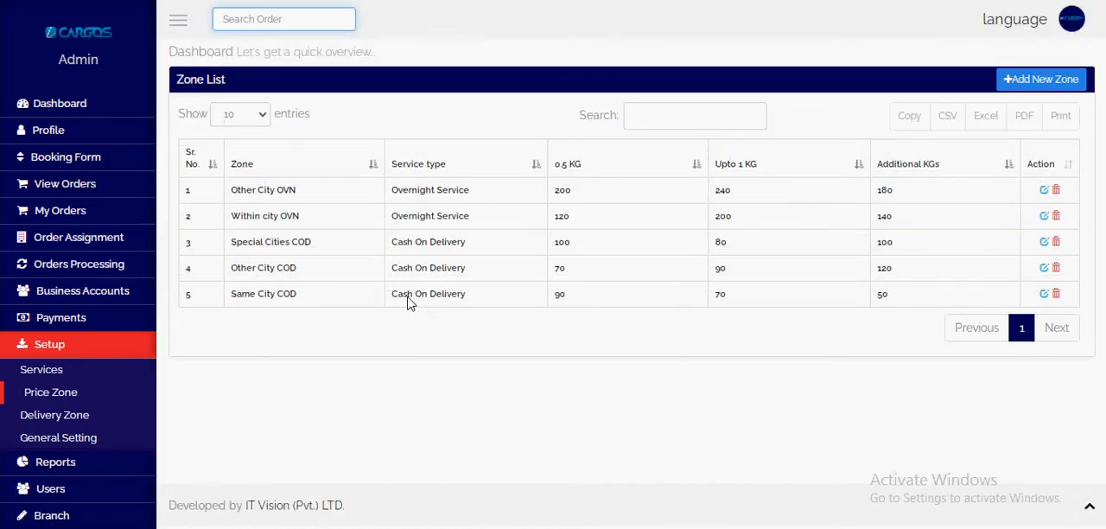
double_click(399, 217)
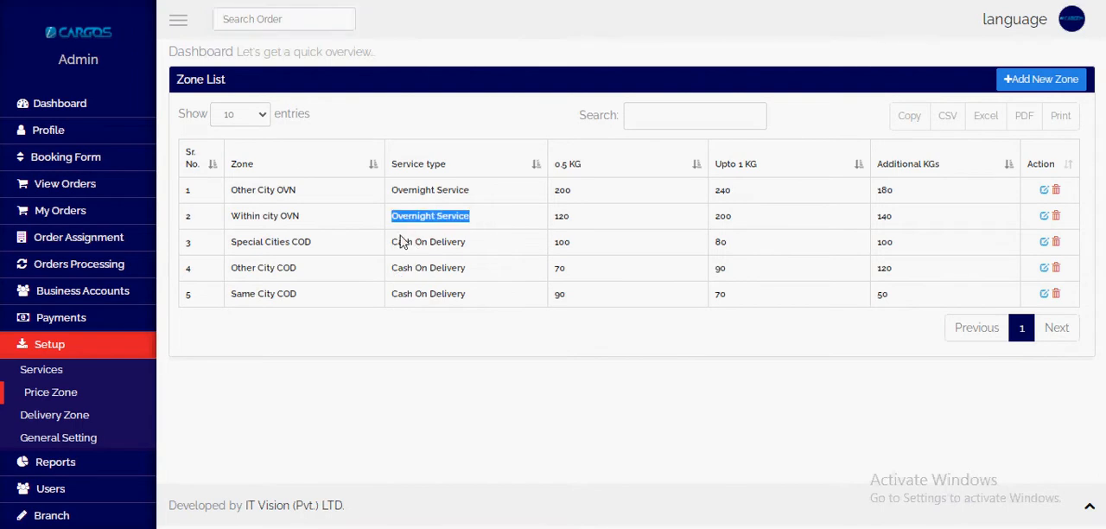
left_click_drag(393, 242, 495, 250)
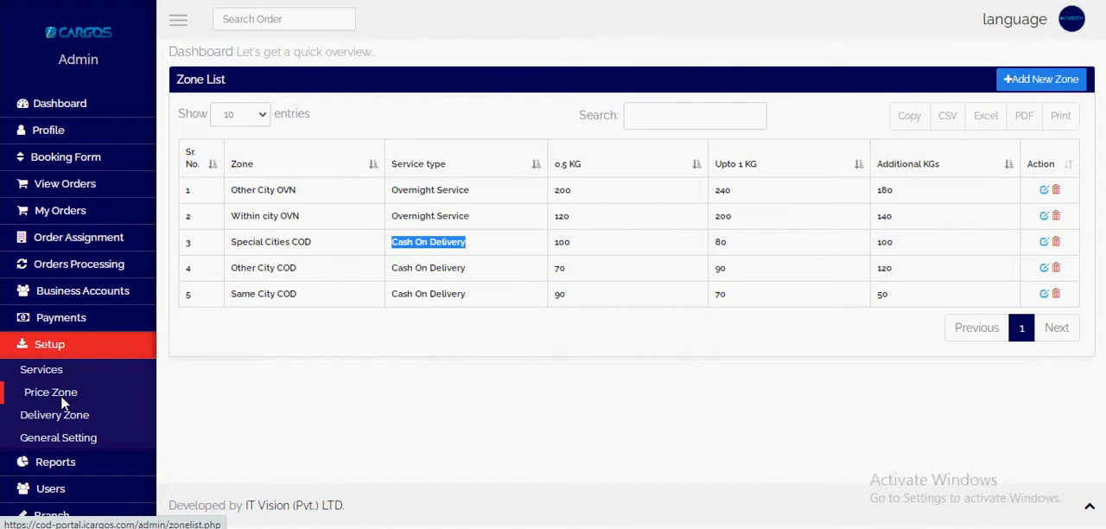
left_click(553, 325)
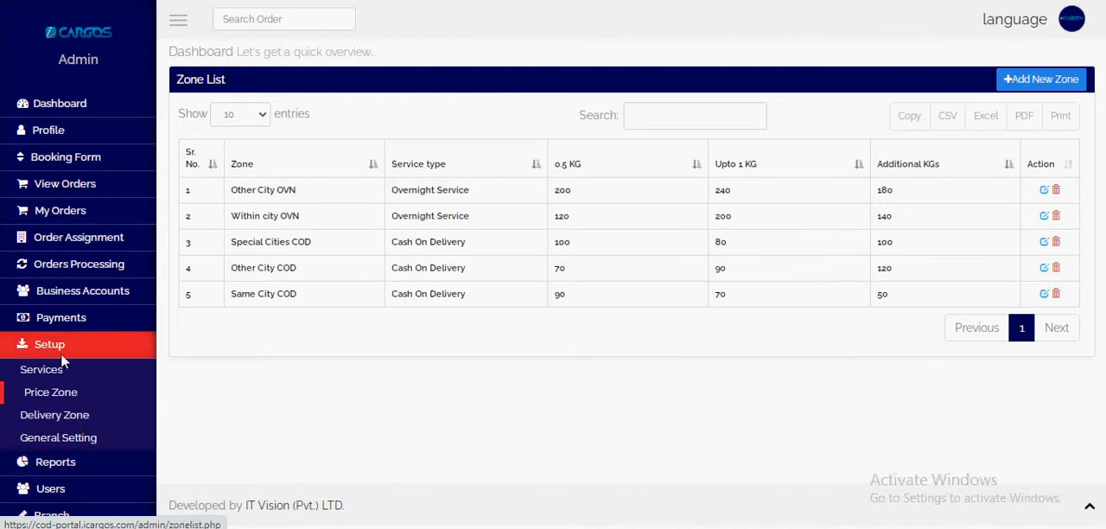
Step: Show the Business Accounts options and examine the fields of the registration form on the public iCargos website
left_click(81, 294)
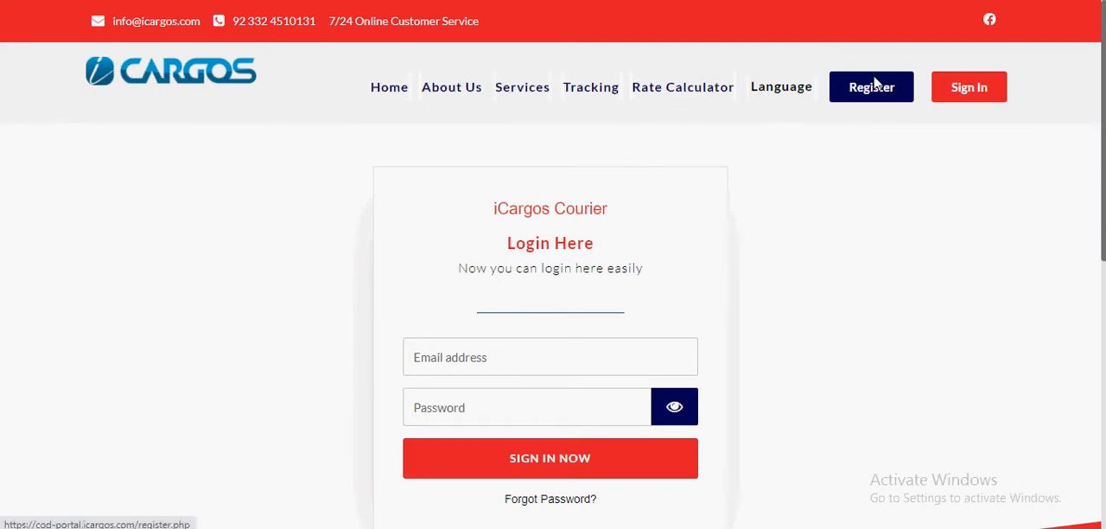
left_click(854, 85)
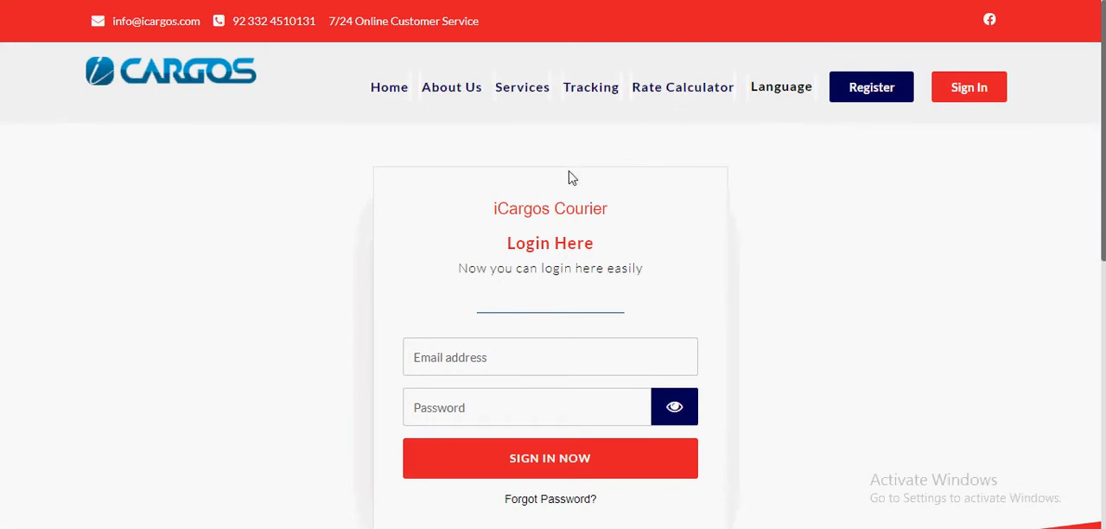
scroll(501, 249, "down", 1)
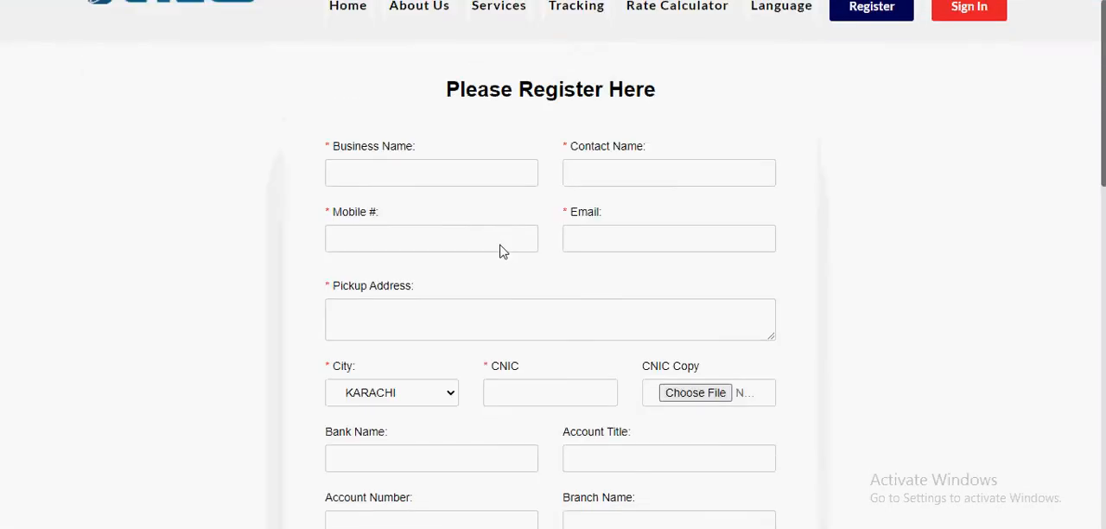
scroll(501, 249, "down", 4)
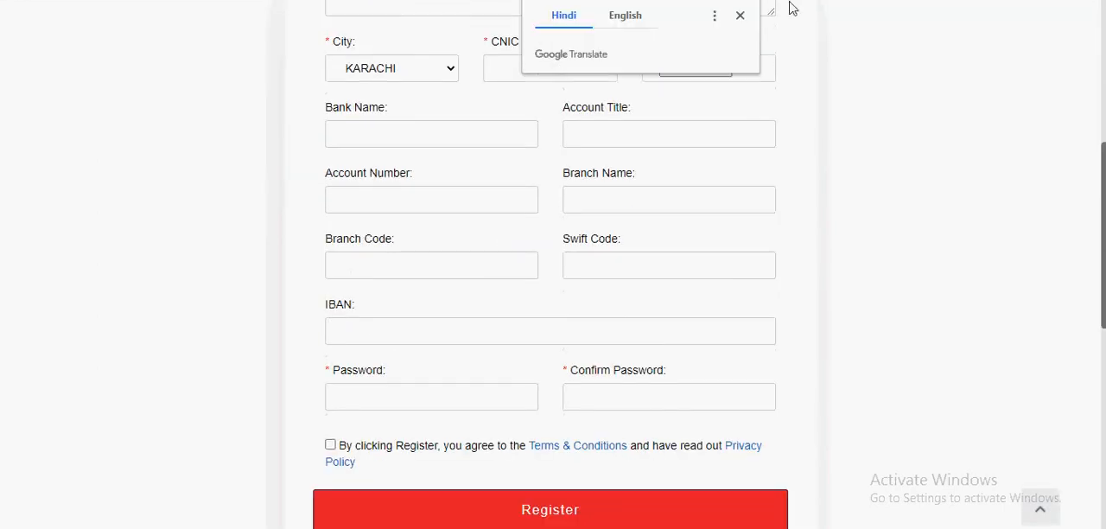
left_click(741, 19)
scroll(554, 285, "down", 2)
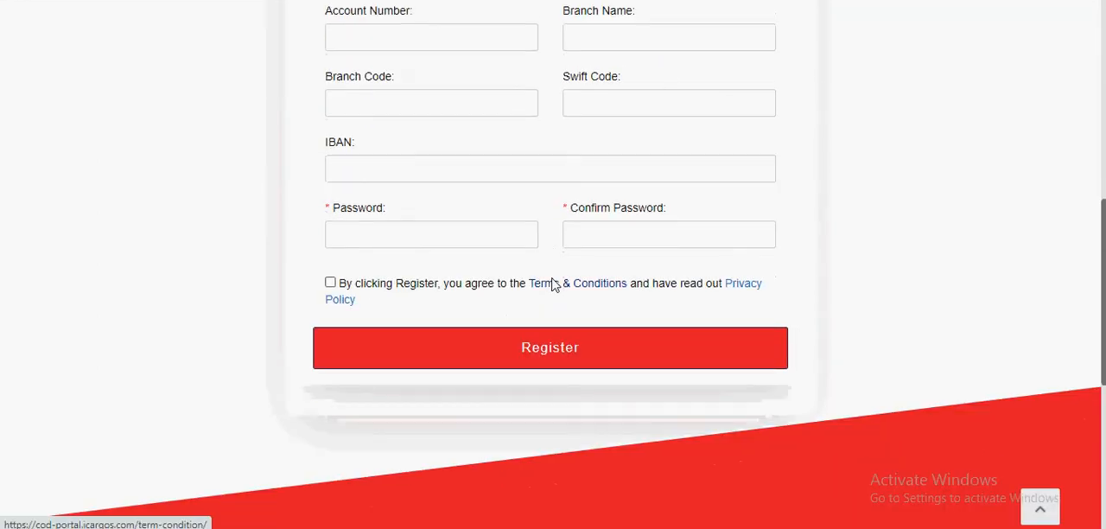
scroll(554, 285, "up", 6)
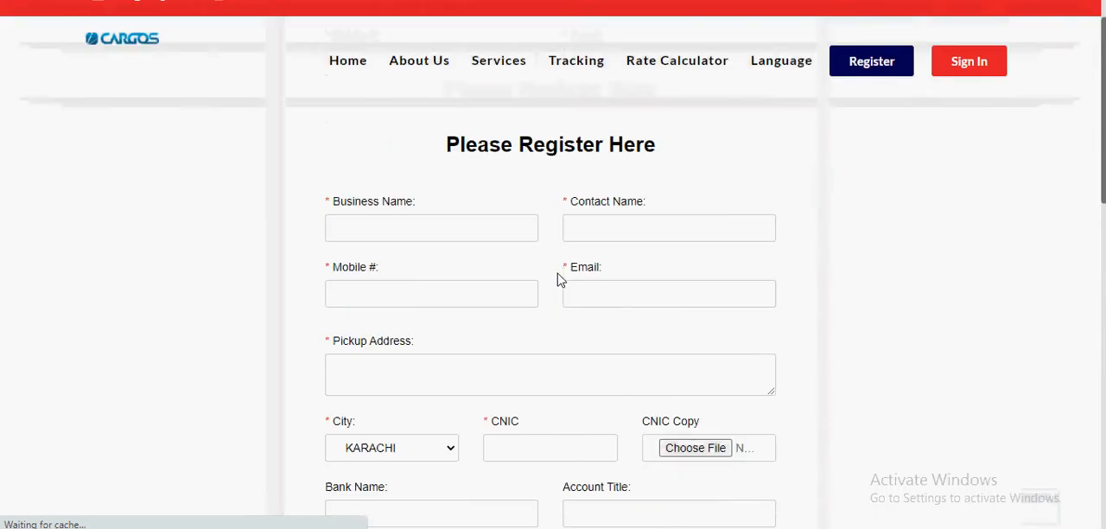
scroll(475, 193, "down", 2)
scroll(474, 199, "down", 3)
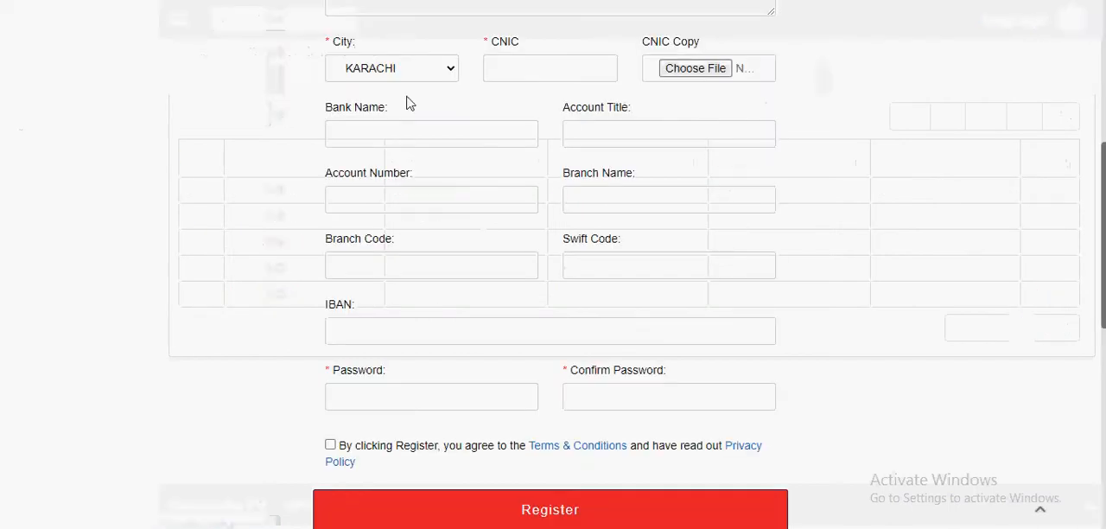
scroll(409, 104, "up", 5)
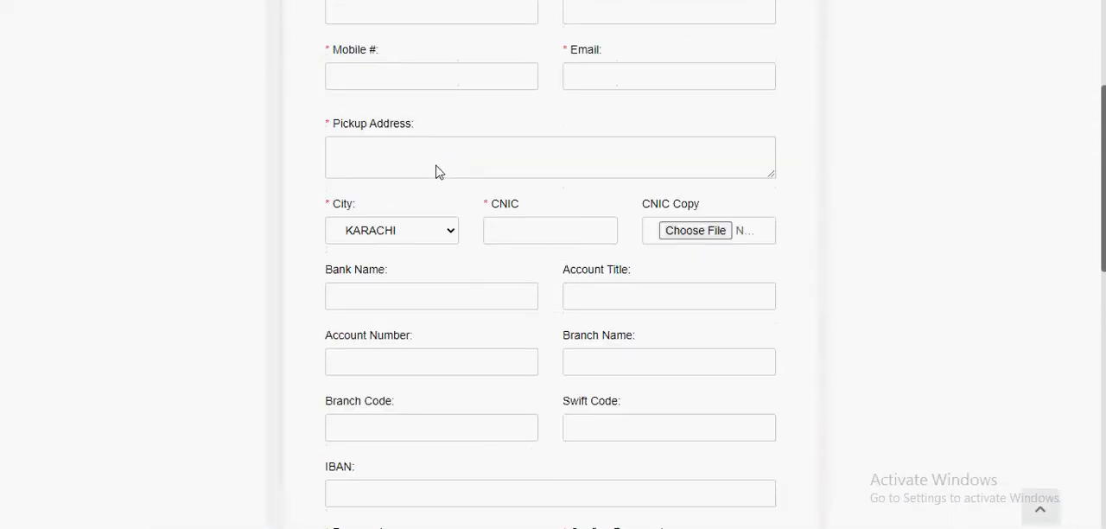
scroll(388, 247, "down", 1)
Step: Fill the registration form with the saved IT Vision business details and enter the contact's full name
left_click(386, 179)
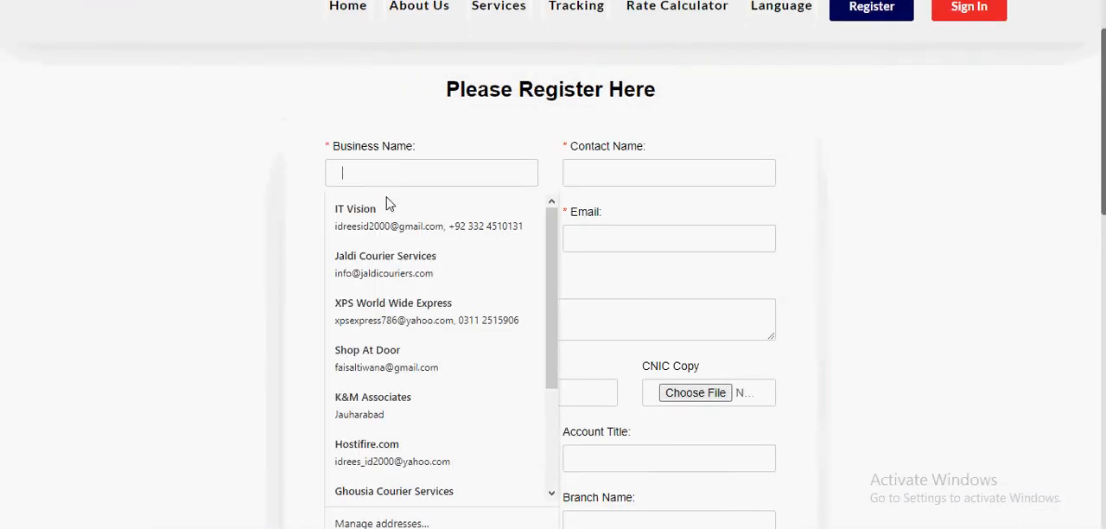
left_click(372, 278)
left_click(591, 179)
type("Ahm a")
type("ad A")
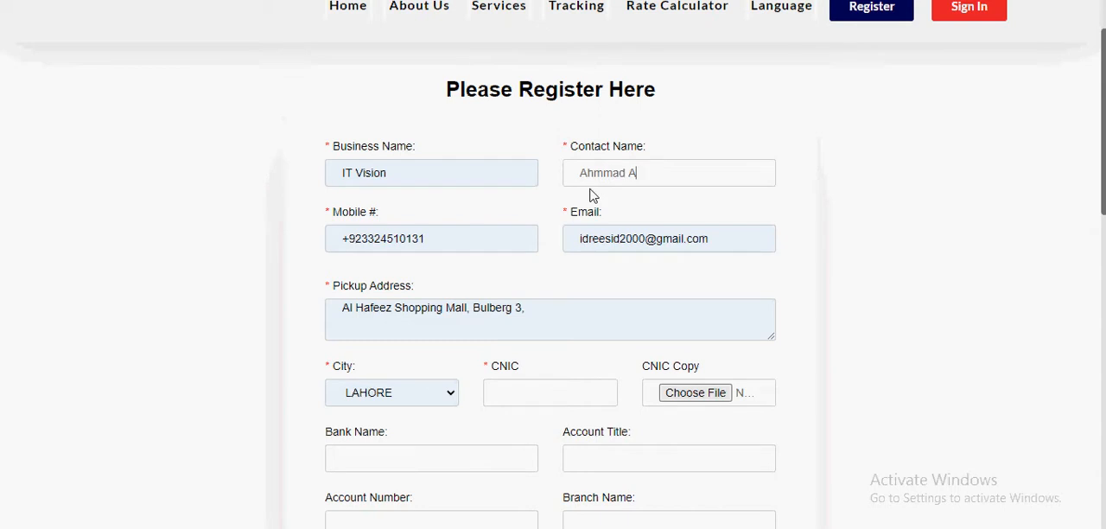
key("Tab")
key("Tab")
Step: Enter the CNIC number on the registration form and point out the required-field mark beside City
scroll(620, 262, "down", 3)
scroll(617, 251, "up", 2)
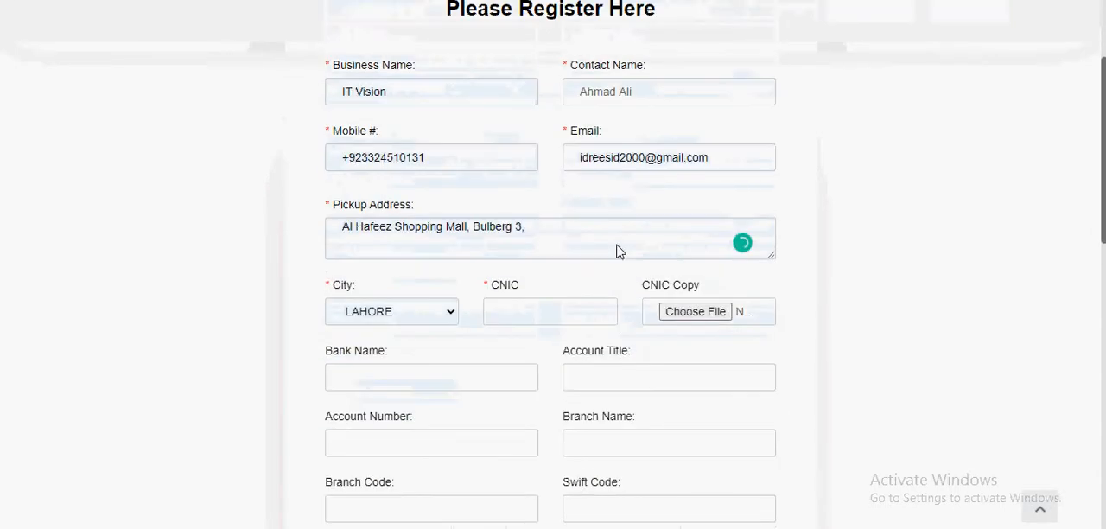
left_click(536, 314)
scroll(337, 285, "down", 1)
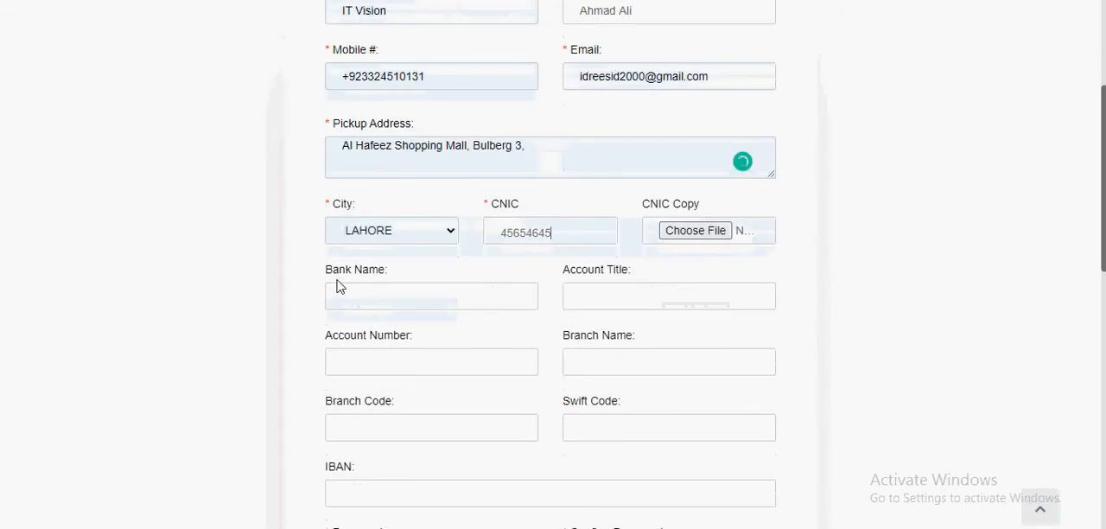
left_click_drag(331, 203, 323, 204)
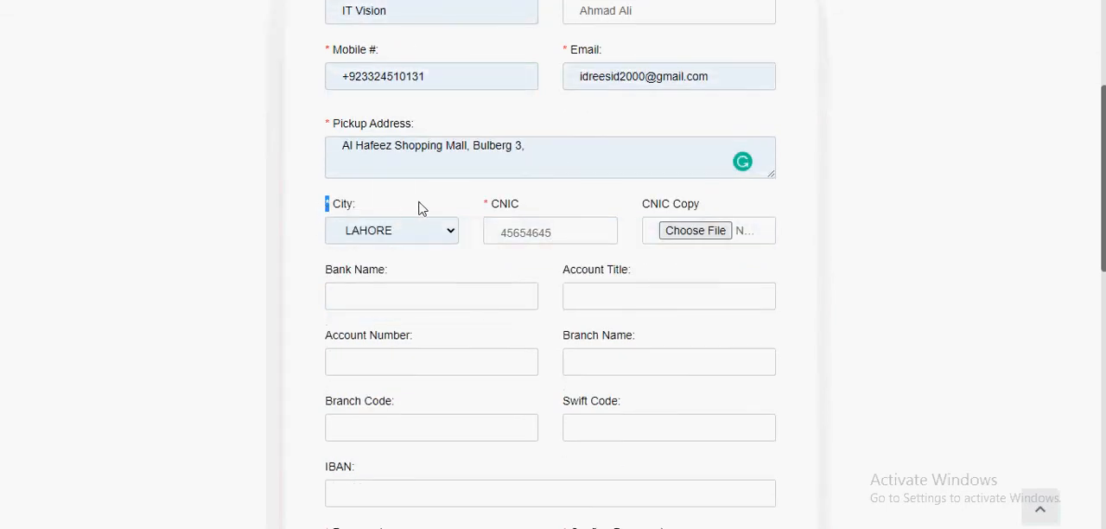
Step: Enter the bank name Bank Alfalah, account title IT Vision, the bank account number and branch name Lahore on the registration form
scroll(447, 118, "down", 3)
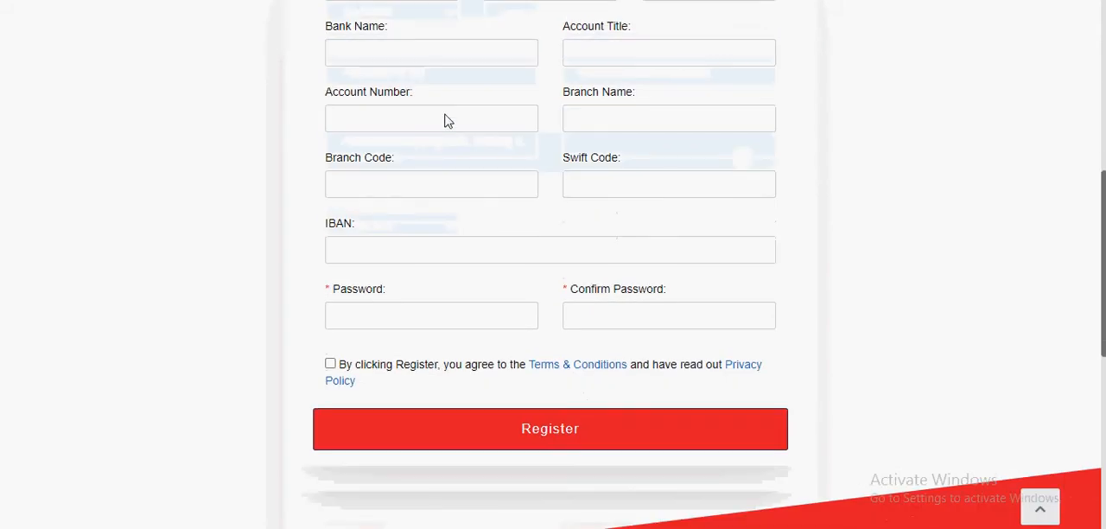
left_click(426, 63)
type("Bank Alfalah")
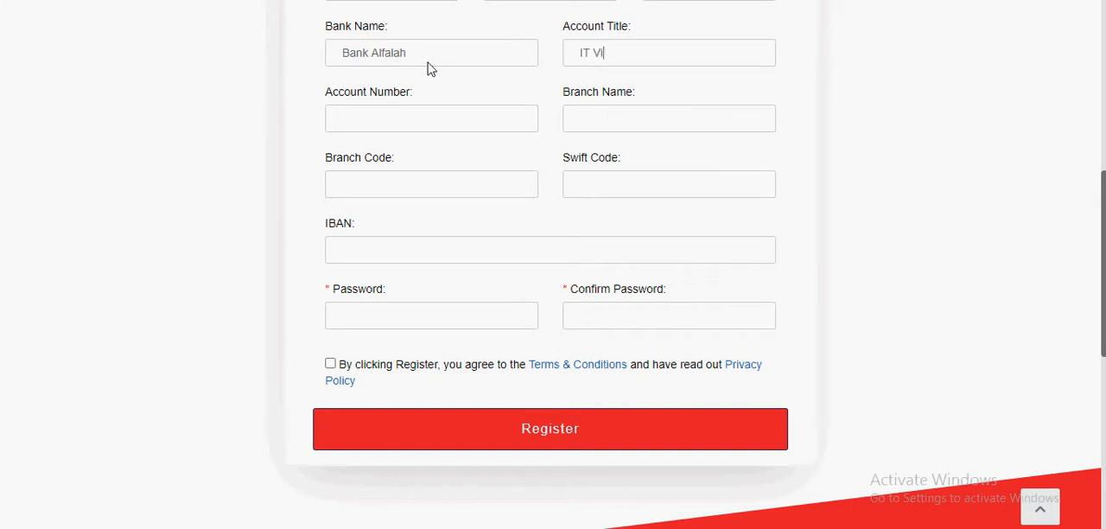
type("897987987")
type("Lahore")
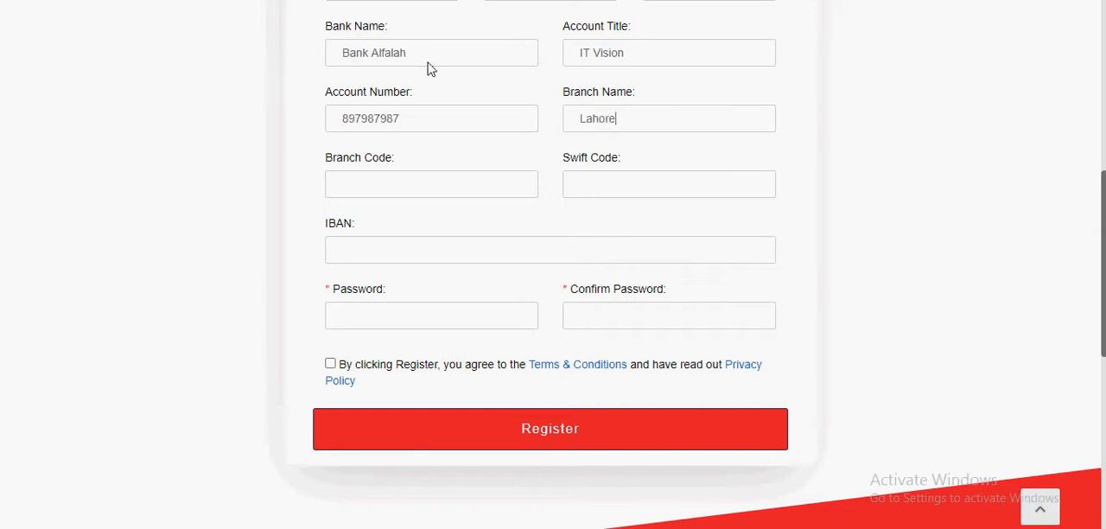
type("987987")
Step: Enter branch code 987987, swift code 98798798 and the IBAN in the bank details of the registration form
key("Tab")
type("98798798")
key("Tab")
type("897987979879")
key("Tab")
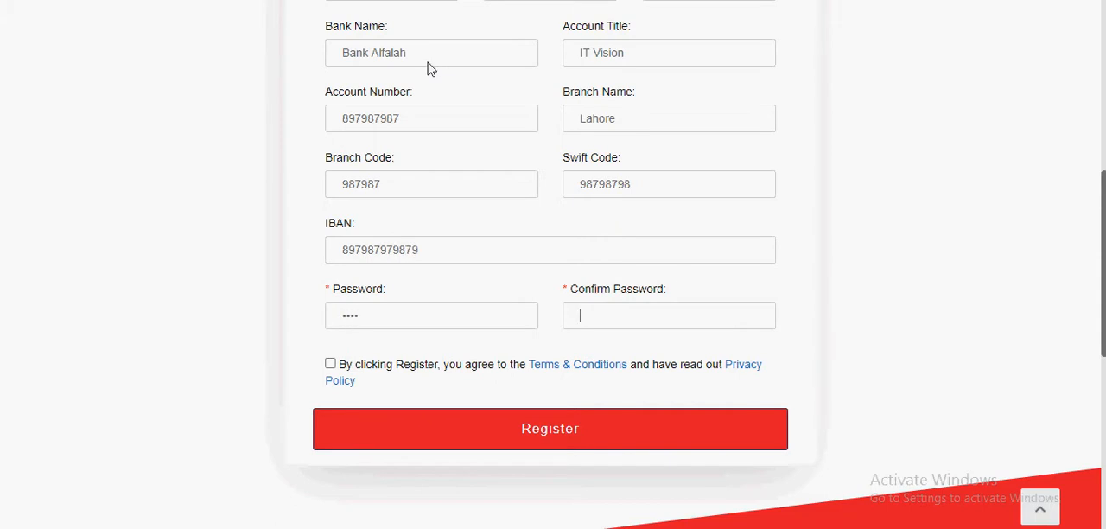
Step: Enter and confirm the account password, agree to the terms and privacy policy, and submit the business registration
left_click(332, 364)
left_click(510, 443)
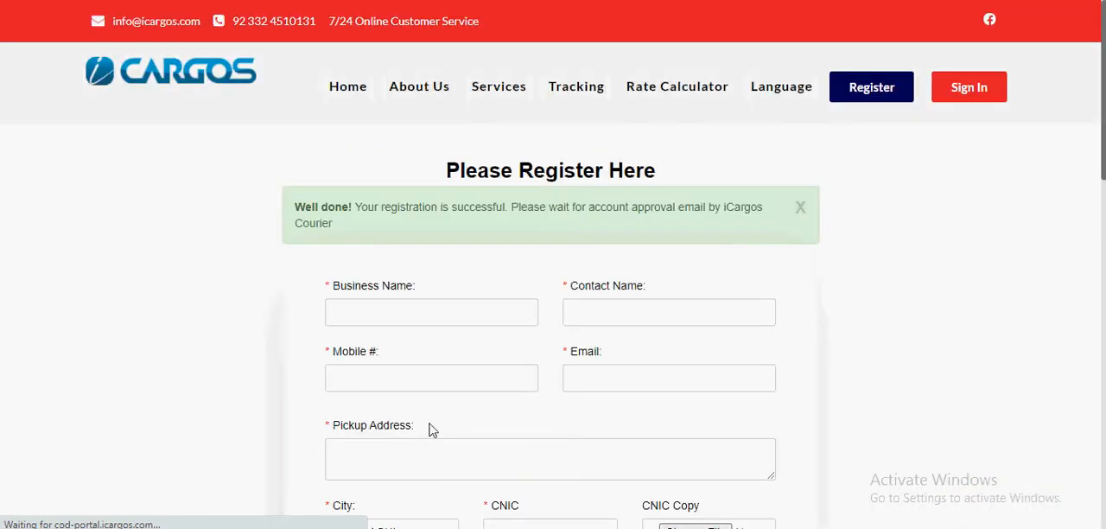
scroll(544, 294, "down", 5)
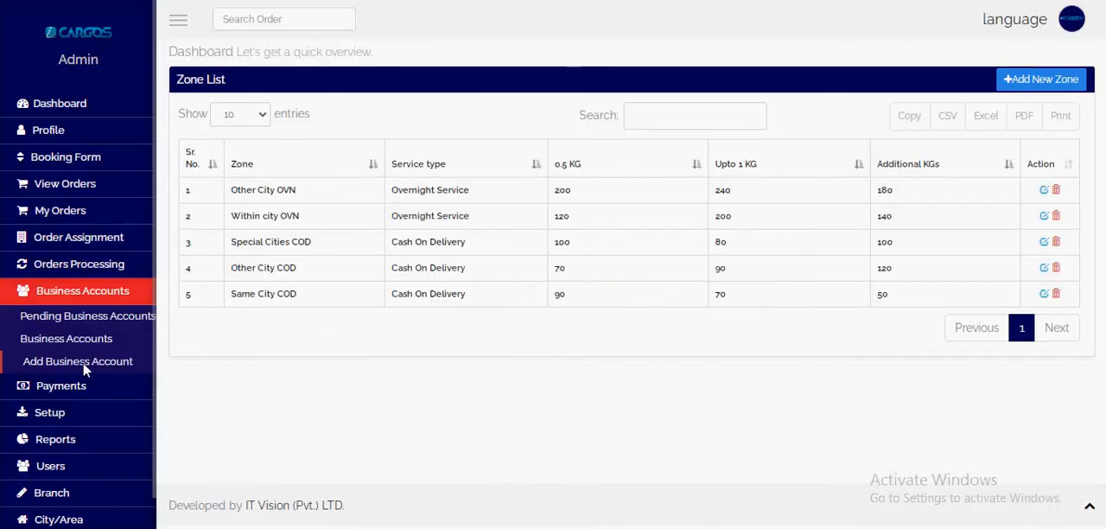
Step: Open the pending business accounts in the admin portal and review the details of the IT Vision registration
left_click(89, 316)
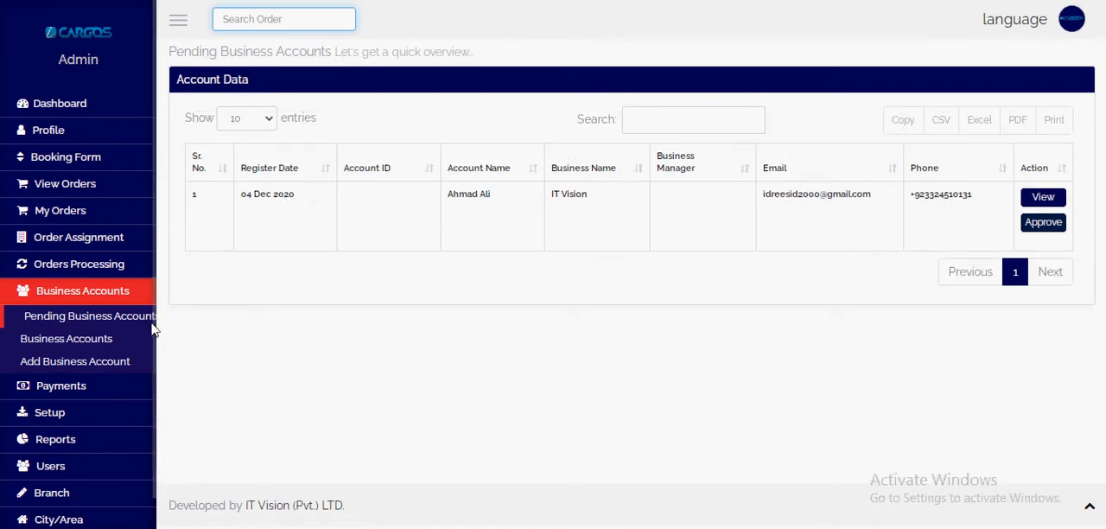
left_click(1042, 198)
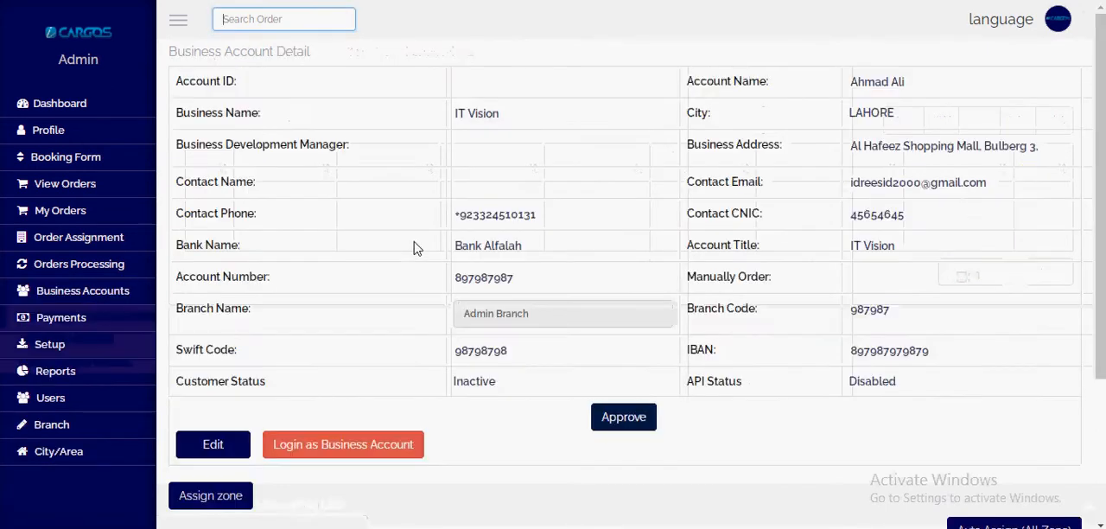
scroll(456, 294, "down", 3)
scroll(459, 294, "up", 3)
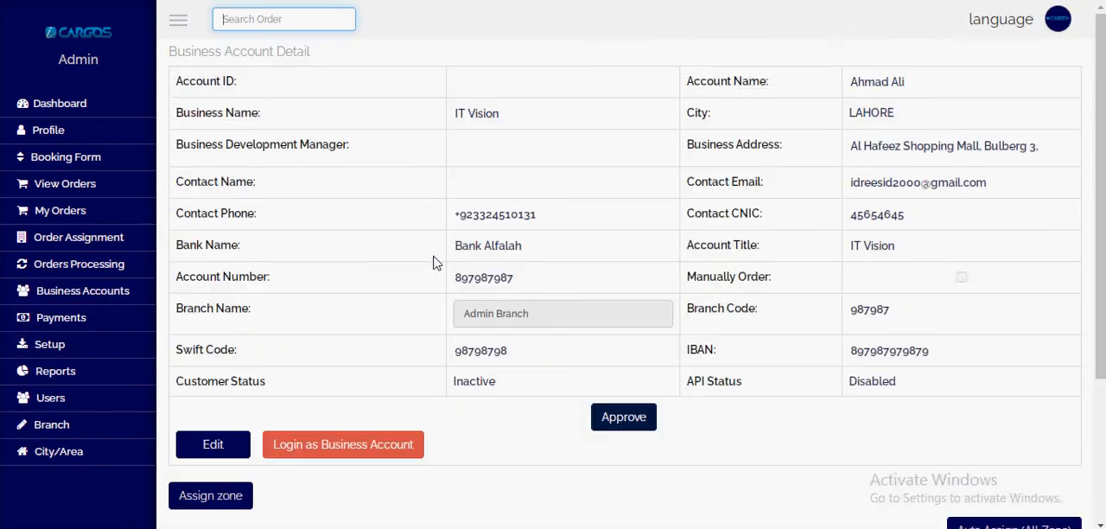
scroll(441, 264, "down", 3)
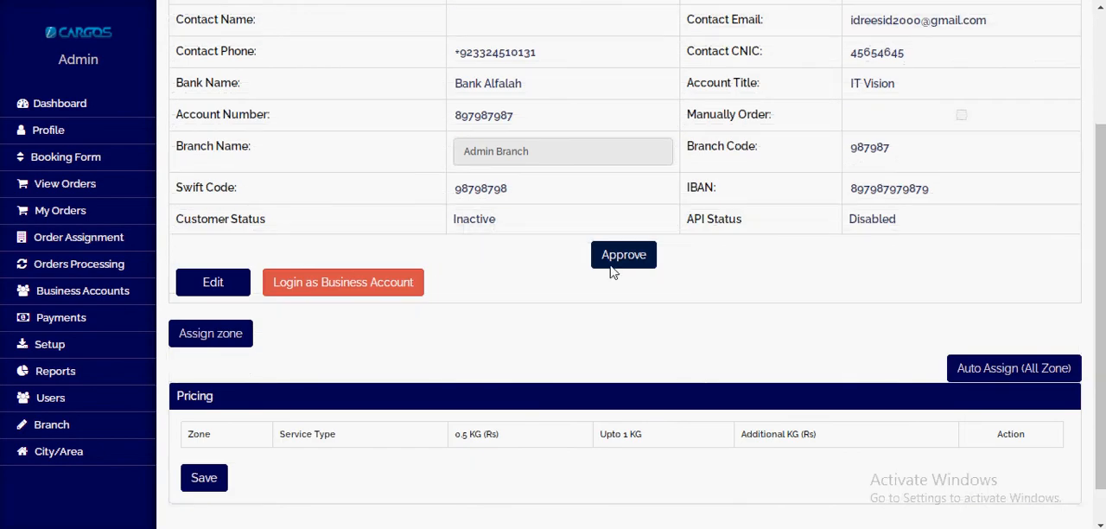
scroll(553, 294, "up", 3)
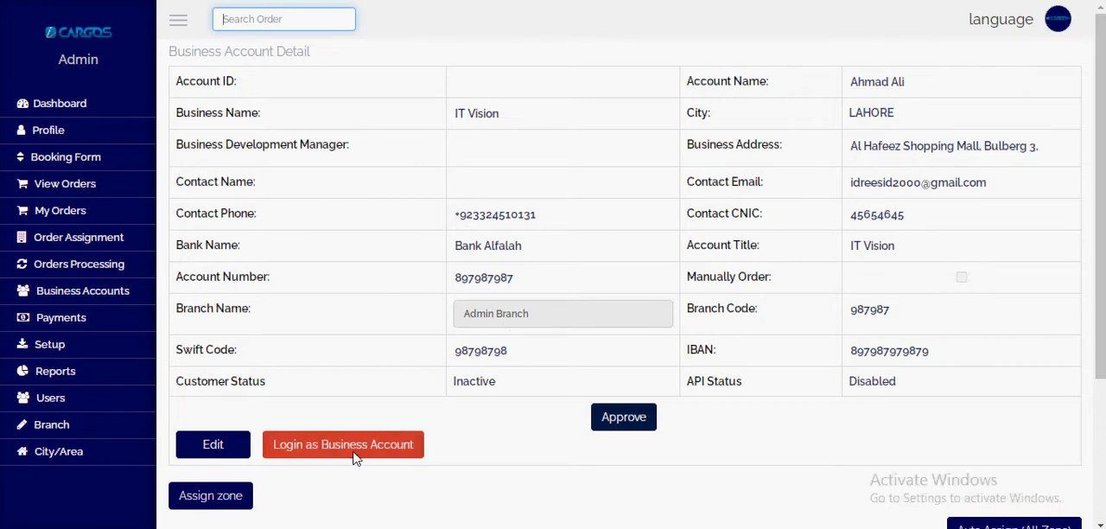
Step: Open the IT Vision business account for editing and examine its fields and the Branch Name choices
left_click(208, 453)
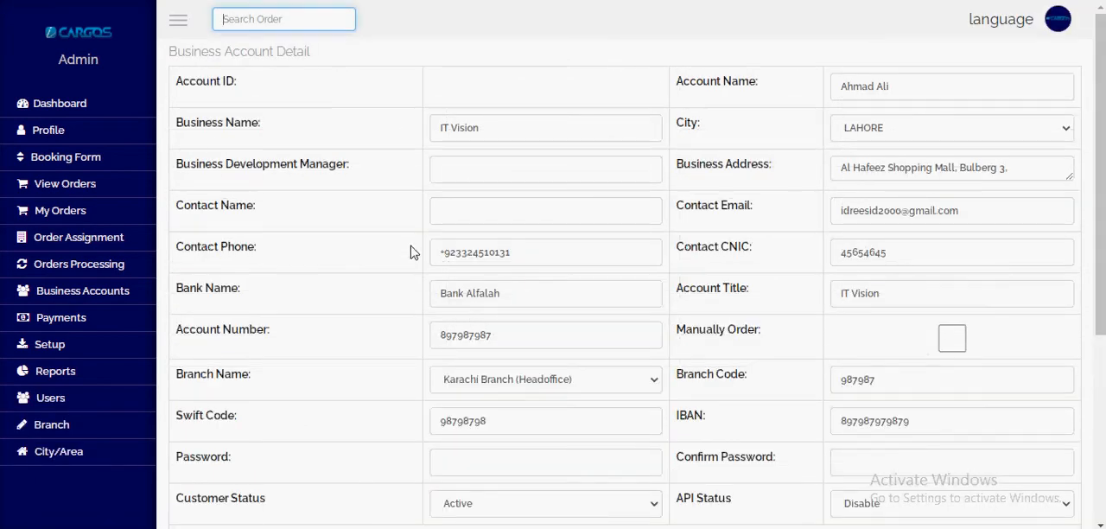
scroll(478, 259, "down", 2)
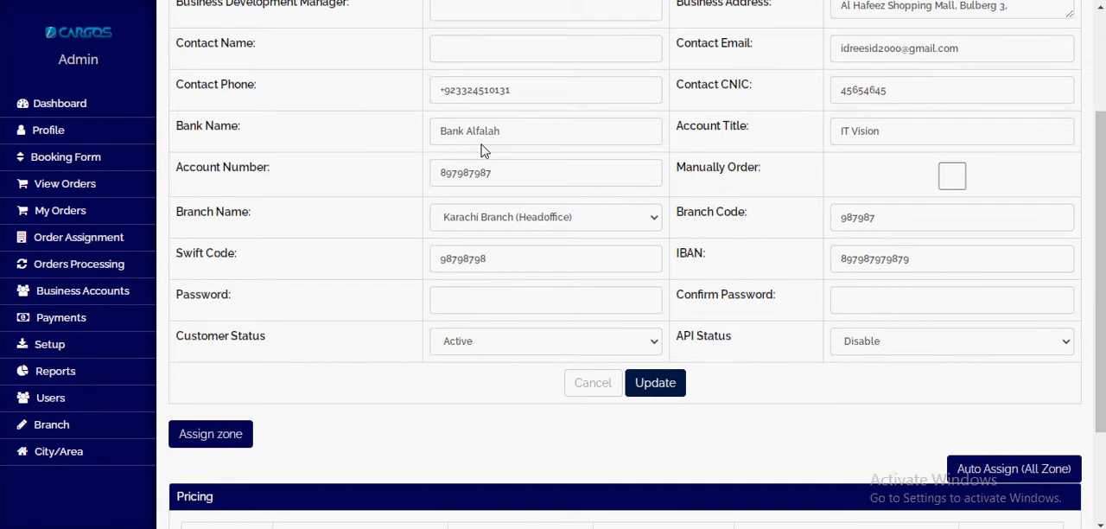
left_click(509, 226)
left_click(510, 223)
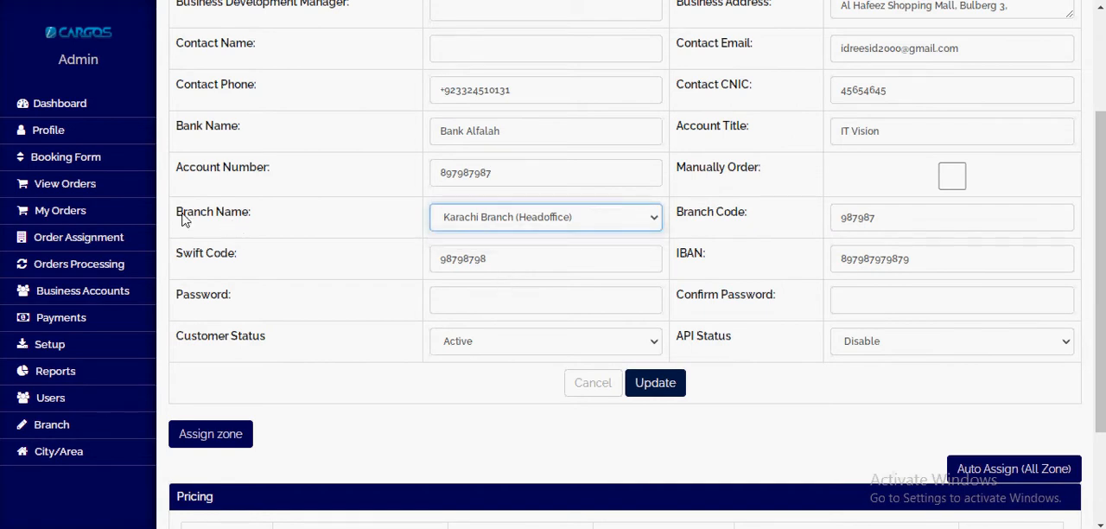
left_click(536, 222)
left_click(537, 223)
scroll(512, 259, "up", 2)
scroll(513, 302, "down", 2)
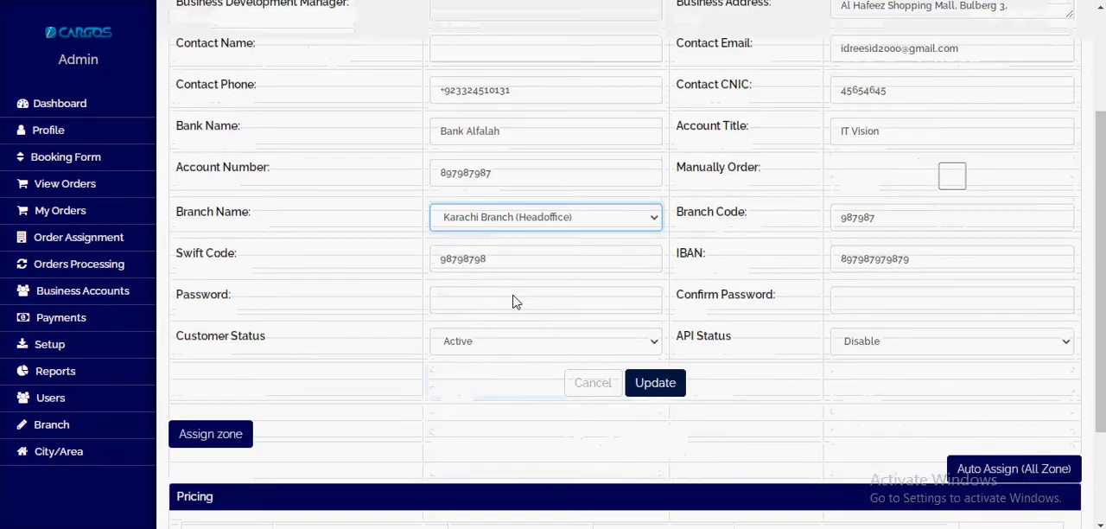
Step: Try enabling the Manually Order option for the IT Vision account and clear it again
left_click_drag(678, 177, 785, 178)
left_click(943, 183)
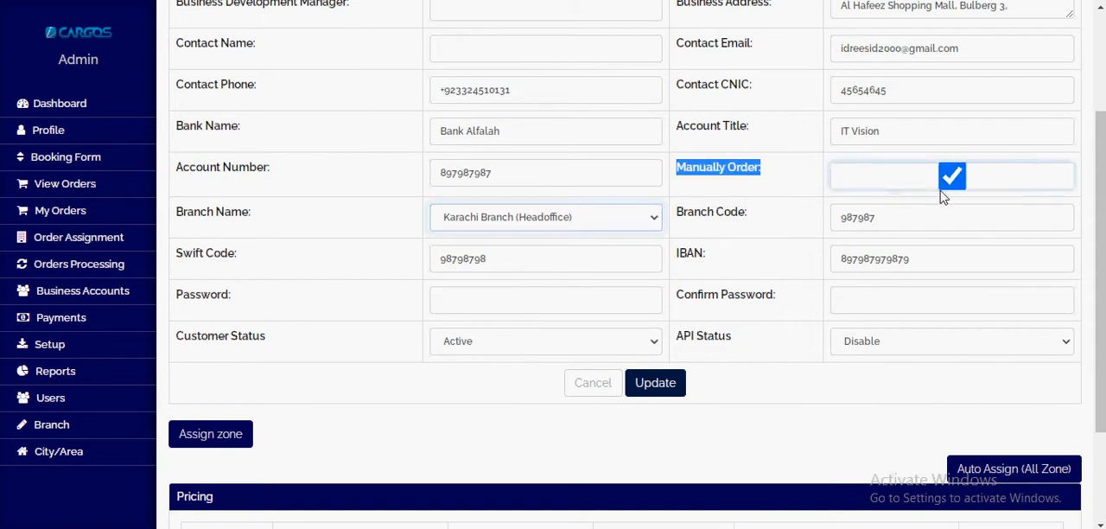
left_click(945, 180)
left_click(741, 184)
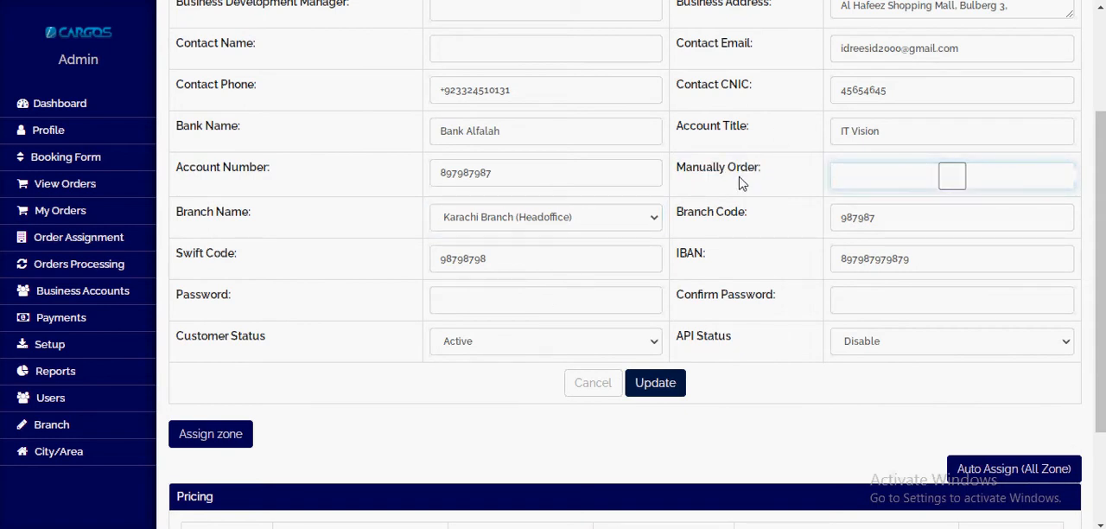
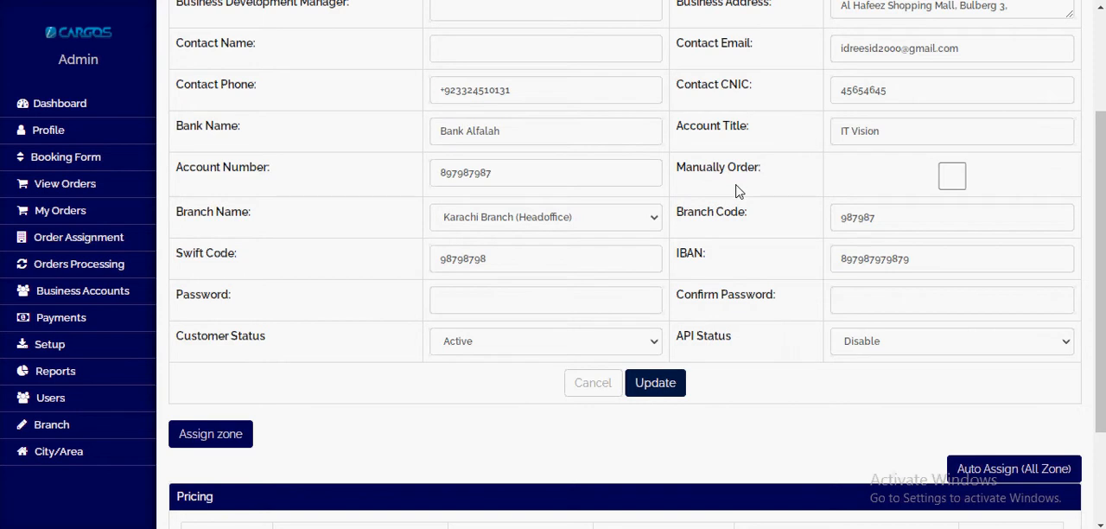
Step: Examine the Manually Order option and the Password and Confirm Password fields in the IT Vision account form
left_click(951, 175)
left_click(832, 185)
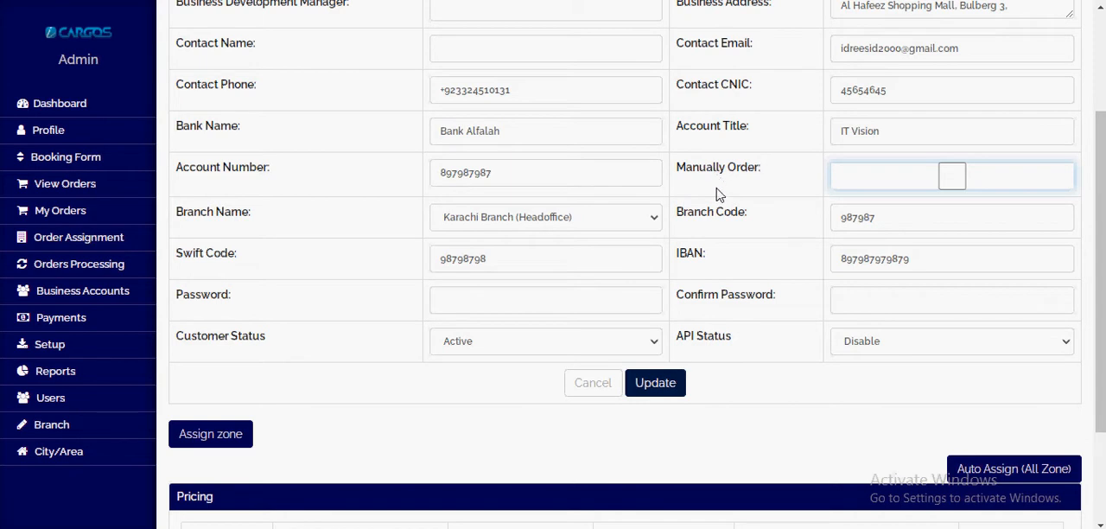
left_click(301, 303)
left_click(952, 307)
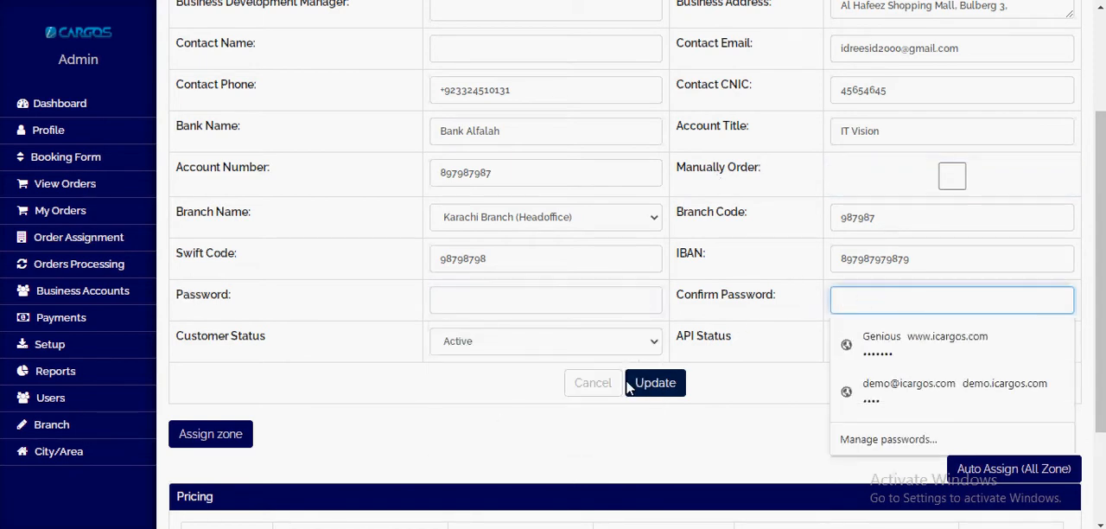
left_click(442, 401)
Step: Submit the update of the IT Vision business account
left_click(628, 389)
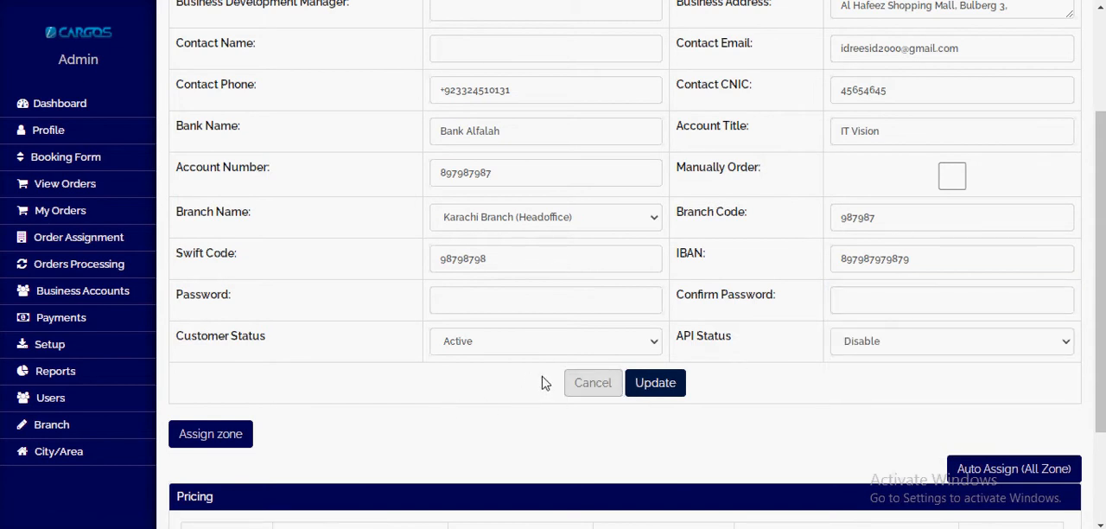
scroll(544, 380, "down", 3)
left_click(624, 213)
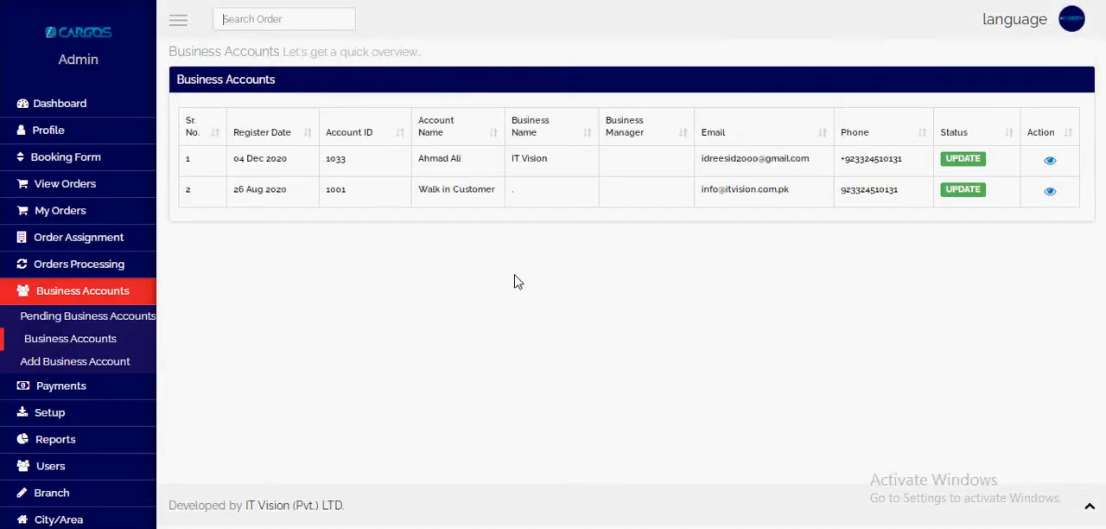
Step: Check the IT Vision entry's email and account ID in the Business Accounts list and open its account details
left_click_drag(698, 190, 822, 193)
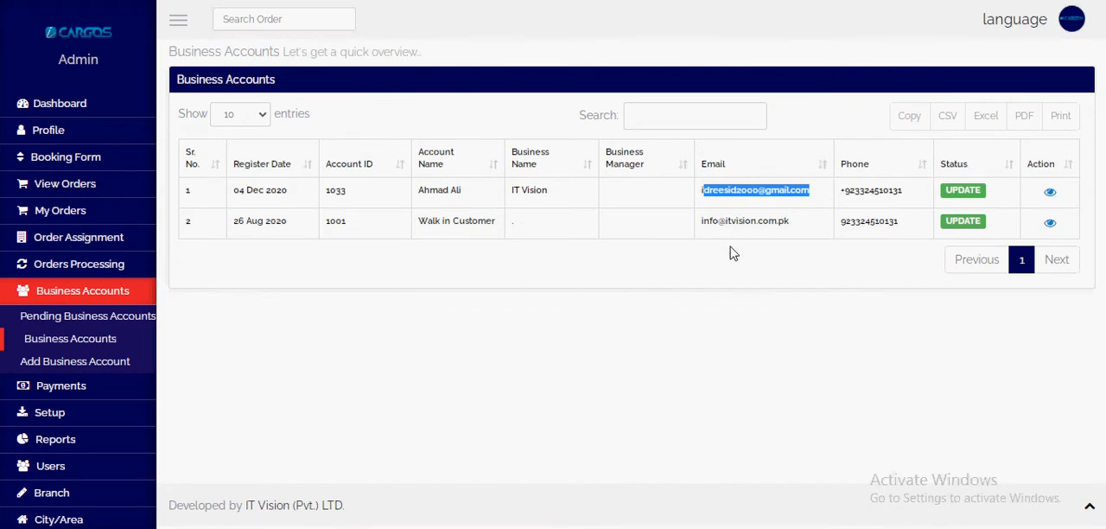
double_click(335, 191)
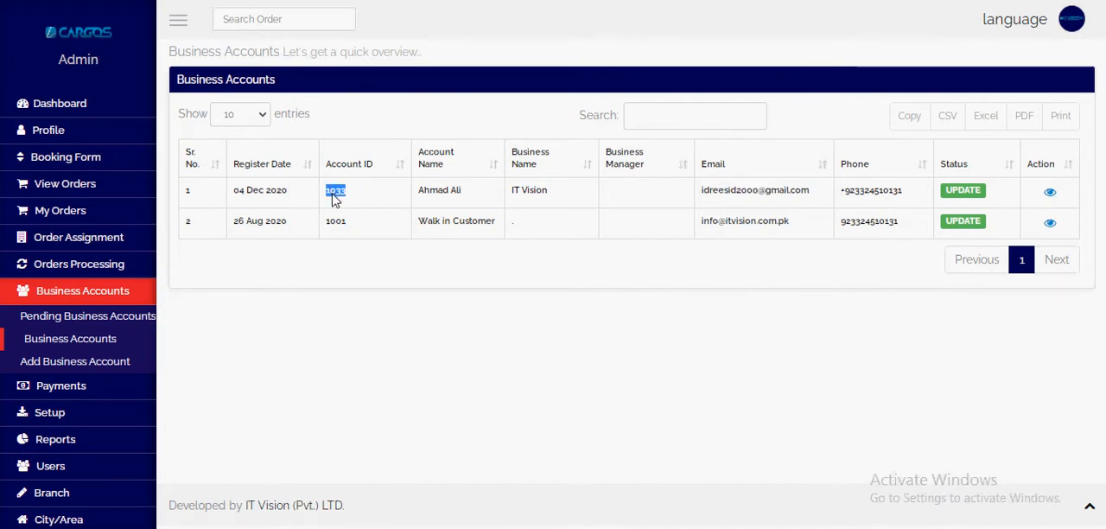
left_click(1050, 191)
scroll(492, 264, "down", 2)
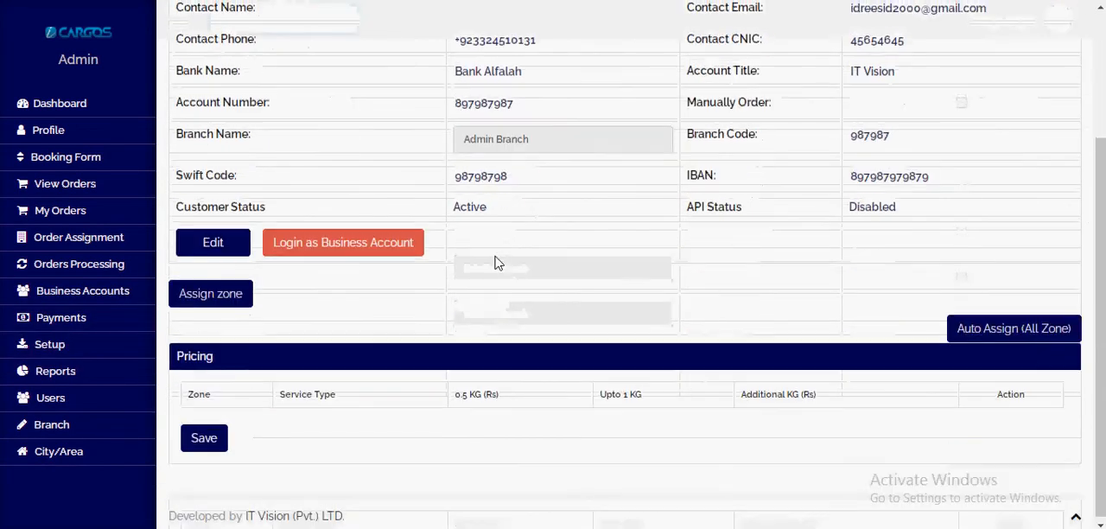
Step: Log in as the IT Vision business account and look over its customer dashboard
left_click(331, 246)
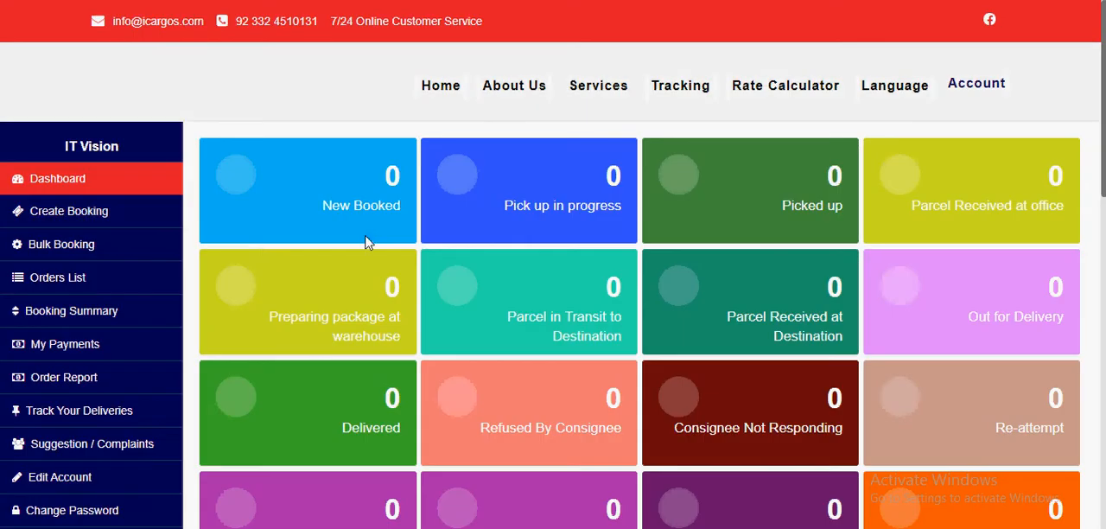
scroll(367, 238, "down", 2)
scroll(378, 244, "up", 2)
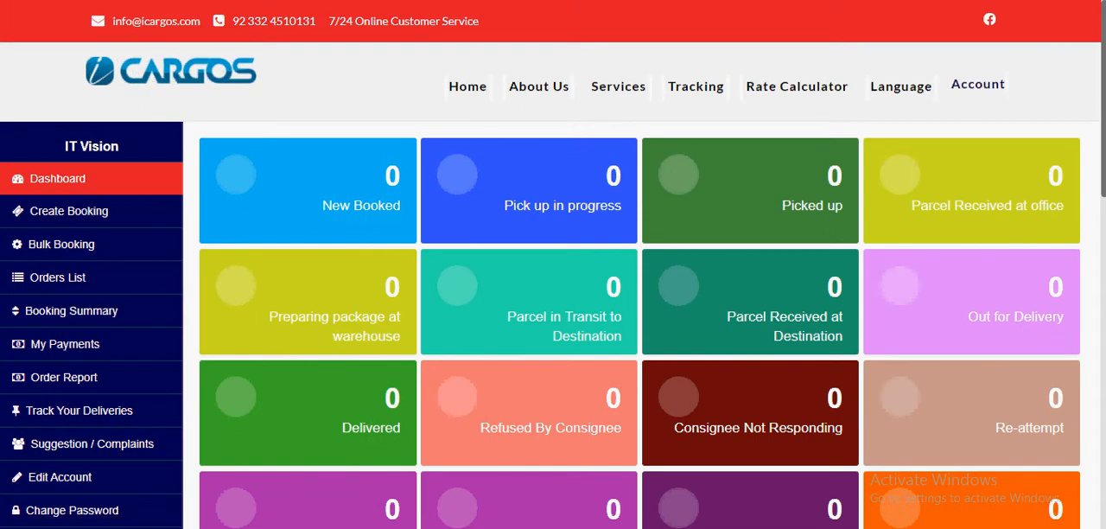
scroll(1088, 173, "down", 4)
scroll(1096, 178, "up", 3)
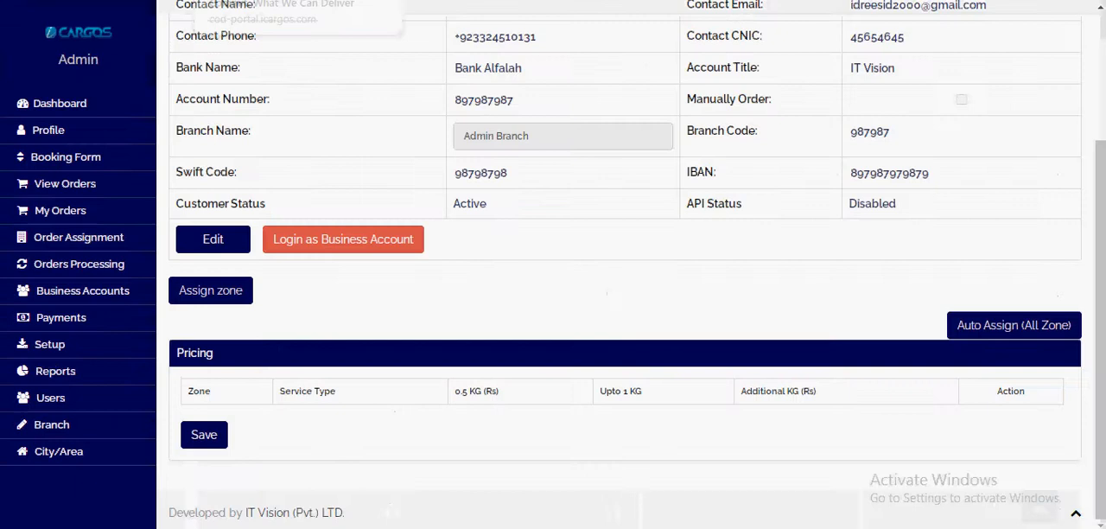
Step: Open the business account login again from the admin account details and examine all order status tiles on the dashboard
left_click(359, 242)
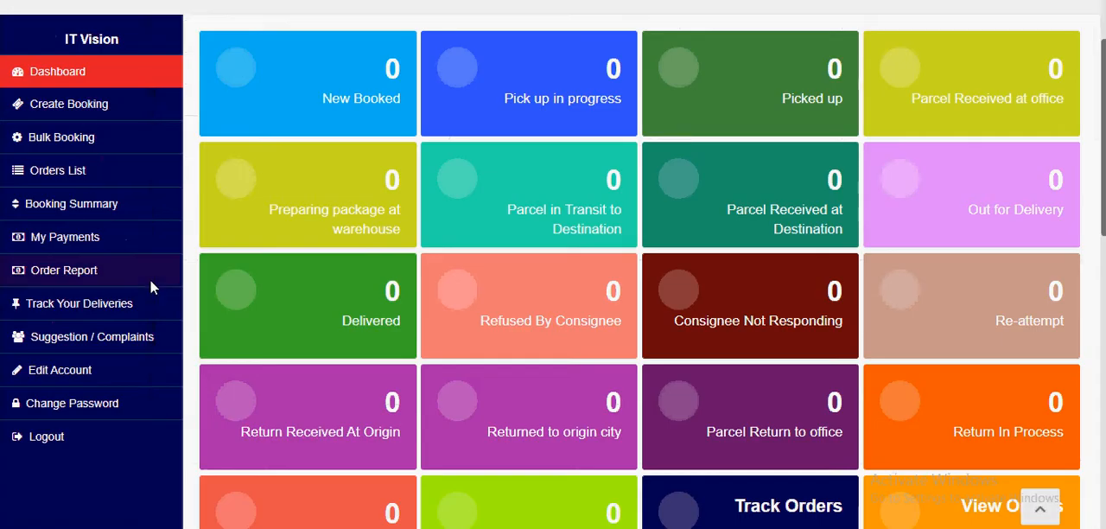
scroll(150, 280, "up", 2)
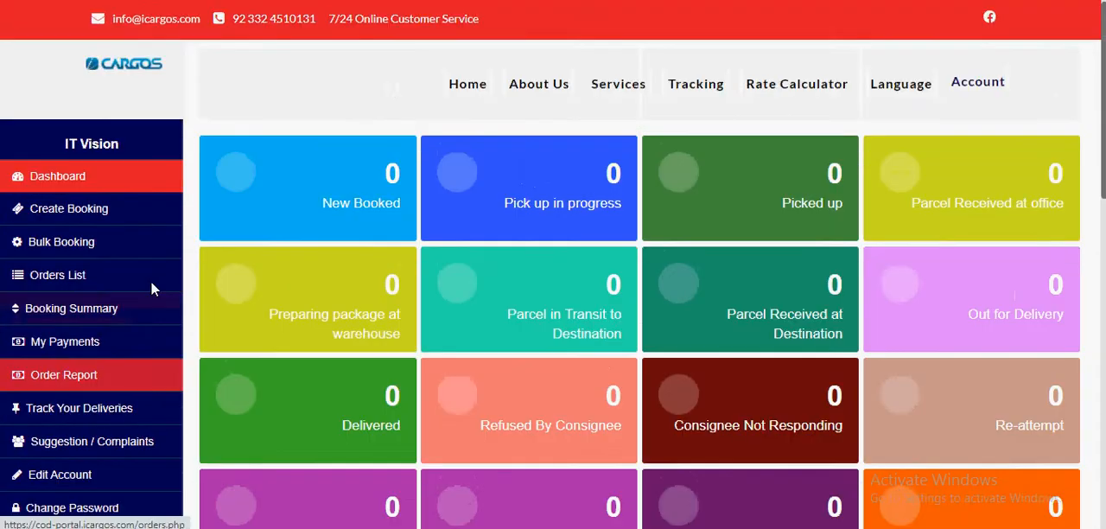
scroll(862, 281, "down", 4)
scroll(862, 281, "up", 3)
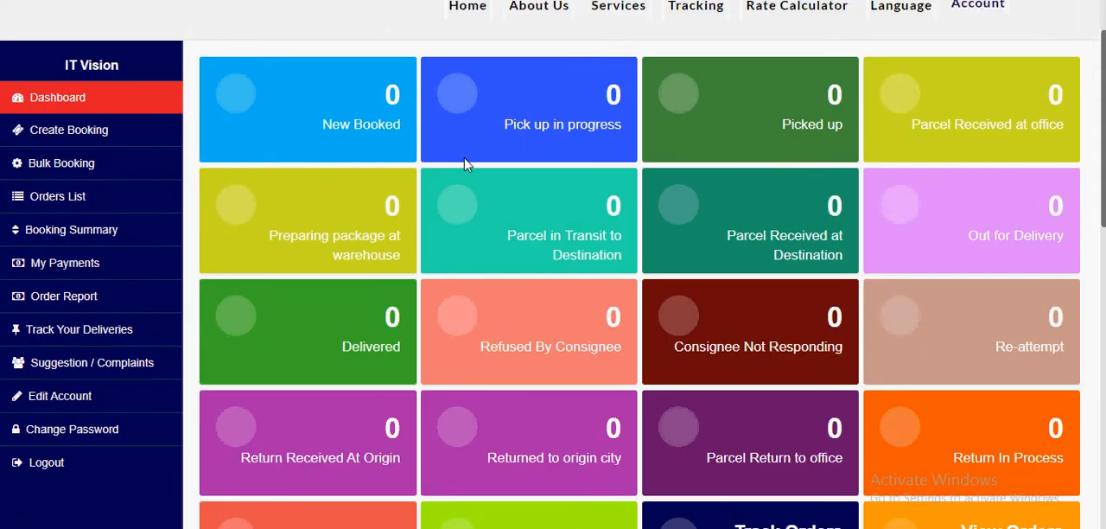
key("ctrl+a")
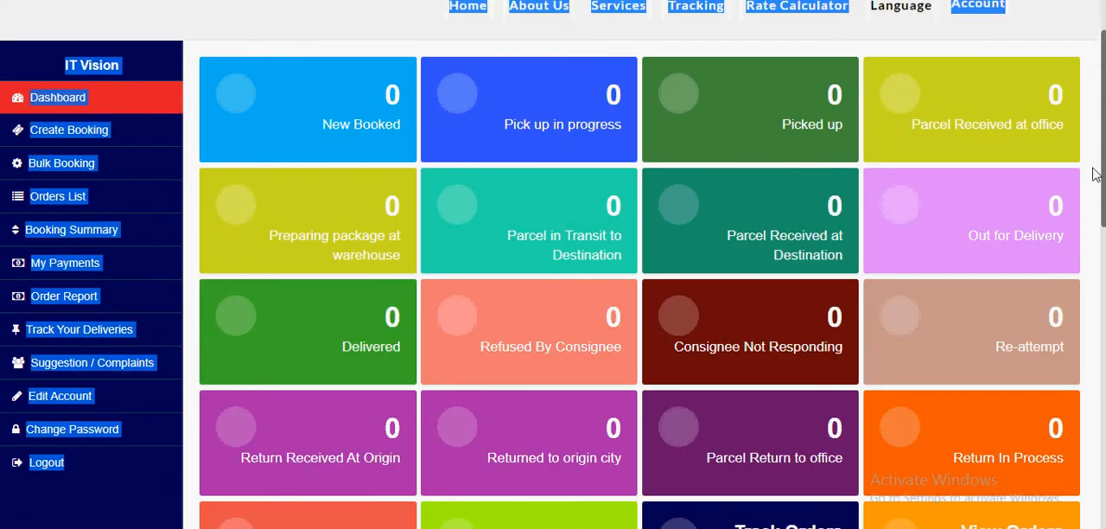
left_click_drag(1096, 171, 1081, 170)
left_click(895, 203)
scroll(893, 208, "down", 1)
scroll(395, 294, "down", 1)
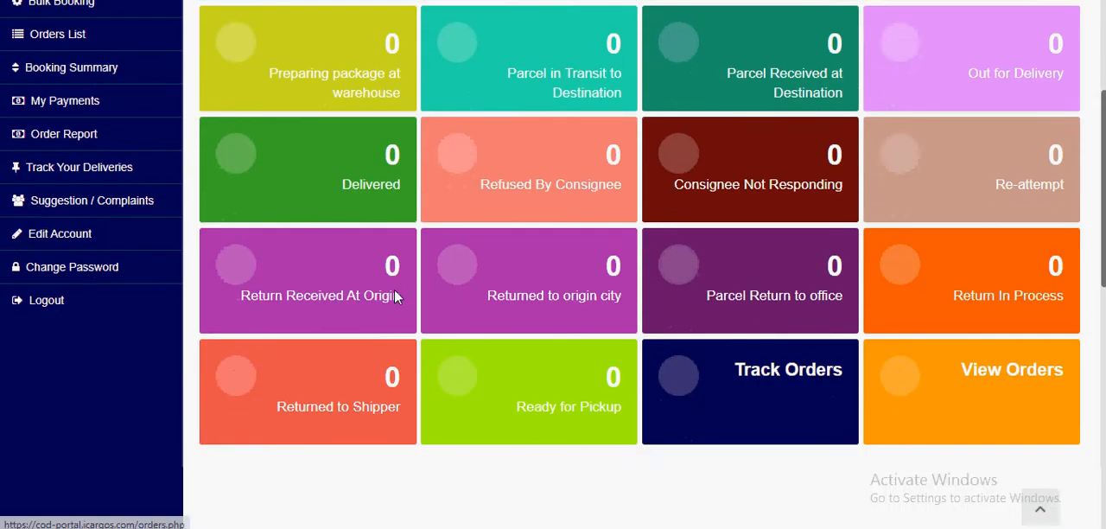
scroll(393, 296, "down", 1)
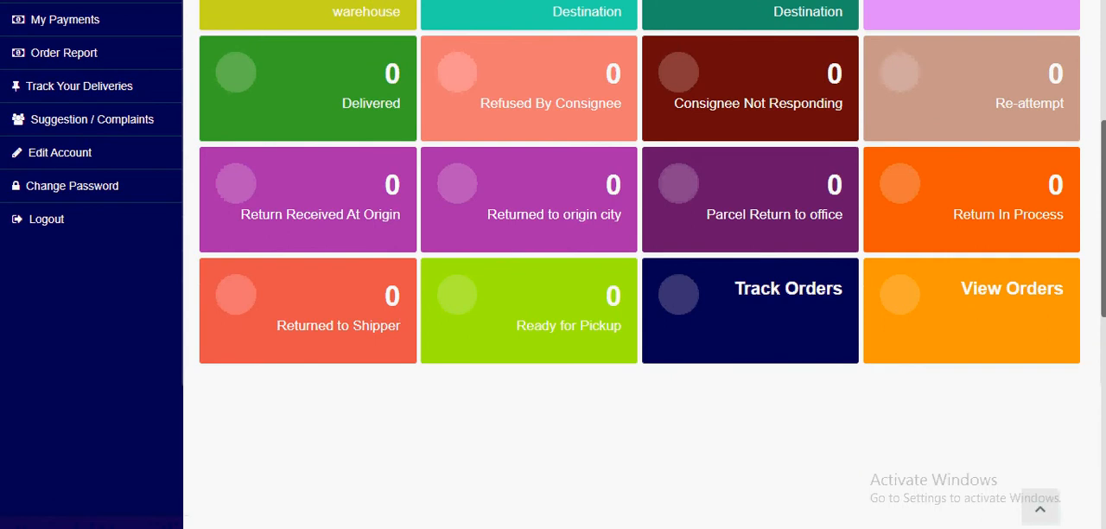
left_click_drag(1103, 288, 1101, 173)
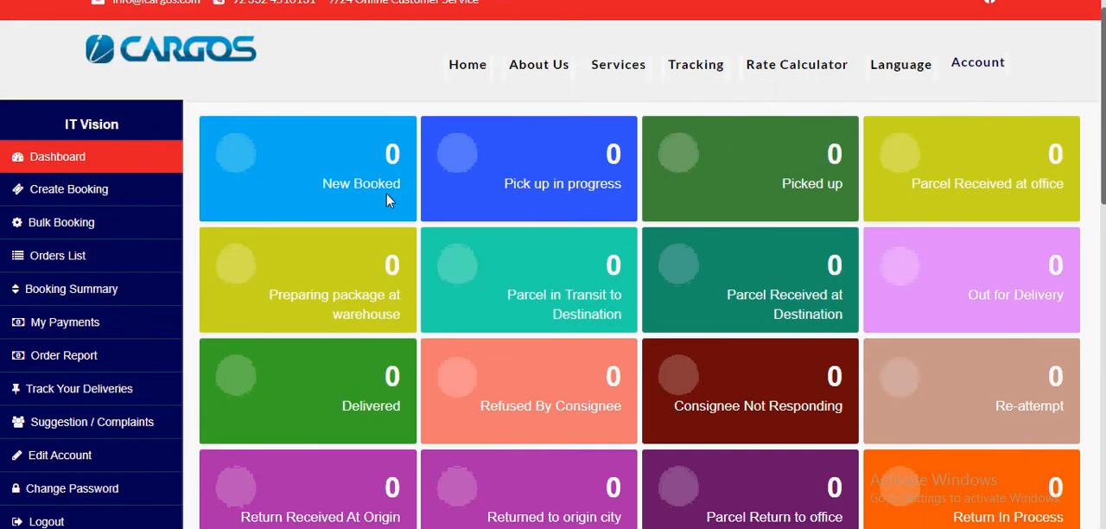
Step: Open the Create Booking form and check the choices offered for Service type, pickup City/Area and delivery City/Area
left_click(61, 193)
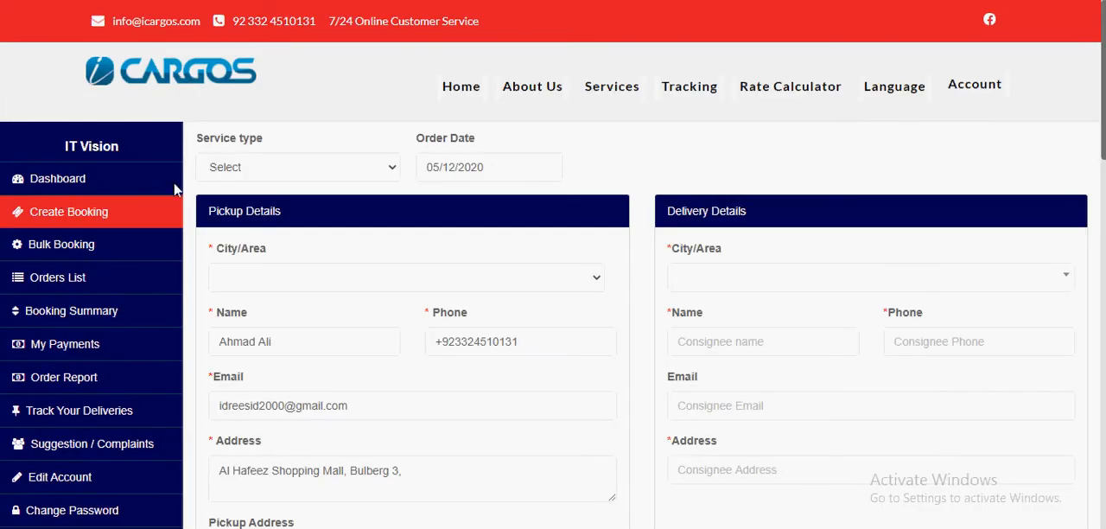
left_click(287, 171)
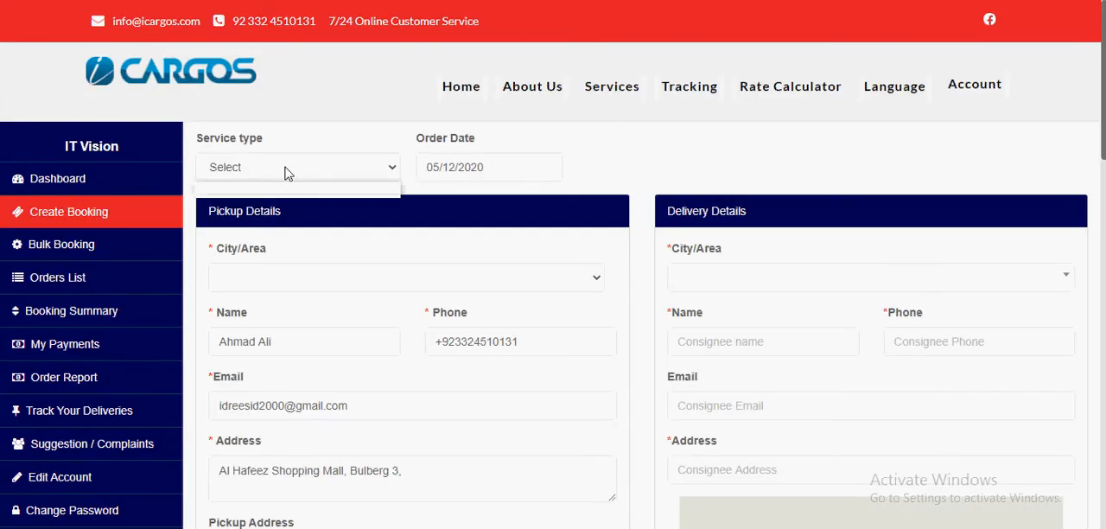
left_click(298, 278)
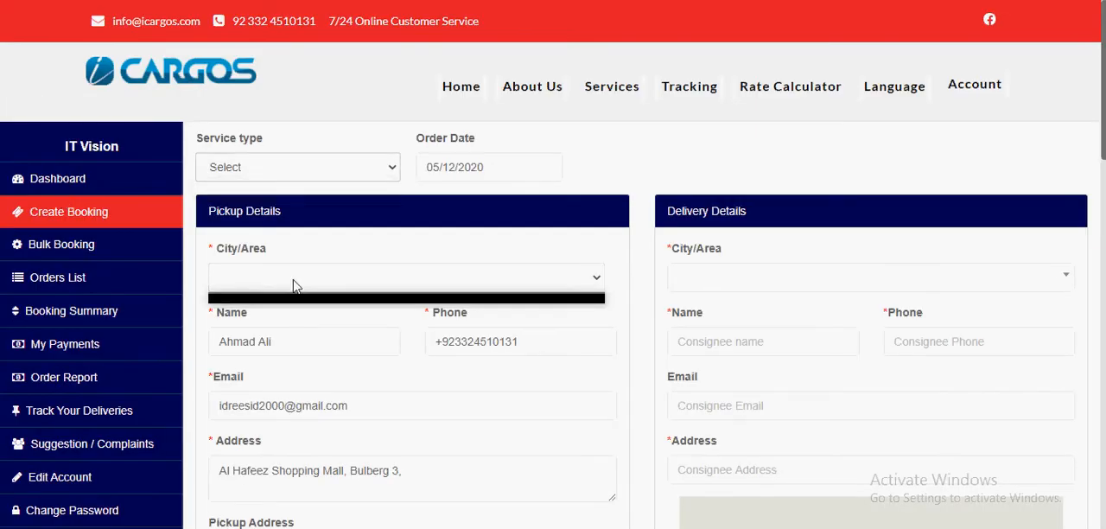
left_click(724, 286)
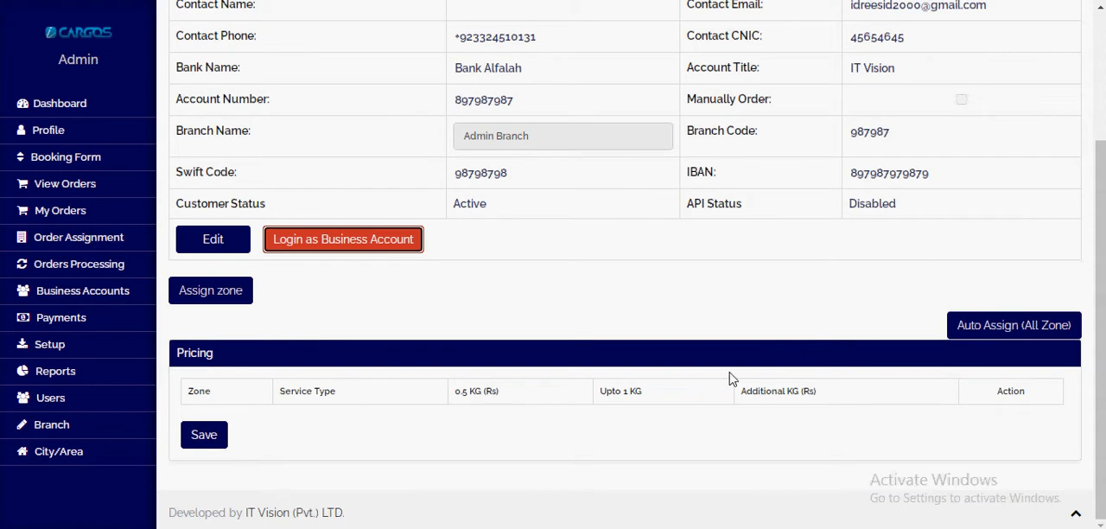
Step: Start a zone assignment for the IT Vision account in the admin portal, choose Same City COD and review its default prices
left_click(227, 302)
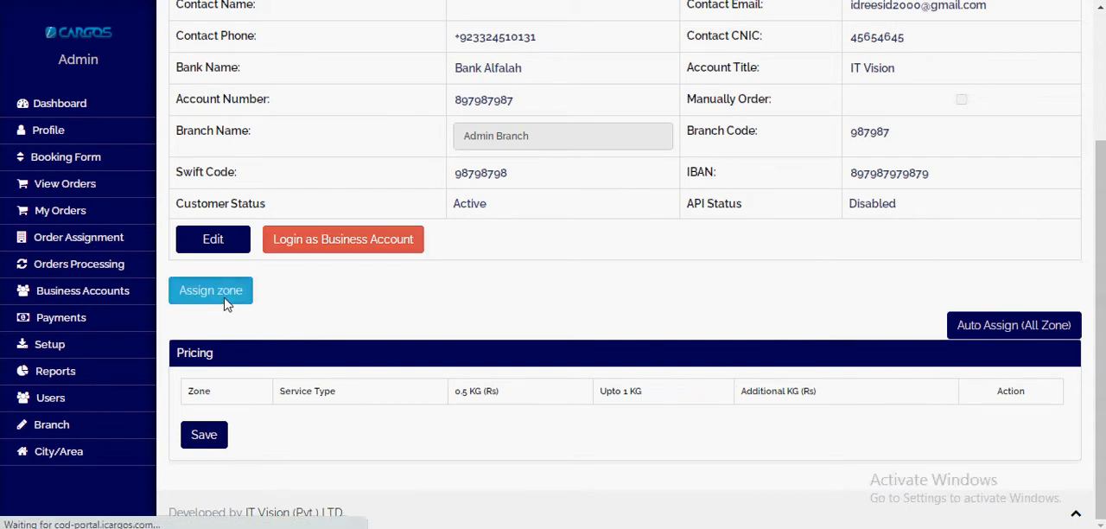
left_click(257, 143)
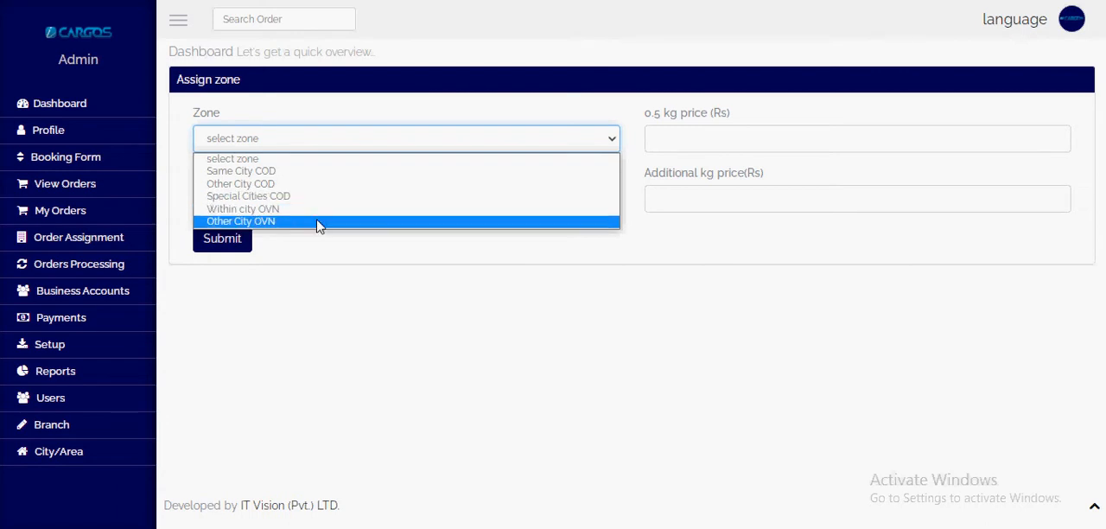
left_click(321, 172)
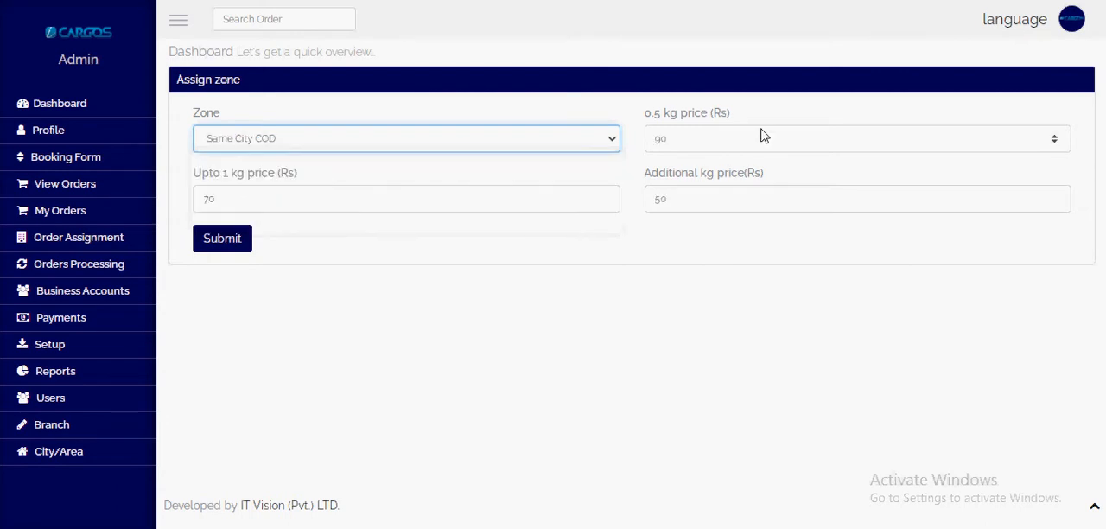
double_click(673, 145)
left_click(691, 205)
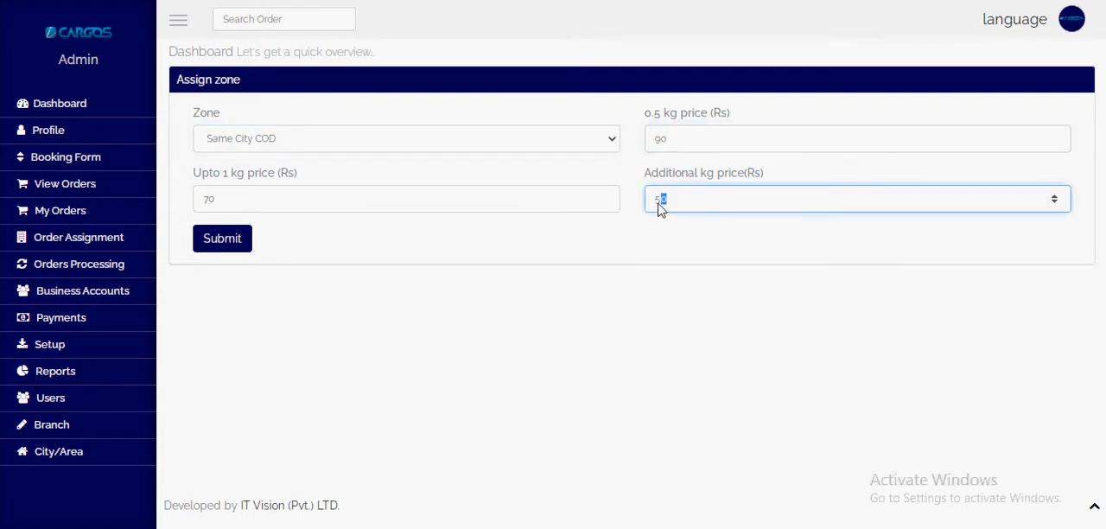
left_click(401, 206)
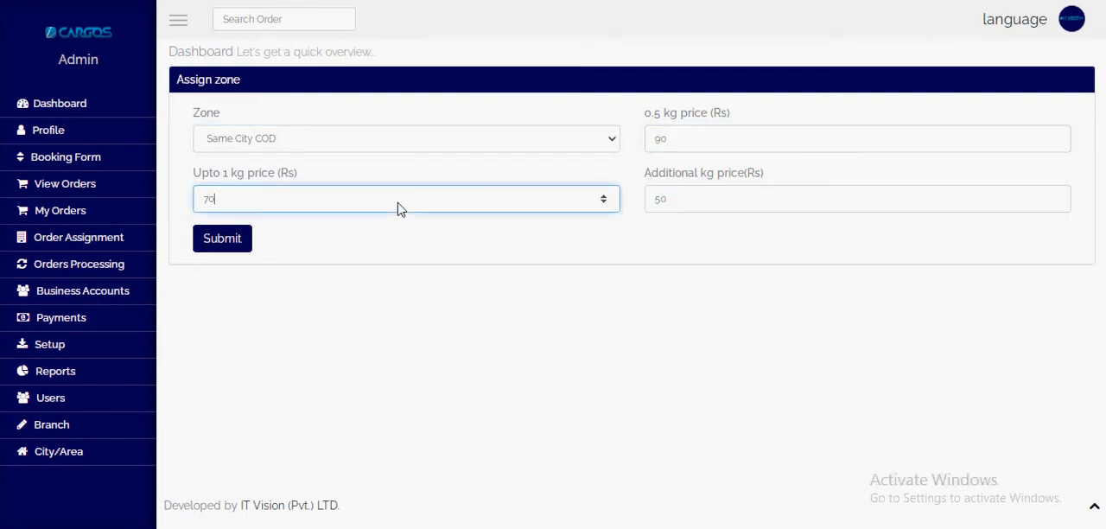
Step: Set the zone's 0.5 kg price to 85, upto 1 kg price to 65 and additional kg price to 45, and submit
left_click_drag(647, 113, 727, 119)
double_click(661, 147)
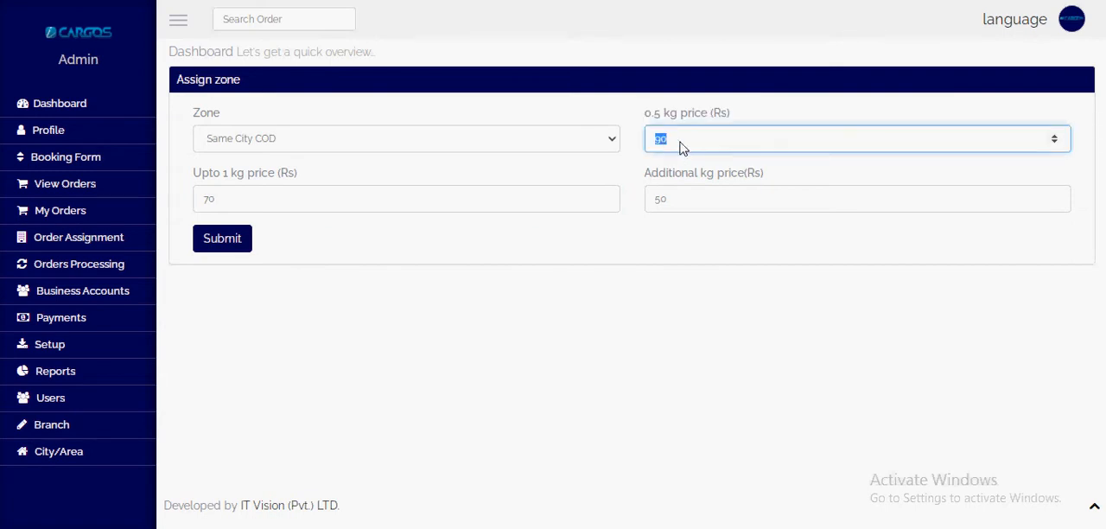
type("85")
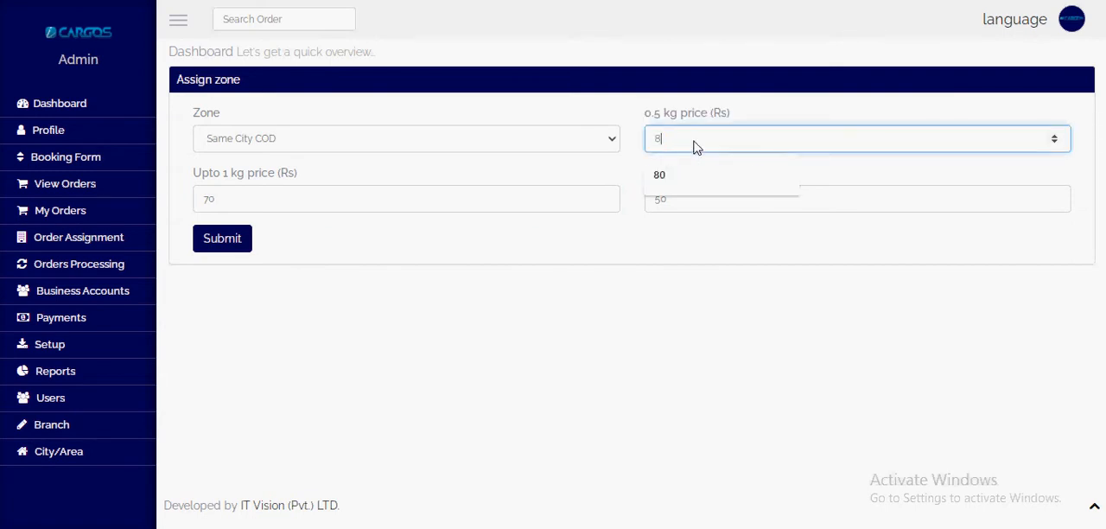
double_click(207, 201)
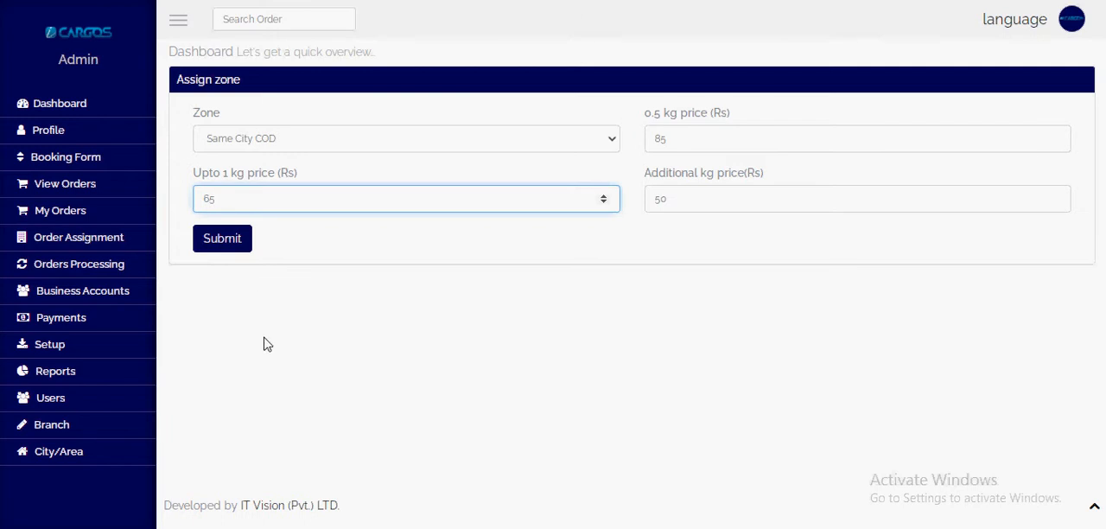
double_click(656, 199)
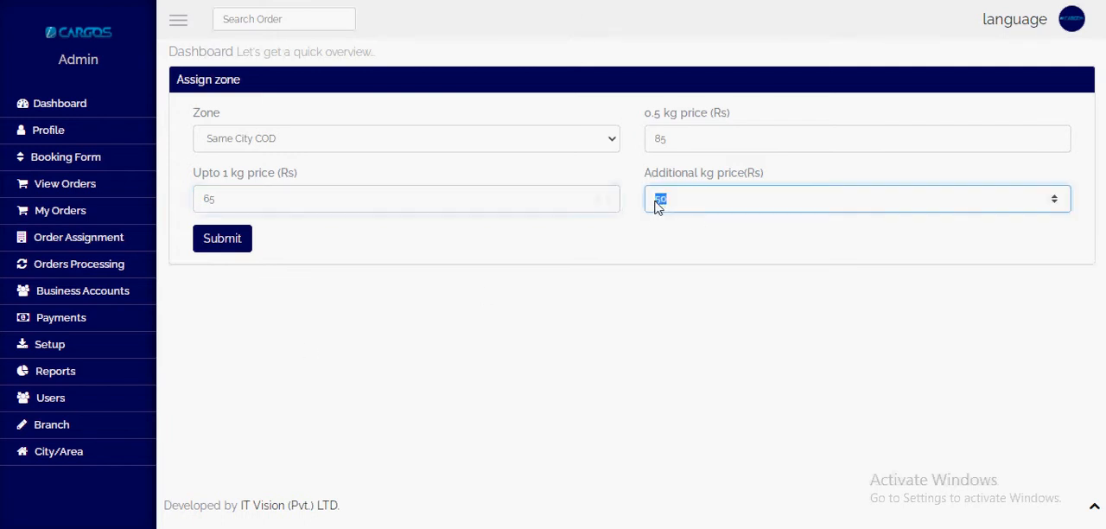
type("45")
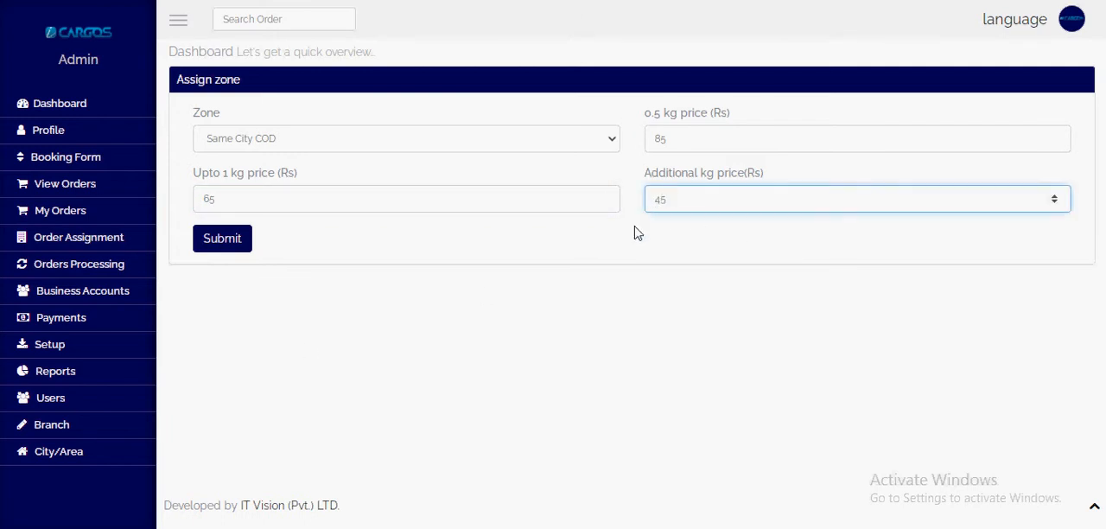
left_click(231, 248)
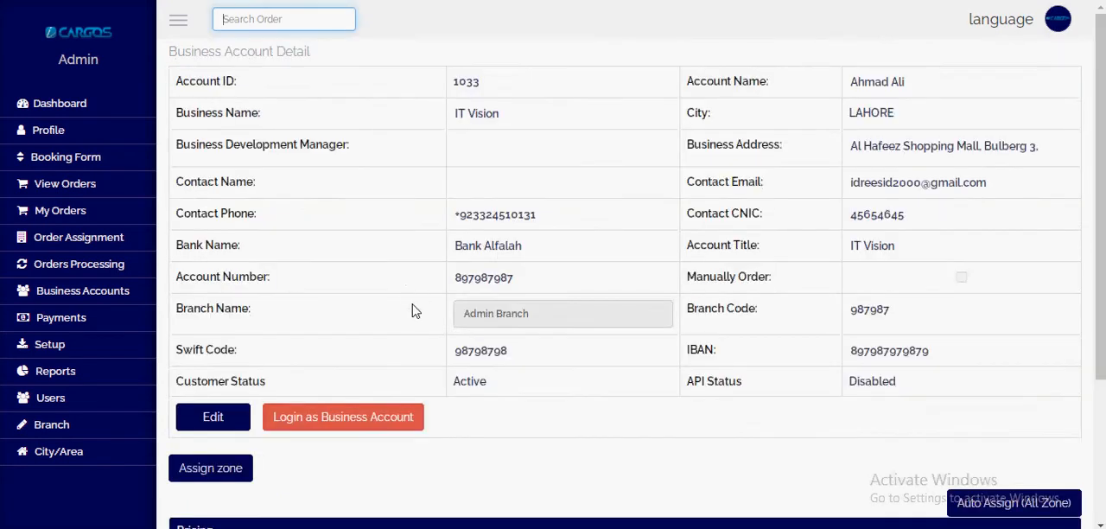
Step: Open the business account login from the admin account details, start a new booking and choose Cash On Delivery as service type
scroll(412, 308, "down", 3)
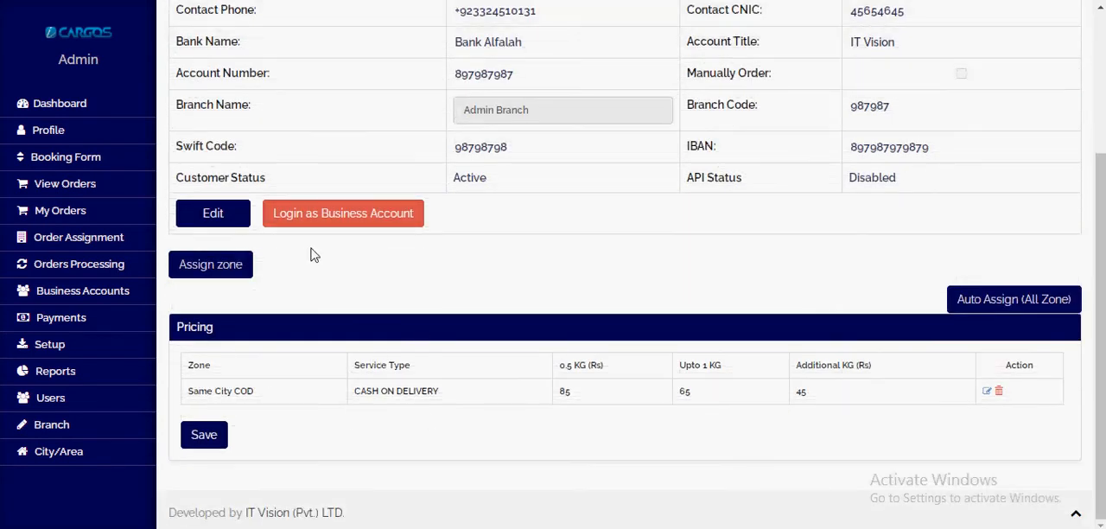
left_click(343, 213)
left_click(84, 221)
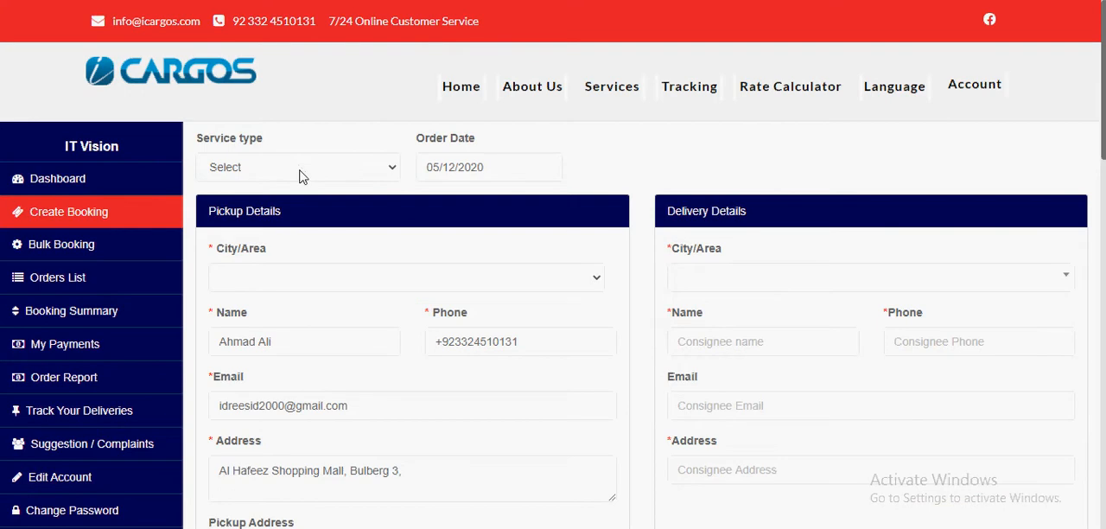
left_click(302, 171)
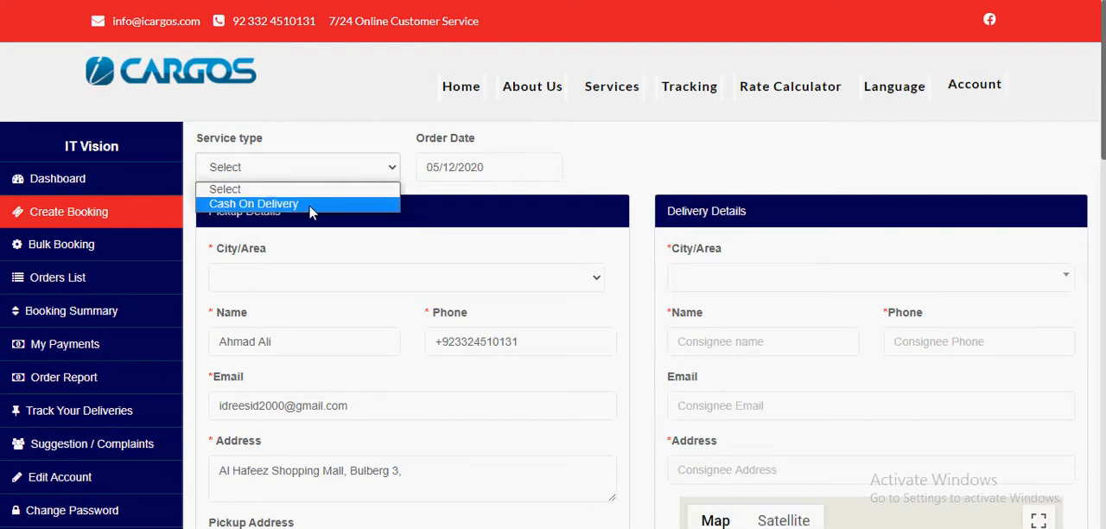
left_click(308, 204)
Step: Compare the cities offered for pickup City/Area and delivery City/Area in the Cash On Delivery booking
scroll(309, 204, "down", 1)
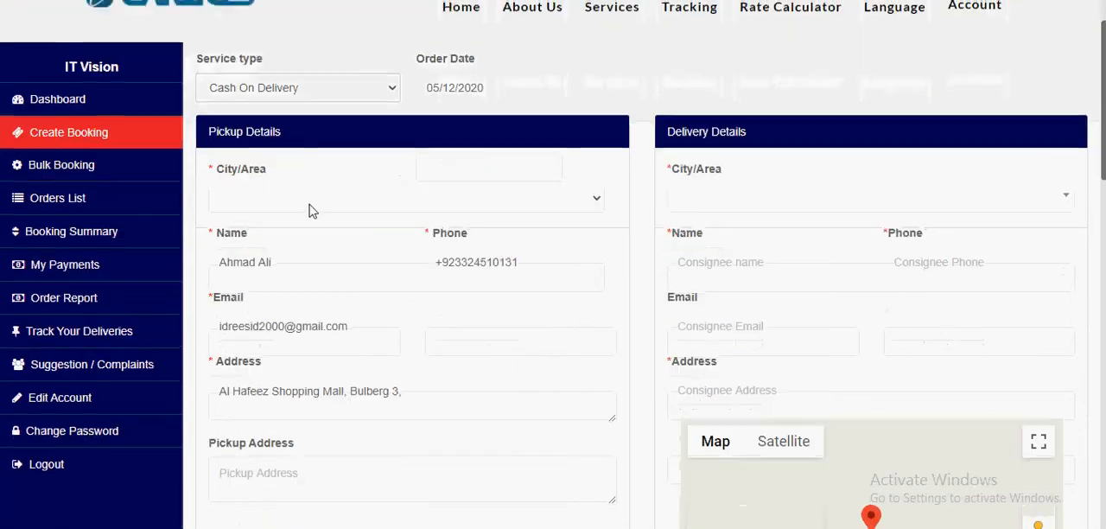
scroll(443, 214, "down", 1)
scroll(442, 214, "down", 1)
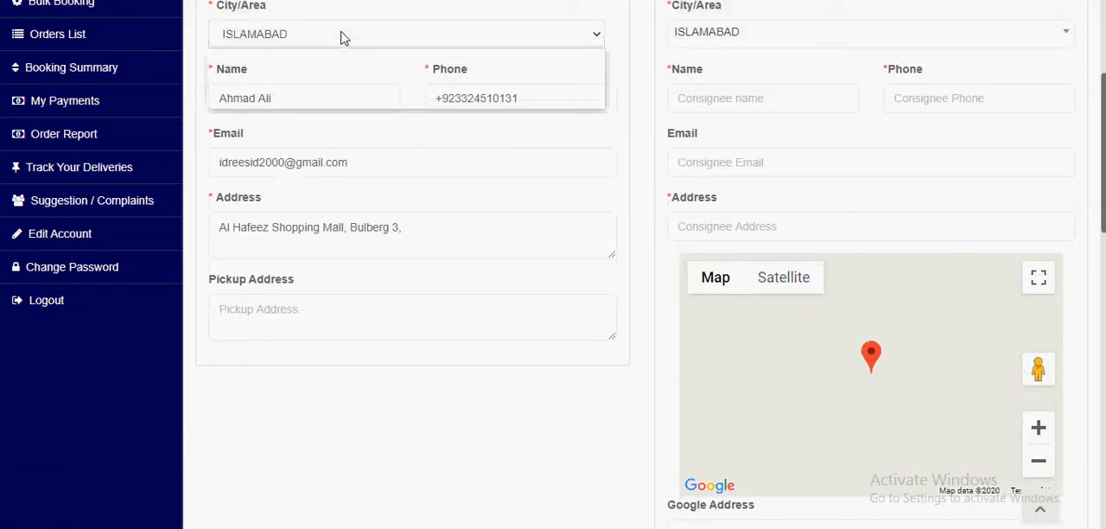
scroll(326, 112, "up", 1)
left_click(308, 115)
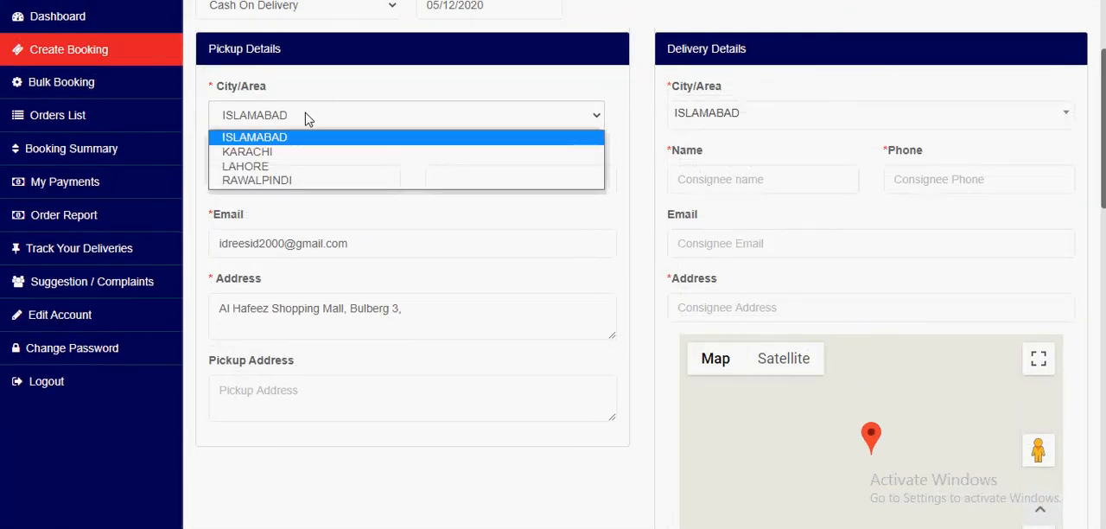
left_click(735, 118)
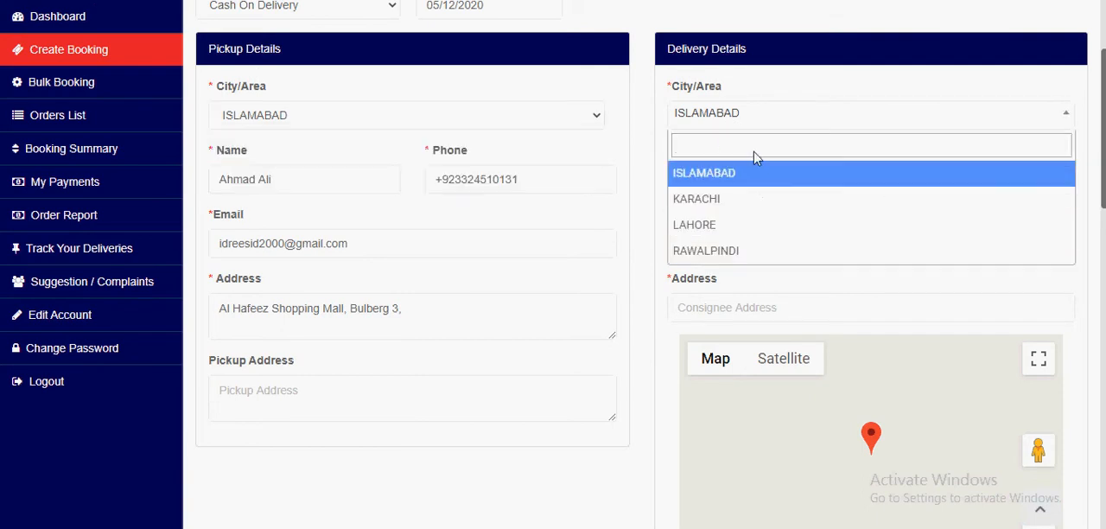
left_click(730, 52)
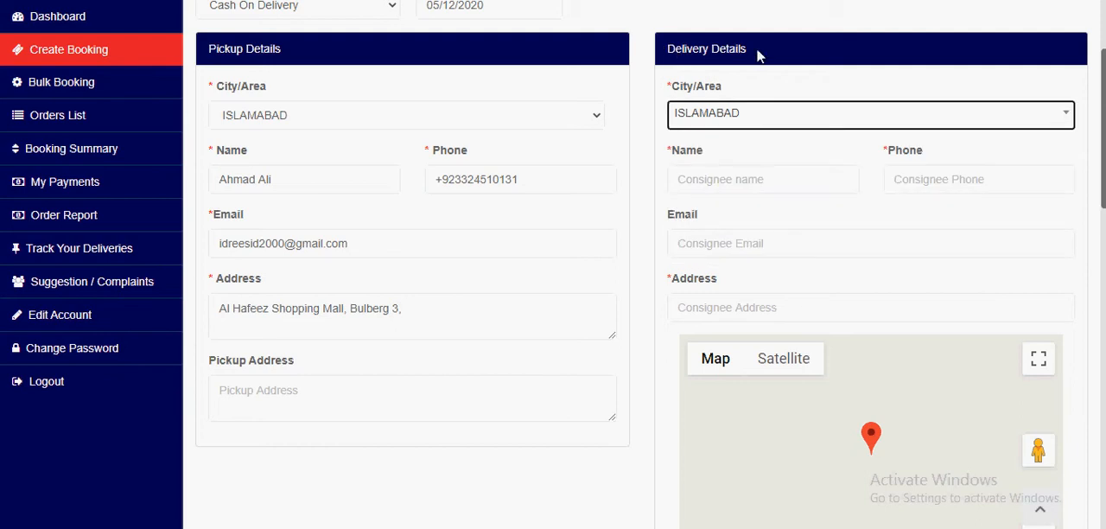
left_click(714, 120)
left_click(338, 124)
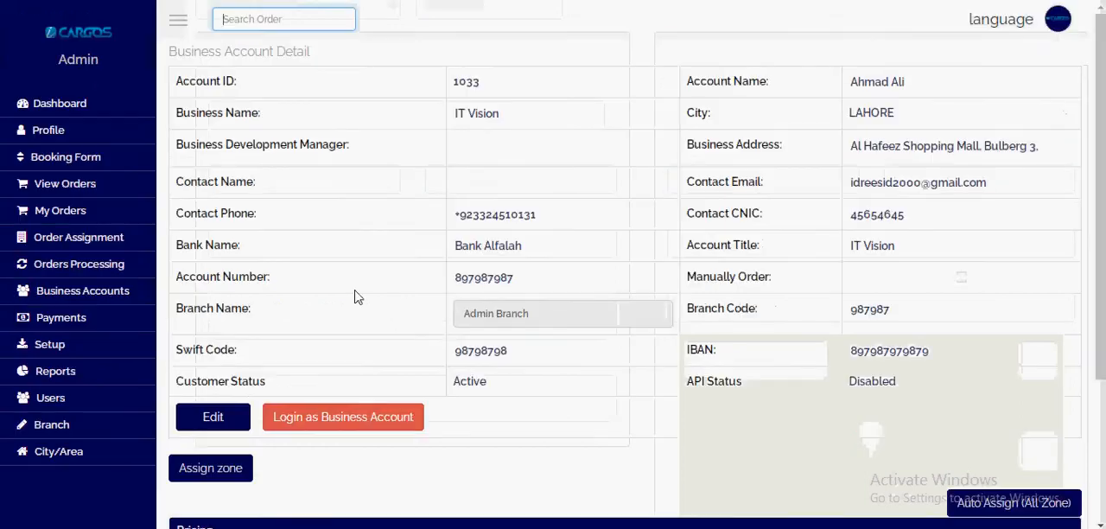
scroll(354, 296, "down", 3)
left_click_drag(187, 391, 328, 401)
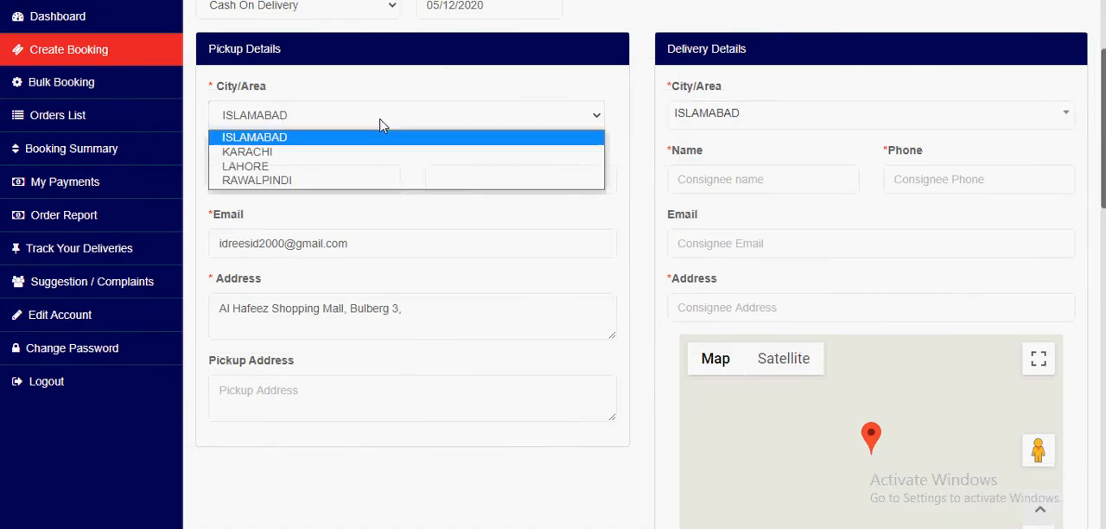
left_click(805, 118)
left_click(806, 118)
left_click(316, 126)
left_click(442, 127)
left_click(670, 114)
left_click(490, 119)
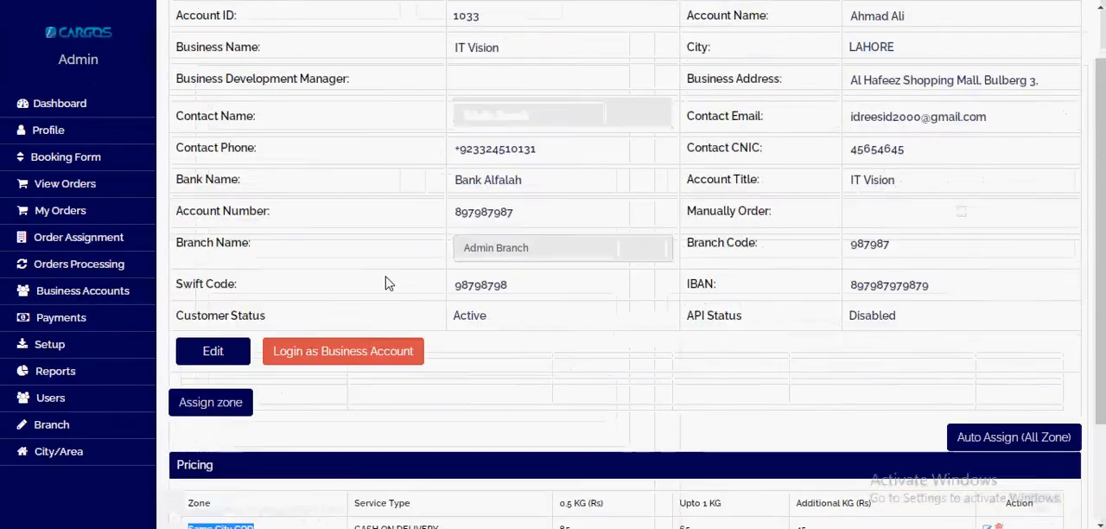
Step: Assign the Other City COD zone to the IT Vision account in the admin portal with an additional kg price of 110
left_click(205, 273)
left_click(205, 273)
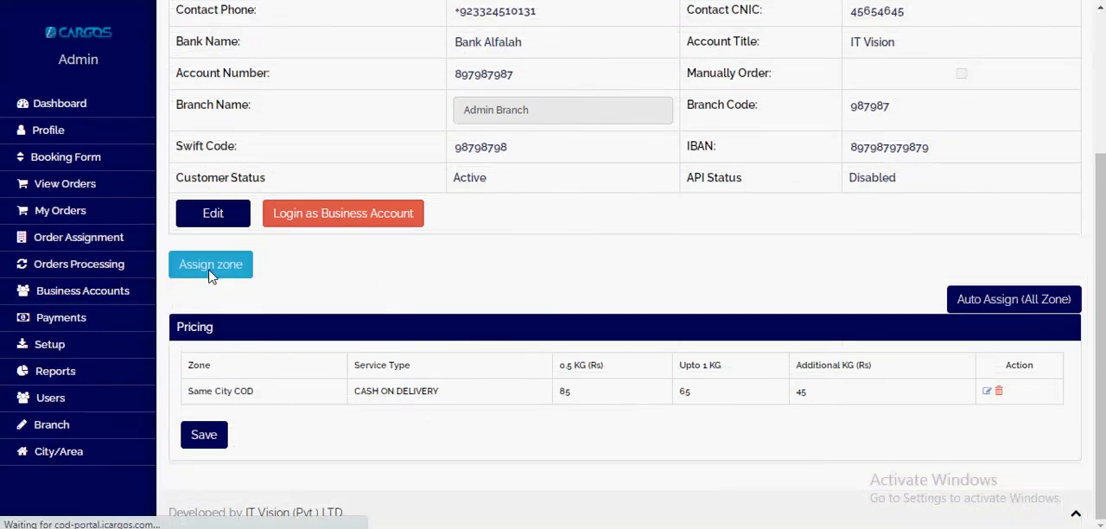
left_click(389, 145)
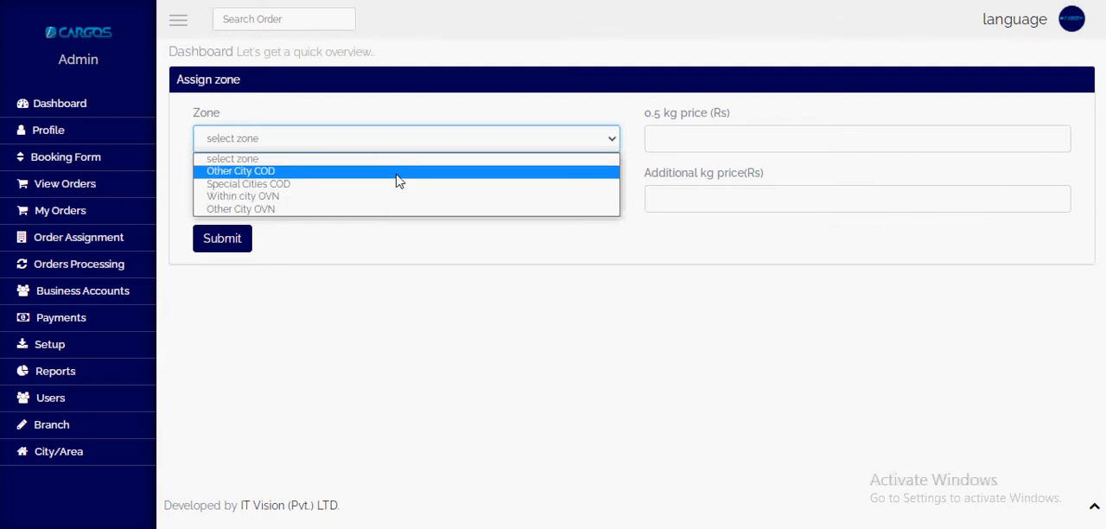
left_click(399, 171)
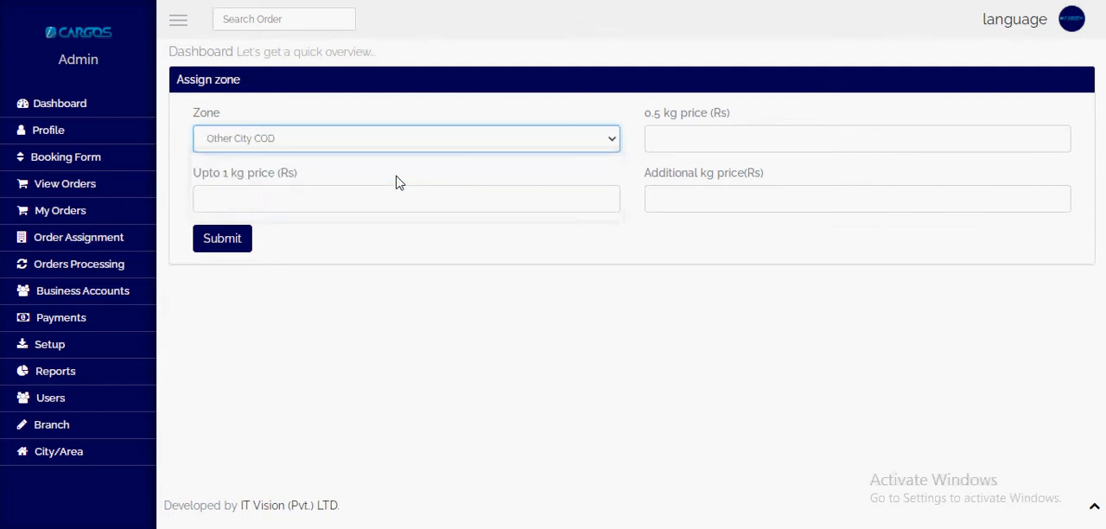
left_click_drag(660, 147, 654, 139)
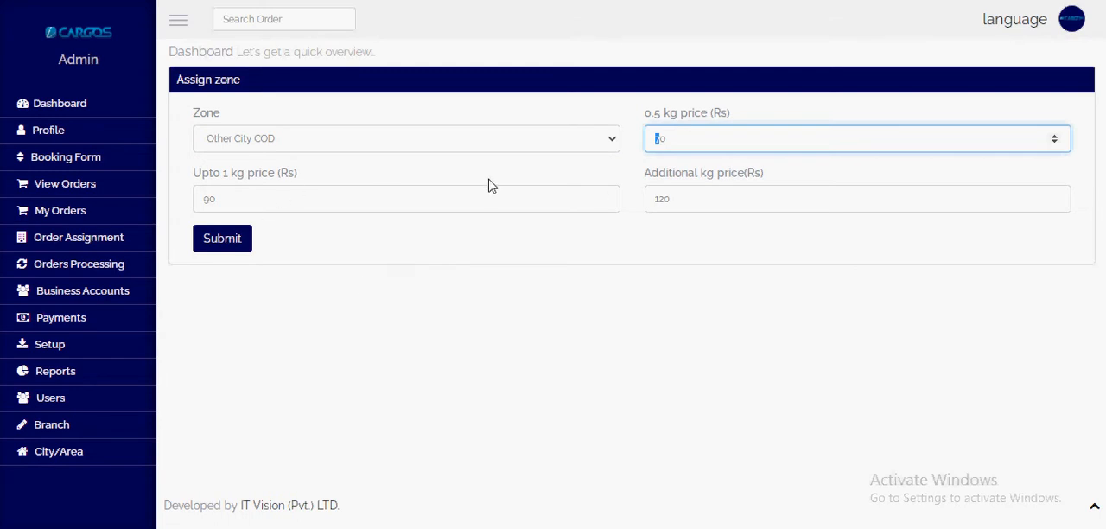
left_click(642, 127)
left_click_drag(642, 127, 676, 116)
left_click_drag(674, 213, 637, 212)
type("110")
left_click(226, 245)
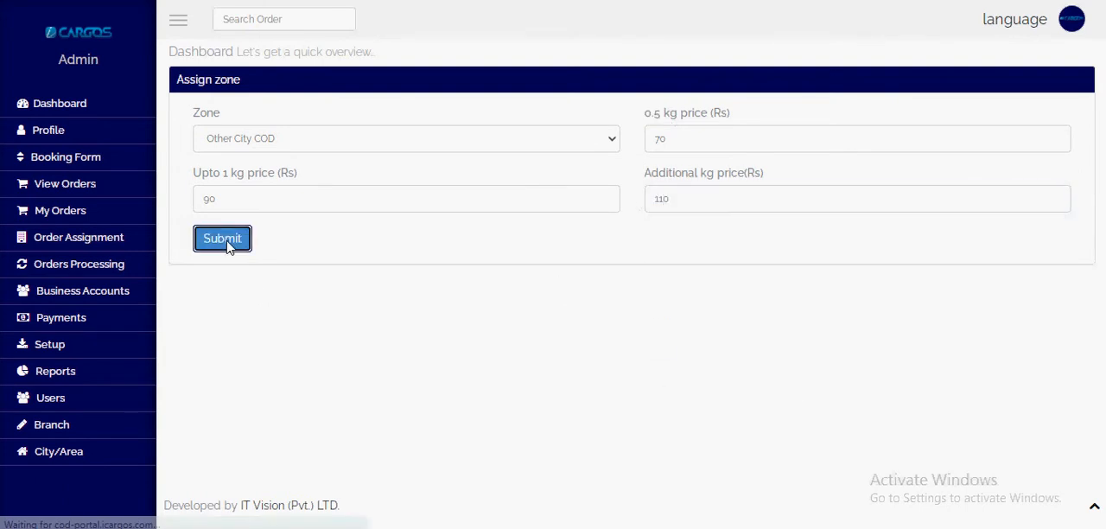
Step: Auto-assign all zones to the IT Vision account, confirm the assignment and review the pricing table
scroll(532, 325, "down", 3)
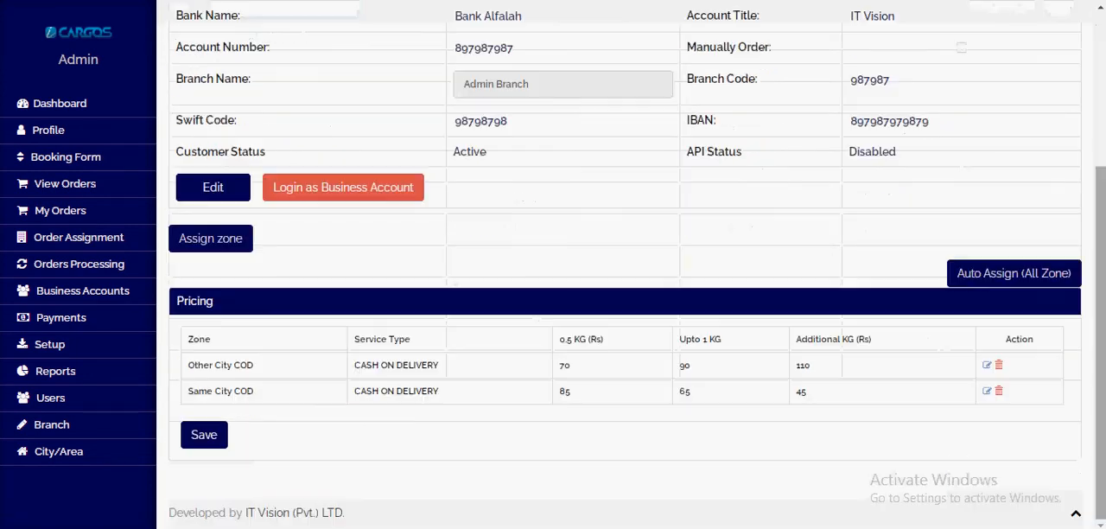
left_click(997, 278)
left_click(632, 79)
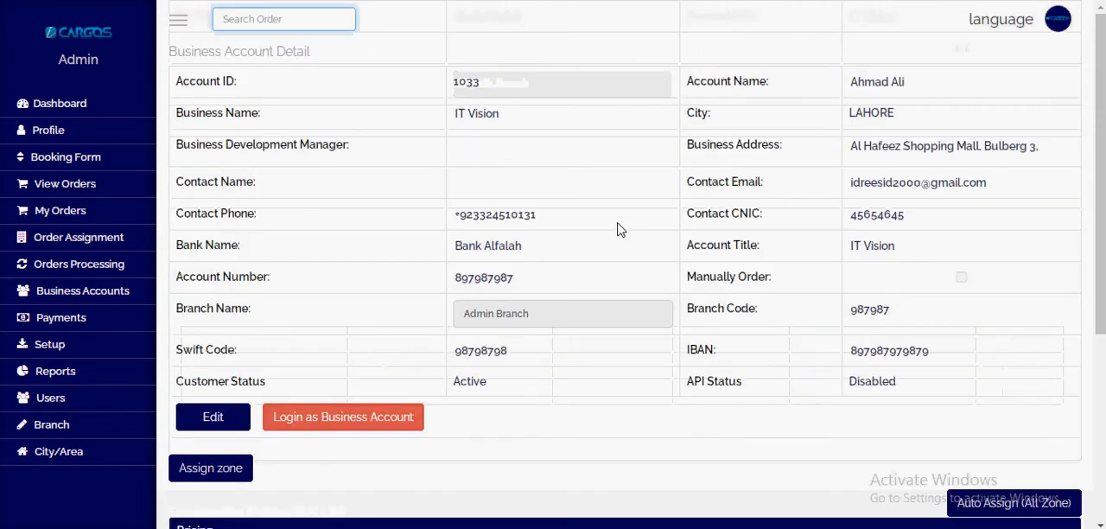
scroll(623, 231, "down", 4)
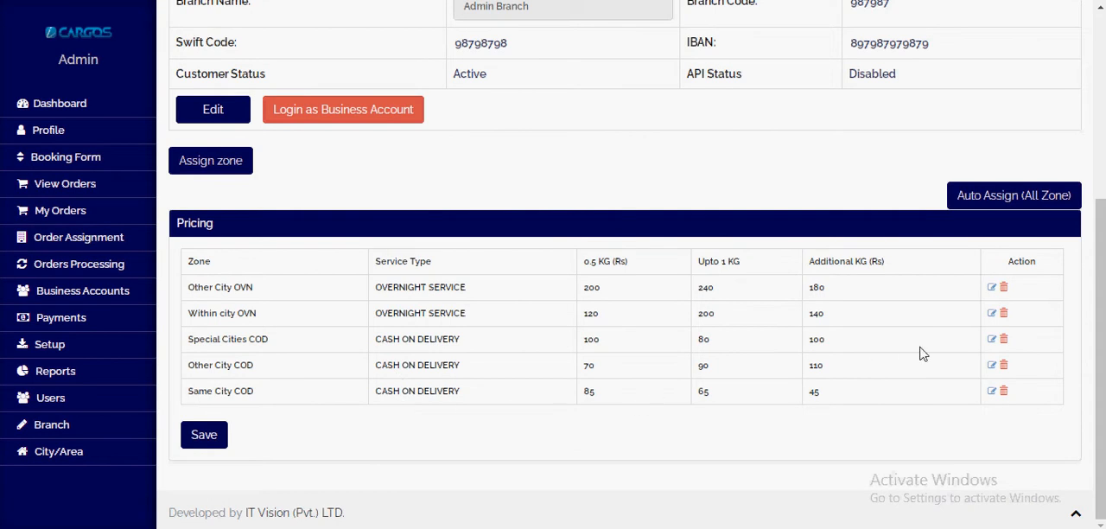
Step: Set the additional kg price of the Other City OVN zone to 176 and update its pricing
left_click(991, 288)
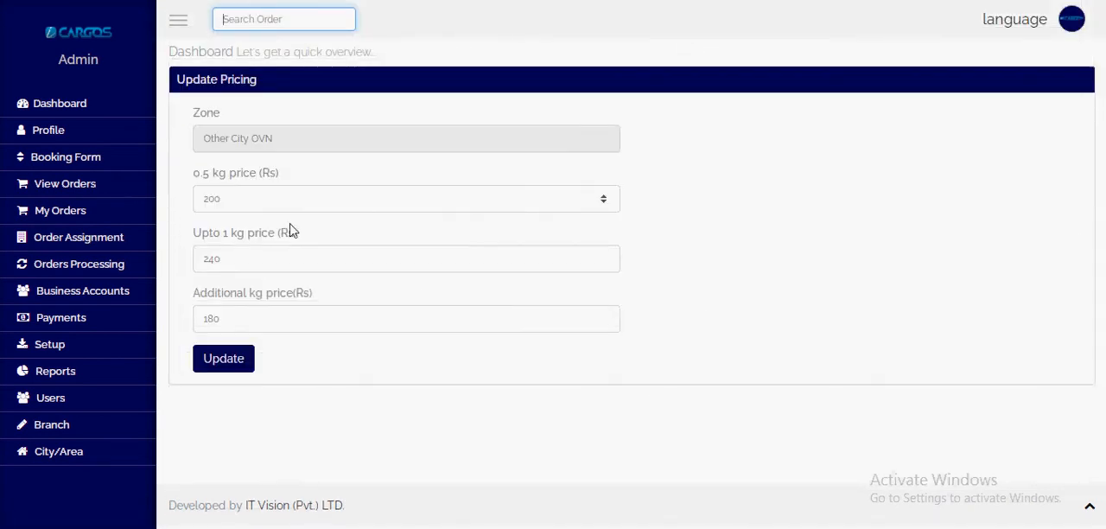
left_click_drag(229, 320, 185, 321)
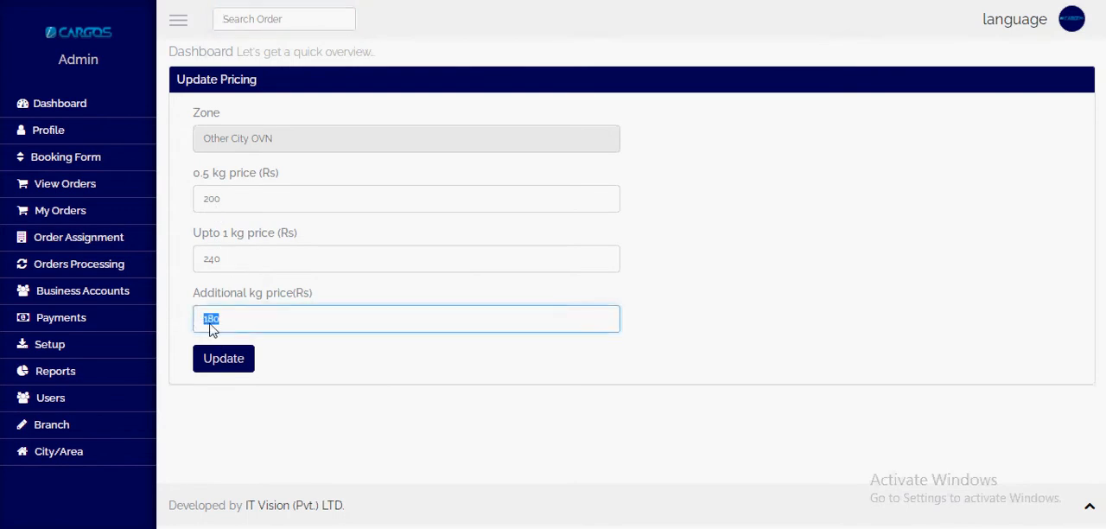
type("150")
key("Tab")
key("Return")
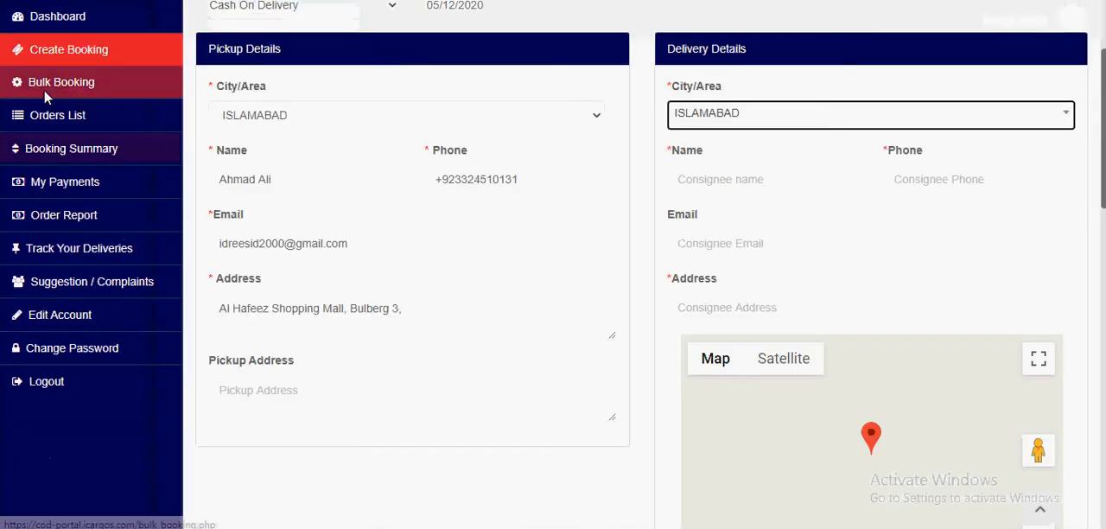
Step: Reopen the Create Booking form in the customer portal, check the service types offered and choose Cash On Delivery
scroll(45, 92, "up", 2)
left_click(104, 213)
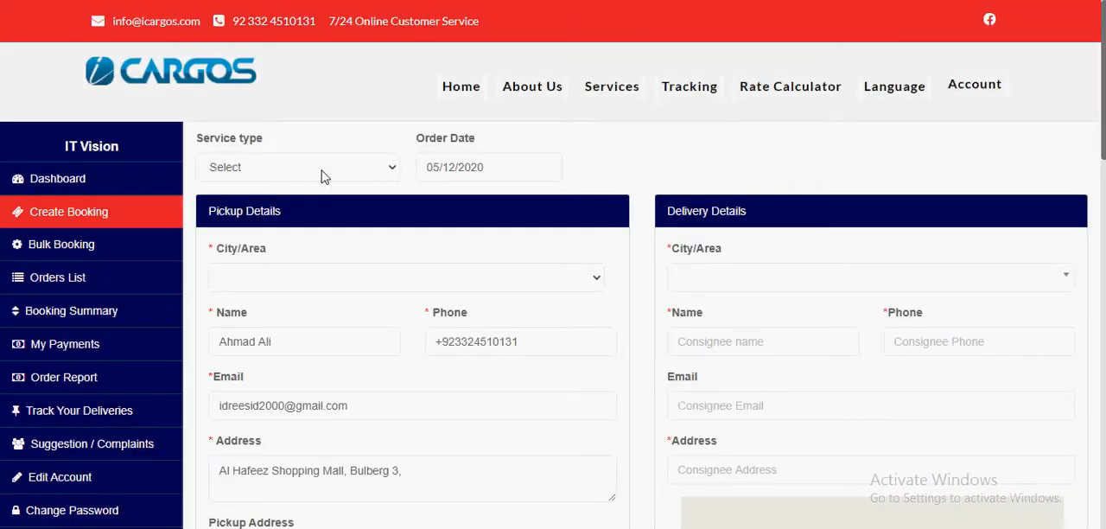
left_click(321, 175)
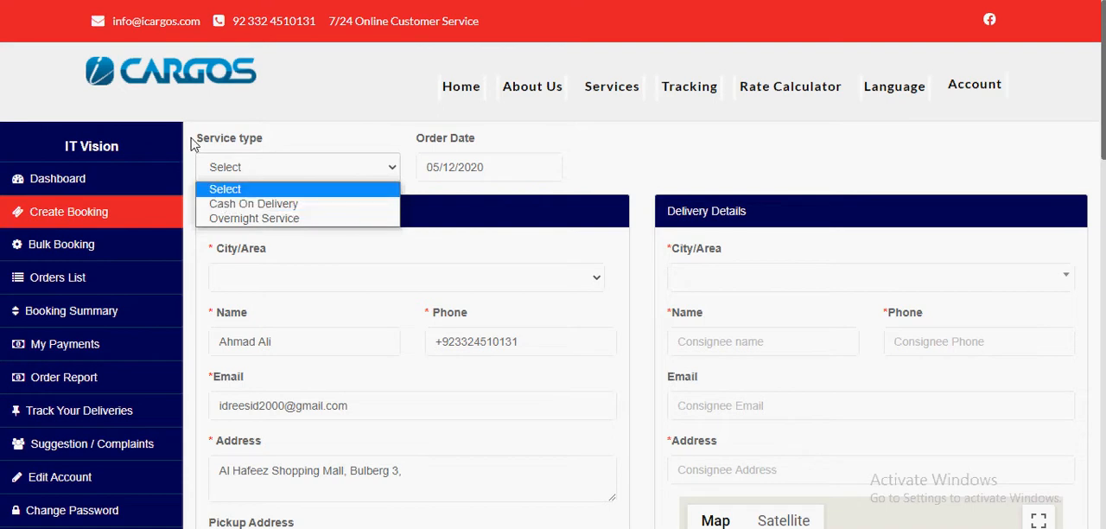
left_click(437, 223)
left_click(307, 173)
left_click(296, 203)
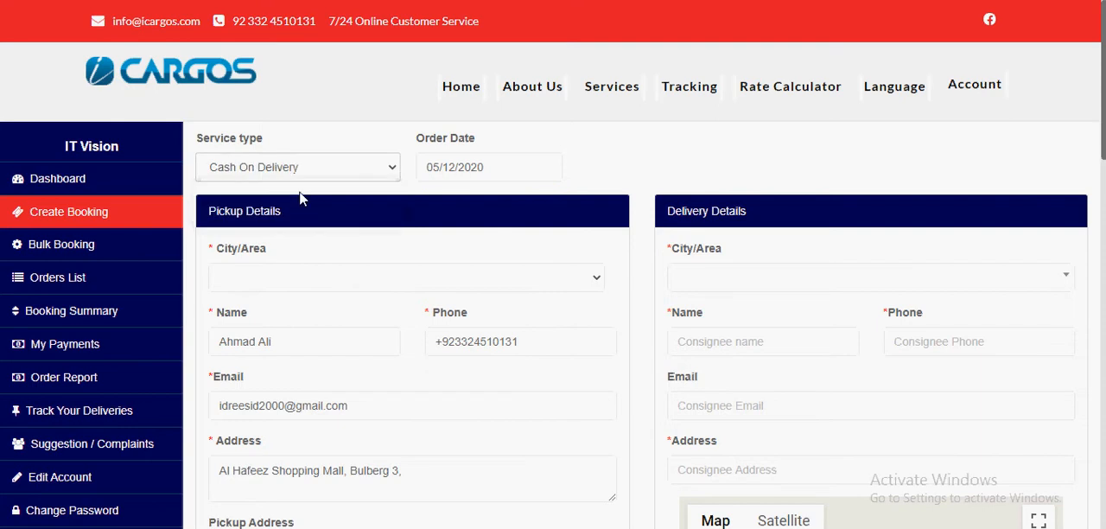
scroll(303, 172, "down", 1)
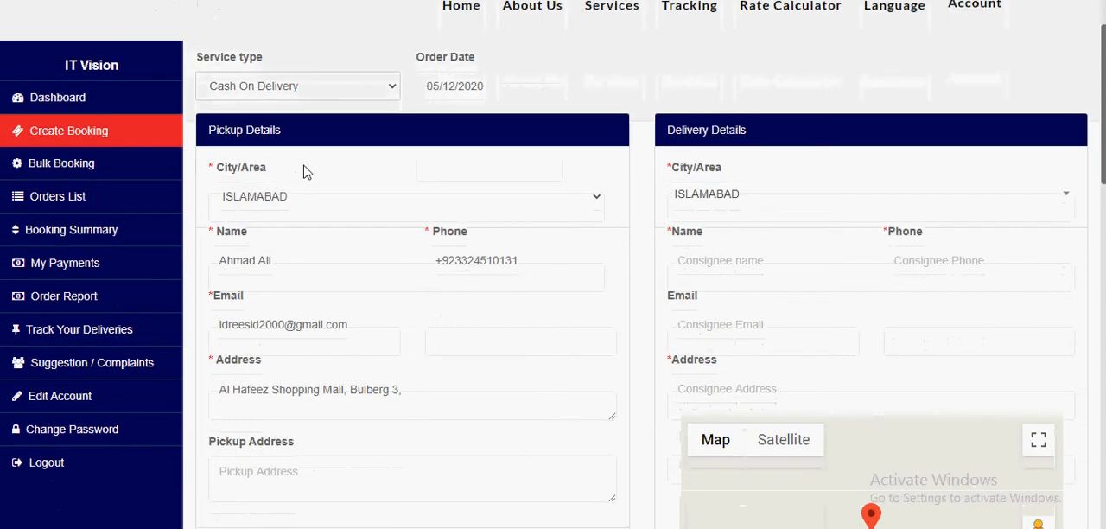
left_click(313, 93)
left_click(434, 136)
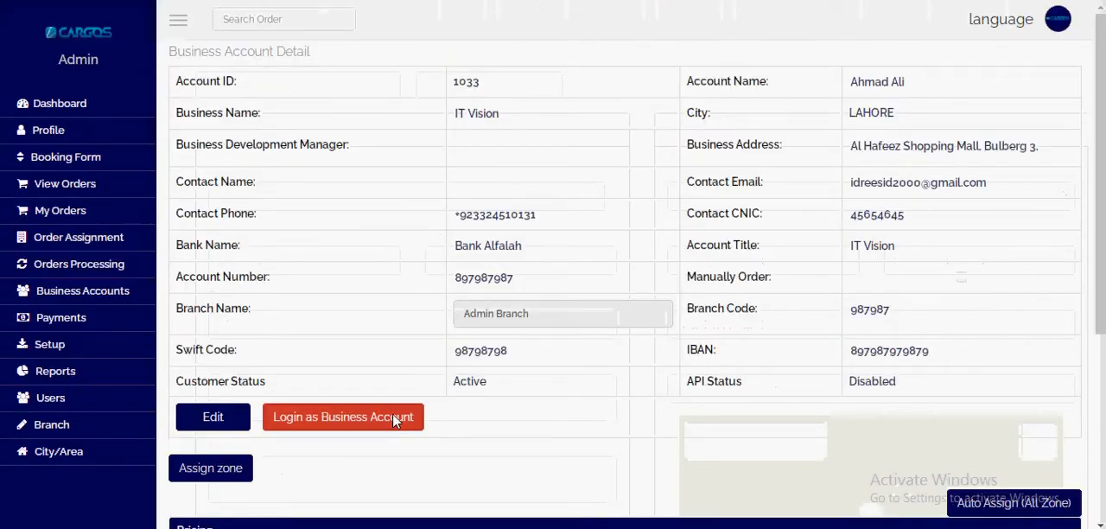
Step: Examine the service type of each assigned zone in the account's pricing table in the admin portal
scroll(400, 410, "down", 4)
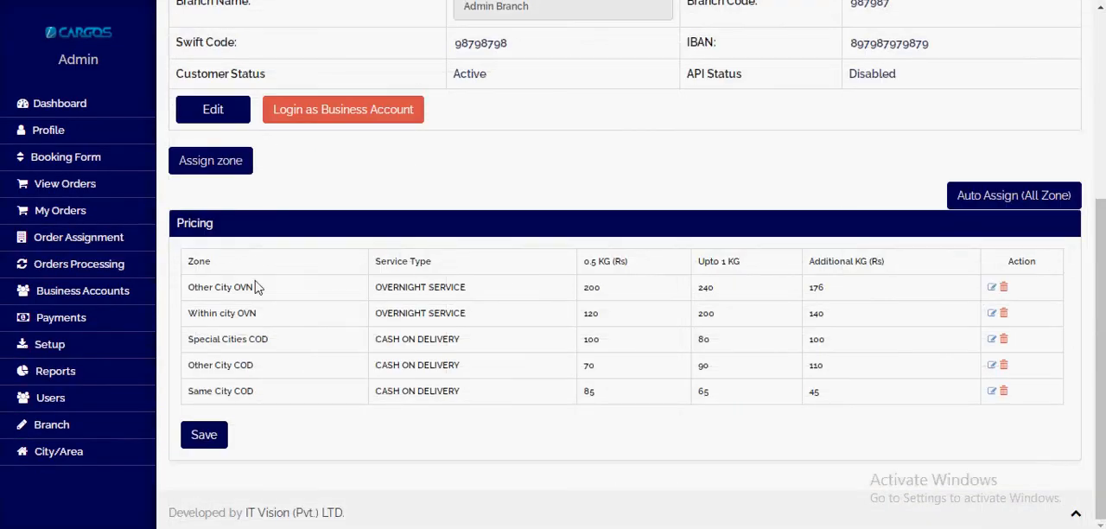
left_click_drag(371, 292, 480, 291)
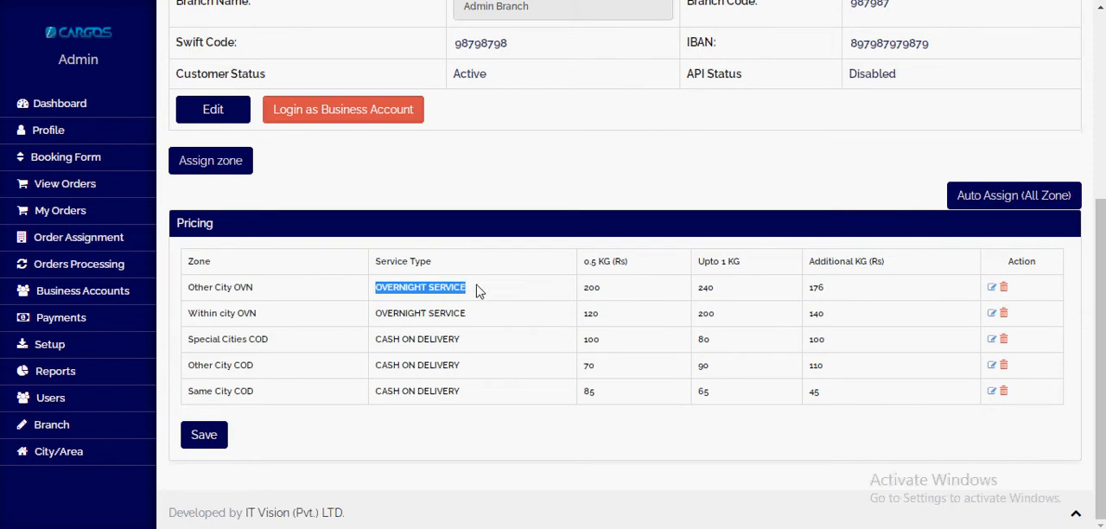
left_click_drag(373, 316, 480, 317)
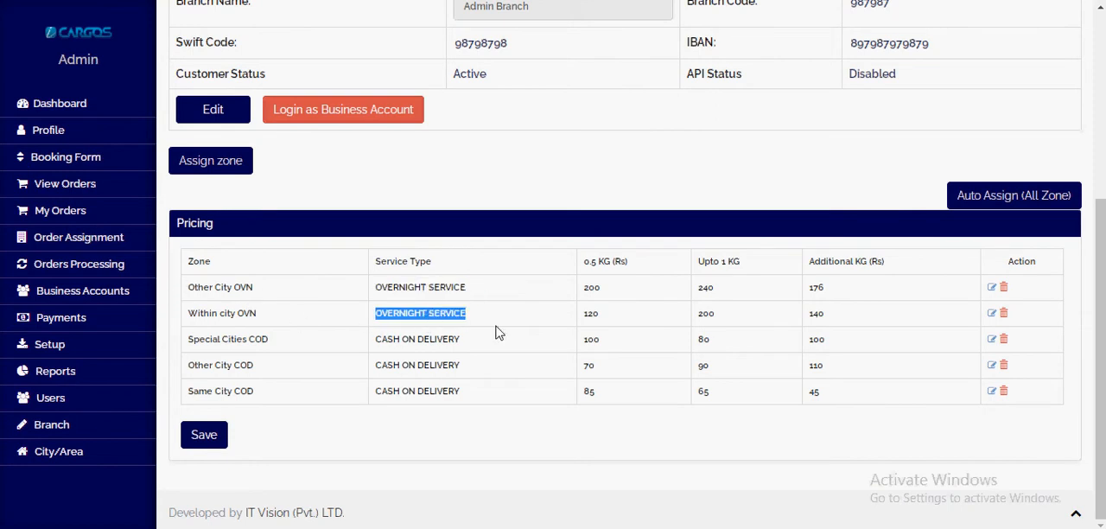
left_click_drag(377, 340, 458, 340)
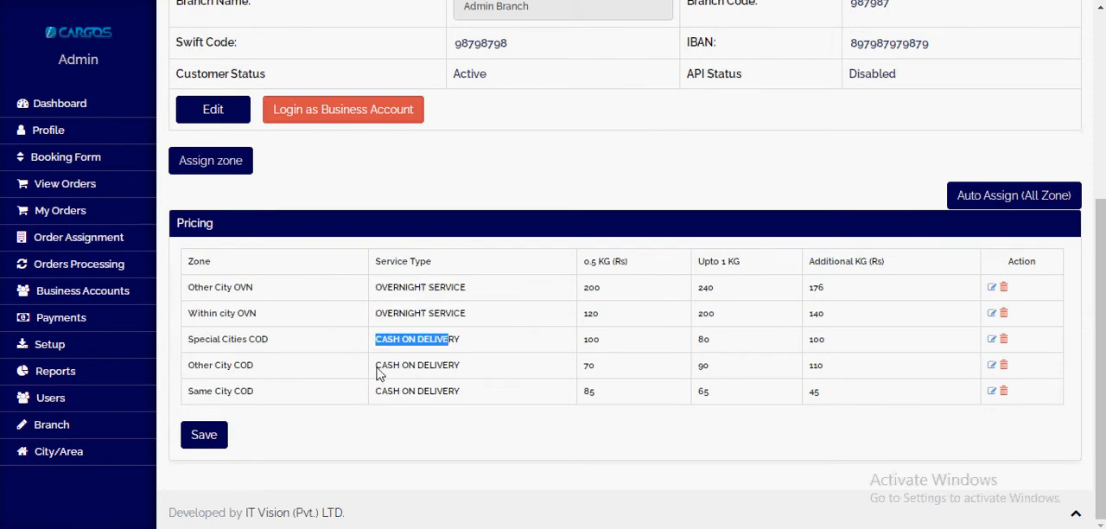
left_click_drag(383, 368, 573, 370)
left_click_drag(378, 393, 540, 396)
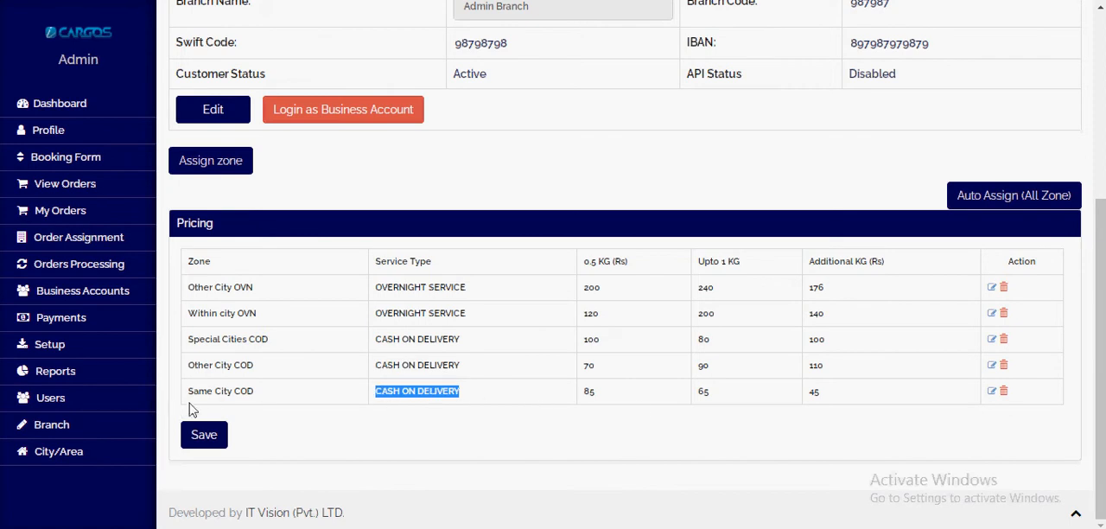
scroll(642, 408, "up", 5)
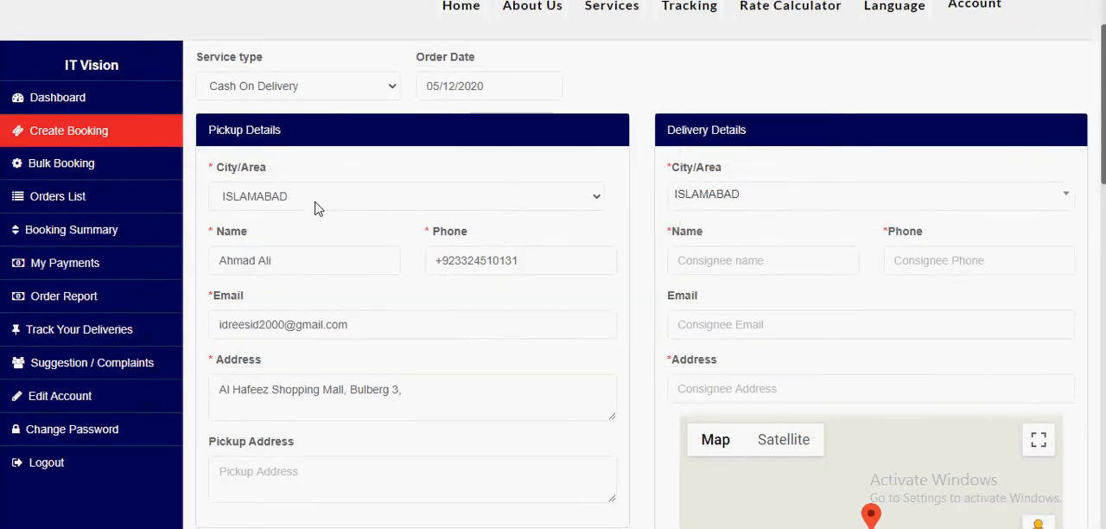
Step: Choose ISLAMABAD as the booking's pickup city with delivery also in ISLAMABAD, and compare its delivery charges with the admin zone pricing
left_click(315, 205)
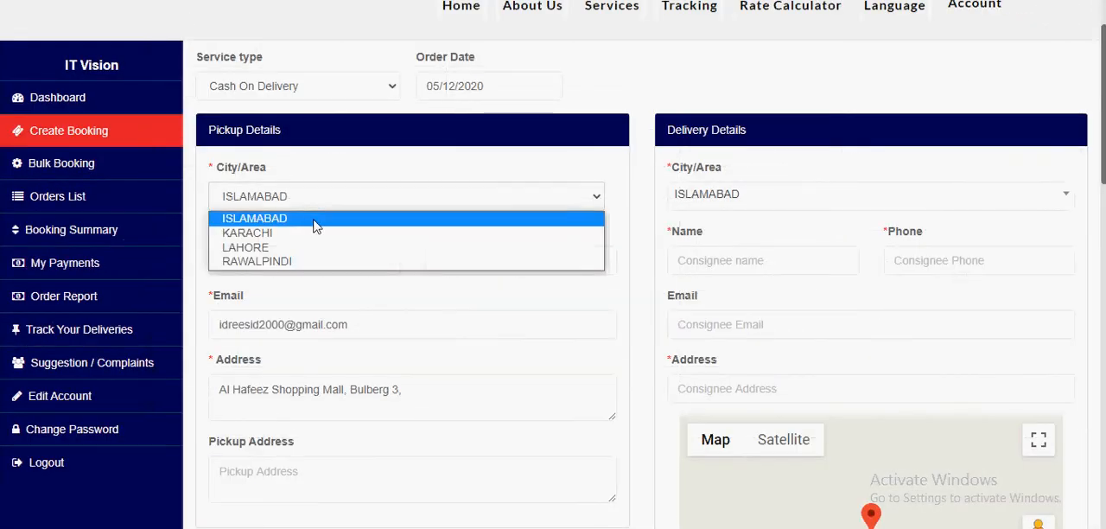
left_click(316, 221)
left_click(728, 202)
scroll(605, 329, "down", 6)
scroll(616, 343, "down", 4)
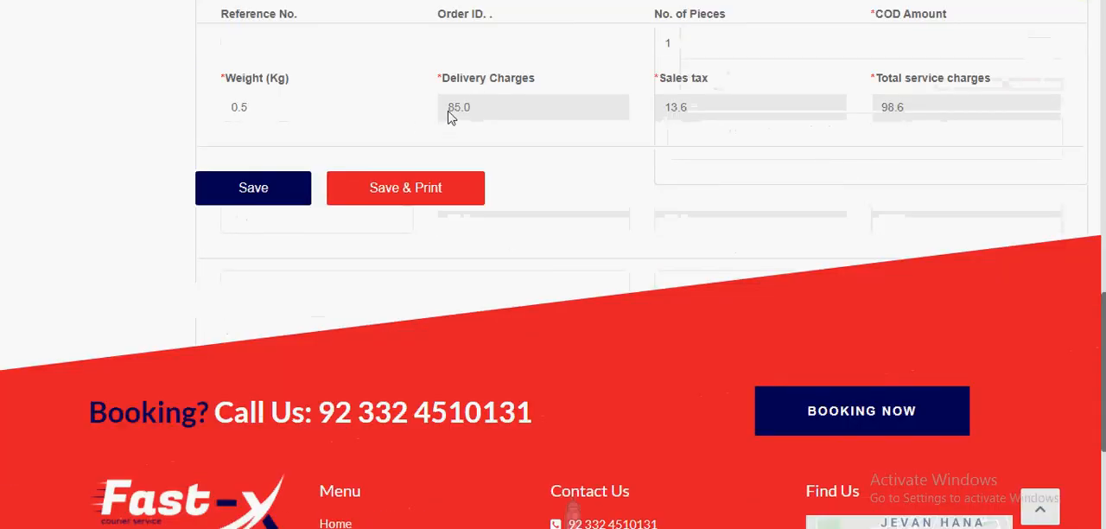
scroll(559, 340, "down", 3)
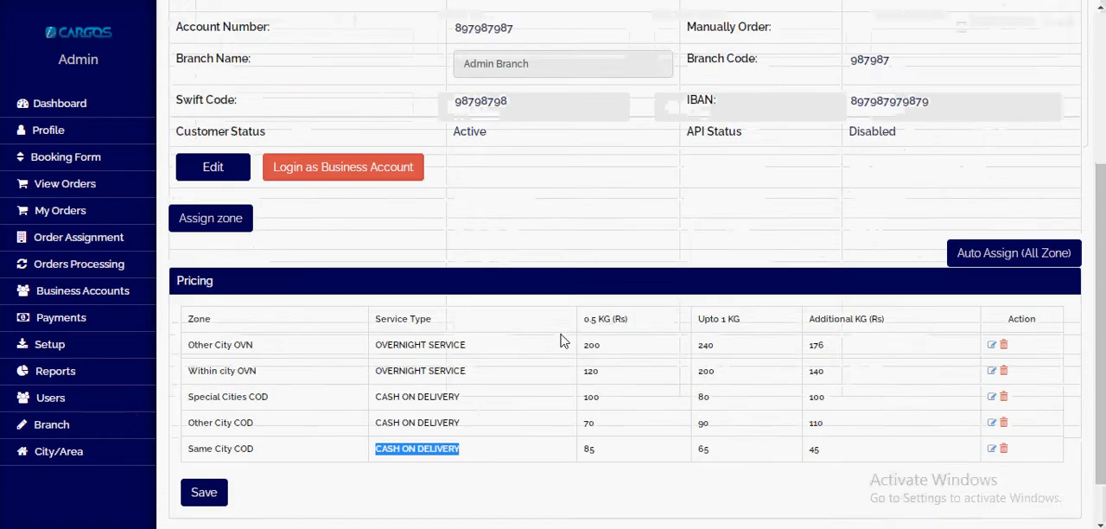
scroll(559, 340, "down", 1)
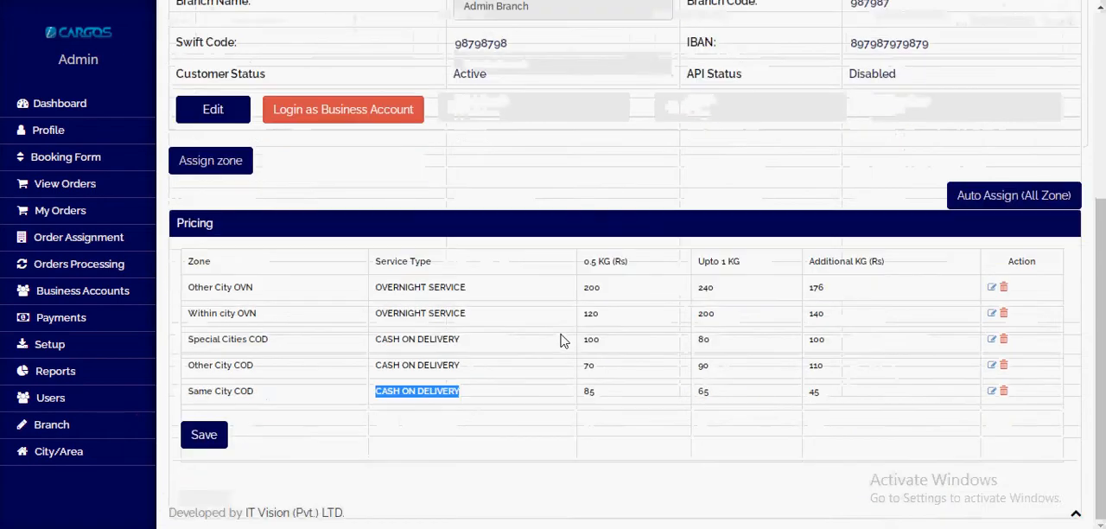
Step: Check the 0.5 KG price of the Same City COD zone in the account's pricing table
left_click(277, 393)
left_click_drag(194, 394, 286, 392)
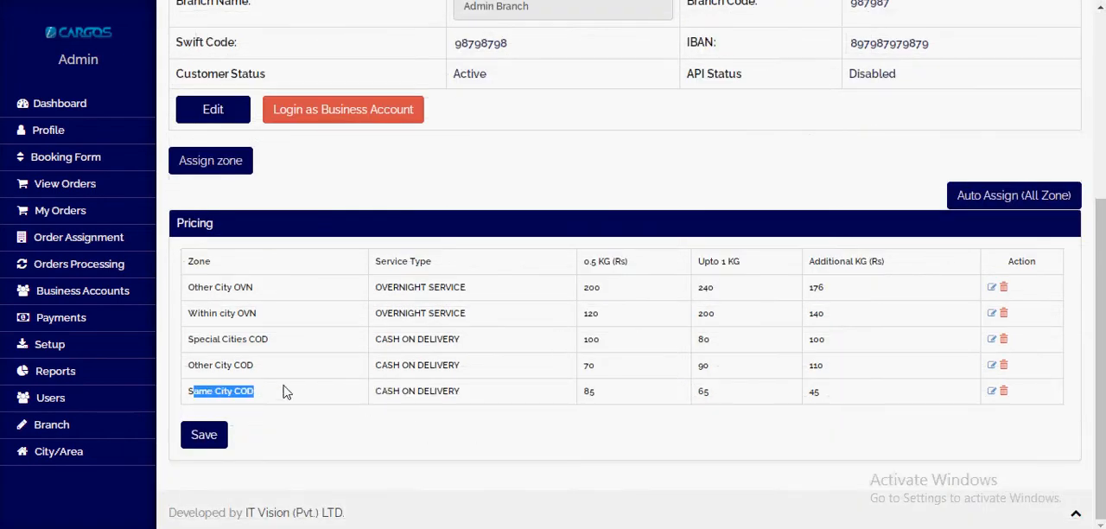
double_click(588, 393)
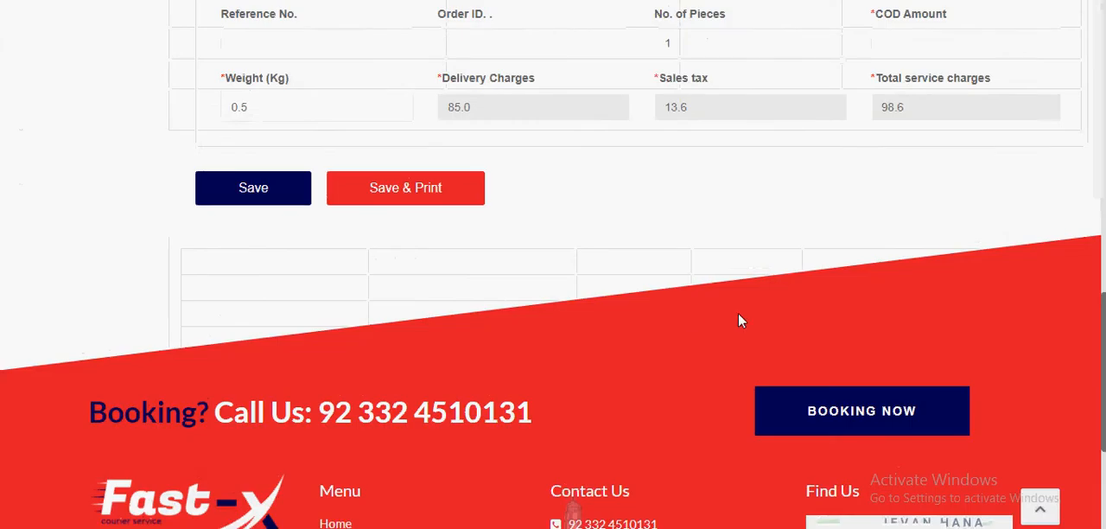
Step: Set the booking's delivery city to SIBI and compare its delivery charges with the Other City COD zone's 0.5 KG price
scroll(738, 319, "up", 10)
scroll(804, 324, "up", 3)
left_click(744, 275)
scroll(760, 358, "down", 7)
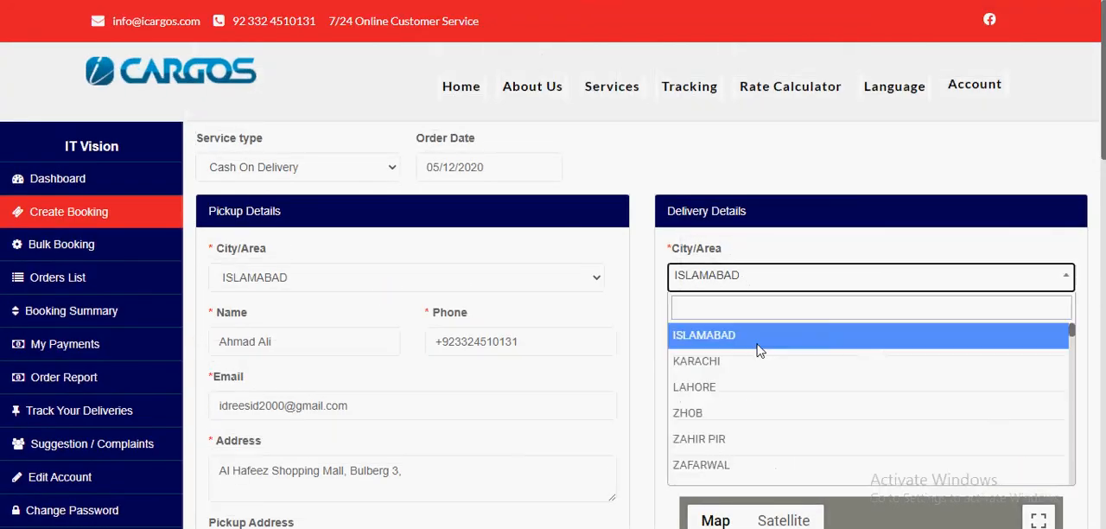
left_click(760, 380)
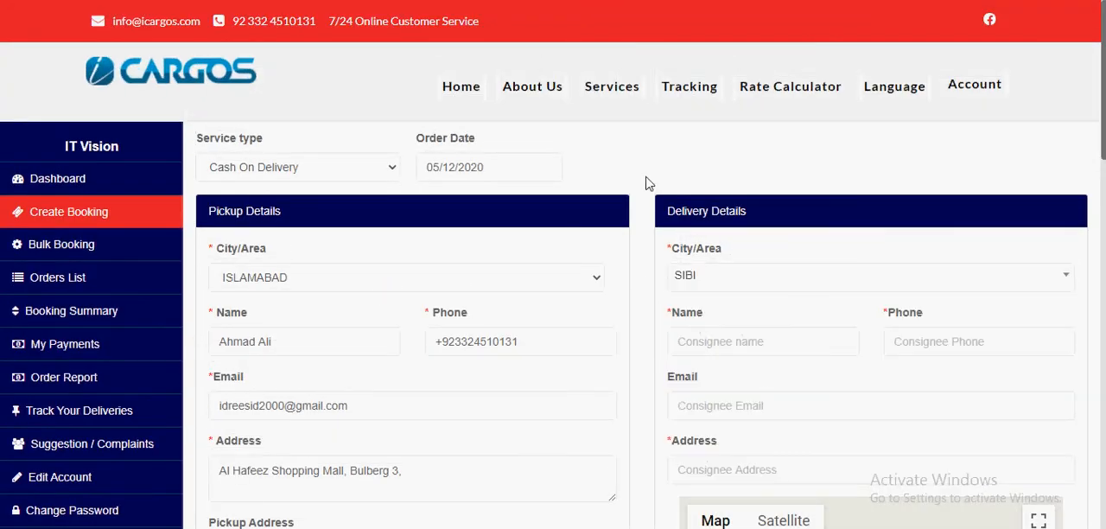
scroll(649, 325, "down", 10)
double_click(442, 108)
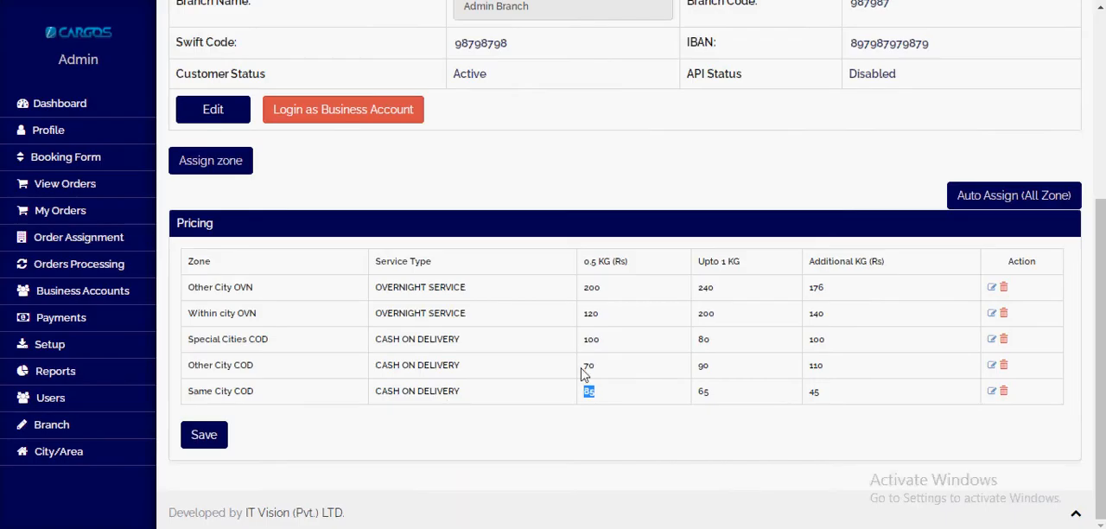
double_click(588, 365)
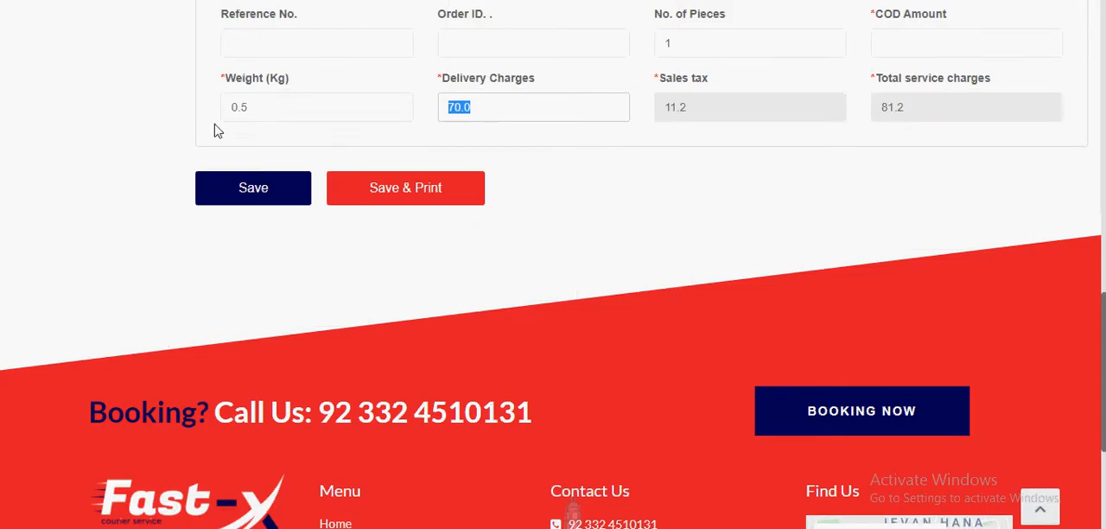
Step: Set the shipment weight to 4 kg and examine the Other City COD zone's rates for up to 1 KG and additional KG
left_click_drag(252, 111, 210, 112)
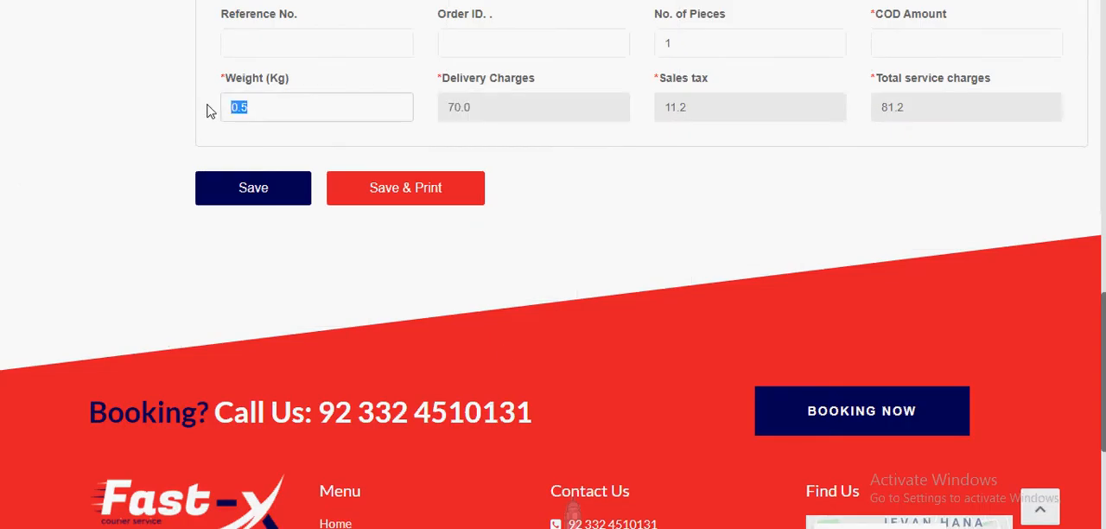
type("4")
left_click(637, 289)
scroll(250, 280, "up", 2)
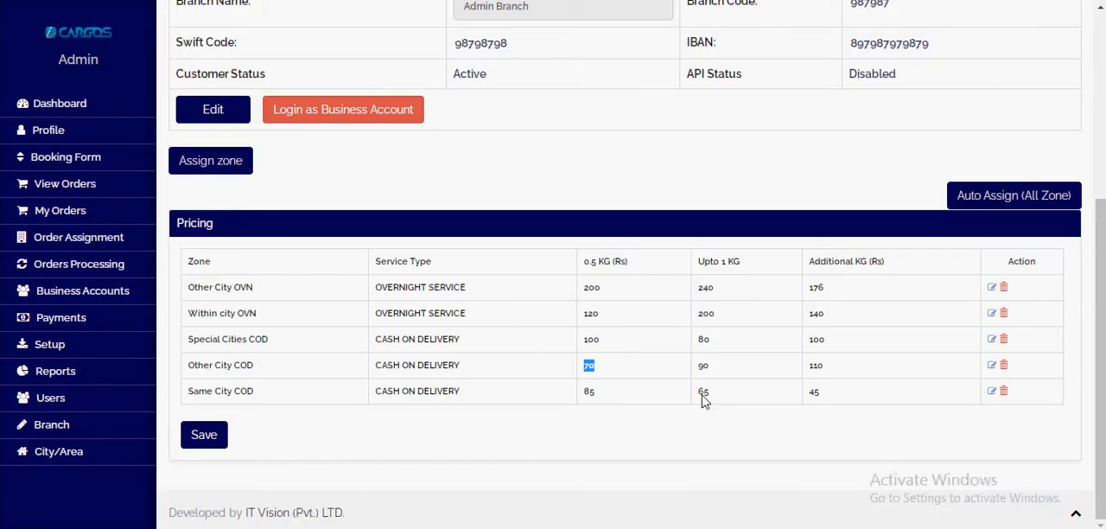
left_click_drag(699, 371, 853, 371)
left_click(817, 380)
double_click(808, 376)
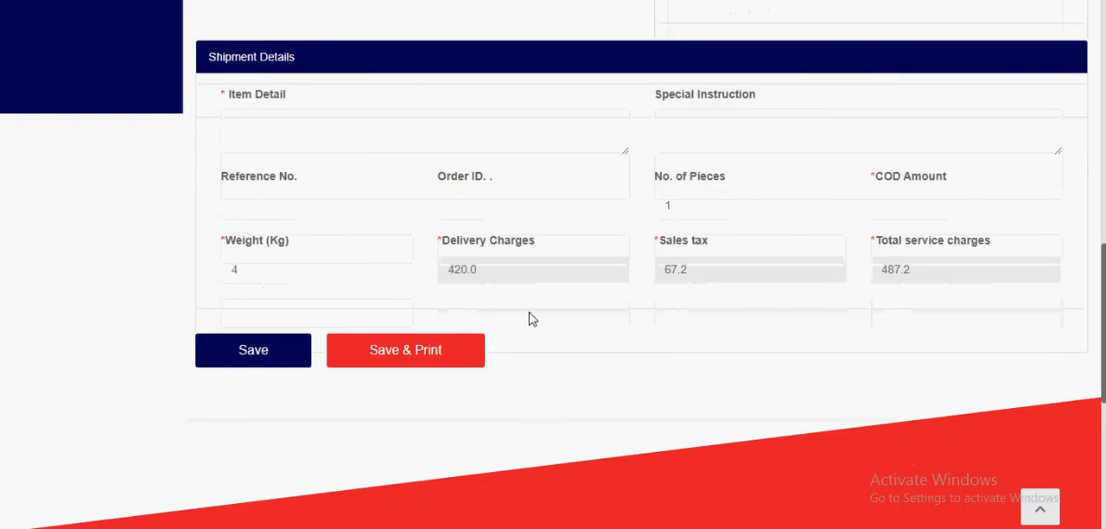
Step: Open the General Setting page in the admin portal and compare its GST percentage with the booking's sales tax
left_click_drag(650, 249, 736, 252)
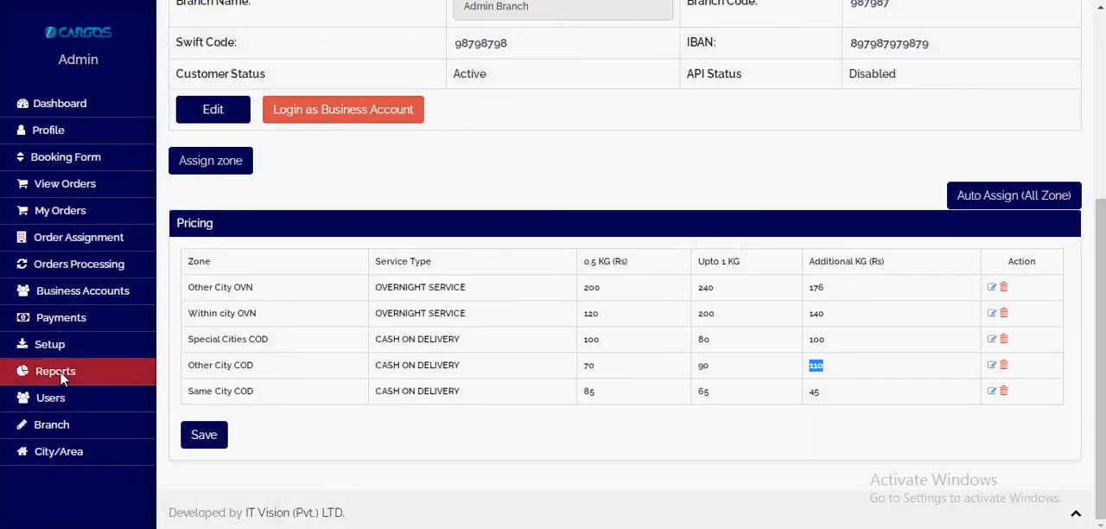
left_click(67, 350)
scroll(68, 350, "down", 1)
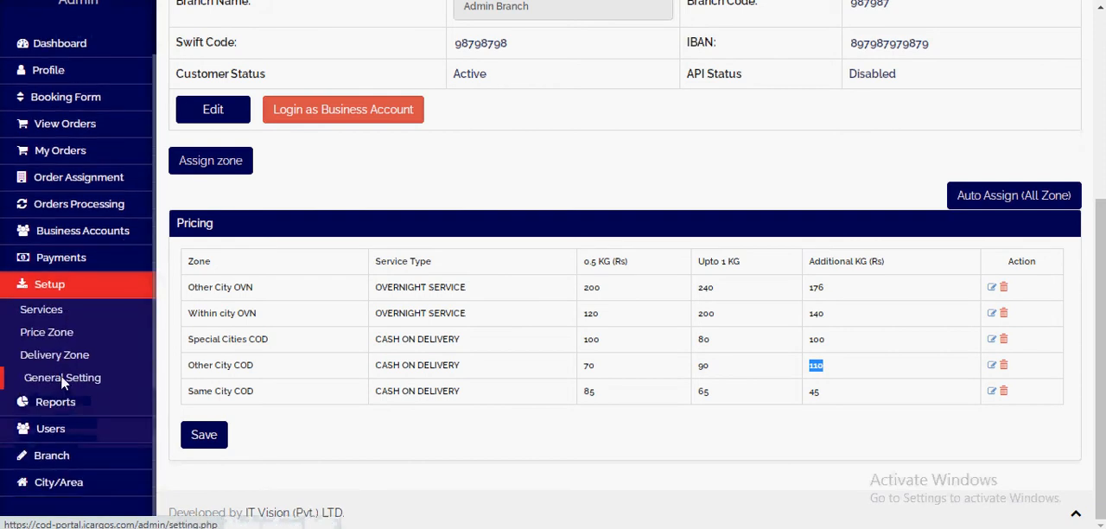
left_click(63, 375)
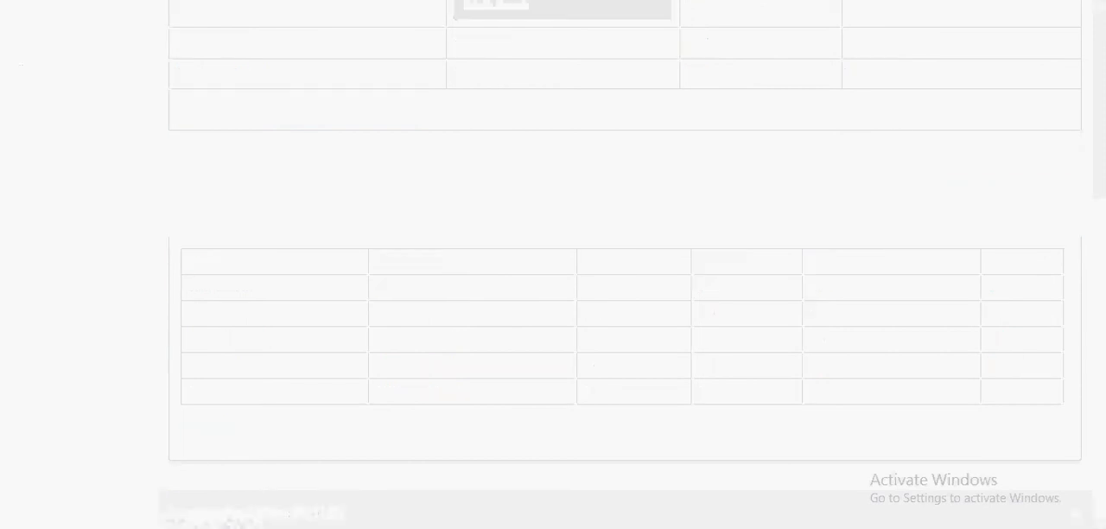
scroll(400, 233, "down", 1)
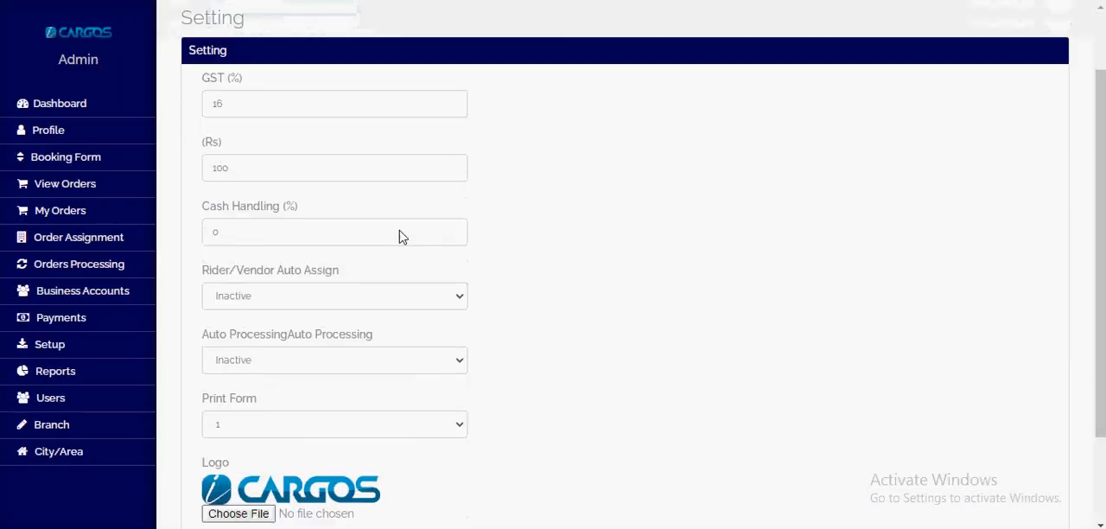
left_click_drag(201, 87, 188, 121)
left_click(243, 105)
left_click(593, 241)
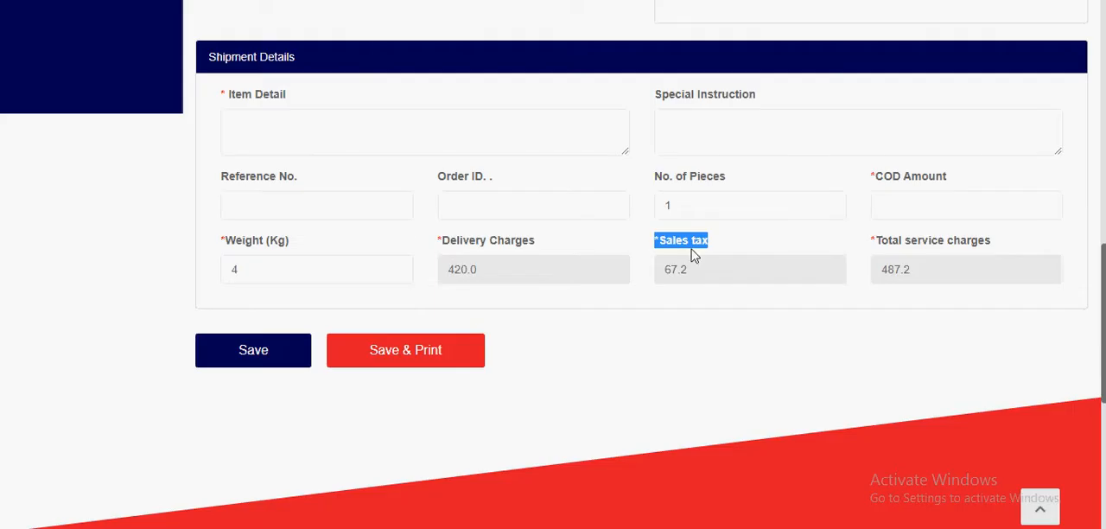
left_click(643, 251)
scroll(654, 271, "up", 10)
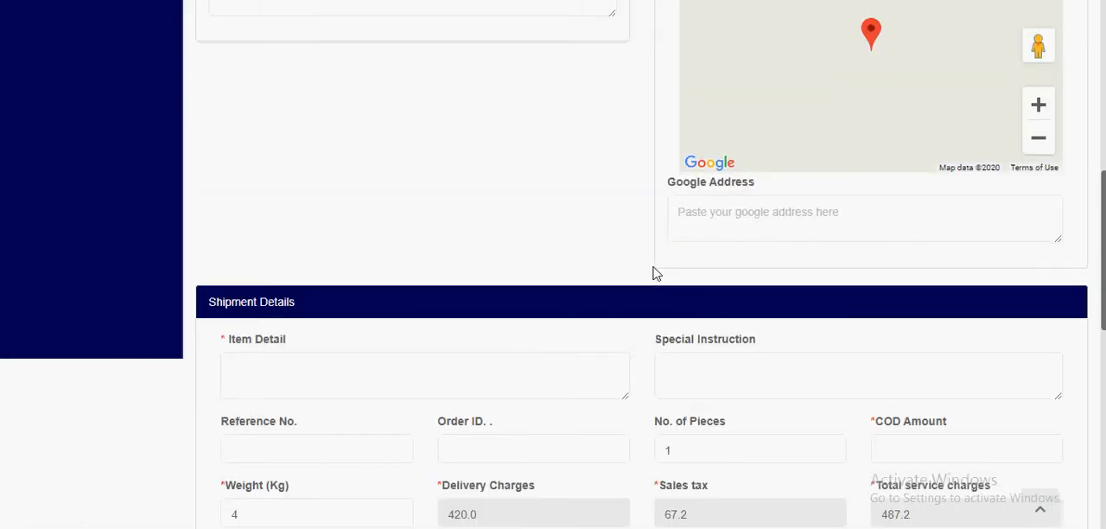
scroll(633, 276, "down", 3)
scroll(636, 283, "up", 1)
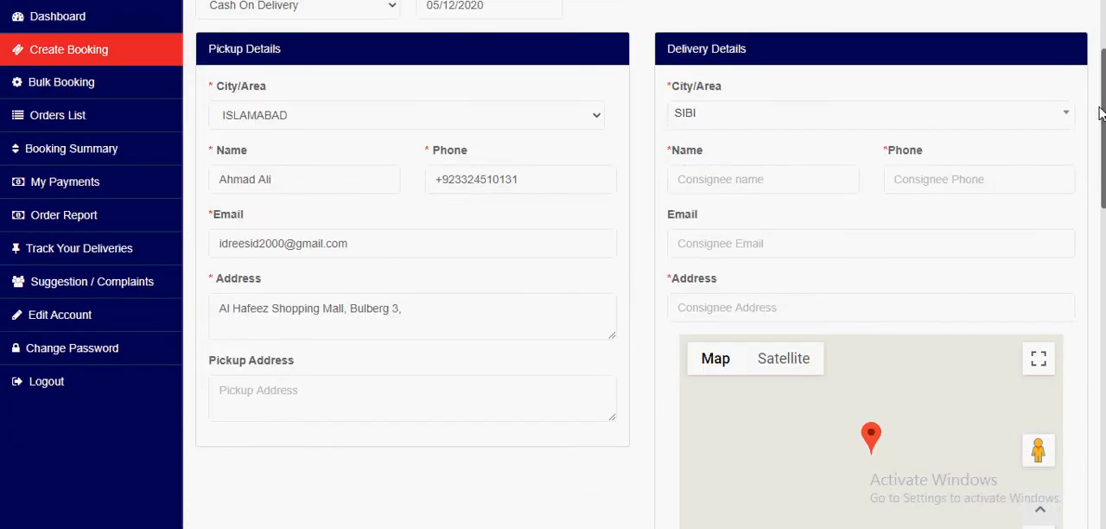
scroll(1100, 112, "down", 6)
scroll(1103, 91, "up", 7)
left_click_drag(1104, 90, 1104, 95)
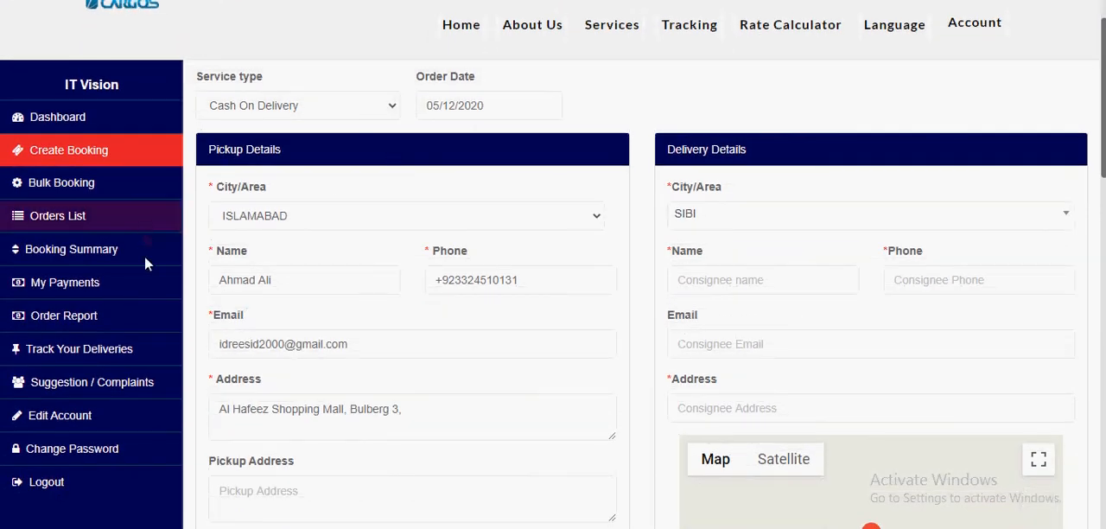
scroll(146, 260, "down", 3)
scroll(147, 263, "up", 4)
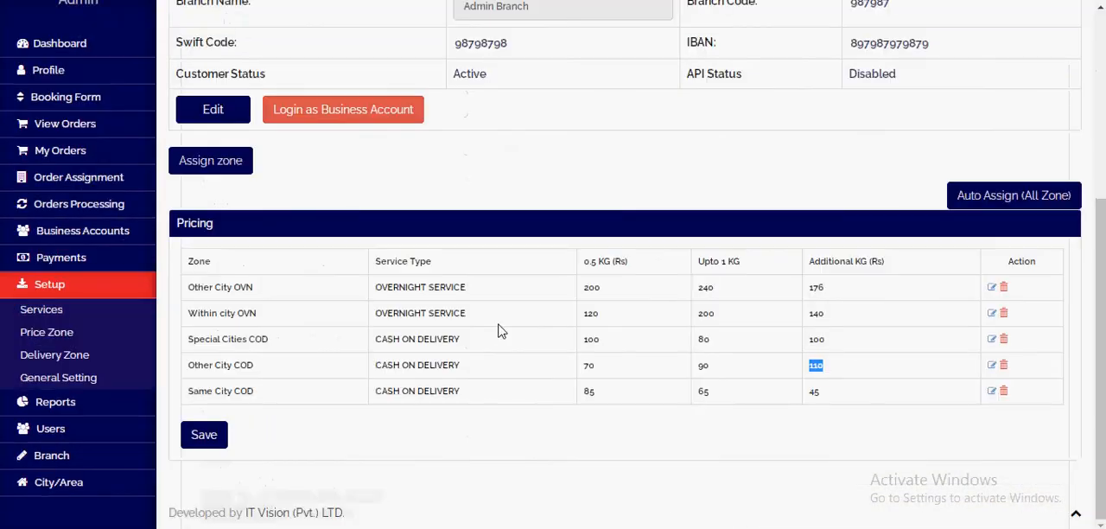
scroll(497, 330, "up", 2)
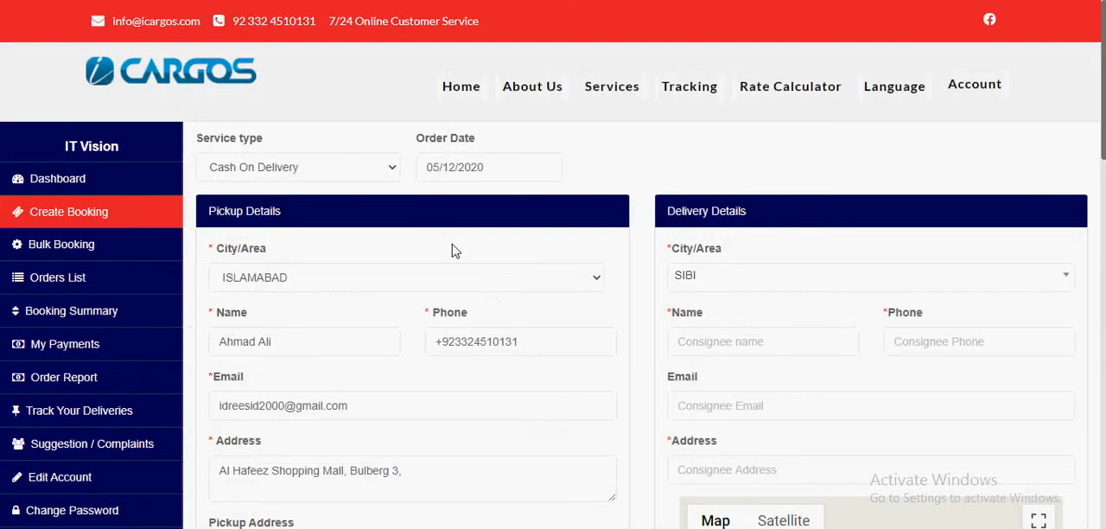
scroll(462, 246, "down", 5)
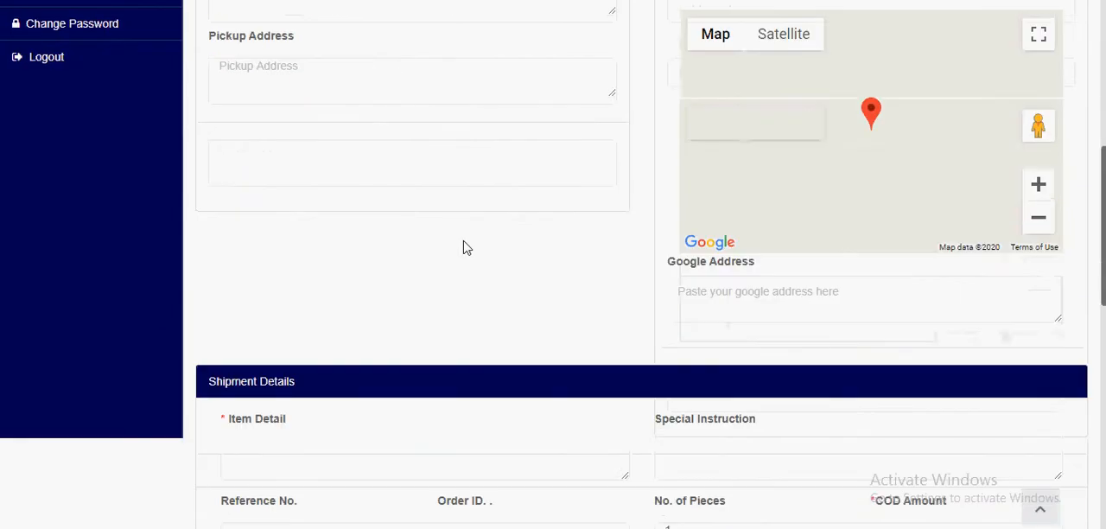
scroll(462, 246, "up", 5)
scroll(462, 248, "down", 5)
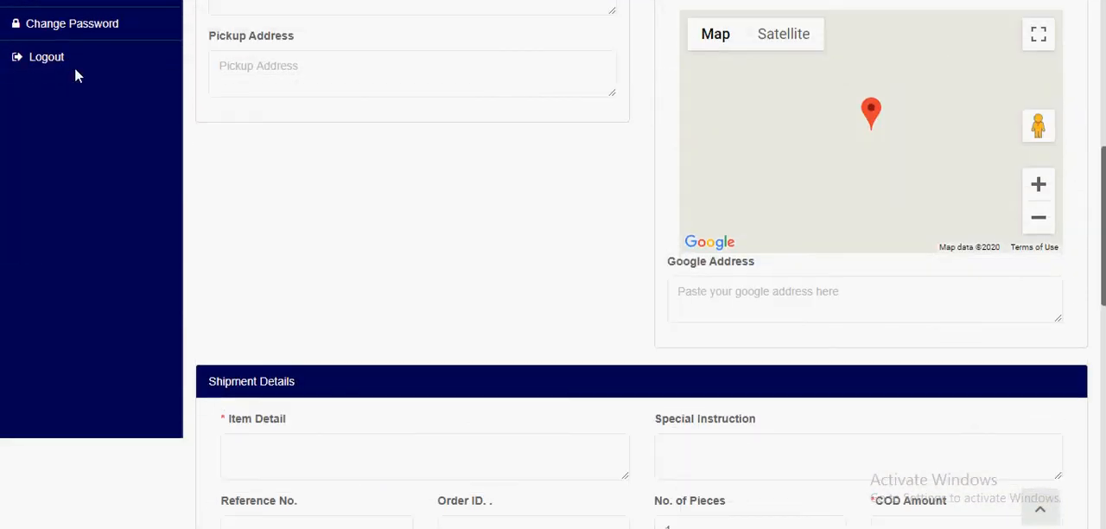
Step: Log out of the customer portal and open its sign-in page
left_click(51, 57)
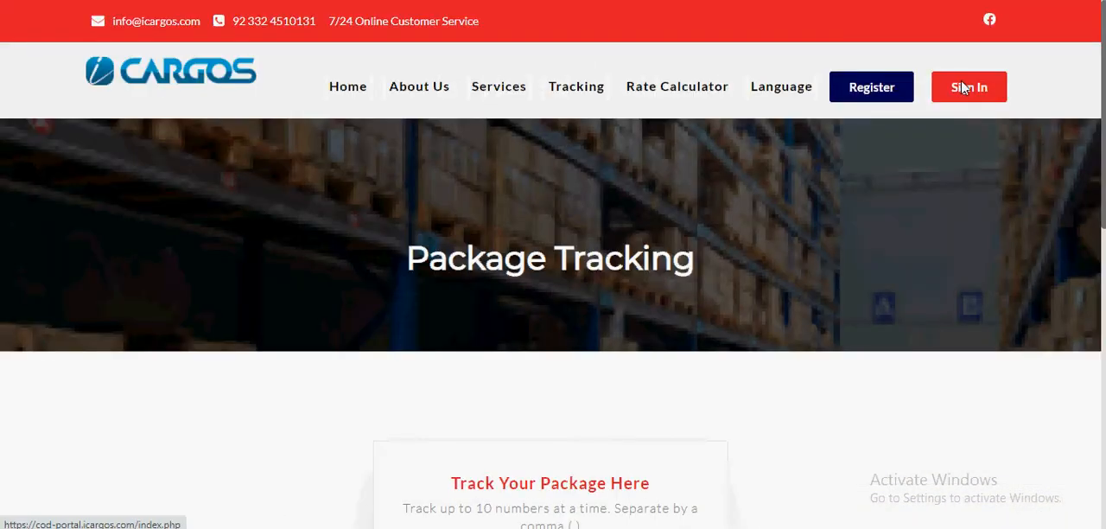
scroll(803, 250, "down", 3)
scroll(803, 251, "down", 1)
scroll(804, 251, "up", 4)
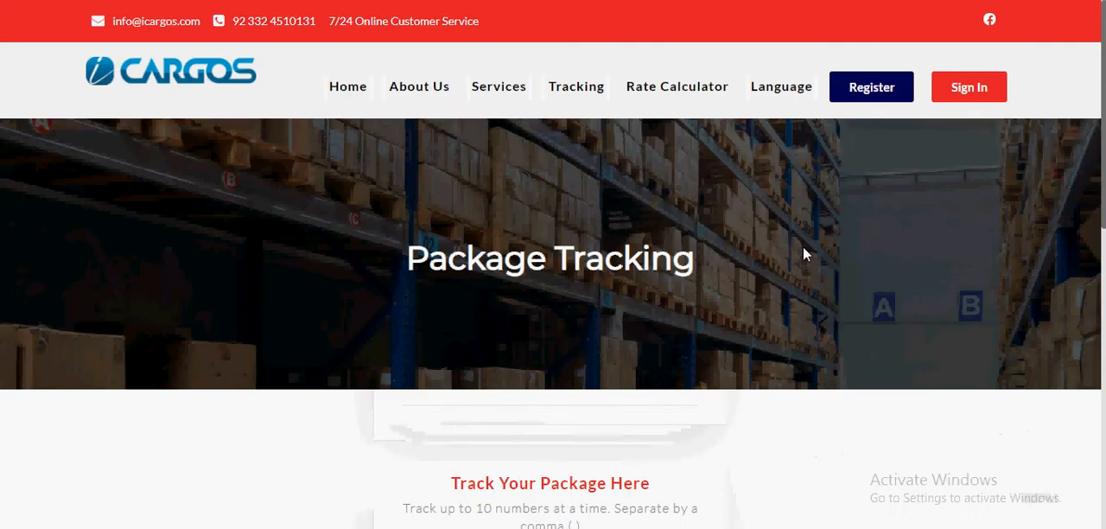
scroll(587, 229, "down", 1)
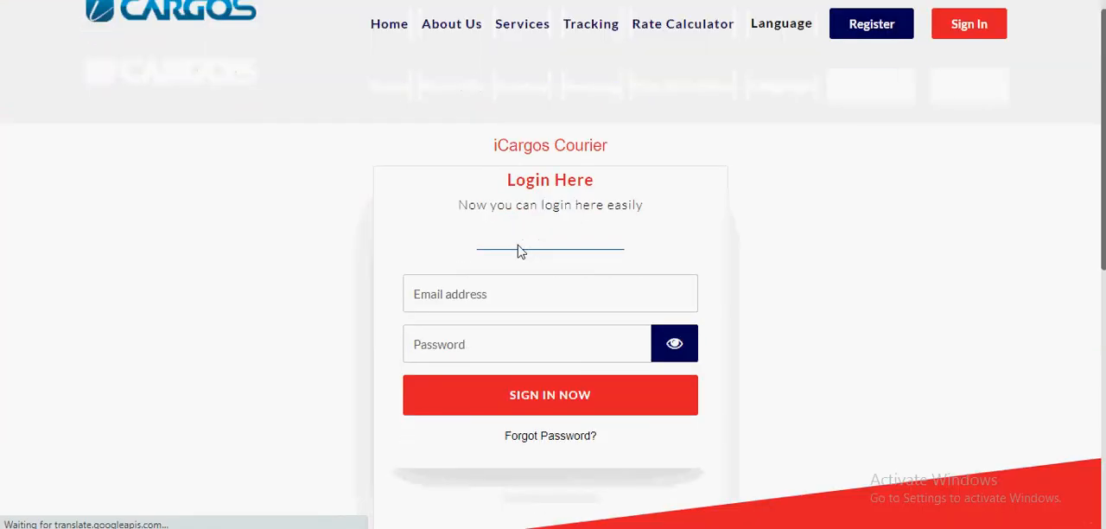
Step: Sign in to the customer portal with the account's email and password, and dismiss the browser's offer to save the password
left_click(506, 276)
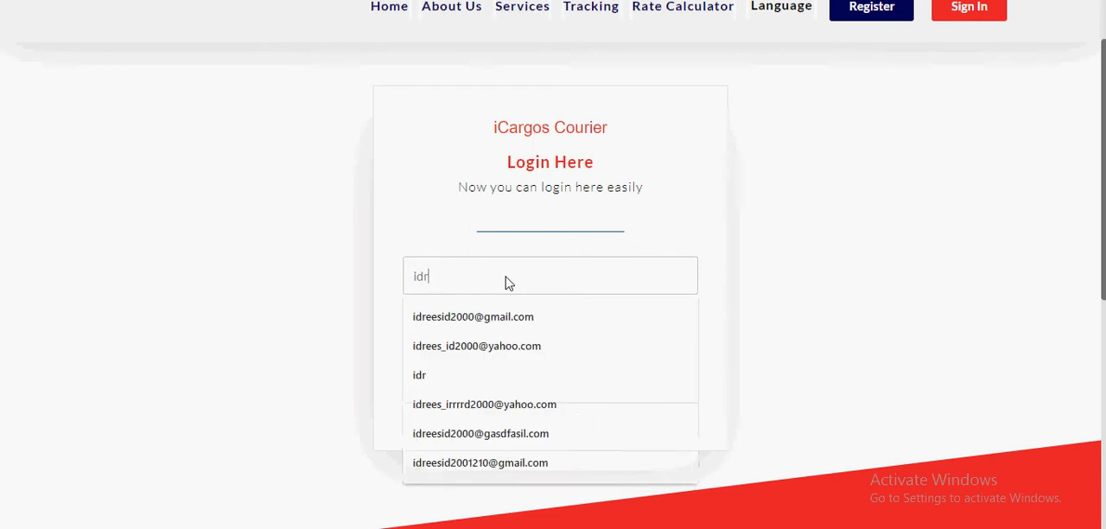
key("Down")
key("Return")
key("Tab")
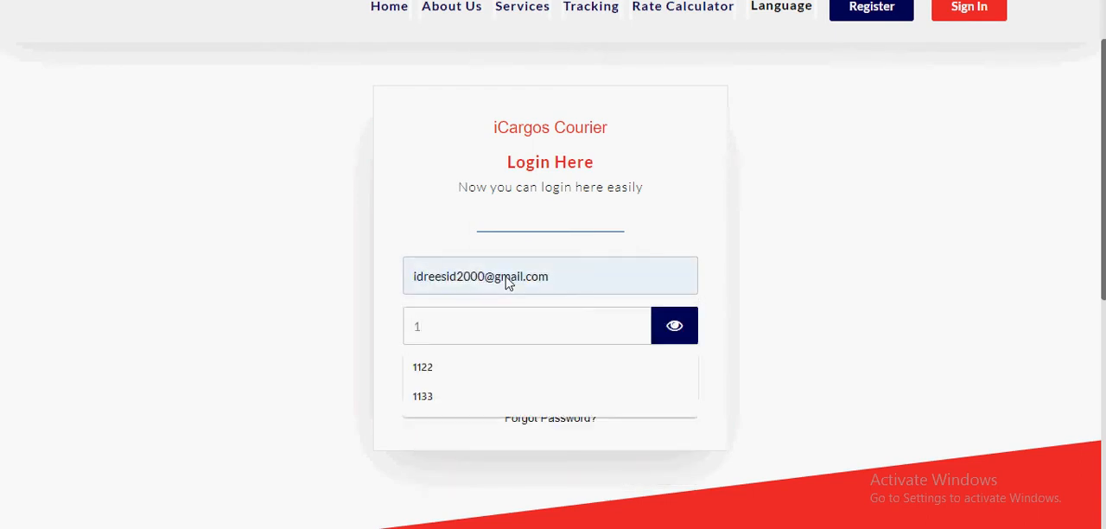
key("BackSpace")
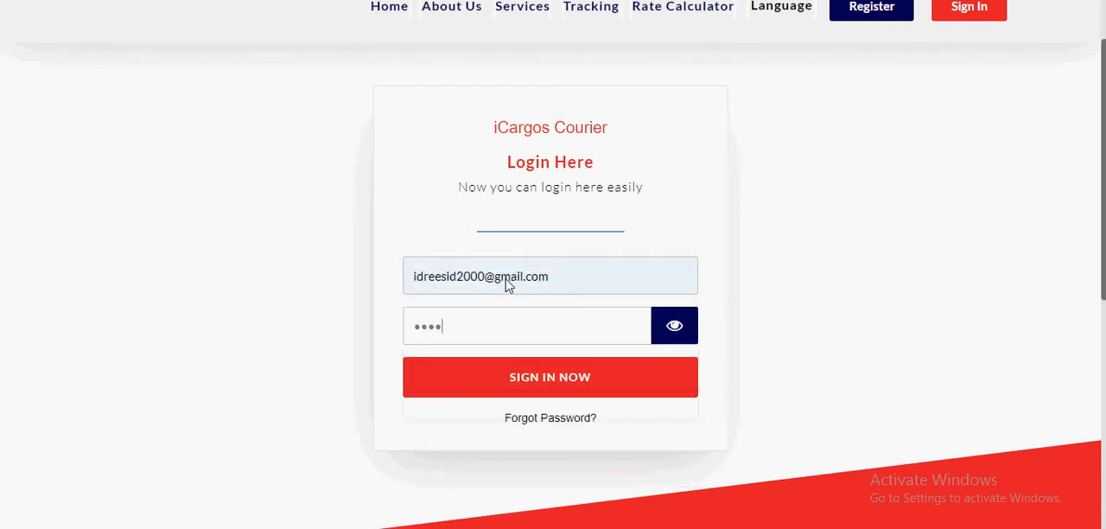
key("Return")
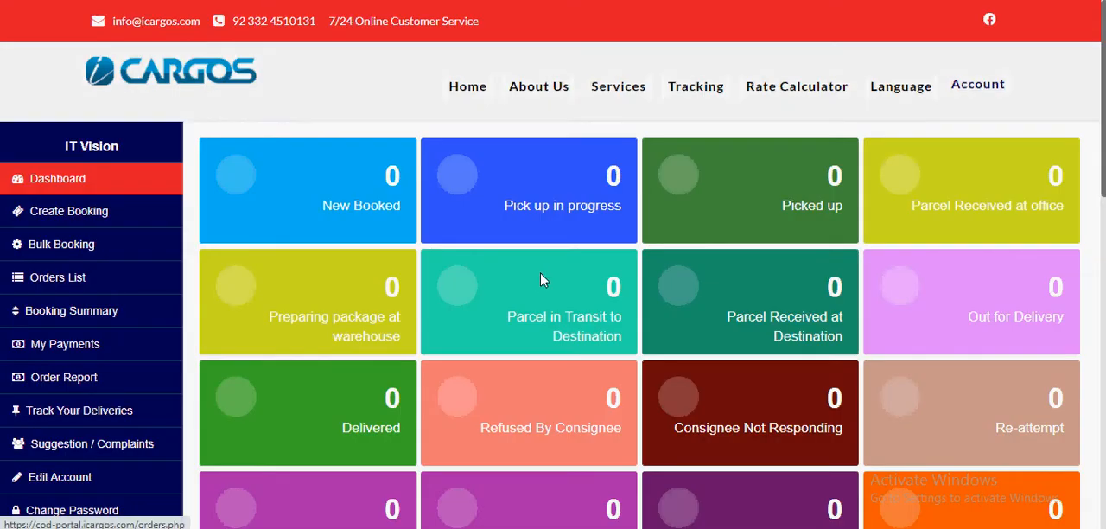
scroll(538, 279, "down", 5)
scroll(542, 277, "up", 3)
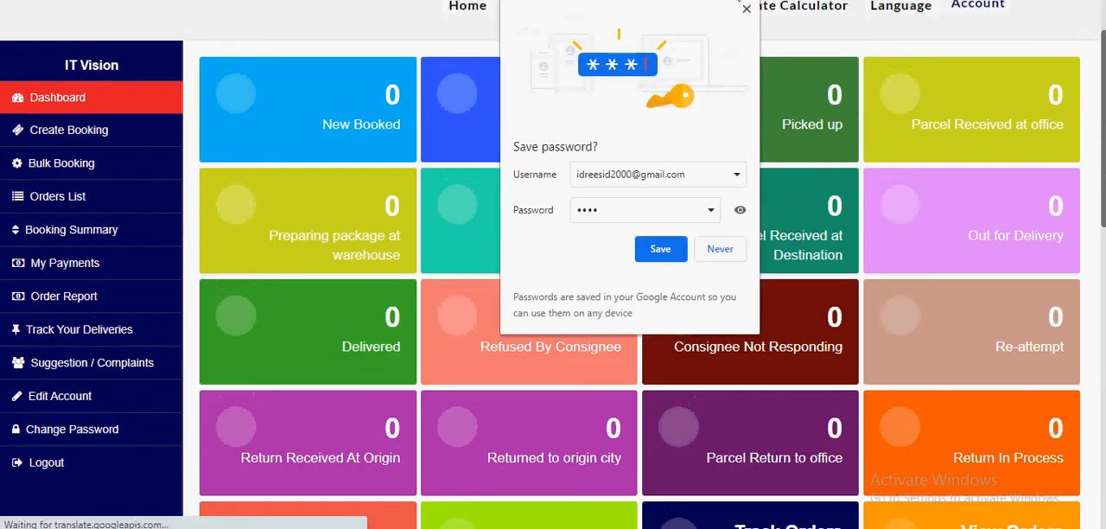
left_click(748, 10)
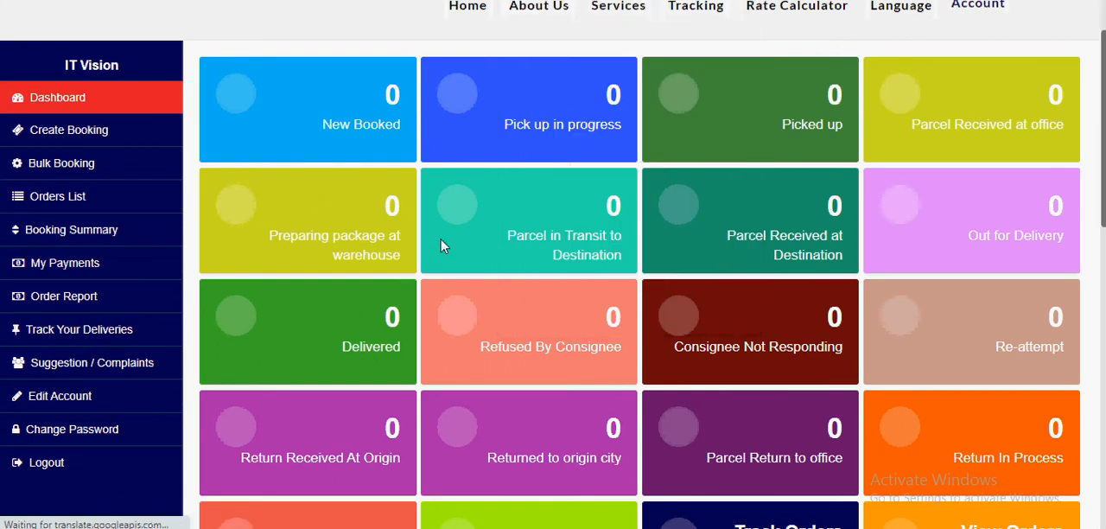
Step: Open the customer portal's Create Booking form and set the service type to Cash On Delivery
scroll(103, 119, "up", 1)
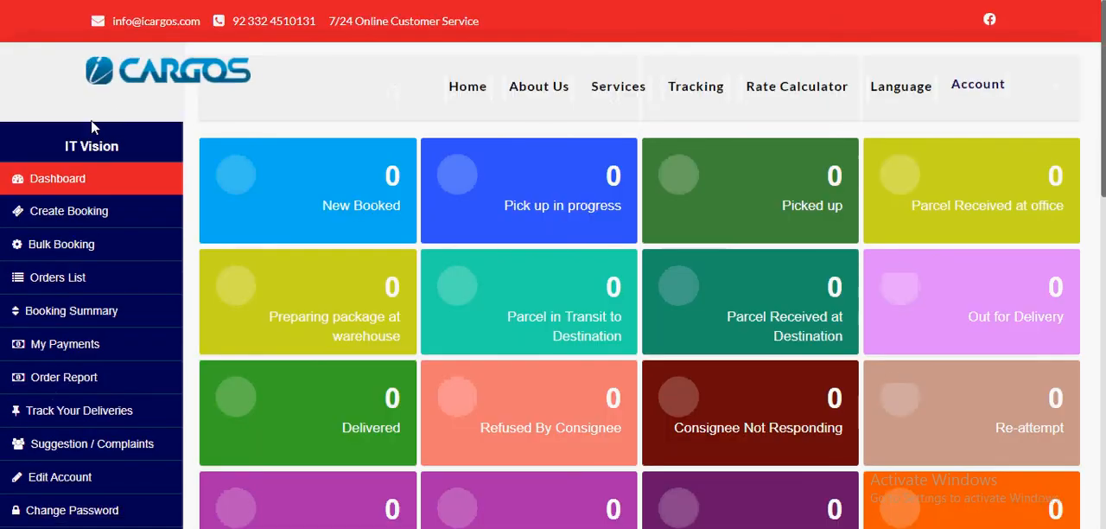
left_click(92, 216)
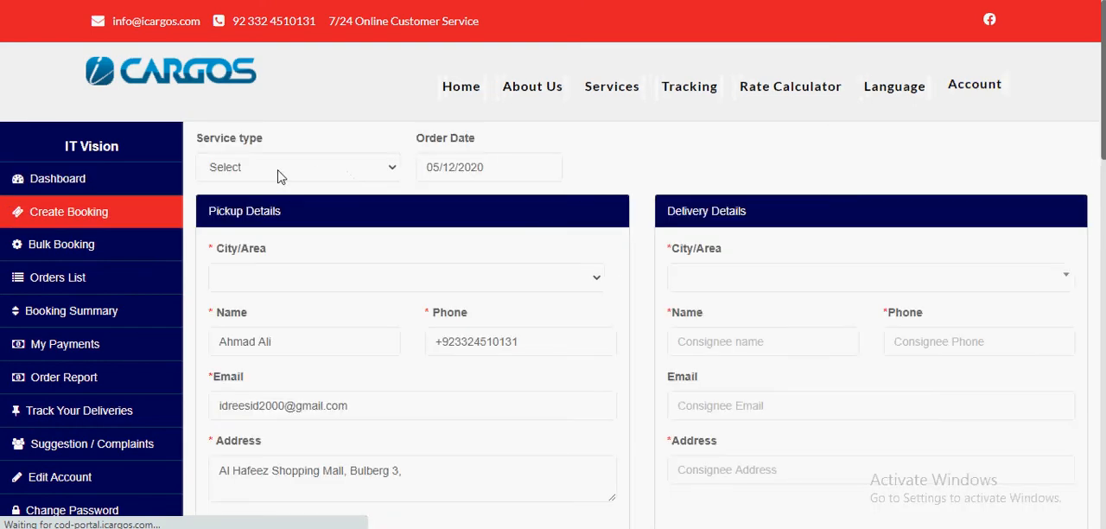
left_click(280, 175)
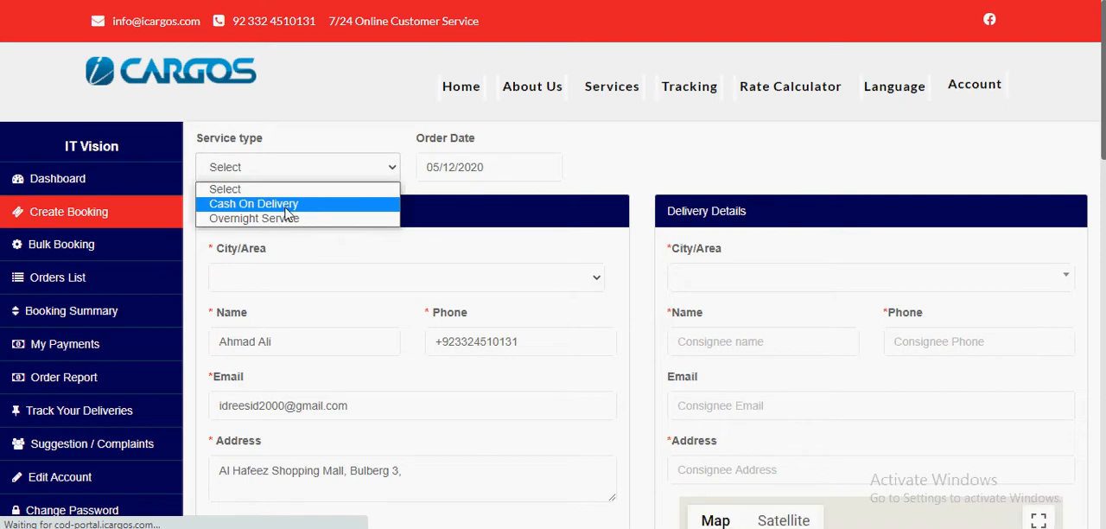
left_click(286, 206)
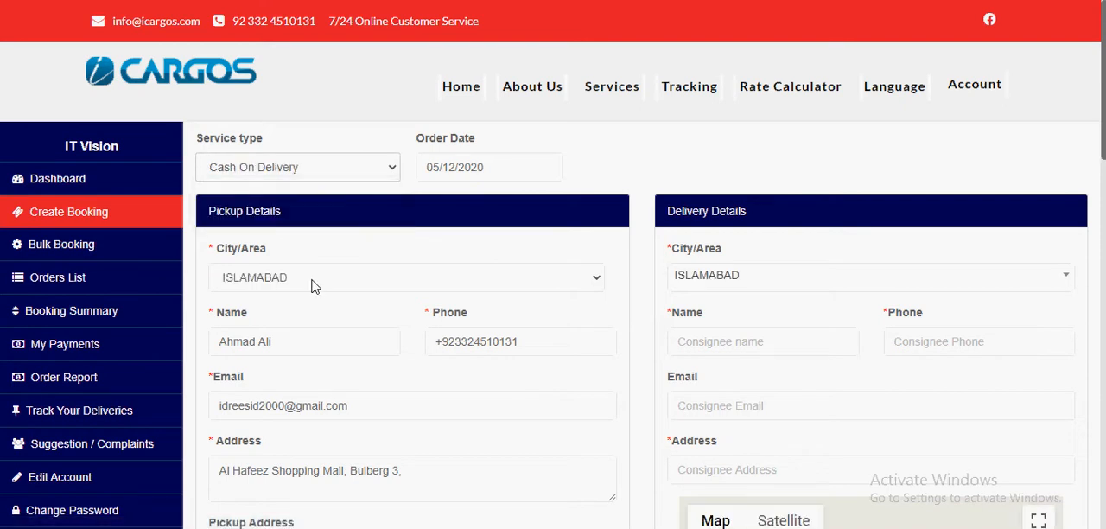
Step: Set both the pickup and the delivery city of the booking to KARACHI
scroll(335, 255, "down", 2)
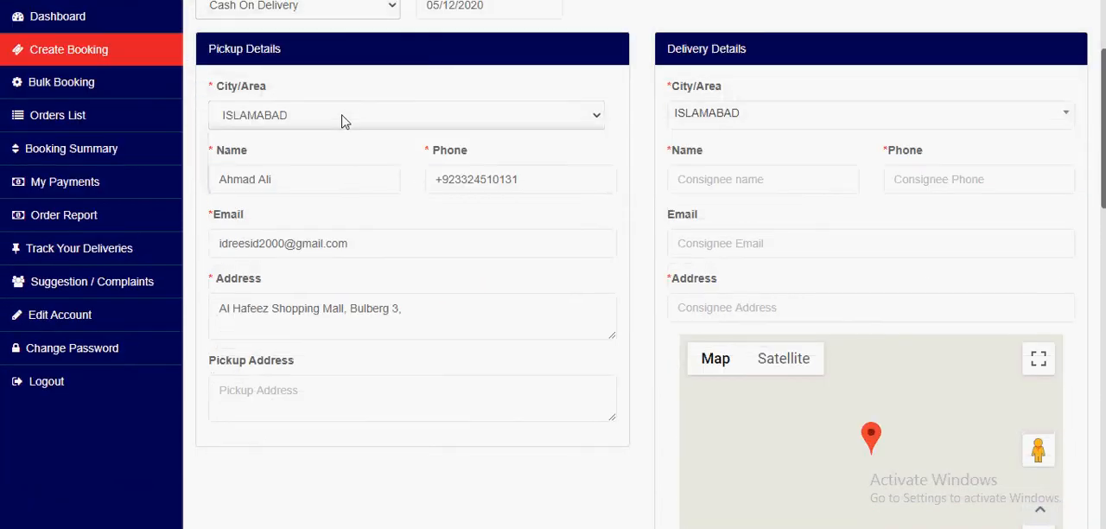
left_click(341, 121)
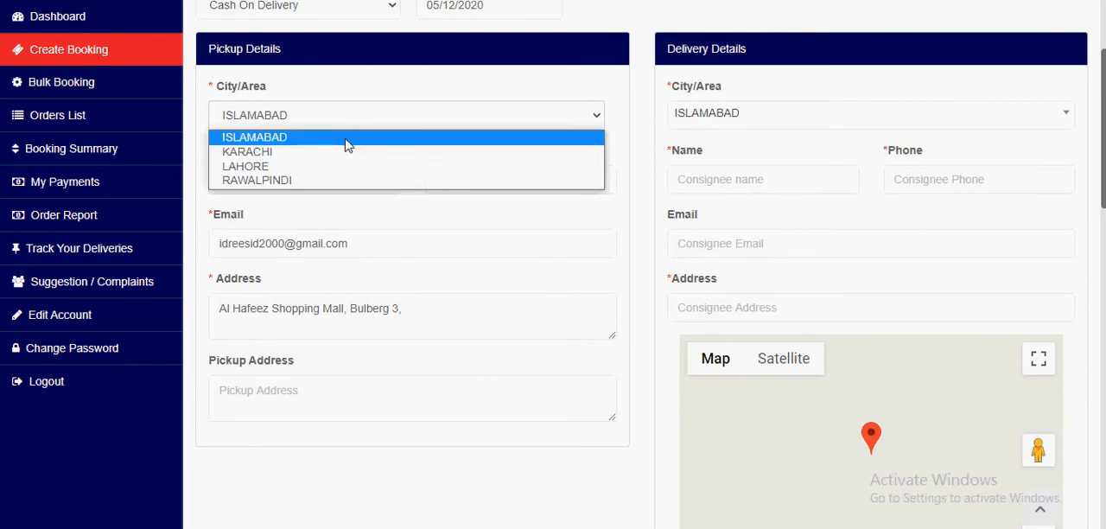
left_click(348, 143)
left_click(703, 118)
left_click(703, 118)
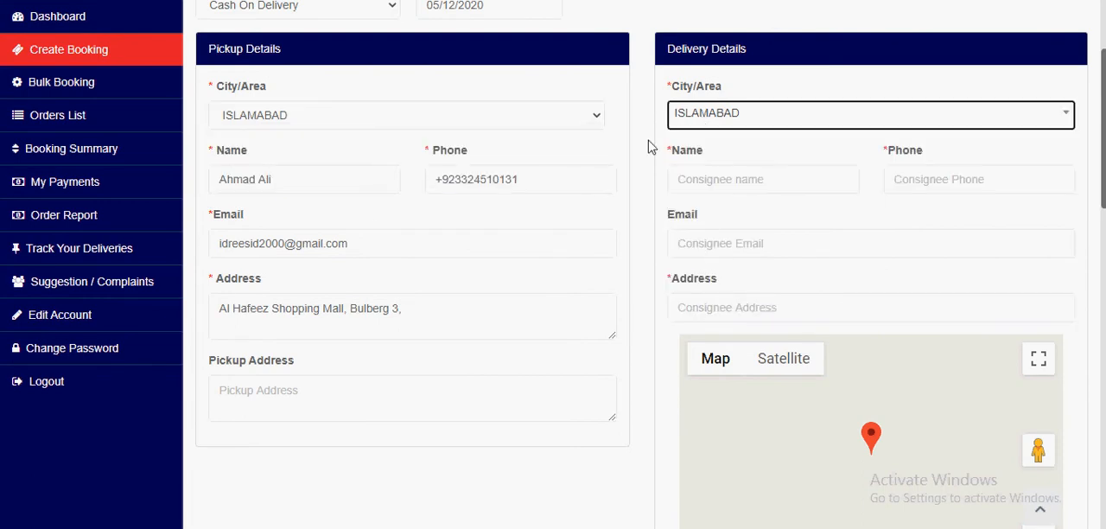
scroll(355, 223, "down", 1)
scroll(311, 129, "up", 1)
left_click(302, 118)
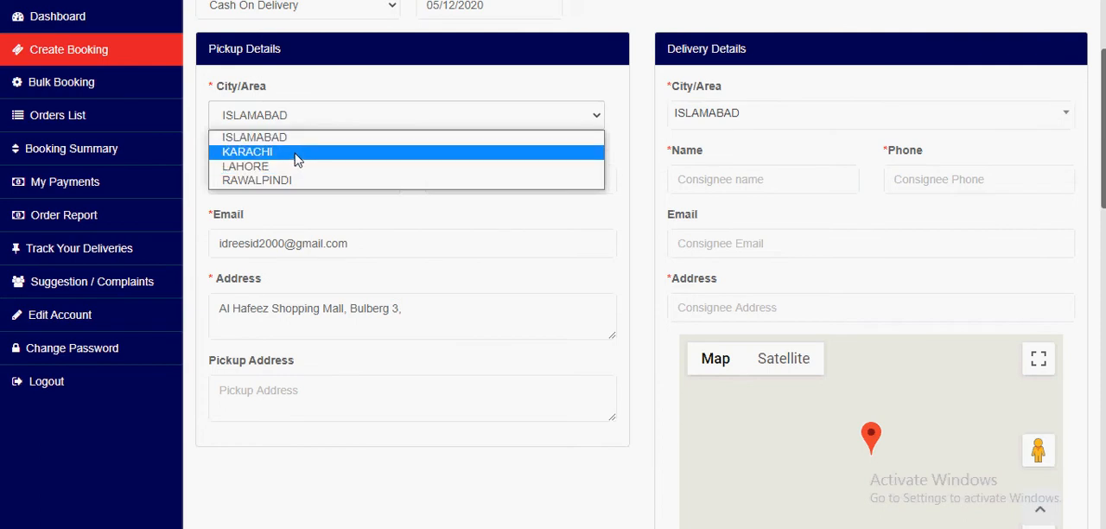
left_click(297, 152)
left_click(698, 121)
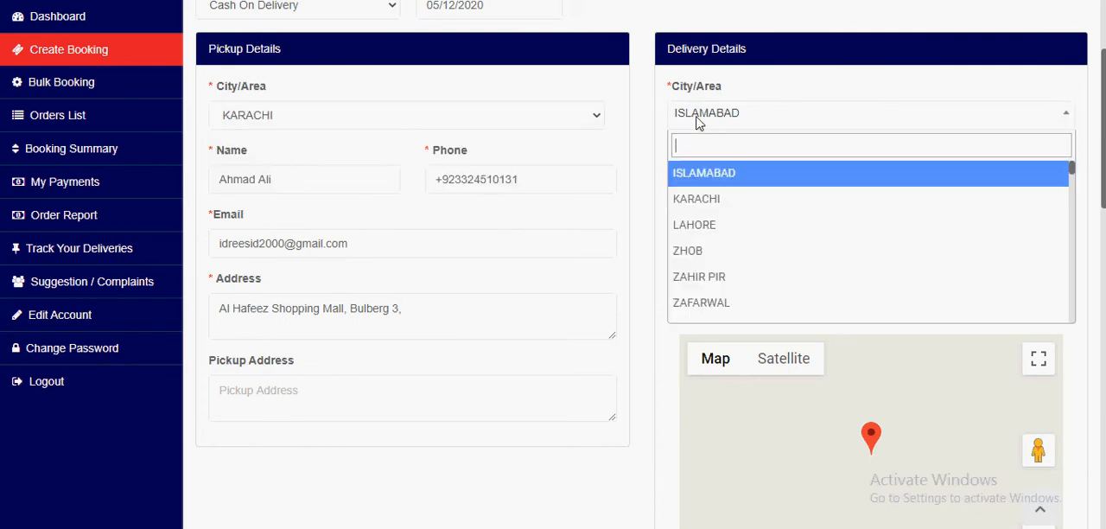
left_click(709, 205)
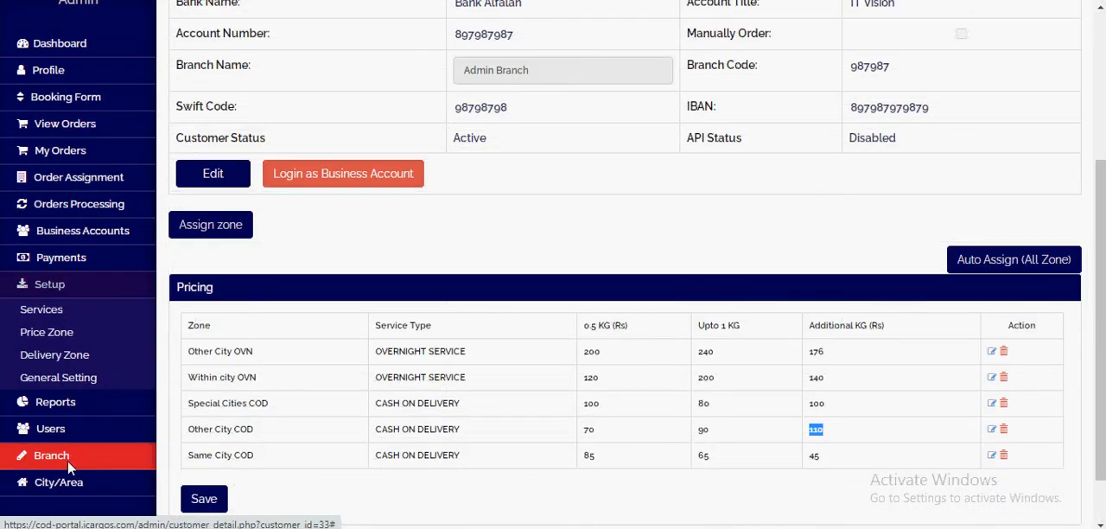
Step: Switch to the admin portal, open the branch list and examine the Karachi Branch (Headoffice) entry's name and city
left_click(73, 460)
left_click(68, 426)
scroll(47, 449, "down", 1)
left_click(44, 448)
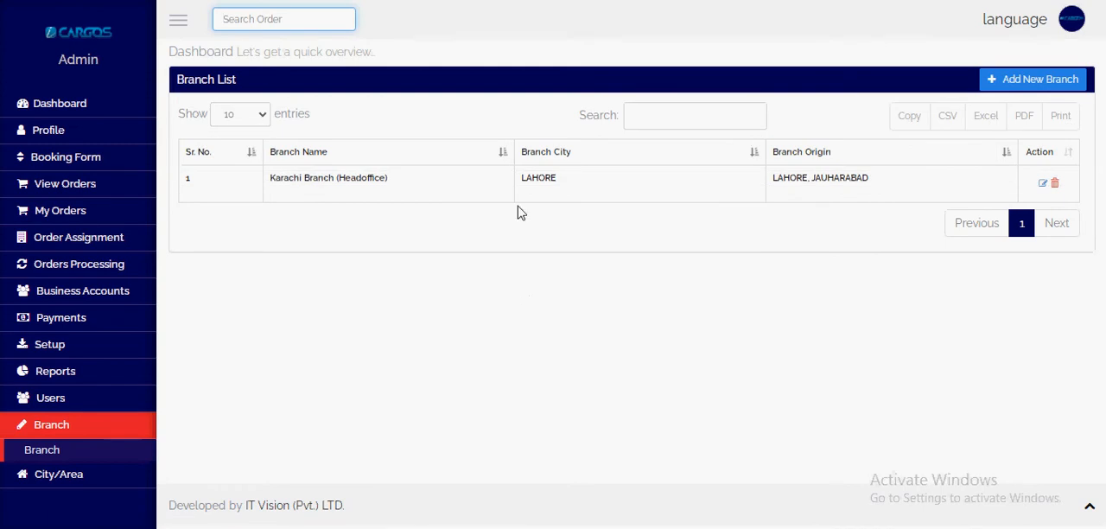
double_click(535, 189)
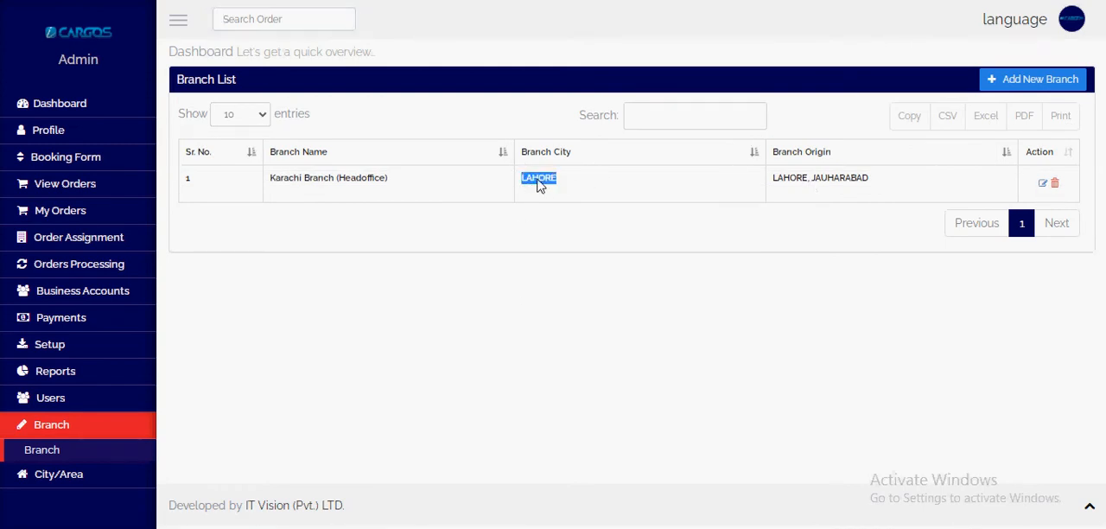
left_click(273, 190)
double_click(395, 185)
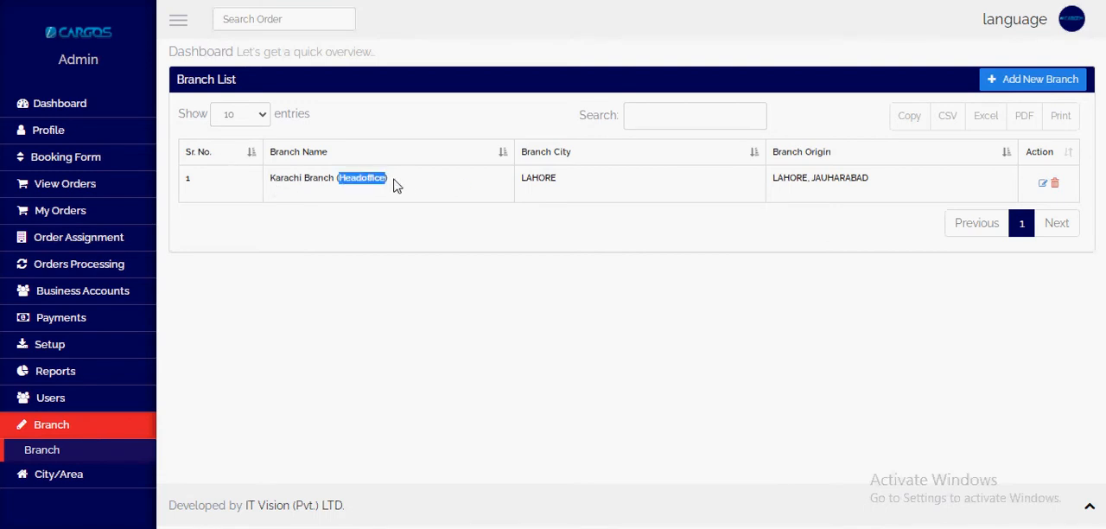
Step: Open the Karachi Branch (Headoffice) record for editing and set its branch city to KARACHI
left_click(1043, 187)
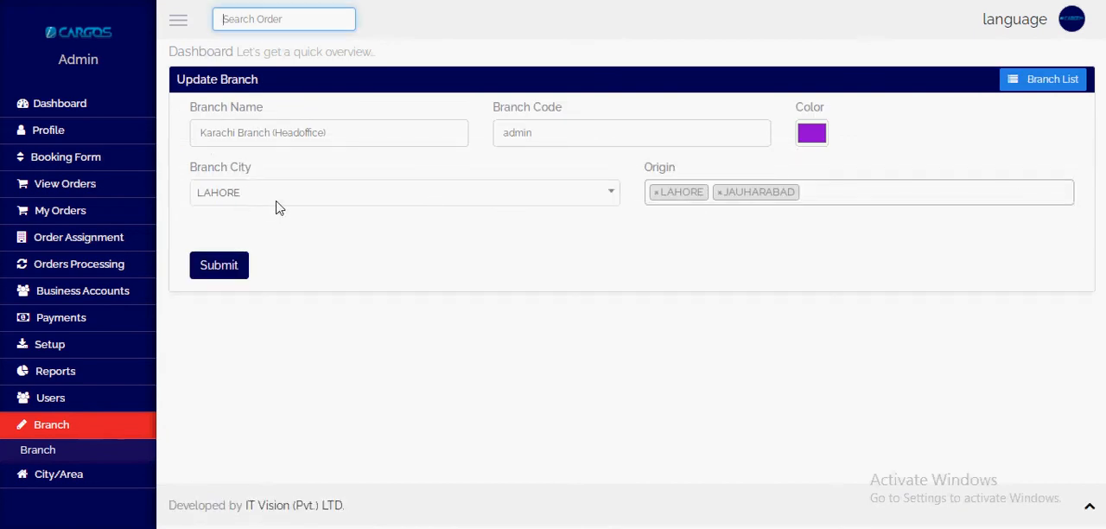
left_click(276, 202)
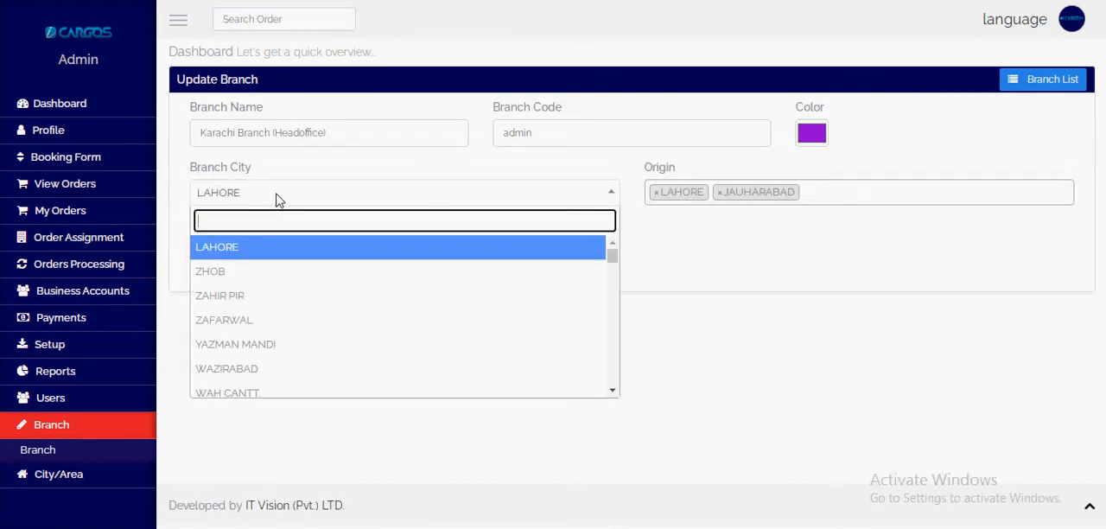
type("kara")
key("Down")
key("Down")
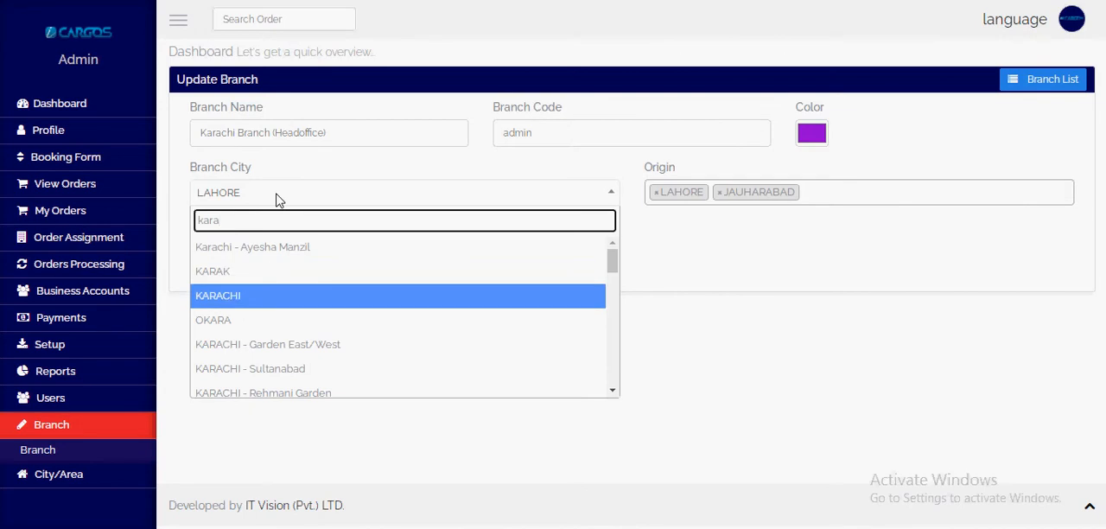
key("Return")
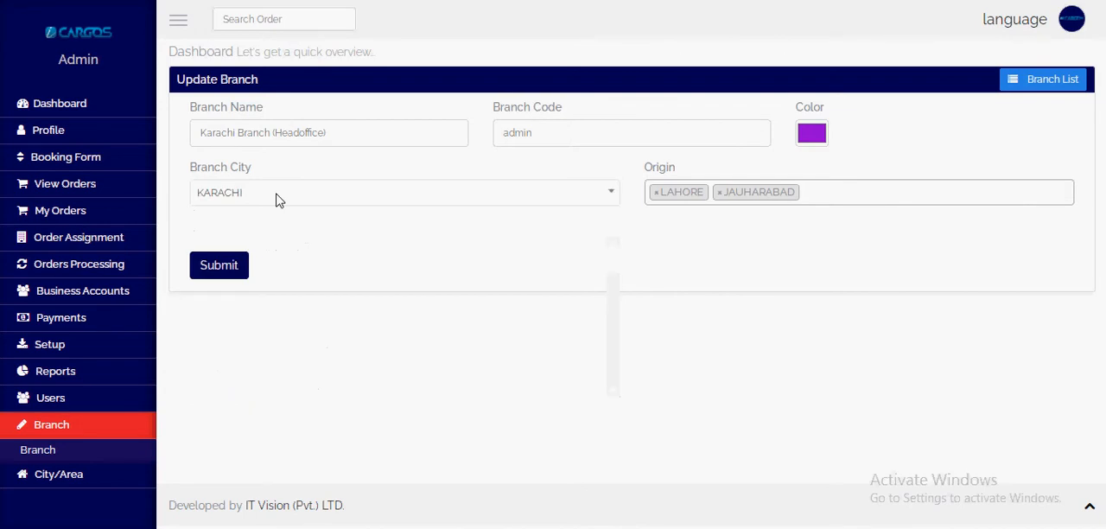
Step: Replace the branch's origin cities with KARACHI and submit the branch update
left_click(657, 196)
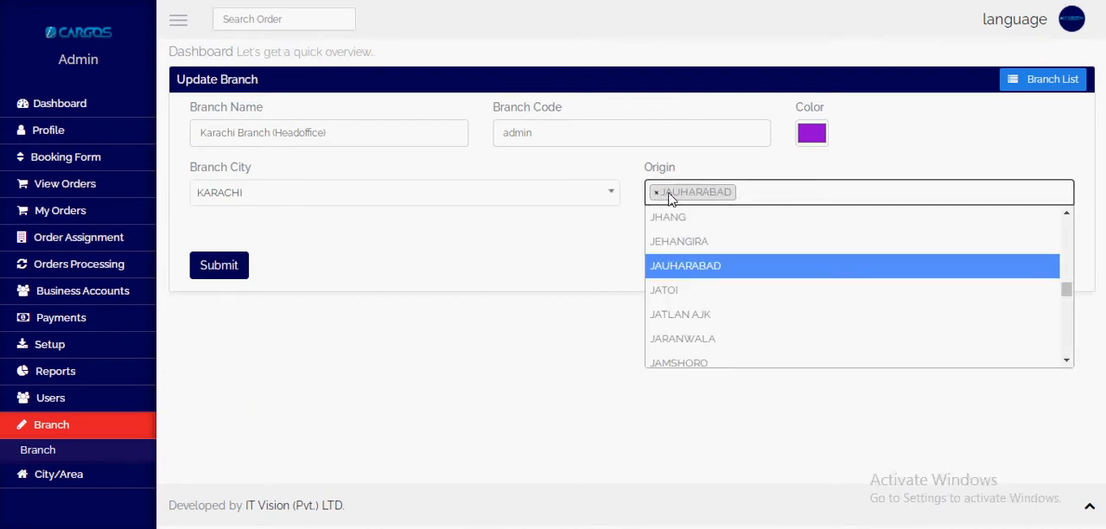
left_click(658, 194)
type("karachi")
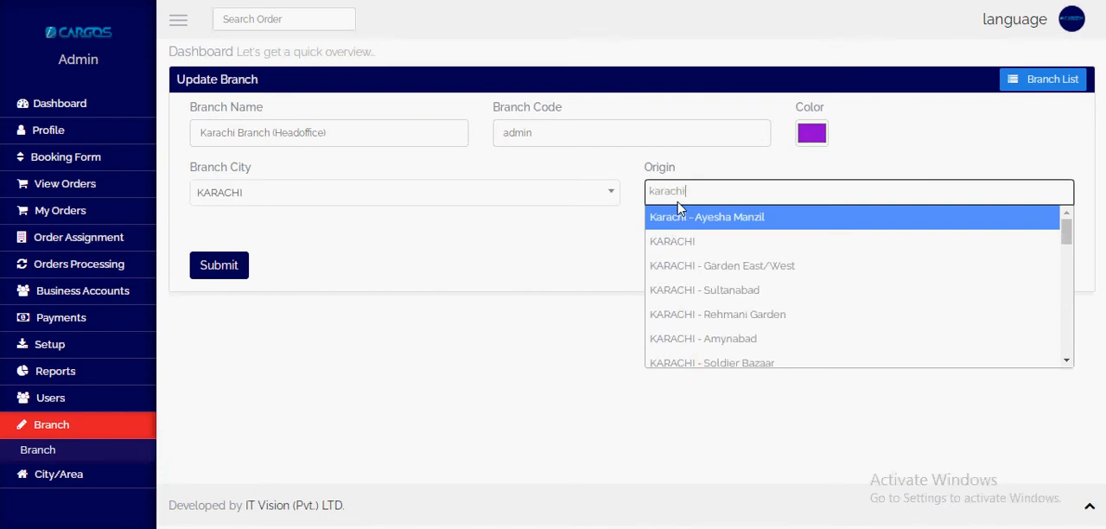
key("Down")
key("Return")
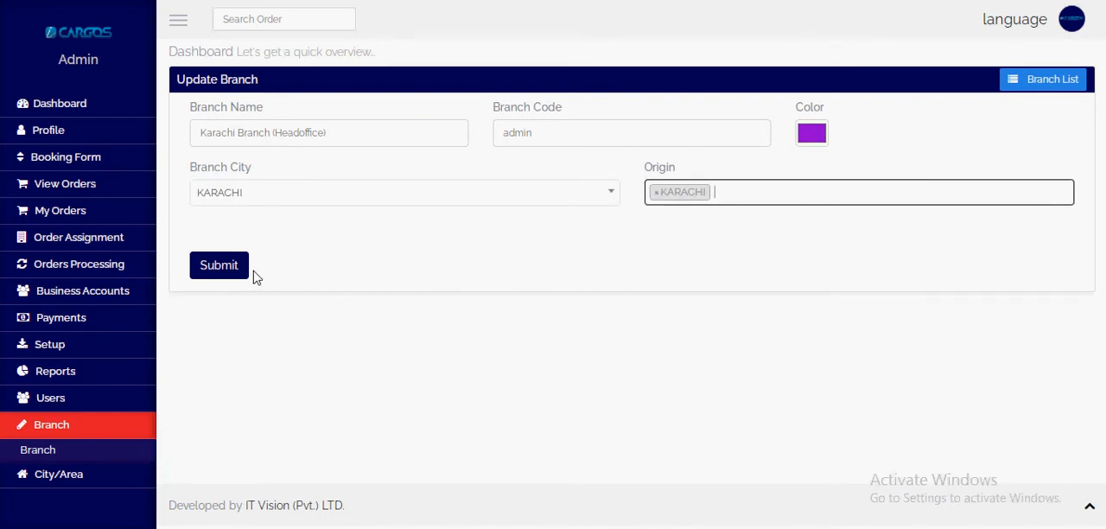
left_click(224, 272)
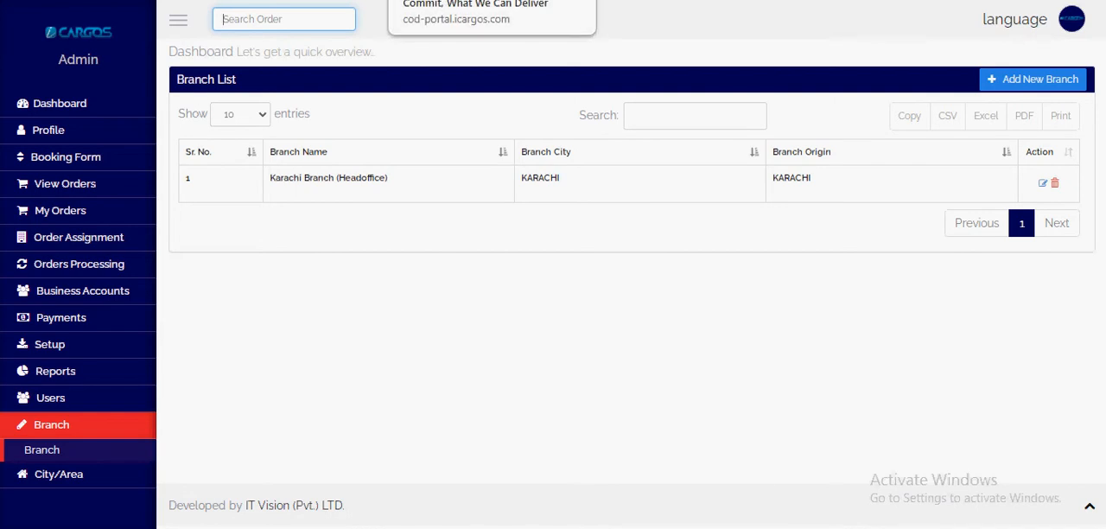
Step: Edit the Karachi branch again, add ISLAMABAD, LAHORE and RAWALPINDI to its origins, and submit the update
left_click(1044, 189)
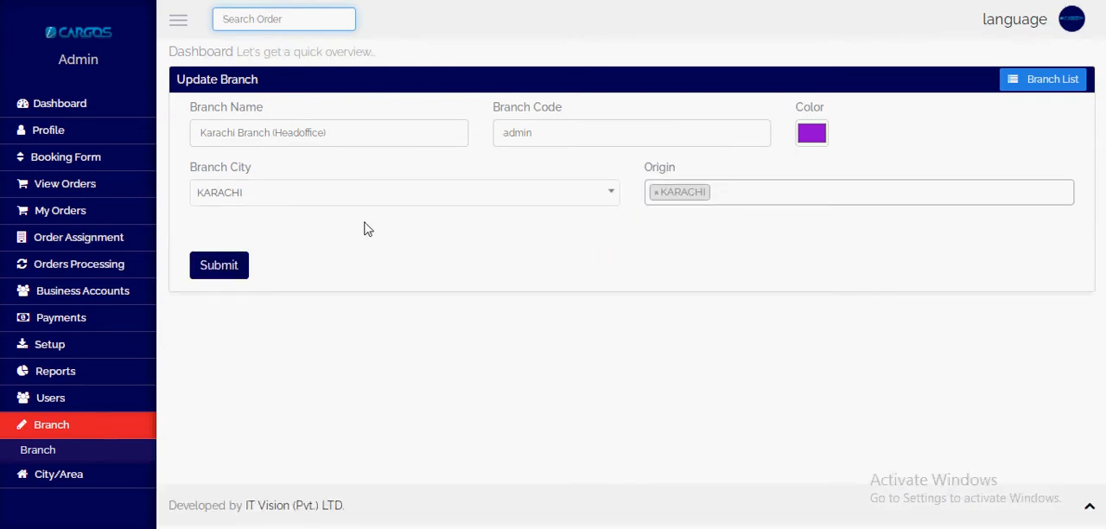
left_click(760, 198)
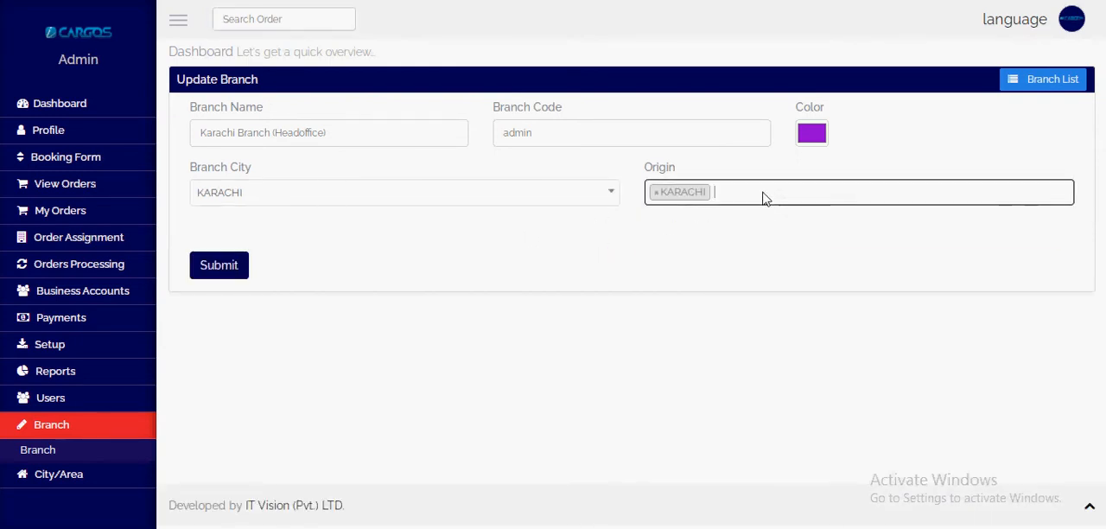
type("IS")
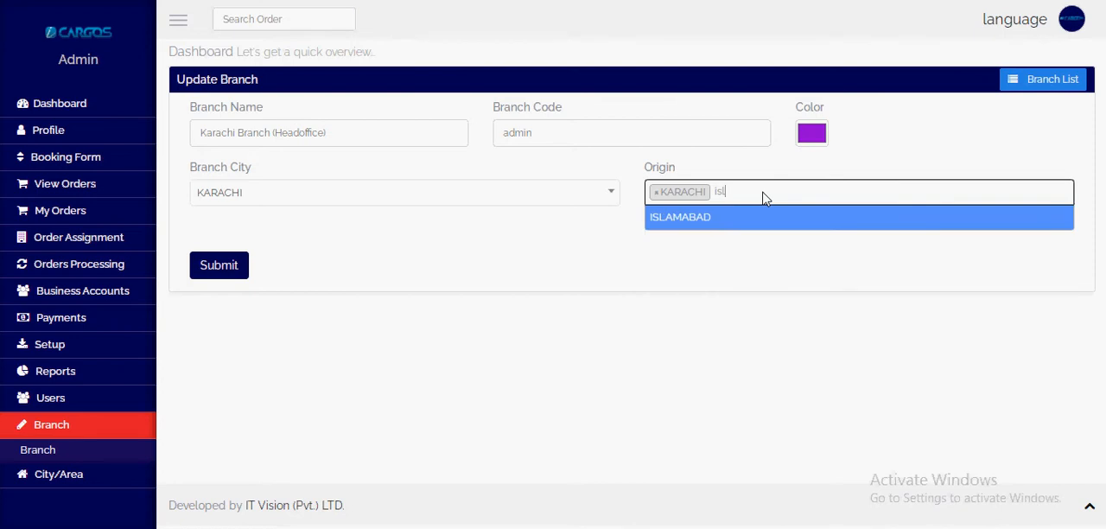
key("Return")
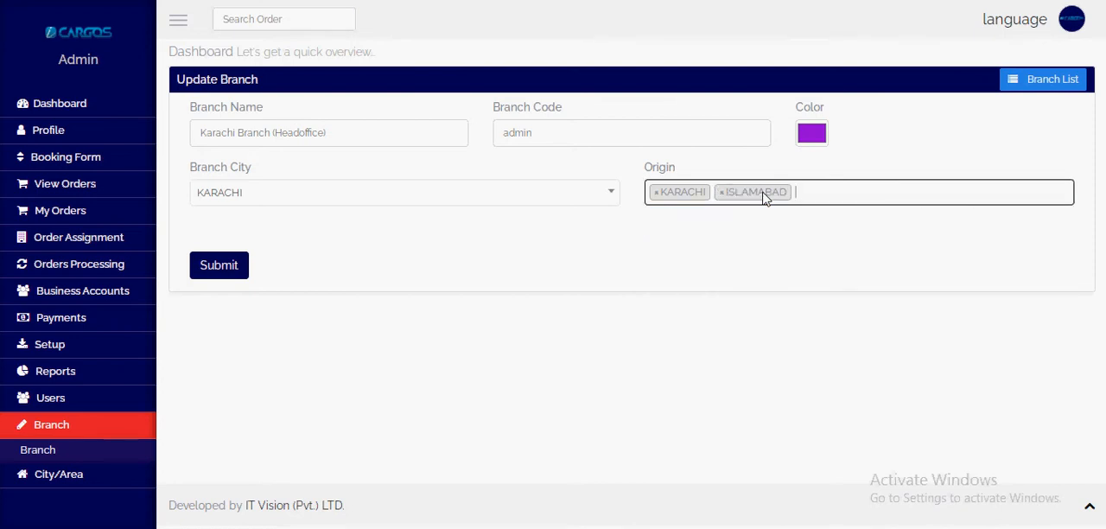
type("LA")
key("Return")
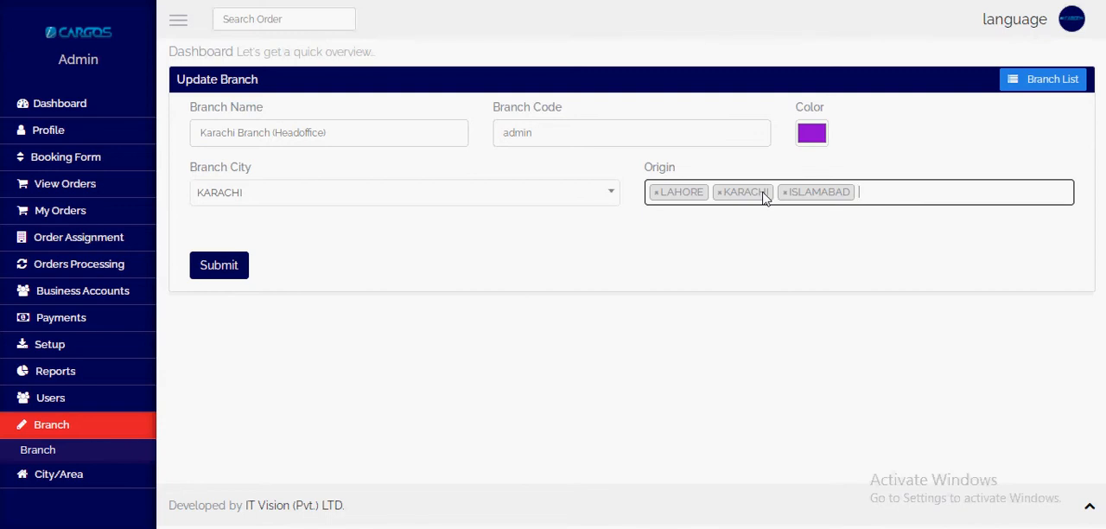
type("rawal")
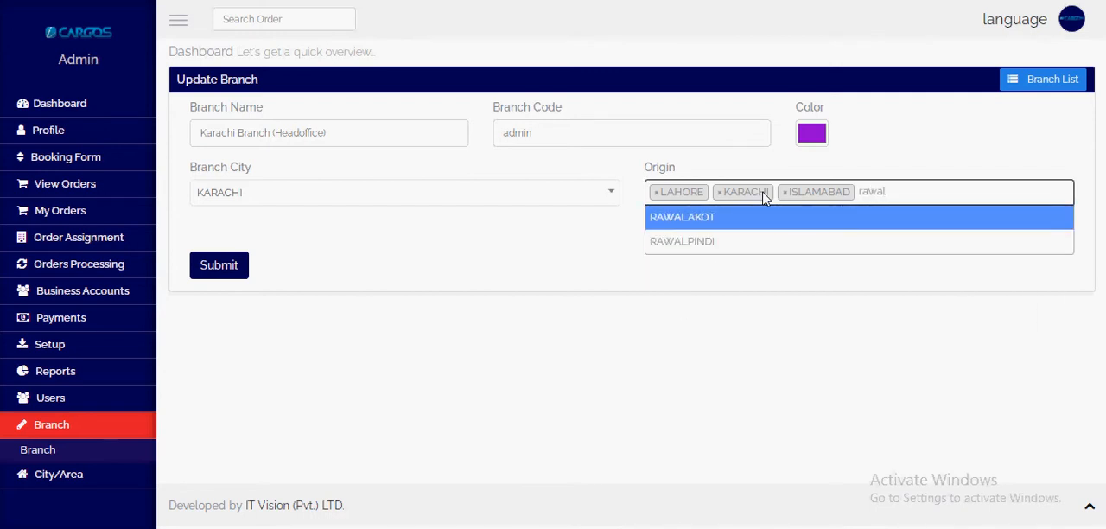
key("Down")
key("Return")
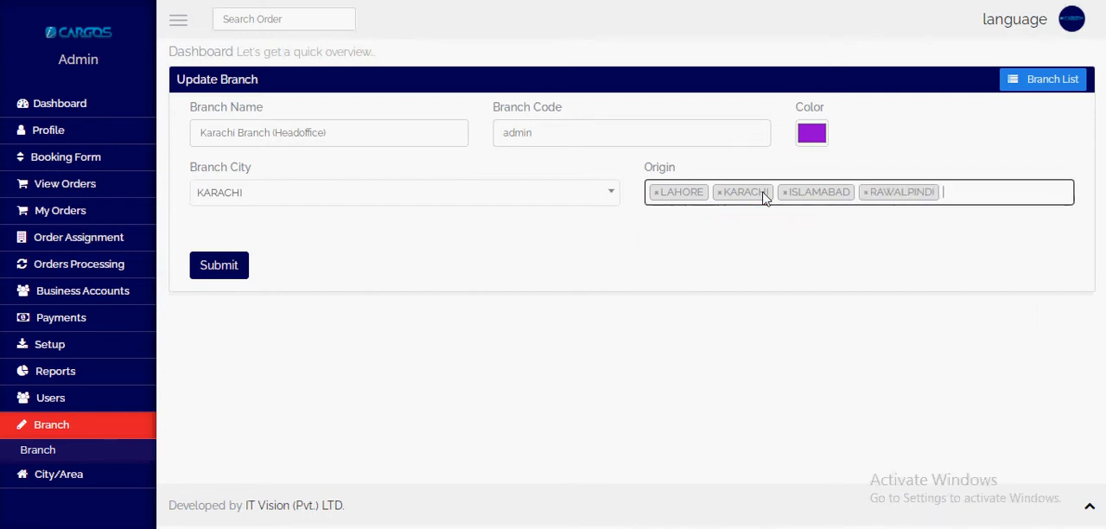
left_click(232, 266)
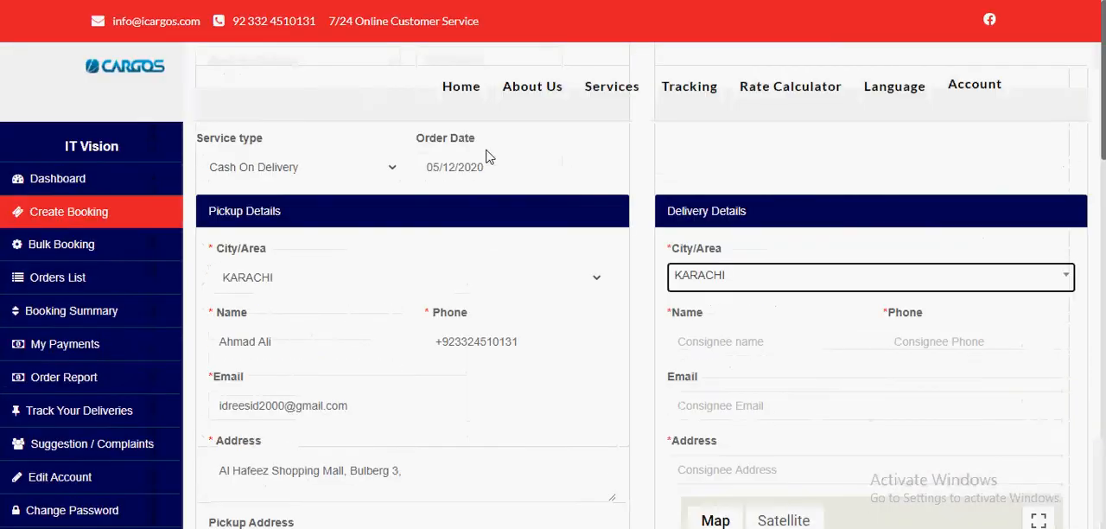
Step: Return to the customer portal's booking form and check the pickup city options
scroll(485, 152, "down", 1)
left_click(323, 193)
left_click(327, 194)
left_click(355, 199)
left_click(357, 200)
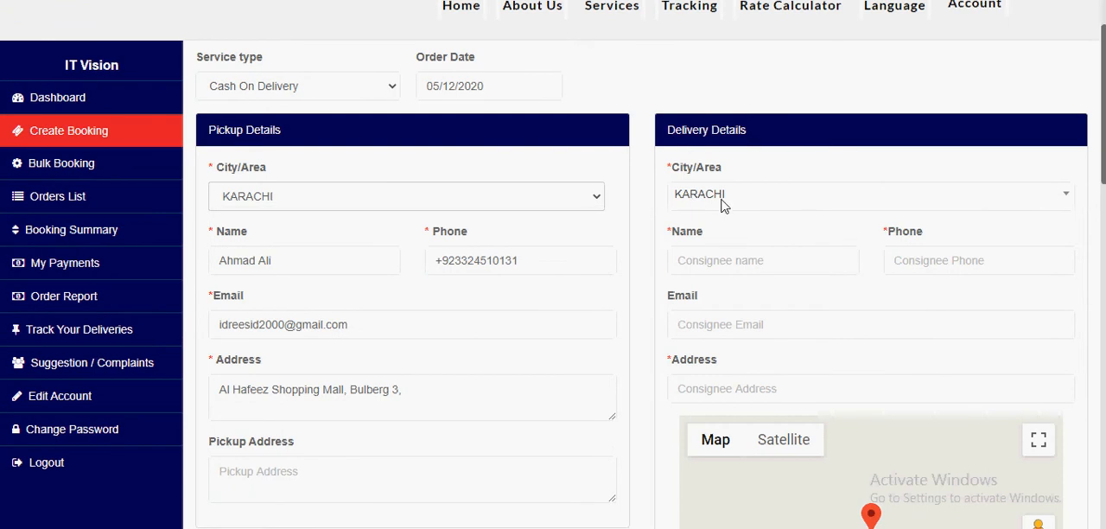
Step: Search the delivery cities for Lahore and reselect KARACHI as the delivery city
left_click(722, 202)
type("lahore")
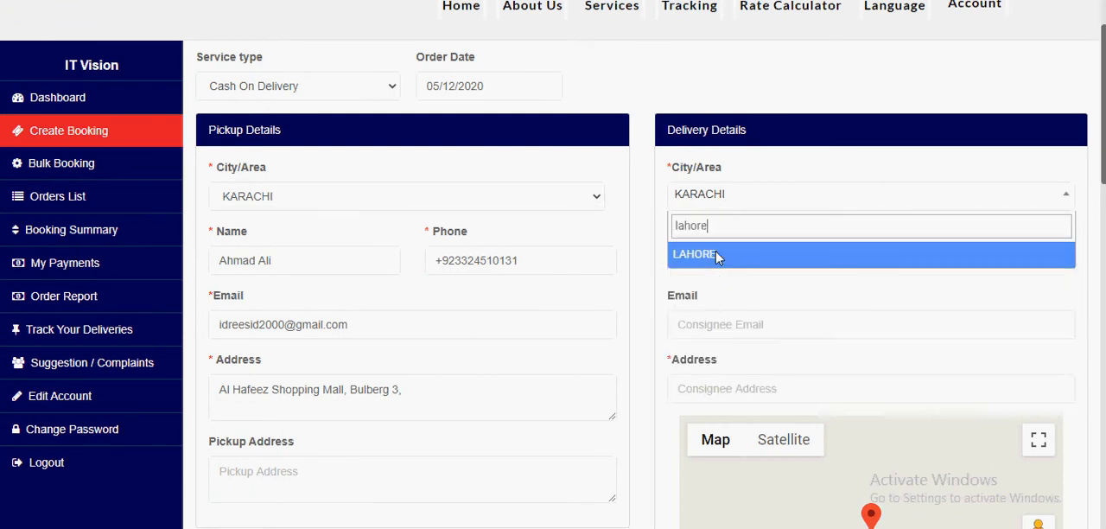
key("BackSpace")
key("BackSpace")
key("BackSpace")
key("BackSpace")
type("kr")
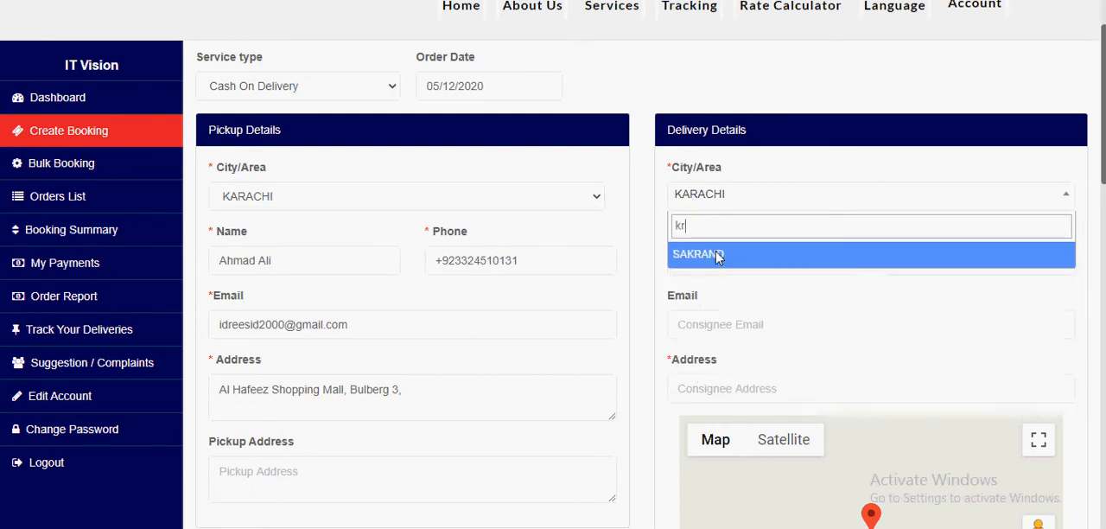
key("BackSpace")
type("ara")
key("Down")
left_click(716, 257)
Step: Fill in the consignee's name, phone, email and address from the browser's saved suggestions
scroll(671, 346, "down", 2)
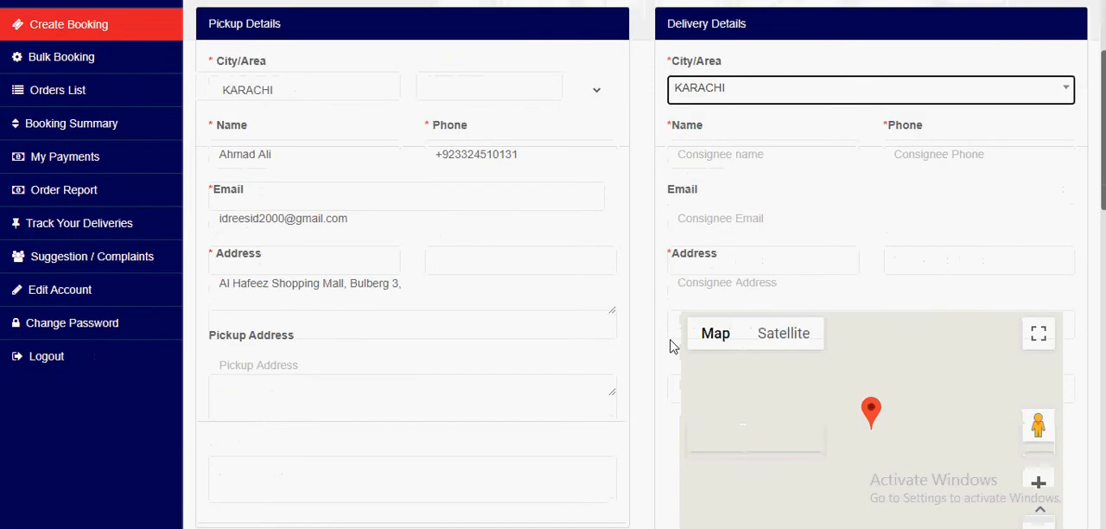
left_click(706, 98)
left_click(730, 134)
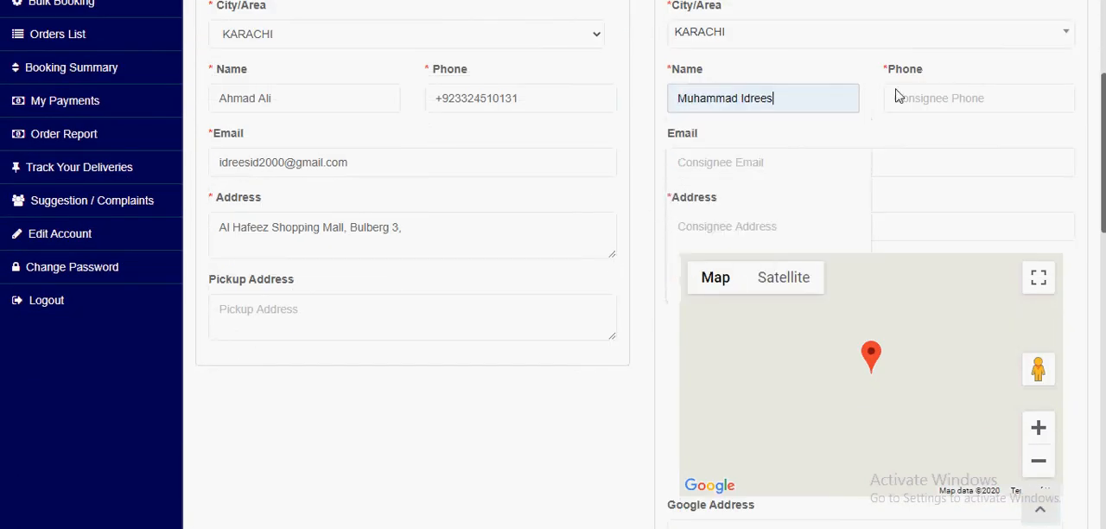
left_click(894, 98)
left_click(882, 146)
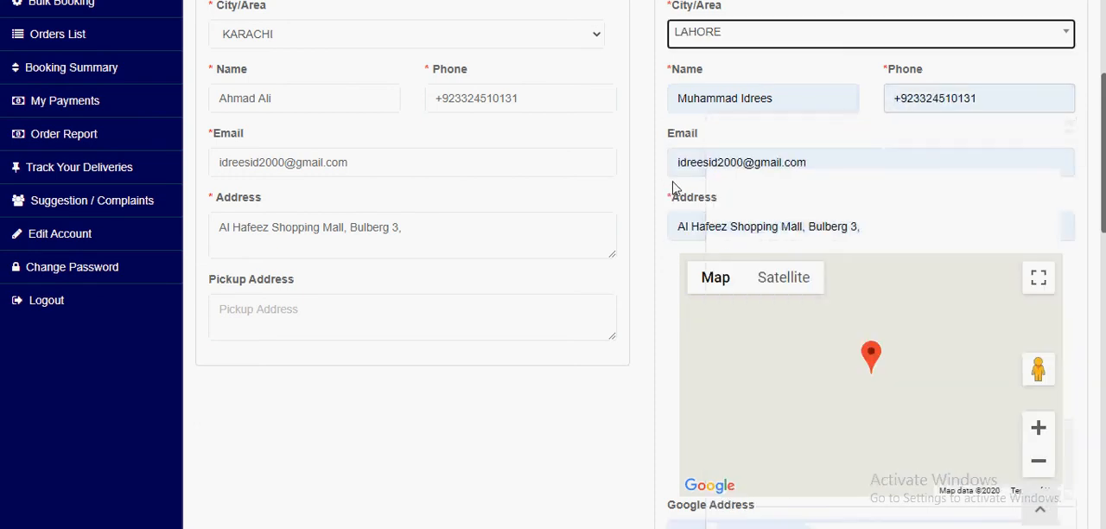
Step: Remove the leading plus sign from the consignee's phone number in the delivery details
scroll(906, 106, "down", 2)
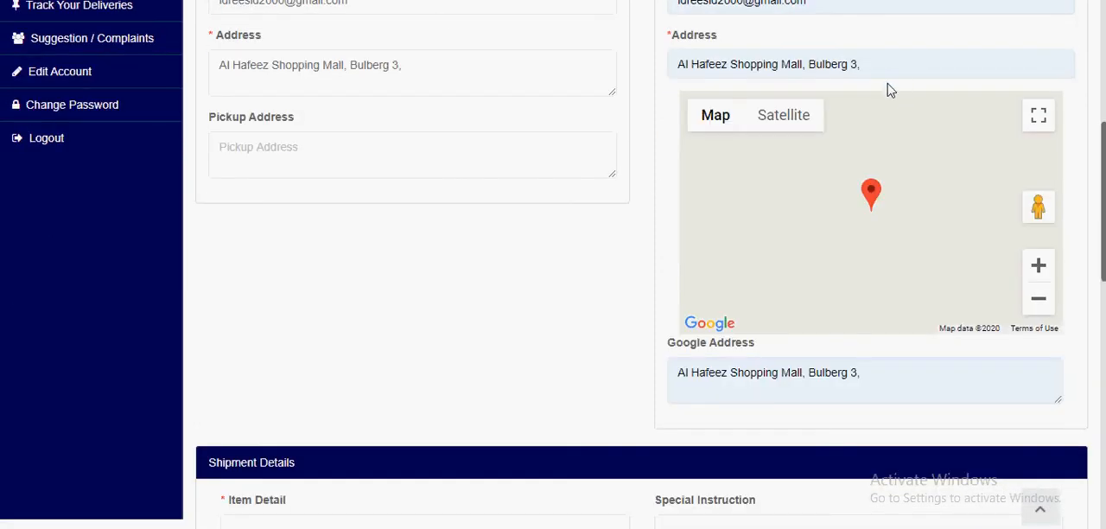
scroll(889, 89, "up", 3)
left_click(896, 182)
key("BackSpace")
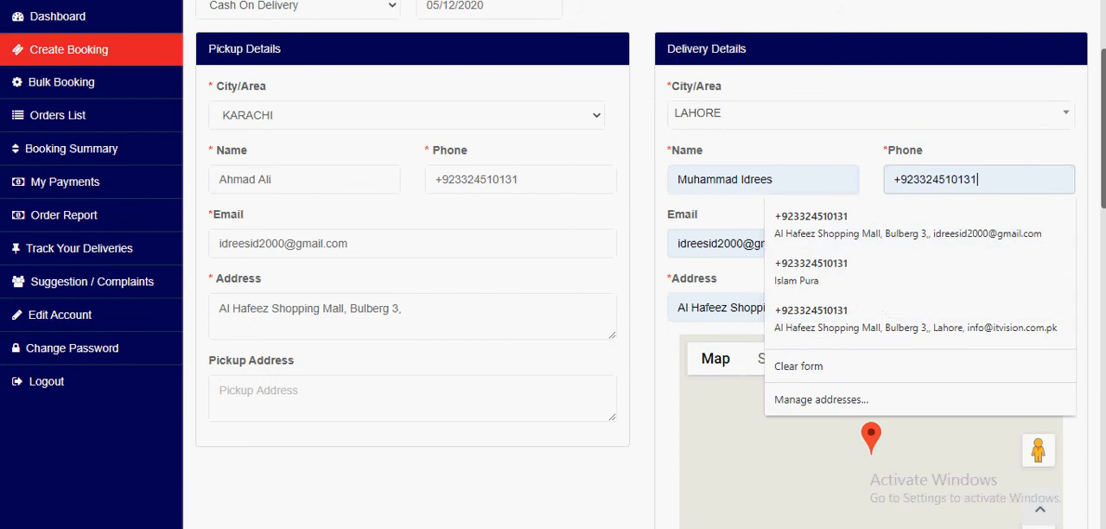
type("1")
left_click_drag(898, 181, 881, 190)
key("BackSpace")
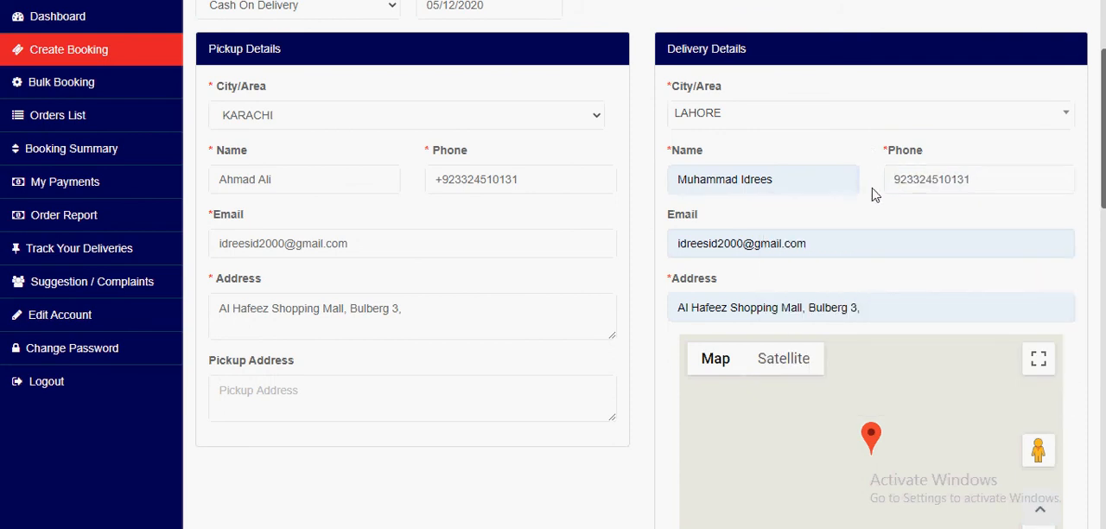
Step: Replace the consignee's address with the matching Google suggestion in Lahore and shift the map marker slightly
scroll(755, 213, "down", 2)
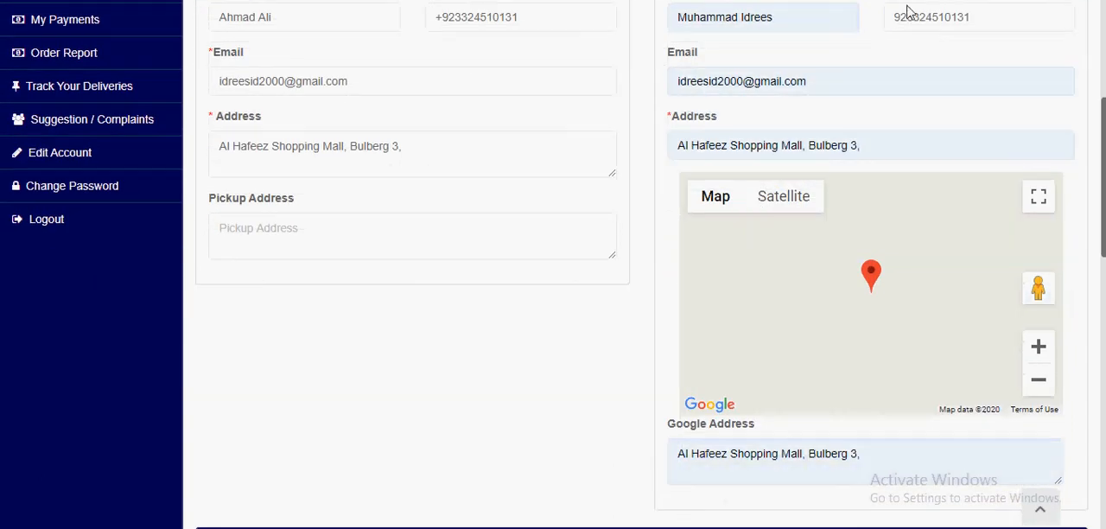
scroll(921, 99, "up", 1)
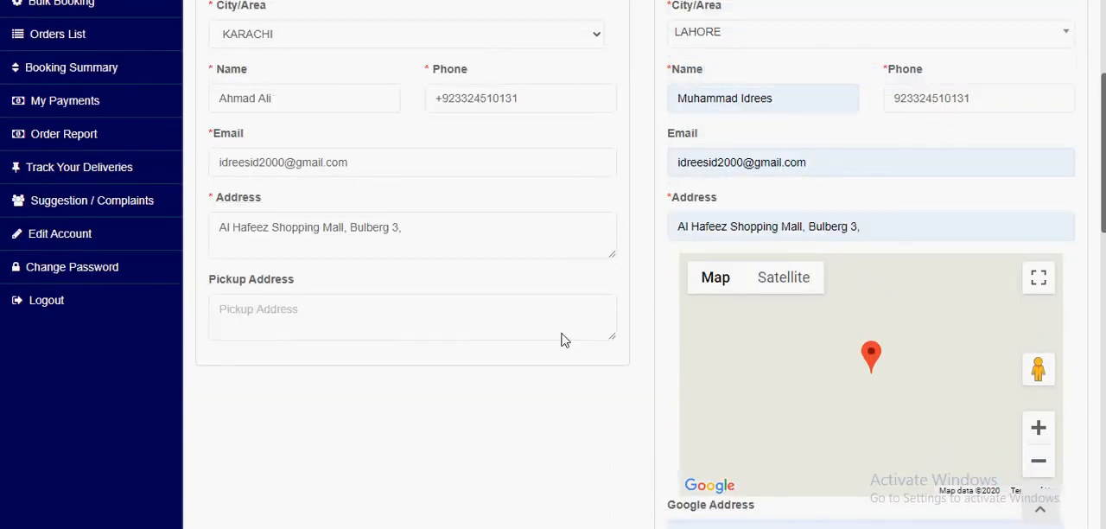
left_click(925, 231)
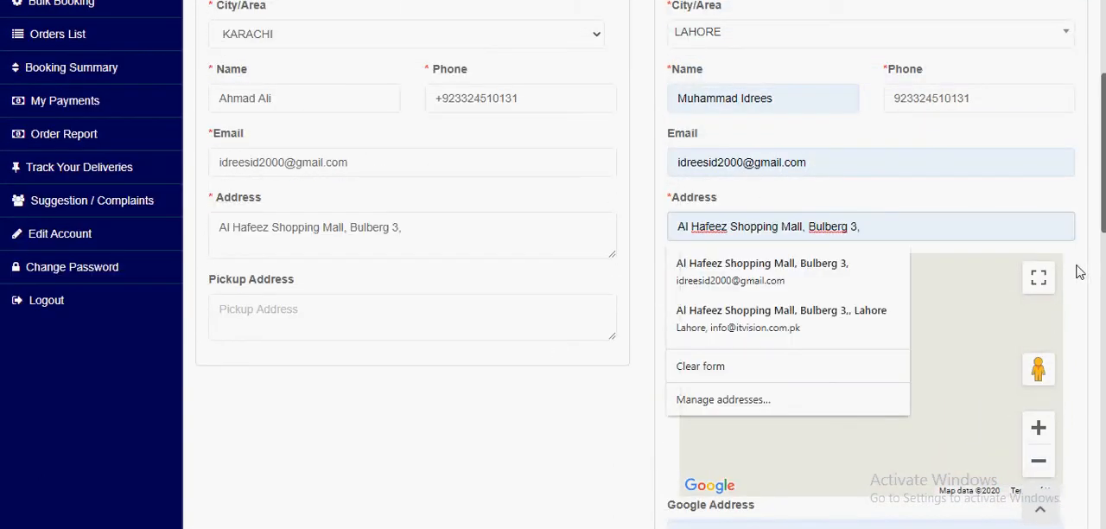
key("BackSpace")
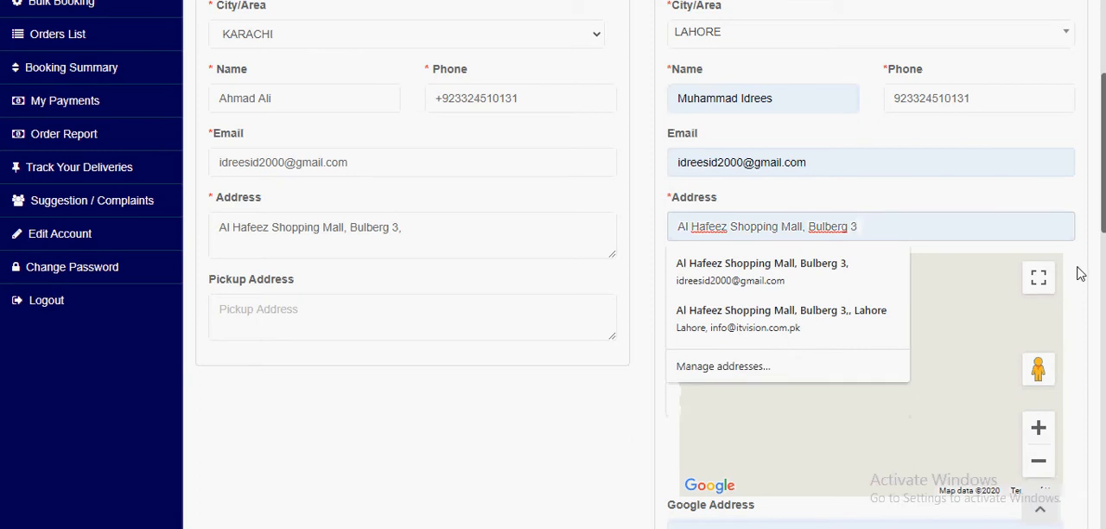
type(", La")
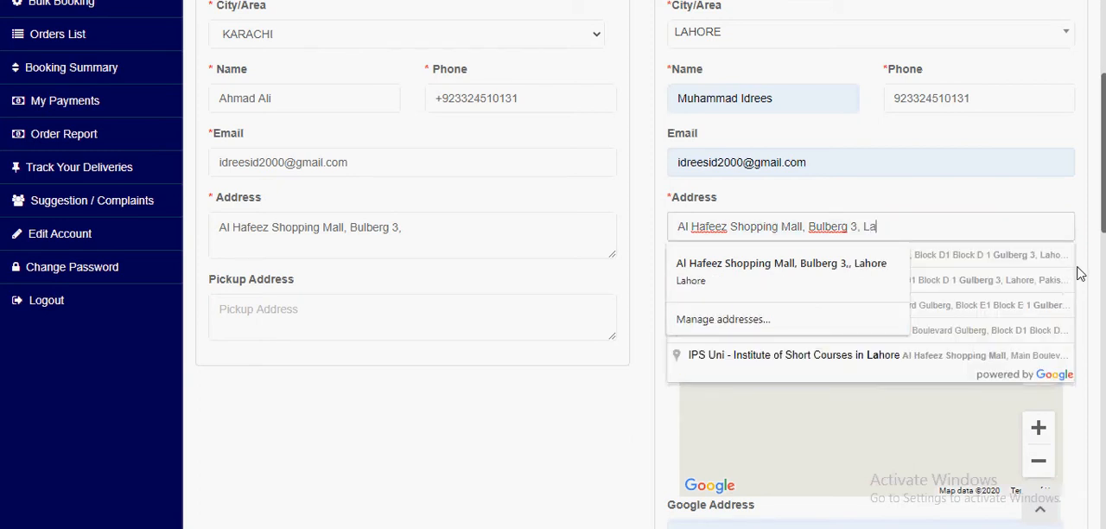
left_click(984, 268)
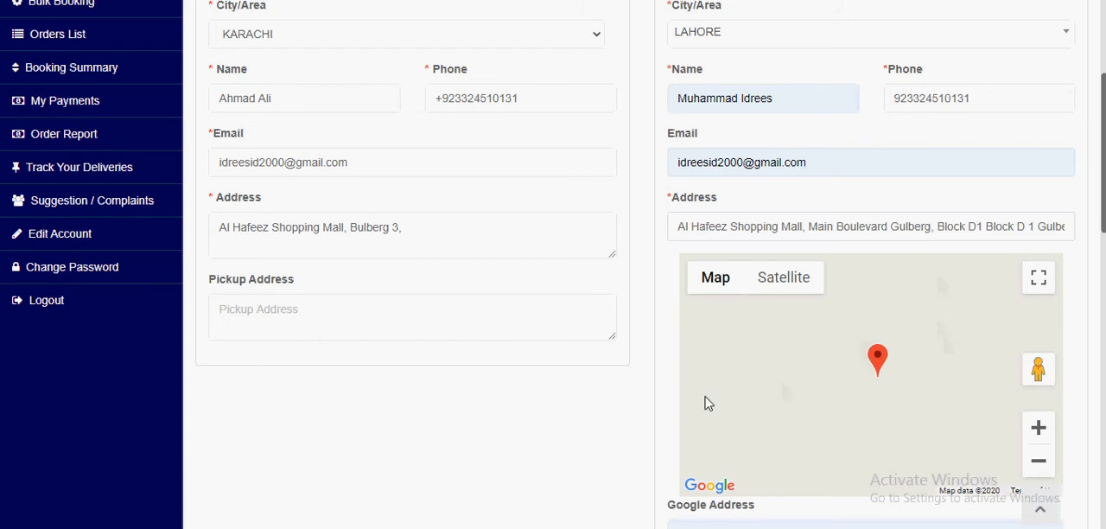
scroll(665, 360, "down", 1)
left_click_drag(878, 285, 881, 286)
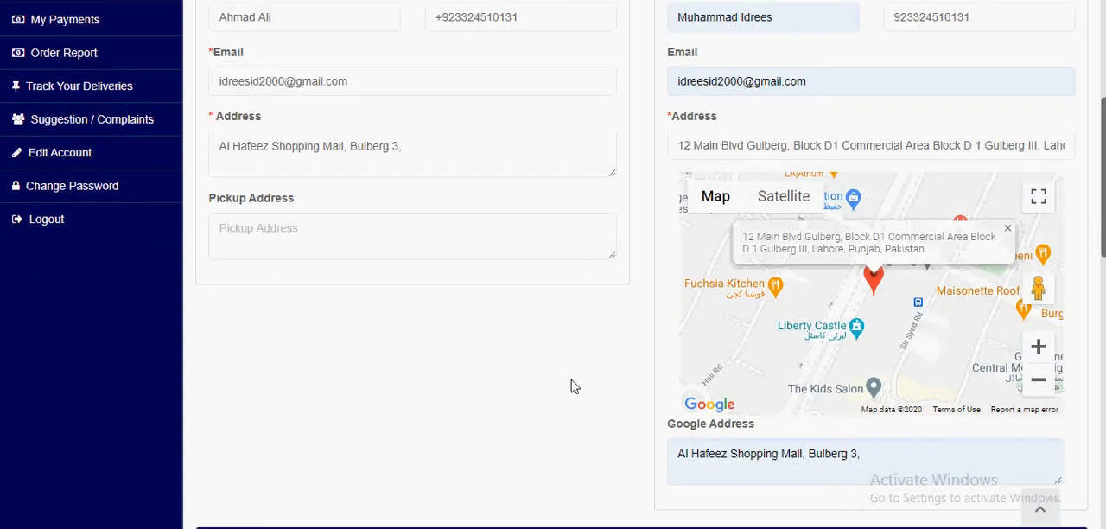
Step: Review the sender's city, name, phone, email and address in the pickup details
scroll(572, 382, "down", 3)
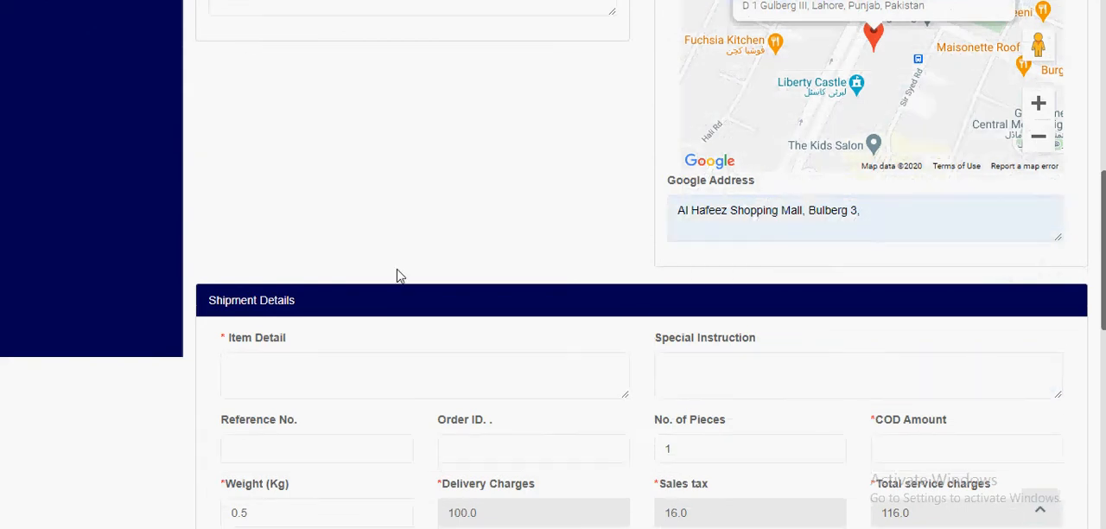
scroll(393, 276, "down", 4)
scroll(375, 249, "up", 2)
scroll(333, 244, "up", 8)
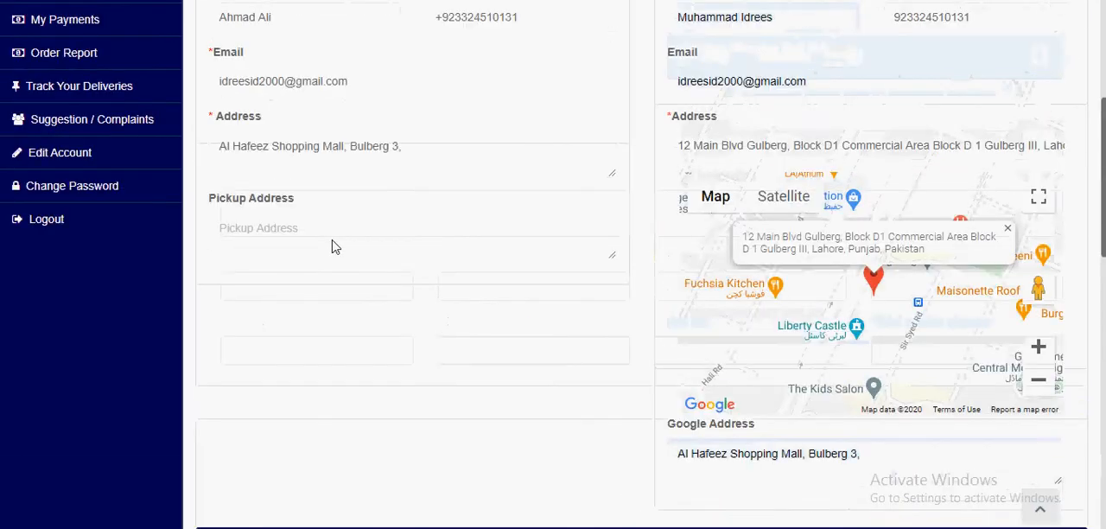
left_click_drag(205, 129, 292, 130)
scroll(314, 190, "down", 1)
triple_click(241, 48)
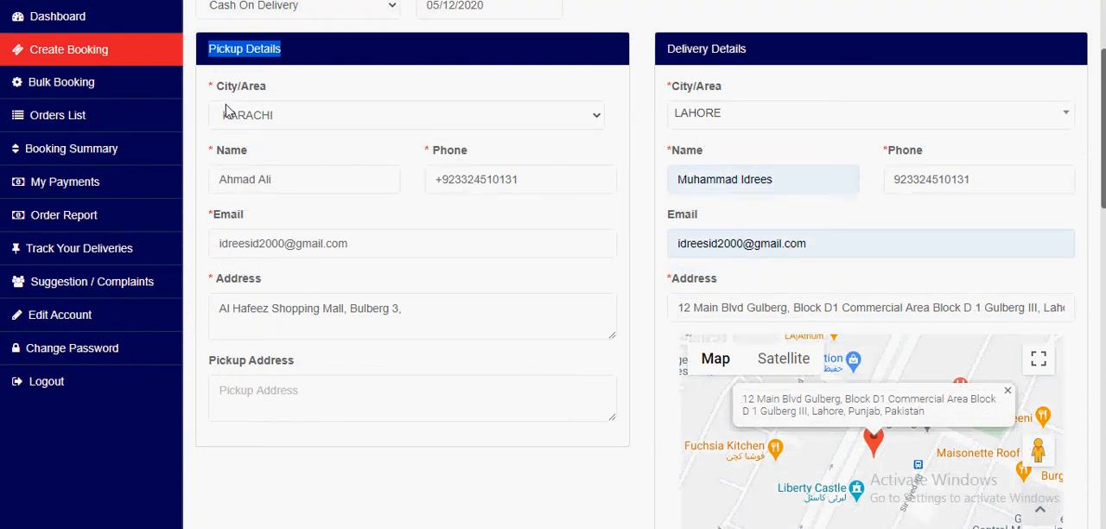
scroll(227, 160, "up", 1)
triple_click(136, 55)
scroll(278, 196, "down", 1)
left_click_drag(217, 150, 271, 146)
left_click_drag(453, 151, 447, 150)
left_click(230, 297)
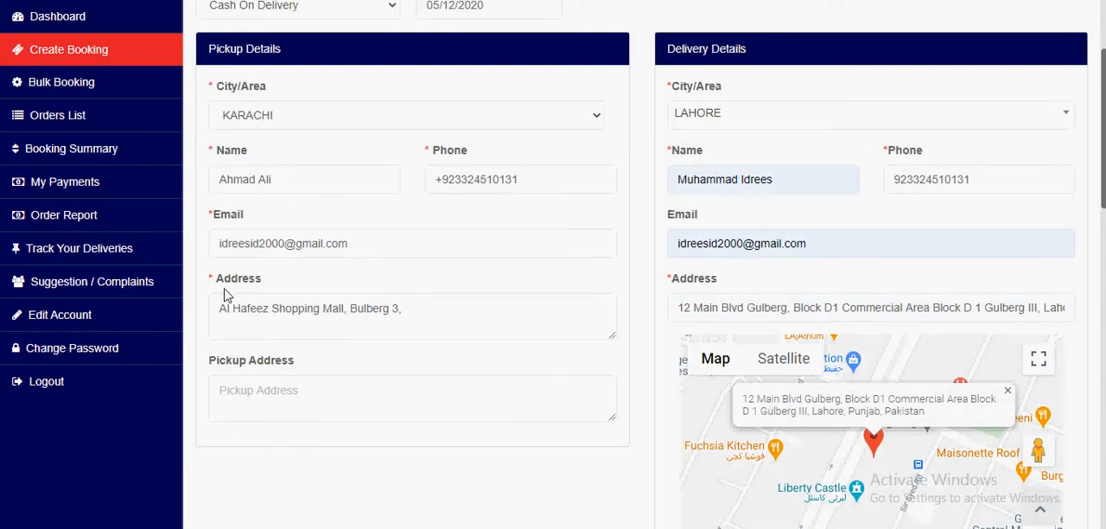
Step: Examine the empty Pickup Address field and compare it with the sender's main Address field
scroll(234, 377, "down", 2)
left_click(314, 231)
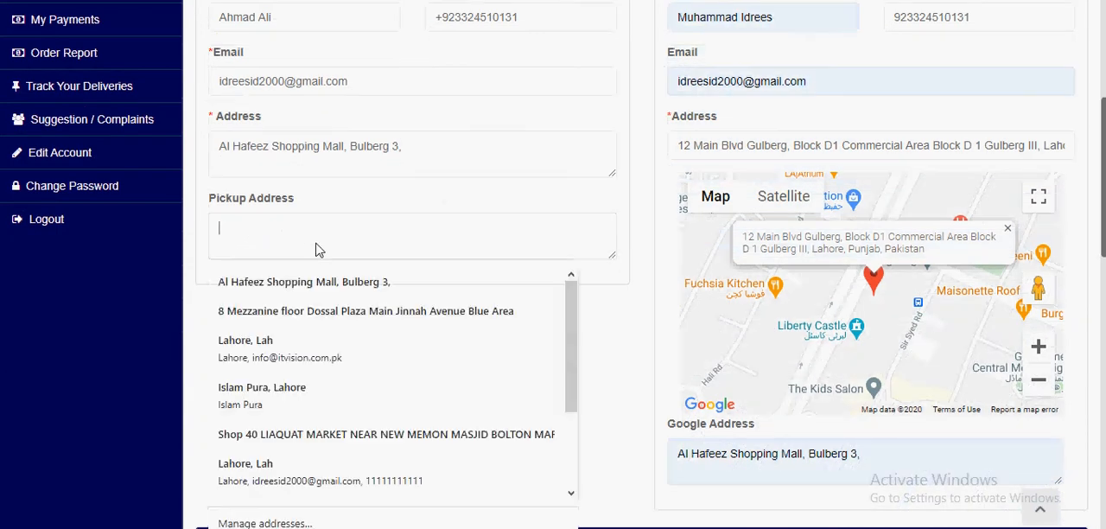
left_click(185, 316)
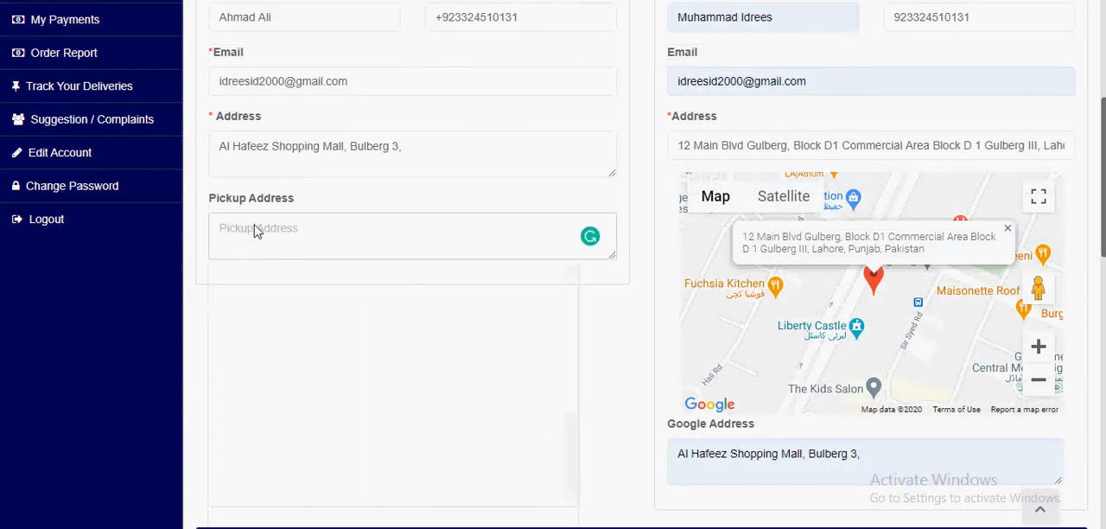
scroll(251, 233, "up", 1)
left_click_drag(207, 279, 304, 284)
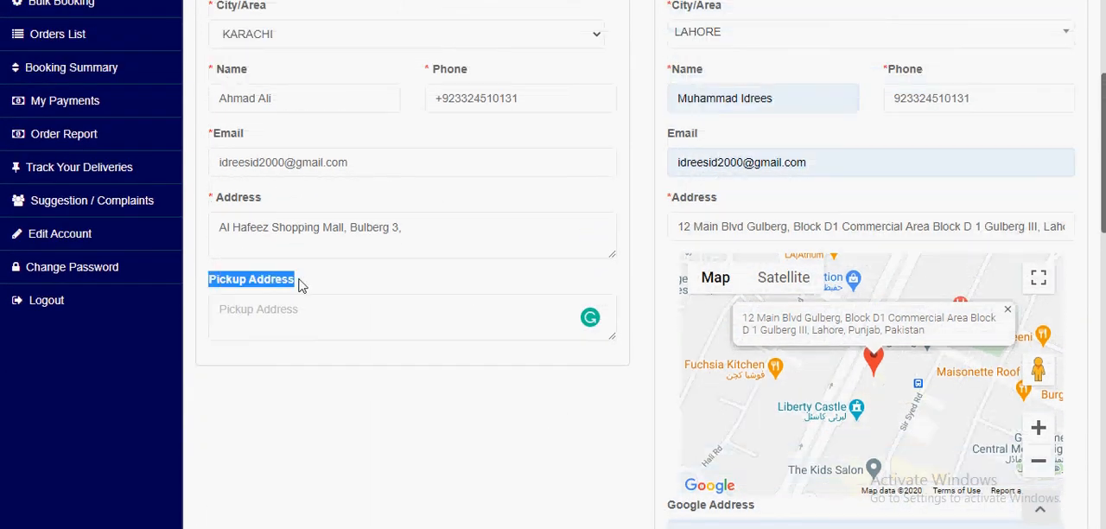
left_click_drag(212, 197, 278, 199)
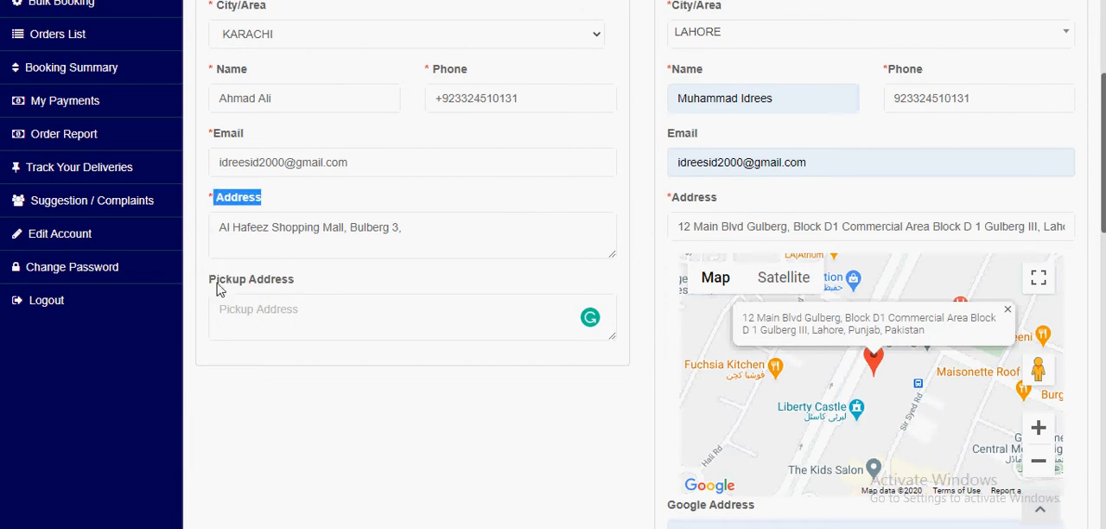
left_click_drag(210, 279, 297, 285)
left_click(314, 357)
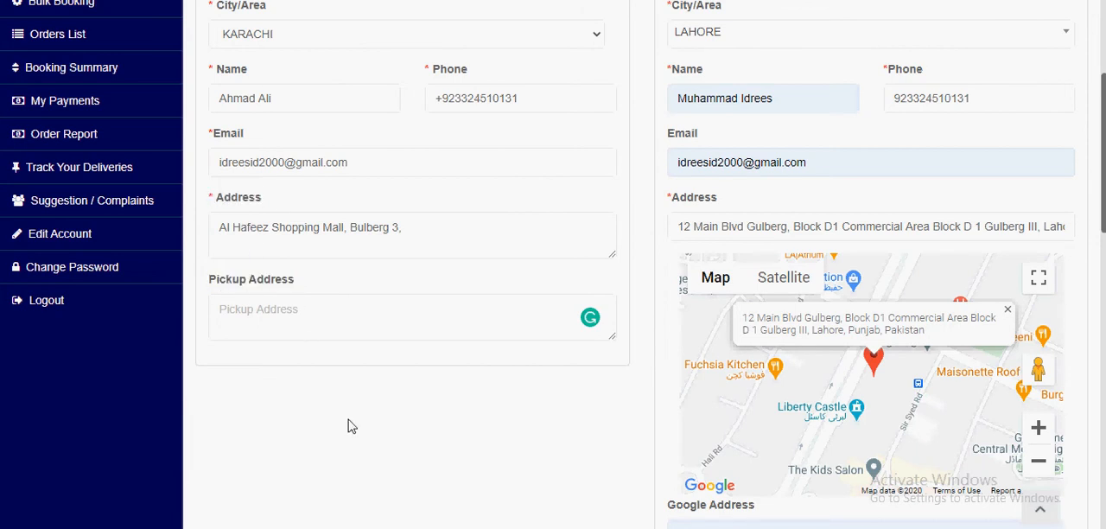
Step: Change the delivery city to KARACHI
scroll(362, 412, "up", 1)
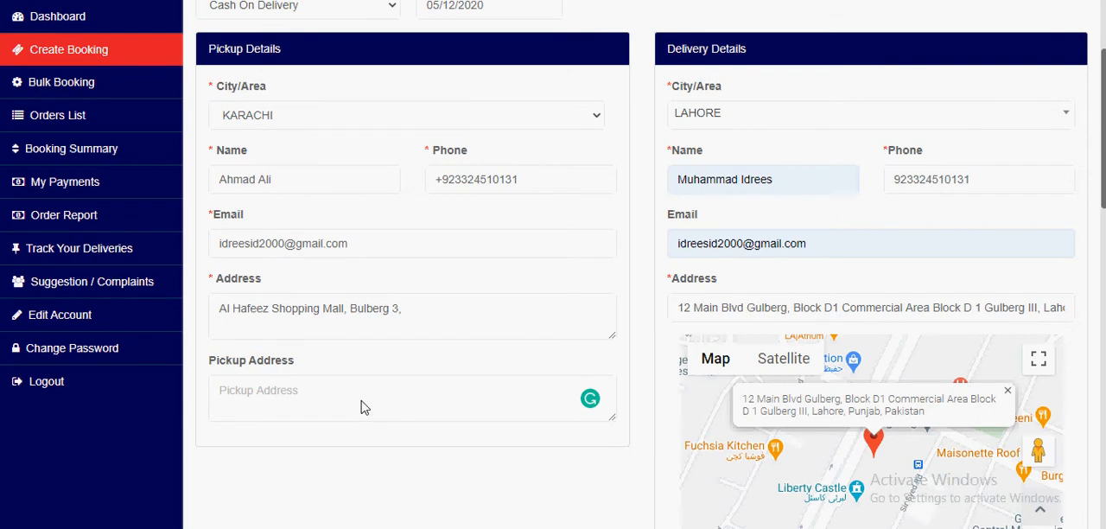
left_click_drag(210, 48, 609, 71)
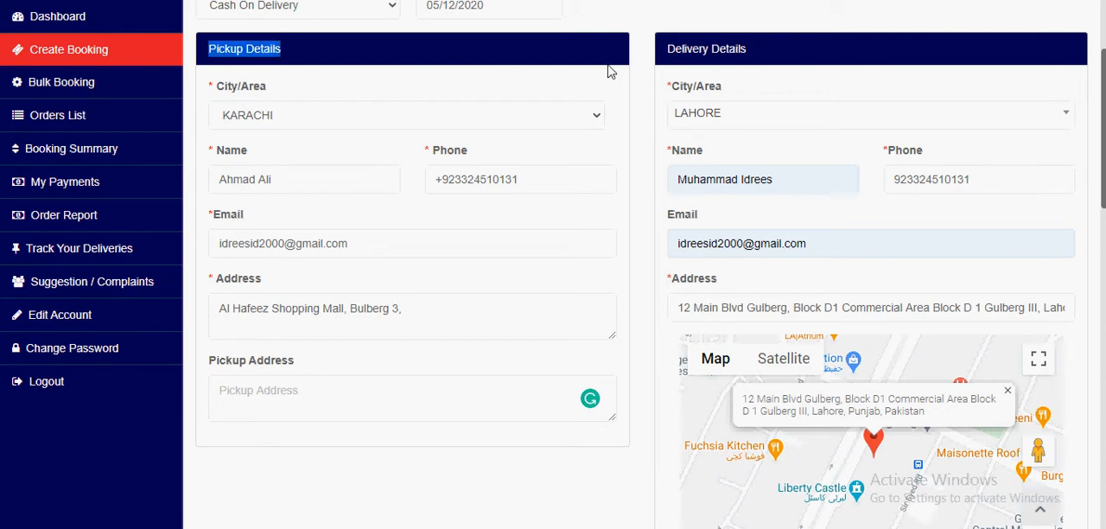
left_click_drag(663, 51, 754, 57)
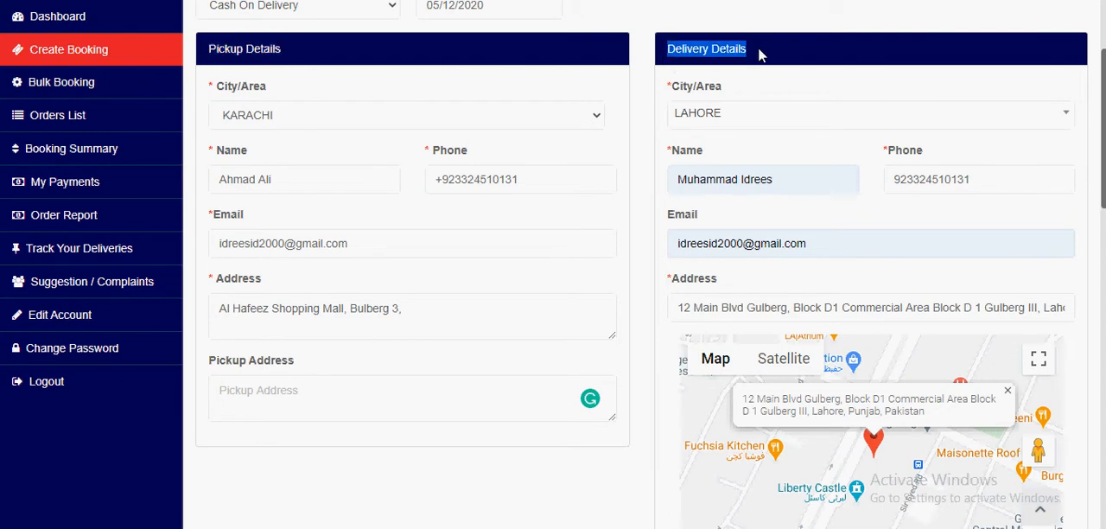
left_click(682, 118)
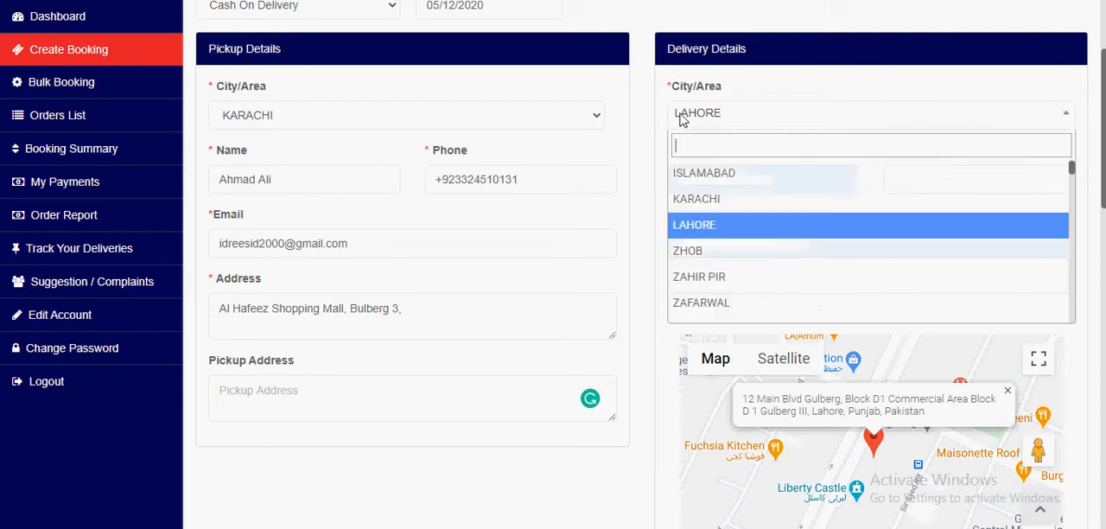
type("kara")
key("Return")
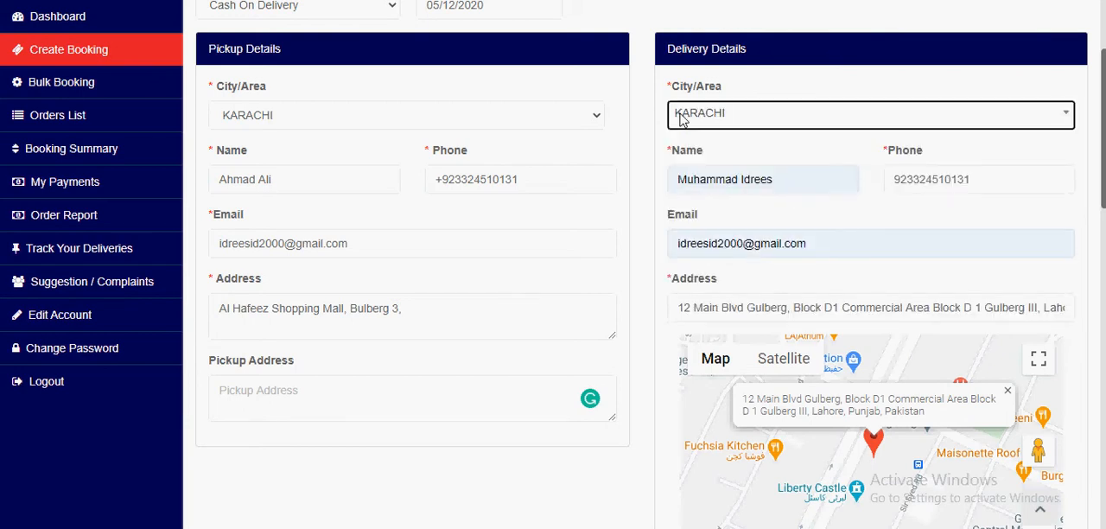
Step: Clear the consignee's email in the delivery details
scroll(730, 138, "down", 2)
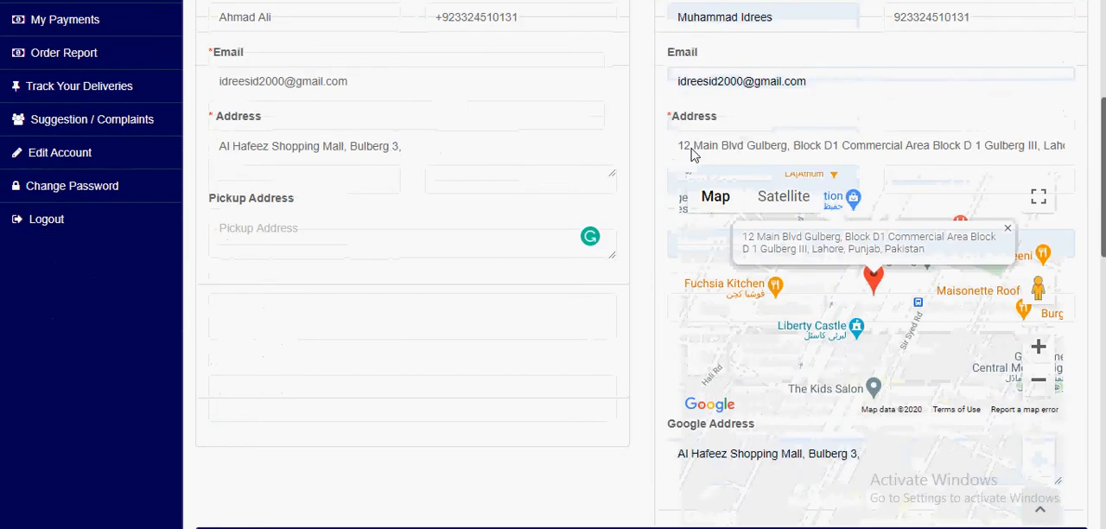
scroll(712, 141, "up", 1)
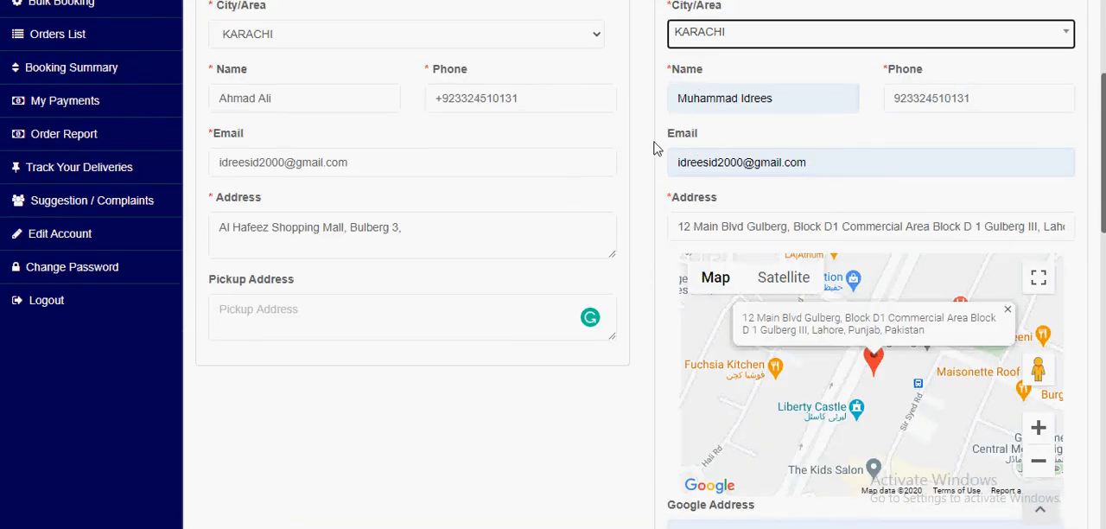
left_click_drag(876, 171, 676, 167)
key("BackSpace")
left_click(672, 184)
Step: Enter "Glass Items" as the item detail in the shipment details
scroll(661, 229, "down", 5)
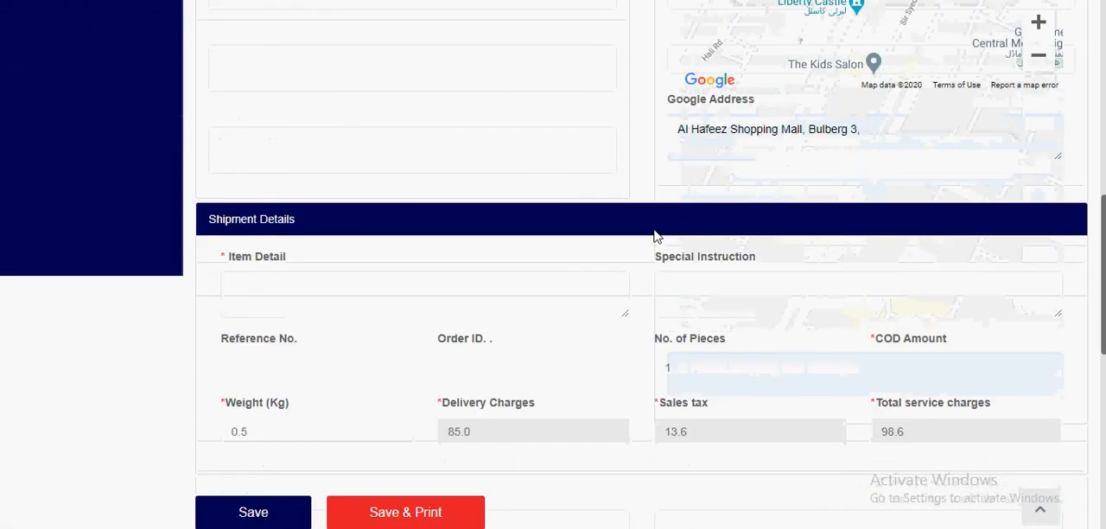
scroll(301, 262, "down", 1)
left_click(296, 146)
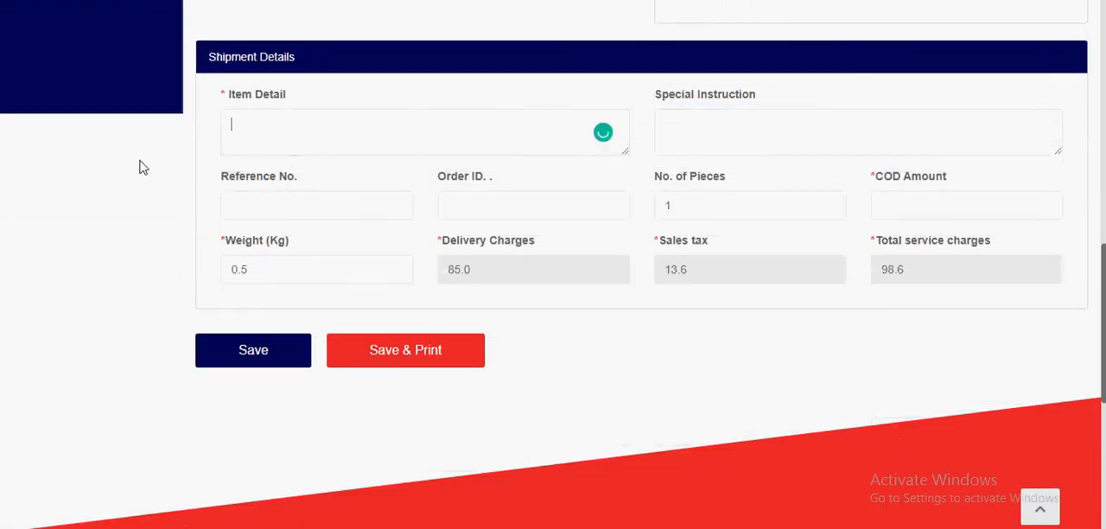
scroll(172, 162, "up", 1)
left_click_drag(205, 135, 307, 136)
left_click(281, 220)
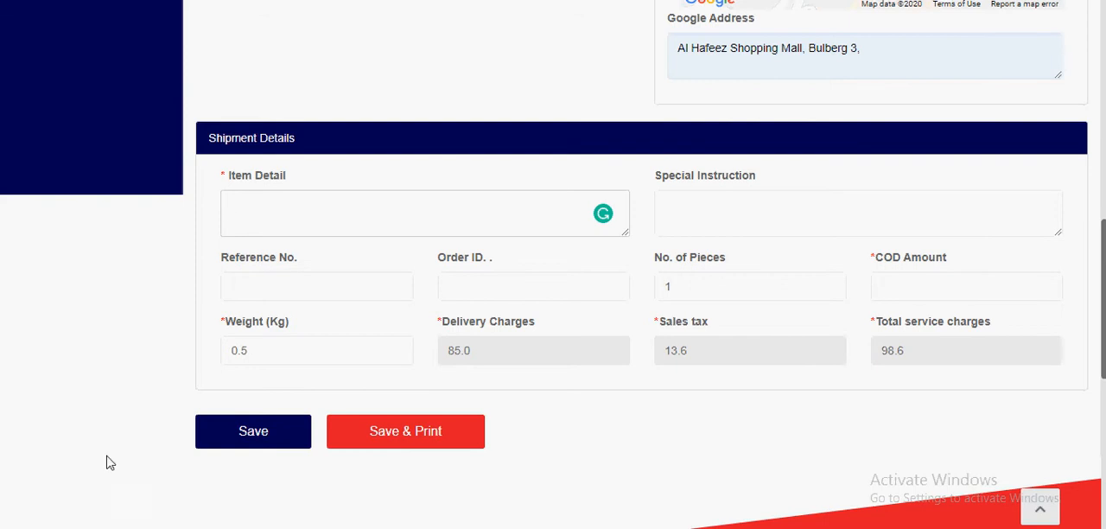
scroll(107, 467, "up", 8)
scroll(343, 176, "down", 8)
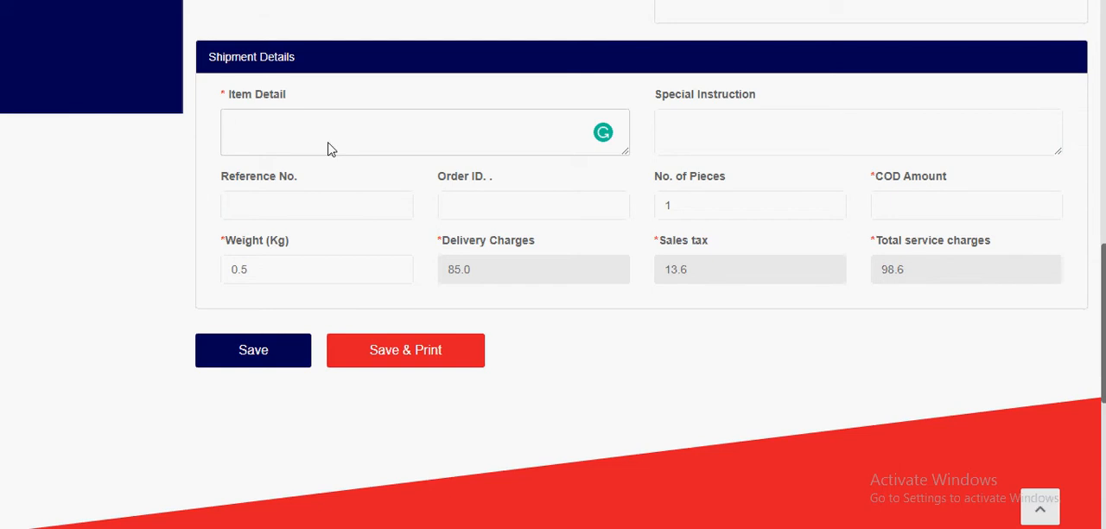
type("Glass Items")
key("Tab")
key("Tab")
Step: Add the special instruction "Need faster delivery" to the shipment
left_click(682, 131)
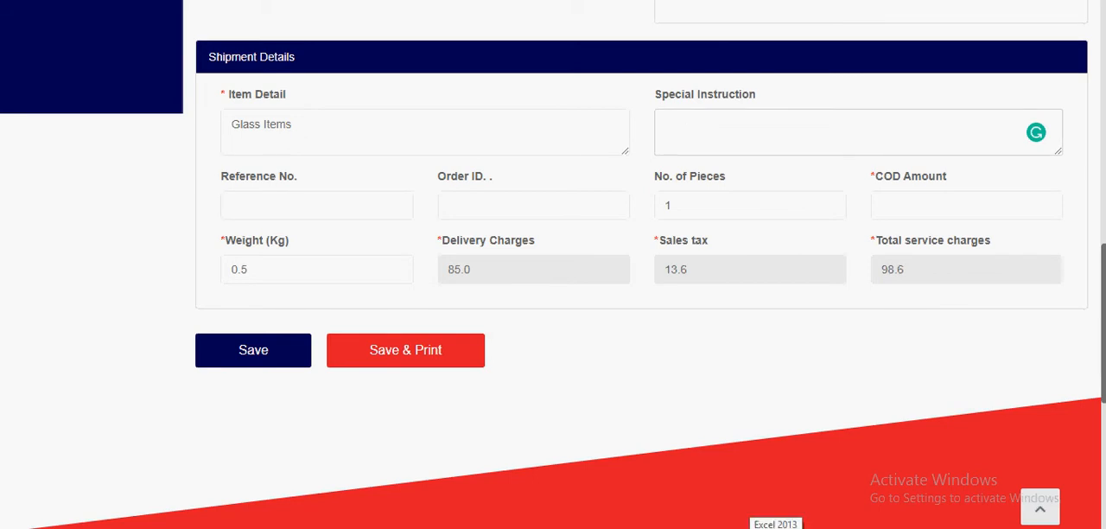
type("Need faster delivery")
Step: Fill in the shipment's reference number and order ID
key("Tab")
type("87876786")
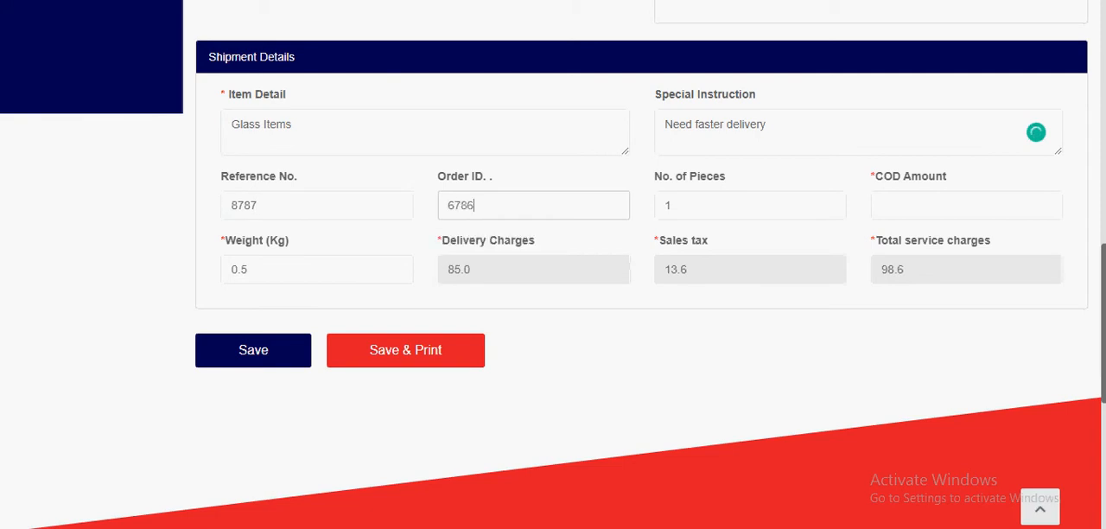
key("Tab")
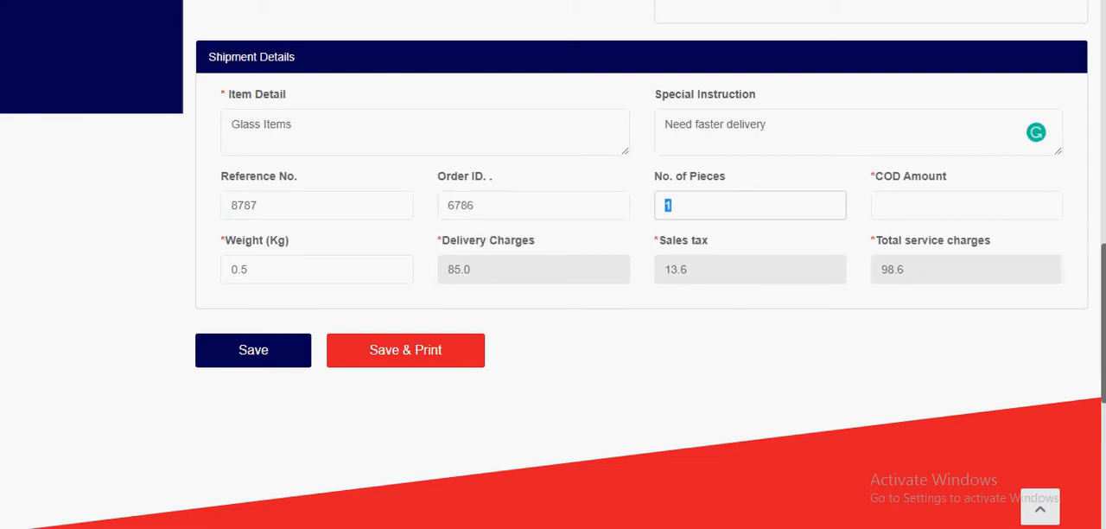
Step: Set the number of pieces to 2 and the COD amount to 2000
key("Tab")
type("2000")
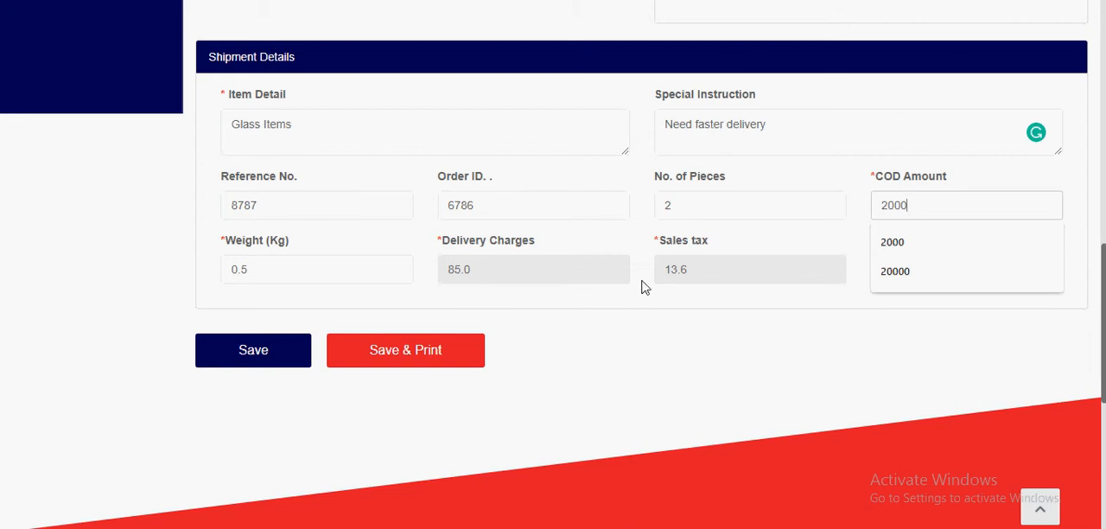
left_click(647, 330)
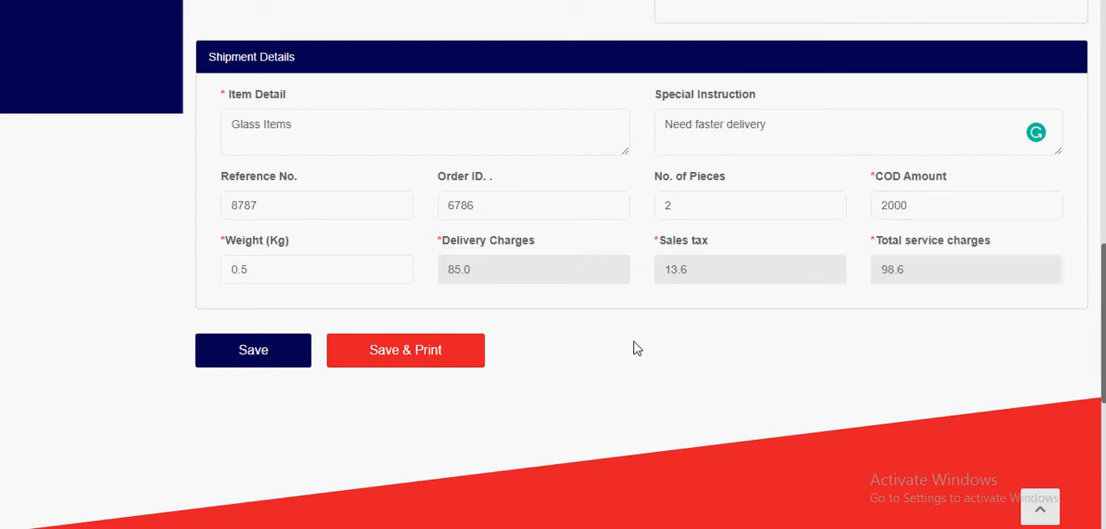
Step: Set the shipment's weight to 3 kg and save the booking with printing
double_click(226, 272)
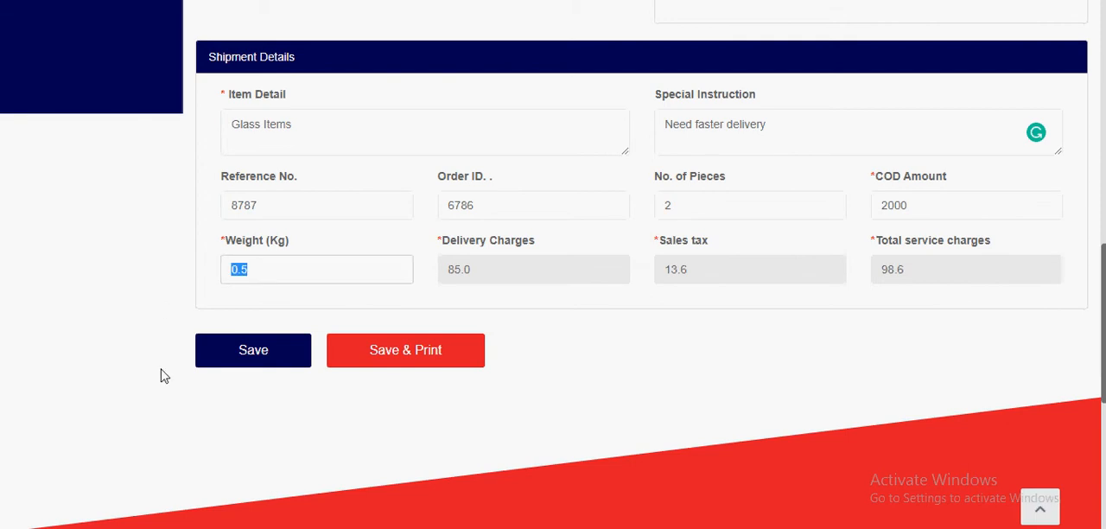
type("3")
left_click(178, 338)
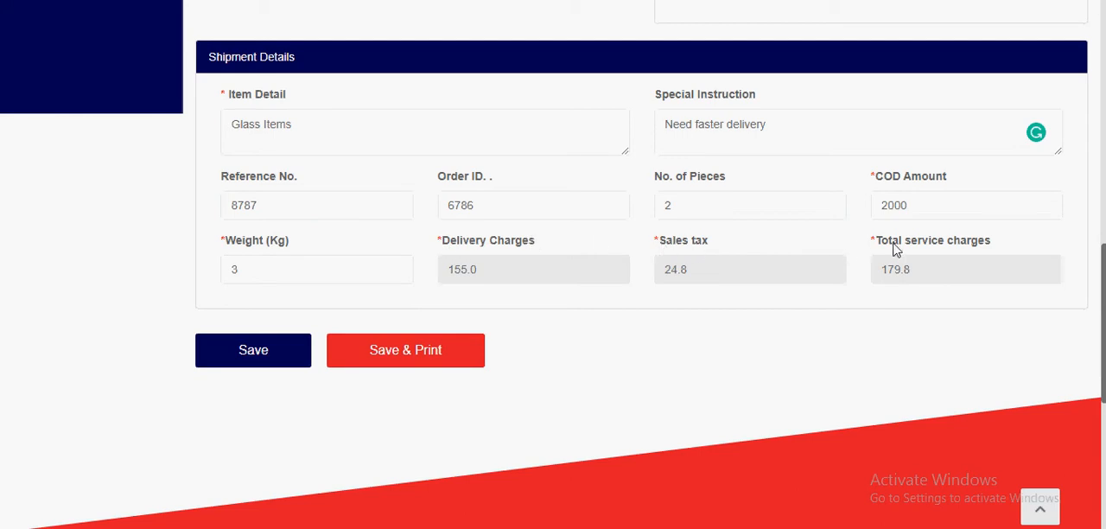
left_click(384, 354)
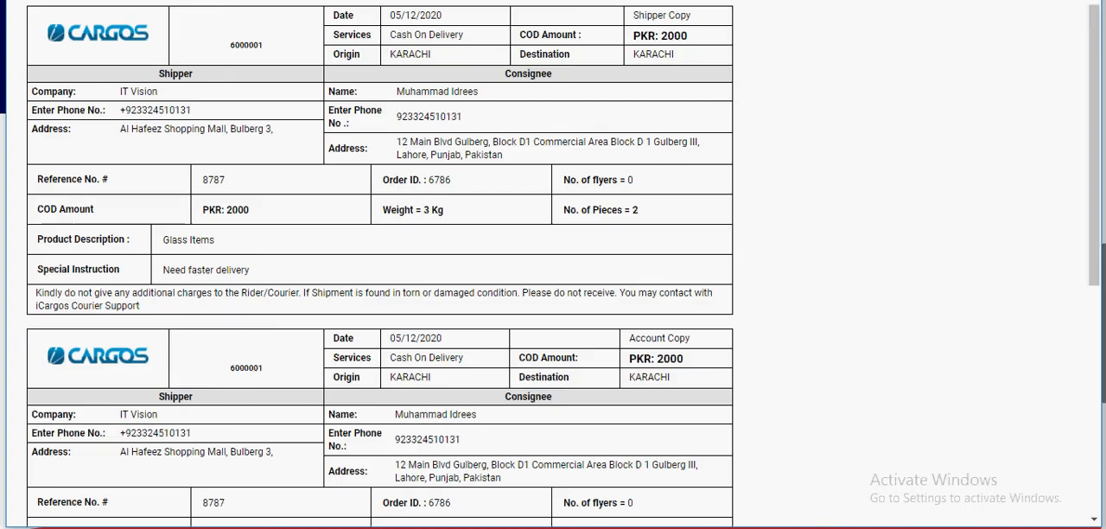
left_click_drag(547, 0, 542, 75)
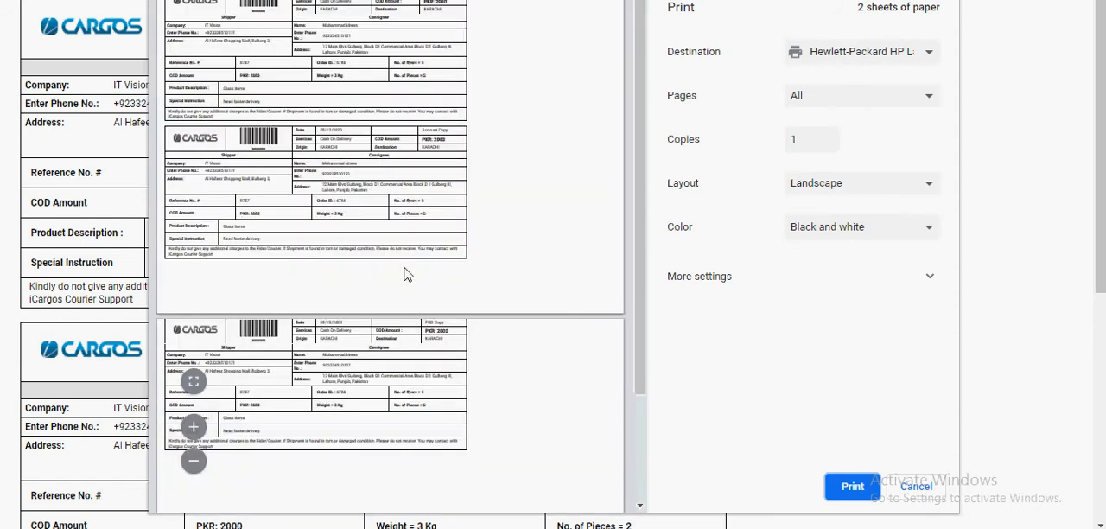
Step: Expand the additional print settings and set the scale to Default and the layout to Portrait
left_click(743, 273)
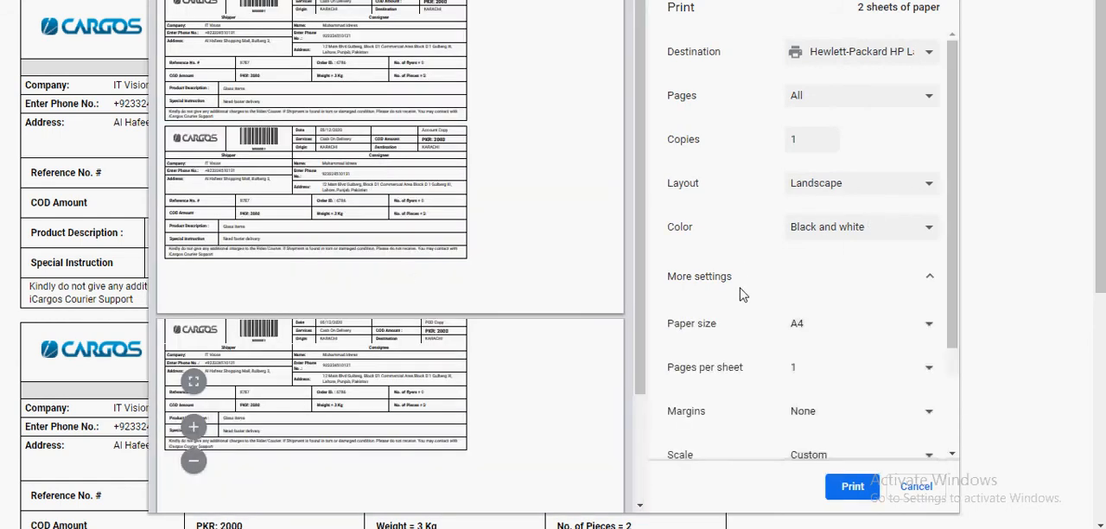
scroll(820, 194, "down", 3)
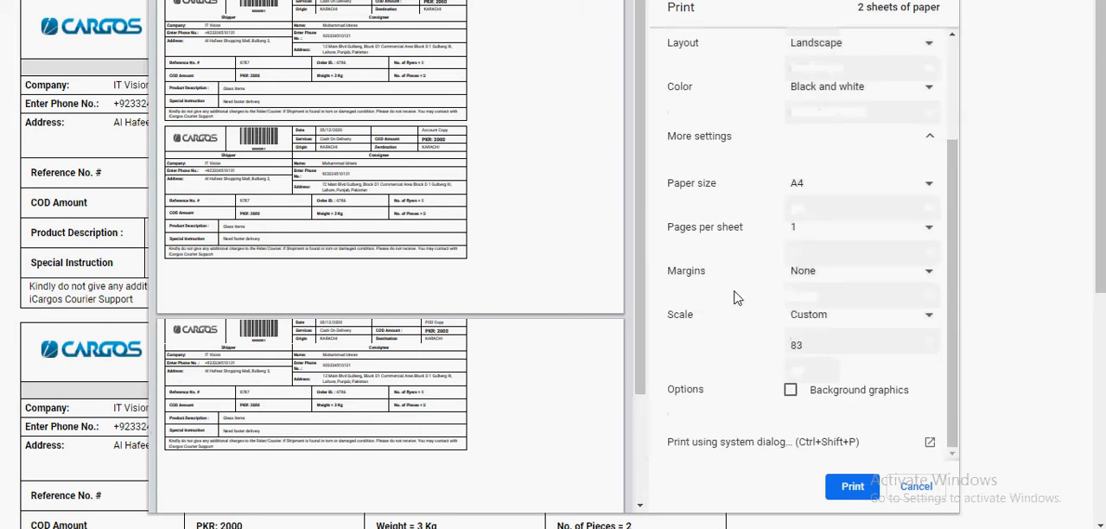
left_click(812, 314)
left_click(812, 349)
left_click(826, 316)
left_click(825, 336)
scroll(700, 346, "up", 3)
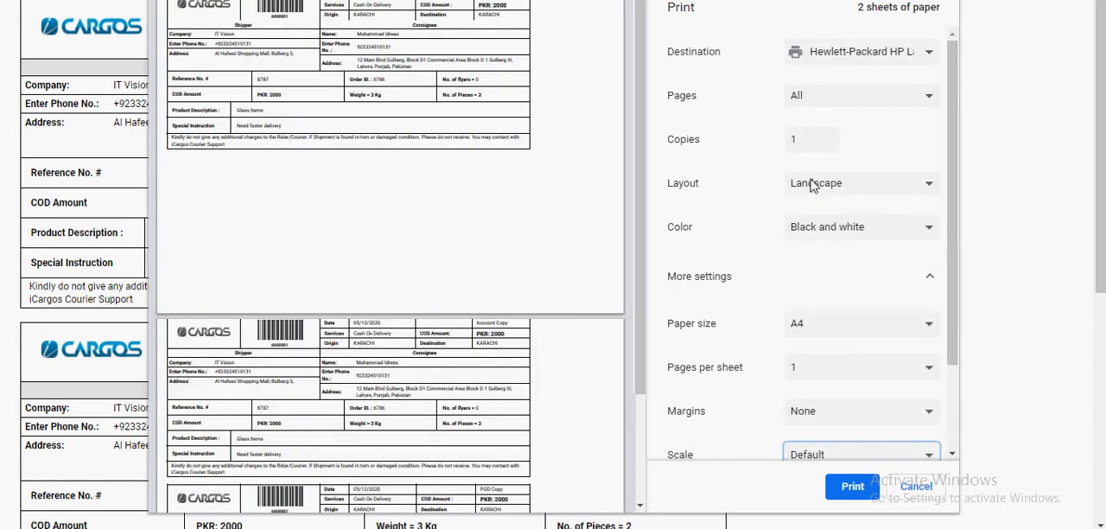
left_click(812, 188)
left_click(818, 205)
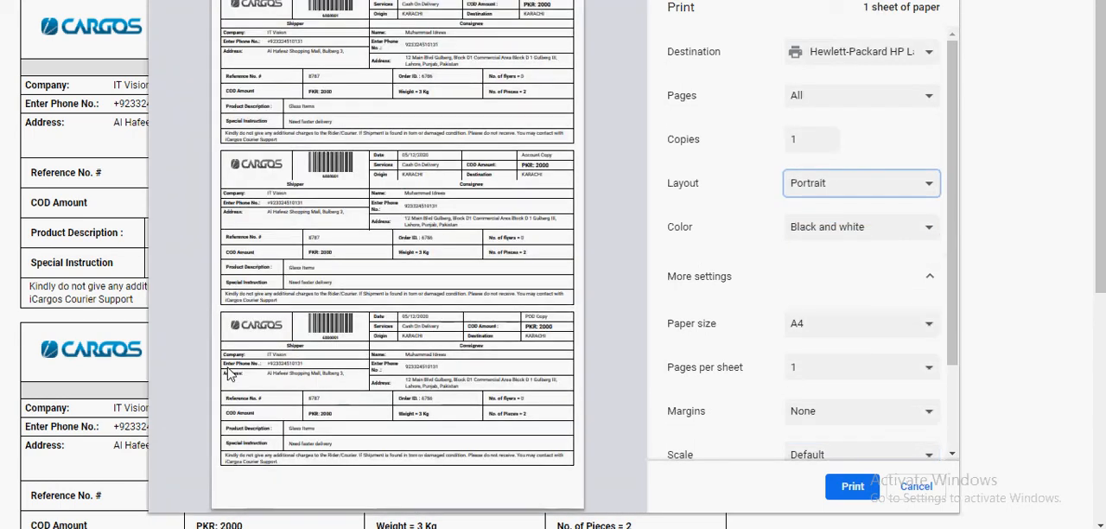
Step: Examine the shipper, account and POD copies in the enlarged print preview and cancel printing
left_click(191, 382)
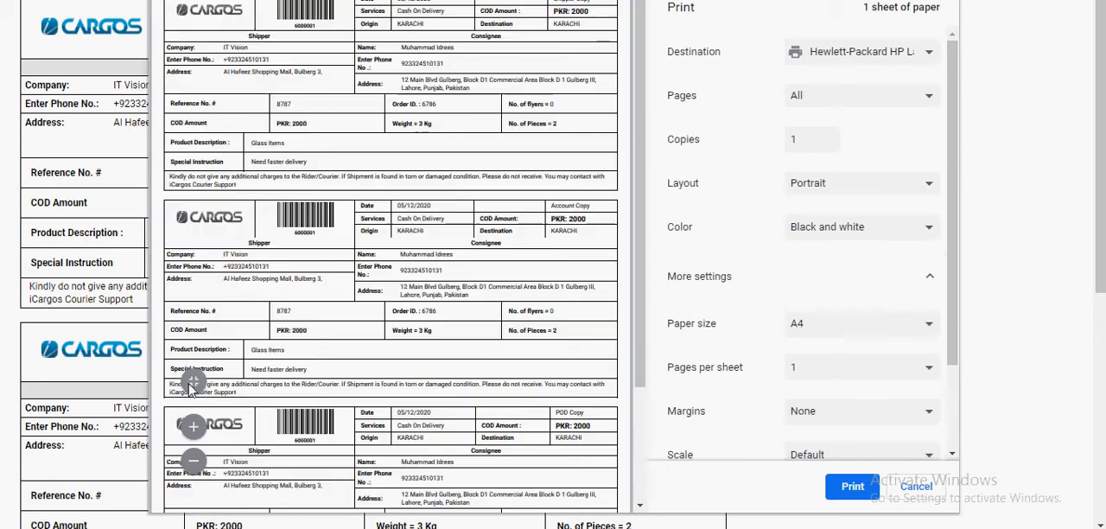
left_click_drag(638, 280, 631, 131)
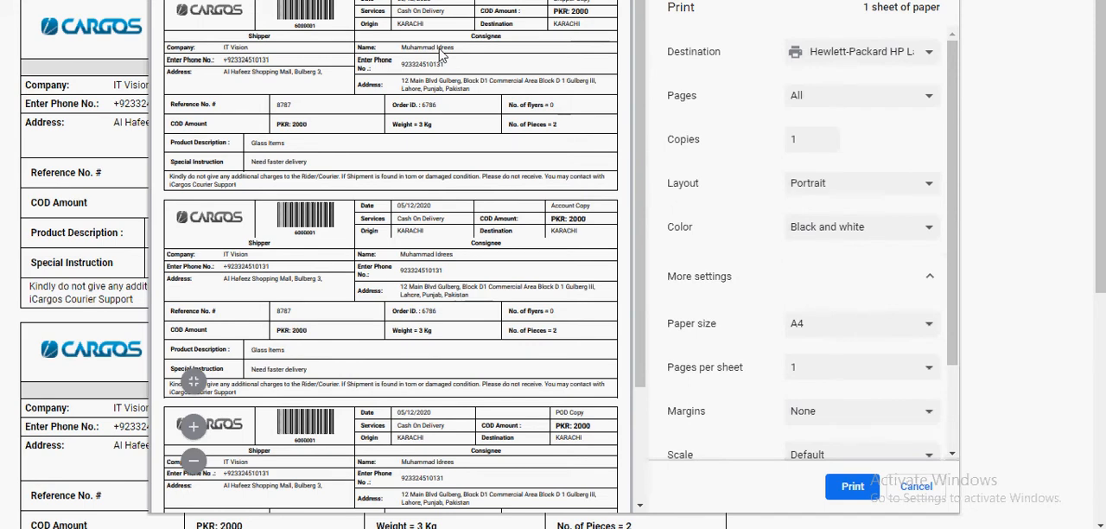
scroll(325, 286, "down", 1)
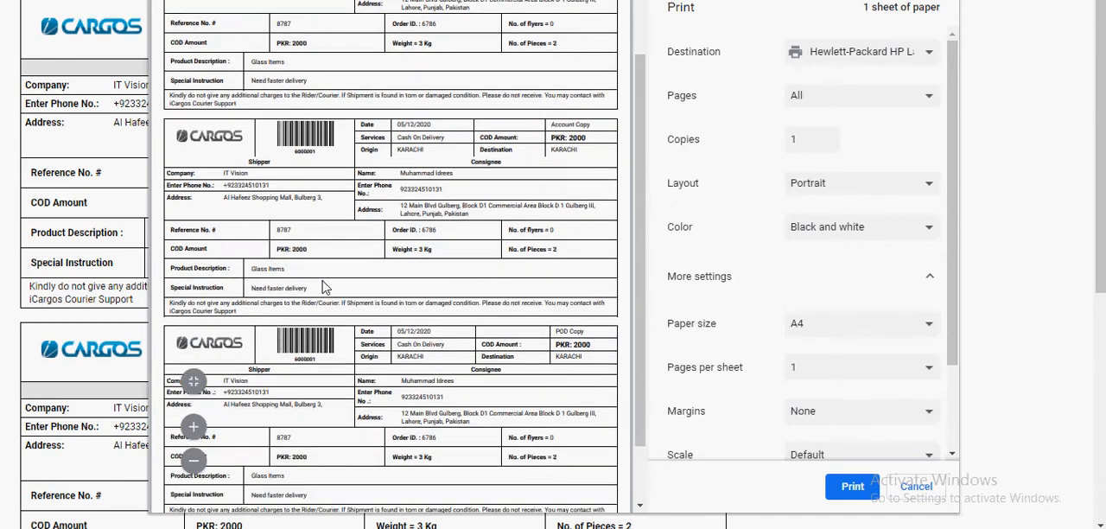
scroll(324, 286, "down", 1)
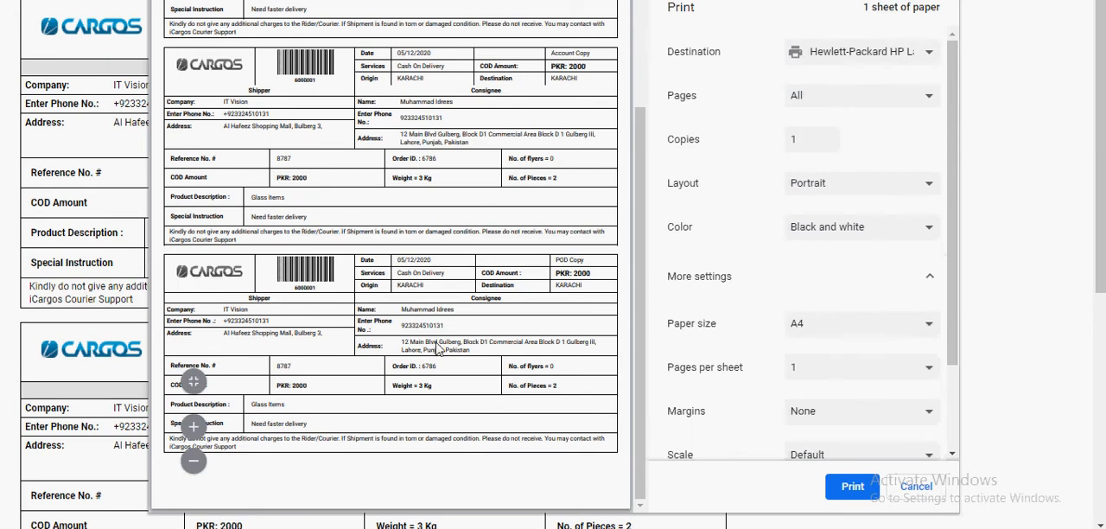
scroll(440, 350, "up", 2)
scroll(631, 245, "down", 1)
scroll(605, 173, "up", 1)
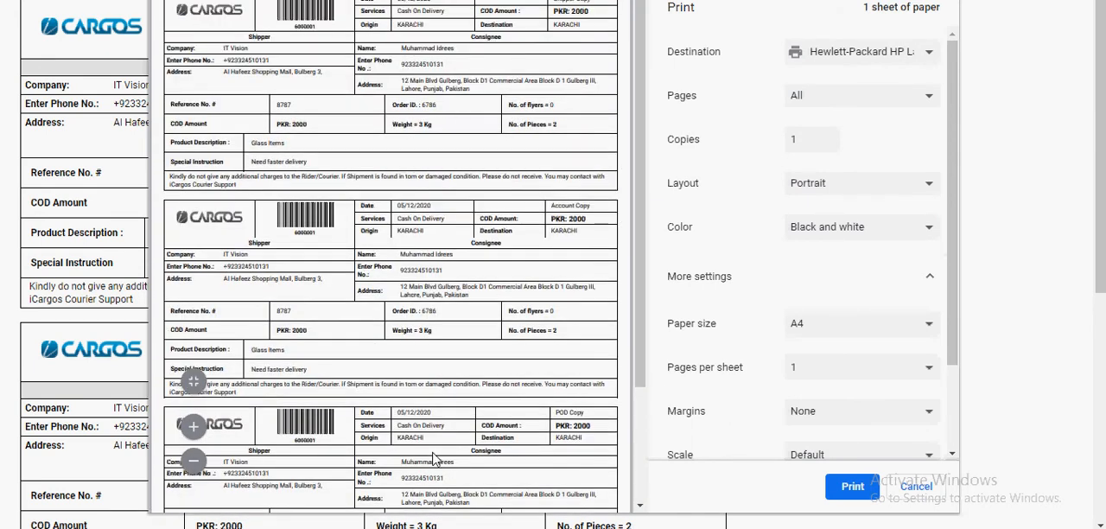
scroll(436, 456, "down", 1)
scroll(436, 456, "up", 1)
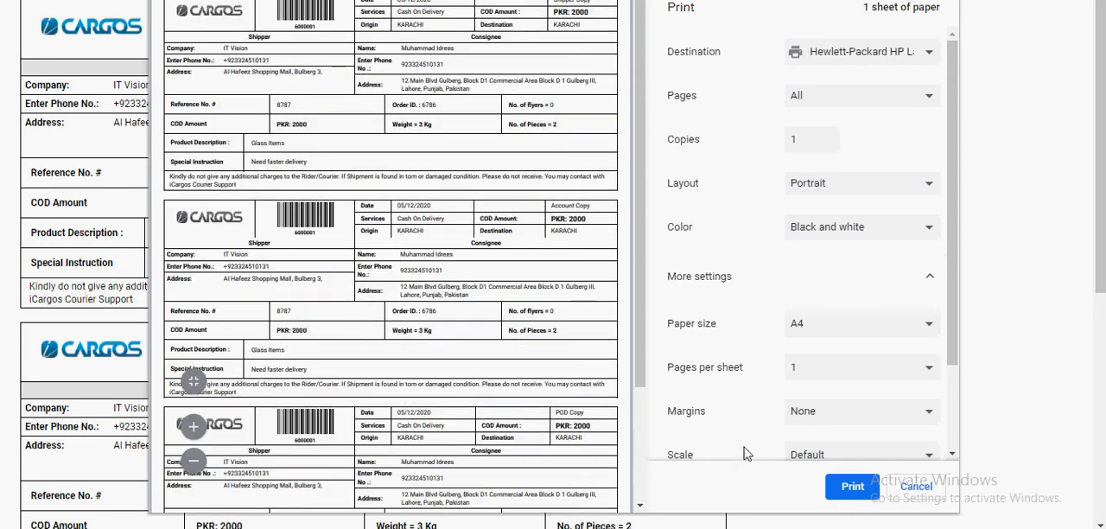
scroll(648, 406, "down", 1)
scroll(647, 406, "up", 1)
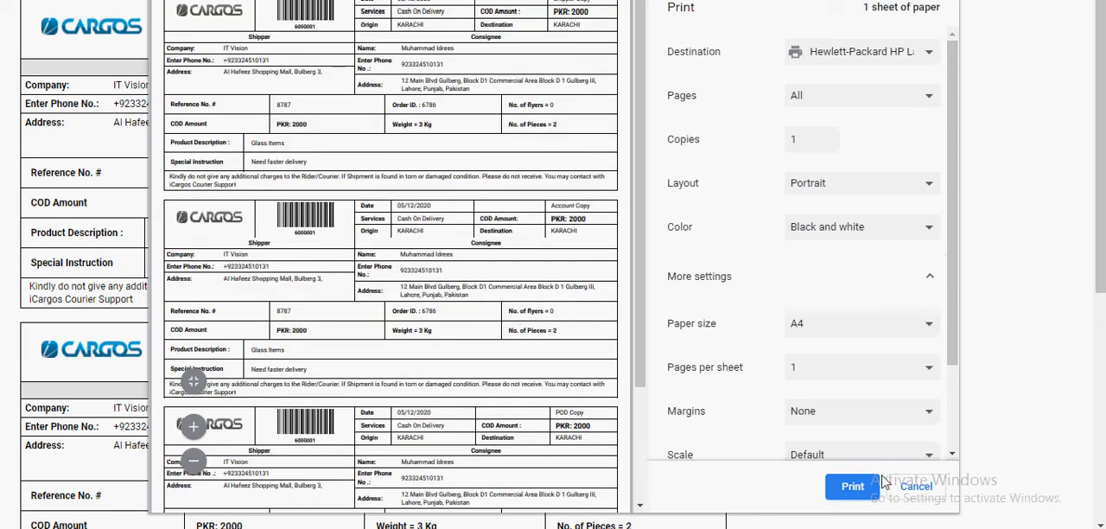
left_click(922, 487)
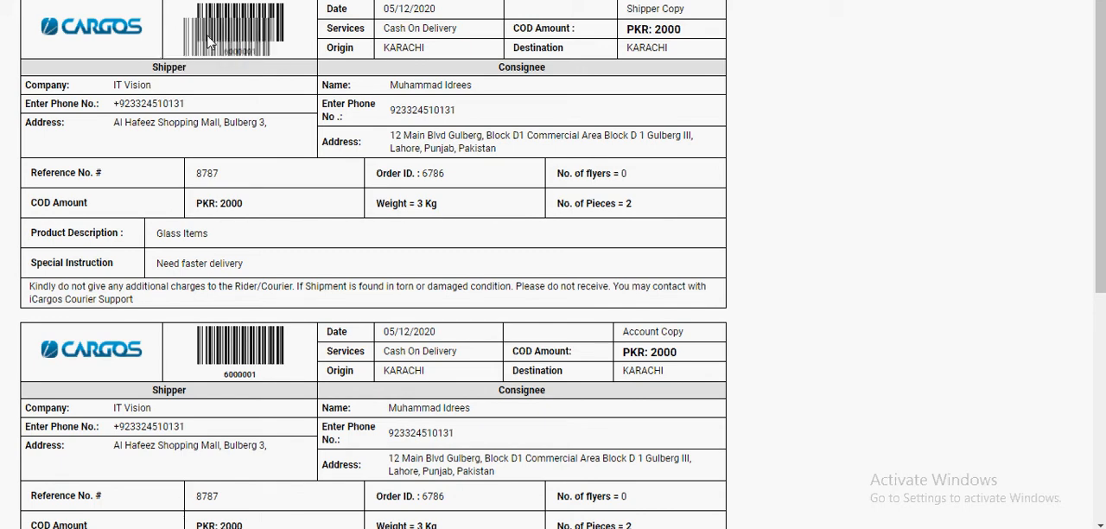
Step: Review the tracking number, service type, origin, destination, COD amount and copy label on the shipment slip
double_click(246, 53)
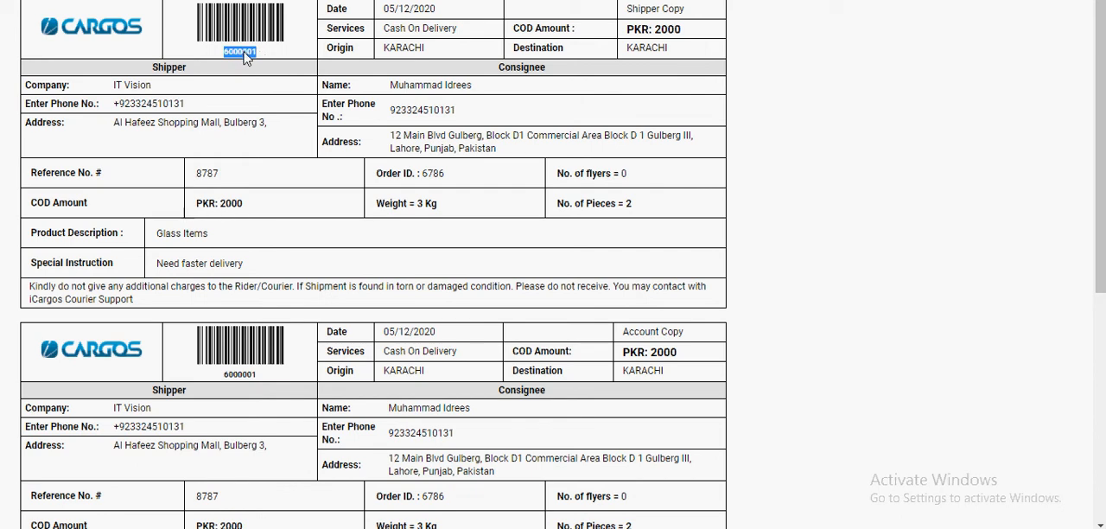
left_click_drag(380, 28, 462, 35)
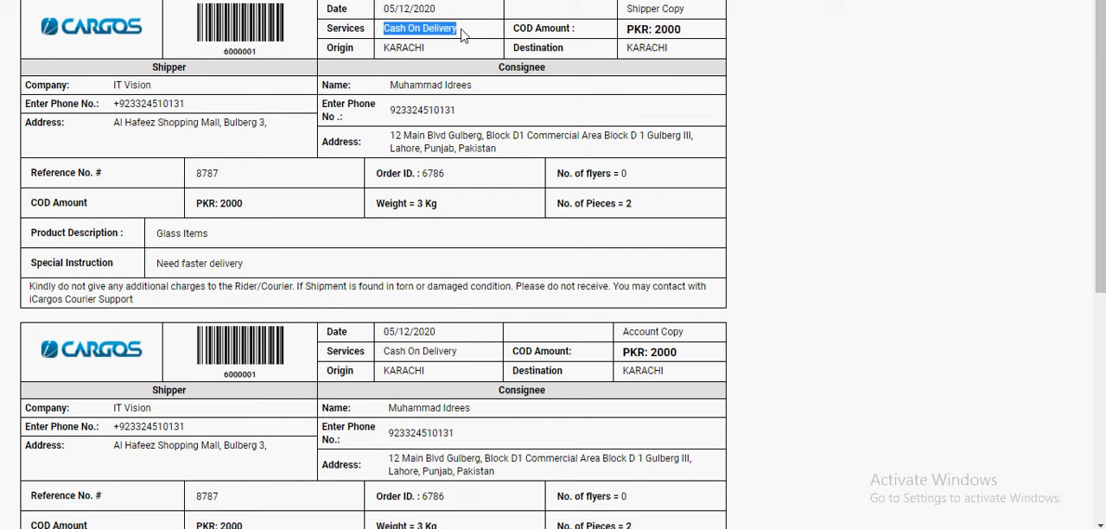
left_click_drag(374, 48, 413, 50)
left_click_drag(633, 53, 680, 52)
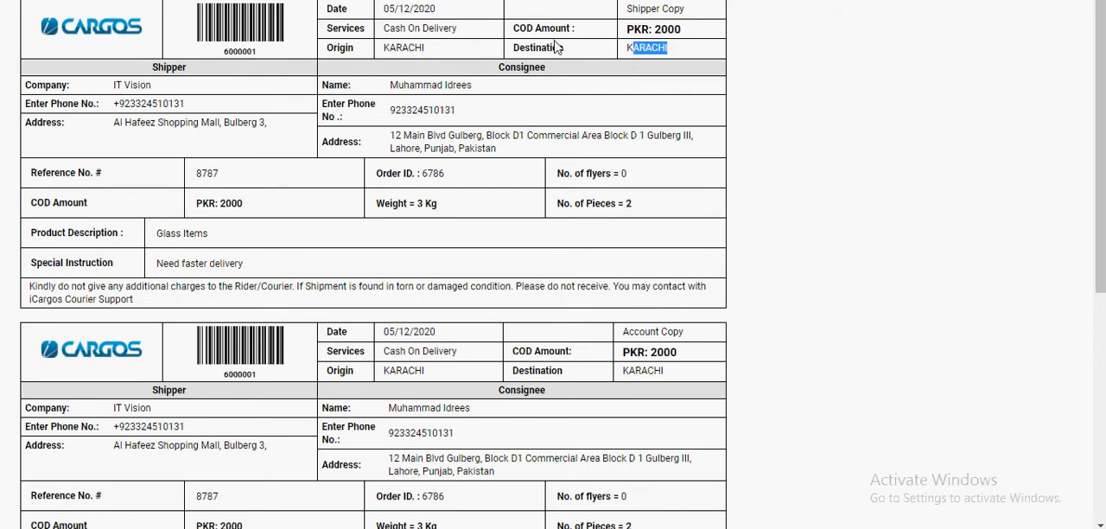
left_click_drag(624, 36, 706, 39)
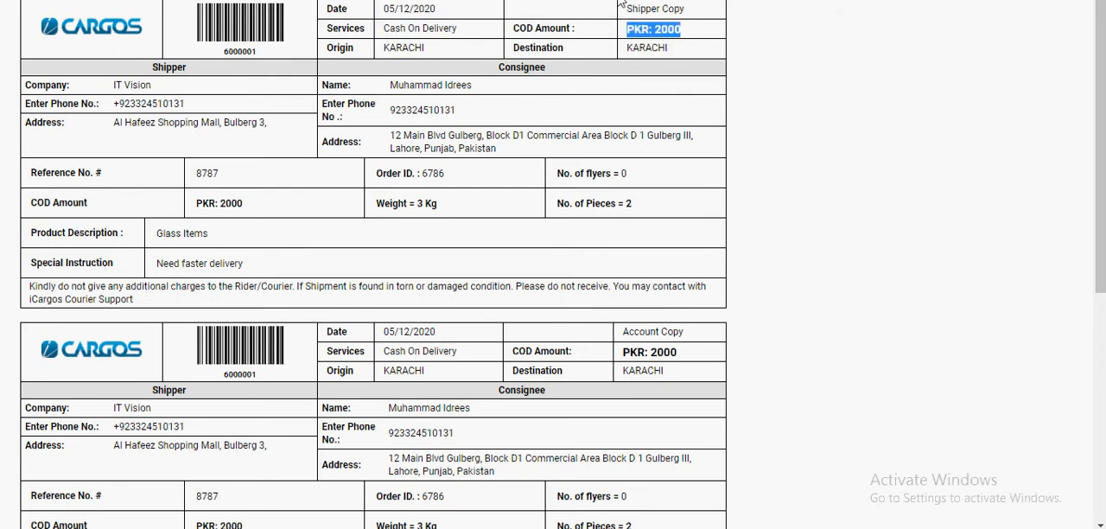
left_click_drag(633, 10, 690, 10)
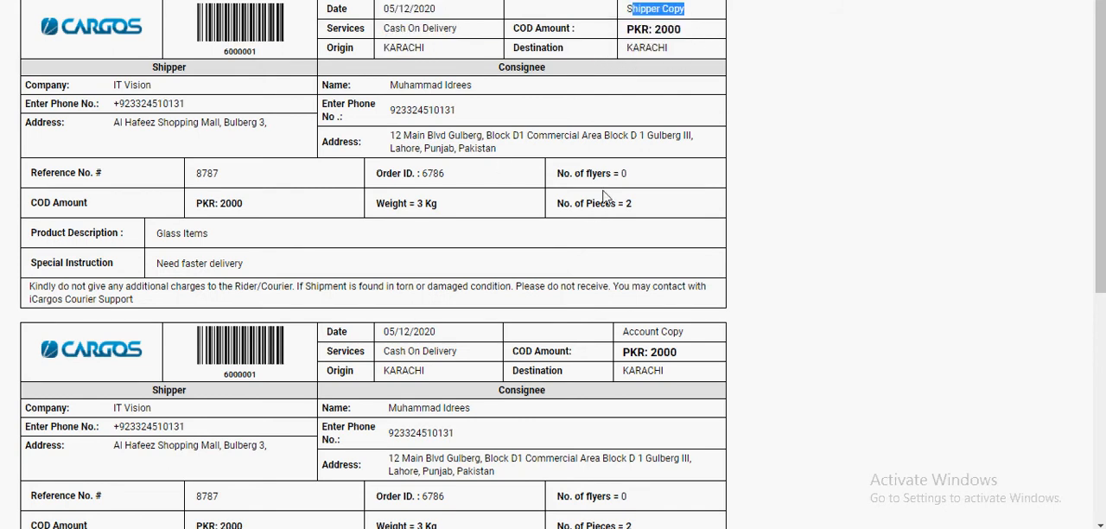
Step: Review the shipper and consignee details and the courier support note on the shipment slip
double_click(167, 71)
left_click_drag(31, 88, 202, 100)
left_click(133, 122)
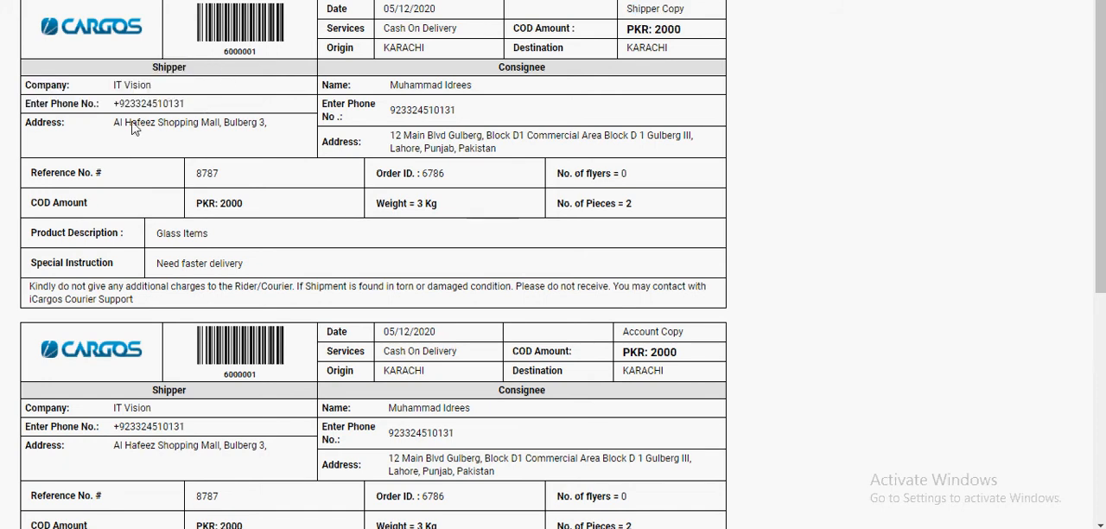
double_click(482, 71)
left_click_drag(413, 85, 513, 152)
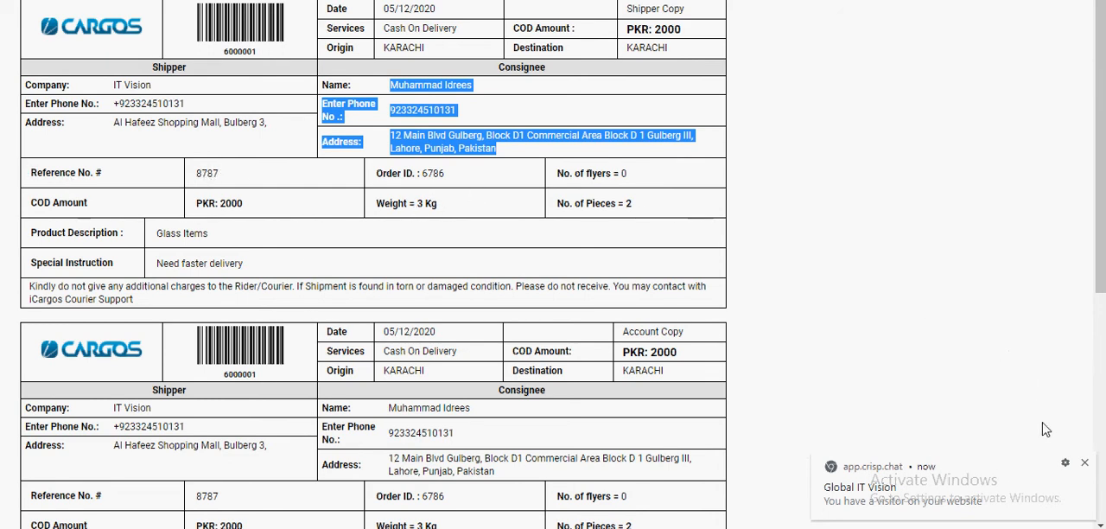
left_click(1087, 463)
left_click(559, 197)
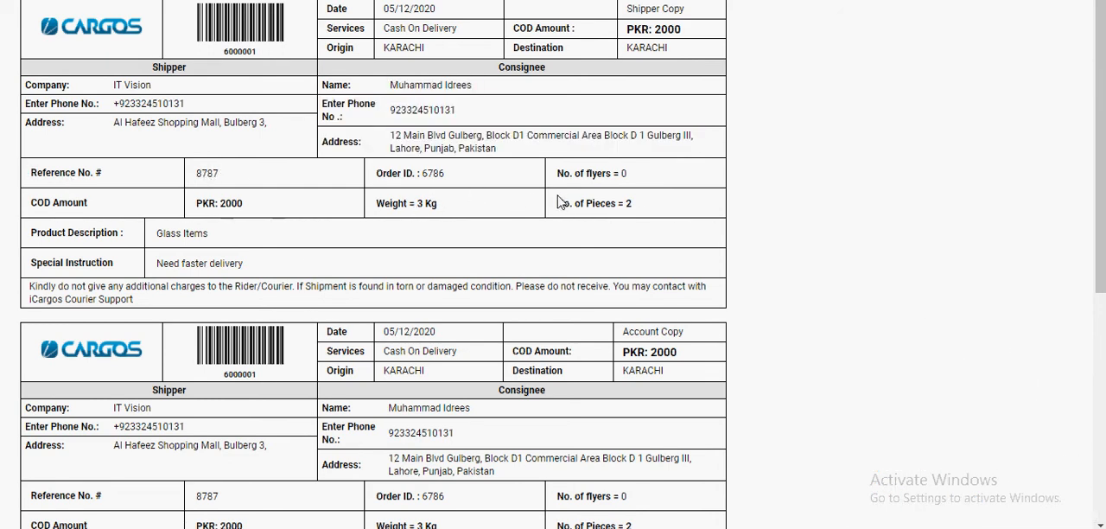
scroll(245, 222, "down", 1)
scroll(247, 227, "up", 1)
left_click_drag(31, 291, 161, 311)
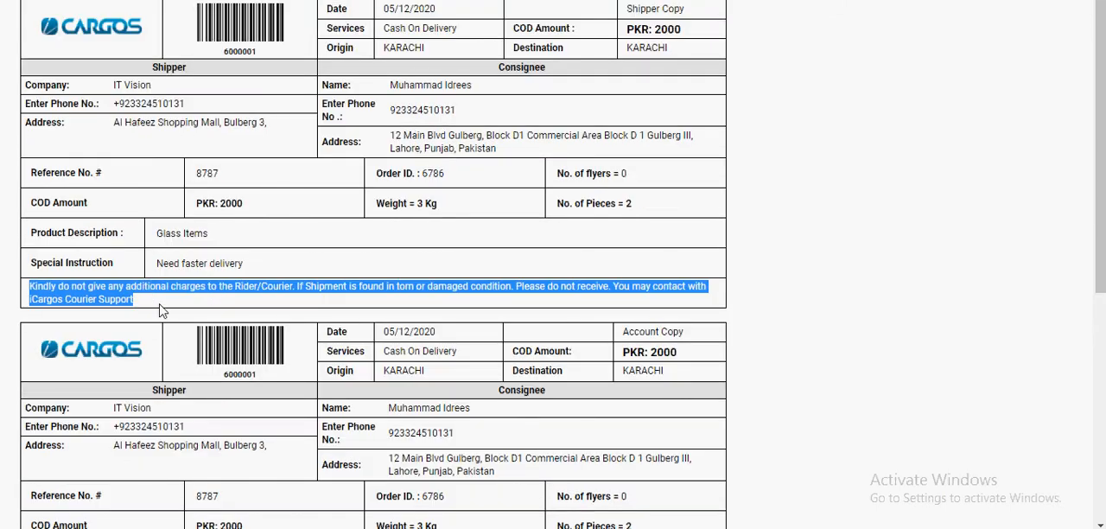
scroll(486, 293, "down", 5)
scroll(518, 313, "up", 5)
Step: Return to the customer portal's booking page, open the orders list and expand the new order's actions
key("ctrl+shift+Tab")
scroll(465, 239, "up", 10)
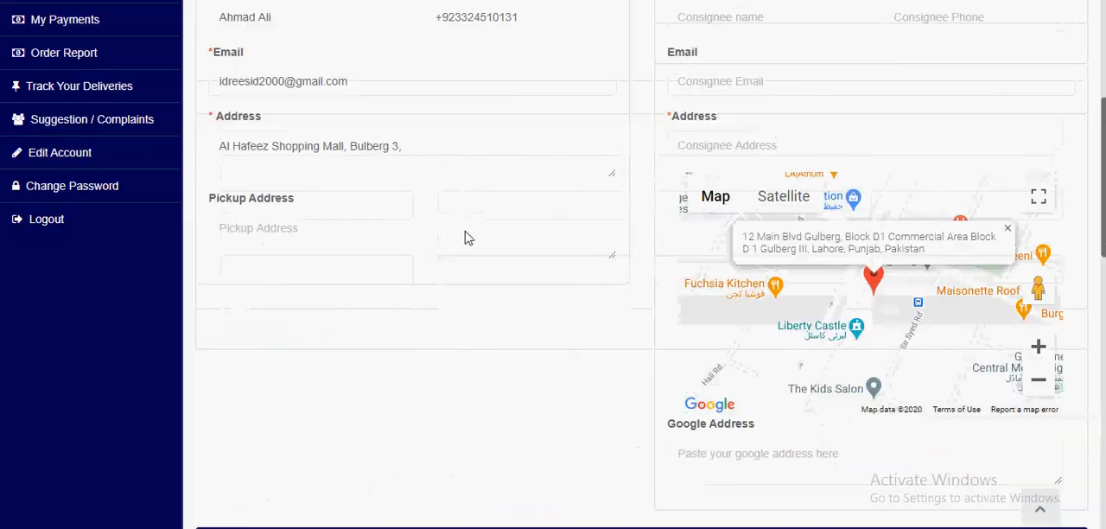
left_click(66, 278)
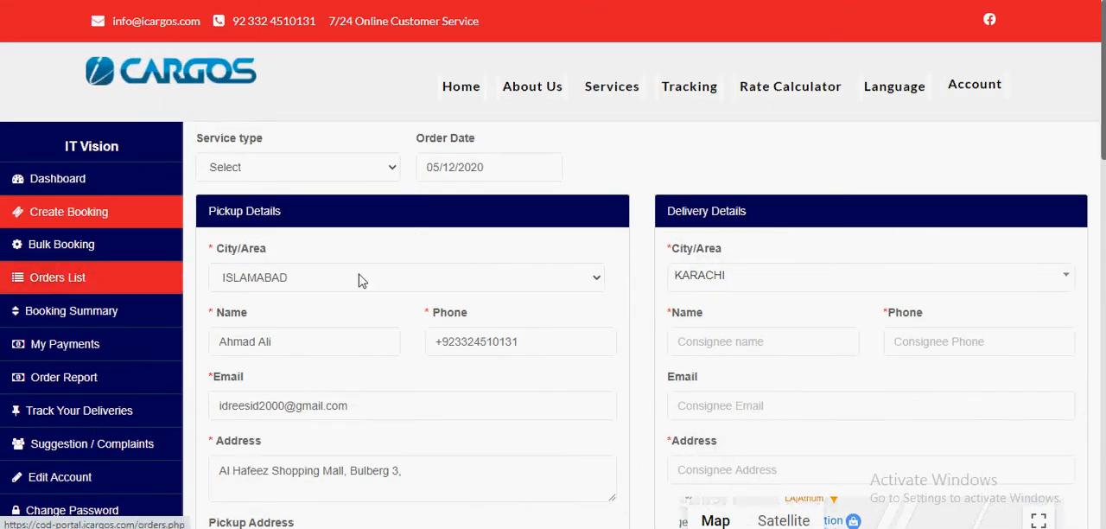
left_click(62, 278)
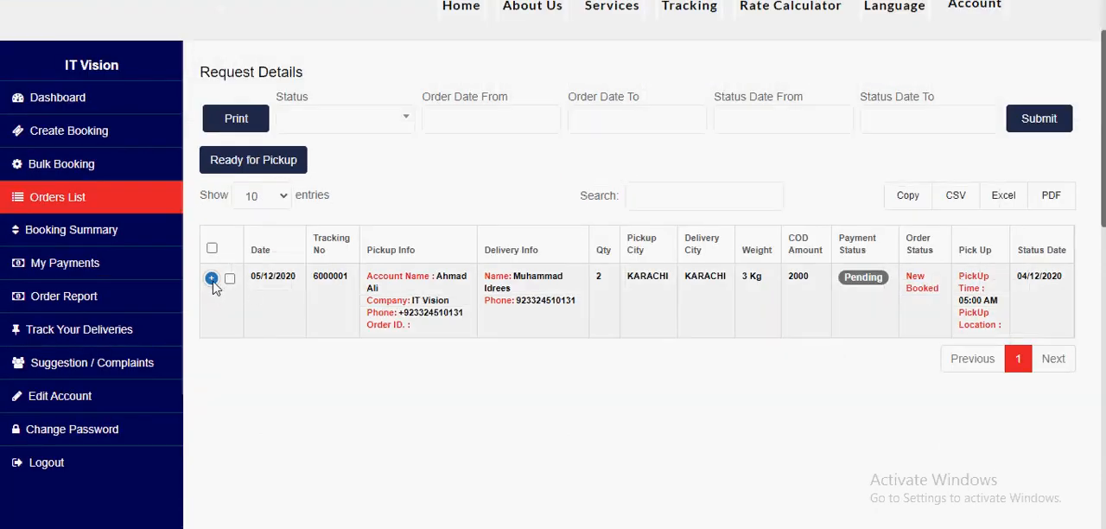
left_click(211, 278)
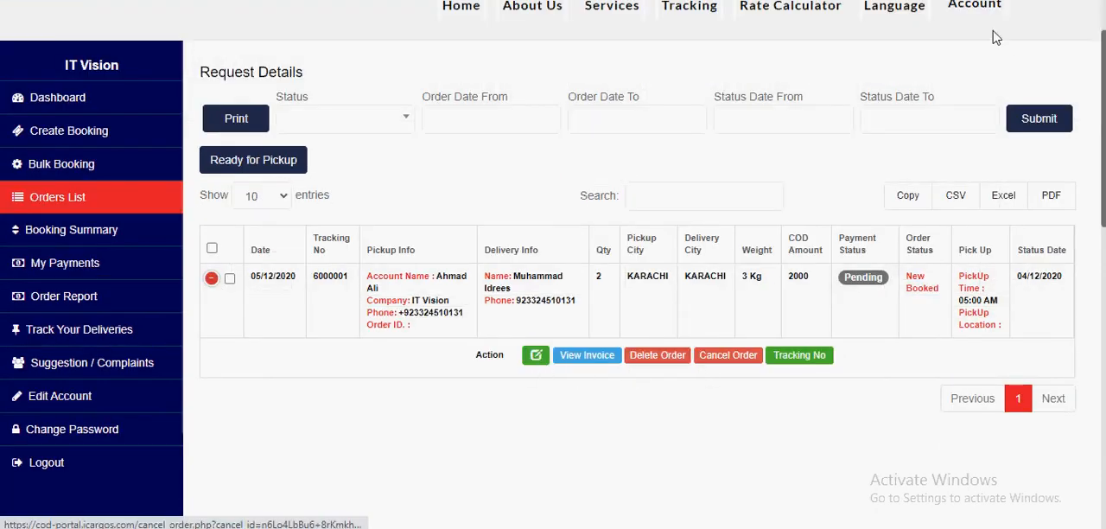
Step: Zoom the orders list out to 90% to examine the order's action column, restore 100% and collapse the order's row
key("alt+f")
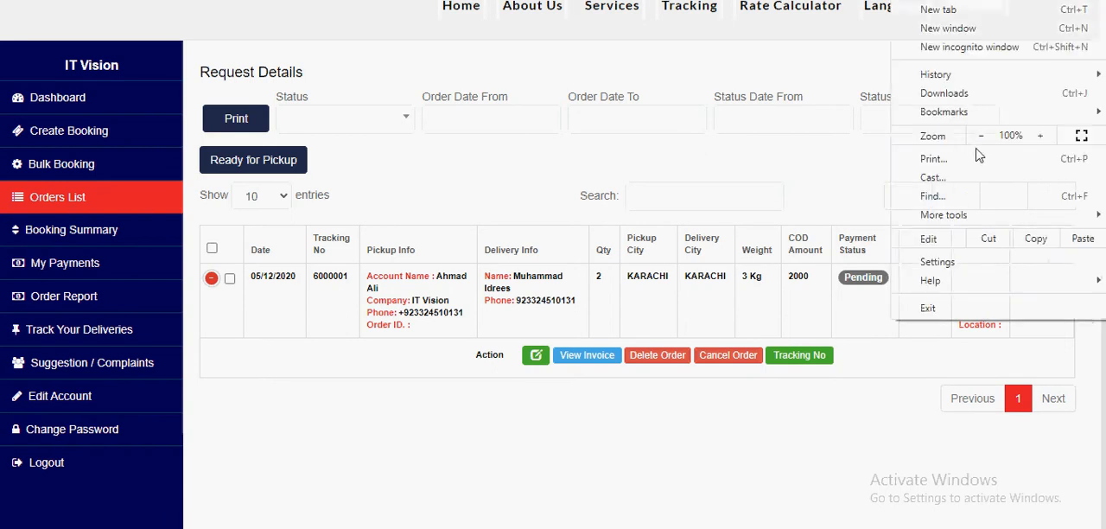
left_click(981, 138)
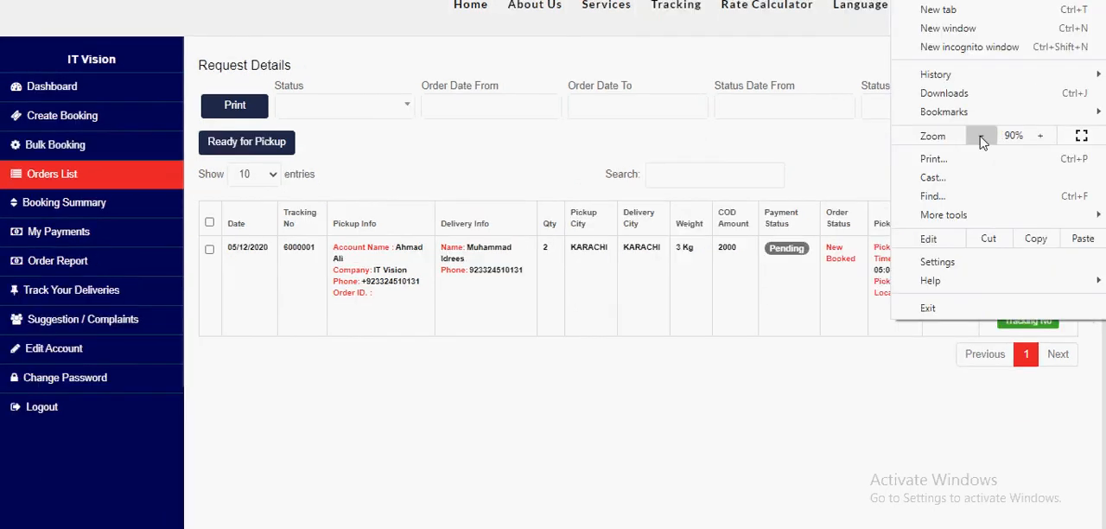
left_click(777, 142)
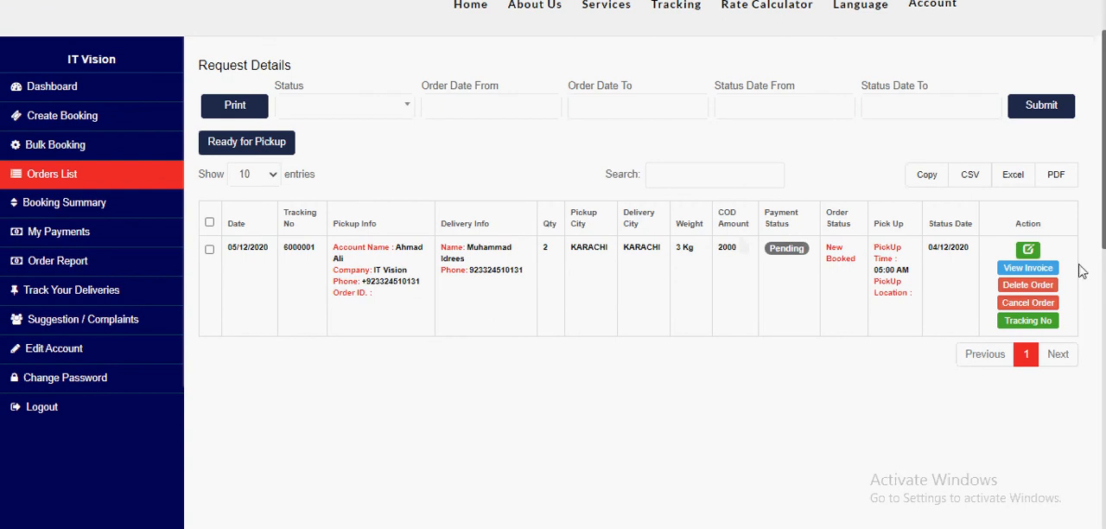
scroll(1079, 272, "up", 1)
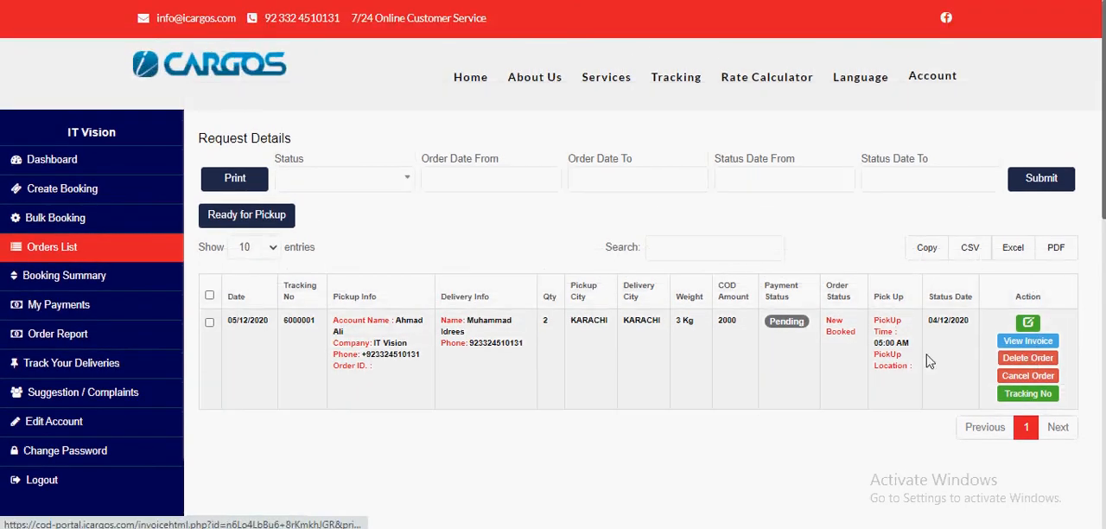
key("ctrl+plus")
key("ctrl+plus")
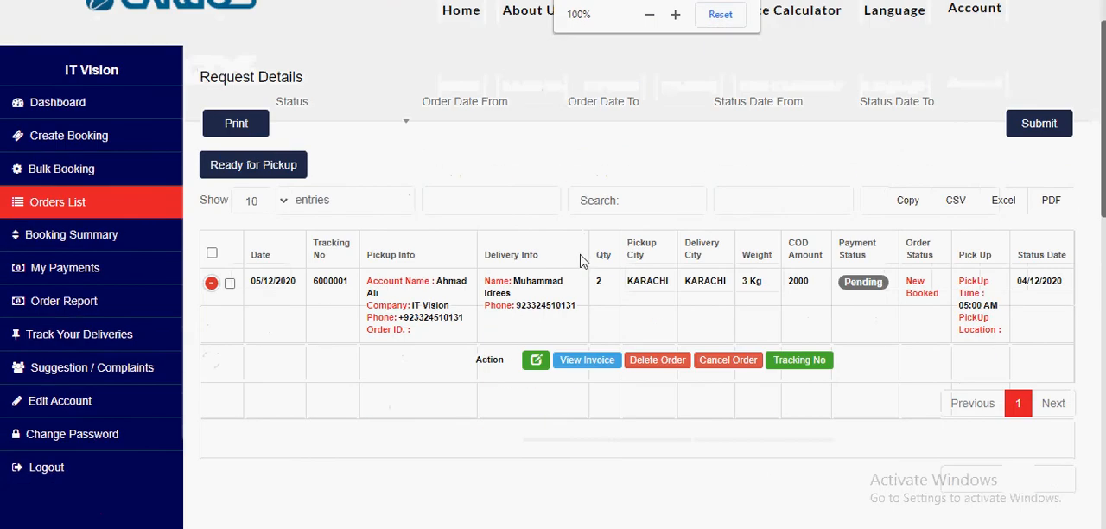
scroll(581, 261, "down", 1)
left_click(210, 198)
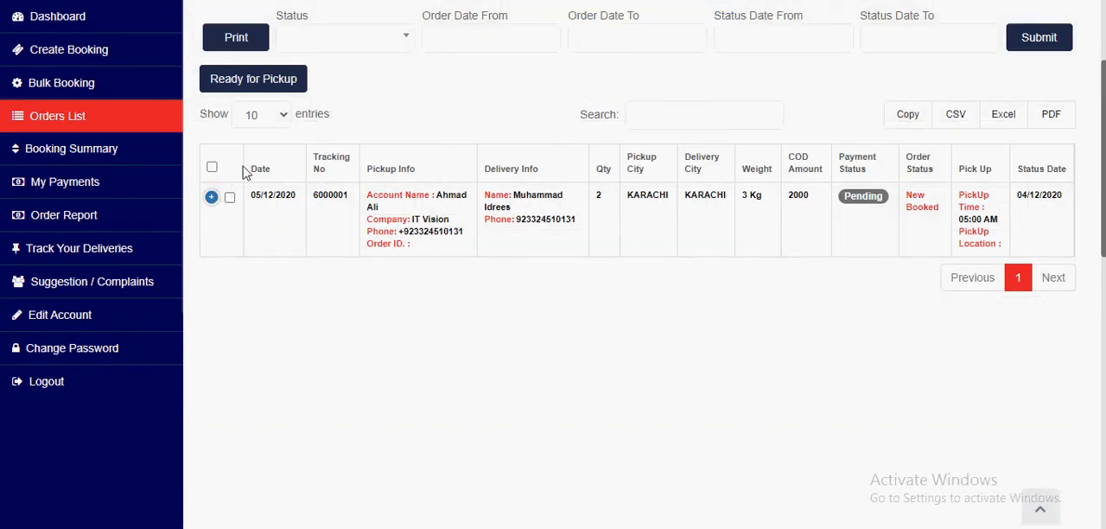
Step: Expand the order's actions, view its invoice with the shipper and account copies, and close the invoice
left_click(212, 199)
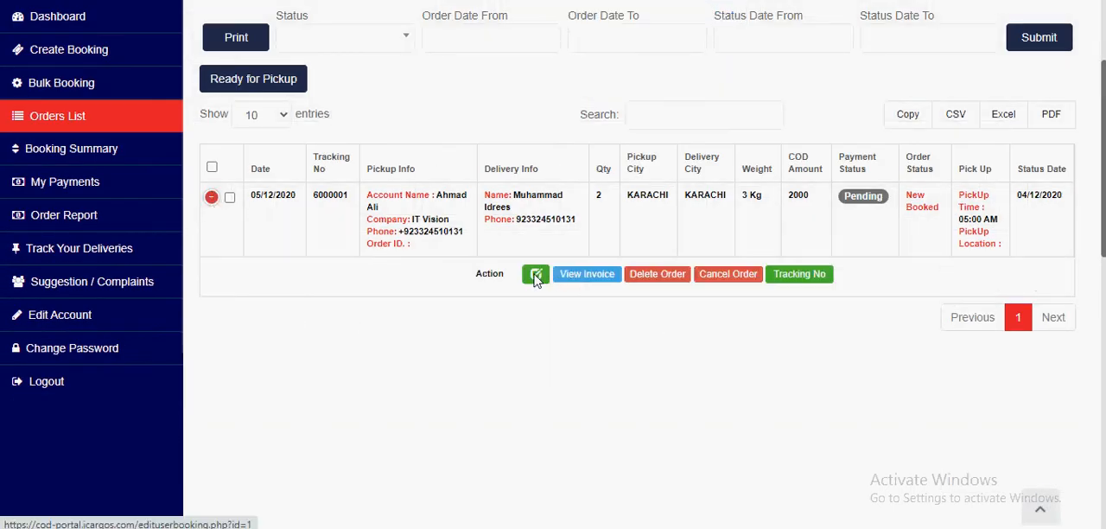
left_click(587, 274)
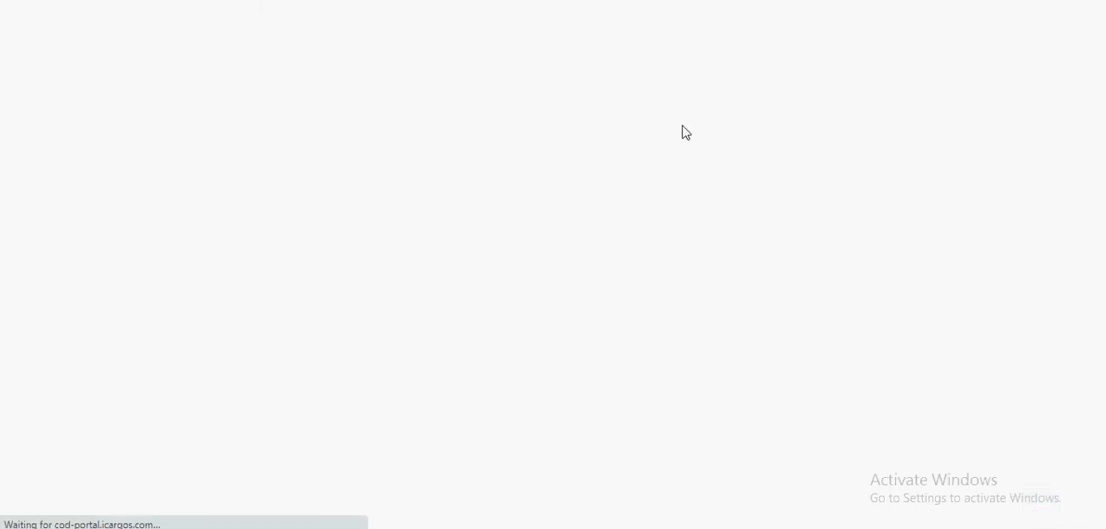
scroll(541, 238, "down", 2)
scroll(544, 244, "up", 1)
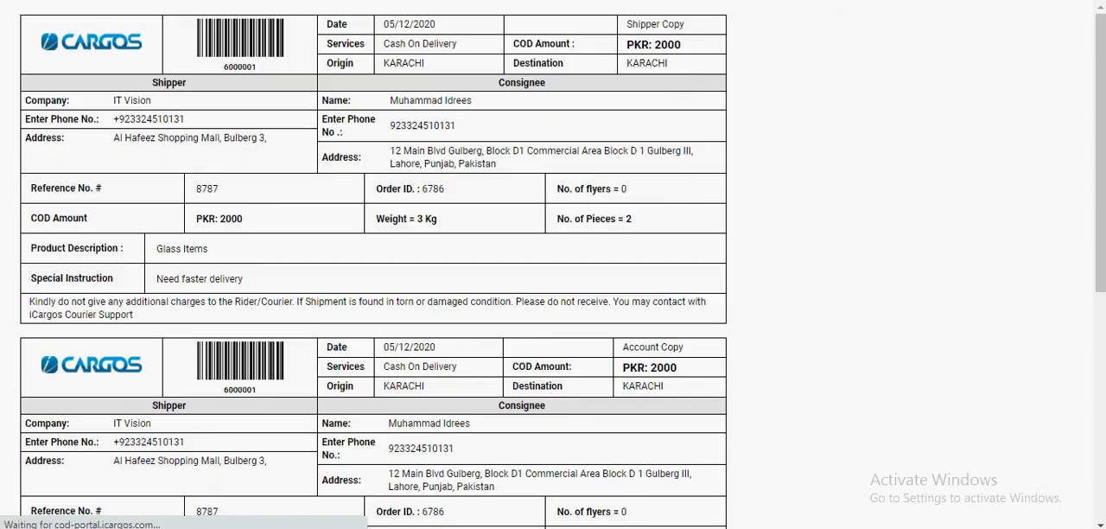
key("ctrl+w")
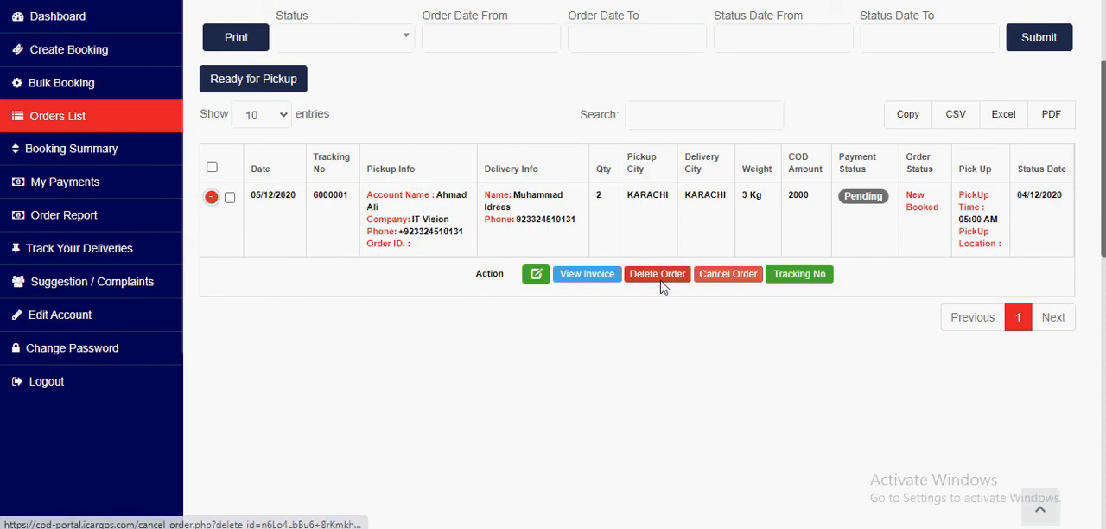
Step: Review the order's payment status and order status in the orders list
scroll(665, 285, "up", 2)
scroll(758, 337, "down", 2)
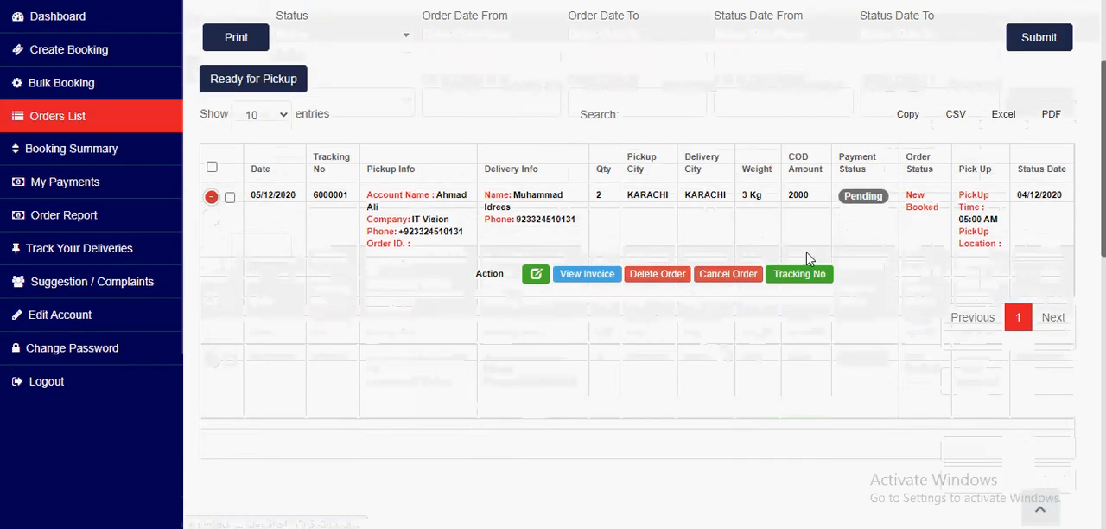
left_click_drag(845, 197, 942, 222)
triple_click(920, 197)
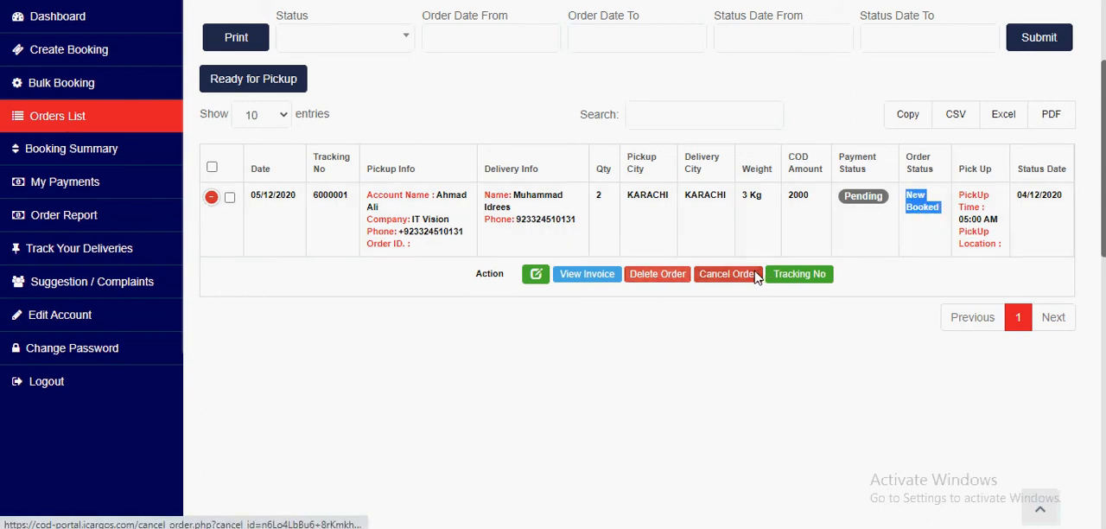
Step: Open the order's tracking page and review the date and status in its tracking history
left_click(803, 274)
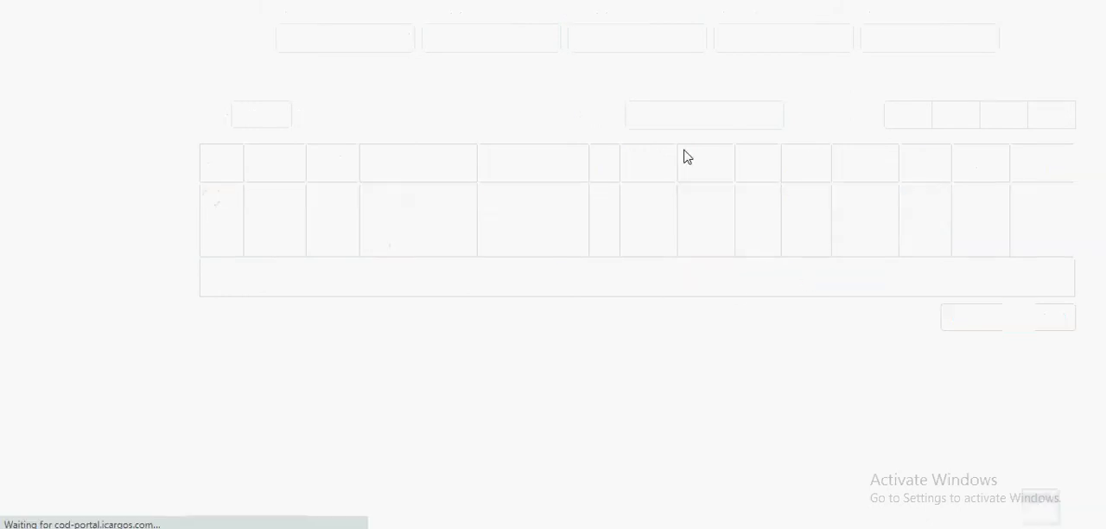
scroll(671, 231, "down", 6)
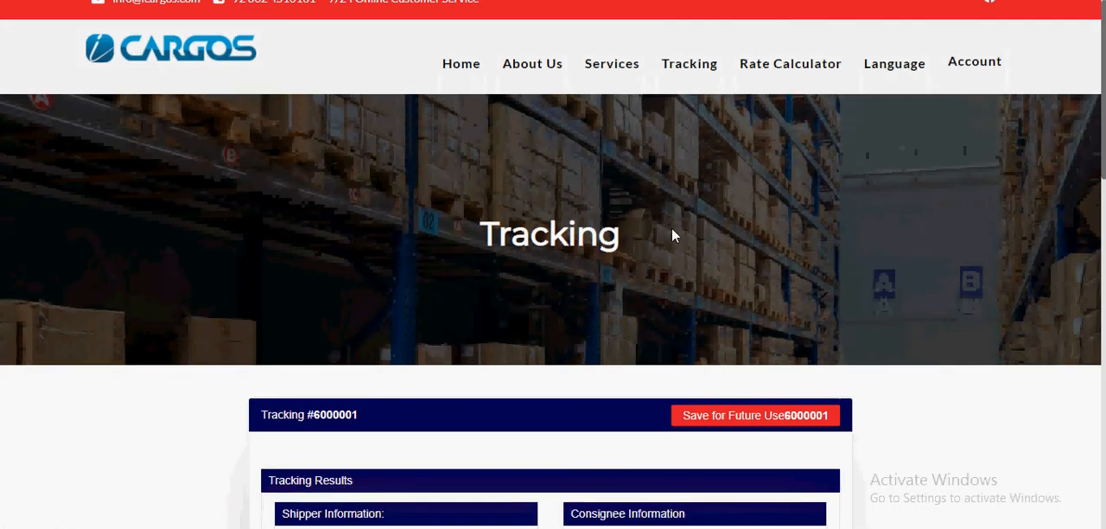
scroll(671, 230, "up", 2)
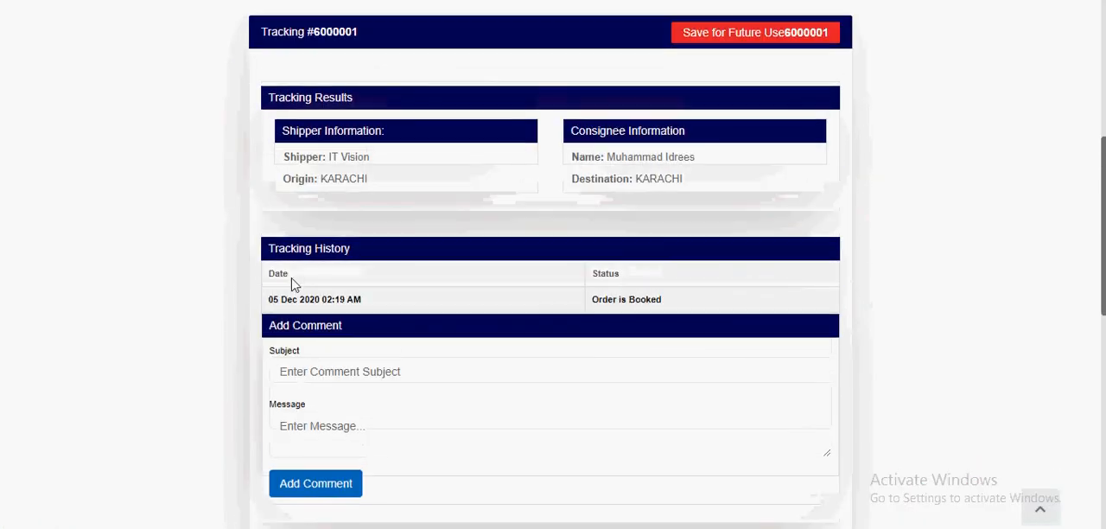
left_click_drag(257, 308, 393, 304)
left_click_drag(593, 302, 692, 302)
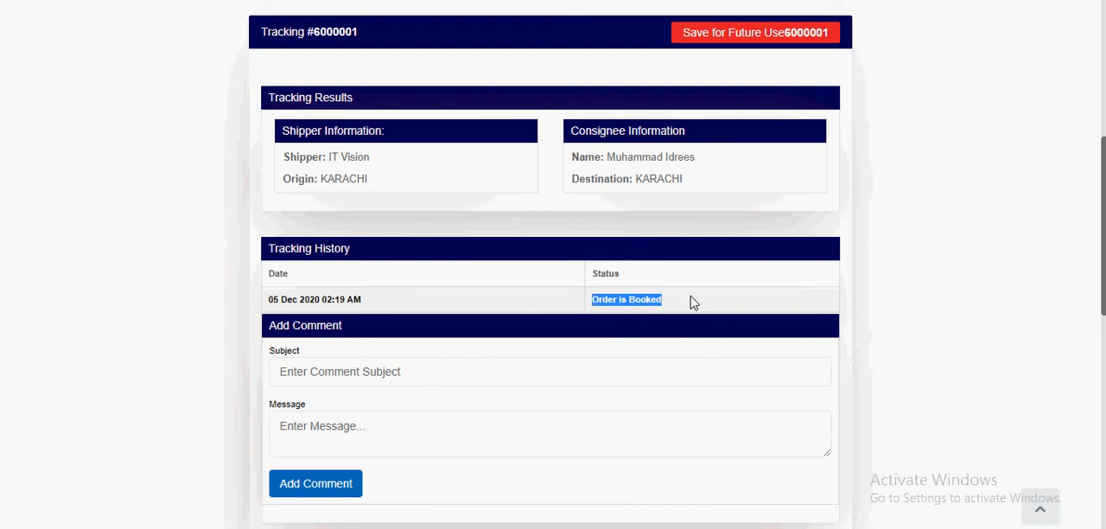
Step: Add a comment to the shipment with the subject "Need fast delivery" and the message "Need faster delivery"
scroll(553, 301, "down", 2)
left_click(280, 212)
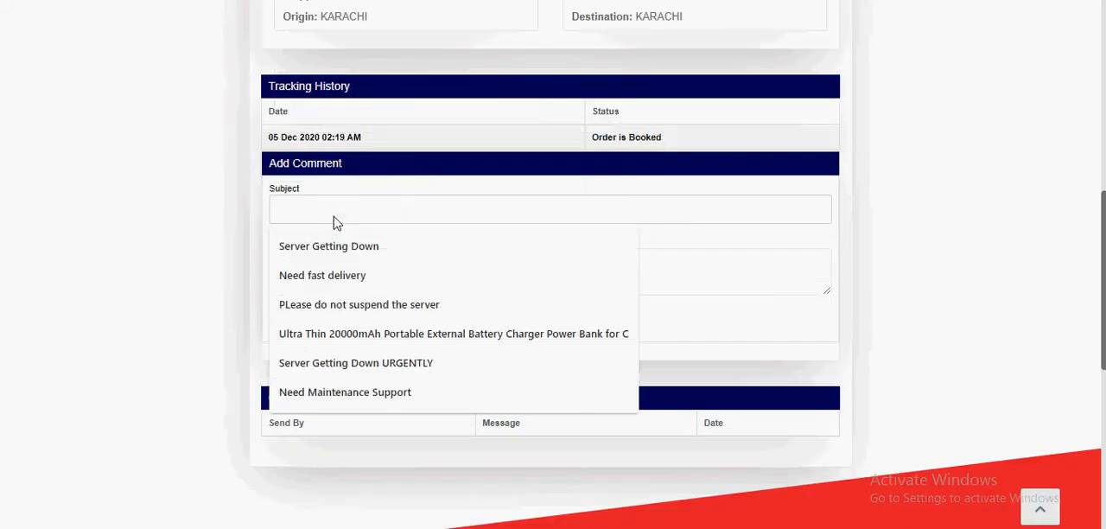
left_click(354, 276)
left_click(350, 289)
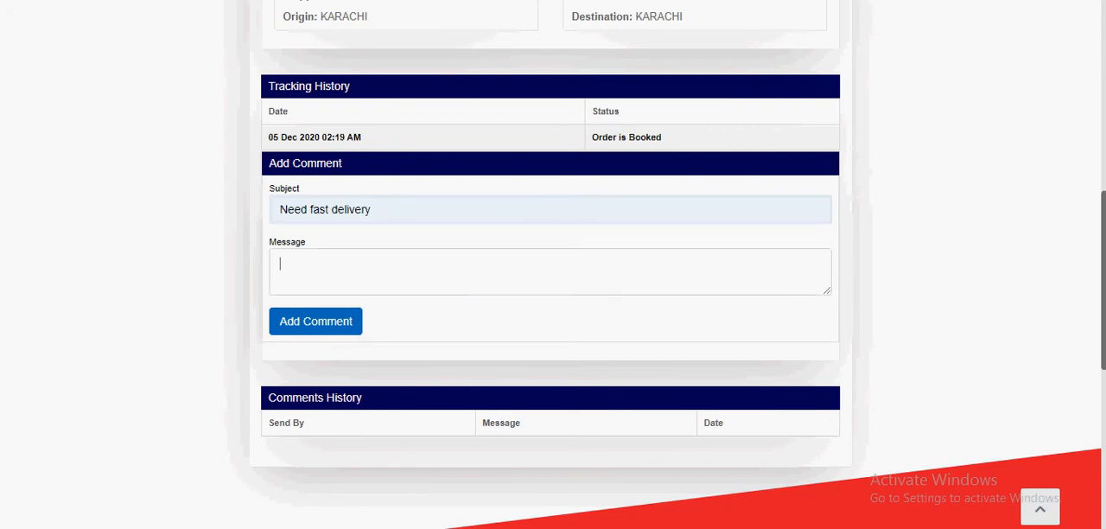
type("Need faster delivery")
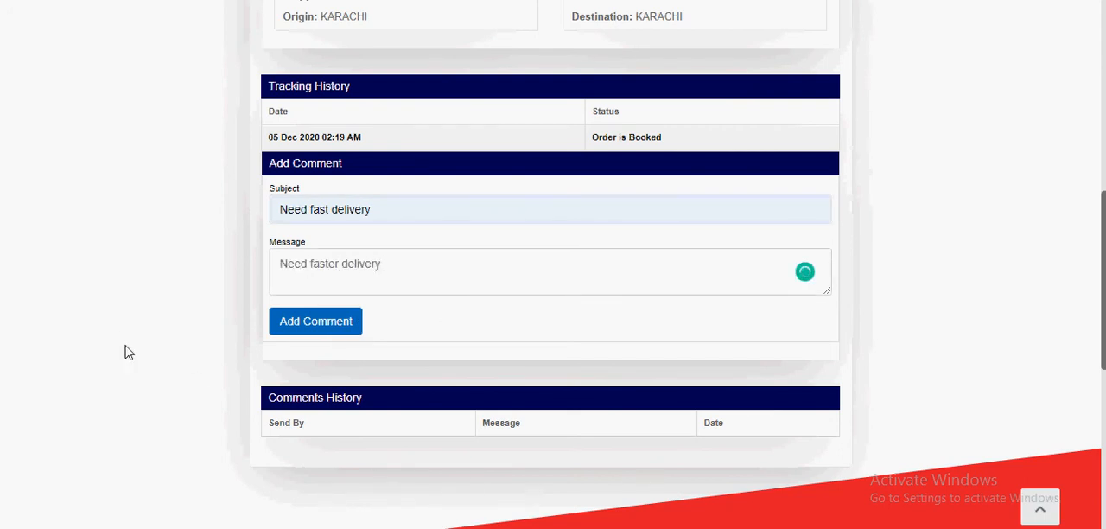
scroll(115, 340, "up", 2)
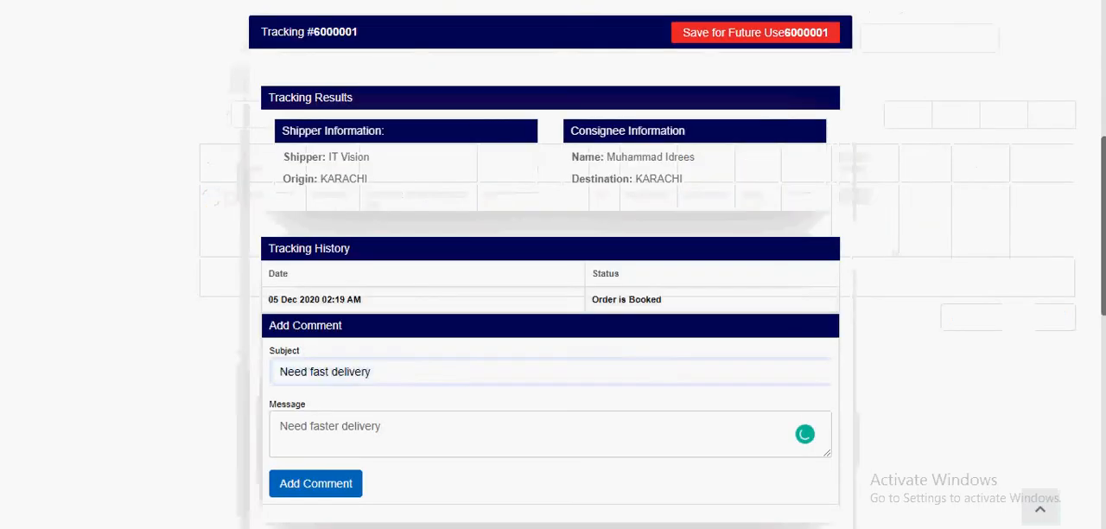
scroll(610, 264, "up", 2)
scroll(449, 111, "up", 1)
scroll(562, 276, "down", 2)
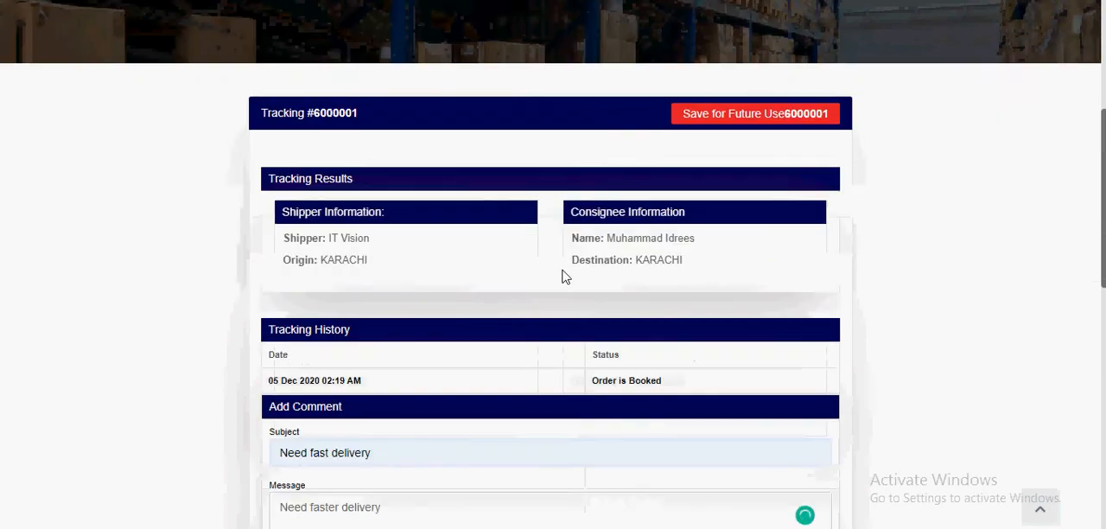
scroll(562, 277, "down", 2)
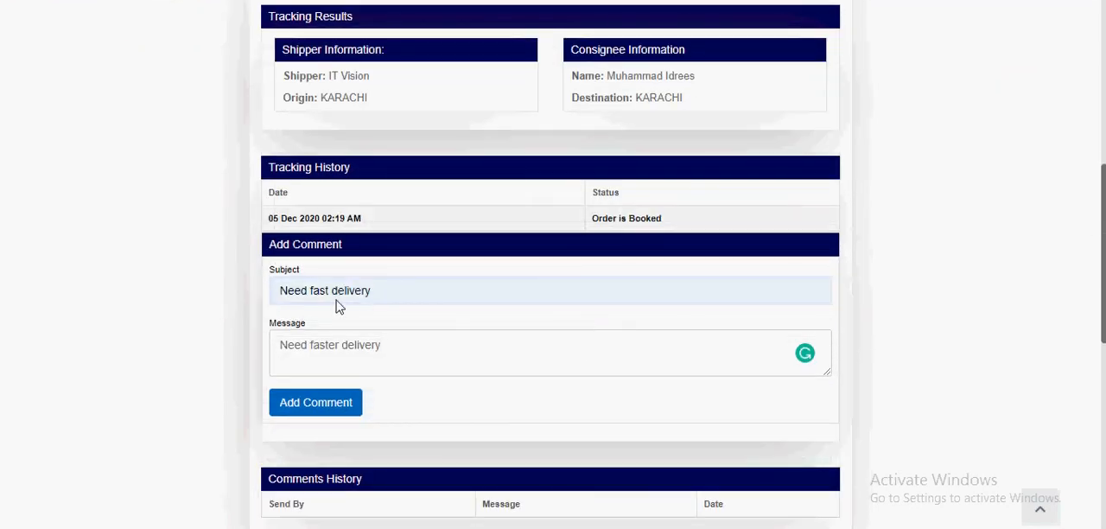
left_click(328, 402)
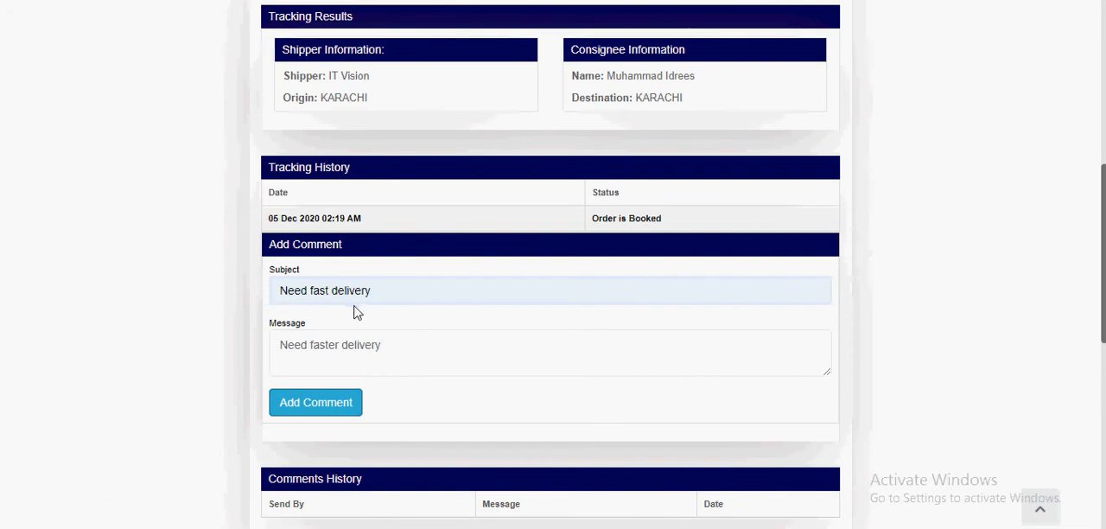
Step: Examine the comments history for the sender, message and date of the new comment
scroll(349, 311, "down", 5)
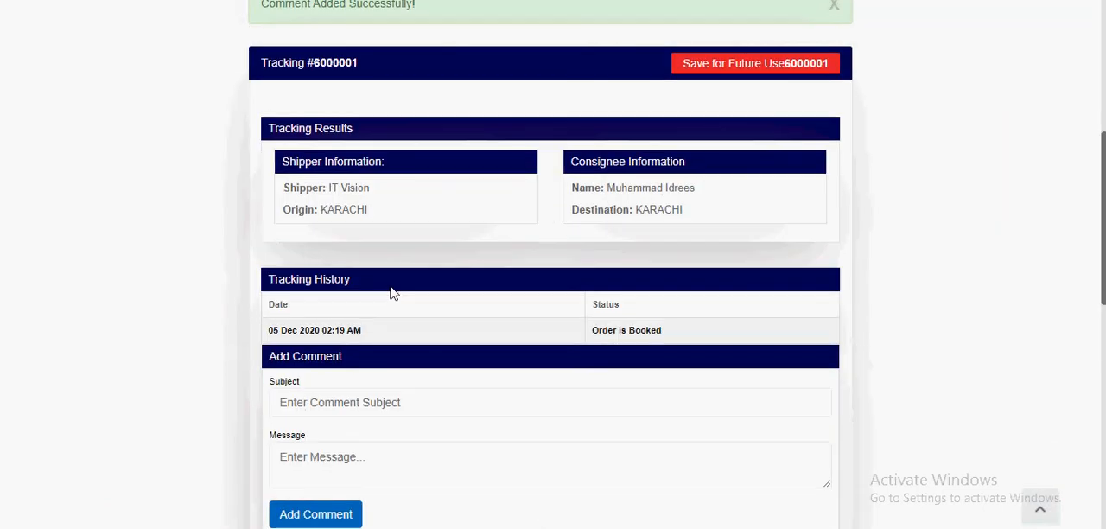
scroll(390, 293, "down", 2)
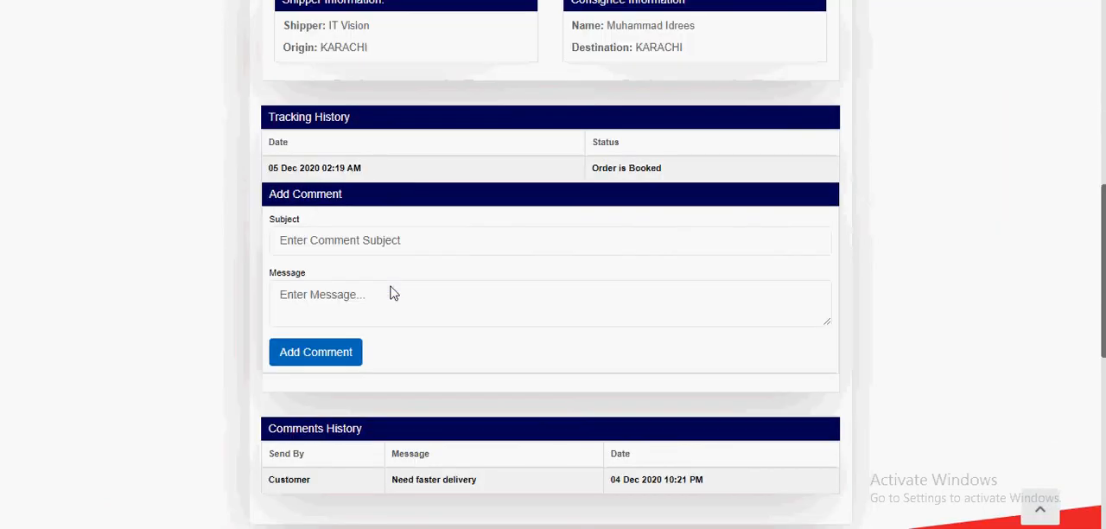
scroll(390, 294, "down", 4)
scroll(389, 291, "up", 1)
left_click_drag(267, 241, 735, 239)
left_click(733, 240)
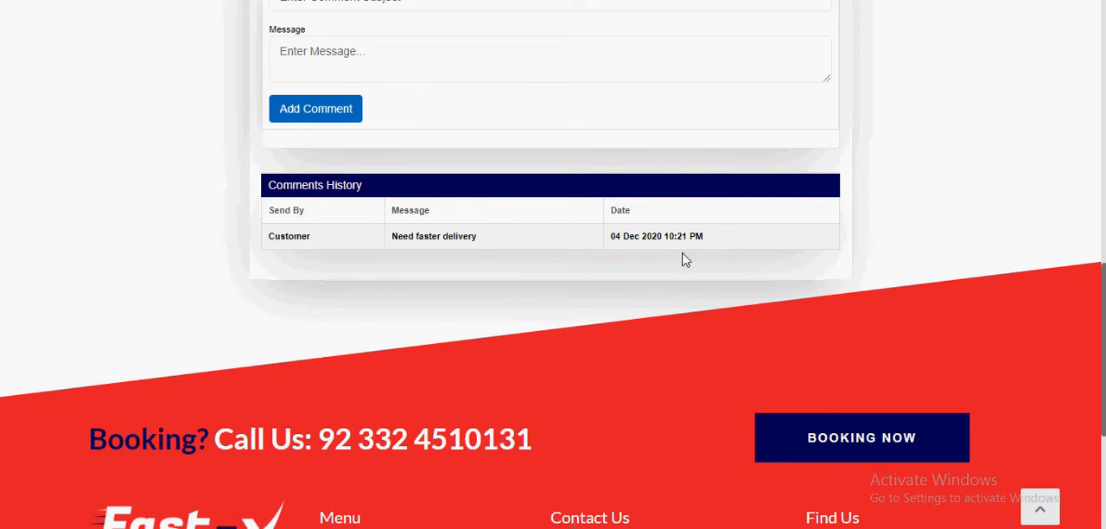
scroll(635, 257, "up", 5)
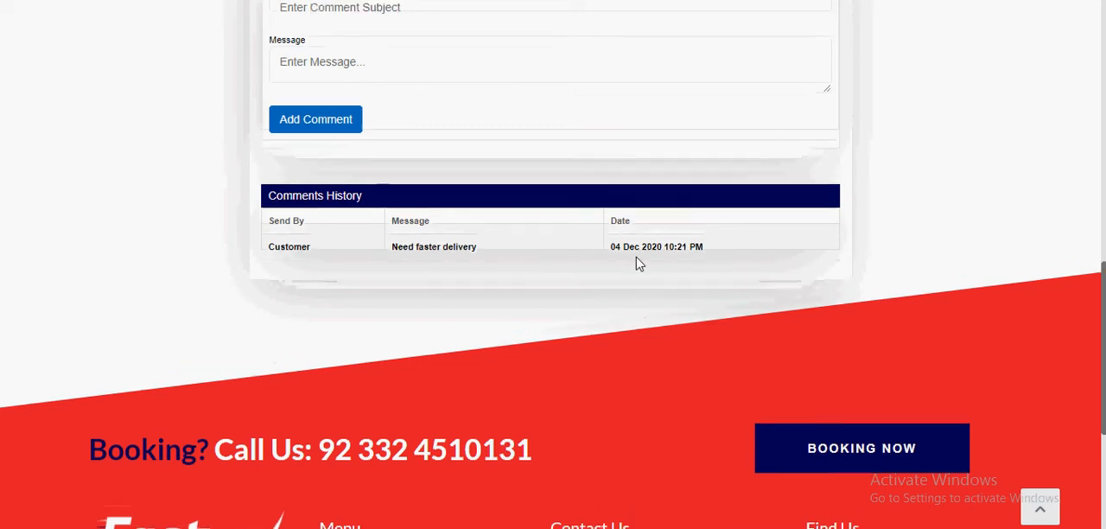
scroll(636, 262, "down", 4)
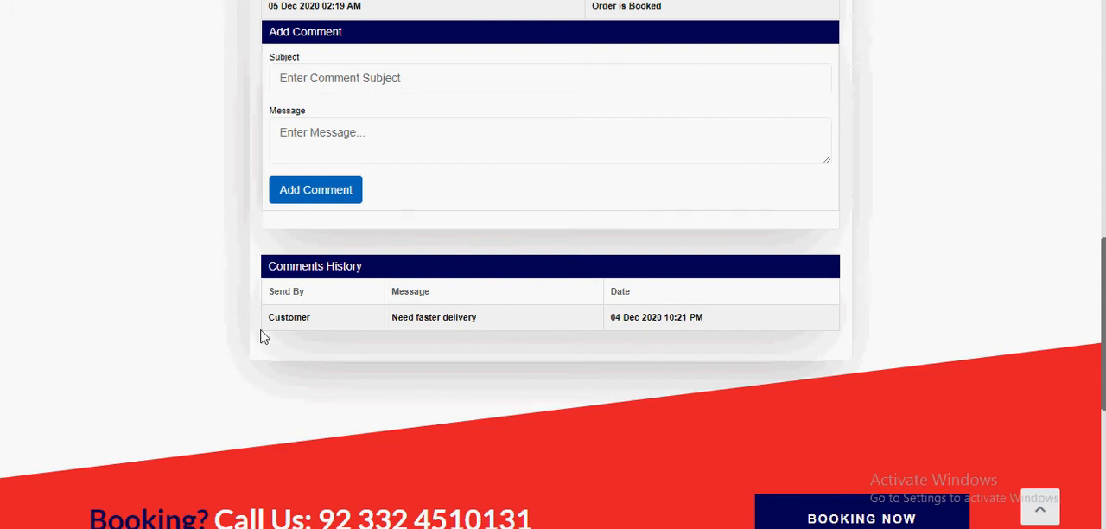
scroll(280, 333, "up", 2)
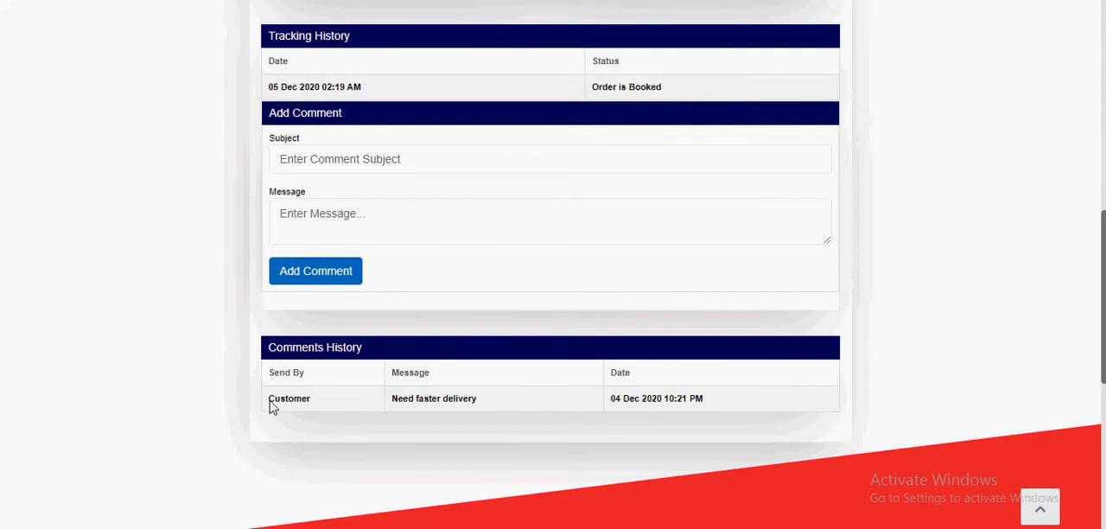
scroll(290, 425, "up", 2)
scroll(293, 427, "down", 2)
scroll(289, 425, "up", 2)
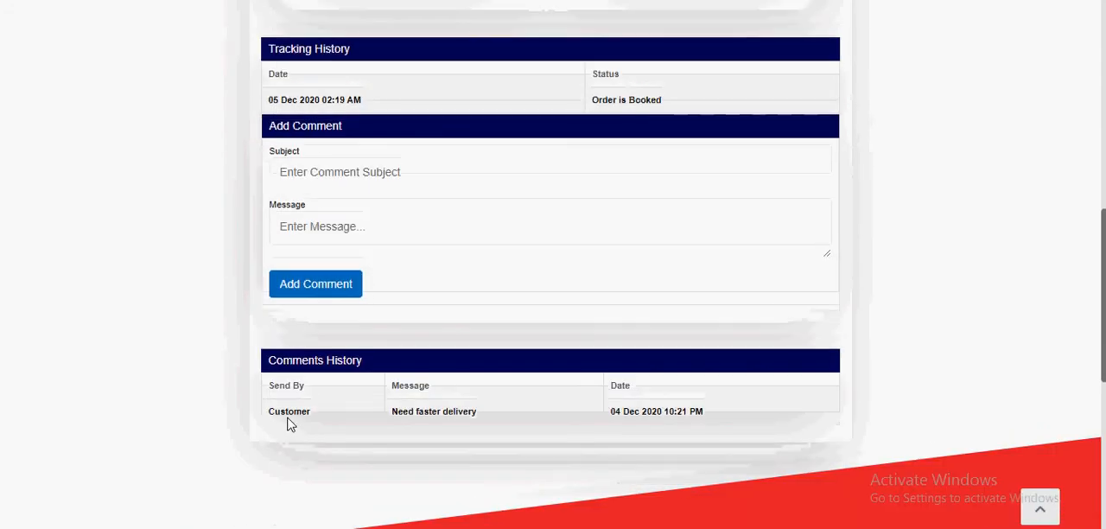
left_click(293, 423)
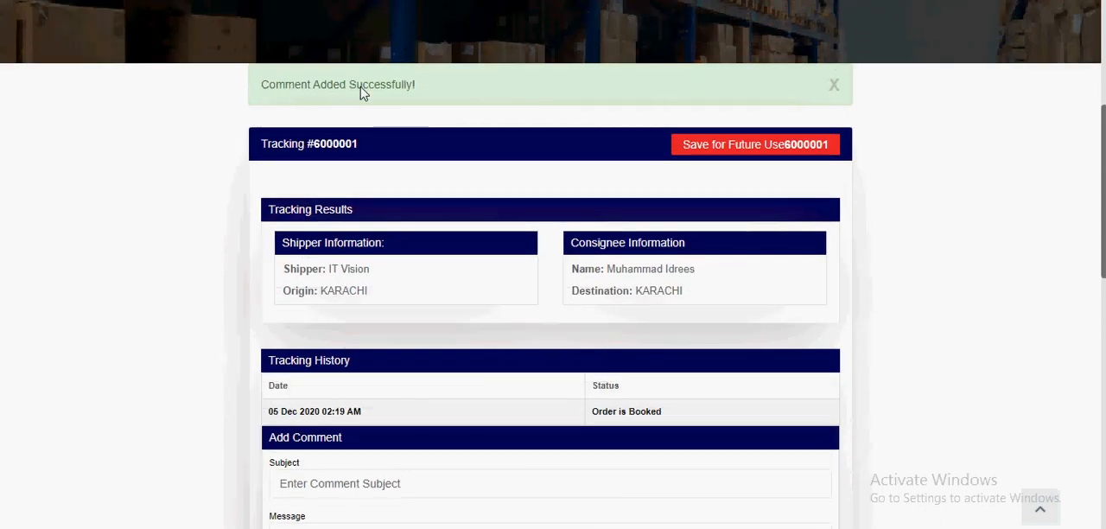
Step: Dismiss the comment notice and review the shipper information, consignee information and tracking history of the shipment
left_click(834, 85)
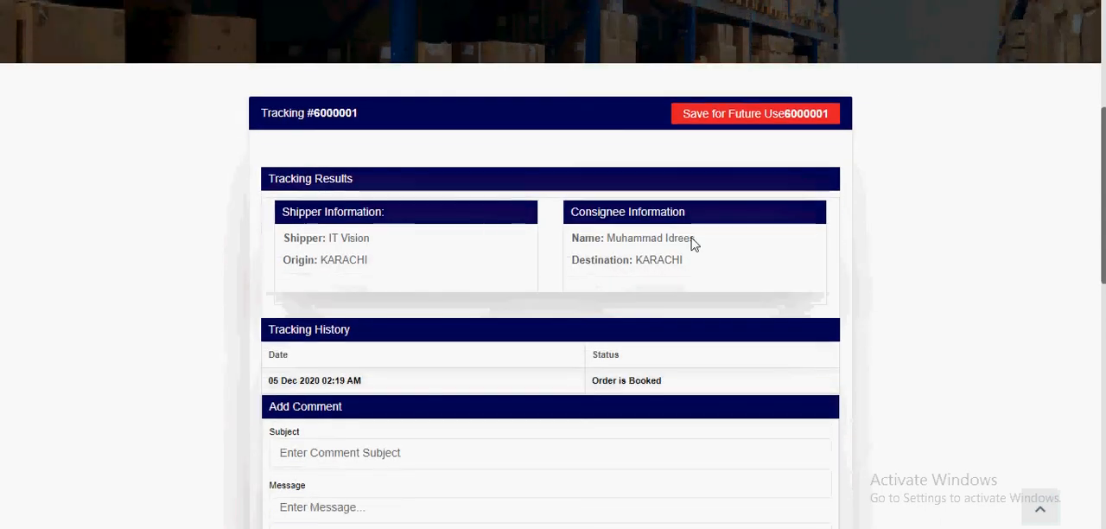
scroll(694, 242, "down", 1)
left_click_drag(279, 136, 444, 173)
left_click_drag(577, 130, 718, 194)
left_click_drag(274, 306, 617, 326)
scroll(565, 351, "up", 3)
scroll(566, 351, "down", 3)
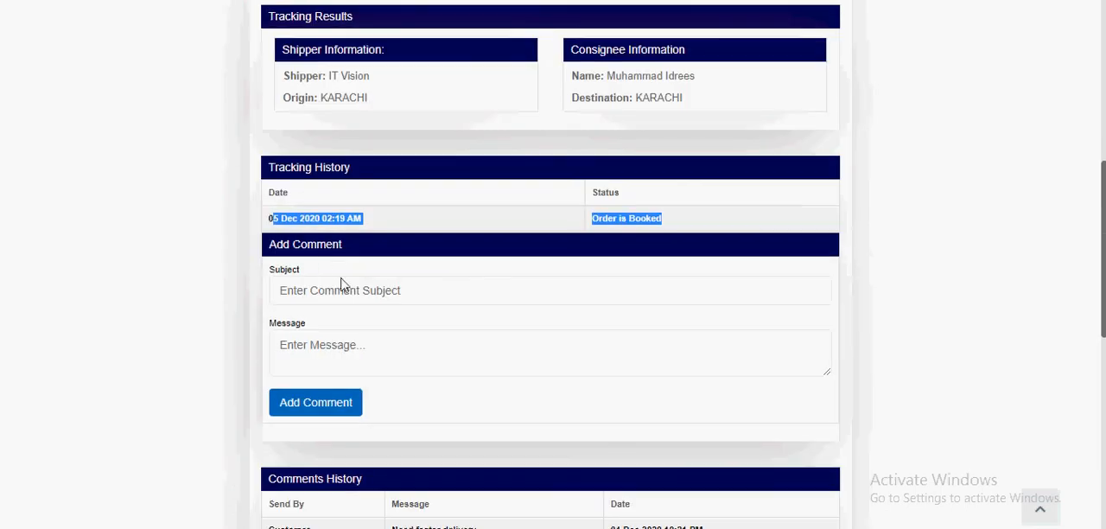
triple_click(309, 219)
left_click_drag(598, 218, 696, 219)
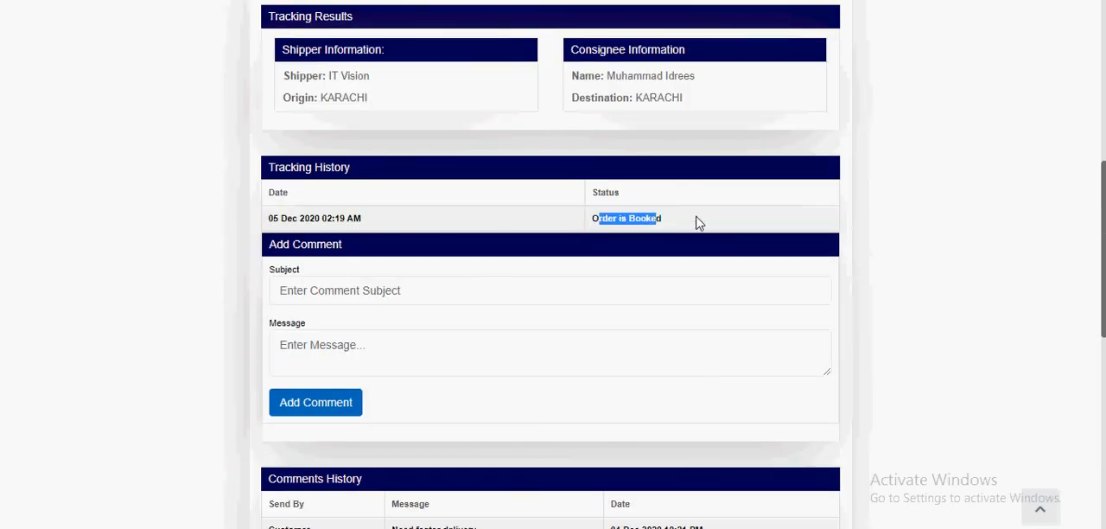
Step: Return to the orders list and select the newly booked order
scroll(697, 220, "up", 10)
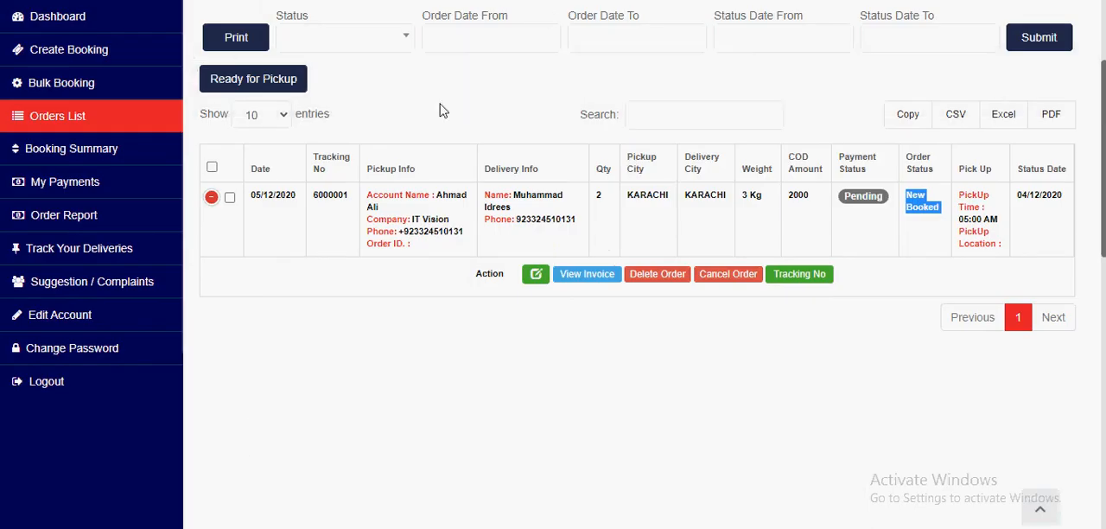
scroll(155, 272, "up", 2)
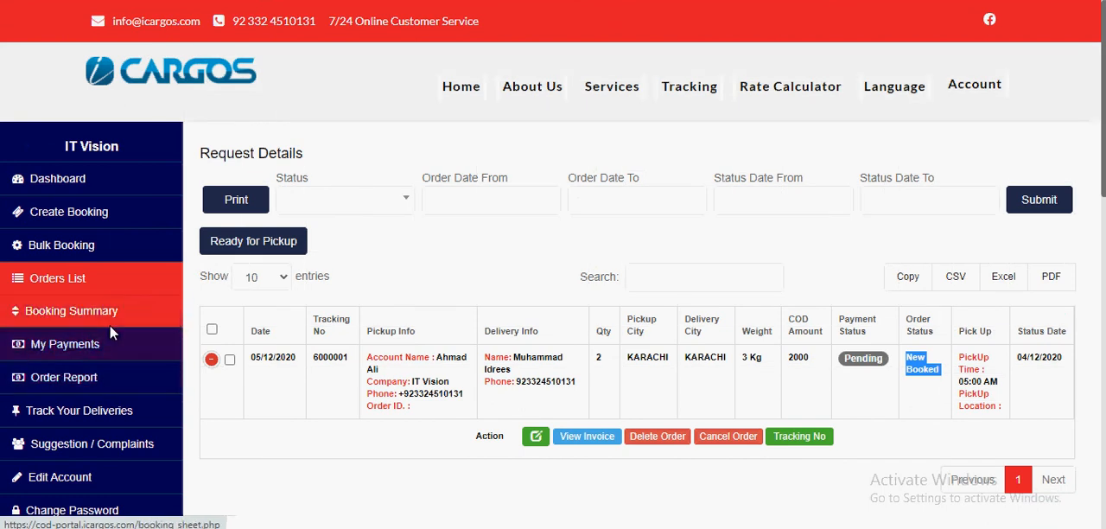
left_click(229, 359)
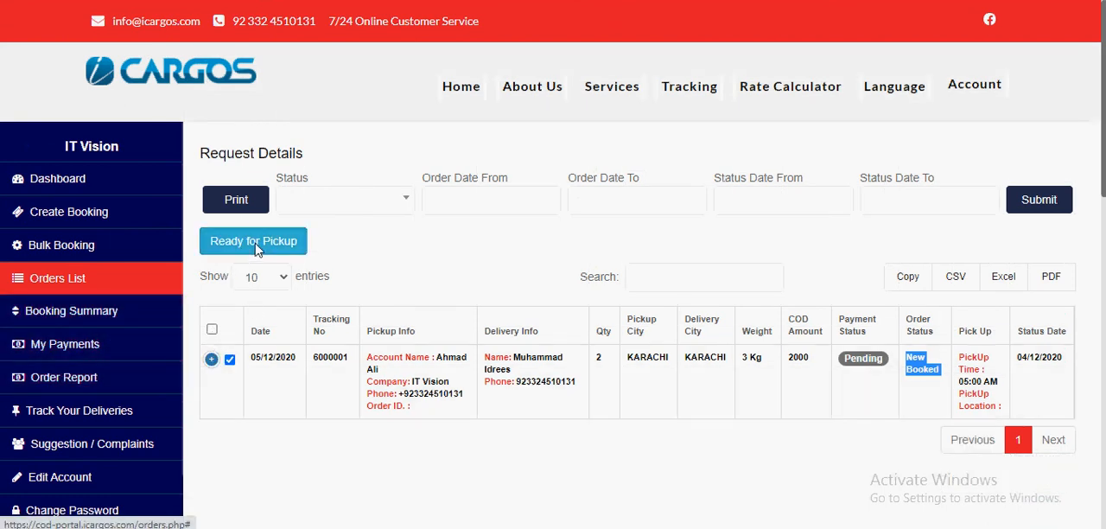
left_click(362, 248)
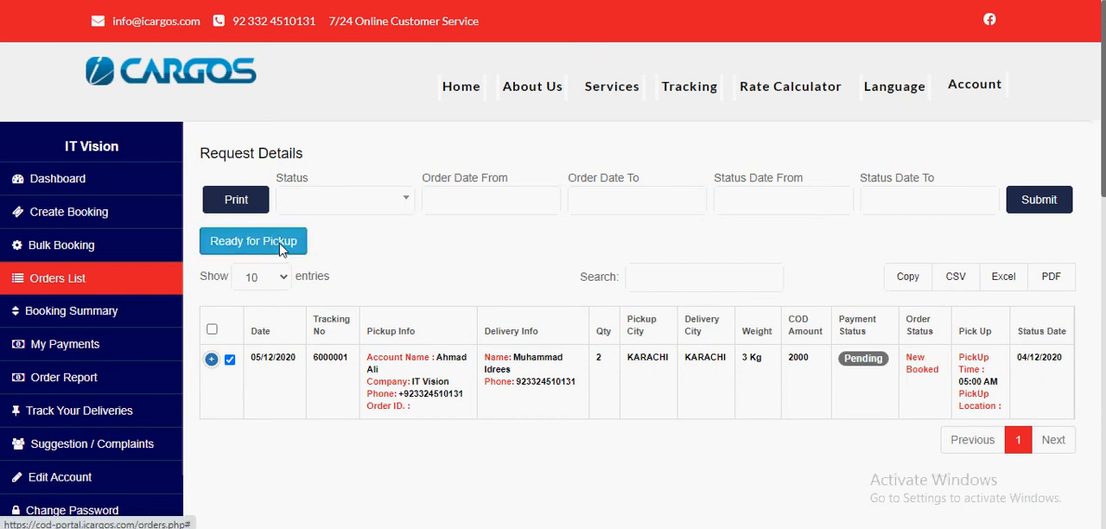
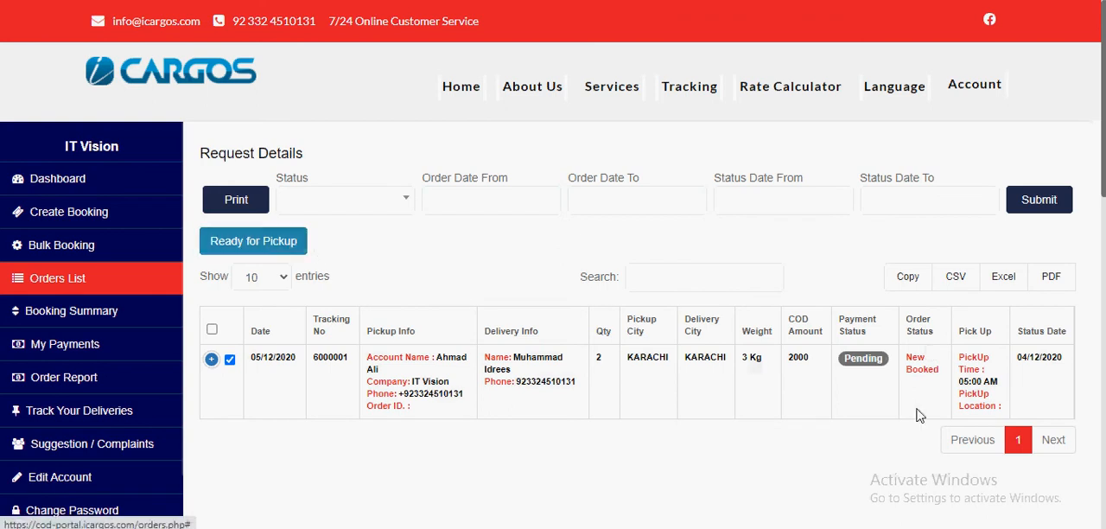
Step: Start a new booking and set its service type to Overnight Service
left_click_drag(901, 362, 948, 376)
left_click(653, 253)
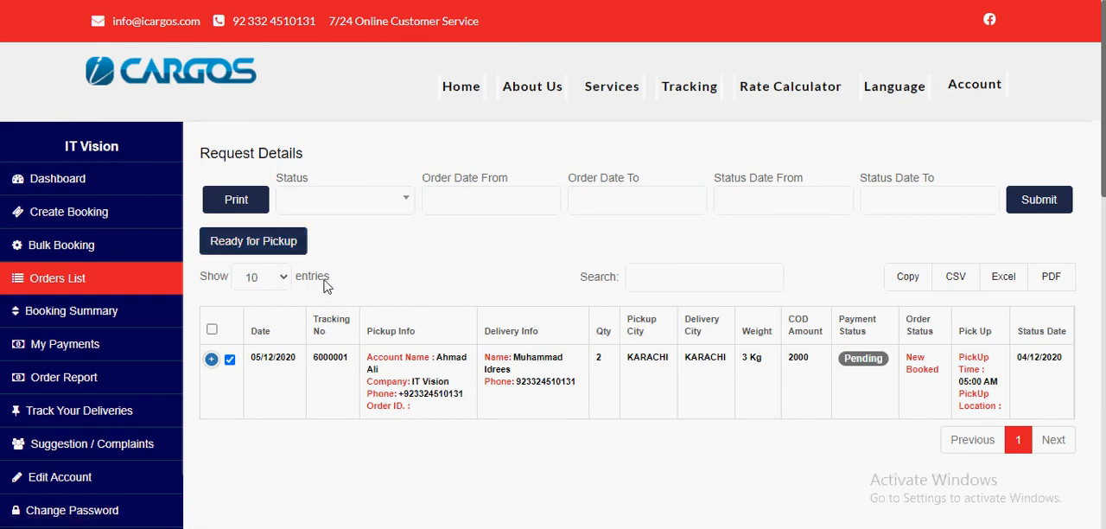
left_click(50, 220)
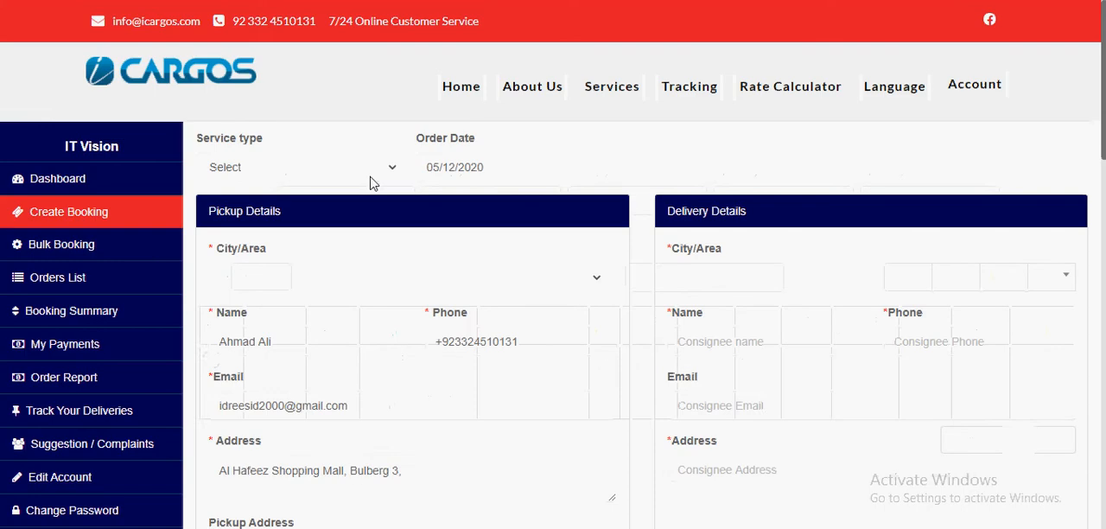
scroll(372, 182, "down", 5)
scroll(371, 186, "up", 5)
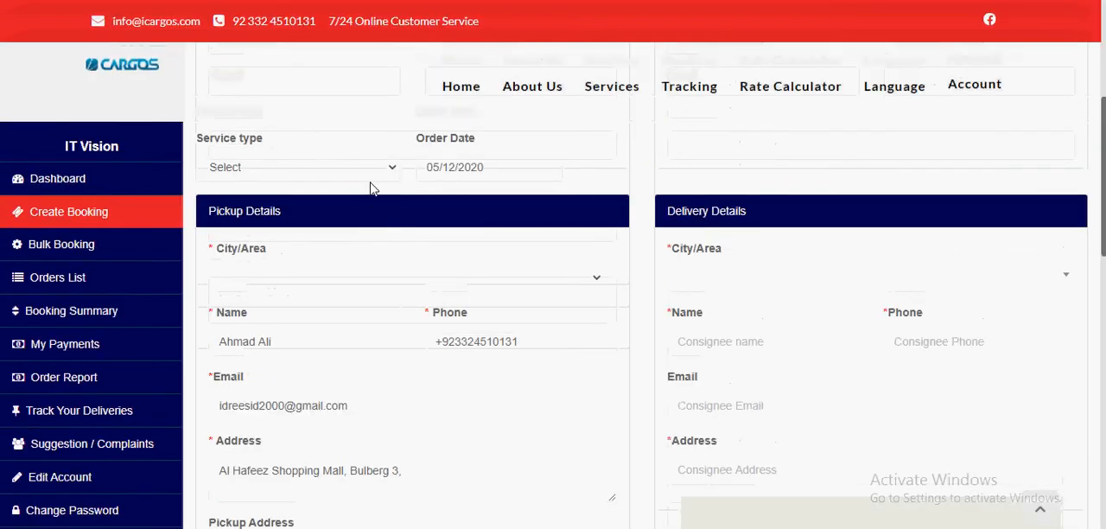
left_click(315, 161)
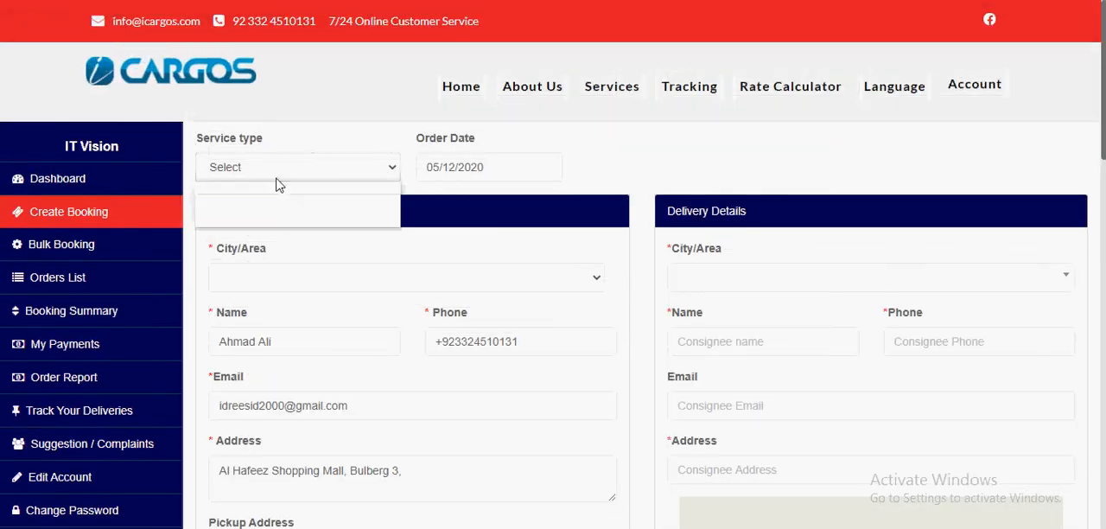
left_click(299, 218)
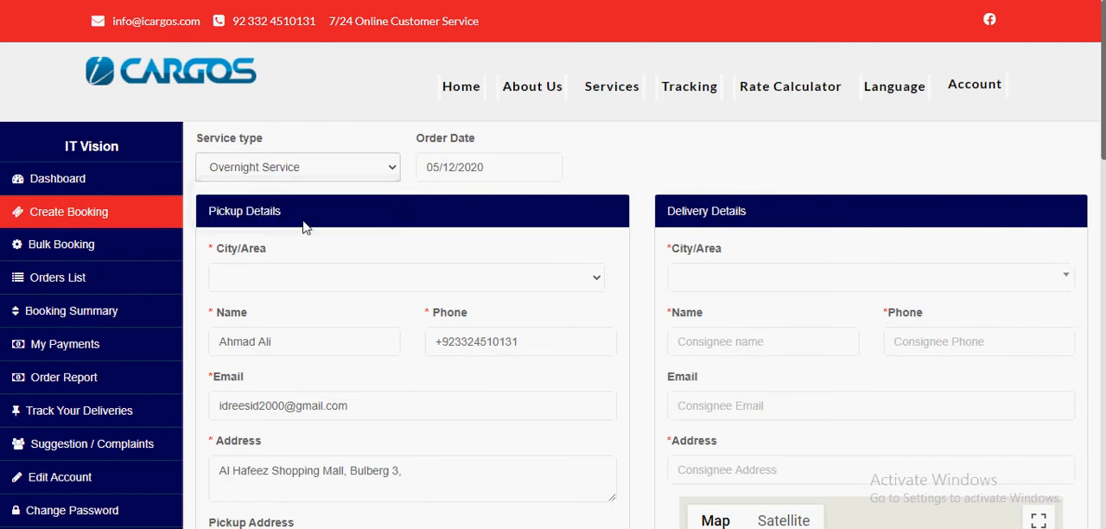
Step: Fill in the delivery details with the consignee's saved name, phone number, e-mail and address, using KHUSHAB as the delivery city
scroll(304, 225, "down", 1)
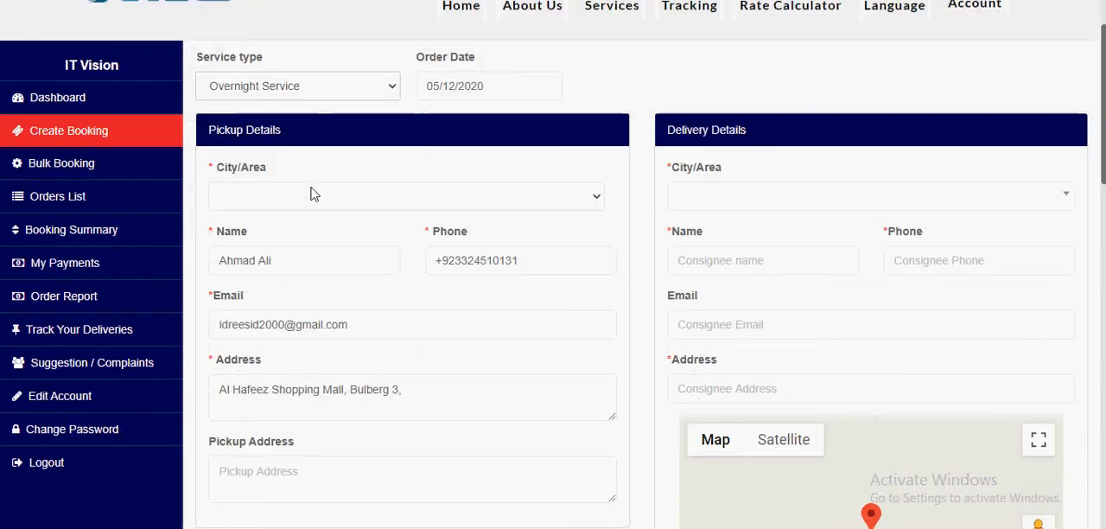
left_click(732, 197)
left_click(758, 302)
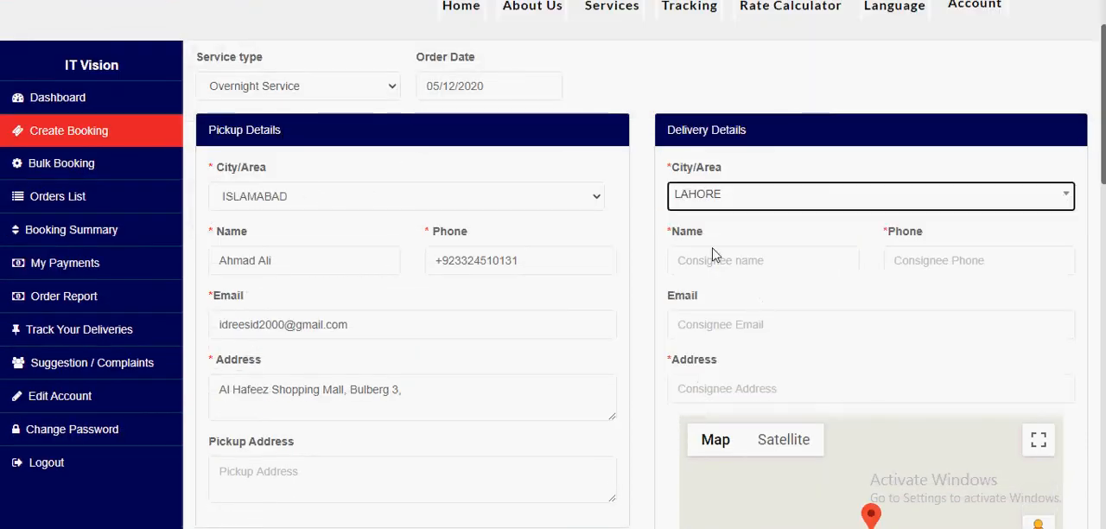
scroll(337, 131, "down", 2)
left_click(676, 106)
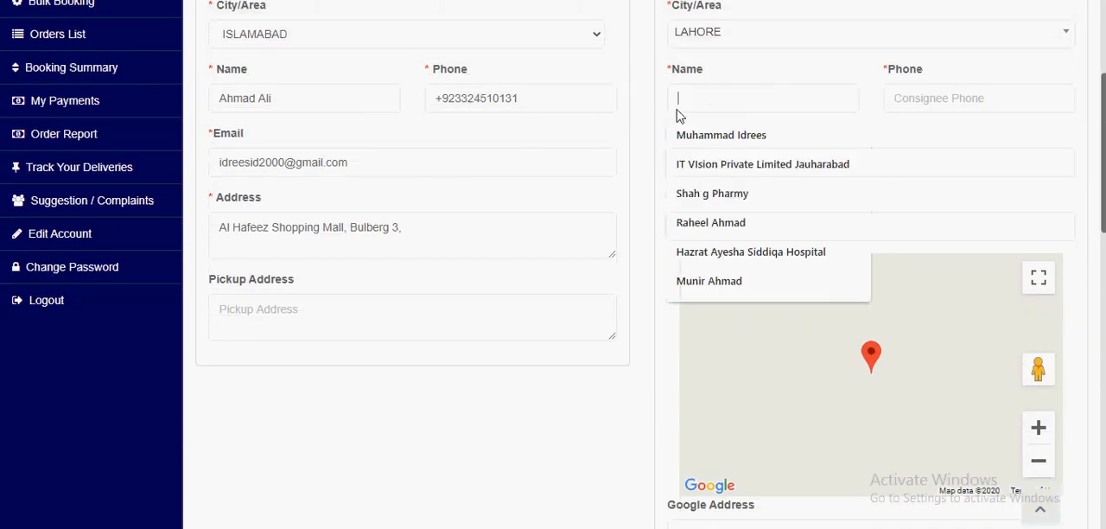
left_click(719, 147)
left_click(928, 100)
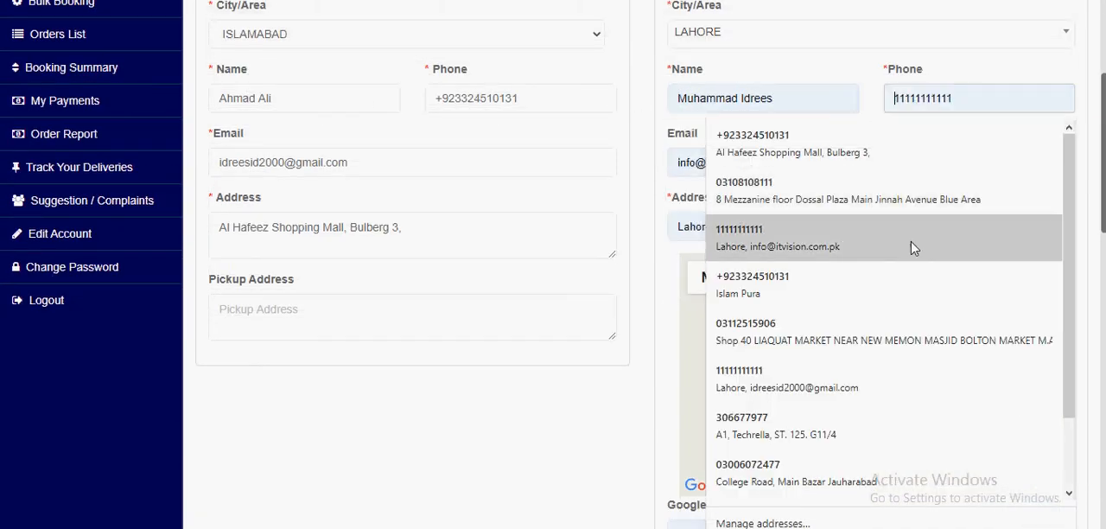
left_click(886, 282)
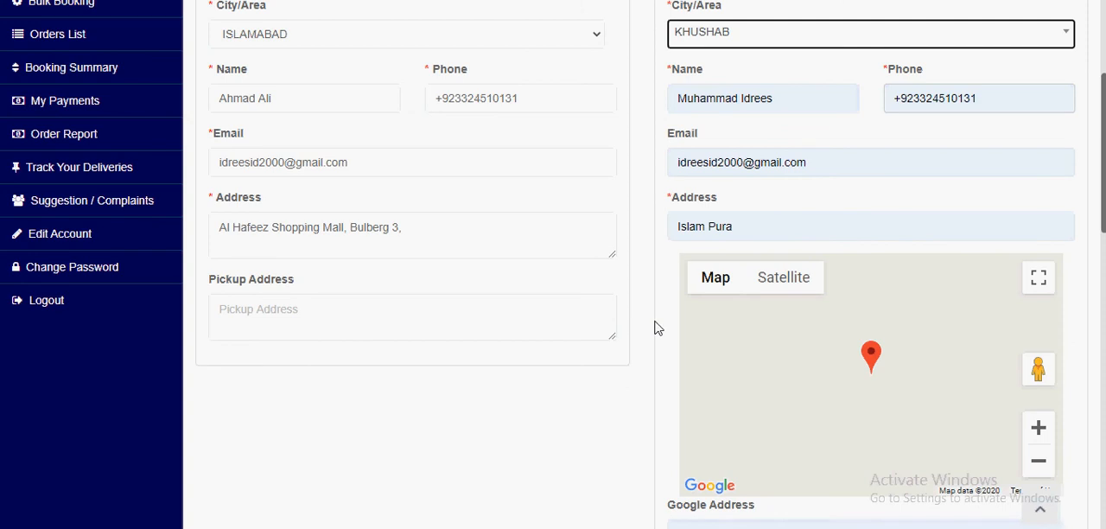
Step: Enter "Grocery items" as the shipment's item detail and fill in the reference number and order ID
scroll(729, 220, "down", 5)
left_click(296, 301)
type("Gro")
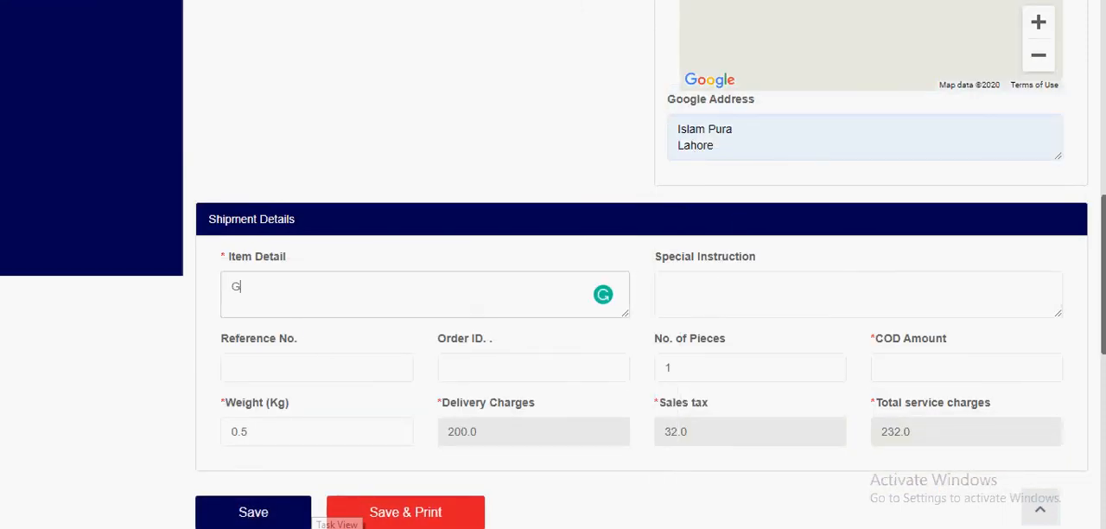
key("Tab")
key("Tab")
type("897")
key("Tab")
type("98797")
Step: Set the shipment's number of pieces to 87 and the COD amount to 3000
key("Tab")
type("87")
key("Tab")
type("3000")
key("BackSpace")
key("BackSpace")
key("BackSpace")
type("000")
key("Tab")
key("Tab")
key("Tab")
key("Tab")
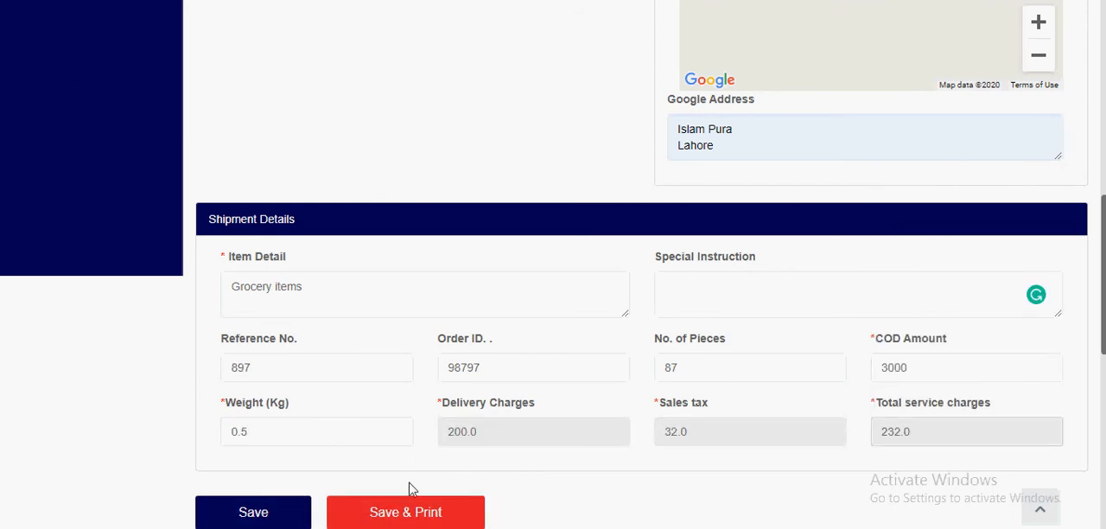
Step: Save and print the booking, and check the service type on the printed shipper copy
left_click(407, 515)
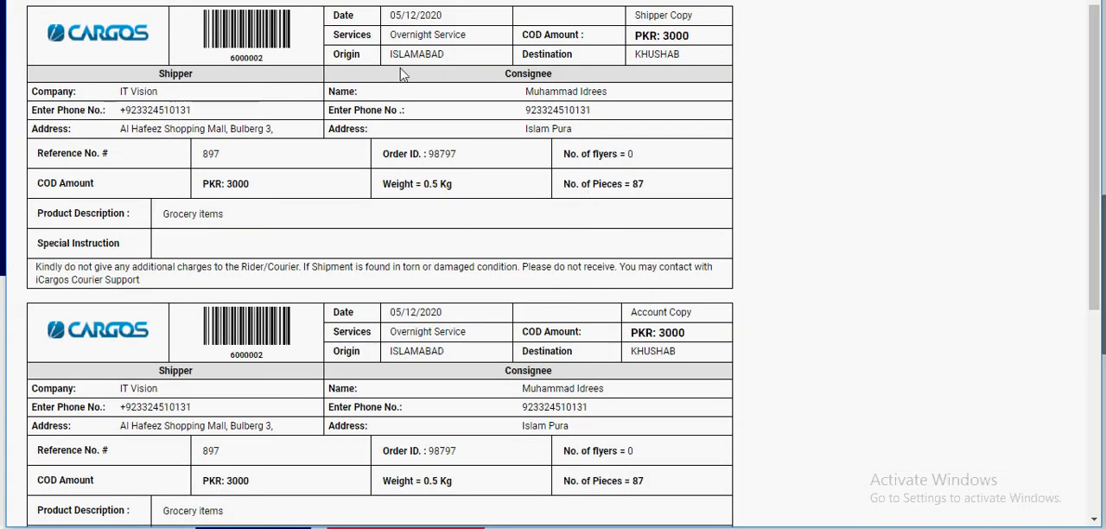
left_click_drag(389, 35, 469, 35)
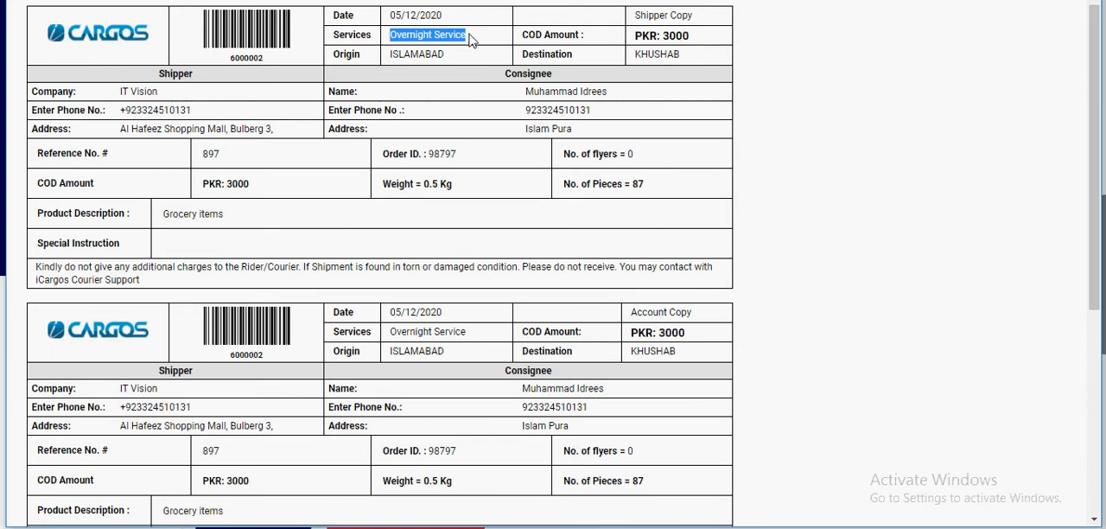
key("Escape")
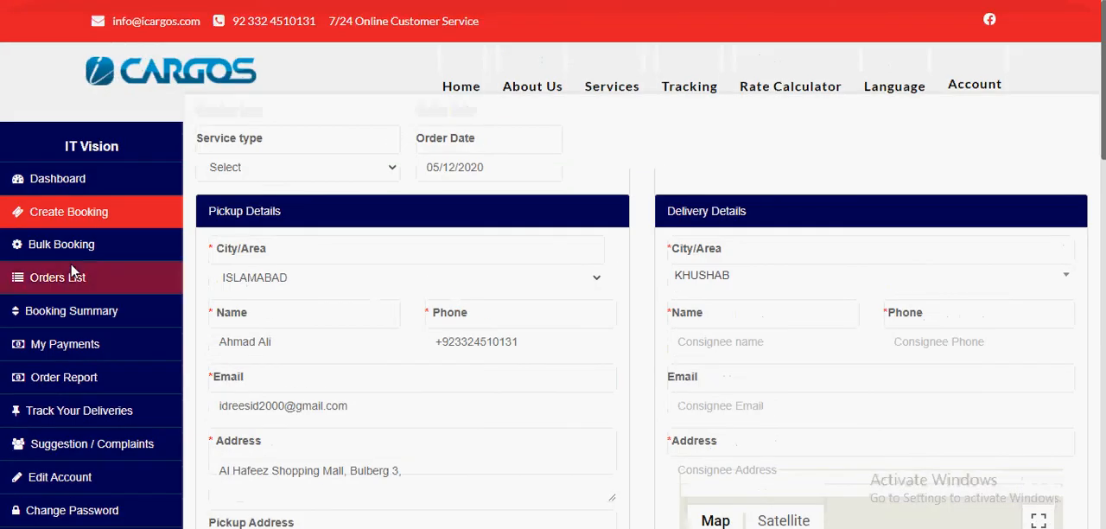
Step: Open the orders list and check the order status of both bookings
left_click(61, 282)
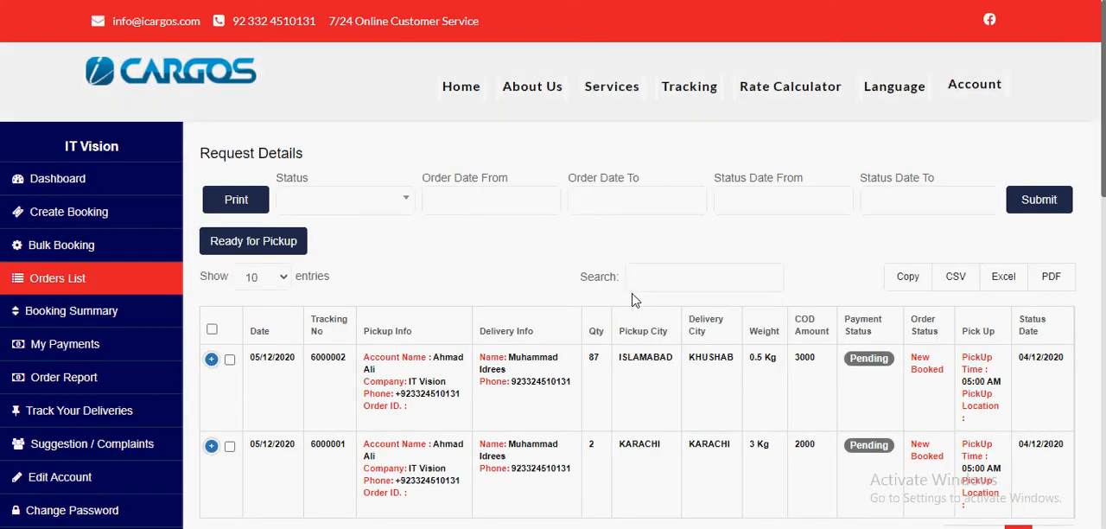
scroll(814, 328, "down", 1)
triple_click(919, 285)
triple_click(924, 370)
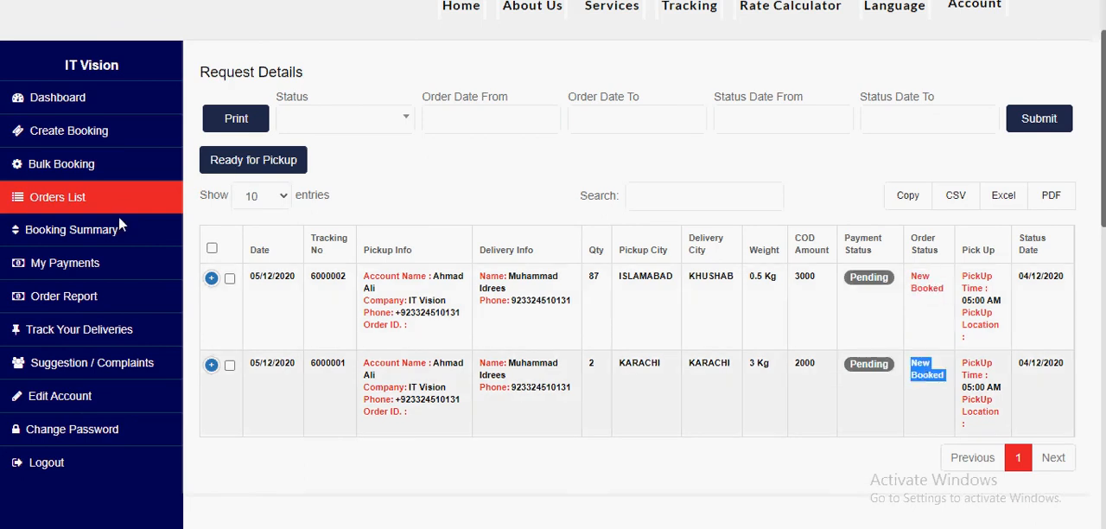
Step: Open the customer dashboard and review the order counts for each shipment status
scroll(119, 219, "up", 1)
left_click(62, 177)
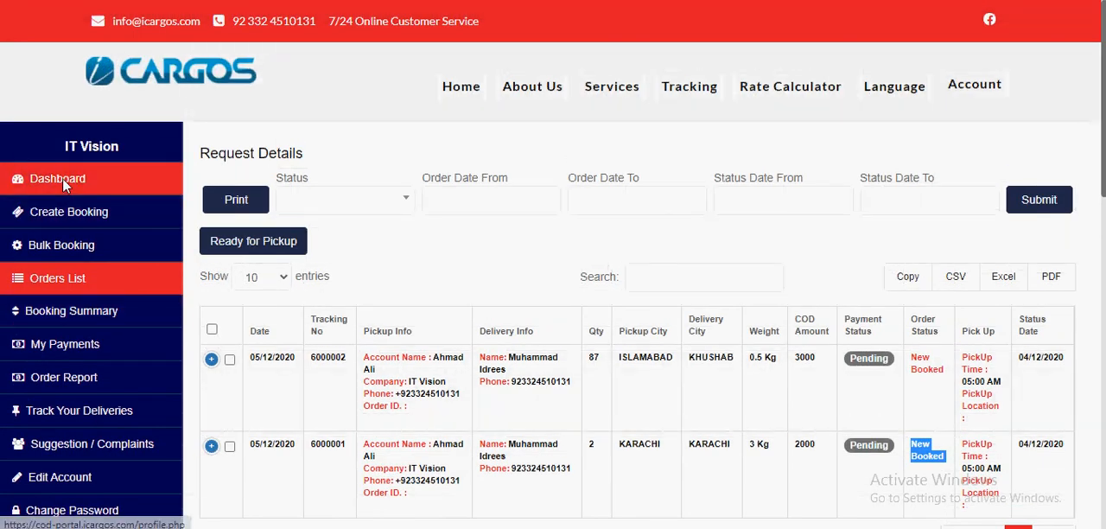
scroll(348, 195, "down", 1)
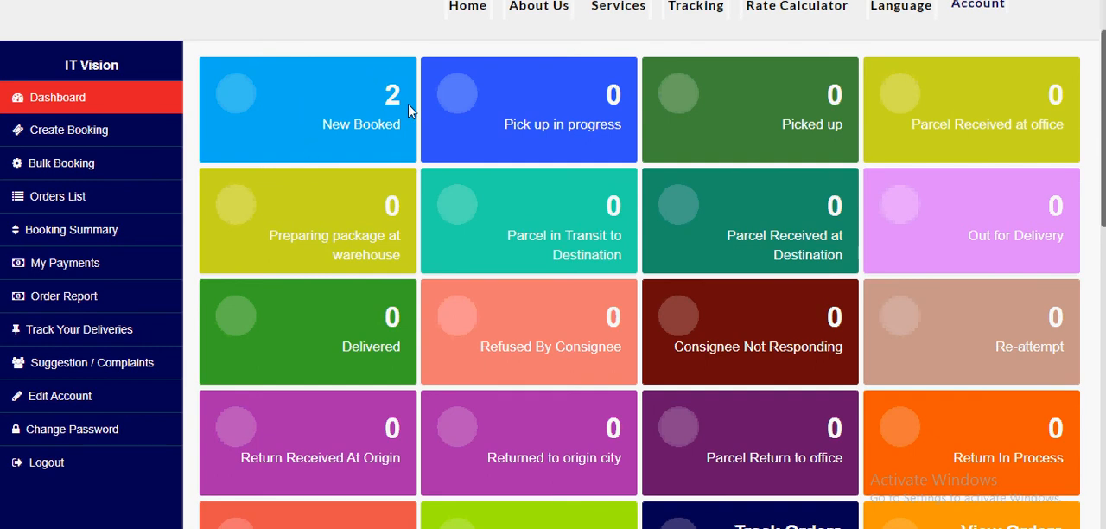
scroll(526, 353, "down", 3)
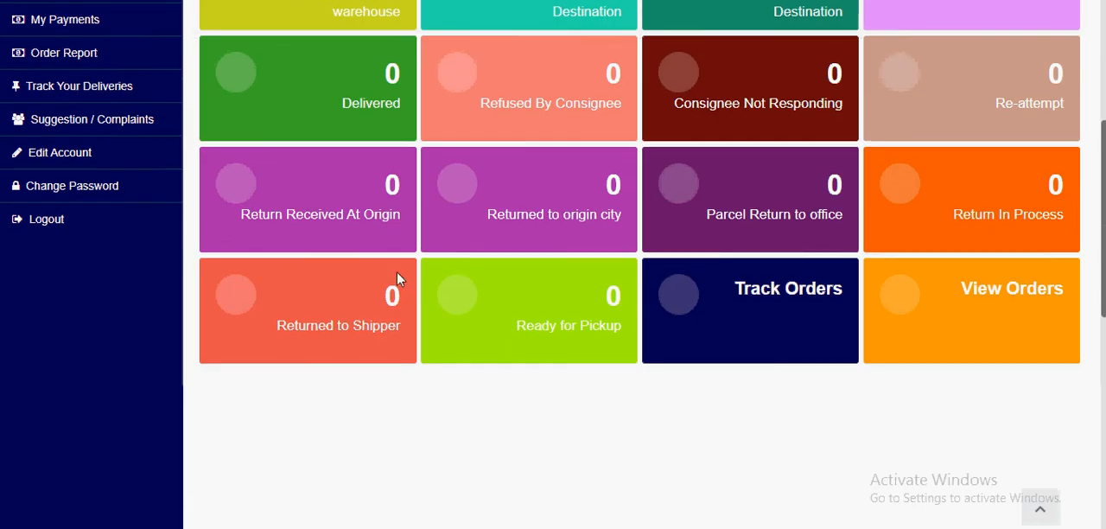
scroll(390, 279, "up", 4)
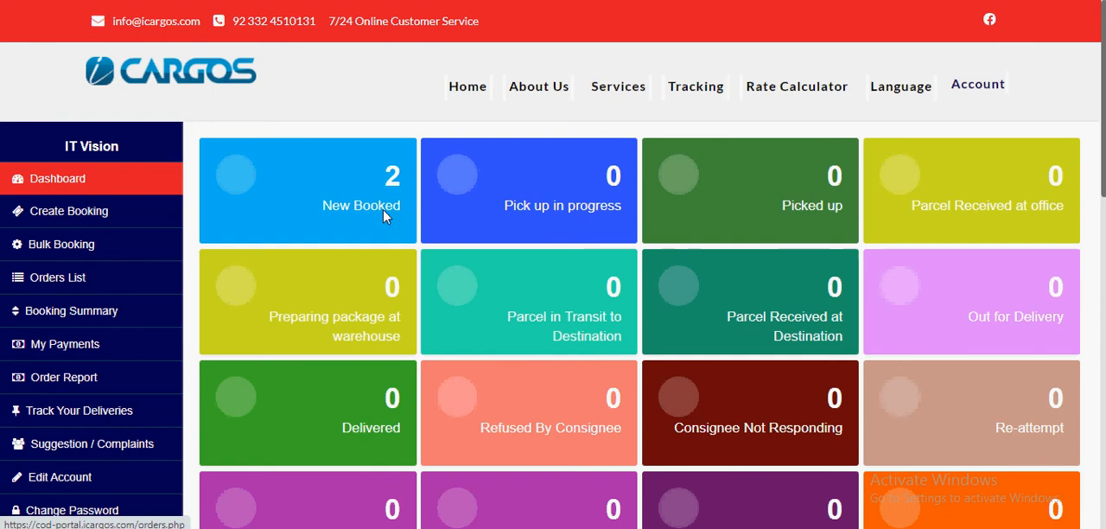
Step: Open the New Booked orders from the customer dashboard and look through them
left_click(391, 179)
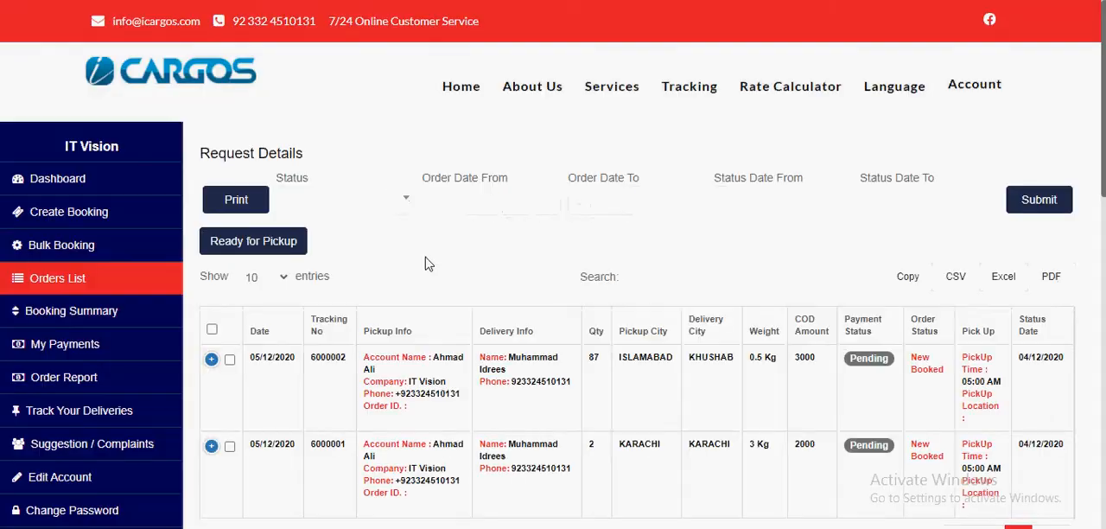
scroll(424, 282, "down", 3)
scroll(426, 283, "up", 3)
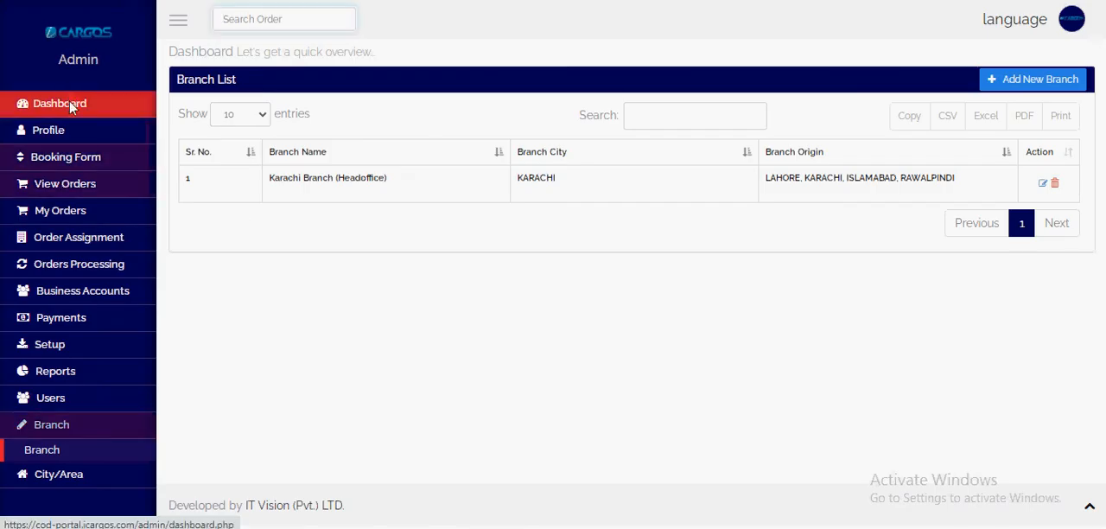
Step: Switch to the admin portal and review its dashboard's status counts, order and customer totals, revenue and COD
left_click(73, 105)
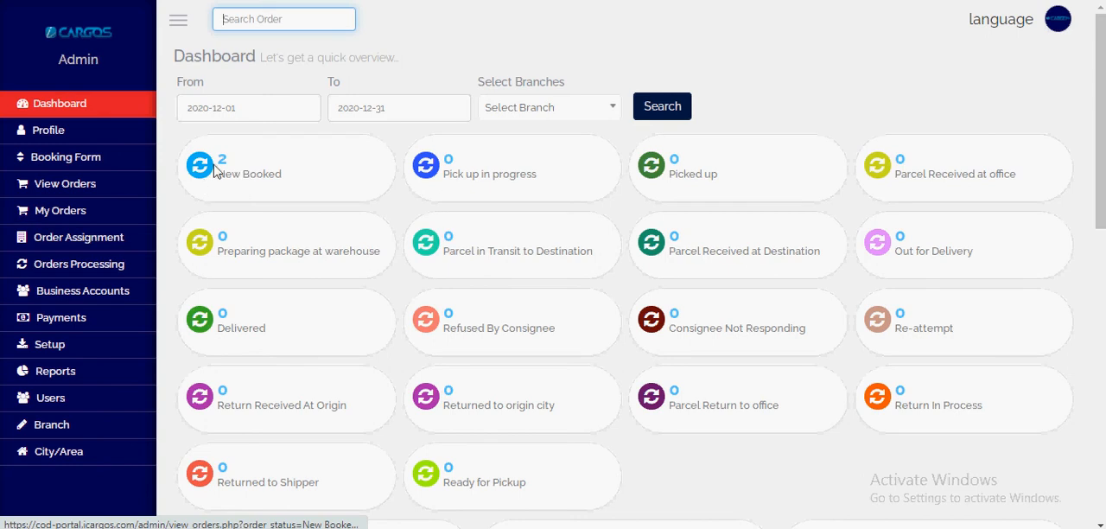
left_click_drag(1099, 145, 1101, 248)
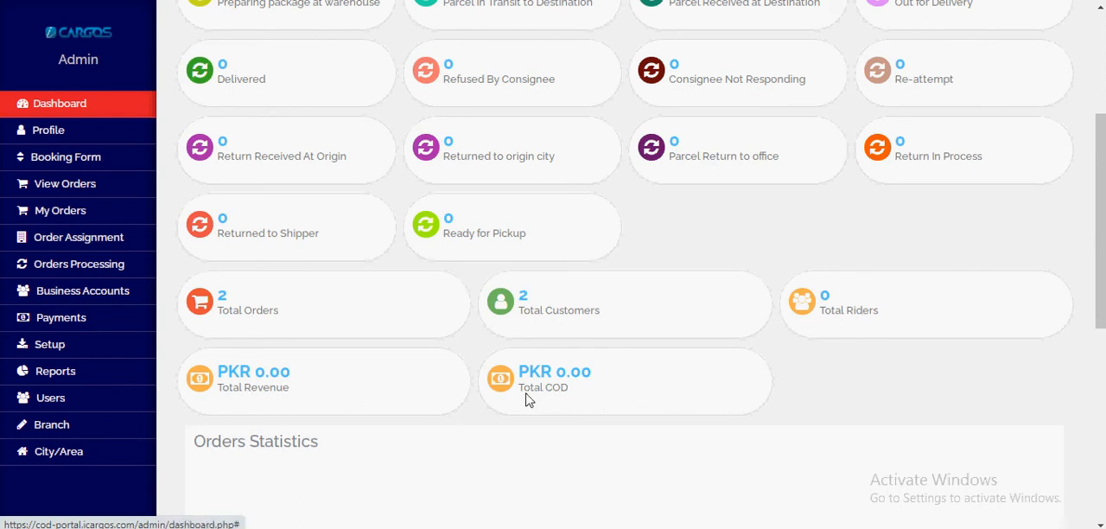
scroll(546, 441, "down", 5)
scroll(569, 372, "up", 7)
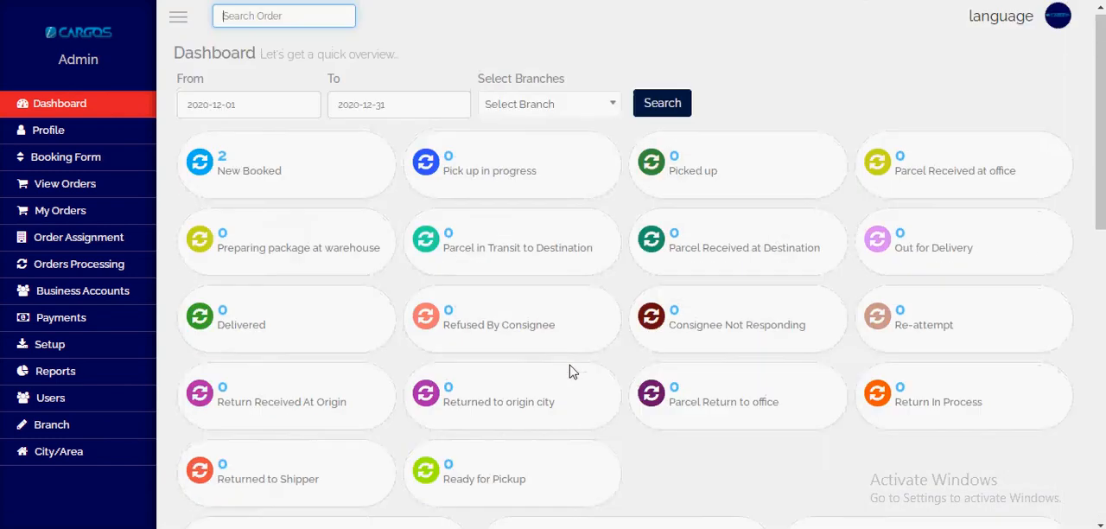
Step: Examine the From and To date filters on the admin dashboard, leaving the date range as it is
left_click(244, 116)
left_click(427, 108)
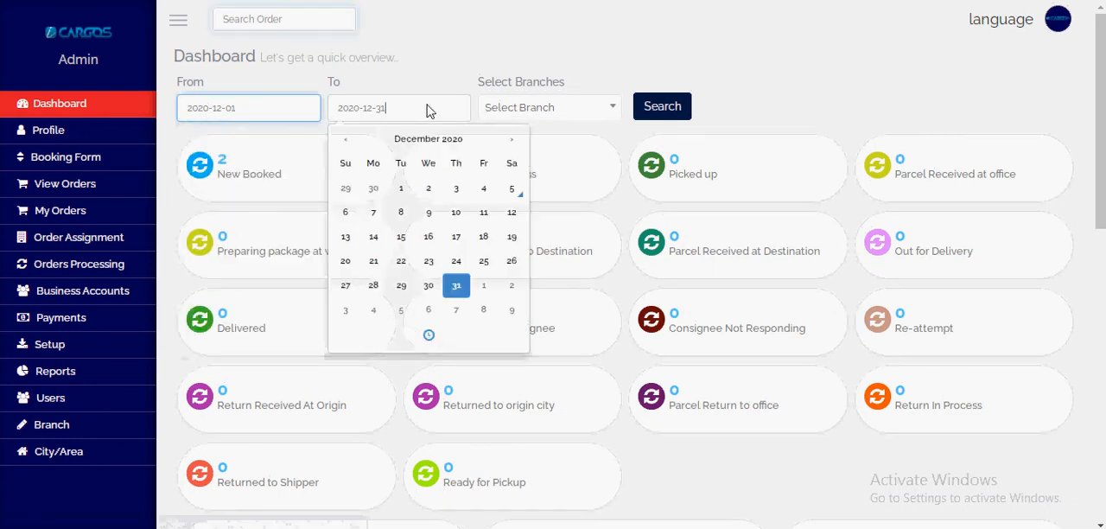
left_click(276, 113)
left_click(373, 114)
left_click(383, 79)
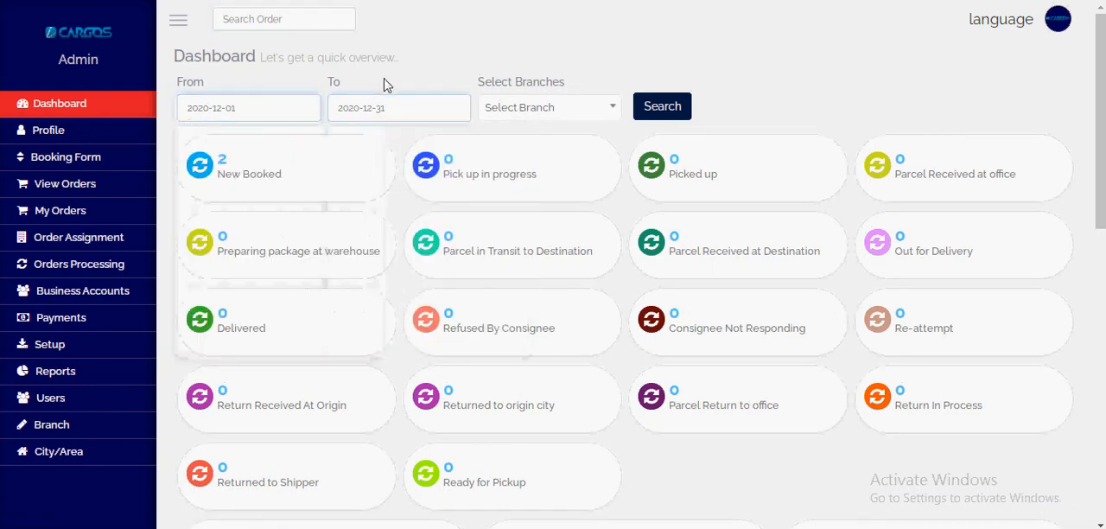
Step: Open the New Booked orders from the admin dashboard and review the listed bookings
left_click(230, 162)
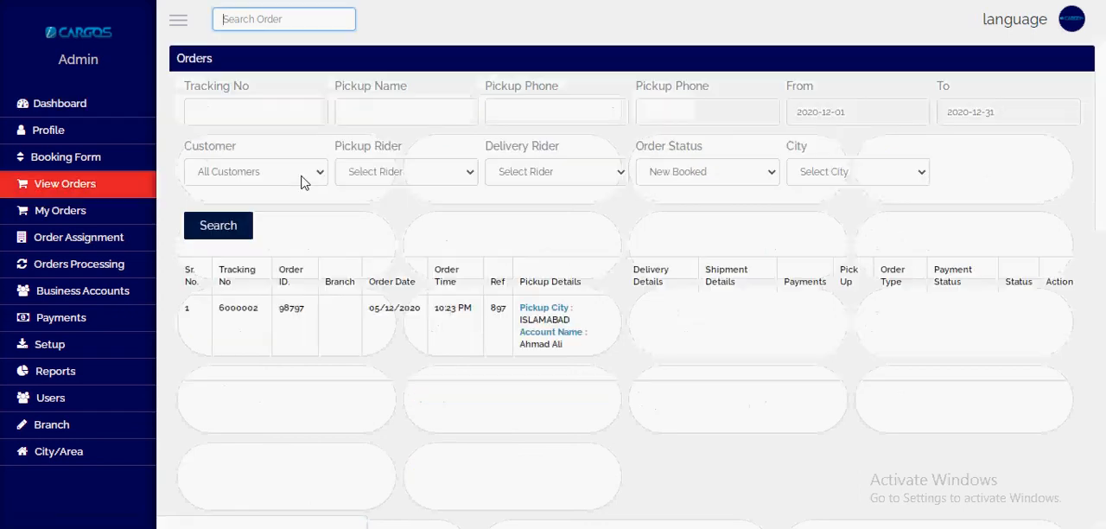
scroll(419, 349, "down", 2)
scroll(419, 348, "up", 1)
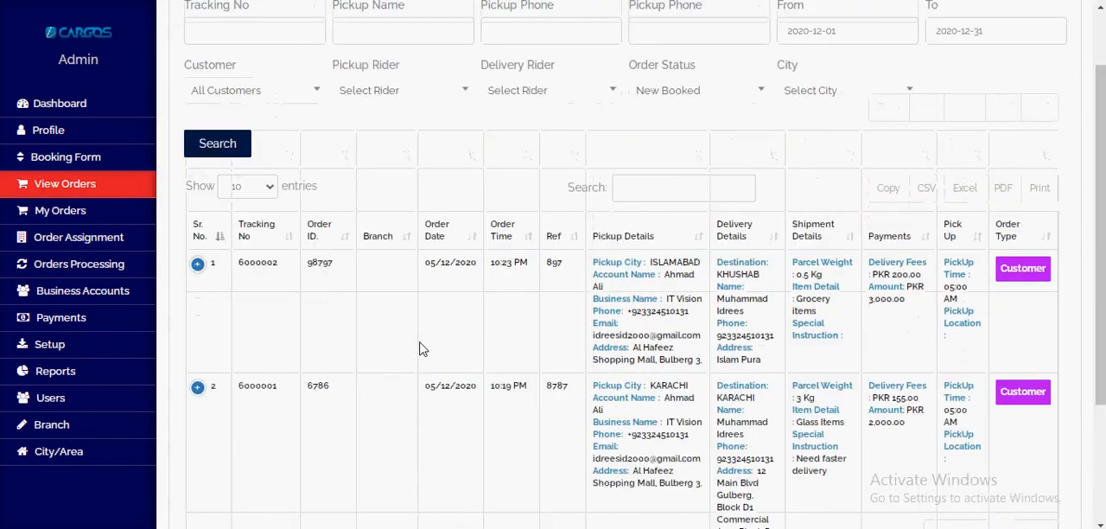
scroll(397, 337, "down", 2)
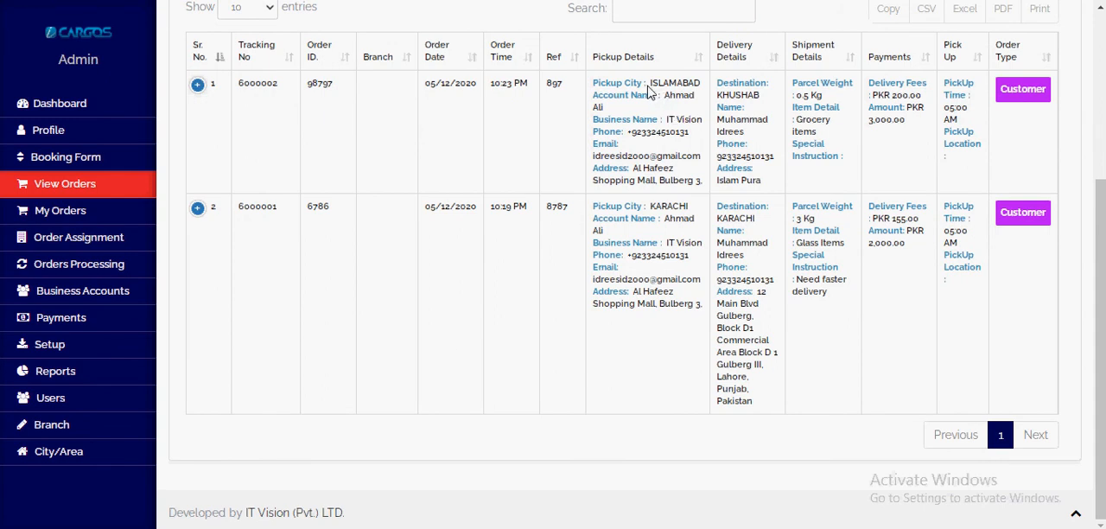
Step: Compare the pickup cities of the two new bookings in the admin orders table
double_click(680, 87)
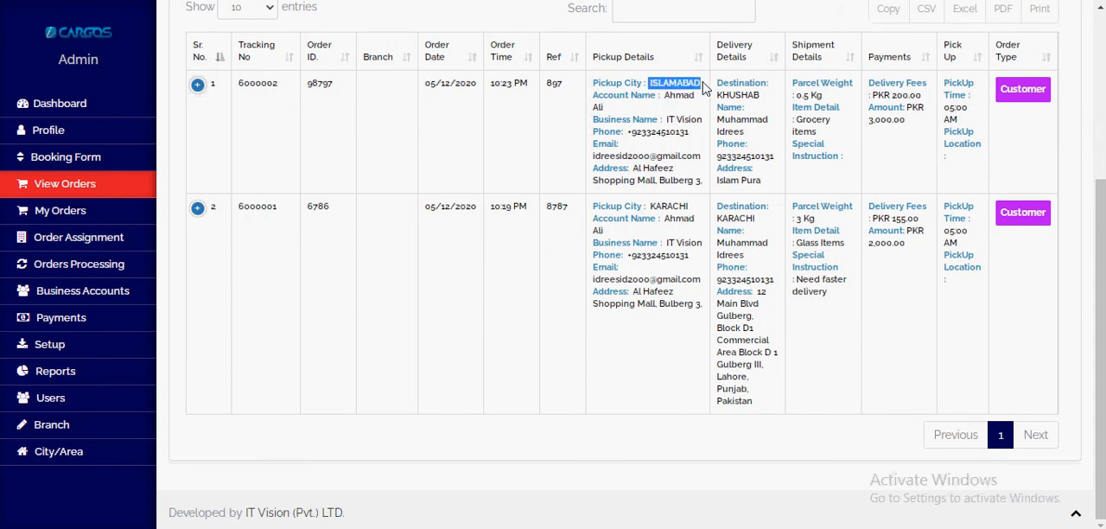
left_click_drag(650, 207, 695, 205)
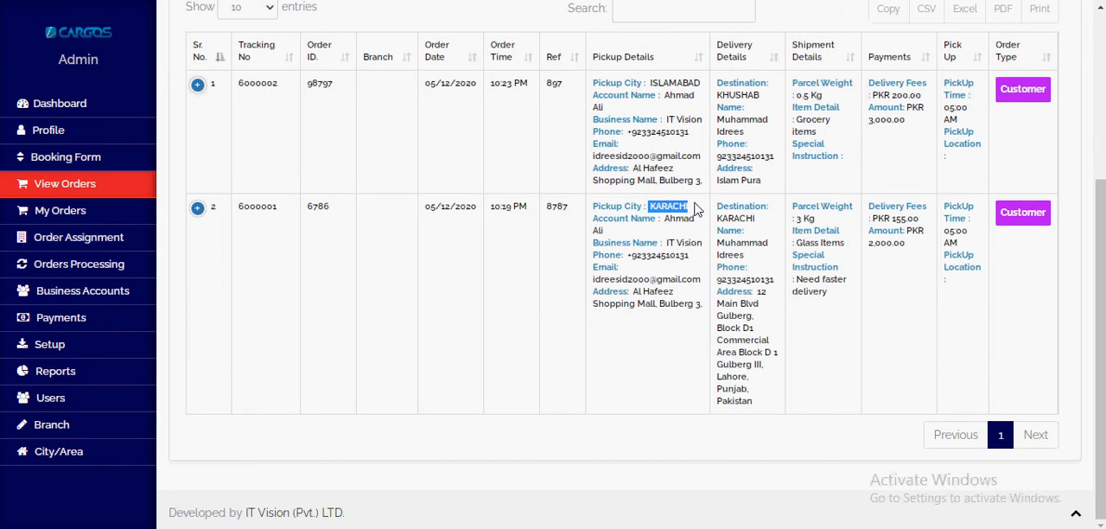
scroll(705, 199, "up", 2)
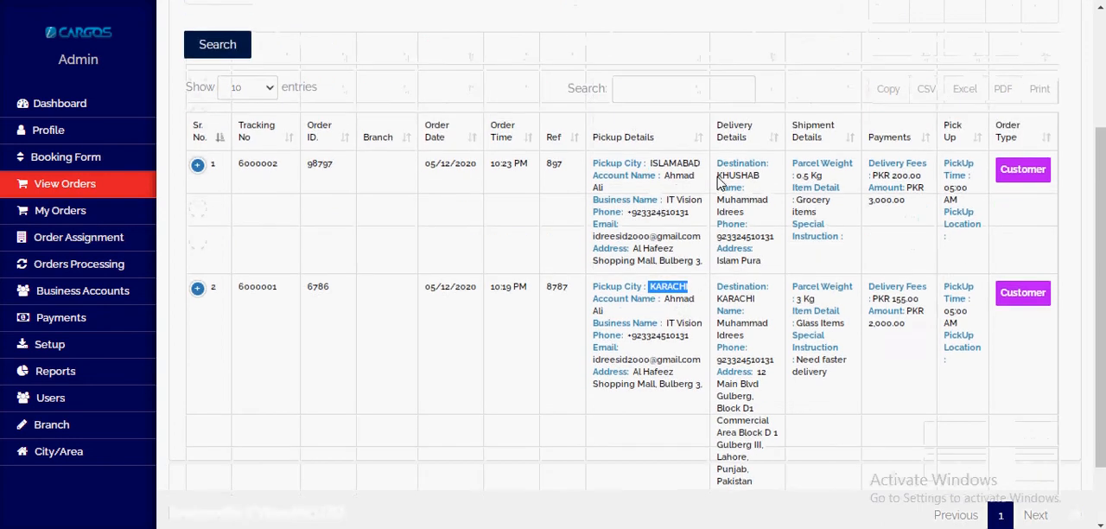
scroll(644, 311, "down", 2)
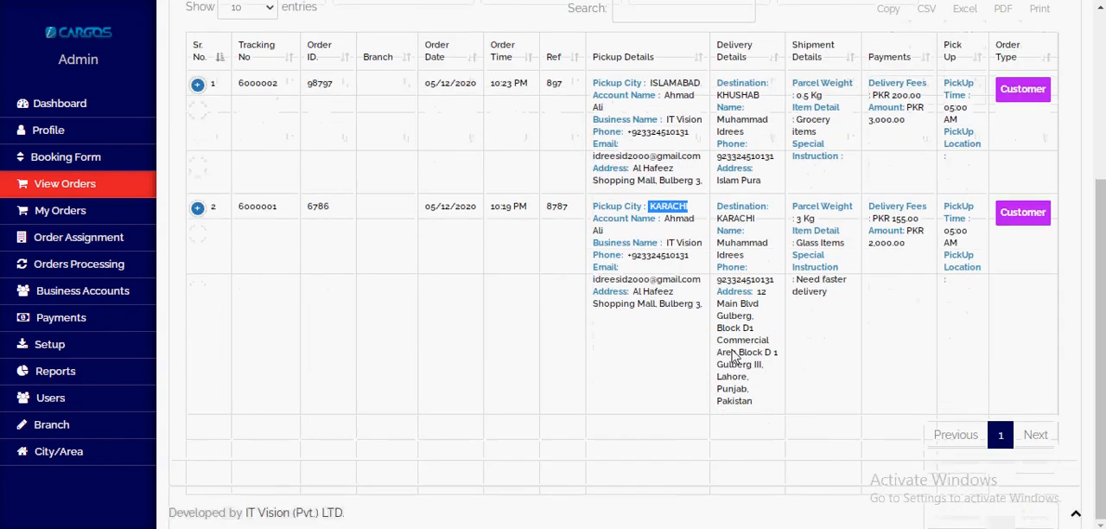
Step: Expand the first listed order and reduce the browser zoom to examine the table's payment status, status and action columns
left_click(198, 87)
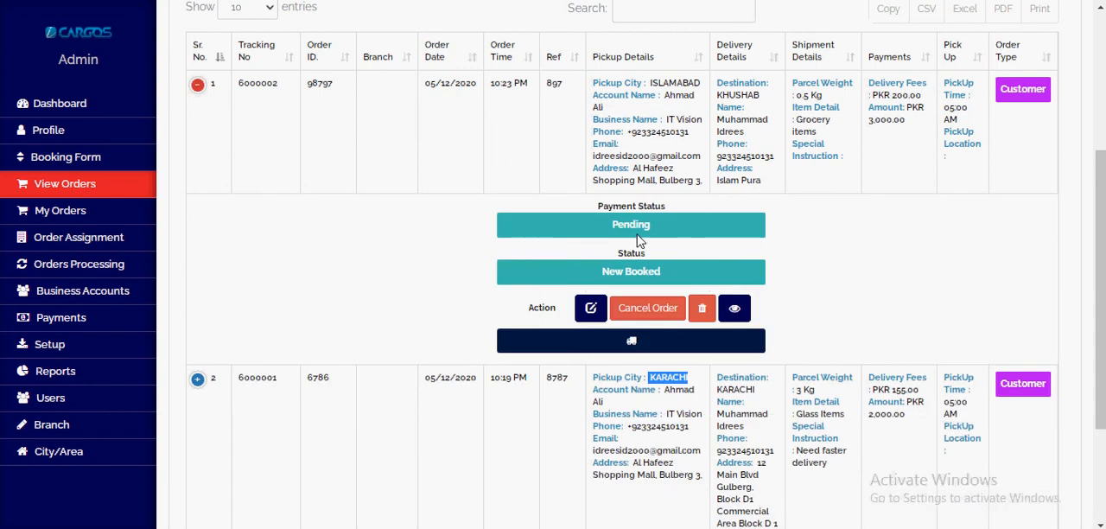
scroll(1003, 43, "up", 3)
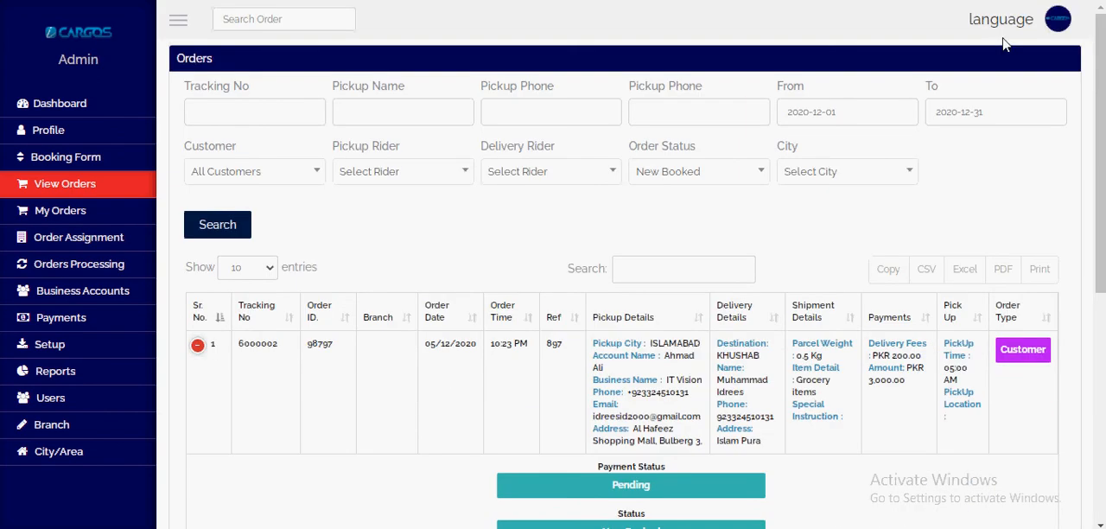
left_click(1094, 0)
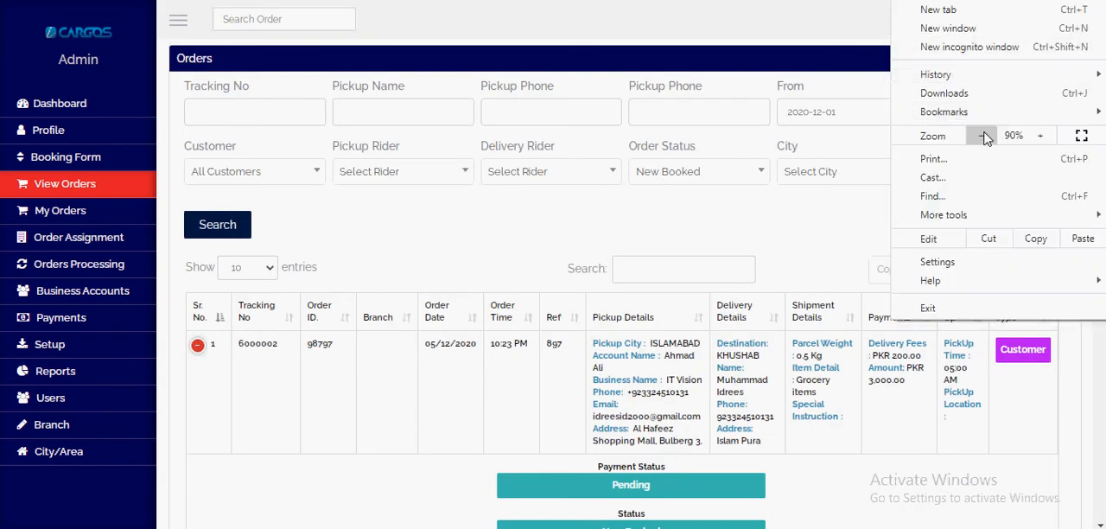
left_click(981, 138)
key("Escape")
scroll(762, 335, "down", 2)
scroll(764, 333, "up", 1)
scroll(770, 328, "down", 1)
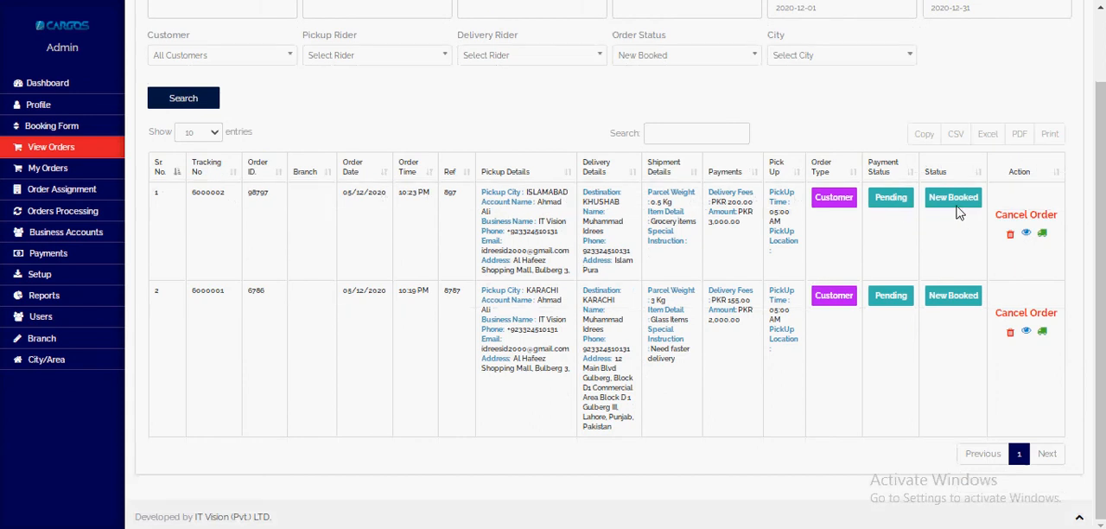
left_click_drag(928, 197, 984, 202)
Step: Restore the page zoom to 100% and review the expanded order's statuses, available actions and order type
key("ctrl+plus")
key("ctrl+plus")
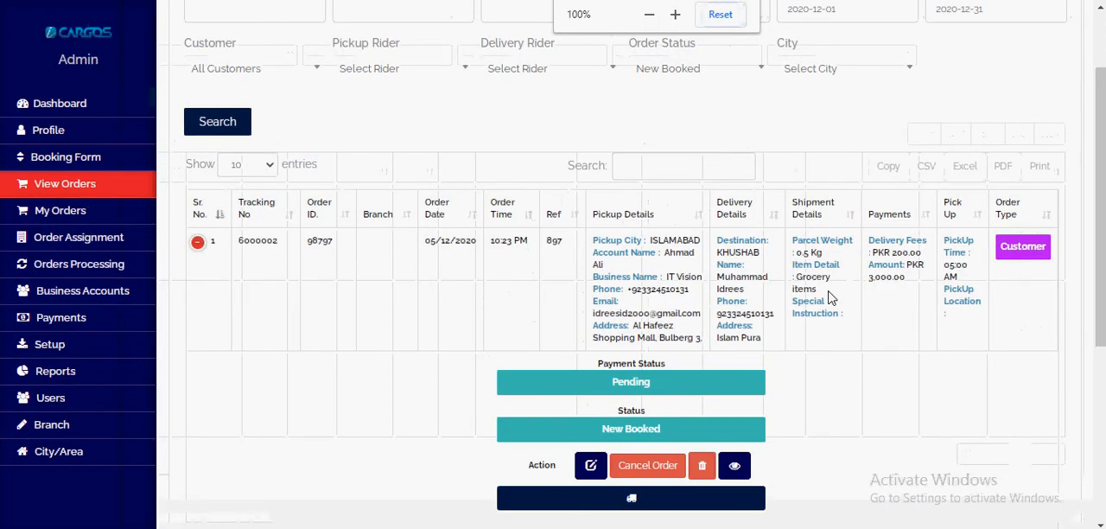
scroll(803, 380, "down", 2)
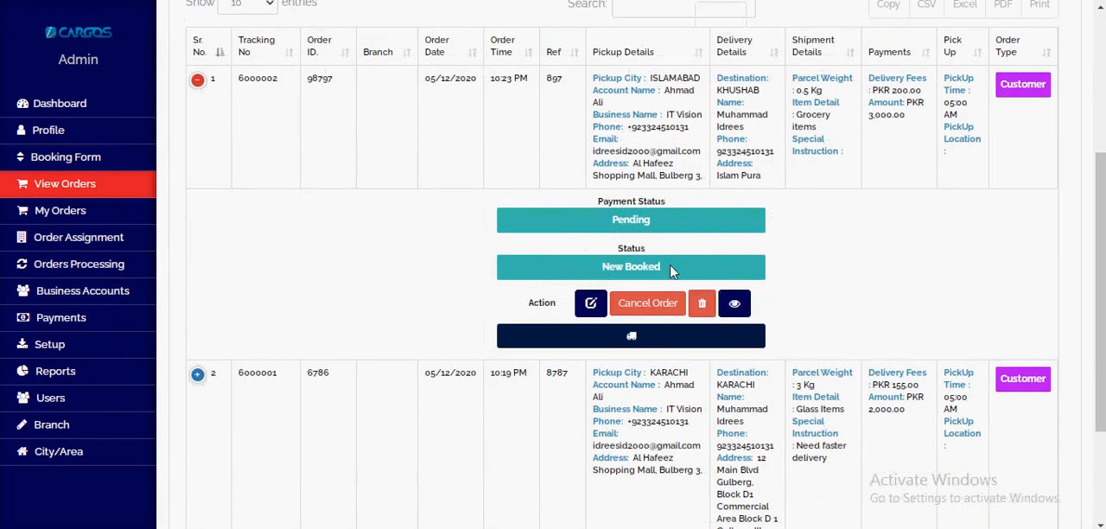
scroll(628, 270, "up", 1)
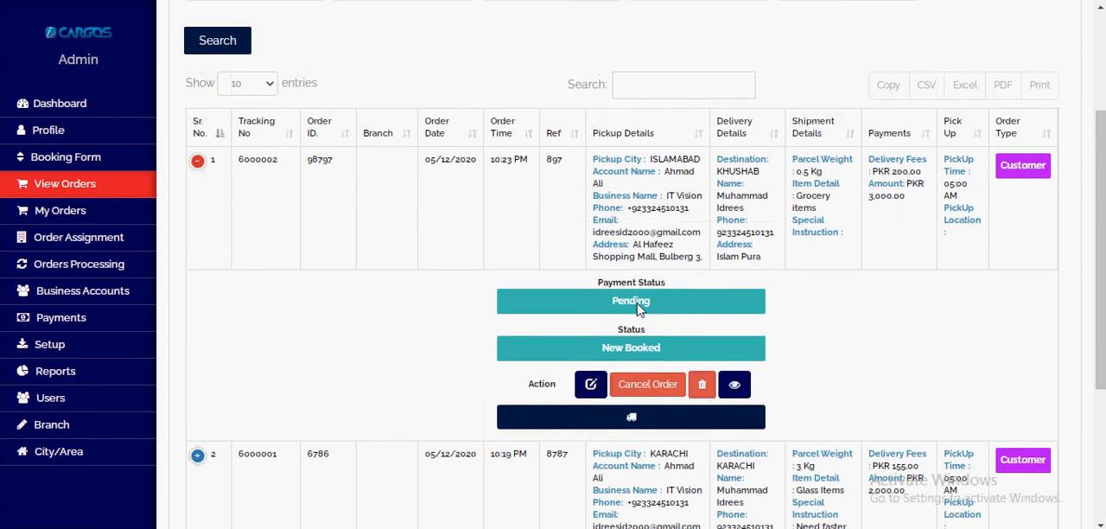
scroll(638, 309, "down", 2)
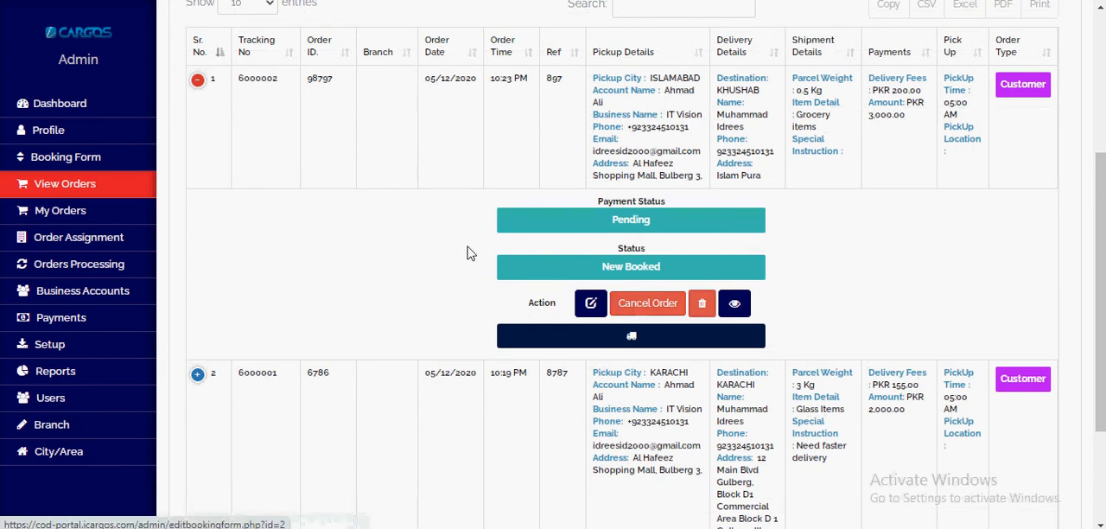
scroll(594, 224, "down", 1)
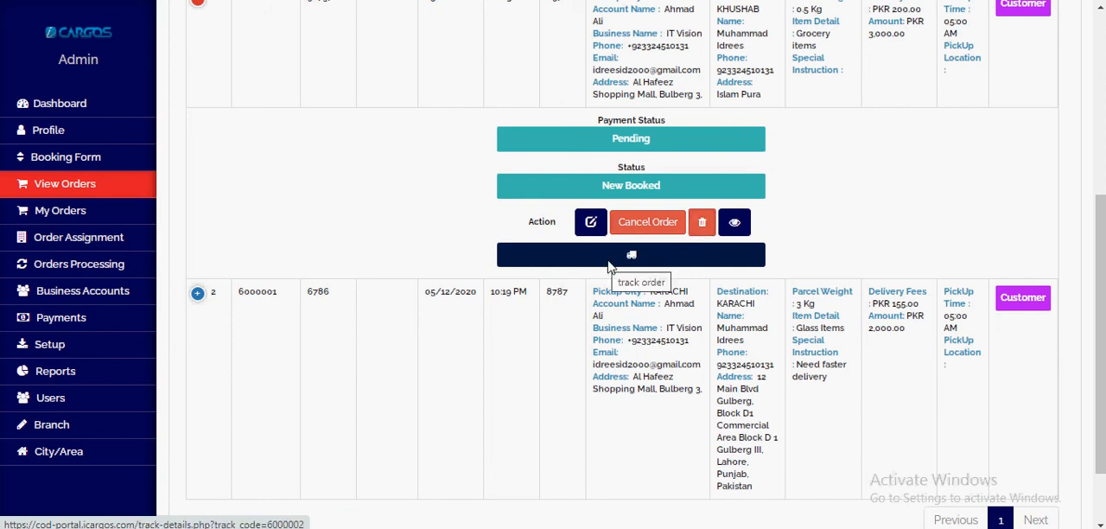
scroll(605, 266, "up", 3)
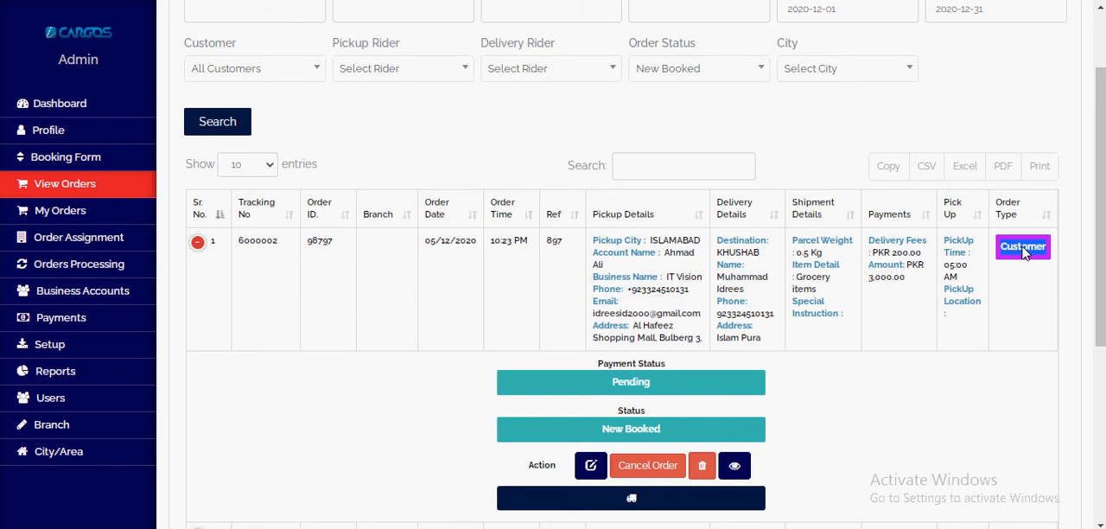
scroll(1026, 248, "down", 4)
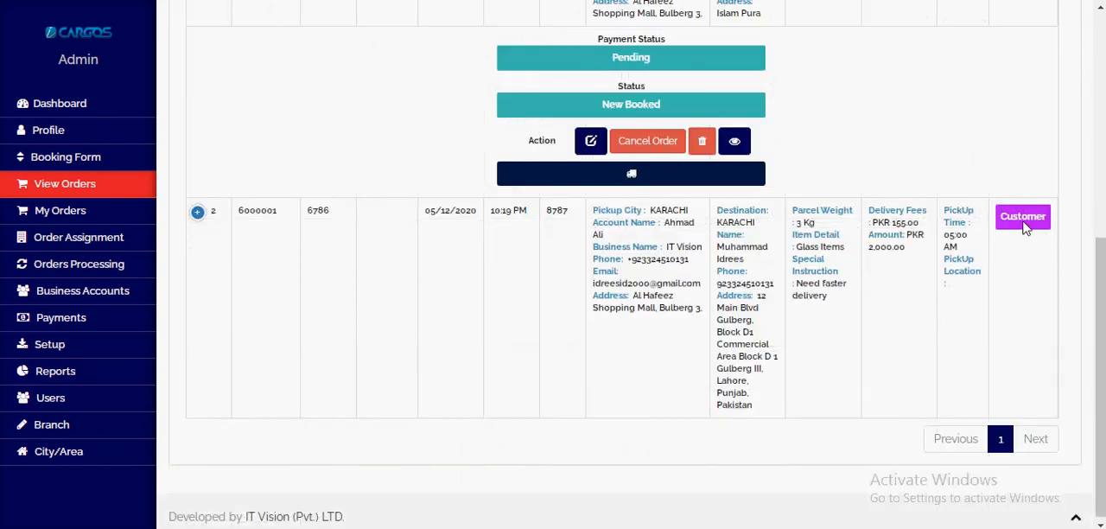
scroll(474, 352, "up", 4)
Step: Open the admin booking form and select the IT Vision customer, keeping Karachi Branch (Headoffice) as the branch
left_click(43, 160)
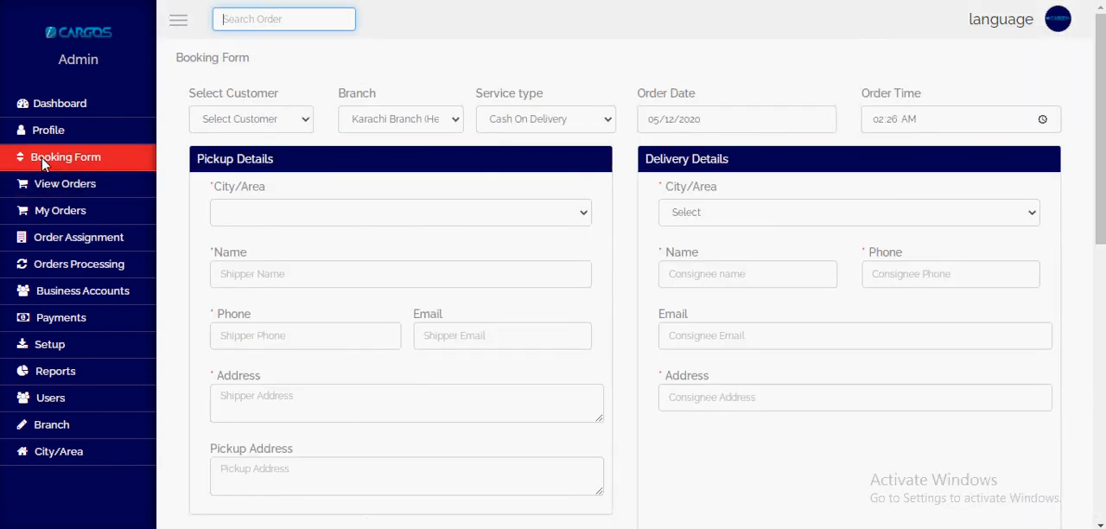
left_click(230, 123)
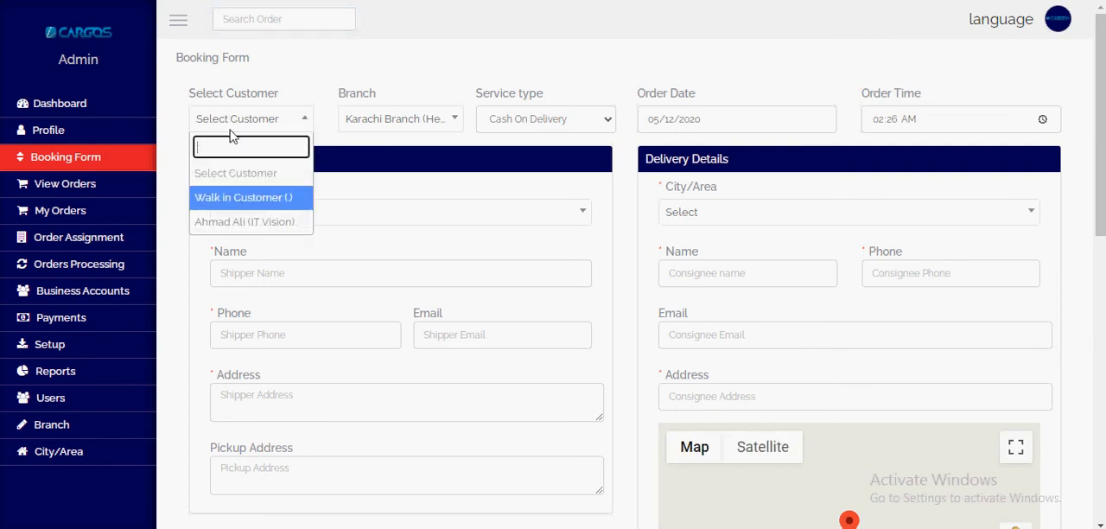
left_click(226, 223)
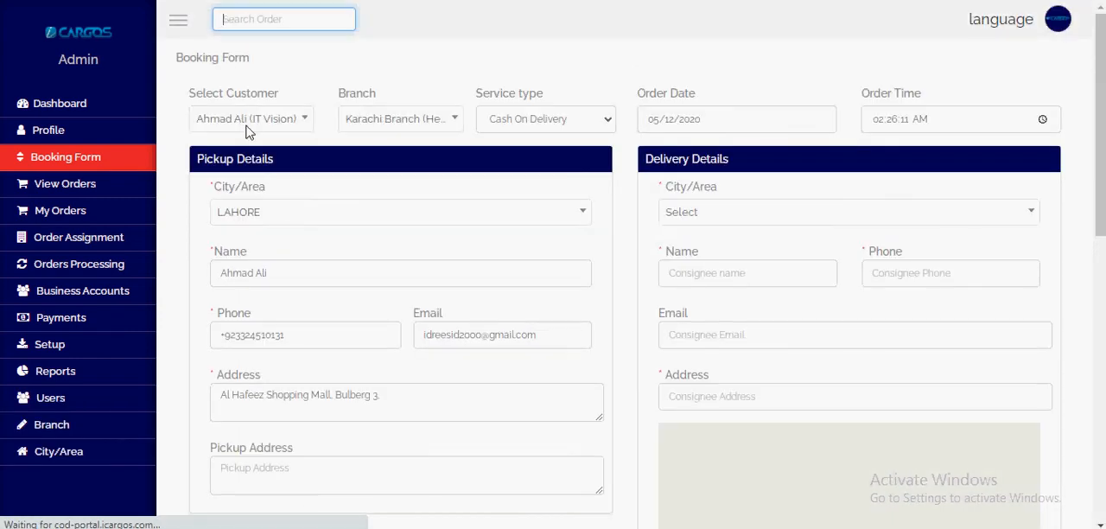
left_click(424, 122)
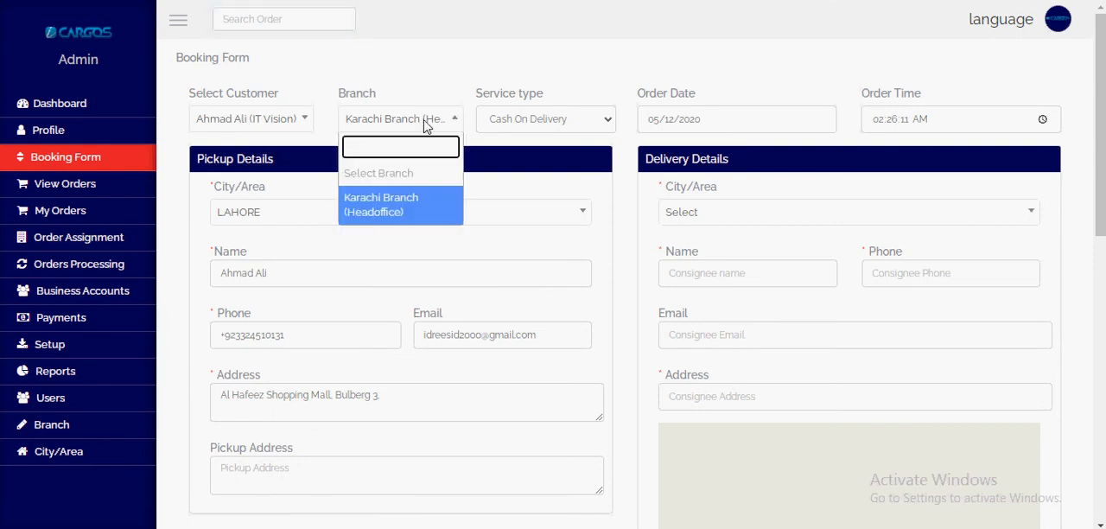
left_click(271, 127)
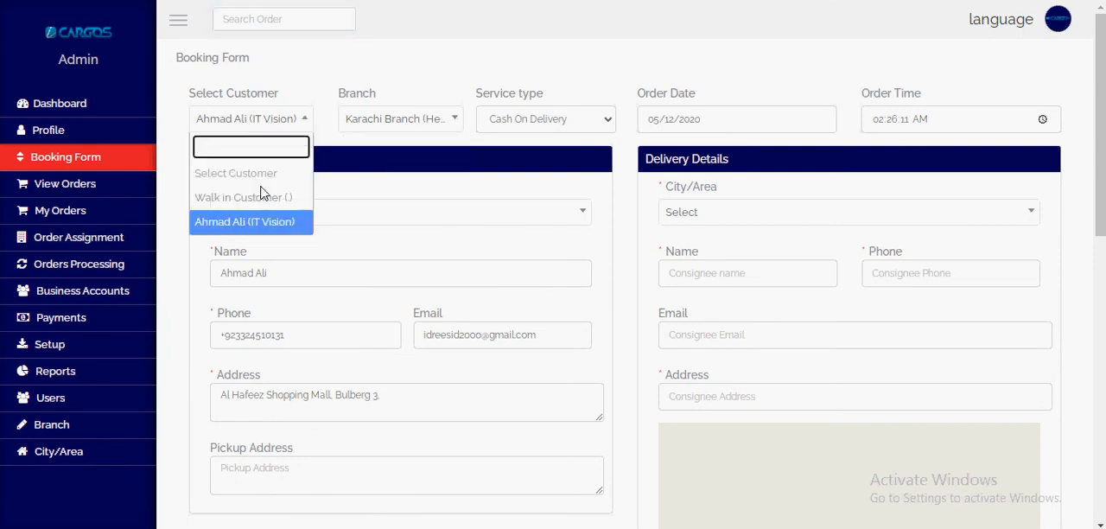
left_click(388, 123)
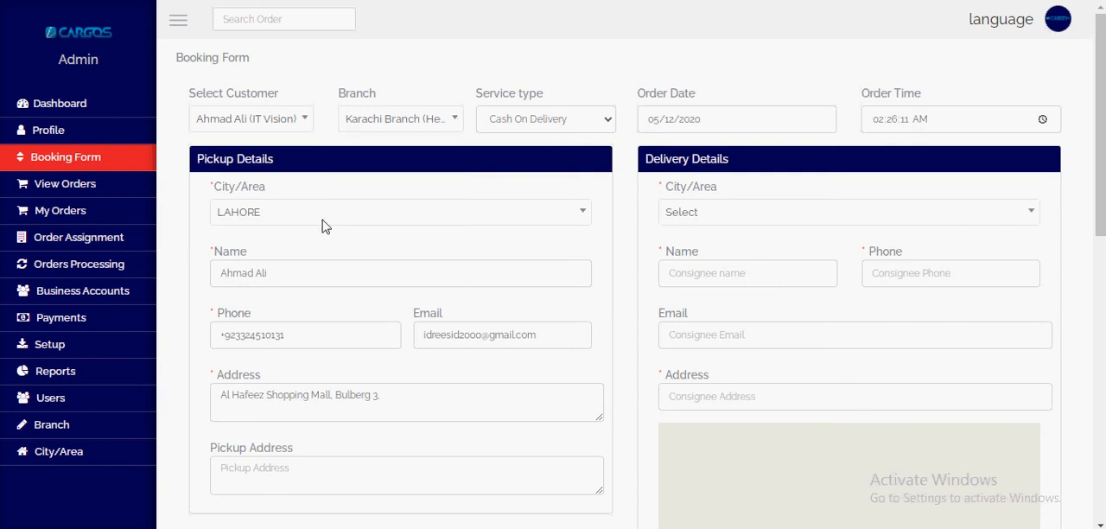
Step: Keep LAHORE as the pickup city, choose LAHORE for delivery, and fill in the consignee's name, phone, email and address from saved details
left_click(400, 214)
scroll(291, 227, "down", 1)
left_click(285, 136)
left_click(753, 132)
left_click(723, 257)
scroll(354, 211, "down", 1)
left_click(768, 118)
left_click(743, 146)
left_click(887, 125)
left_click(777, 160)
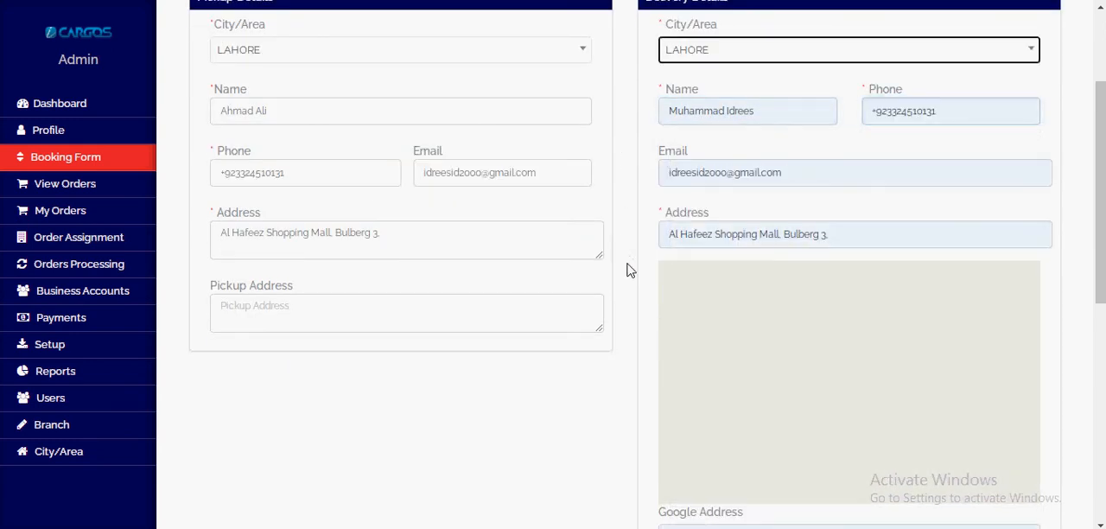
Step: Enter Grocery as the shipment's item detail and fill in its reference number and order ID
scroll(630, 260, "down", 6)
left_click(263, 164)
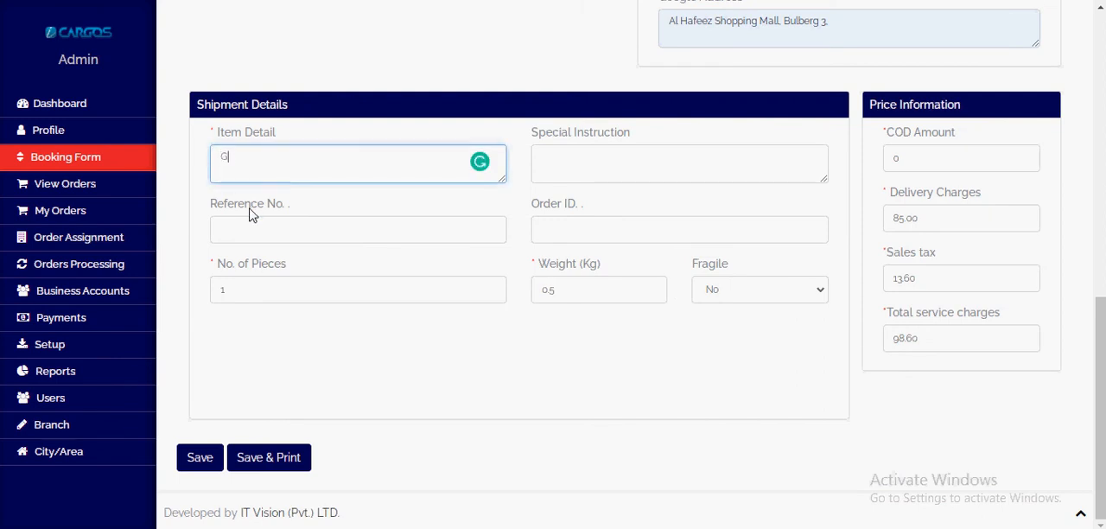
type("Grocery")
key("Tab")
key("Tab")
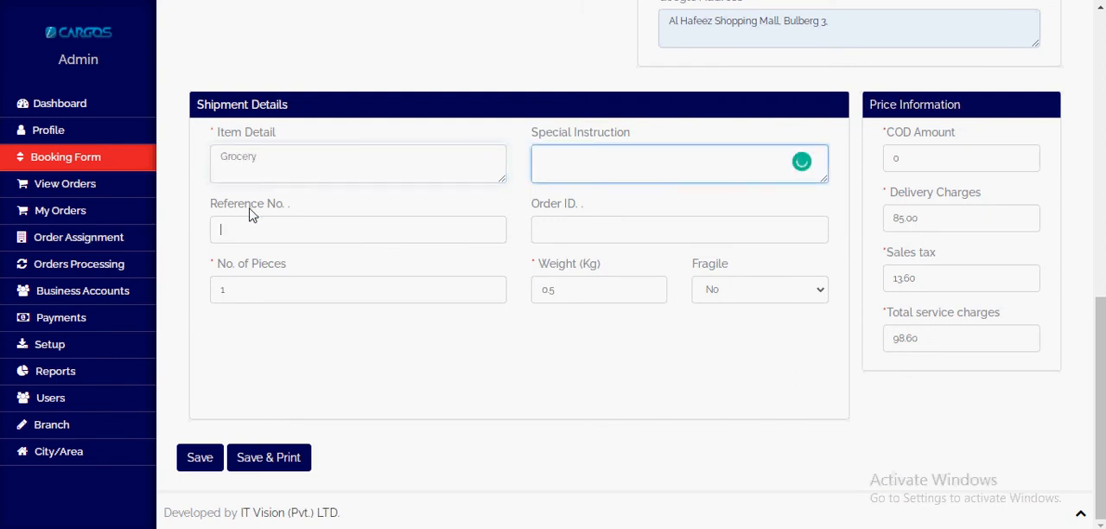
type("4454")
left_click(595, 233)
type("454")
key("Tab")
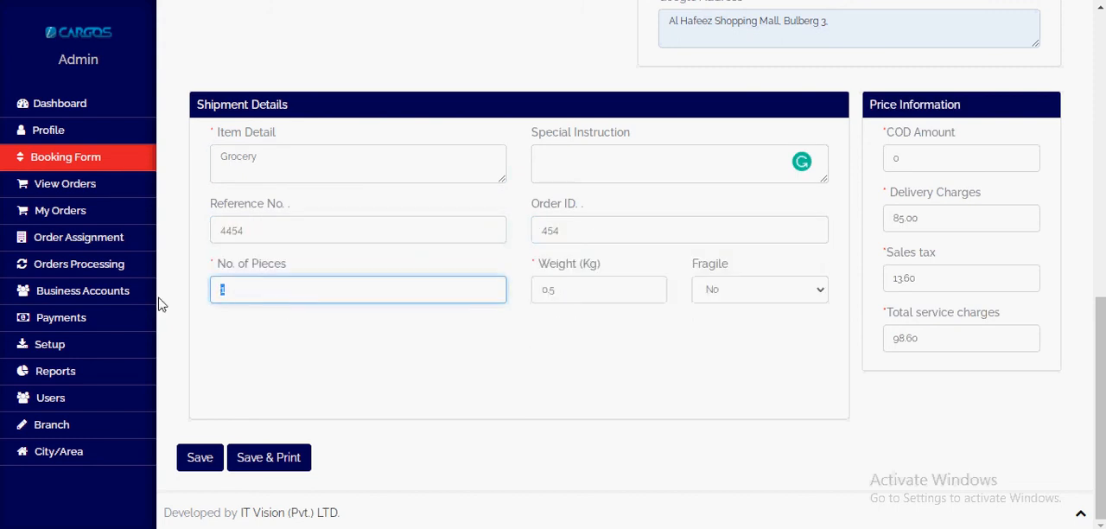
Step: Set the shipment to 2 pieces weighing 3 kg, with Fragile left at No
type("2")
double_click(585, 300)
type("3")
left_click(752, 293)
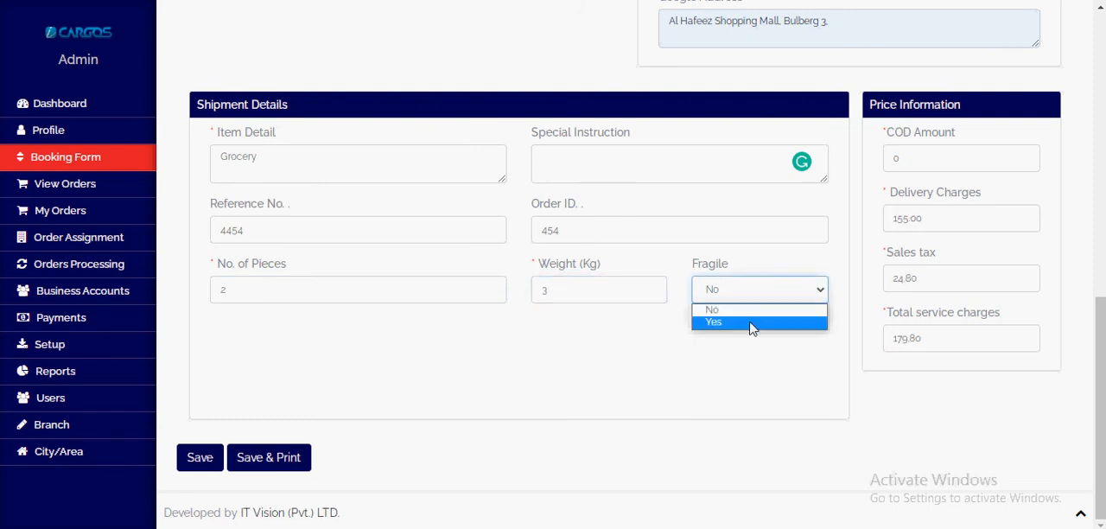
left_click(754, 309)
Step: Set the COD amount to 2000 and review the completed booking details
left_click_drag(901, 163, 760, 228)
type("2000")
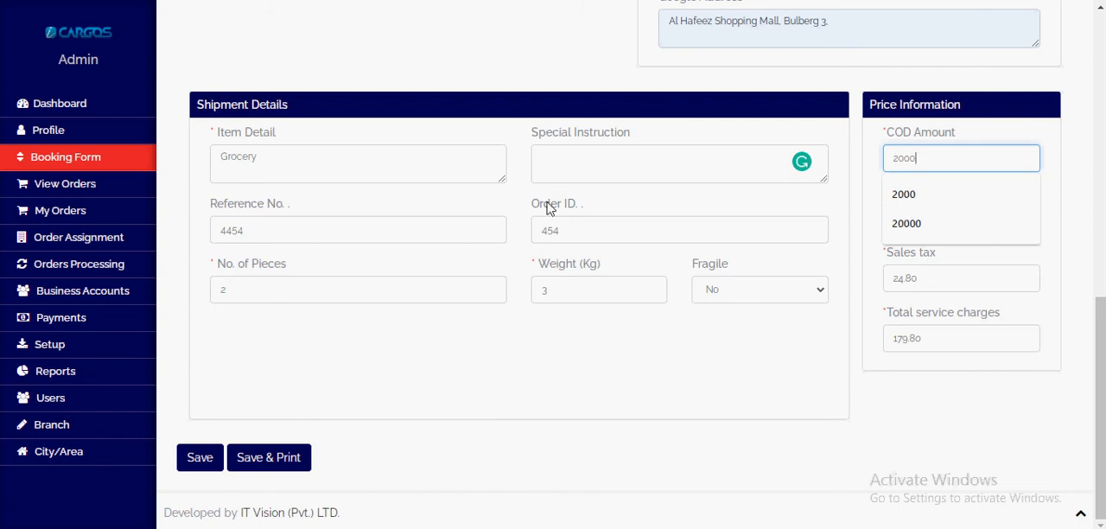
left_click(865, 221)
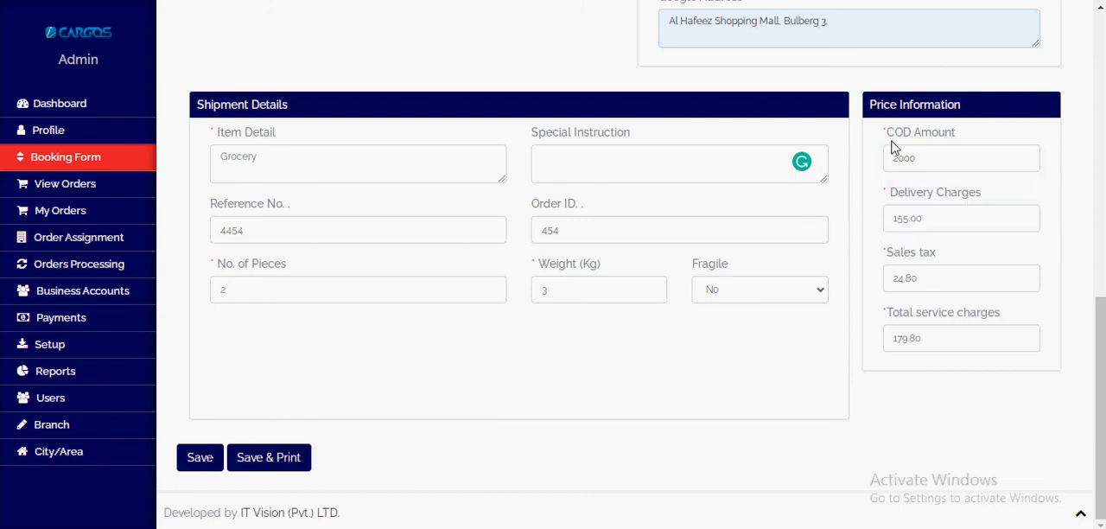
triple_click(924, 139)
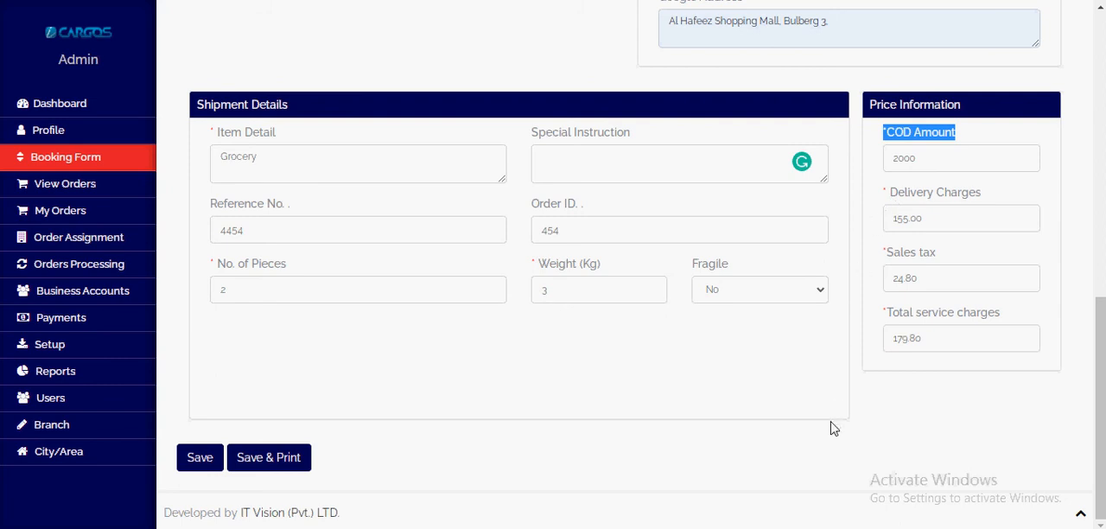
scroll(809, 420, "up", 8)
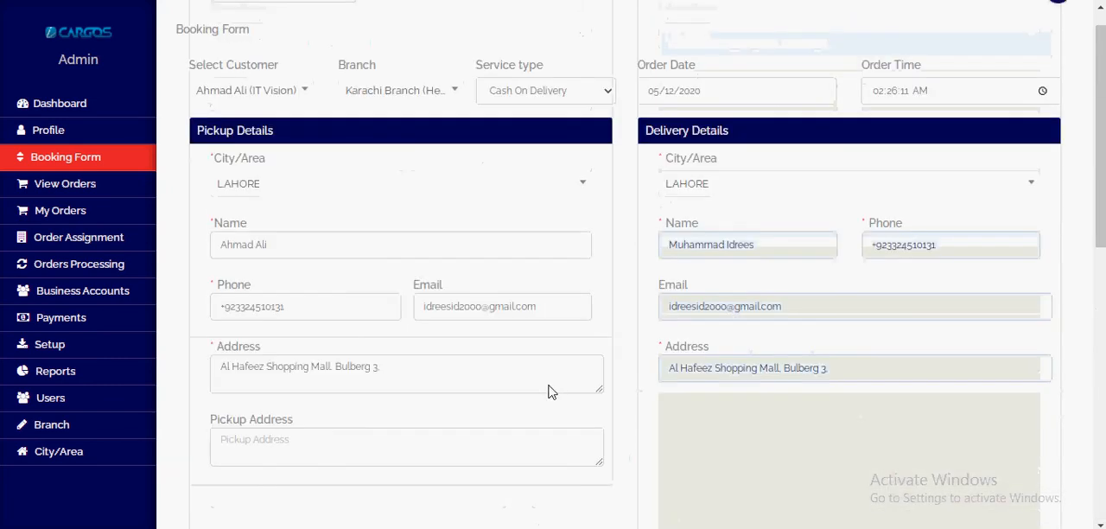
scroll(554, 392, "down", 5)
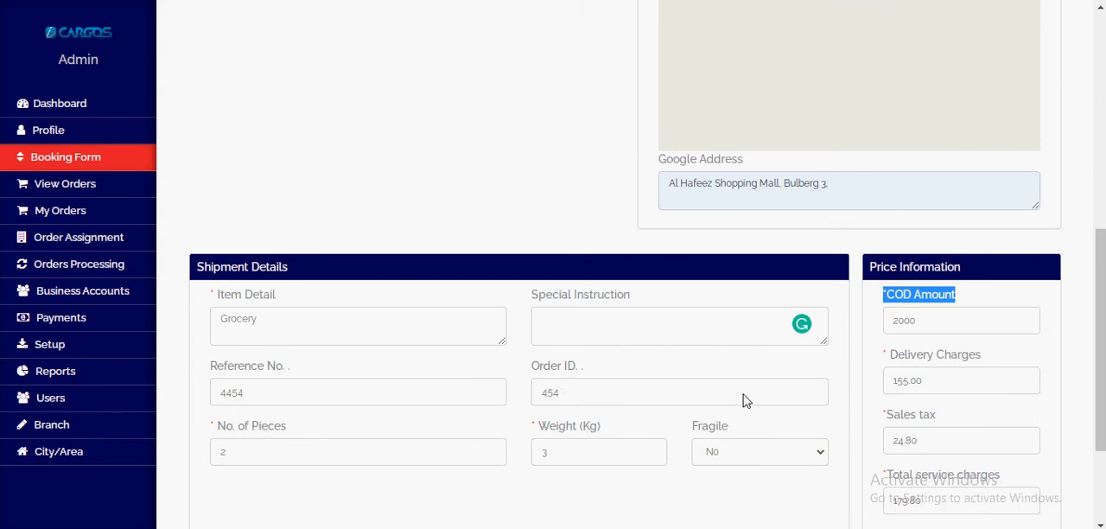
scroll(926, 418, "down", 2)
Step: Change the booking's delivery charges to 156 and check the sales tax and total service charges
left_click_drag(921, 217, 864, 216)
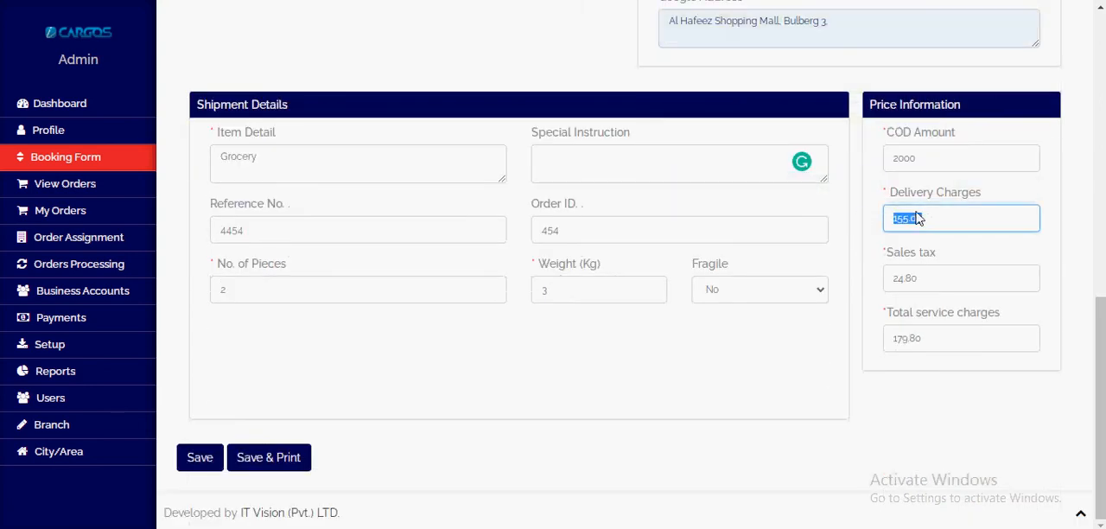
type("156")
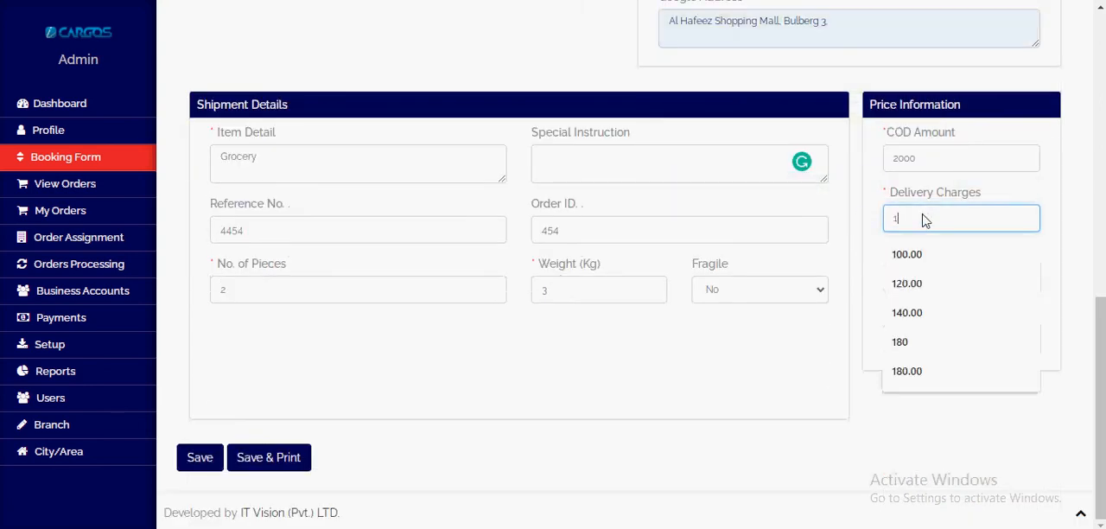
left_click(879, 304)
left_click_drag(877, 254, 973, 253)
left_click_drag(884, 312, 1053, 299)
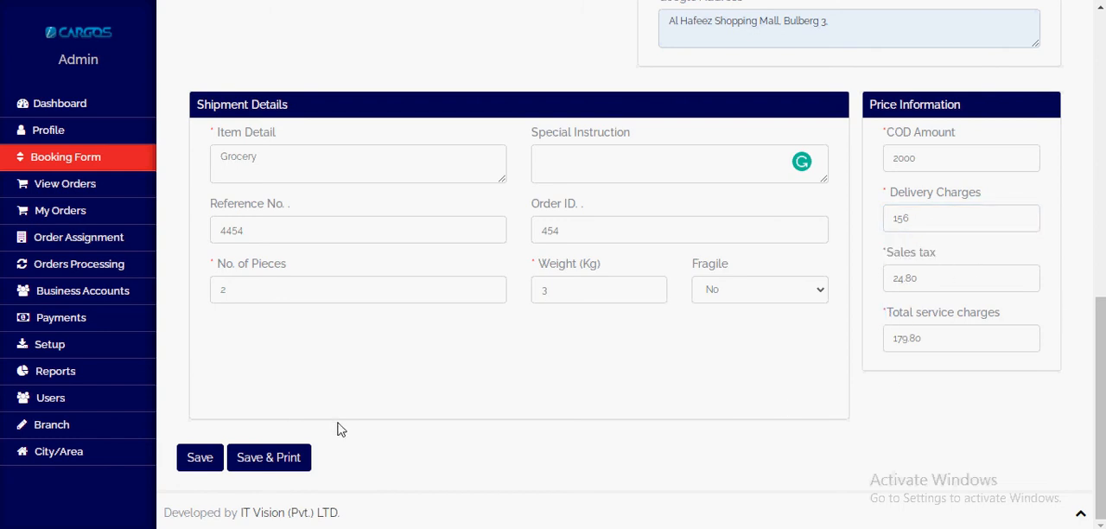
Step: Save and print the booking, review the shipper, account and POD copies, and close the print window without printing
scroll(288, 426, "up", 8)
scroll(276, 425, "down", 7)
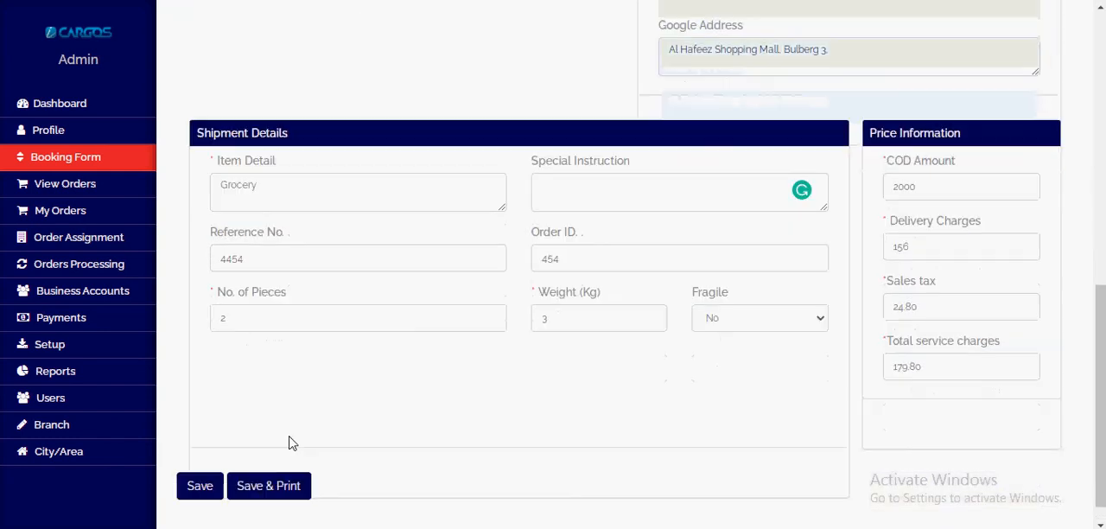
left_click(264, 485)
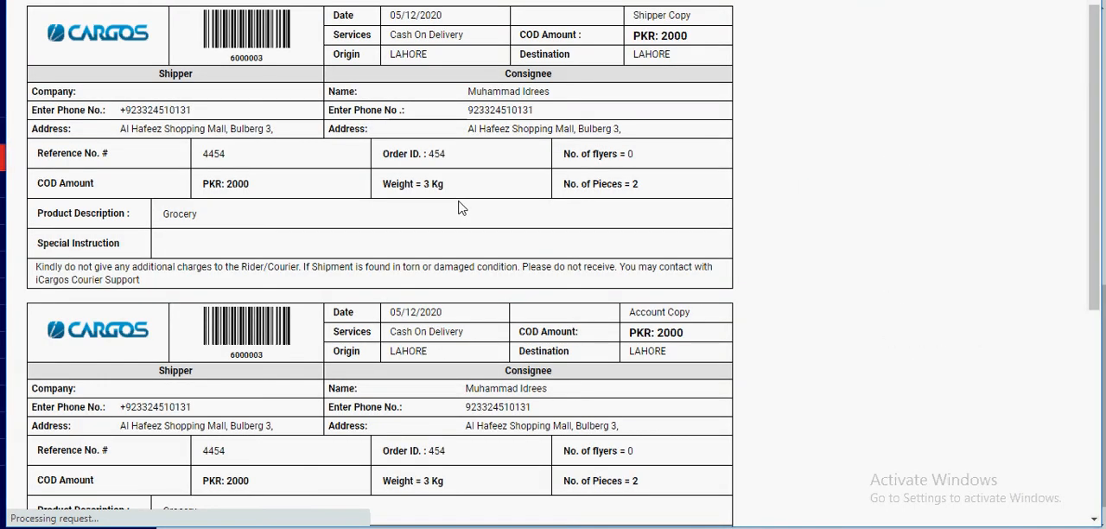
scroll(469, 234, "down", 5)
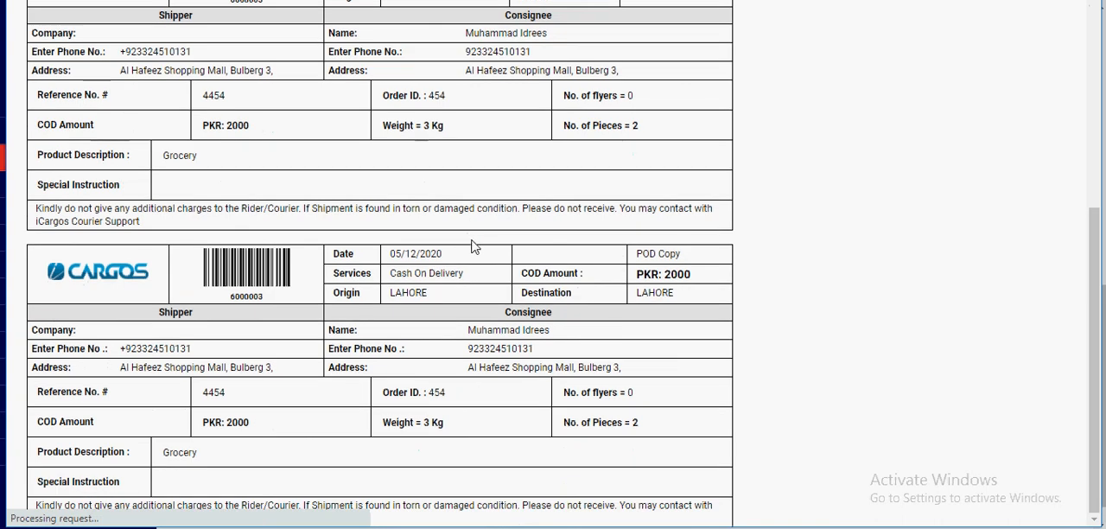
scroll(471, 238, "up", 5)
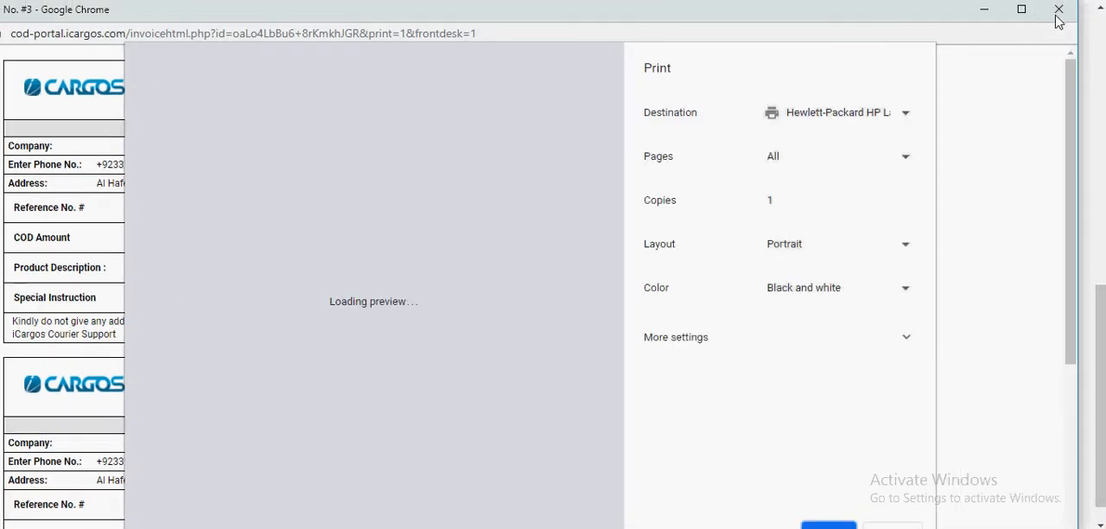
left_click(1057, 14)
scroll(259, 177, "up", 3)
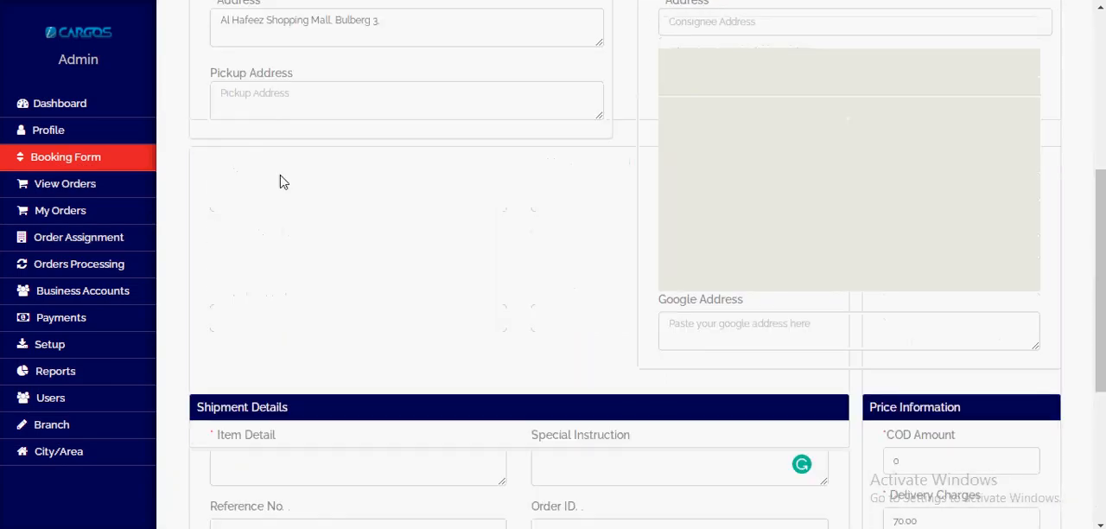
Step: Switch to the customer portal and open its New Booked orders from the dashboard to review the bookings
scroll(281, 181, "up", 4)
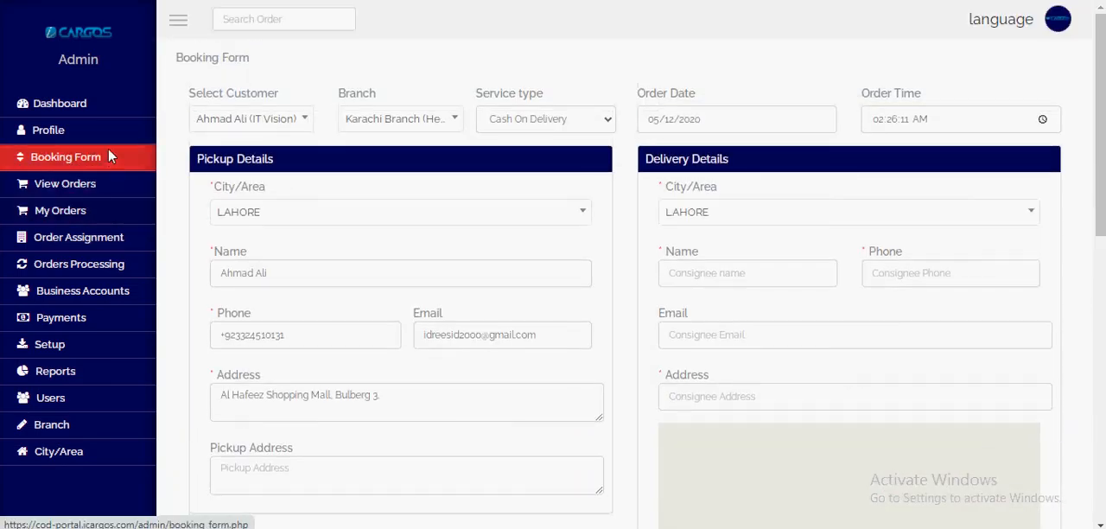
left_click(250, 123)
left_click(252, 126)
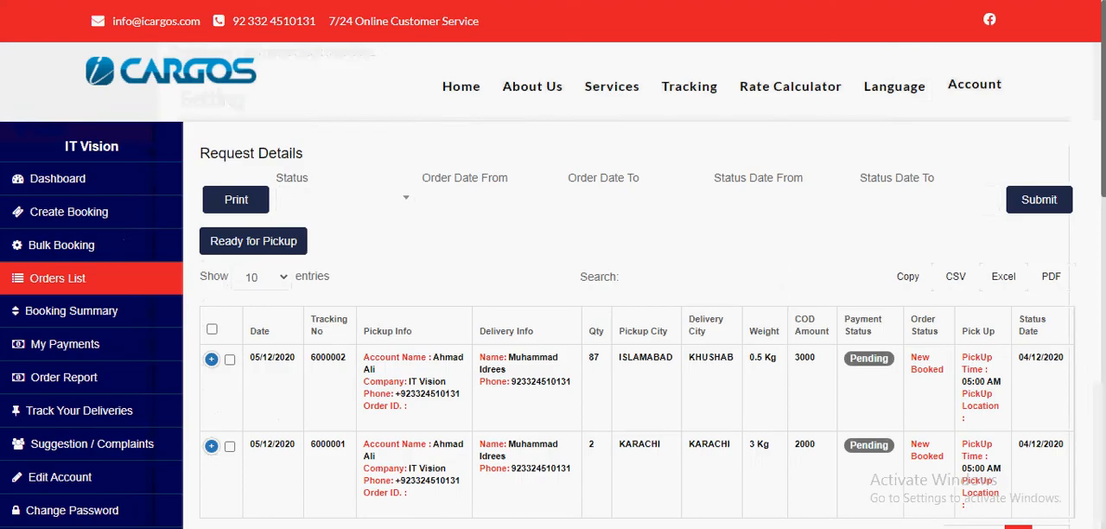
left_click(90, 176)
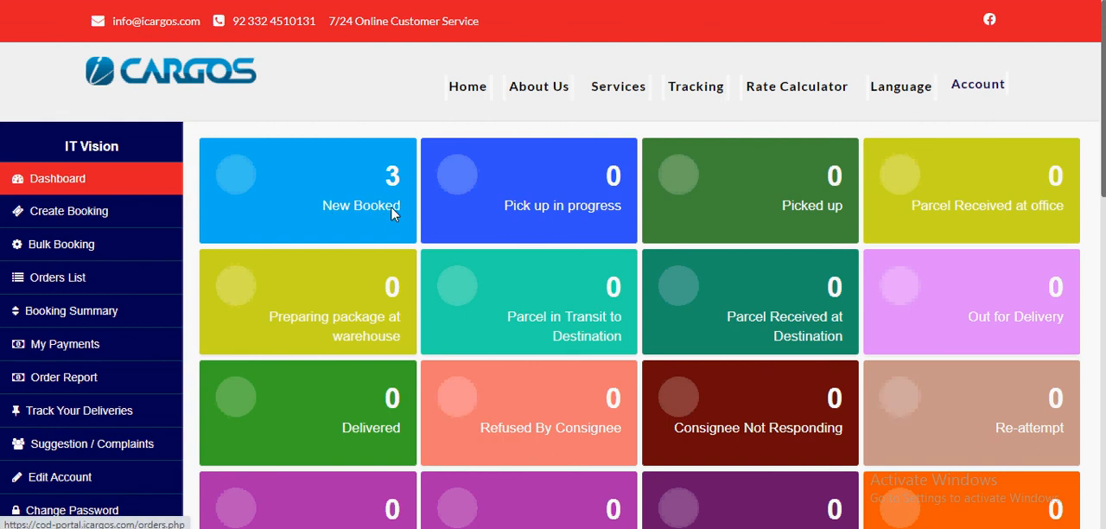
left_click(349, 214)
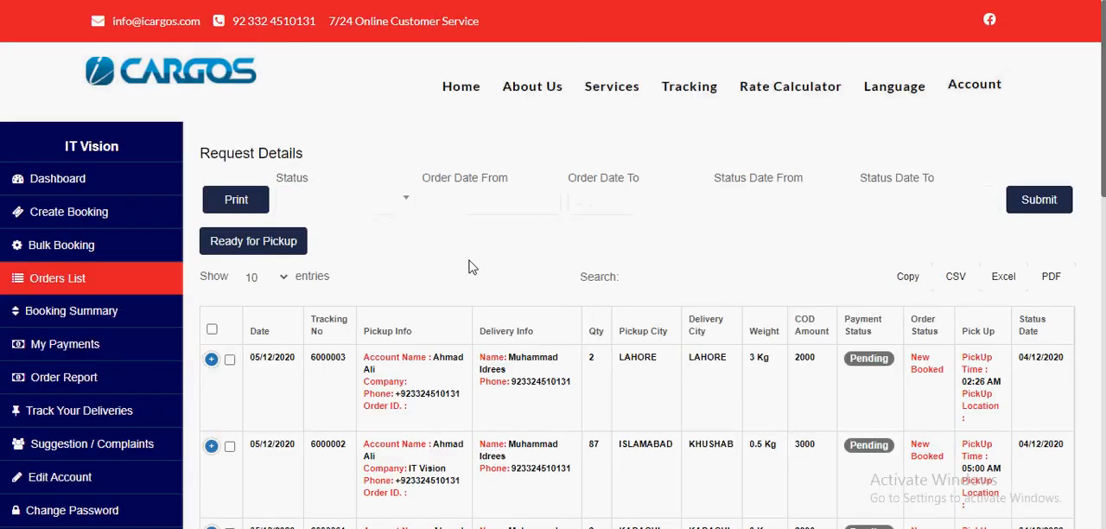
scroll(481, 268, "down", 3)
scroll(481, 264, "up", 1)
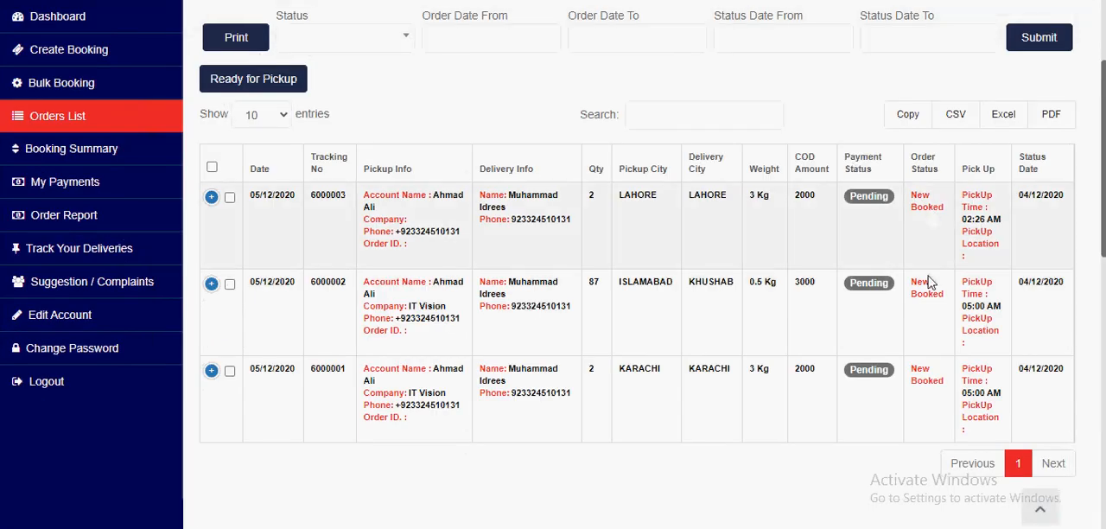
Step: Mark the newest Lahore-to-Lahore order as ready for pickup in the customer's orders list
left_click(230, 198)
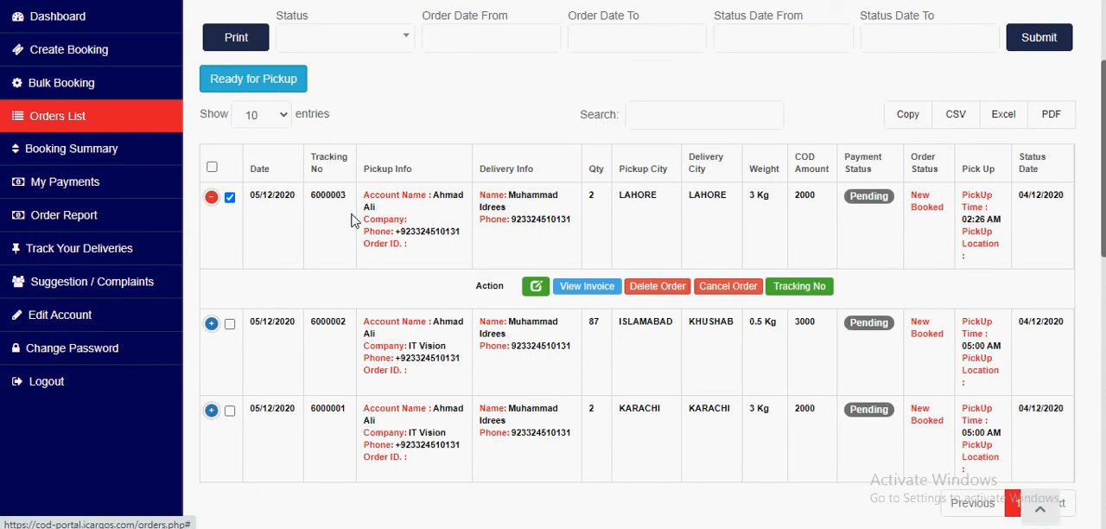
scroll(268, 87, "up", 2)
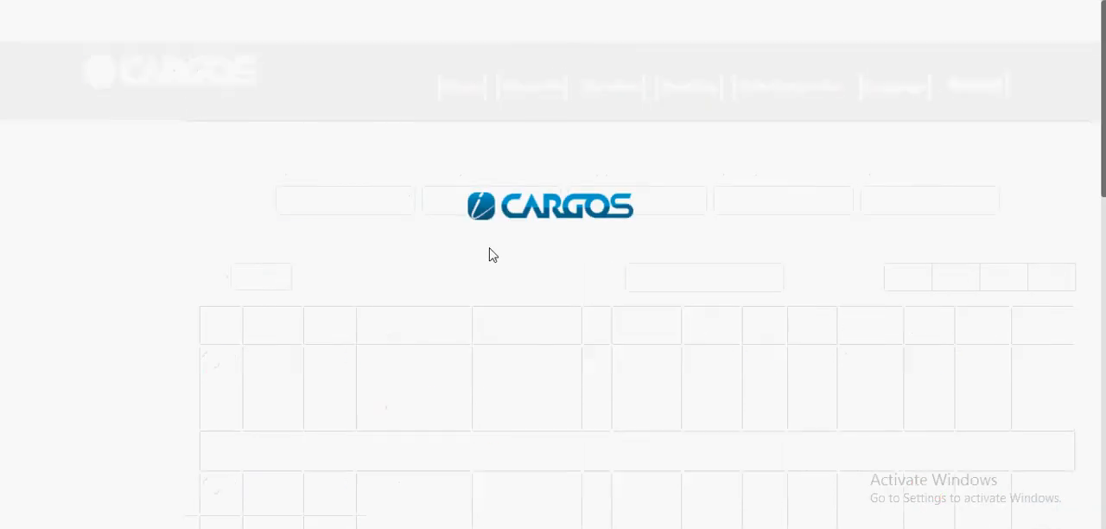
scroll(489, 250, "down", 3)
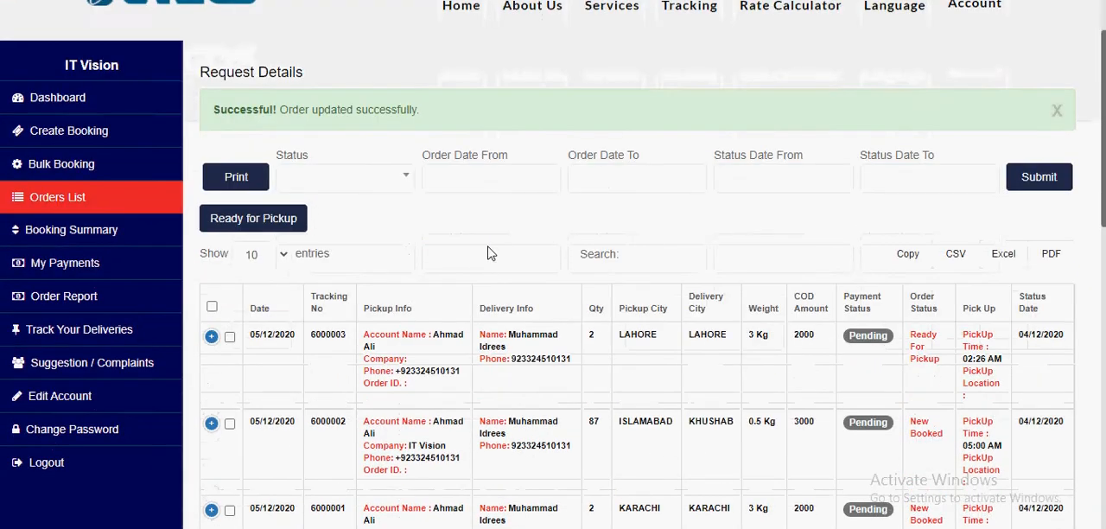
Step: Compare the order statuses of the three bookings in the orders list and dismiss the update notice
scroll(475, 168, "up", 3)
scroll(452, 242, "down", 3)
left_click_drag(915, 175, 946, 199)
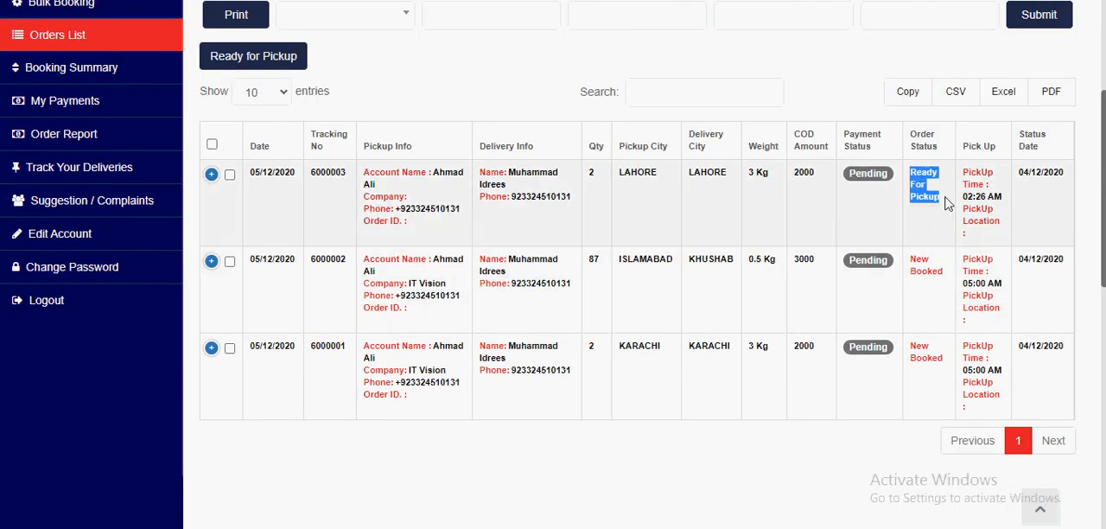
double_click(932, 261)
double_click(941, 349)
double_click(924, 357)
triple_click(924, 357)
scroll(903, 363, "up", 1)
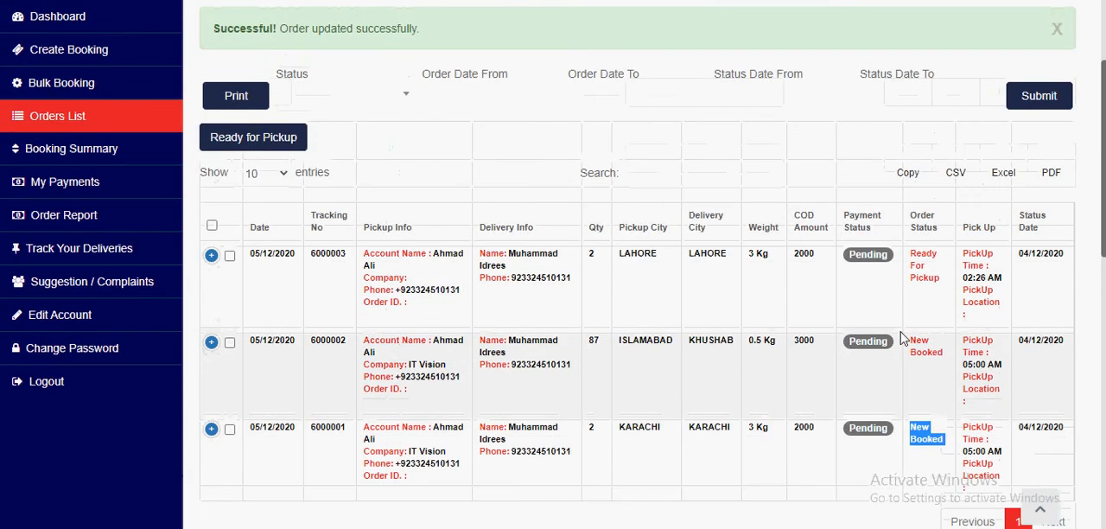
scroll(796, 380, "down", 1)
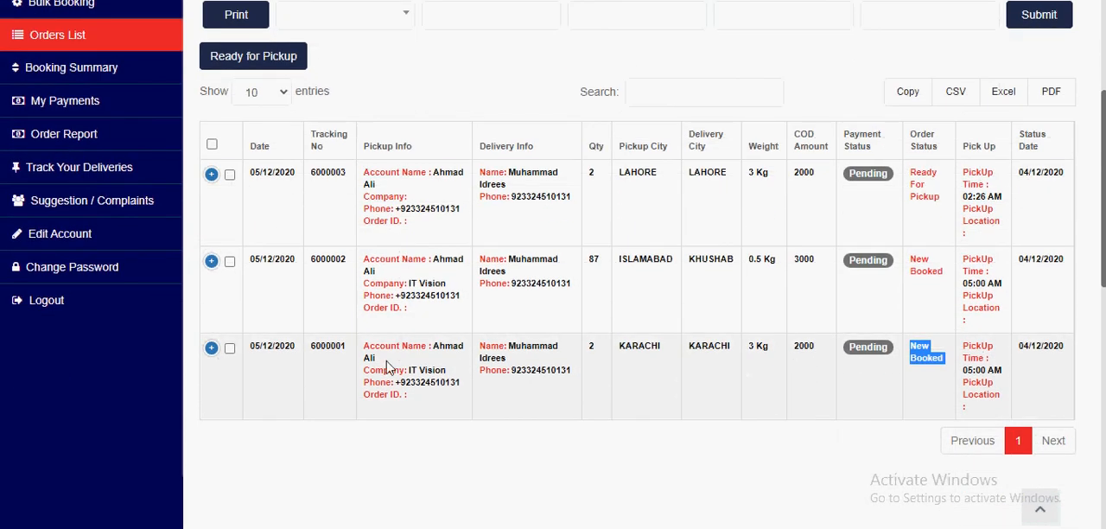
left_click(696, 407)
scroll(698, 400, "up", 3)
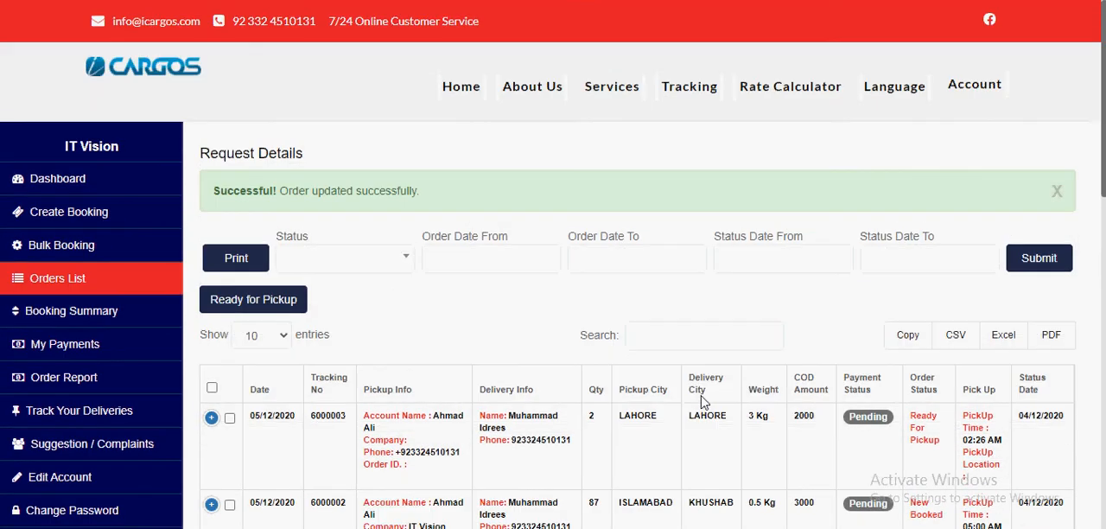
left_click(1058, 191)
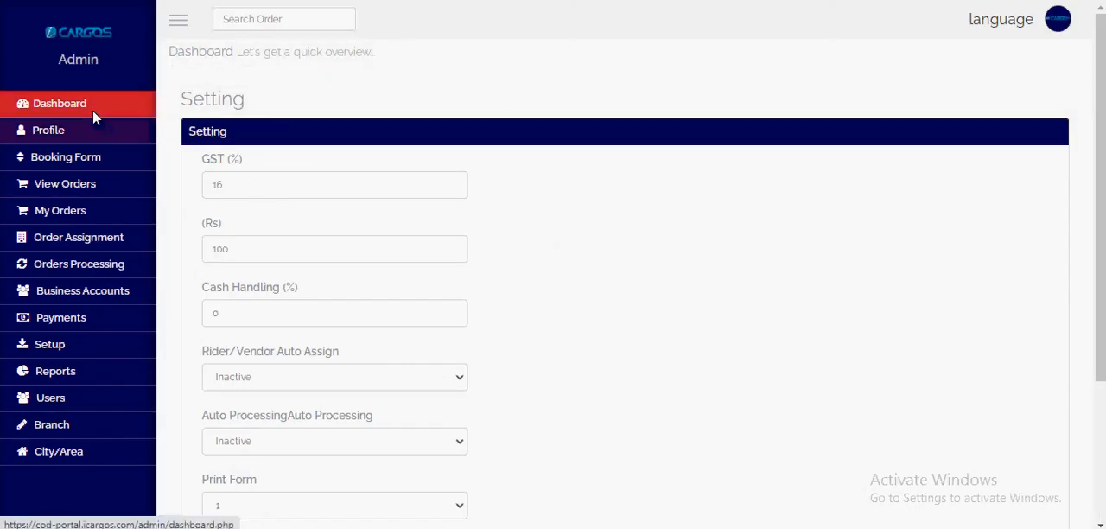
Step: Switch to the admin portal and review the order status counts on its dashboard, including Ready for Pickup
left_click(93, 110)
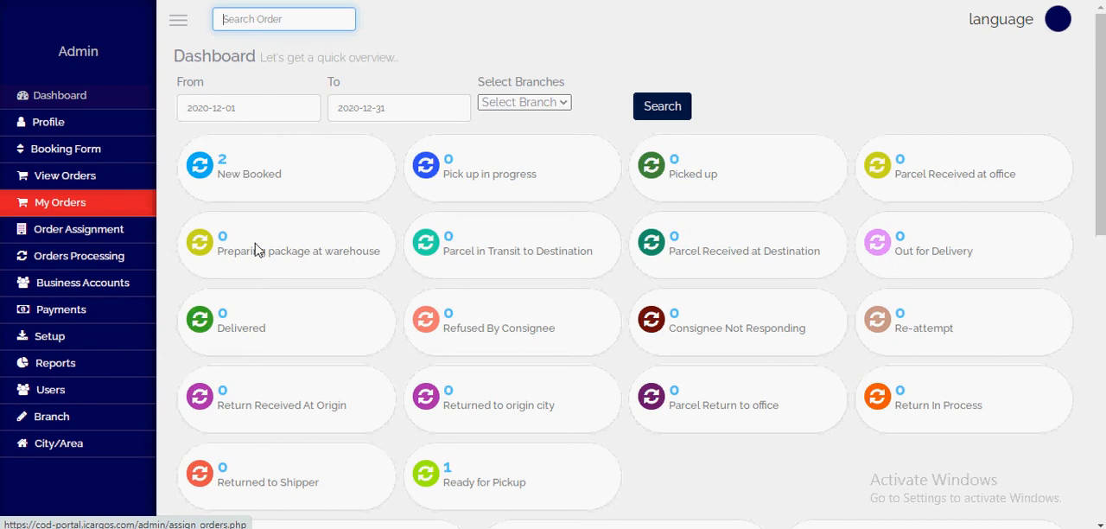
scroll(218, 254, "down", 1)
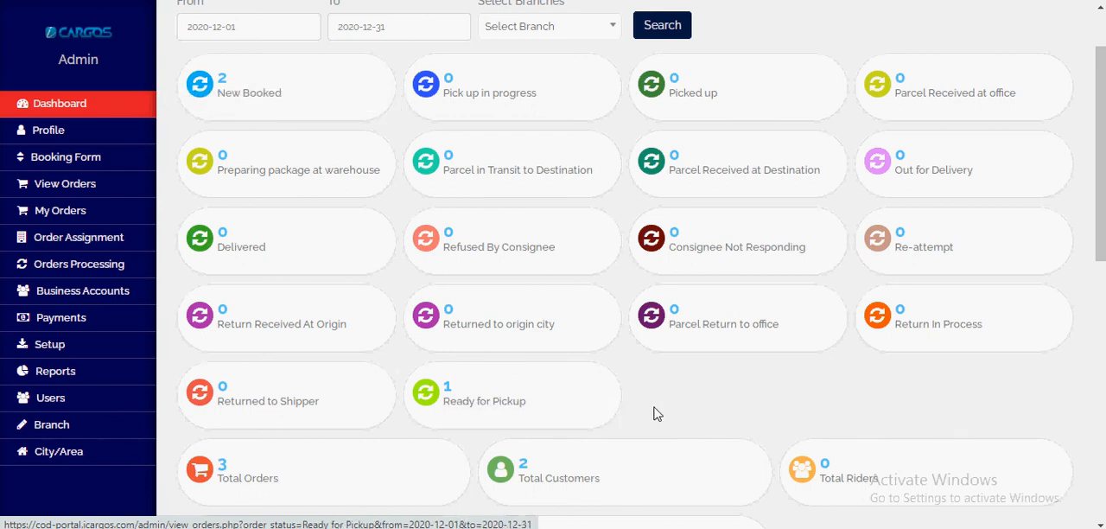
scroll(604, 410, "up", 1)
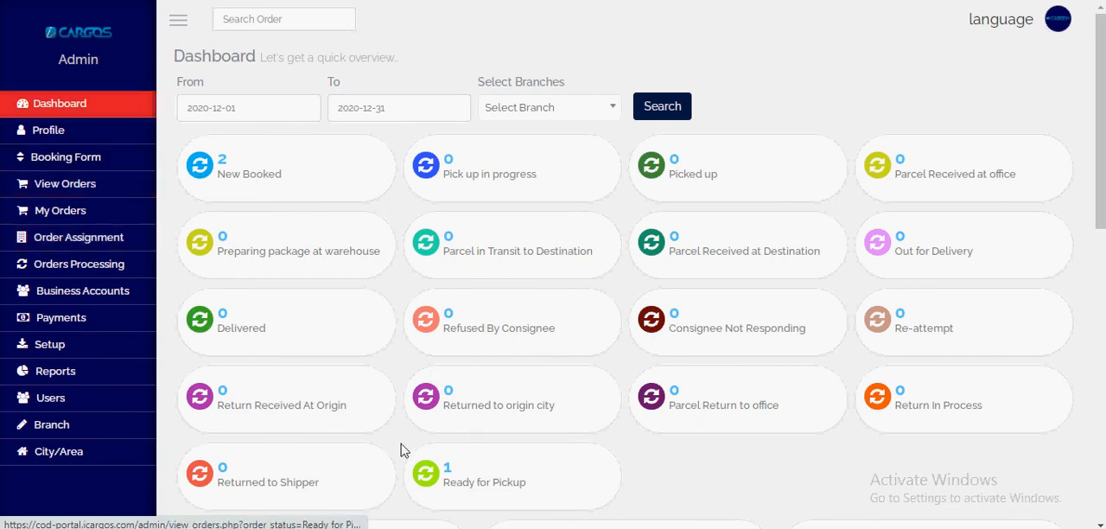
Step: Open the Pickup Run Sheet under Order Assignment and review the customer's orders awaiting pickup
left_click(89, 241)
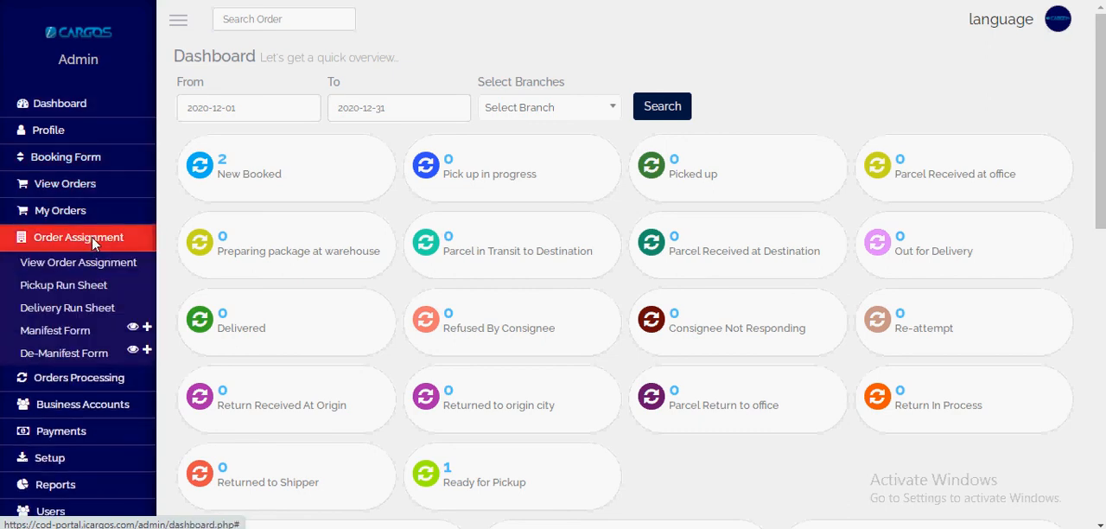
left_click(72, 296)
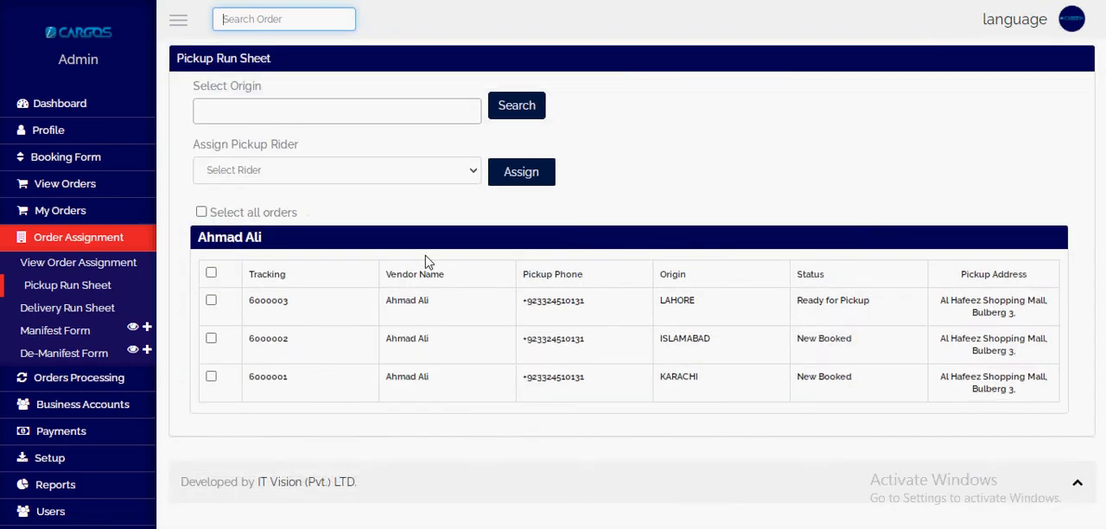
scroll(436, 298, "down", 2)
scroll(442, 307, "up", 2)
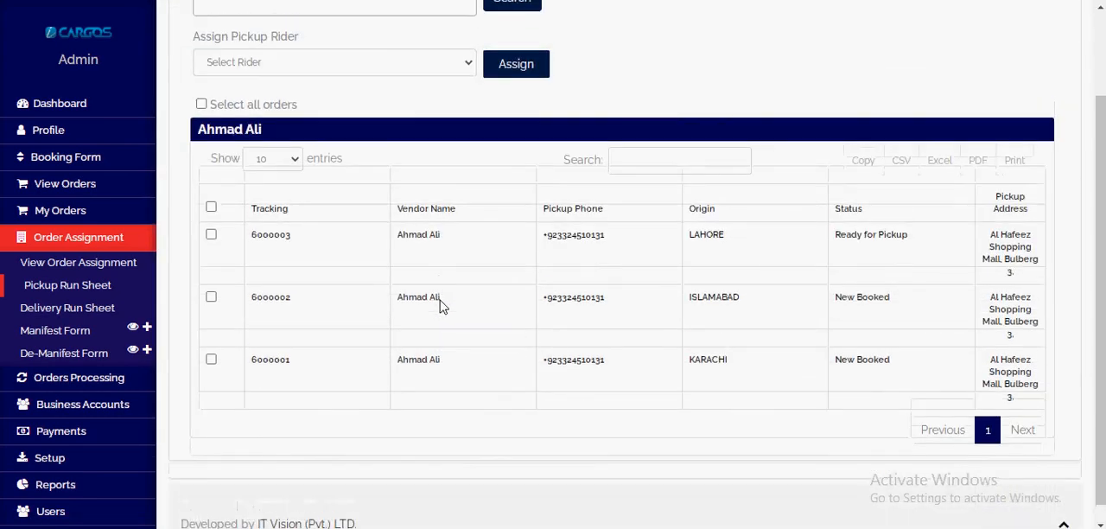
scroll(413, 308, "down", 1)
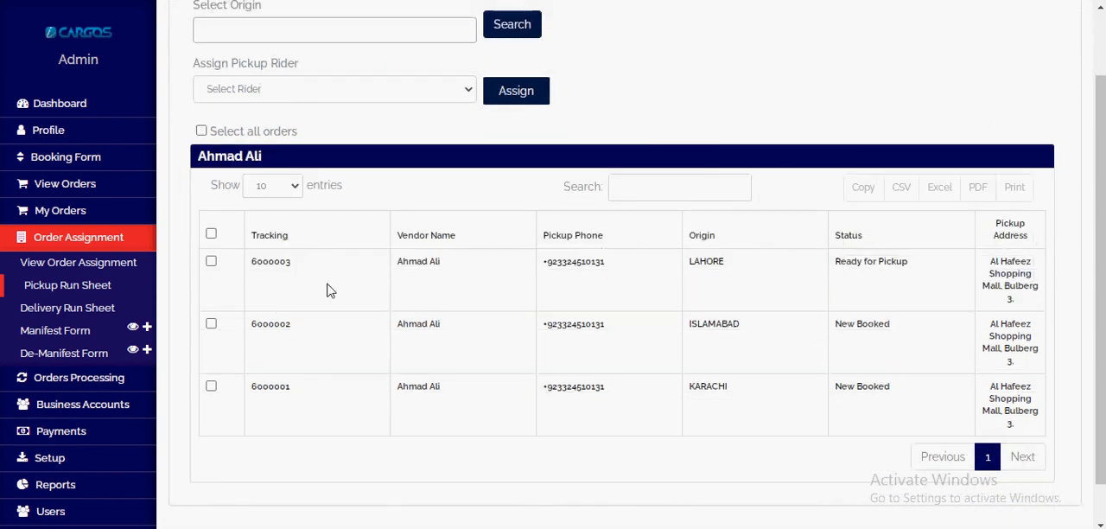
Step: Select all of the customer's orders on the pickup run sheet and check the choices for the pickup rider
left_click(212, 234)
left_click(228, 98)
left_click(239, 97)
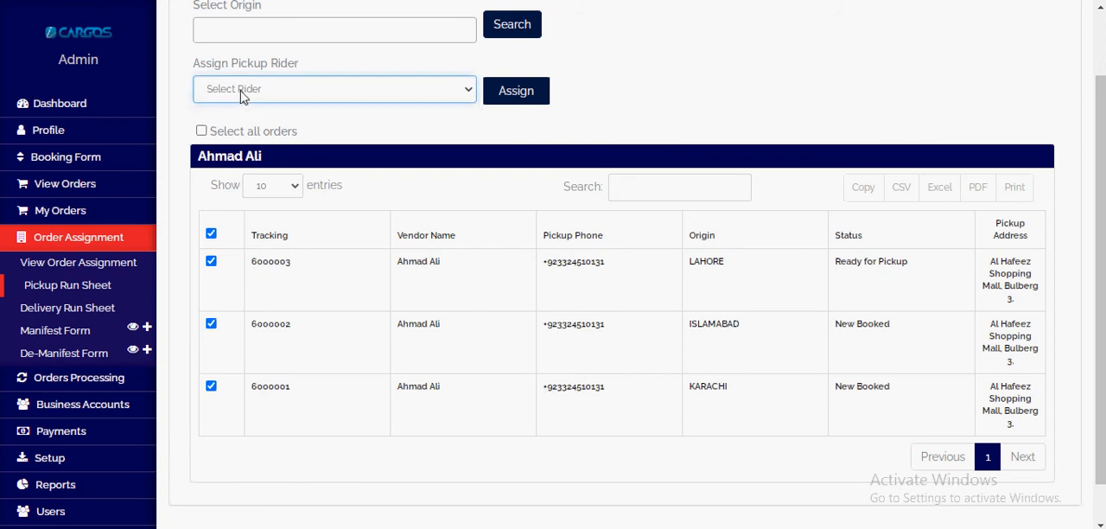
scroll(319, 253, "up", 1)
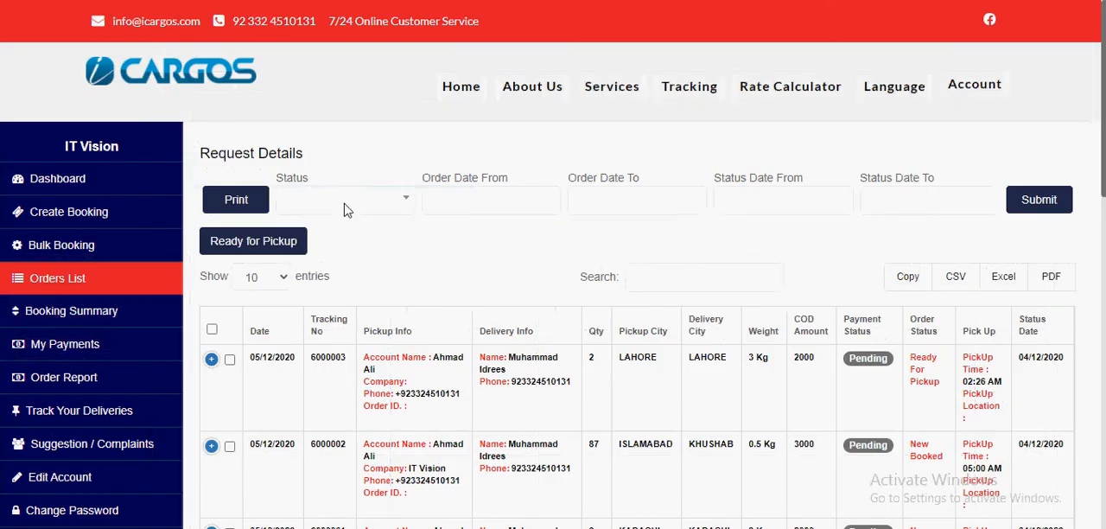
scroll(344, 210, "down", 3)
scroll(226, 220, "up", 2)
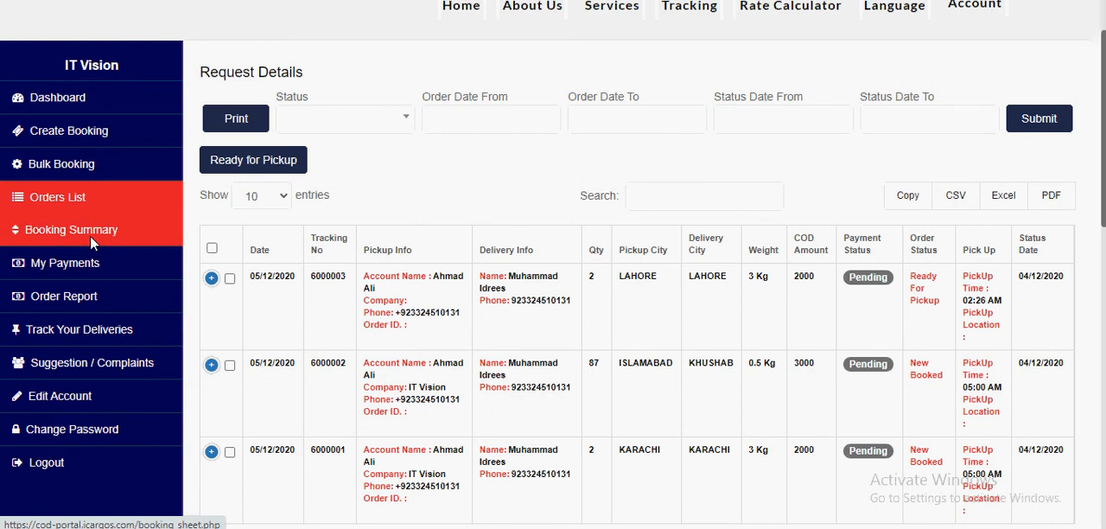
Step: Generate a load sheet for all bookings in the customer portal's Booking Summary
scroll(90, 235, "up", 1)
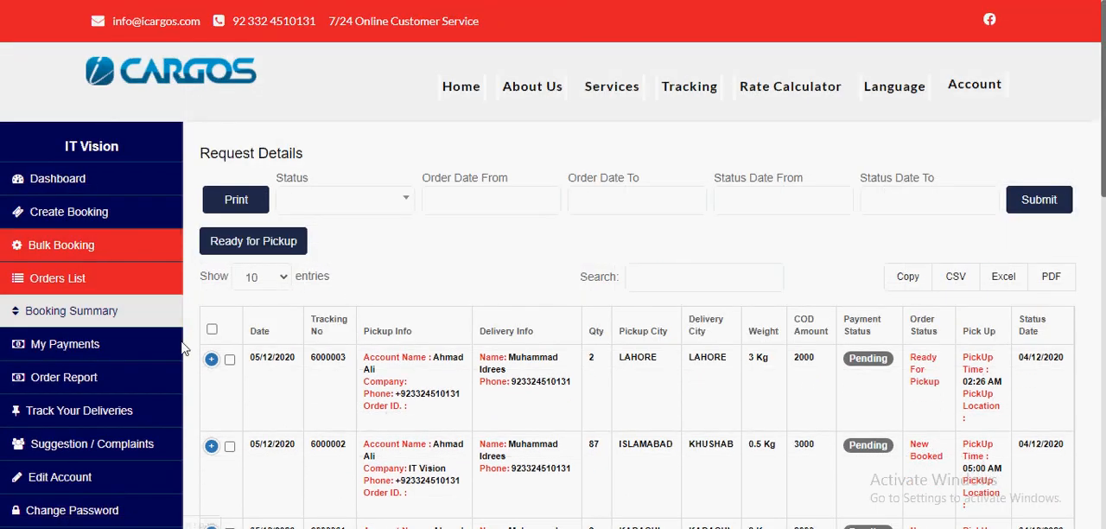
left_click(134, 320)
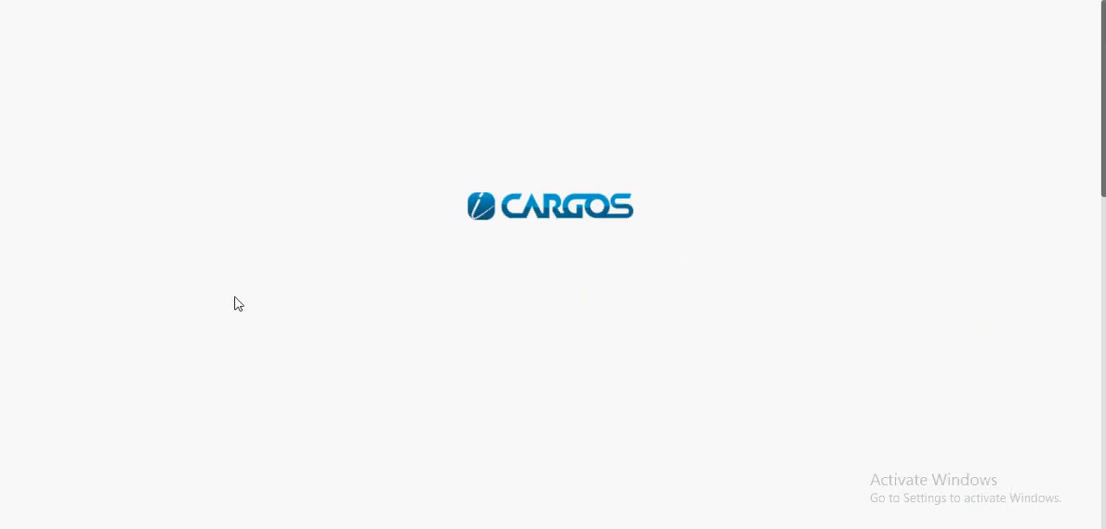
scroll(244, 299, "down", 1)
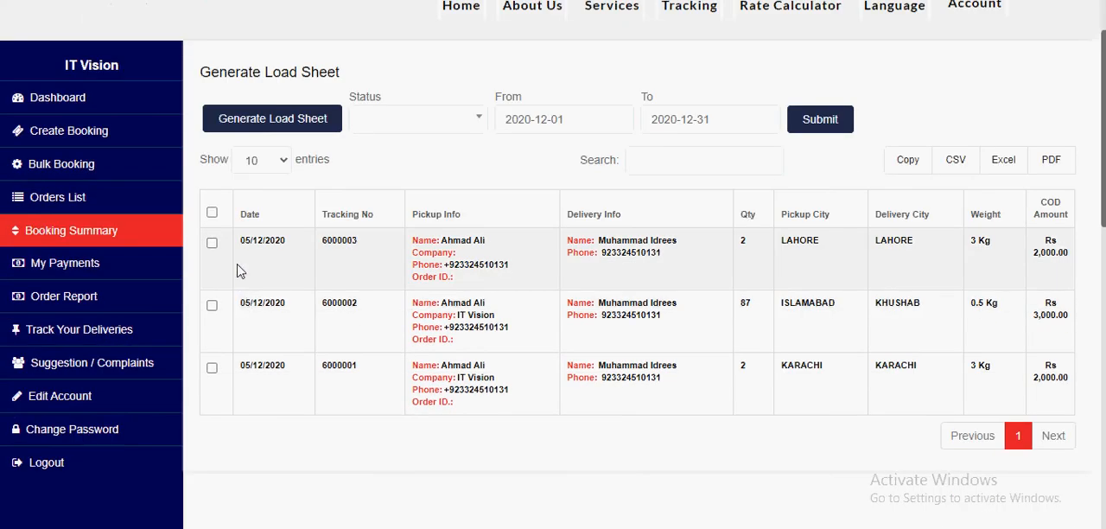
left_click(211, 212)
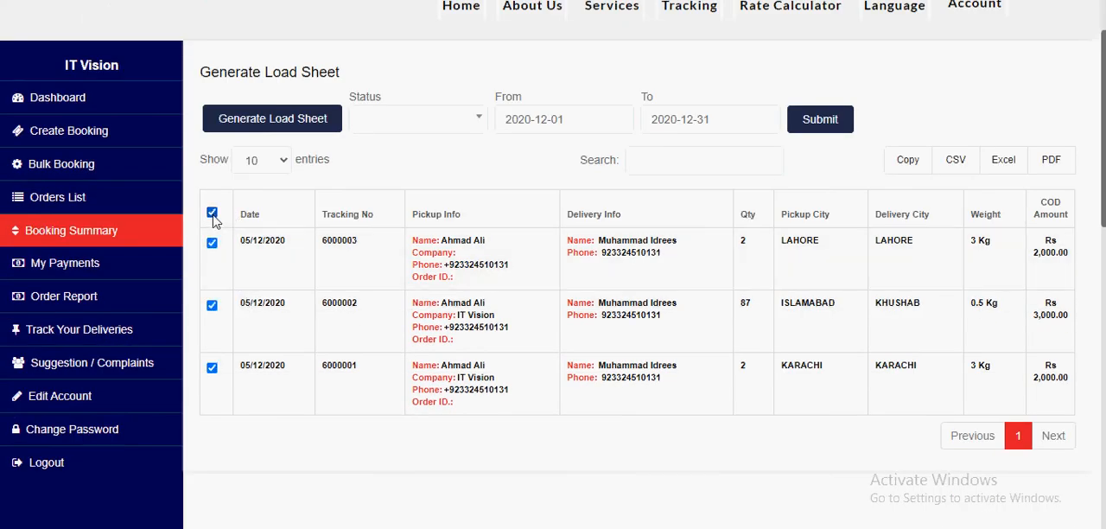
left_click(290, 125)
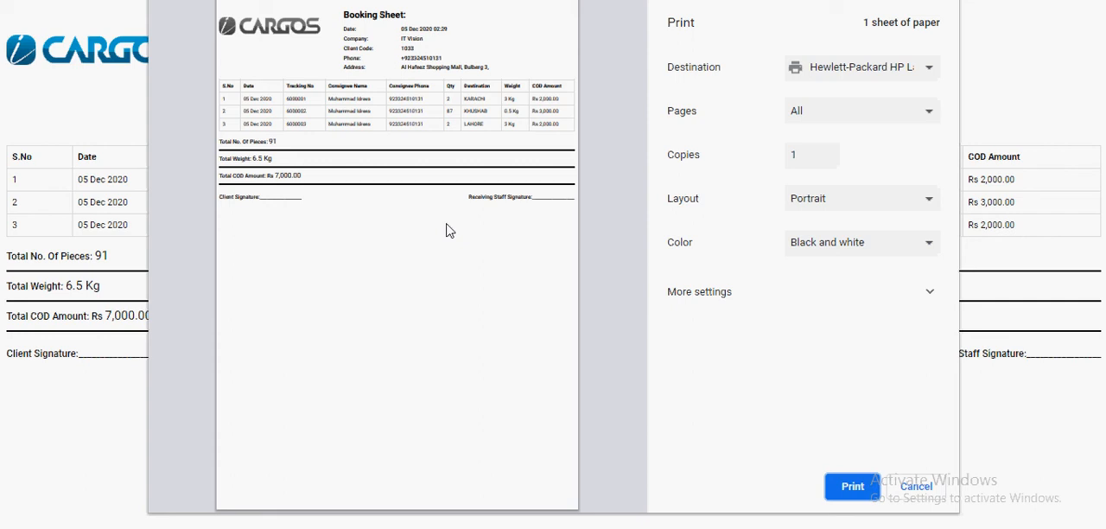
Step: Enlarge the booking sheet's print preview and examine its totals and the client and receiving staff signature lines
mouse_move(172, 434)
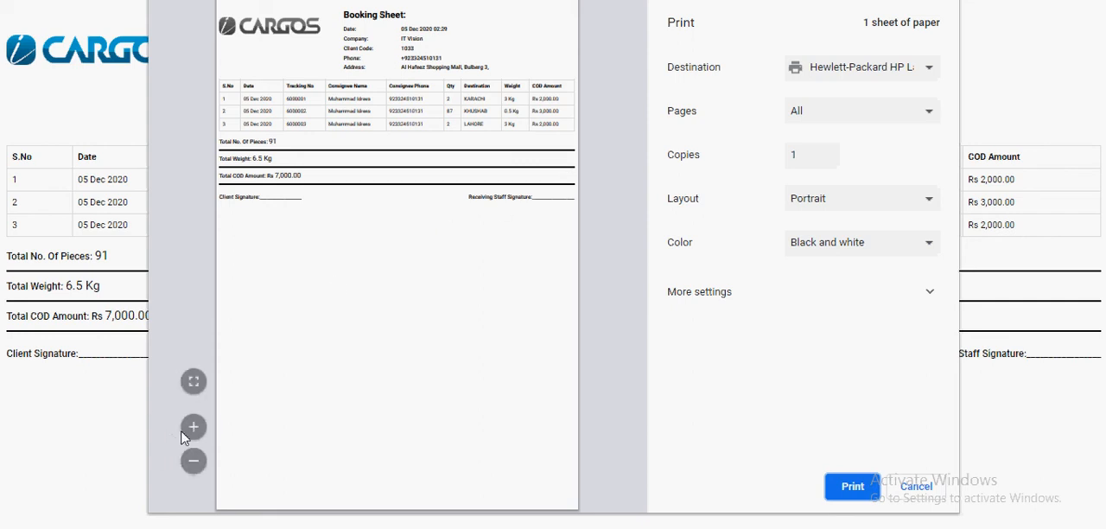
left_click(201, 424)
left_click(196, 427)
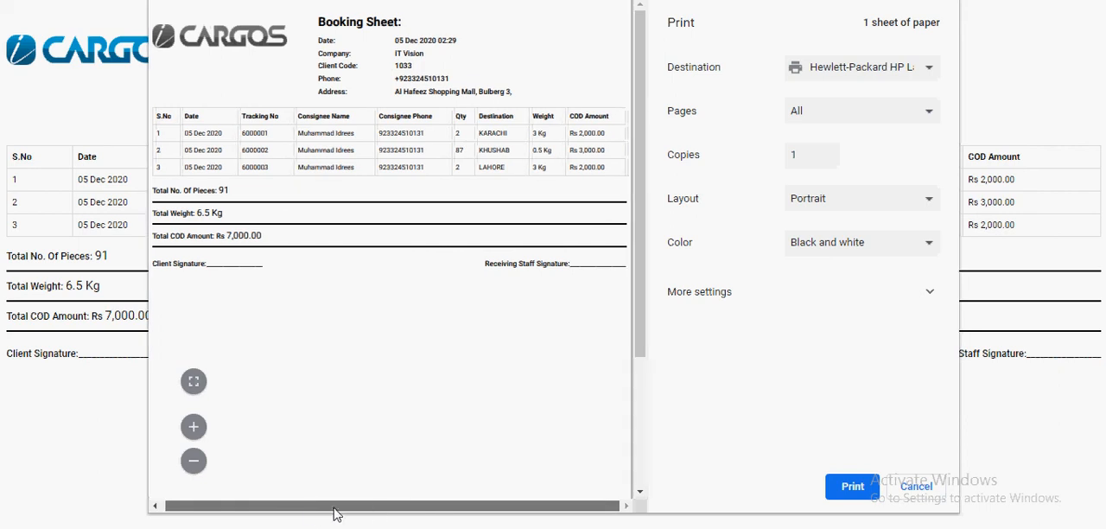
left_click_drag(158, 270, 268, 276)
left_click_drag(488, 273, 635, 275)
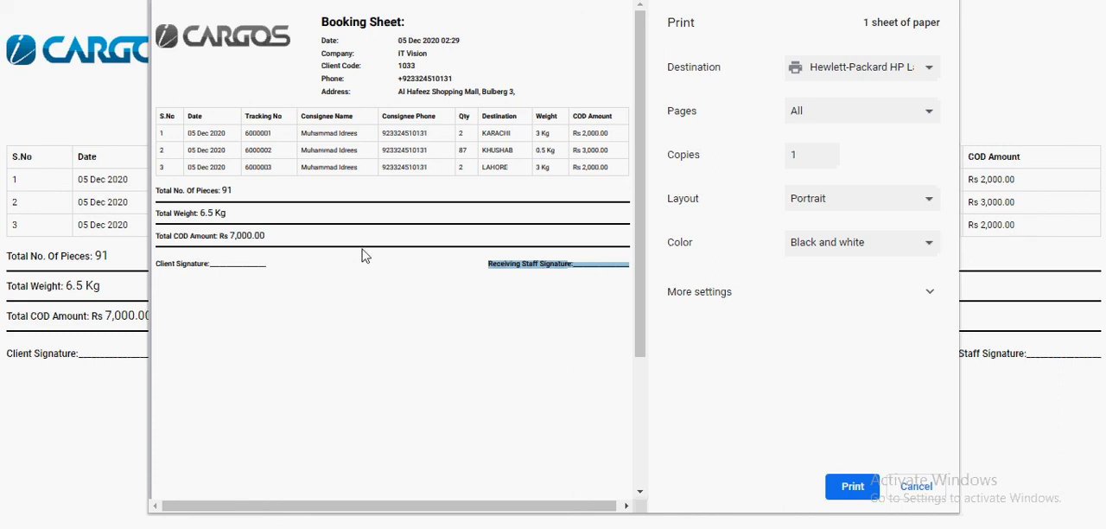
scroll(366, 254, "down", 2)
scroll(361, 255, "up", 2)
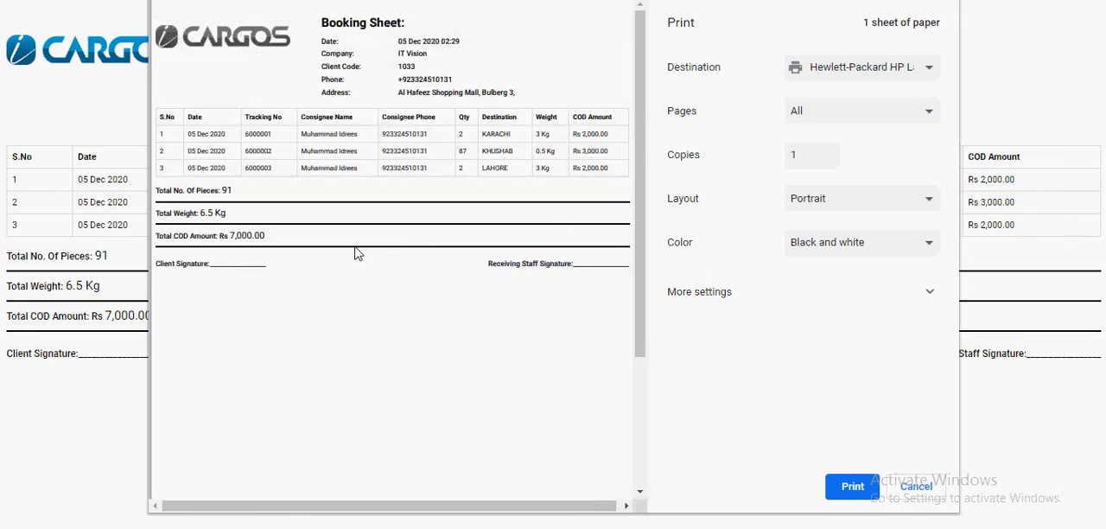
Step: Return to the admin portal's Pickup Run Sheet and clear the selection of the customer's orders
left_click(390, 0)
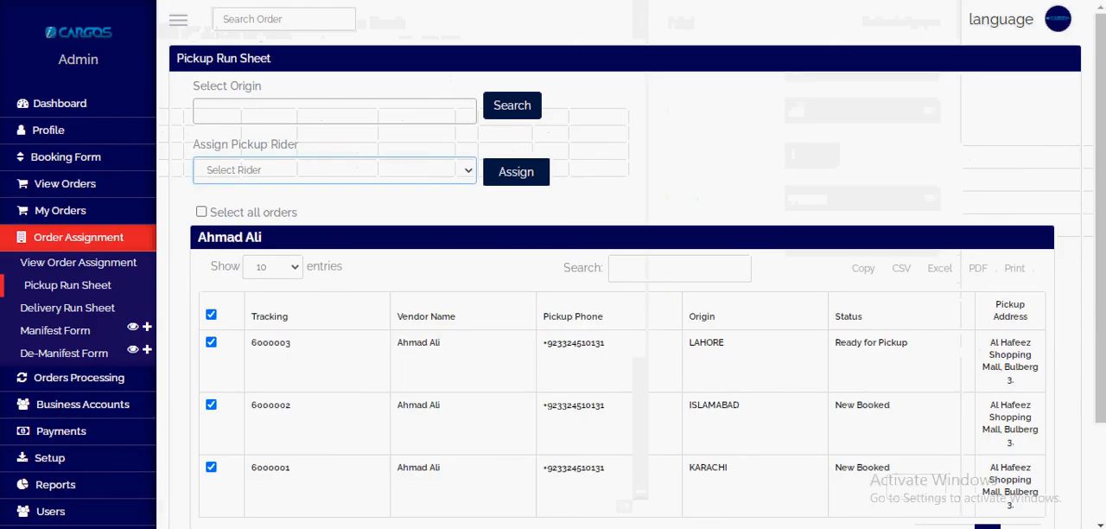
left_click(265, 261)
left_click(218, 238)
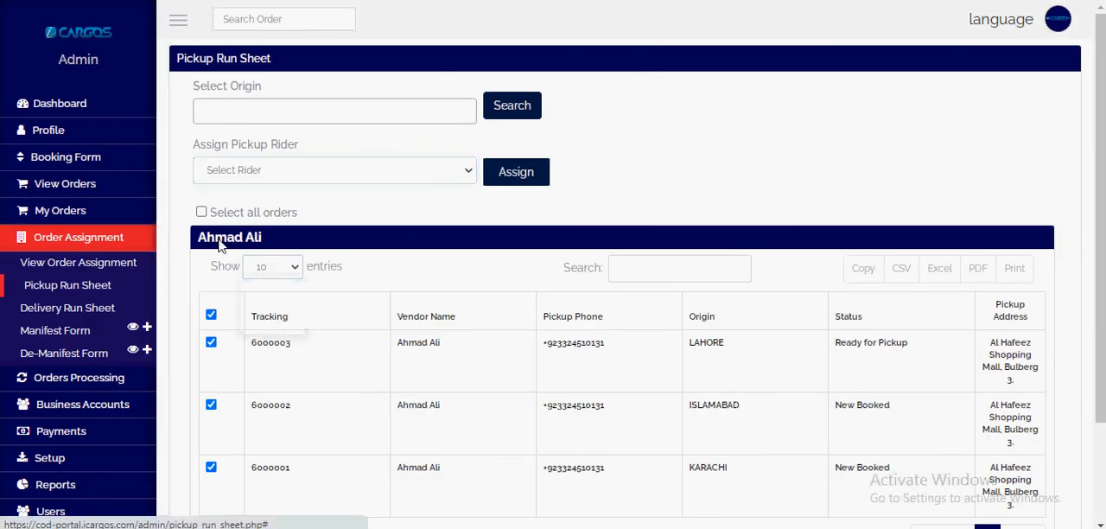
left_click(200, 212)
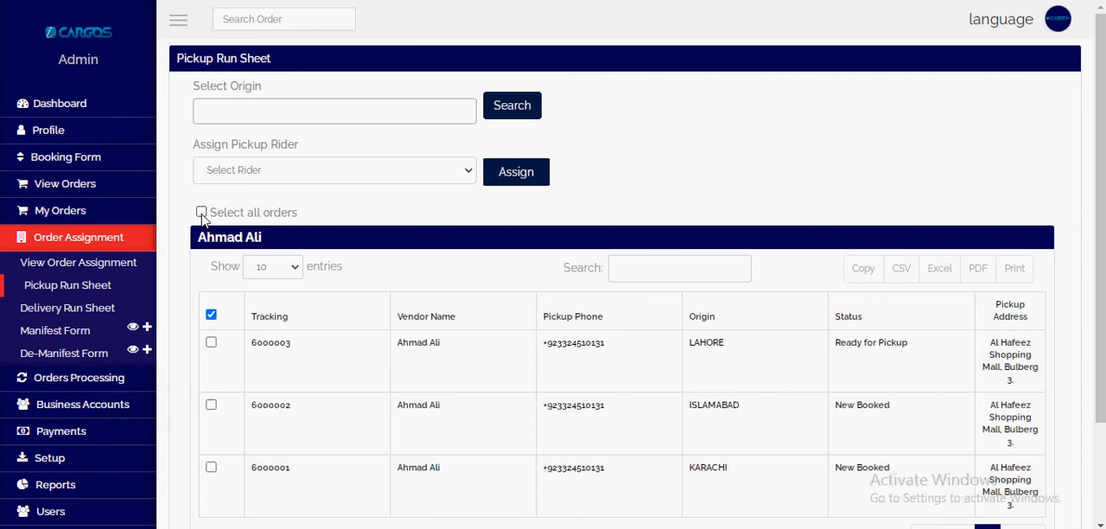
Step: Select all of the customer's orders on the Pickup Run Sheet again and recheck the available pickup riders
scroll(239, 365, "down", 2)
scroll(212, 256, "up", 2)
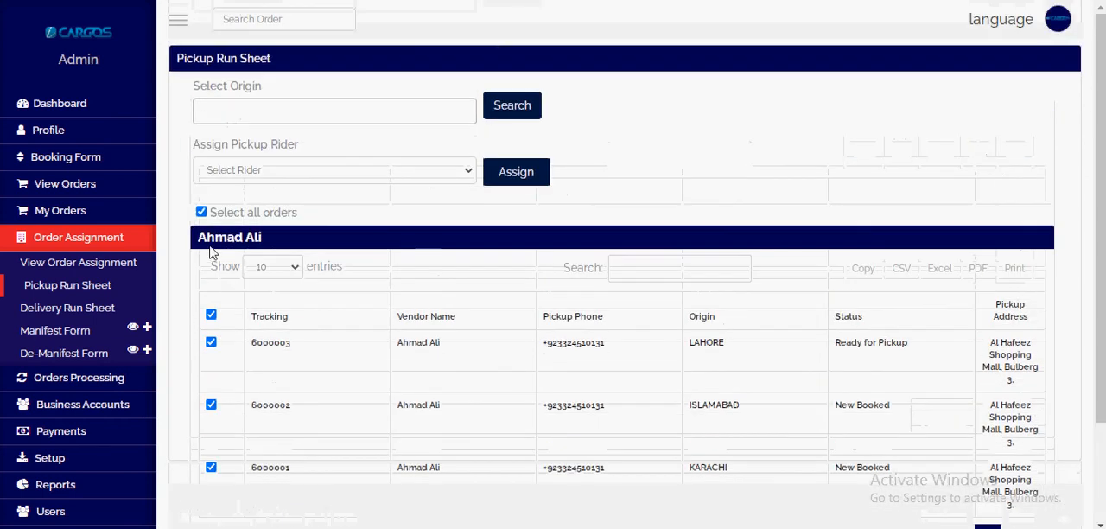
left_click(268, 173)
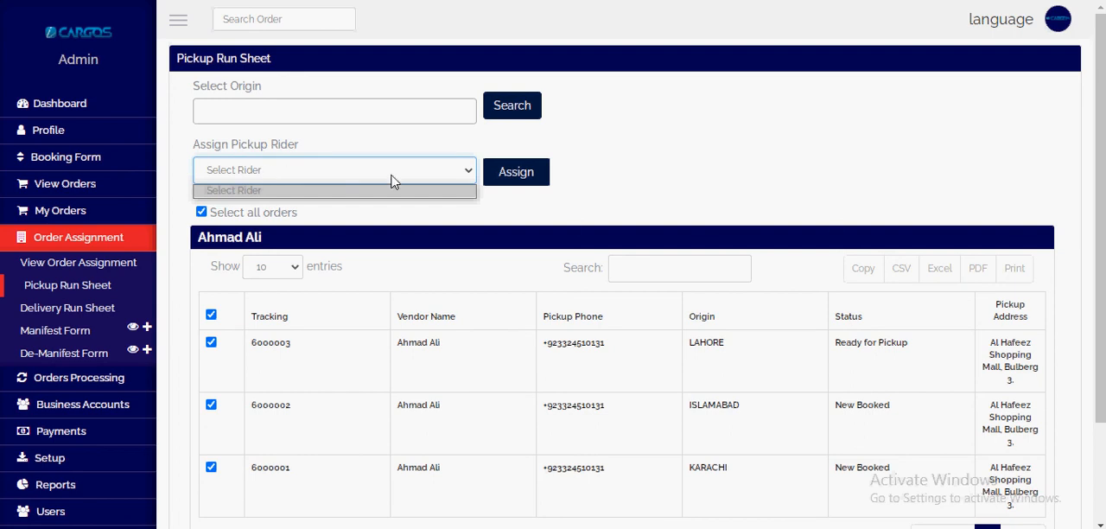
left_click(597, 207)
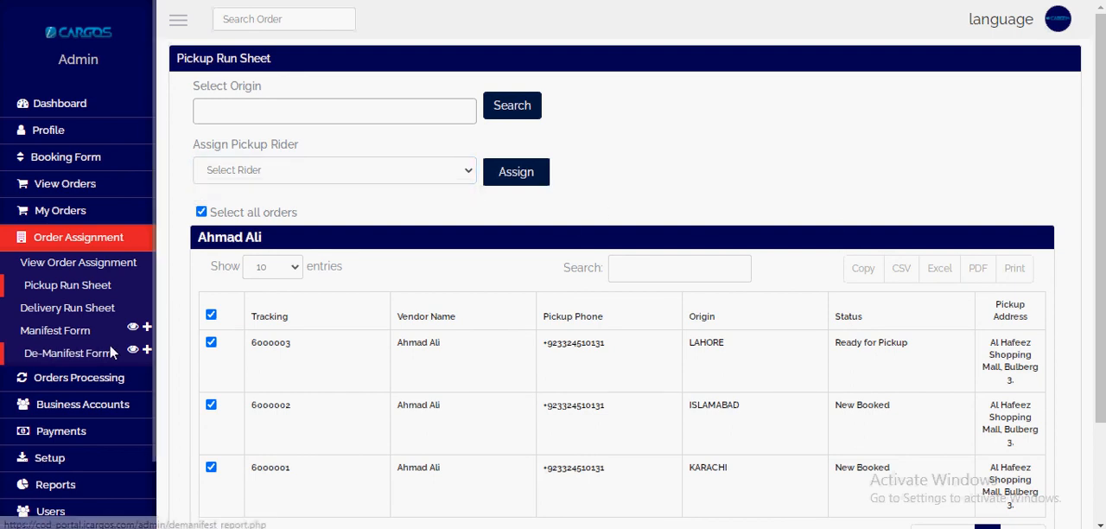
left_click(269, 180)
left_click(268, 189)
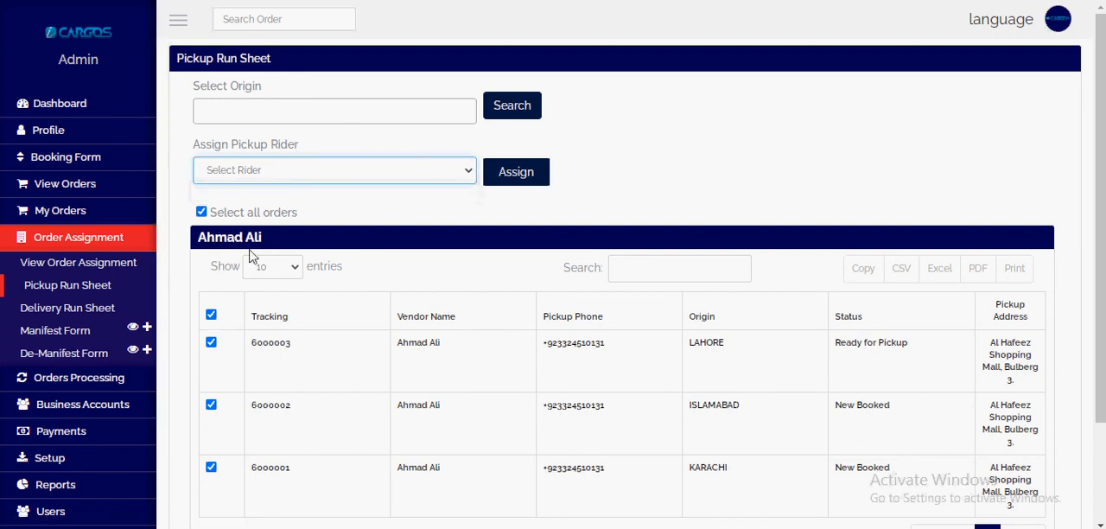
Step: Open the Users list to see the existing user accounts
scroll(249, 249, "down", 2)
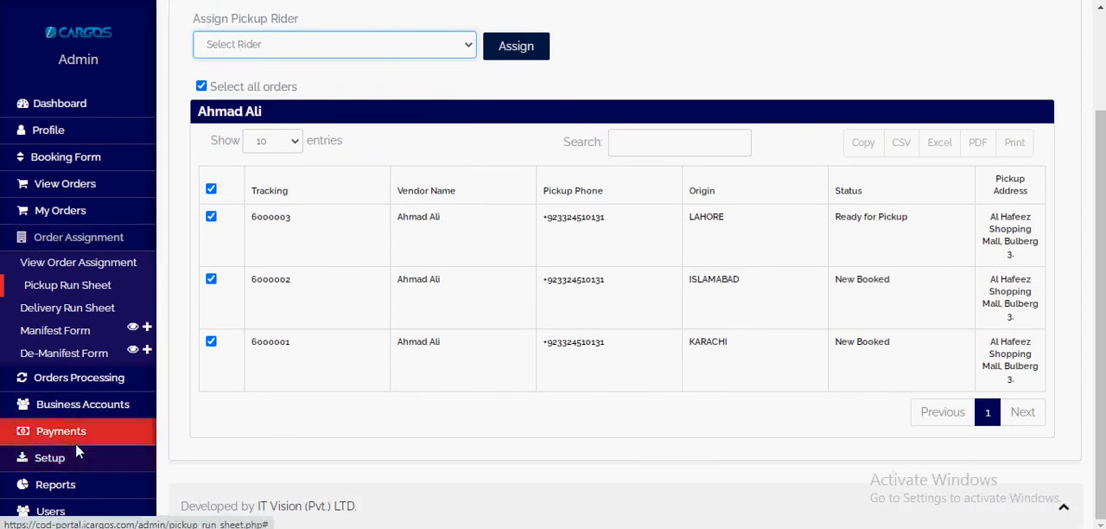
scroll(75, 442, "down", 1)
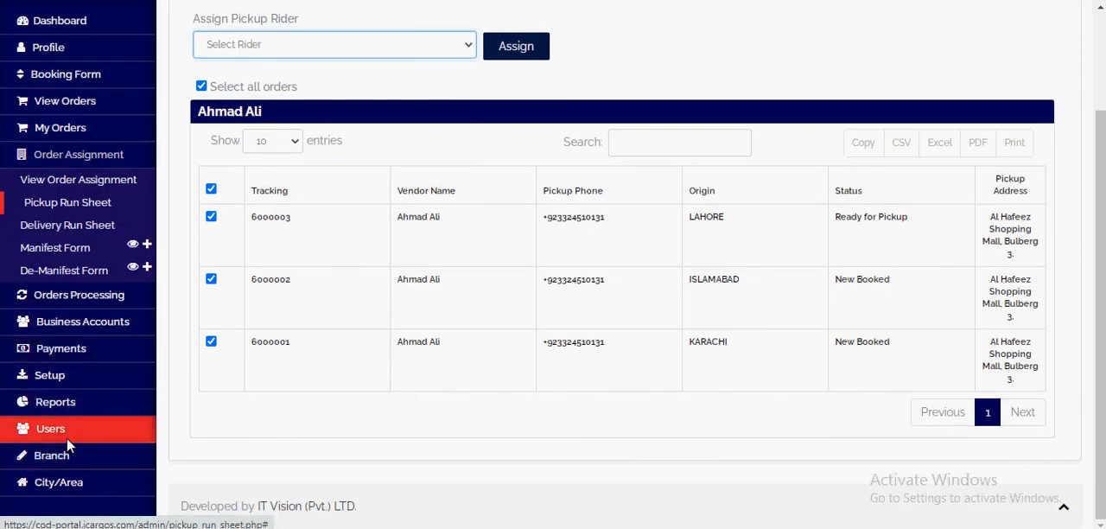
left_click(67, 432)
scroll(72, 406, "down", 1)
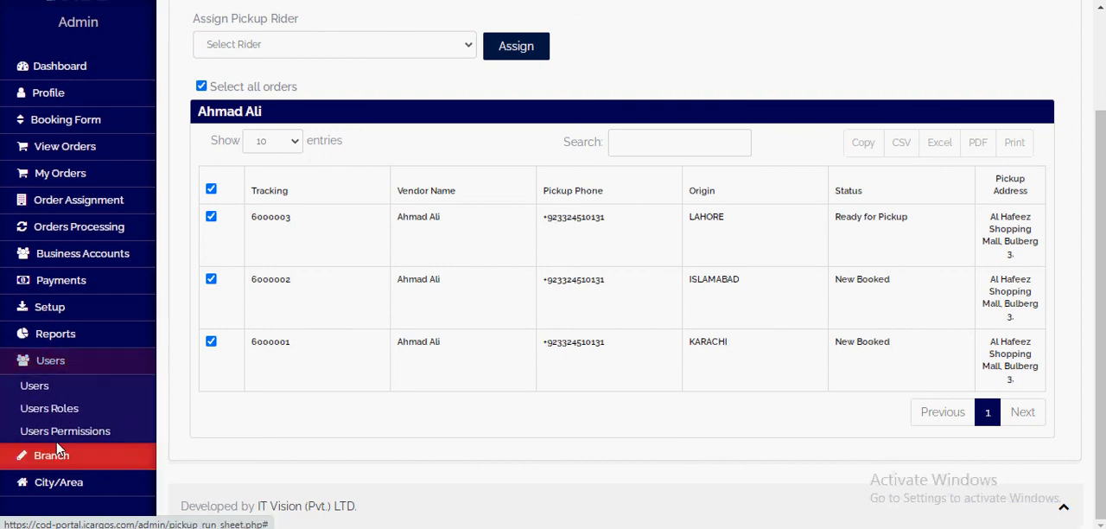
left_click(37, 386)
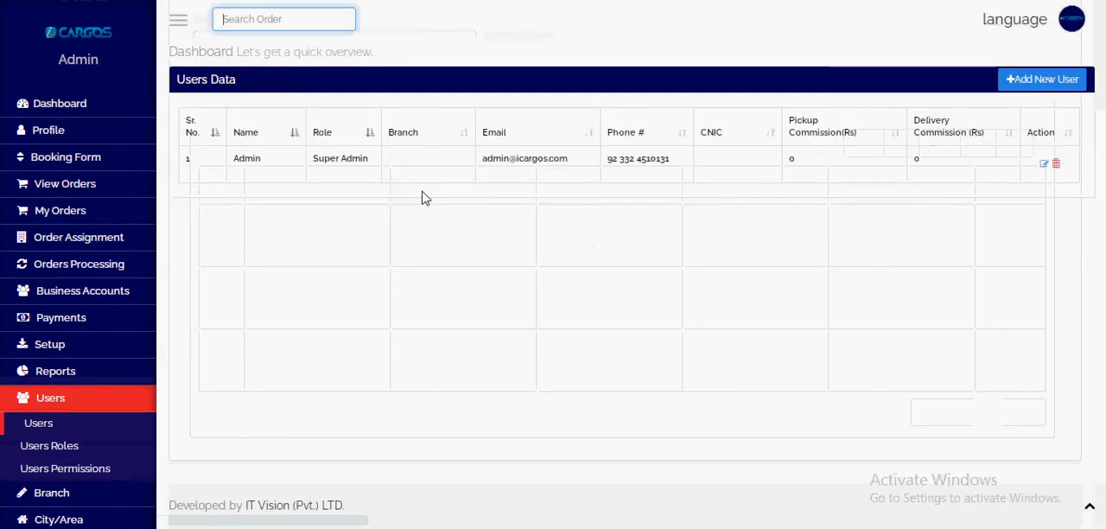
Step: Create a user role named Account Manager with Active status
left_click(48, 447)
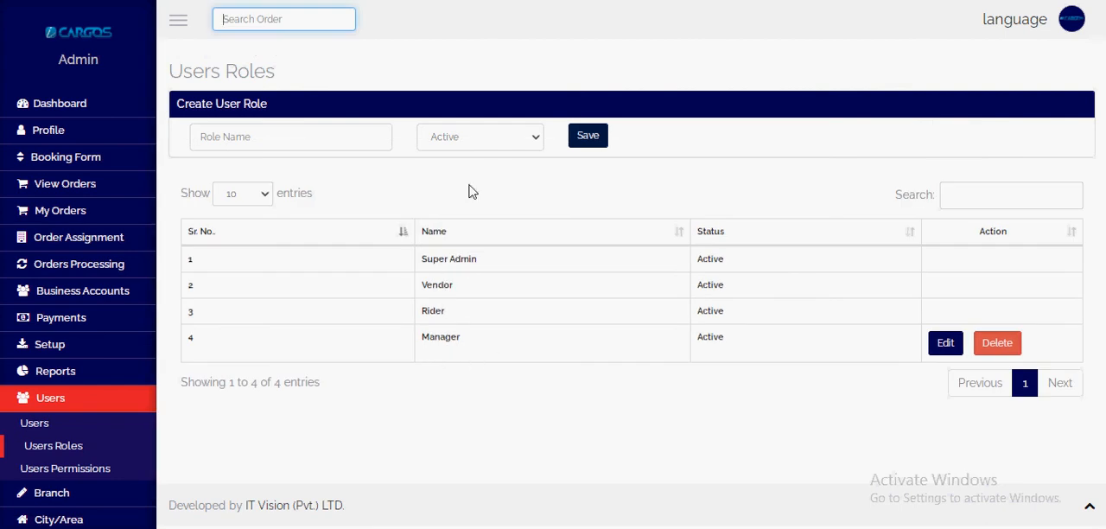
left_click(291, 145)
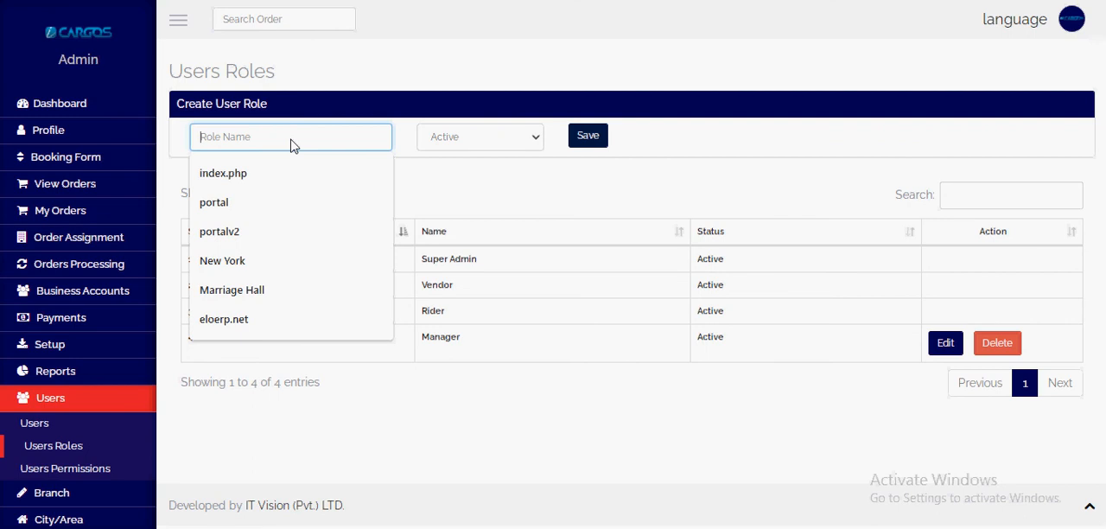
type("Account")
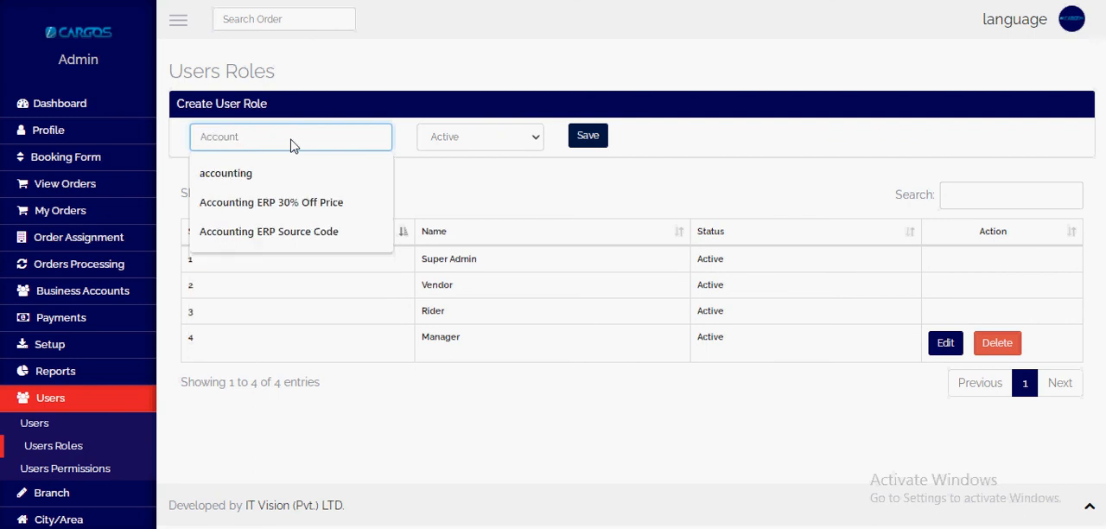
type(" Manag")
left_click(509, 138)
left_click(509, 140)
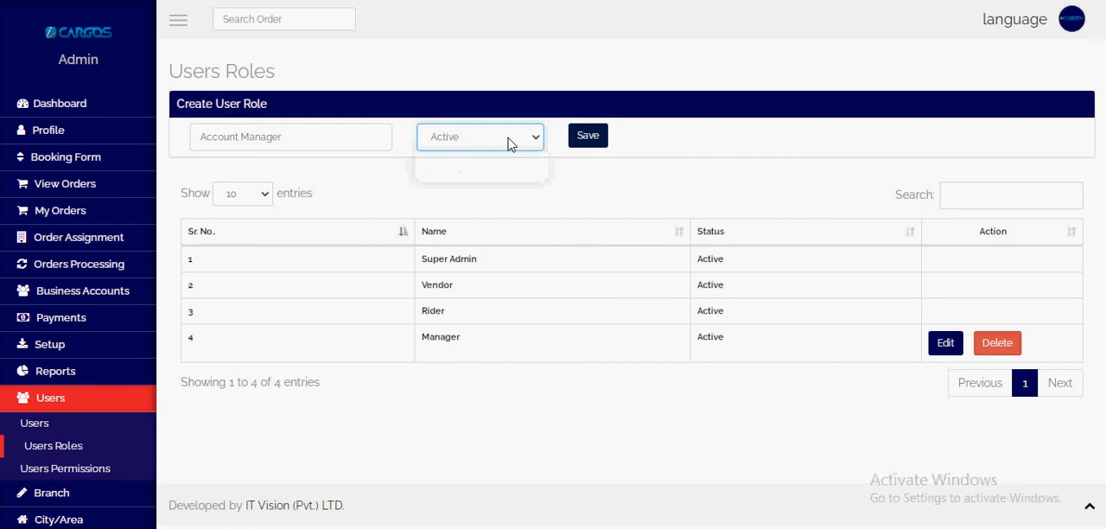
left_click(593, 138)
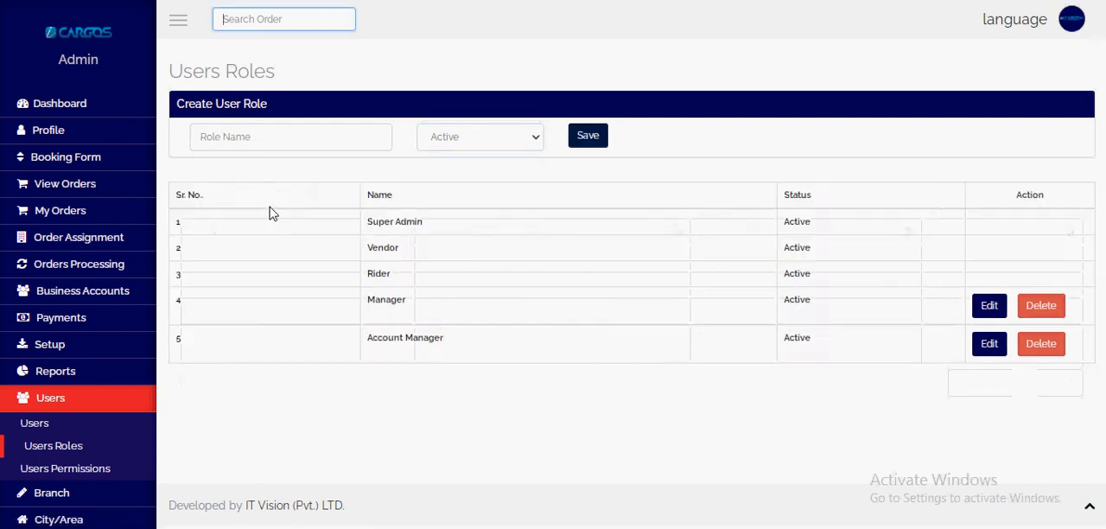
Step: In Users Permissions, allow the Account Manager role to view, add, edit and delete for Booking Form
left_click_drag(402, 374, 508, 381)
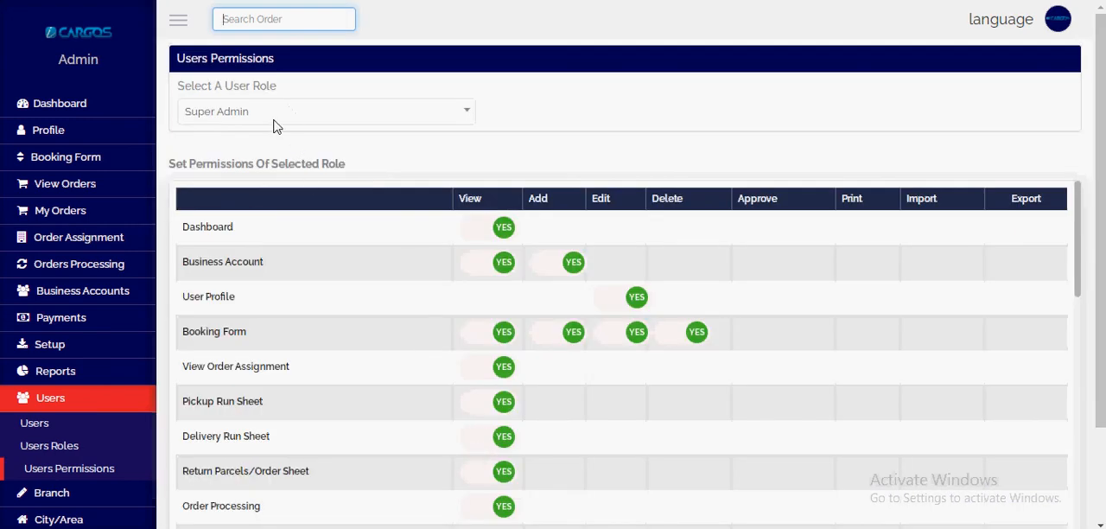
left_click(273, 126)
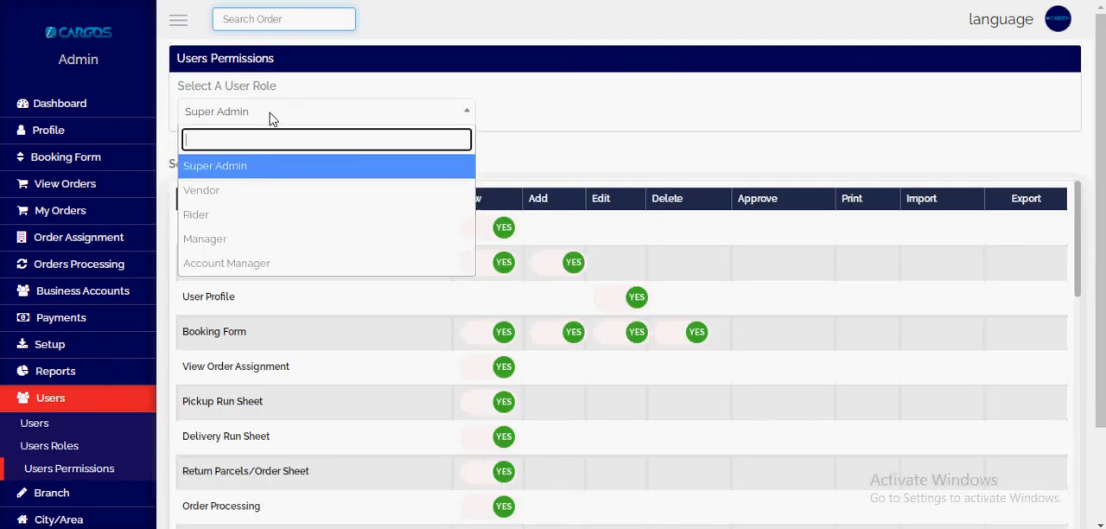
left_click(270, 264)
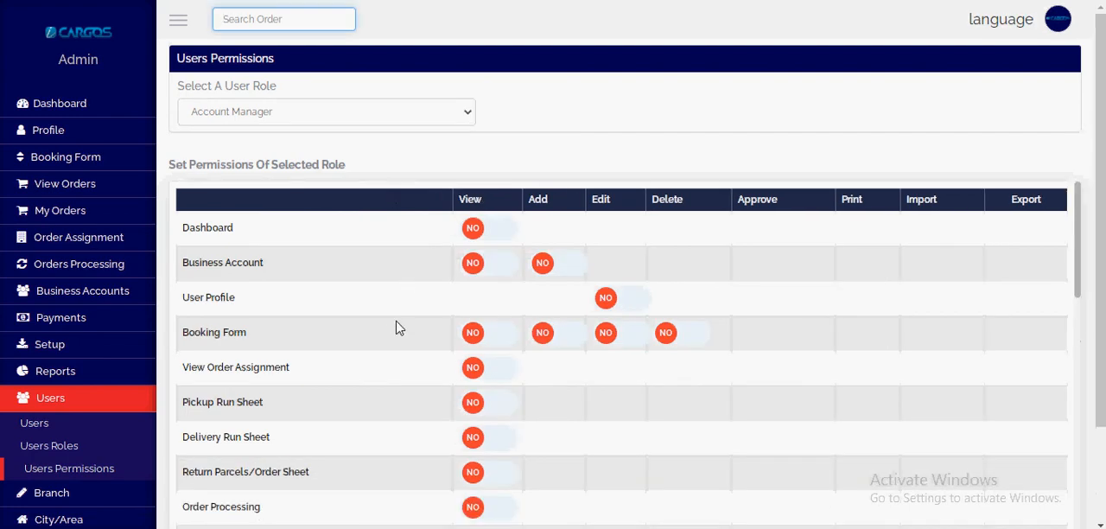
scroll(400, 328, "down", 10)
scroll(543, 317, "up", 10)
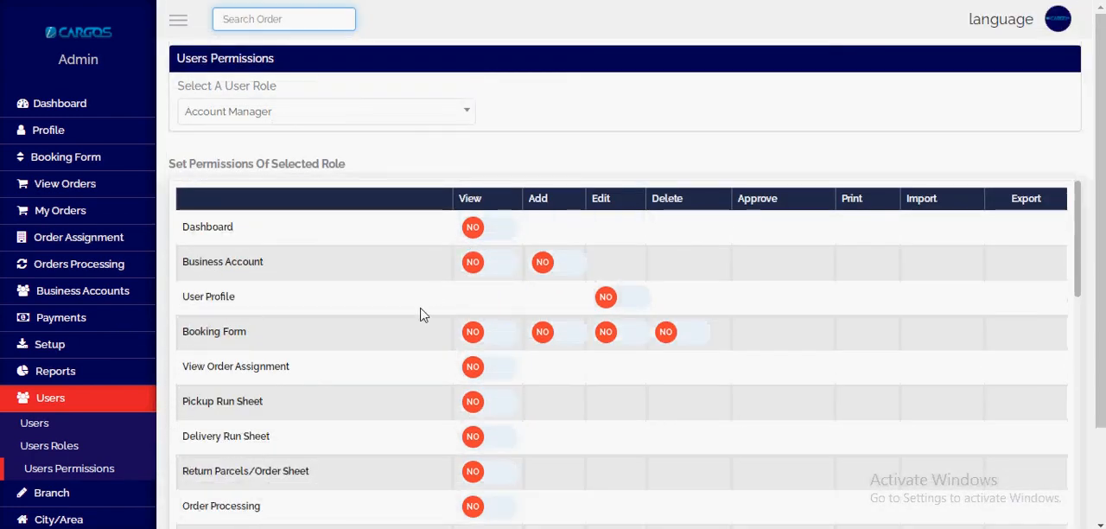
scroll(208, 328, "down", 1)
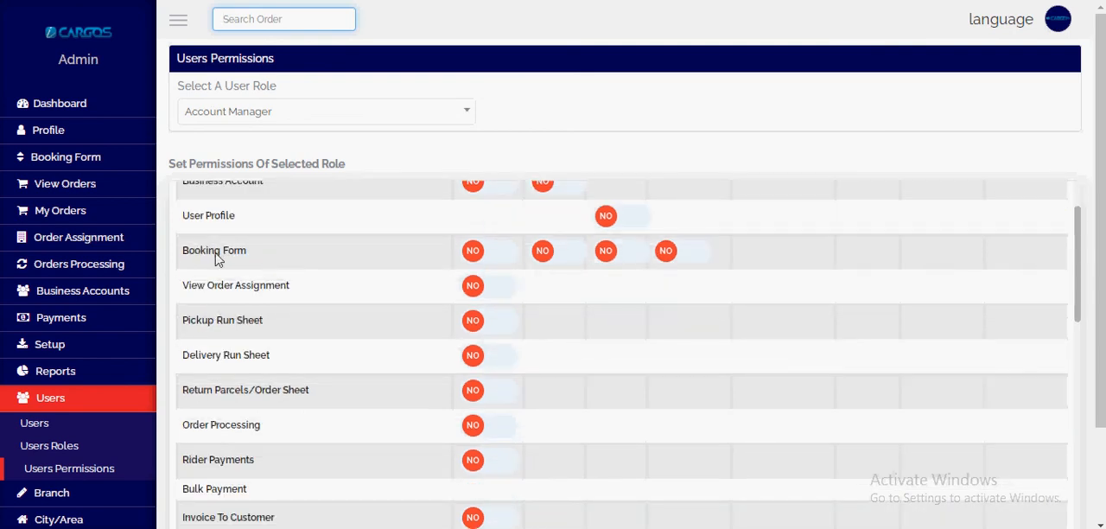
left_click(497, 252)
left_click(566, 254)
left_click(636, 256)
left_click(679, 254)
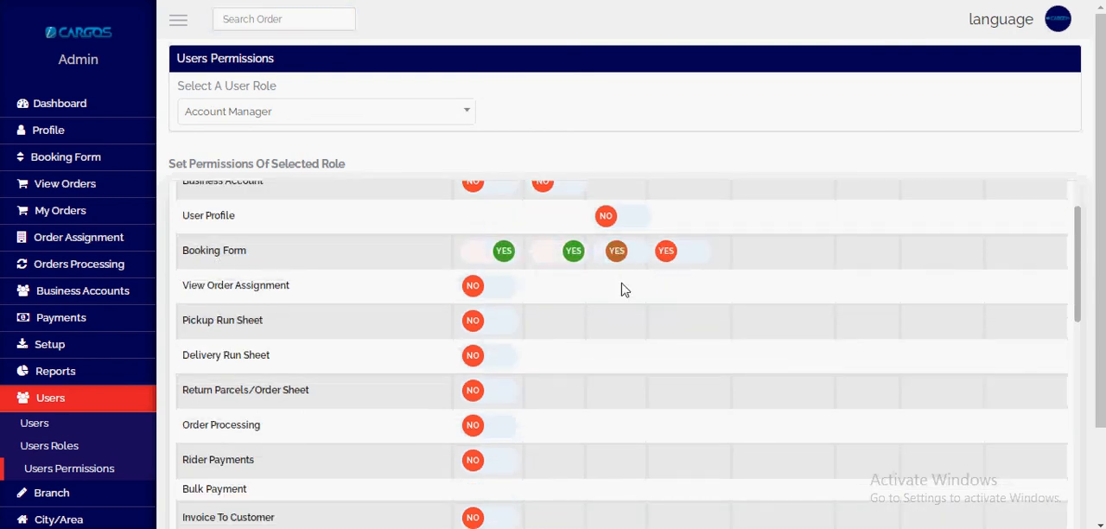
Step: Grant the Account Manager role view permission for Invoice To Customer
scroll(493, 320, "down", 2)
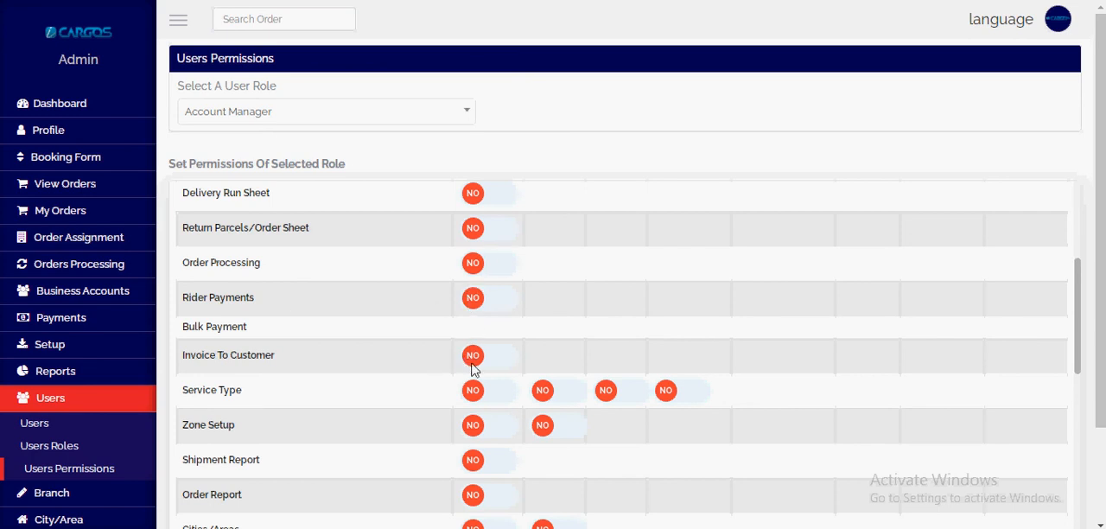
left_click(486, 355)
scroll(501, 371, "down", 1)
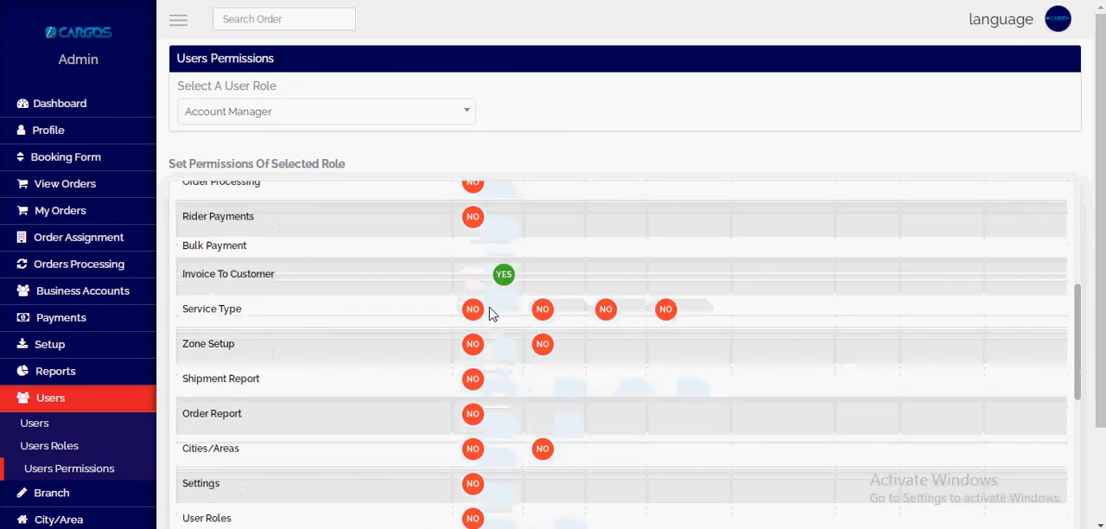
scroll(496, 311, "up", 4)
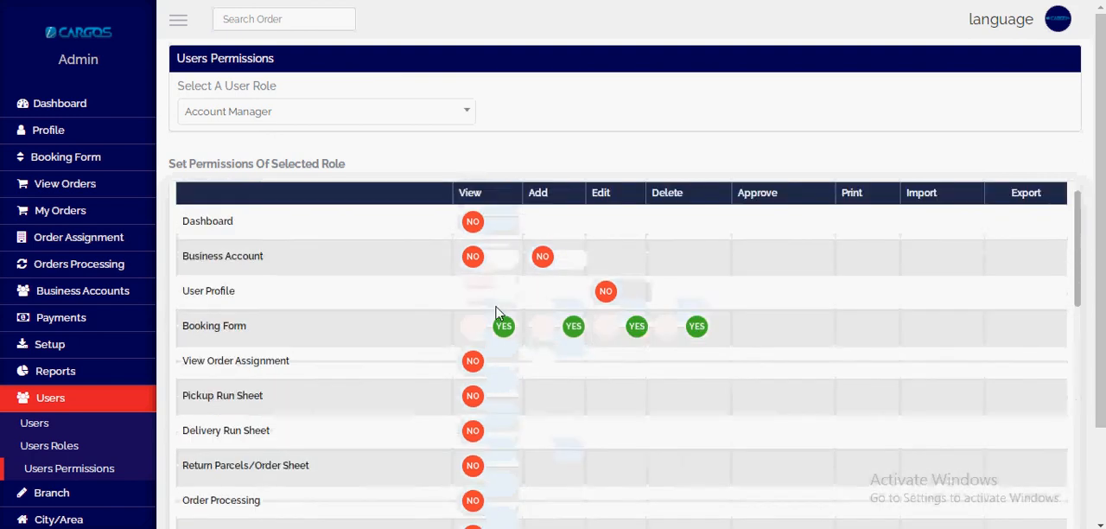
Step: Review the remaining permissions of the Account Manager role and save its permission settings
scroll(642, 345, "down", 7)
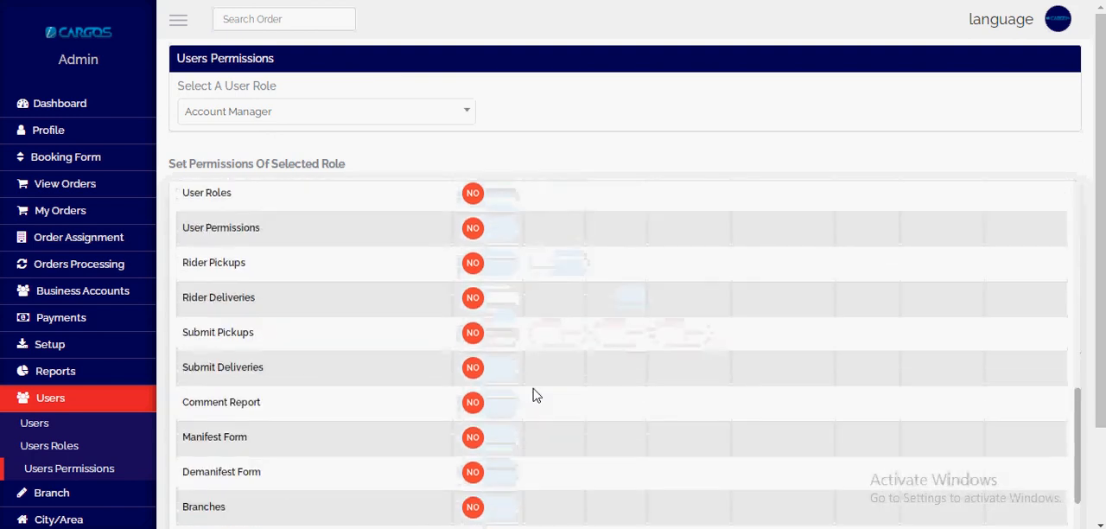
scroll(509, 380, "down", 3)
left_click(273, 41)
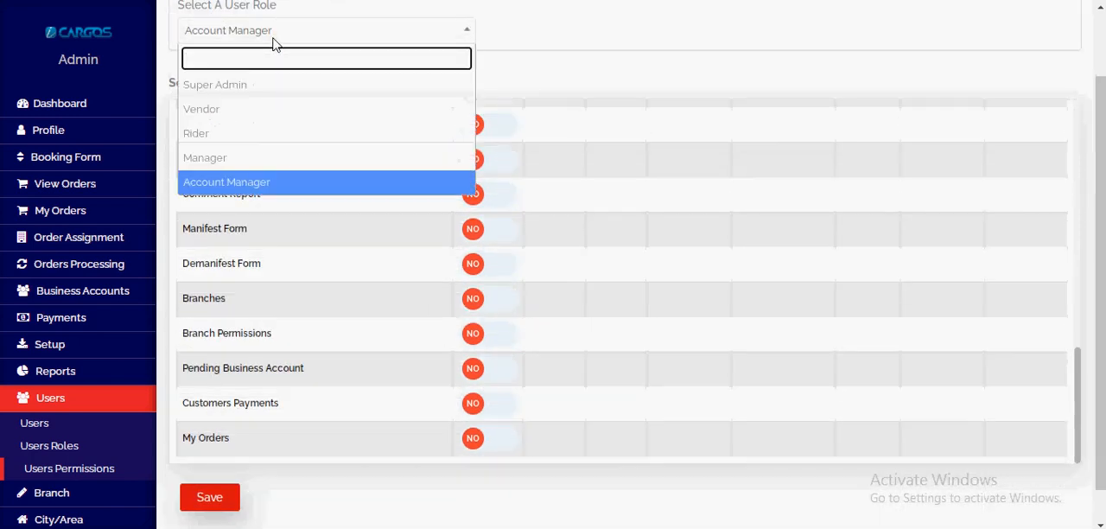
left_click(274, 41)
left_click_drag(248, 4, 277, 93)
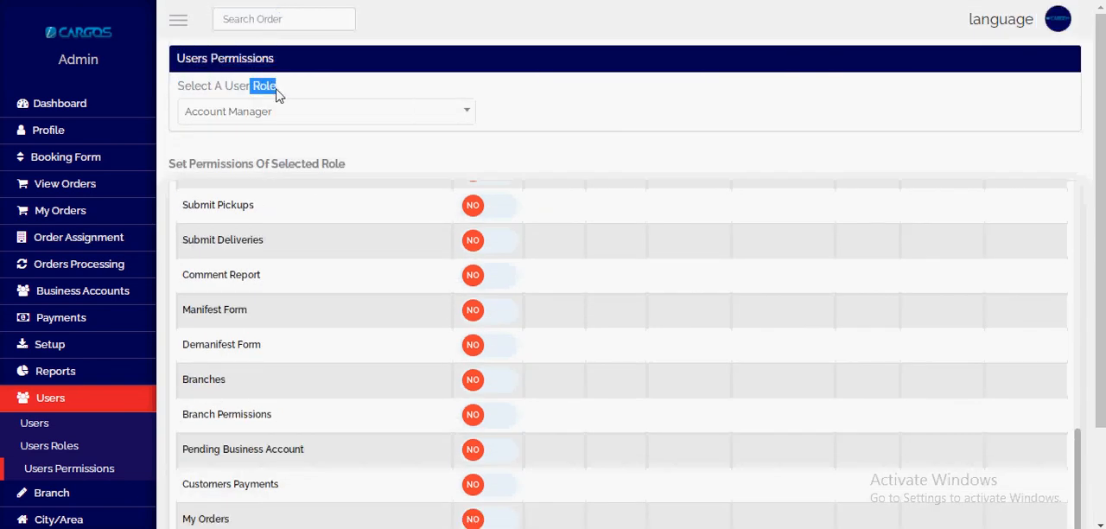
left_click(605, 306)
scroll(506, 204, "down", 2)
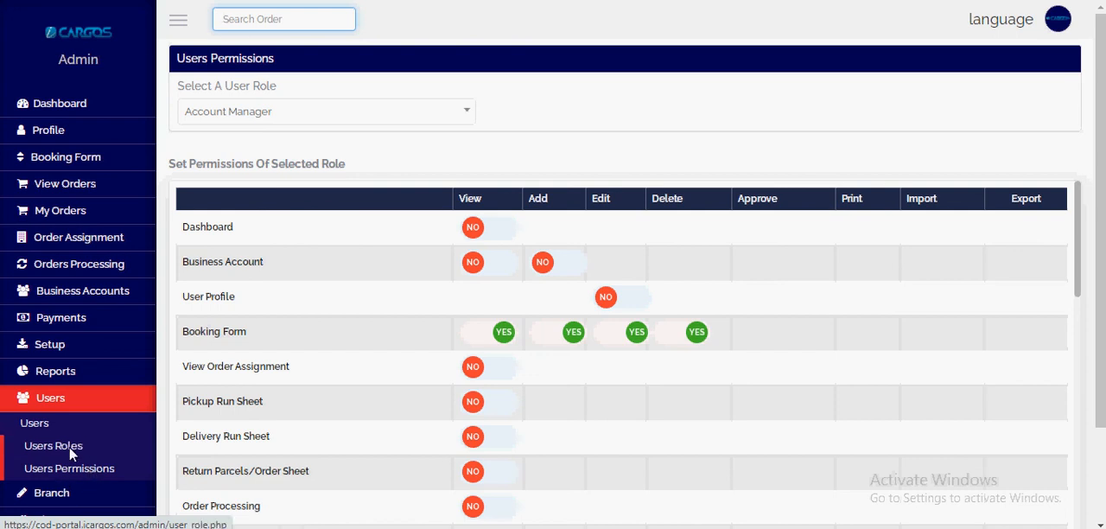
Step: Revisit the user roles, start adding a new user and enter the rider's name
left_click(71, 446)
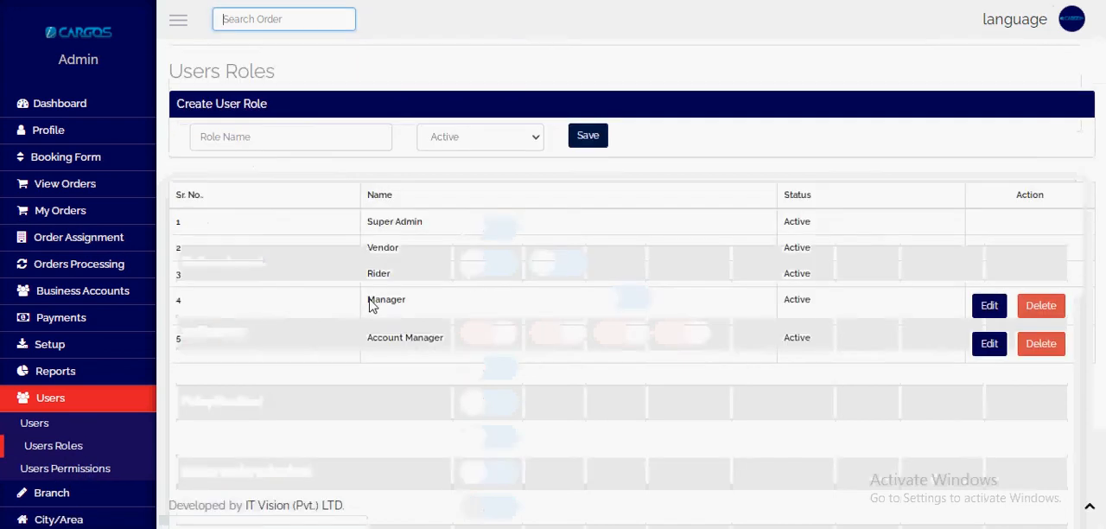
left_click(62, 422)
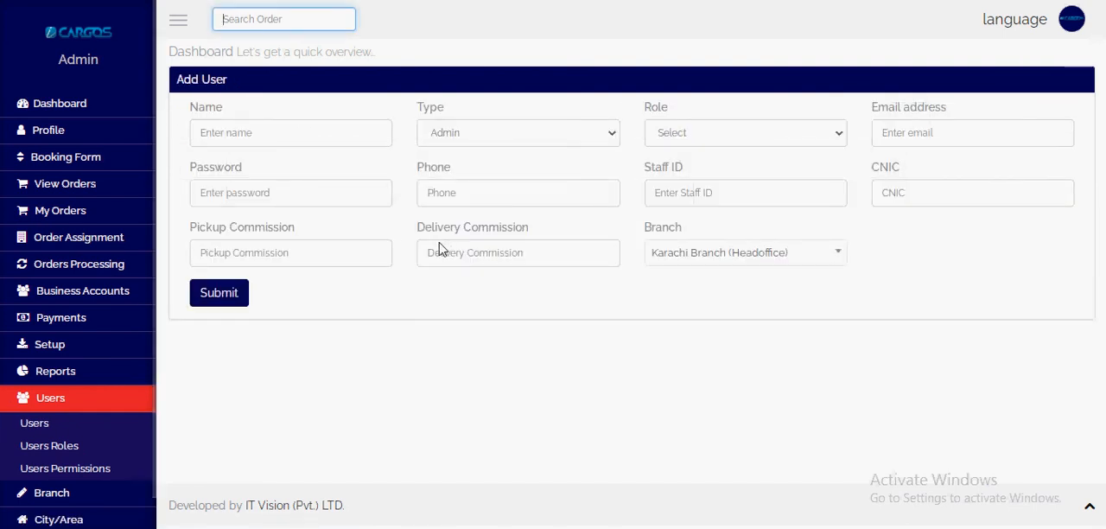
left_click(316, 141)
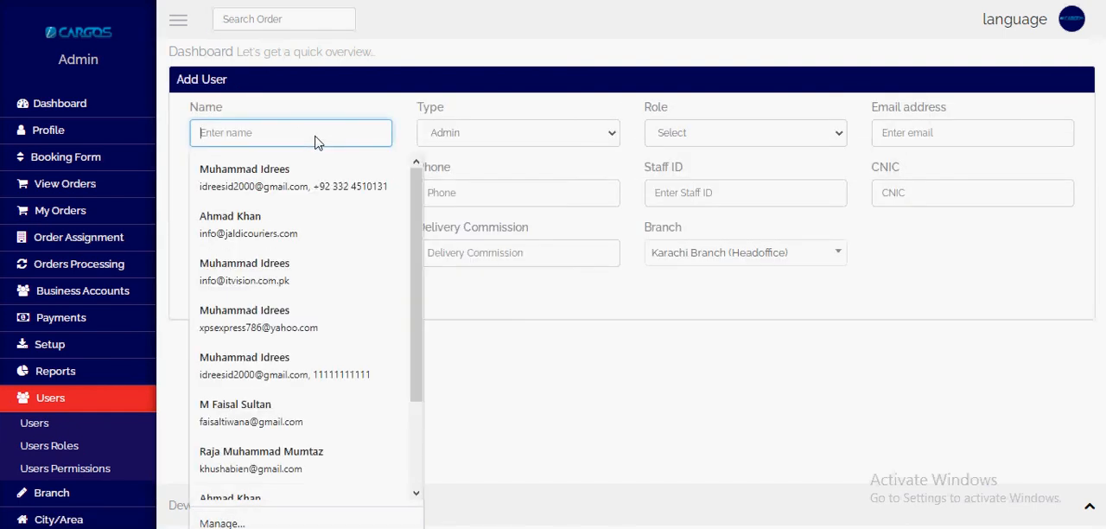
type("Ahmad Rider")
key("Tab")
Step: Set both the type and the role of the new user to Rider
left_click(436, 139)
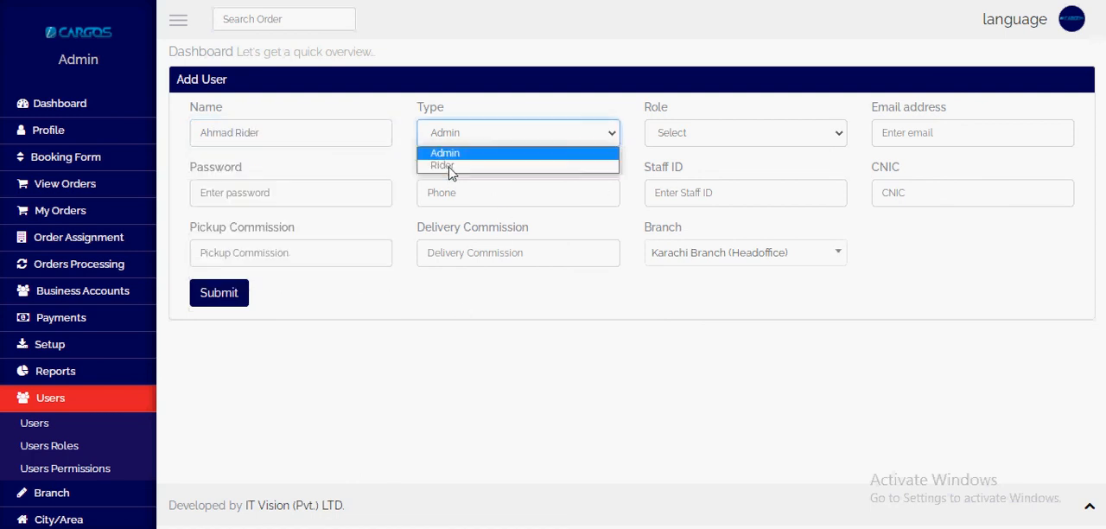
left_click(458, 173)
left_click(703, 140)
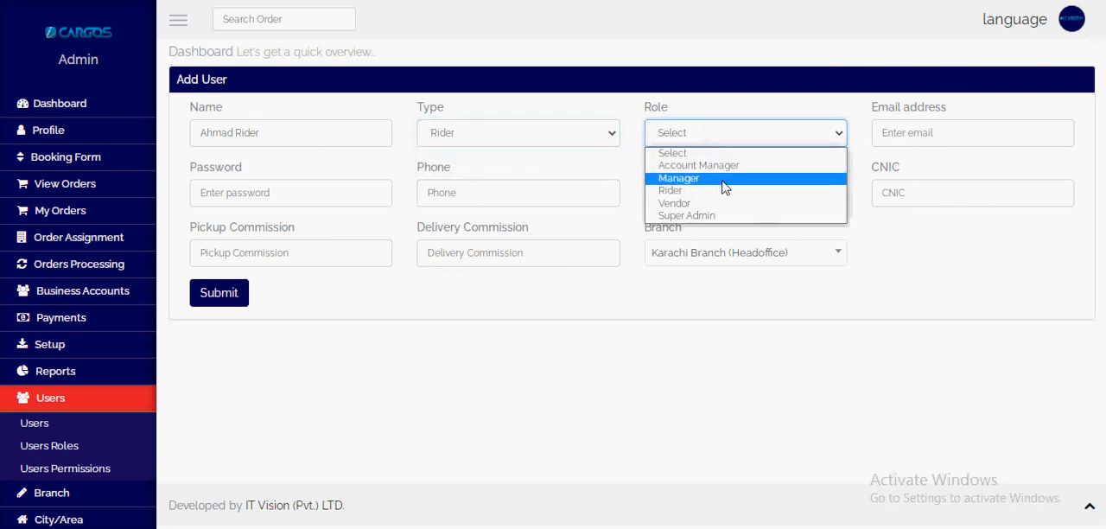
left_click(730, 193)
Step: Enter the new rider's e-mail address and select the entered text
left_click(908, 138)
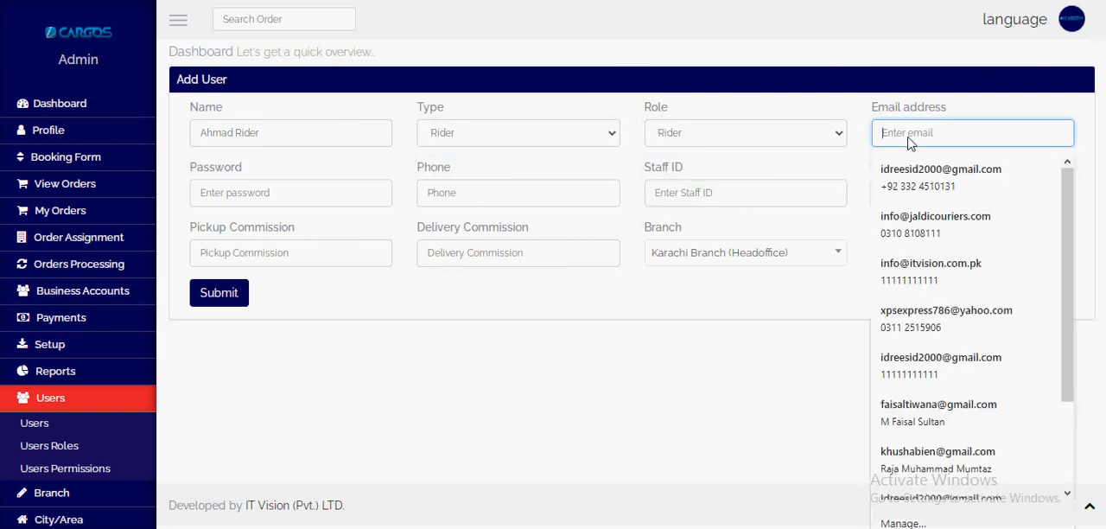
type("rider1@carb")
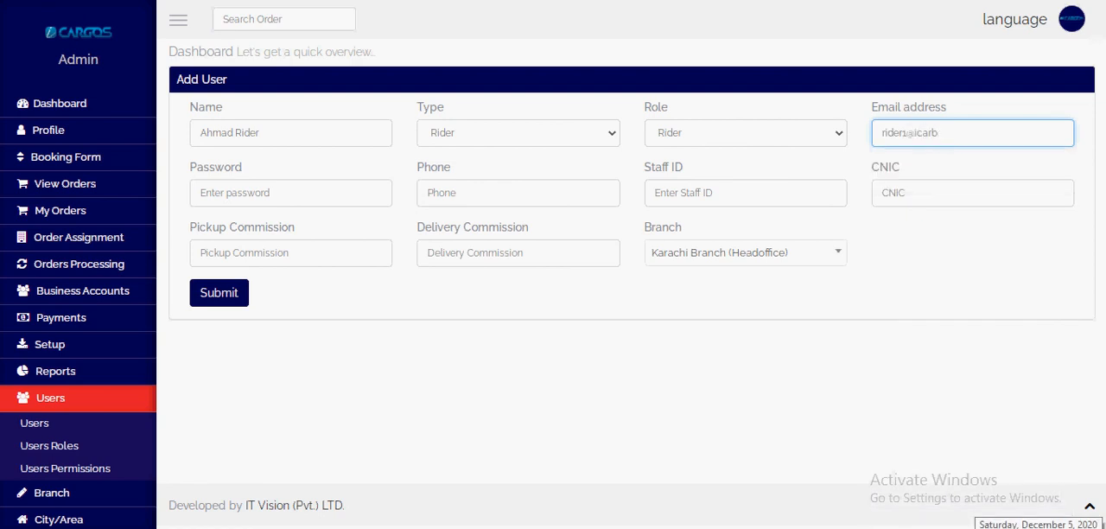
key("BackSpace")
key("BackSpace")
key("BackSpace")
key("BackSpace")
key("BackSpace")
key("BackSpace")
type("kchr")
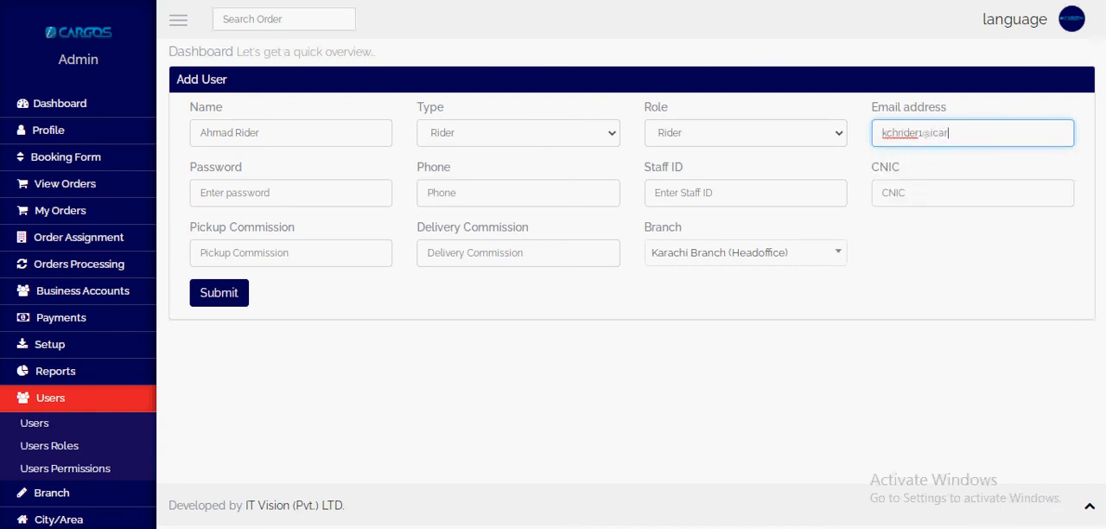
type("m")
key("ctrl+a")
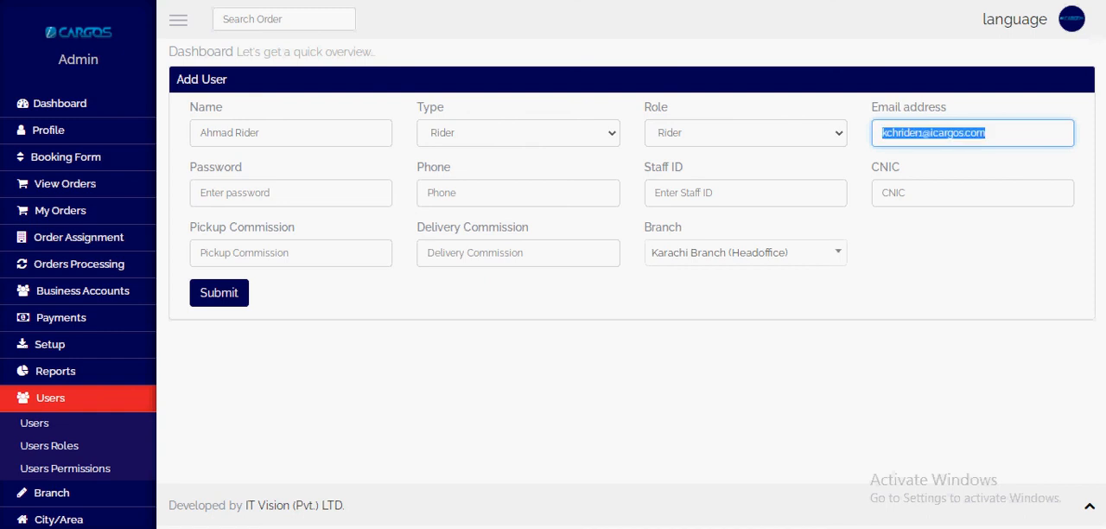
Step: Enter the new rider's account password, phone number, staff ID and CNIC number
key("Tab")
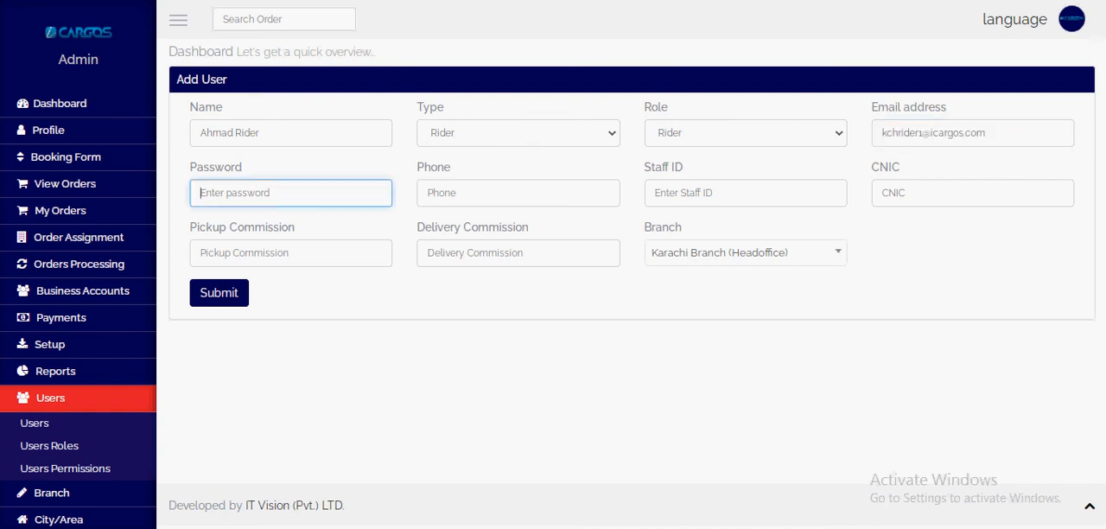
key("Tab")
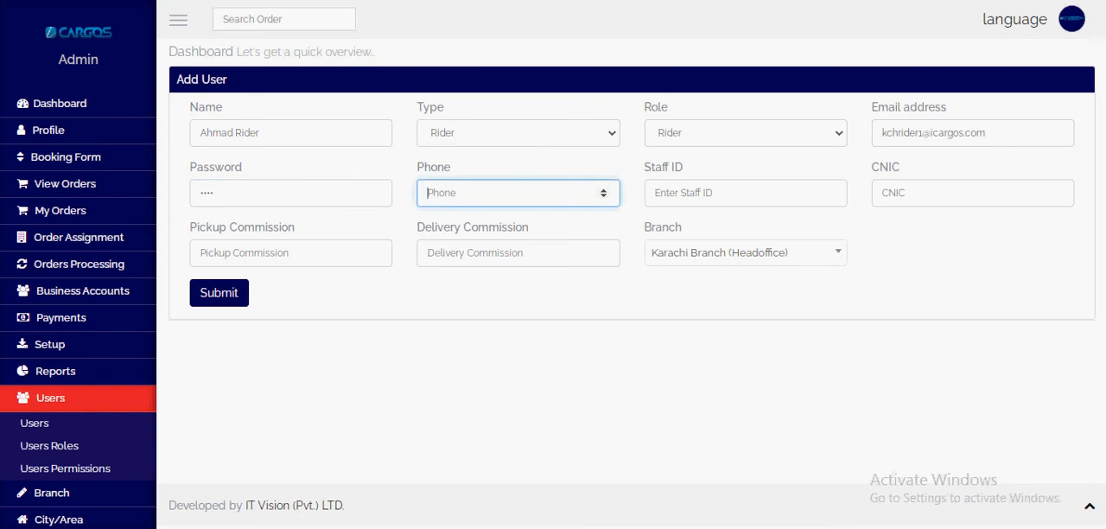
key("Tab")
key("Tab")
key("Tab")
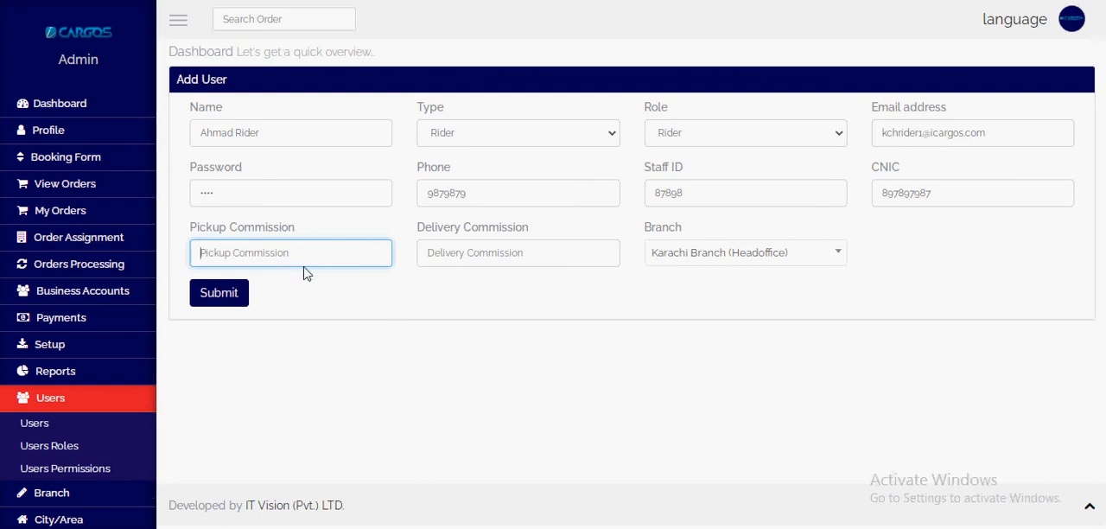
Step: Set the rider's pickup and delivery commissions to 10, choose Karachi Branch (Headoffice), and submit the new user
type("10")
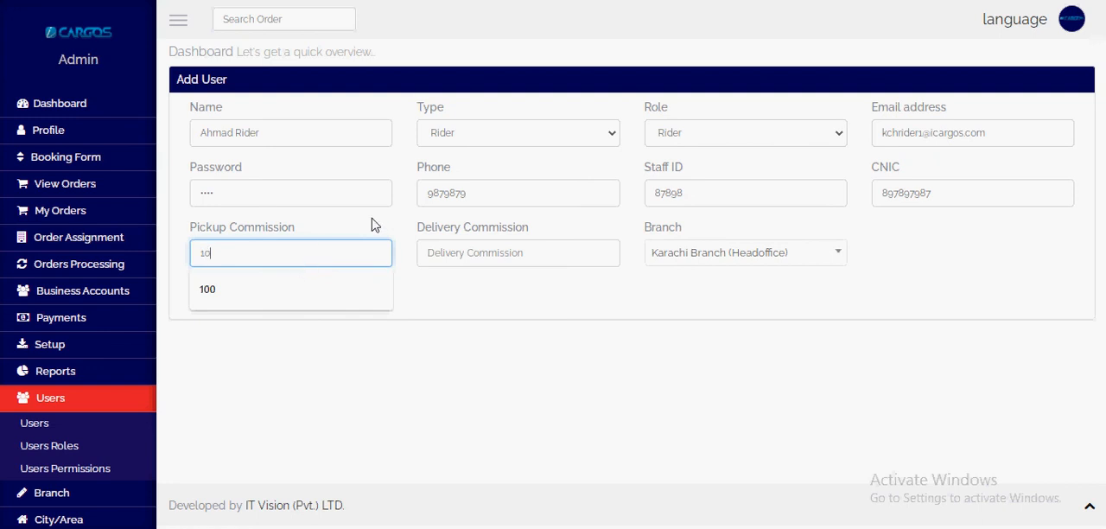
left_click(518, 262)
type("10")
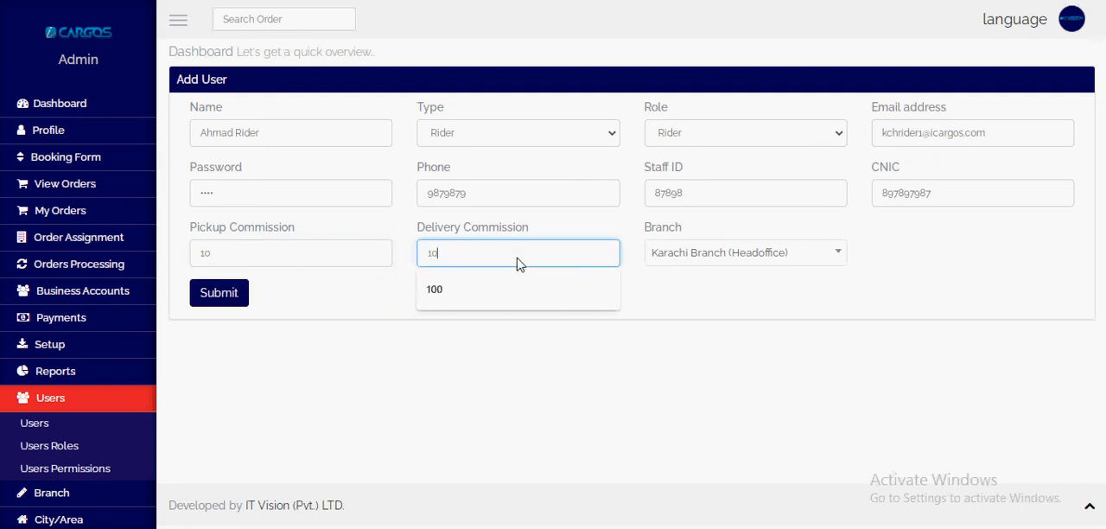
left_click(737, 262)
left_click(737, 307)
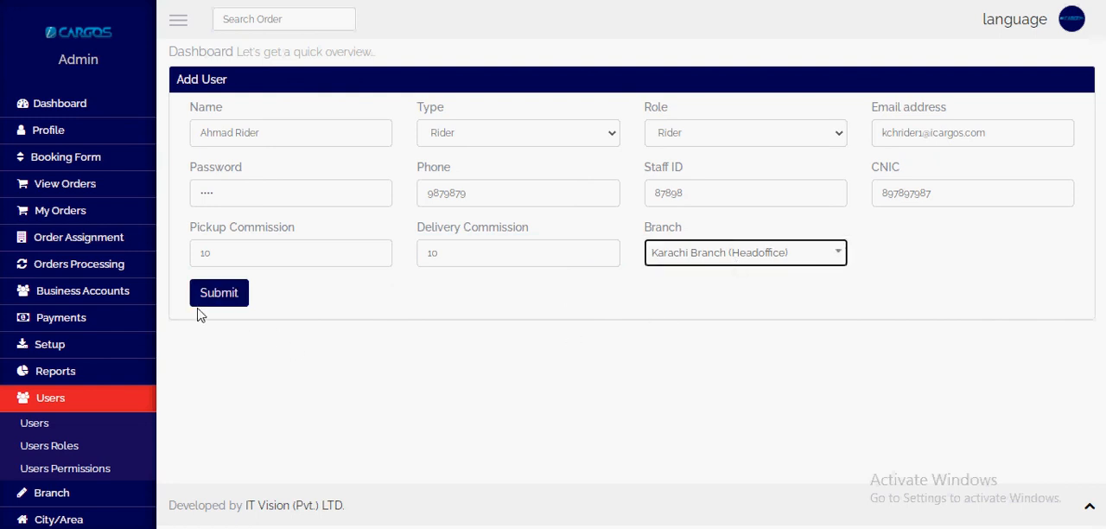
left_click(231, 294)
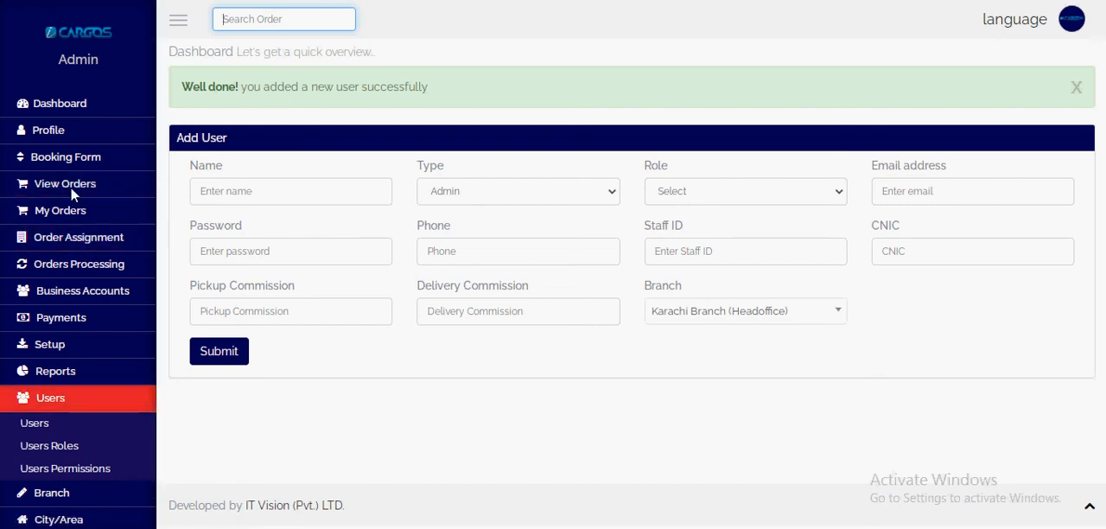
Step: Open the pickup run sheet, select all listed orders and assign them to the newly added rider
left_click(102, 239)
left_click(88, 285)
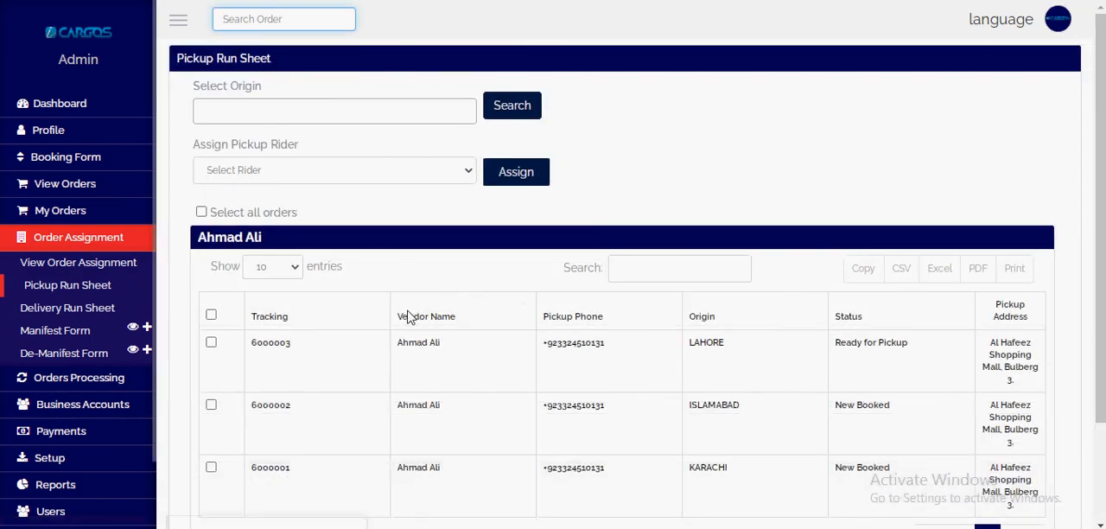
scroll(408, 317, "down", 2)
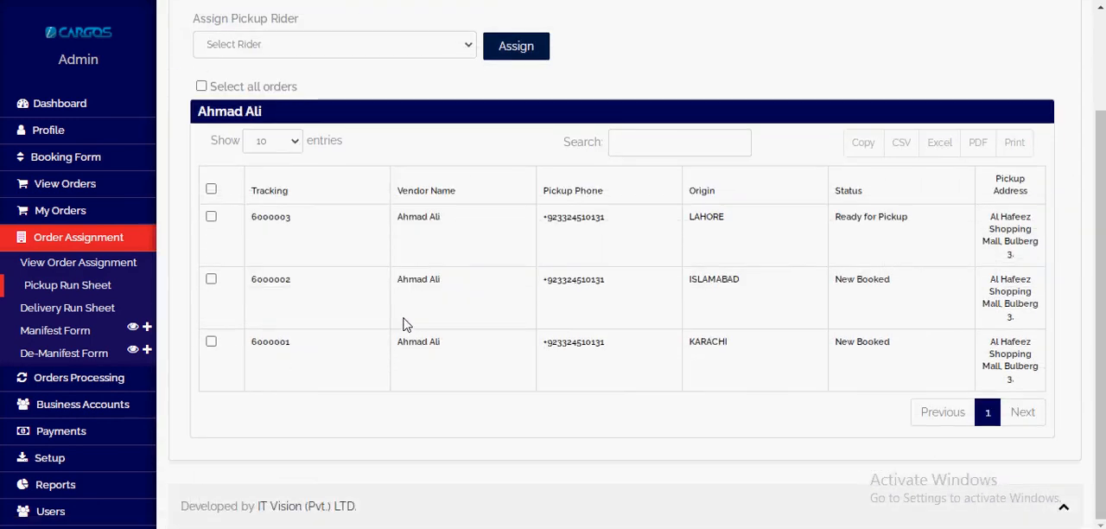
scroll(406, 322, "up", 1)
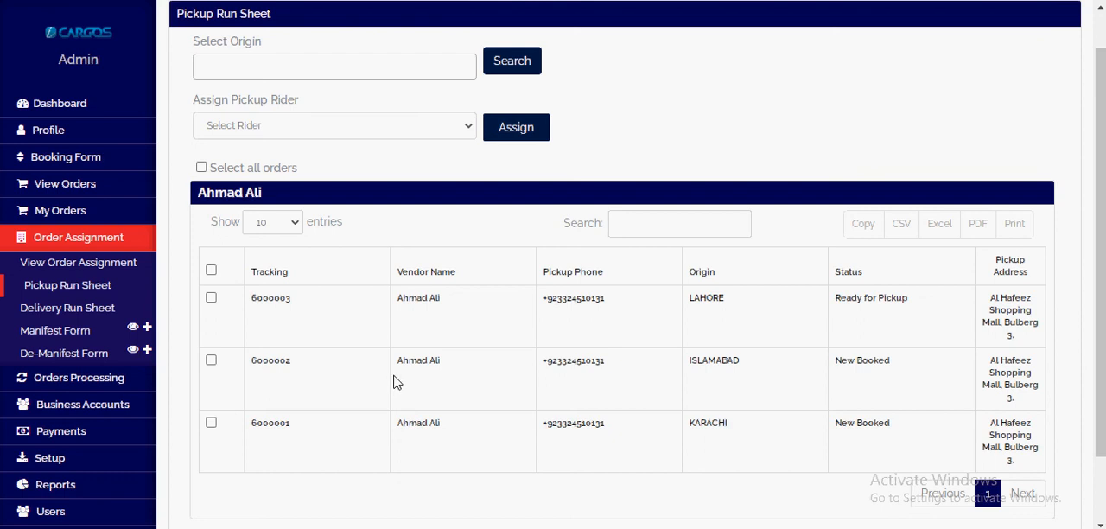
left_click(211, 272)
left_click(279, 129)
left_click(280, 163)
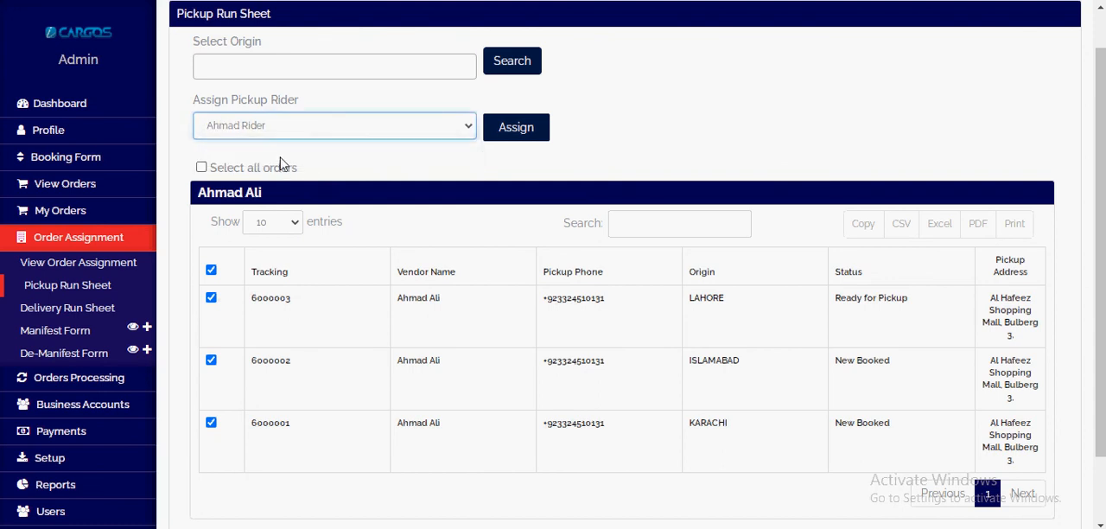
left_click(518, 129)
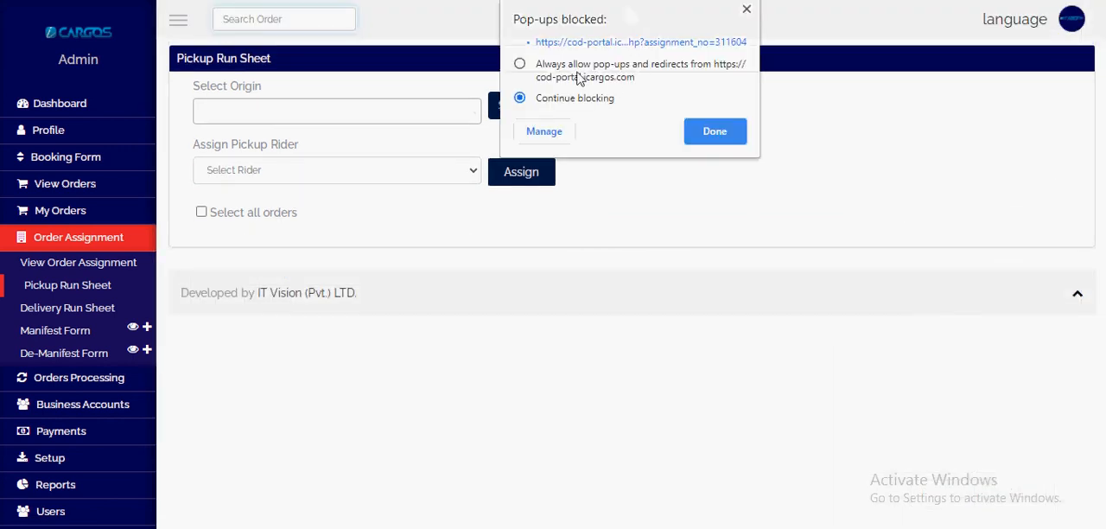
Step: Always allow pop-ups and redirects from cod-portal.icargos.com and dismiss the mail notification
left_click(579, 78)
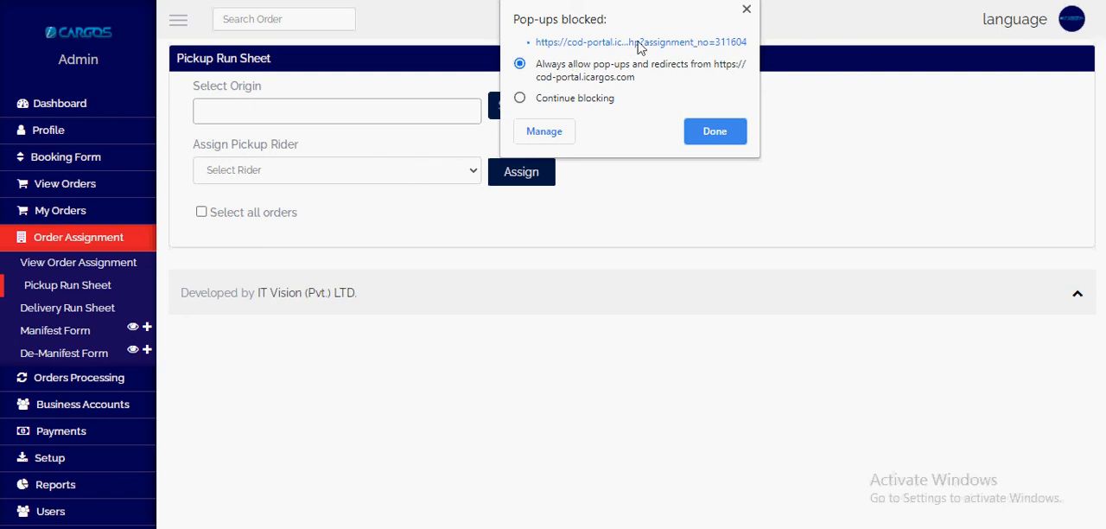
left_click(715, 133)
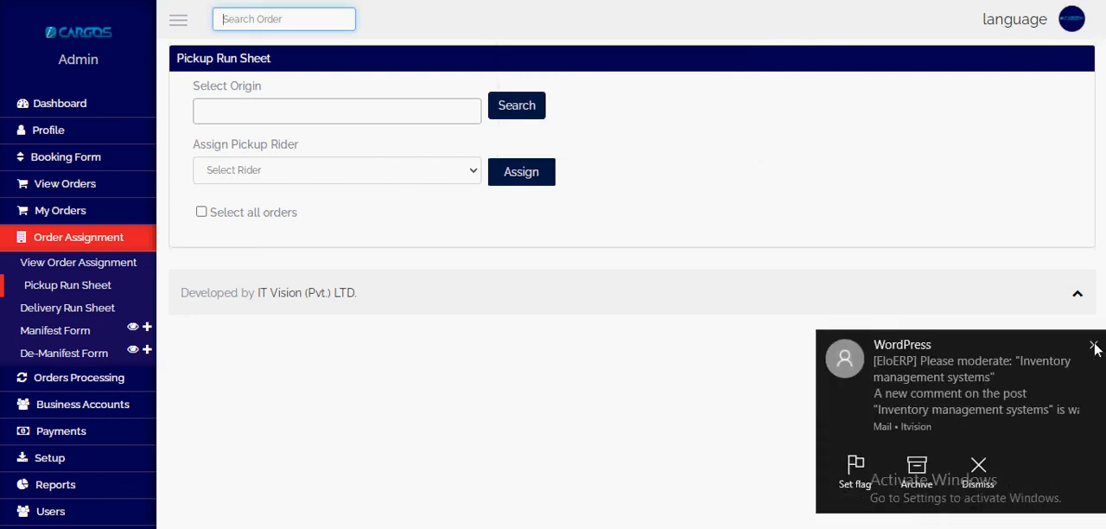
left_click(1093, 345)
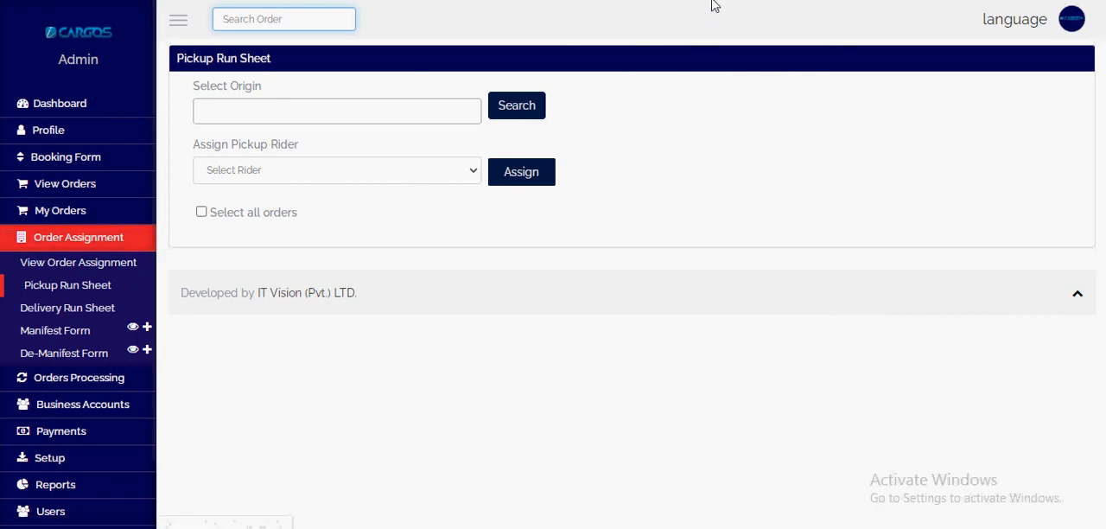
Step: View the order assignments and open an enlarged print preview of the rider's pickup sheet
left_click(67, 268)
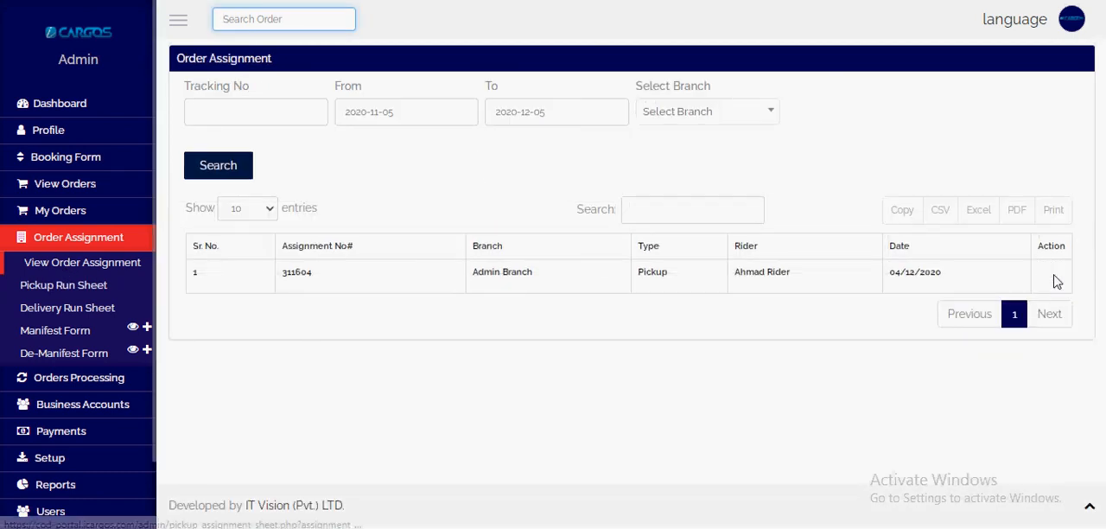
left_click(1058, 277)
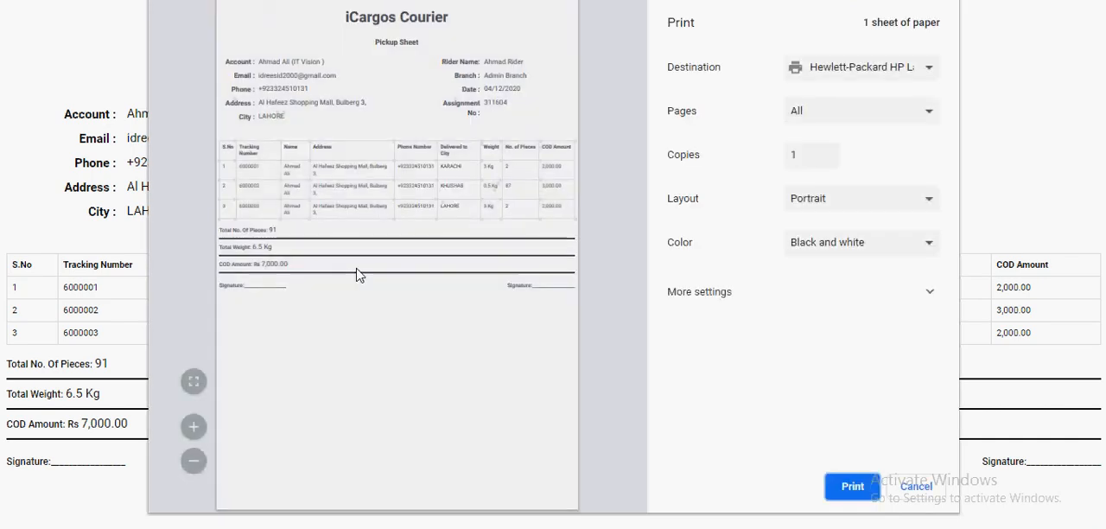
left_click(198, 383)
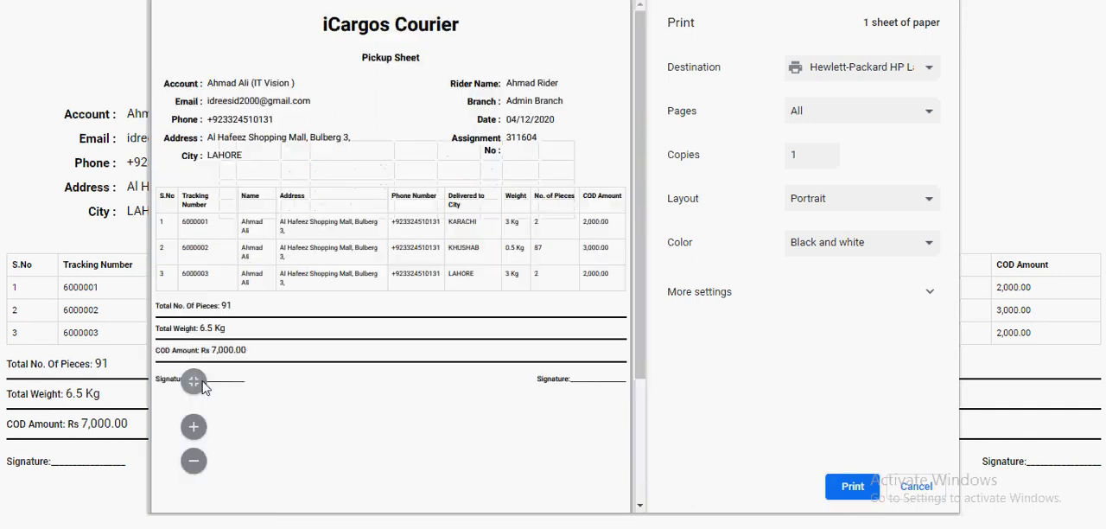
Step: Examine the assignment, rider, account and tracking details on the pickup sheet, and cancel its printing
left_click_drag(507, 133, 558, 139)
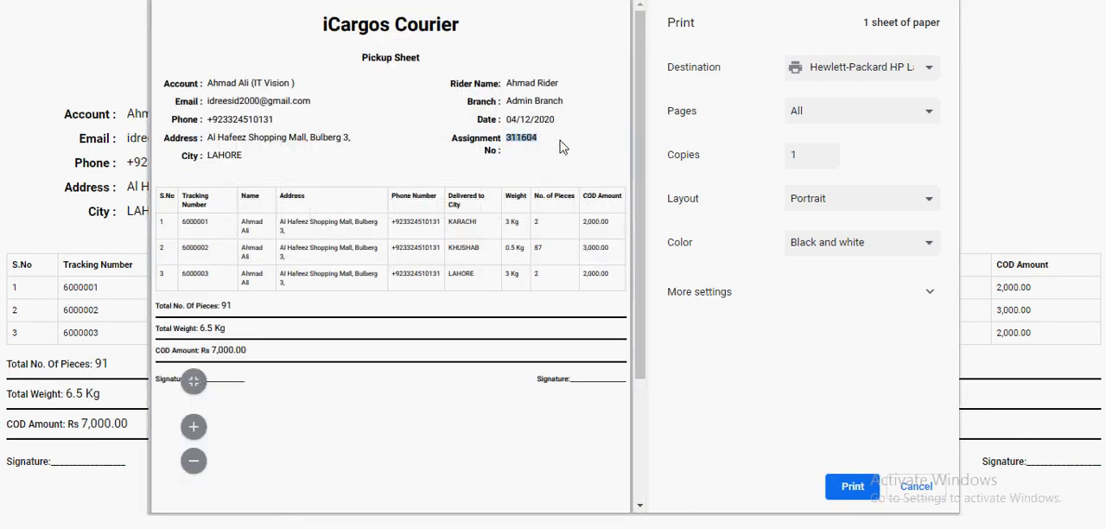
left_click_drag(503, 116, 583, 99)
left_click_drag(505, 85, 561, 85)
left_click_drag(185, 81, 298, 141)
left_click(198, 90)
double_click(191, 224)
left_click(920, 488)
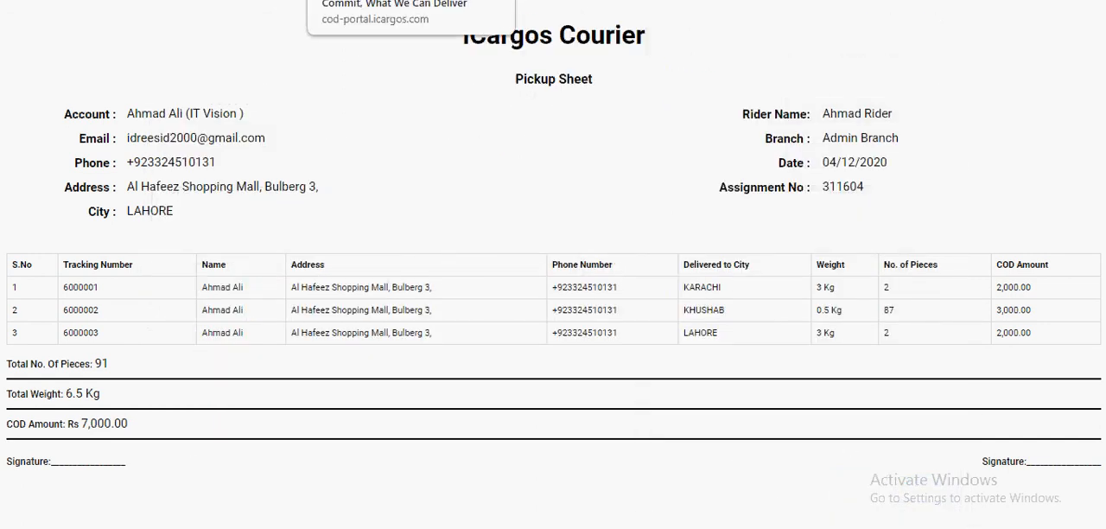
Step: Close the pickup sheet and return to the order assignment list
left_click(216, 0)
left_click(371, 0)
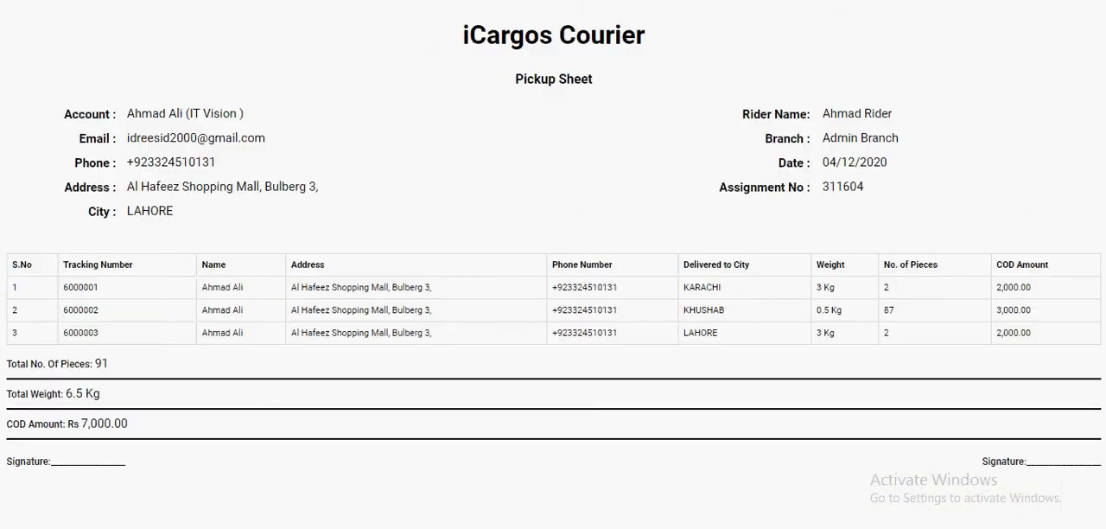
key("ctrl+w")
scroll(472, 167, "up", 1)
left_click(216, 0)
left_click(387, 0)
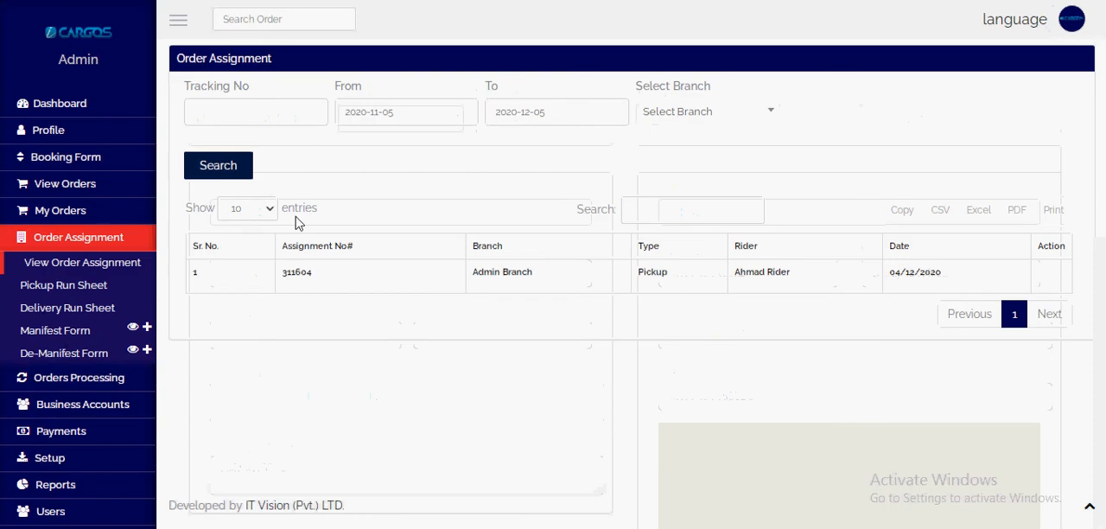
left_click(293, 0)
left_click(386, 0)
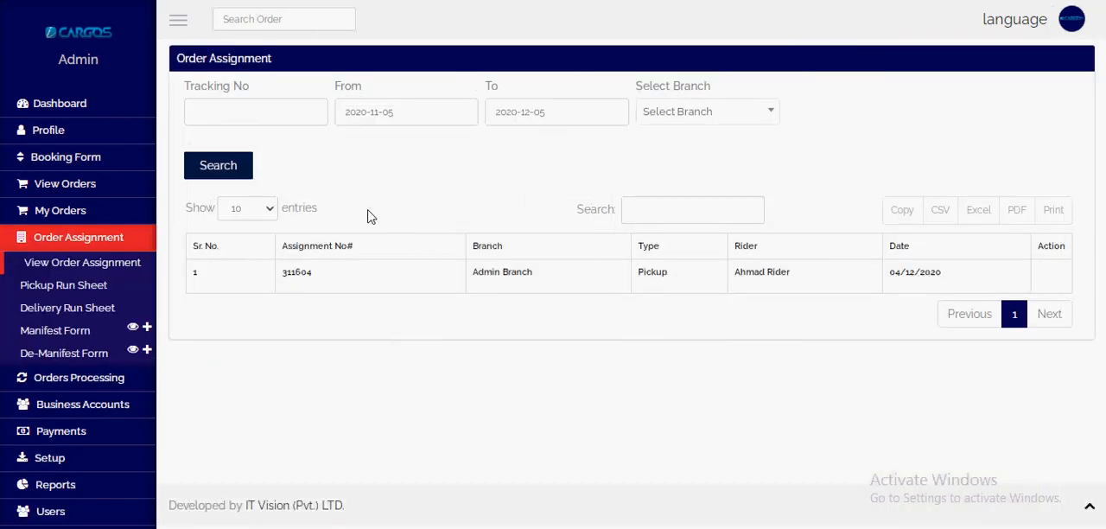
Step: Open My Orders and check the status of each order assigned for pickup
left_click(125, 220)
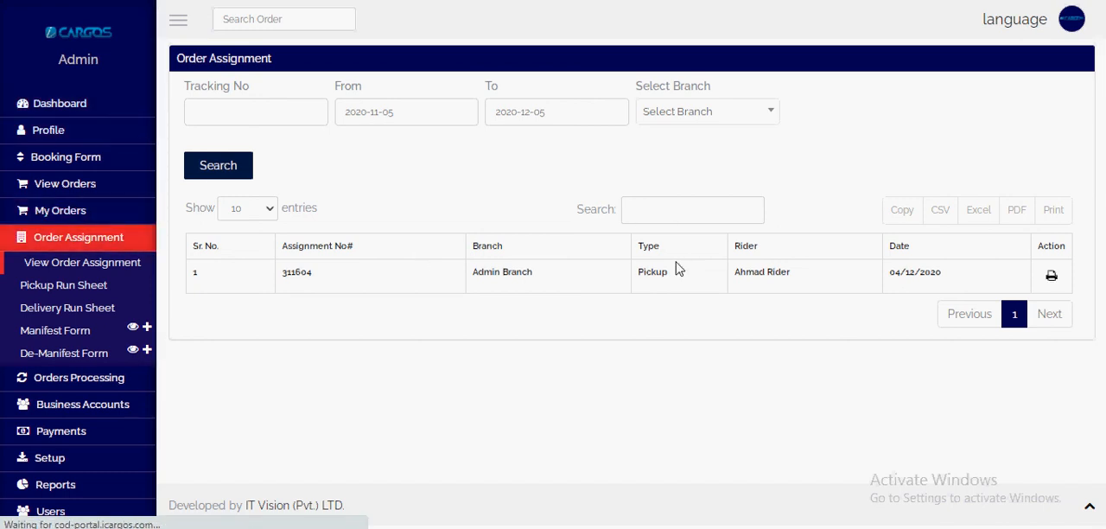
scroll(742, 278, "down", 3)
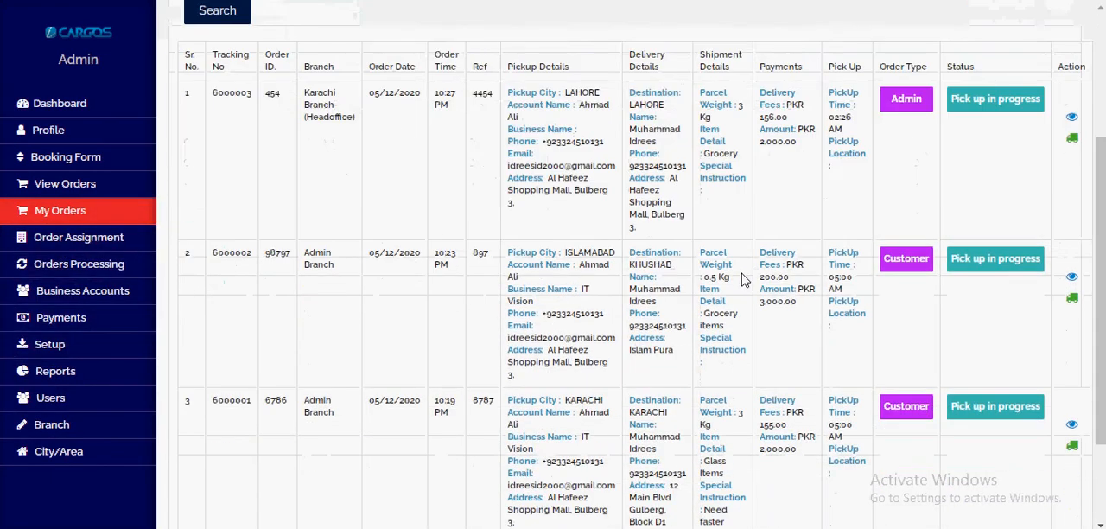
scroll(972, 124, "up", 2)
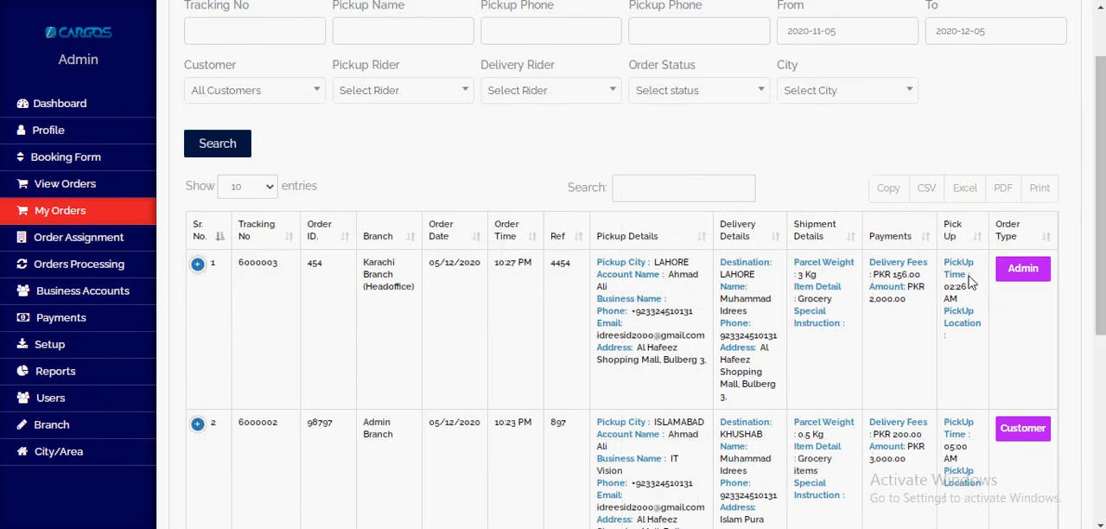
scroll(425, 232, "down", 3)
scroll(424, 240, "up", 3)
key("ctrl+minus")
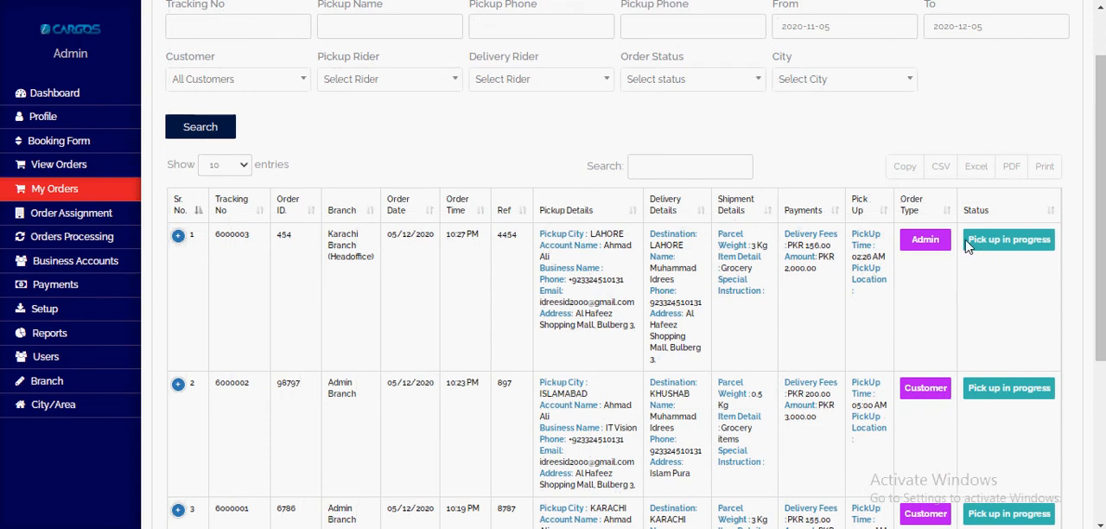
scroll(1000, 326, "down", 3)
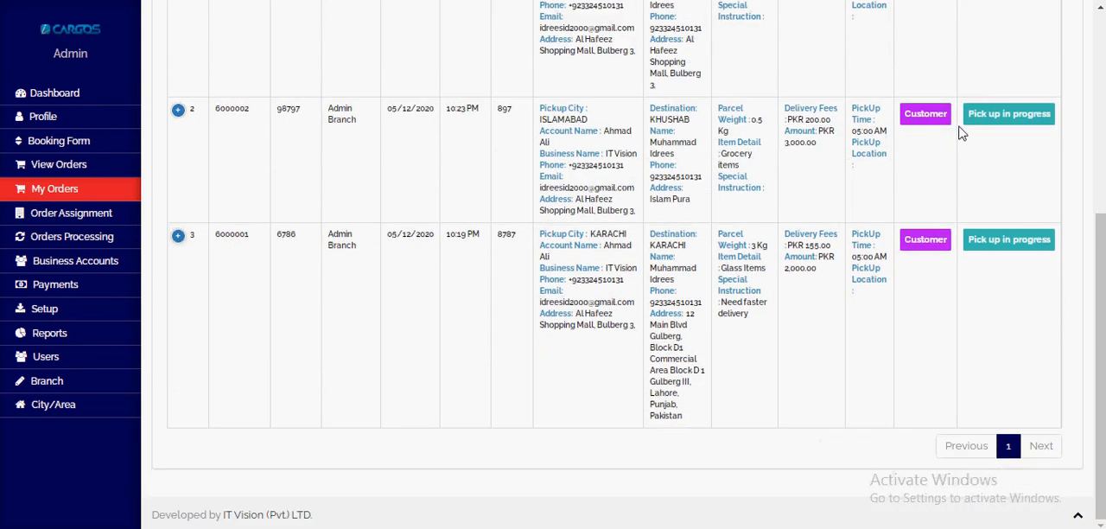
left_click_drag(972, 241, 1065, 247)
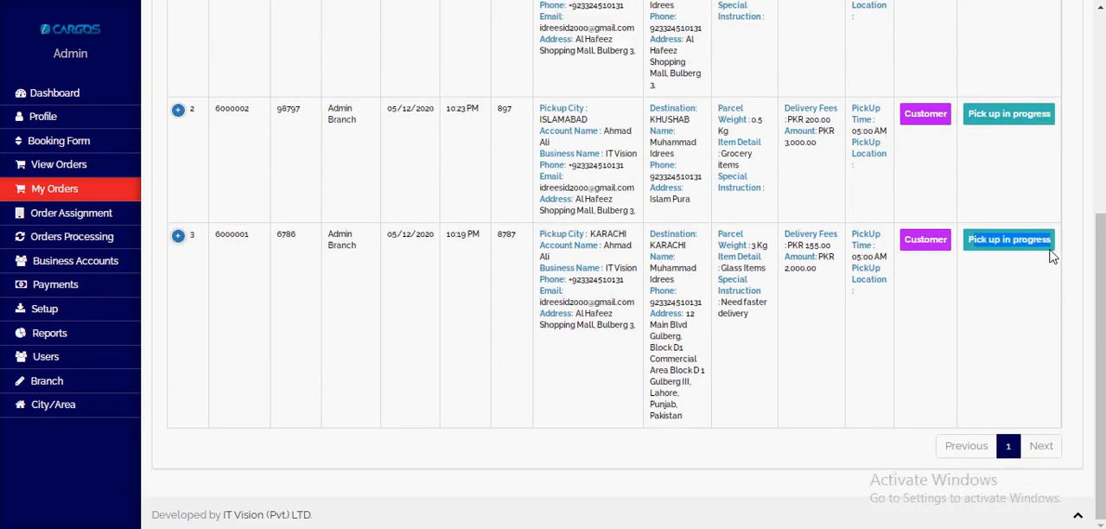
scroll(790, 399, "up", 4)
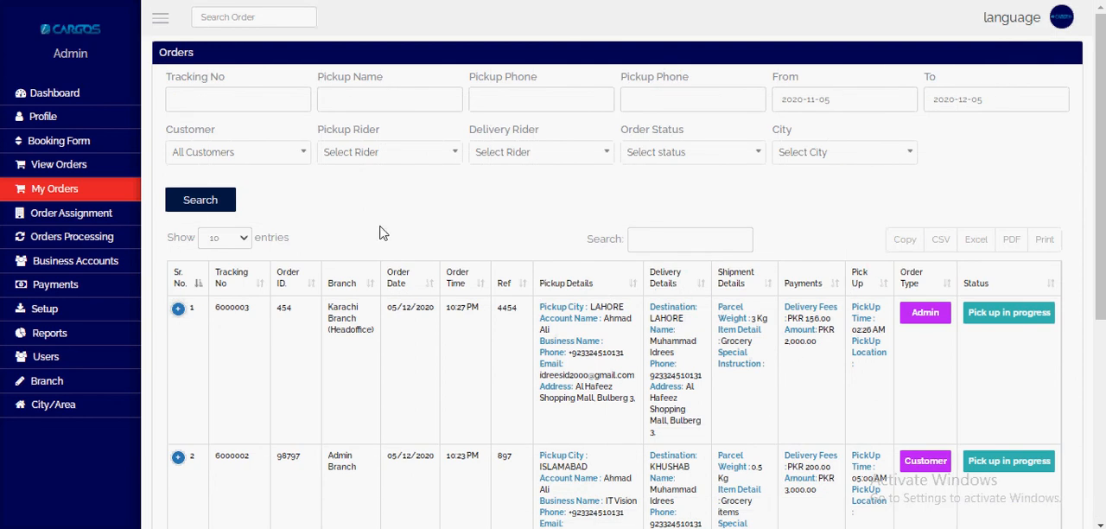
Step: Open Orders Processing and enter the tracking numbers of the three assigned orders, separated by commas
left_click(90, 238)
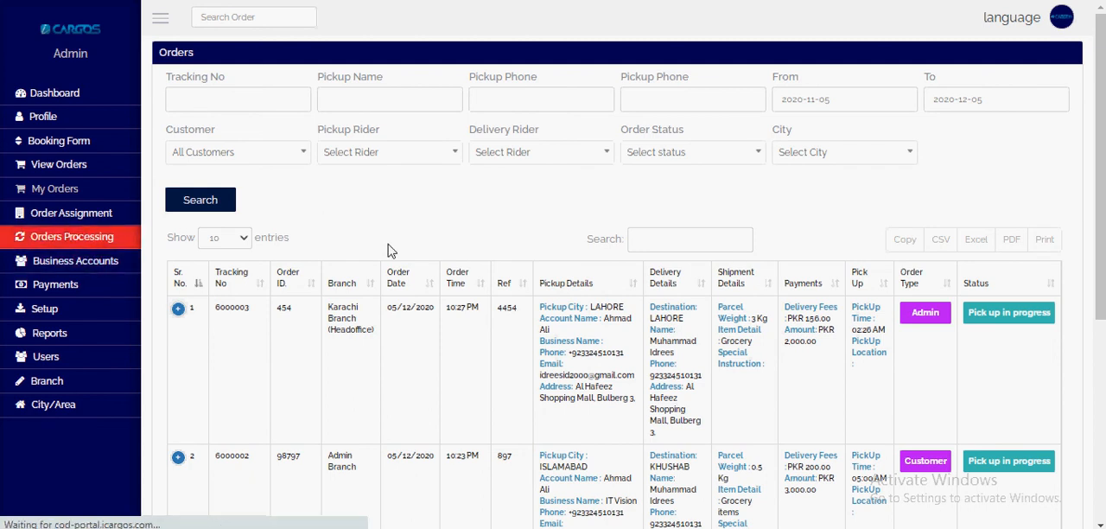
left_click(375, 101)
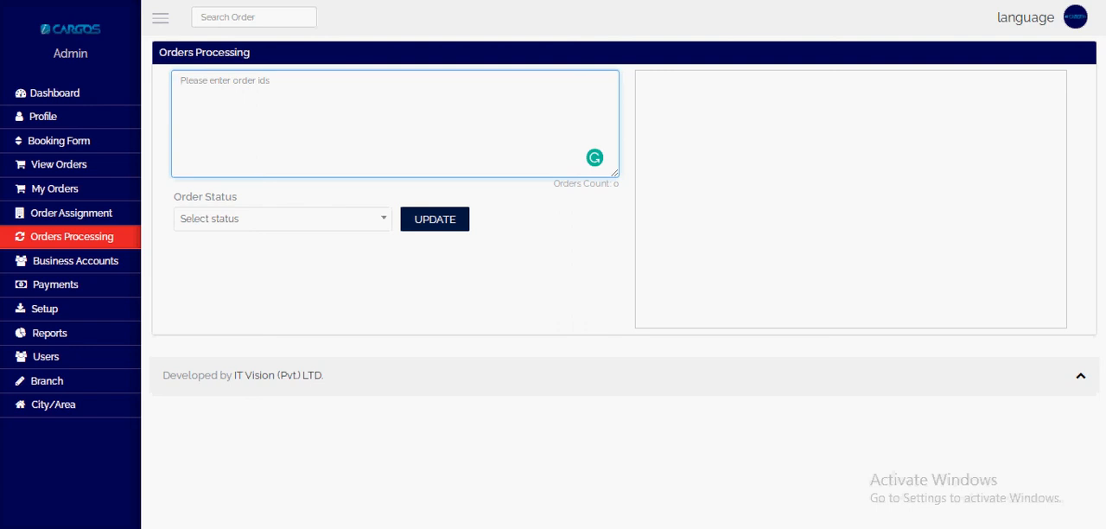
type("6000001")
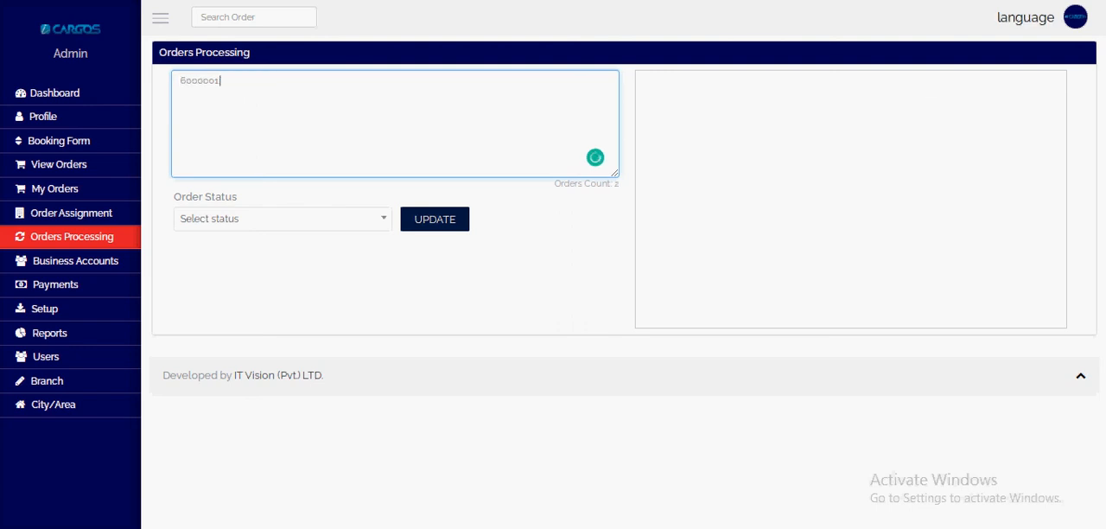
type(",6000001")
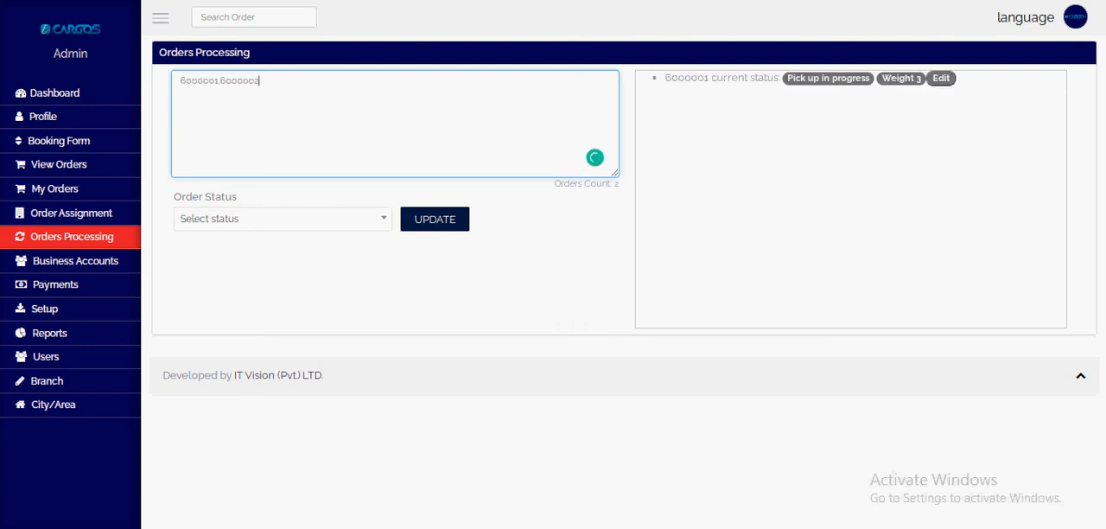
type("6000003")
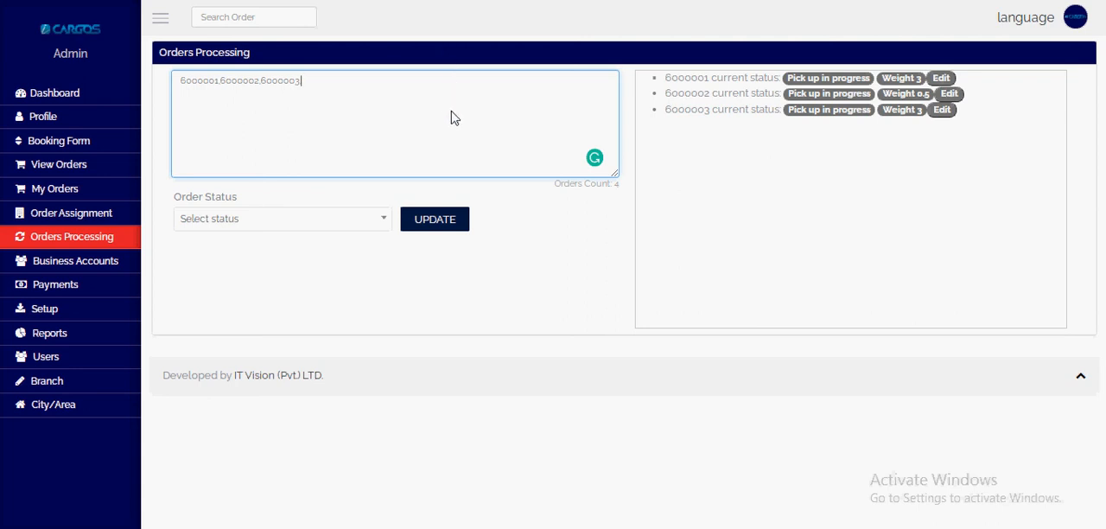
Step: Open the portal's Dashboard link in an incognito window
left_click(57, 102)
right_click(57, 102)
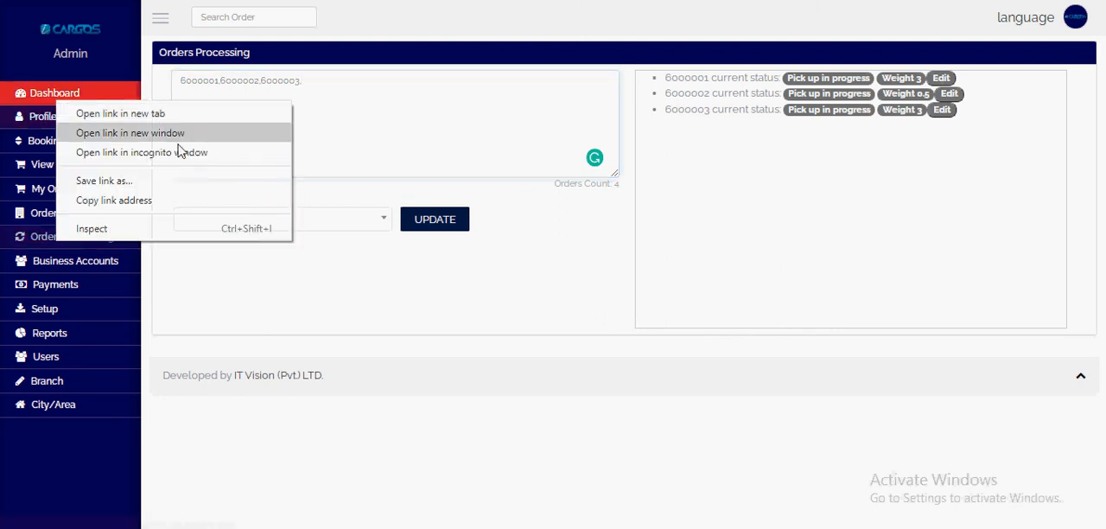
left_click(177, 156)
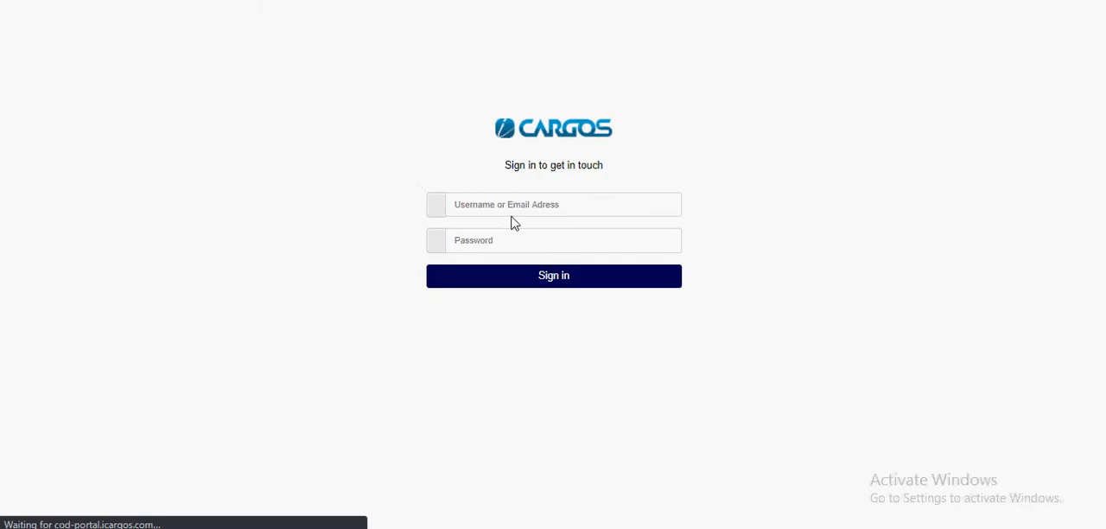
Step: Sign in to the portal as the rider, entering the rider's e-mail address and account password
left_click(506, 214)
type("rider")
key("ctrl+a")
key("Tab")
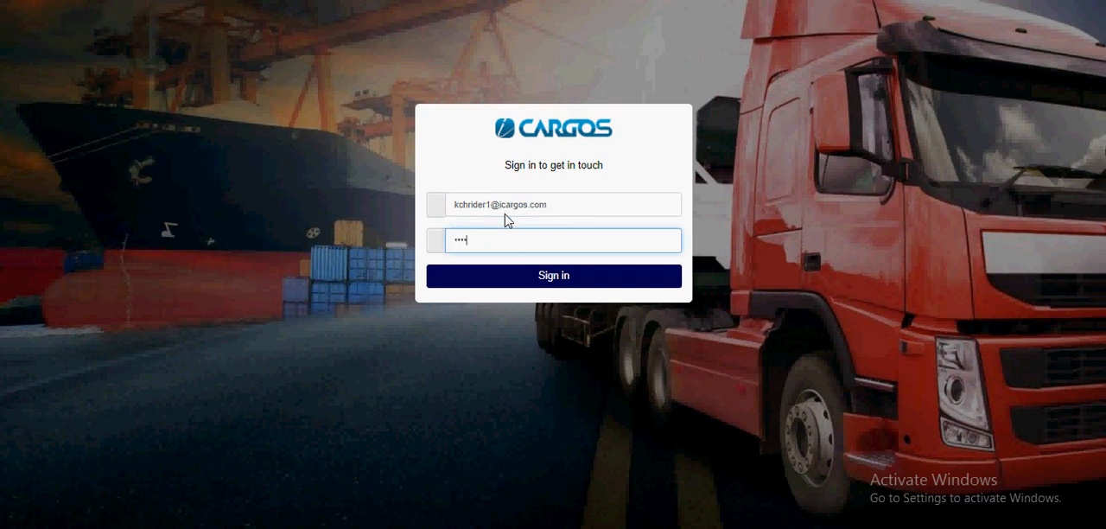
key("Return")
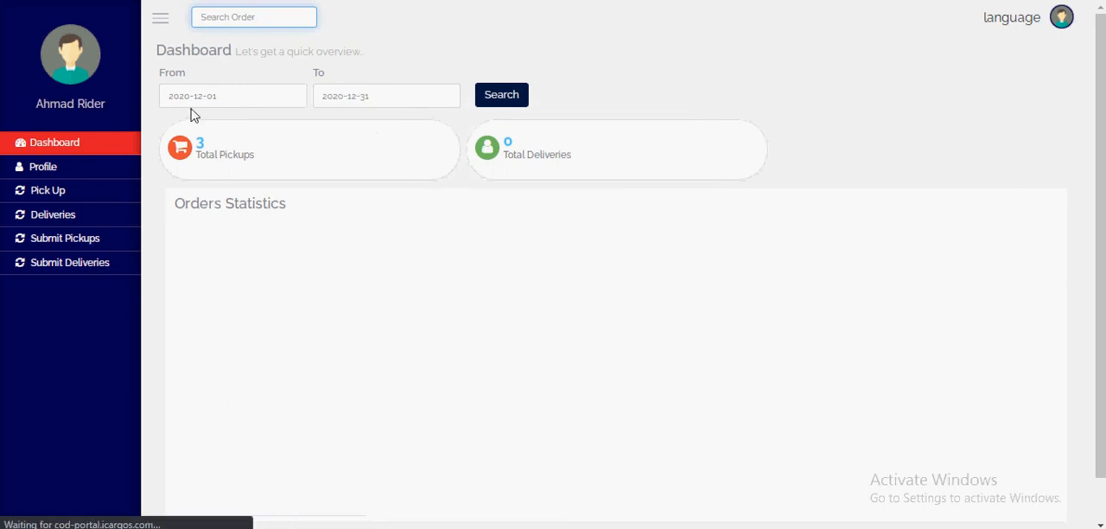
Step: View the rider's assigned pickups, and enter the three orders' tracking numbers in Submit Pickups, separated by commas
left_click(213, 159)
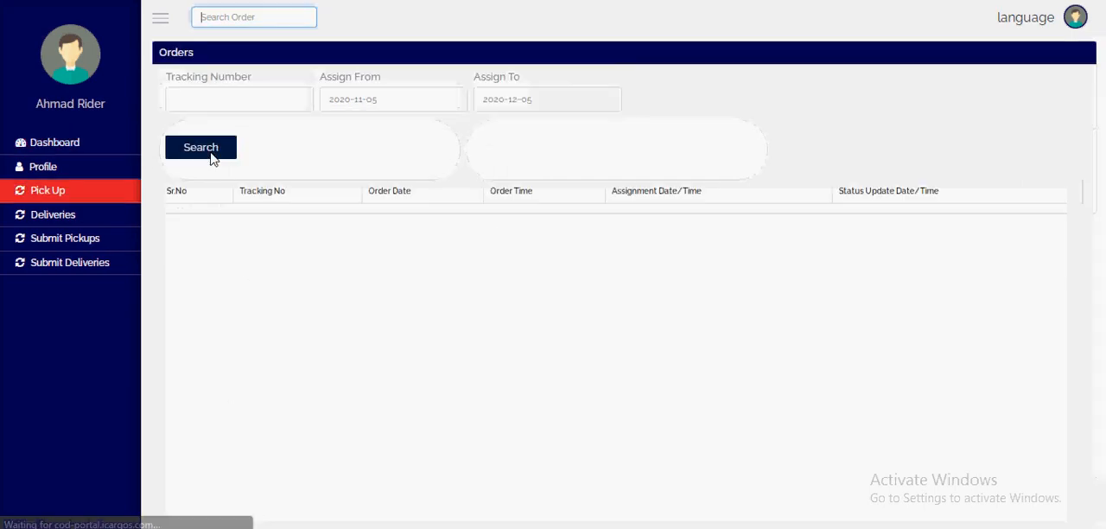
scroll(436, 260, "down", 1)
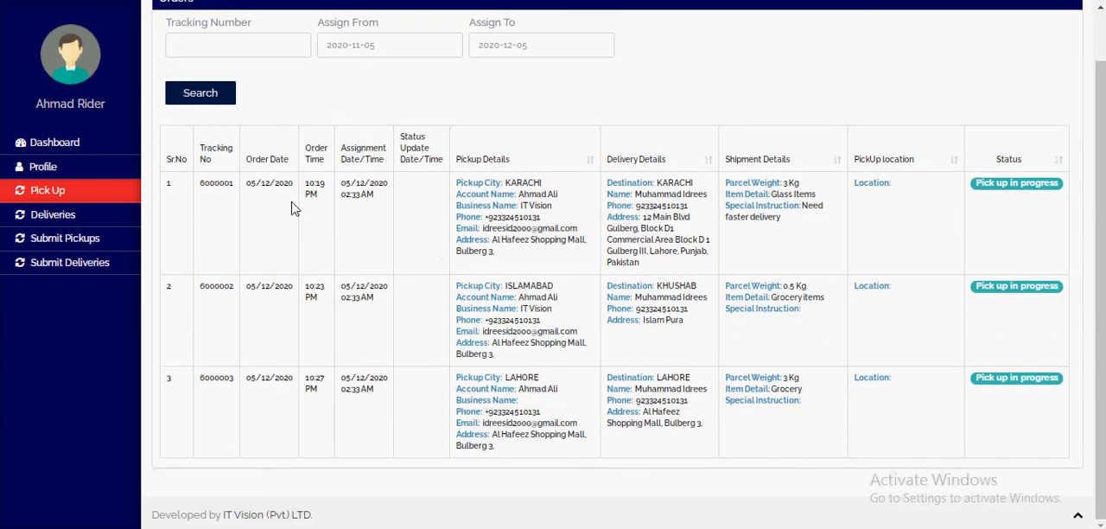
left_click(73, 237)
type("6000001,6000002")
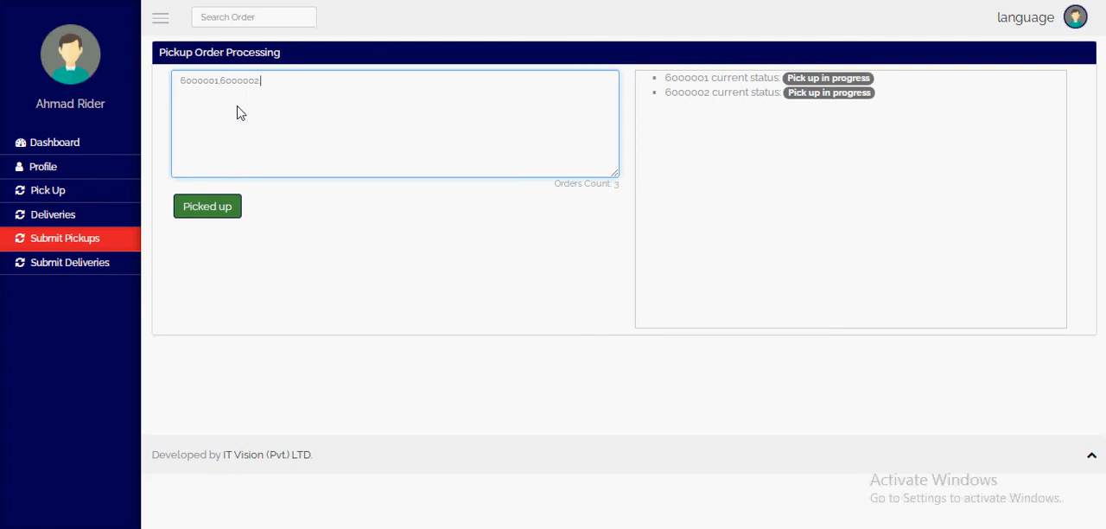
type(",6000003")
key("BackSpace")
type("3,")
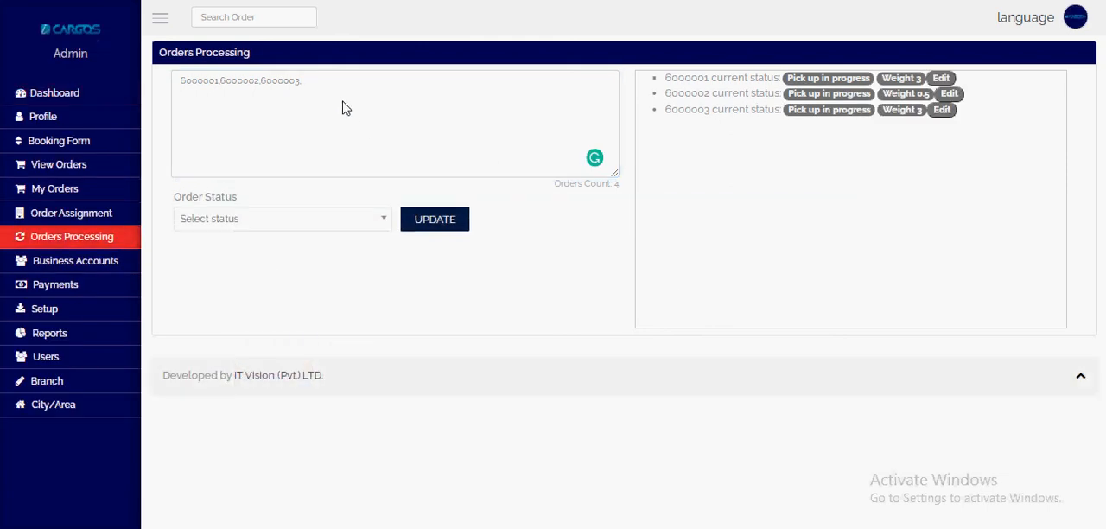
Step: Return to the admin's Orders Processing page and check the tracking number and current status of each of the three entered orders
left_click(342, 107)
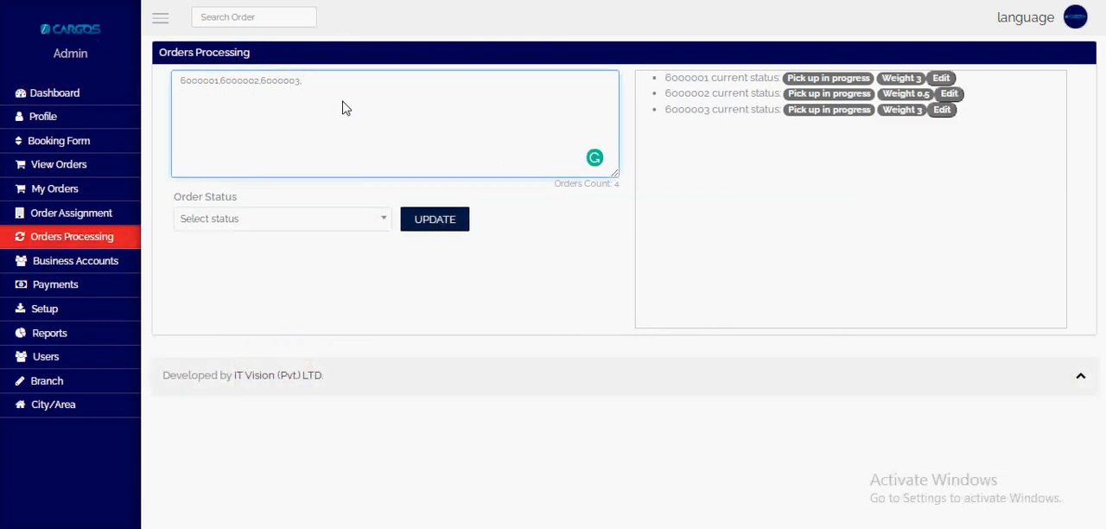
type(",")
triple_click(190, 83)
key("ctrl+c")
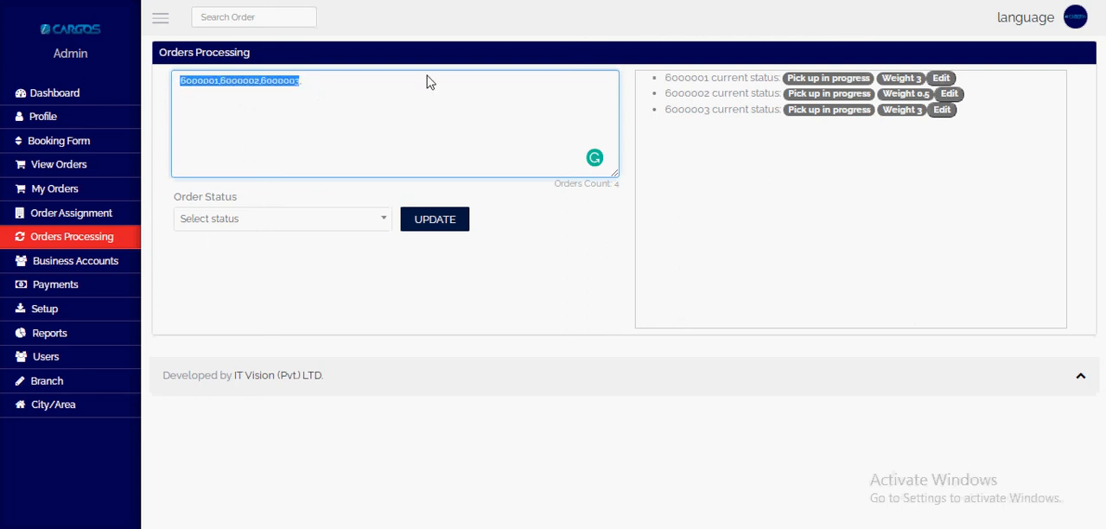
left_click(686, 87)
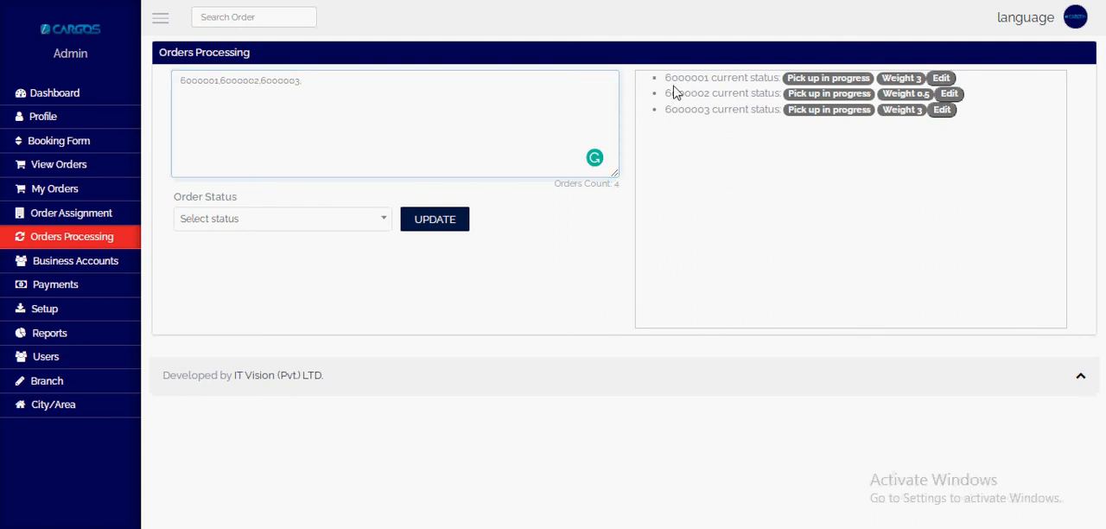
double_click(798, 79)
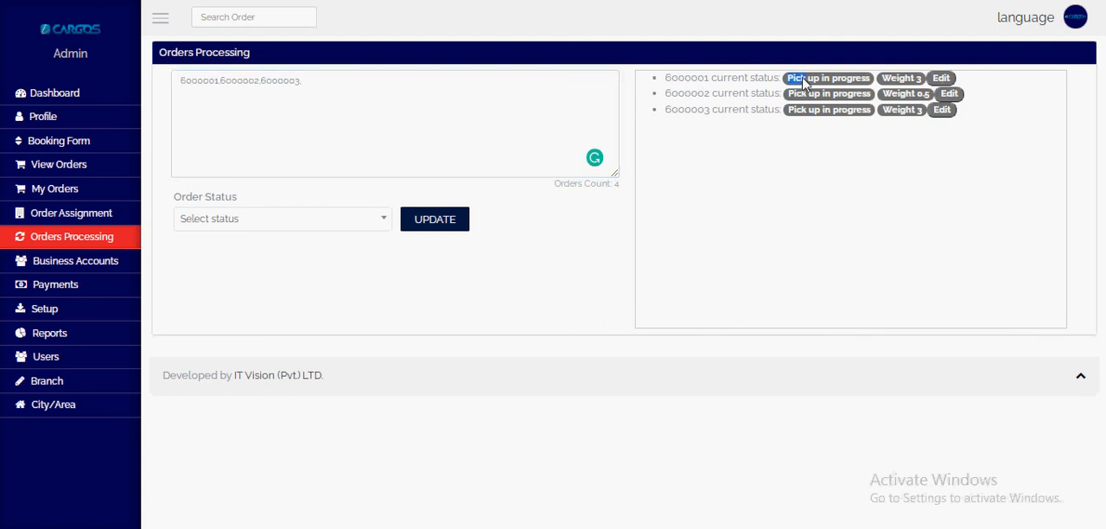
double_click(688, 81)
left_click_drag(788, 79, 866, 79)
left_click_drag(678, 94, 683, 93)
left_click_drag(787, 94, 878, 97)
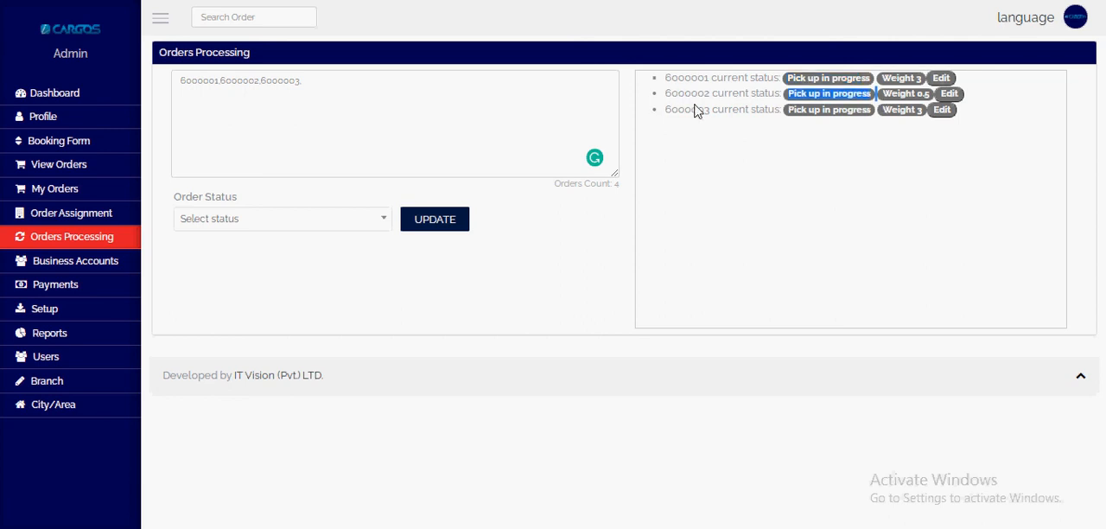
double_click(691, 109)
left_click_drag(787, 110, 883, 114)
left_click(883, 140)
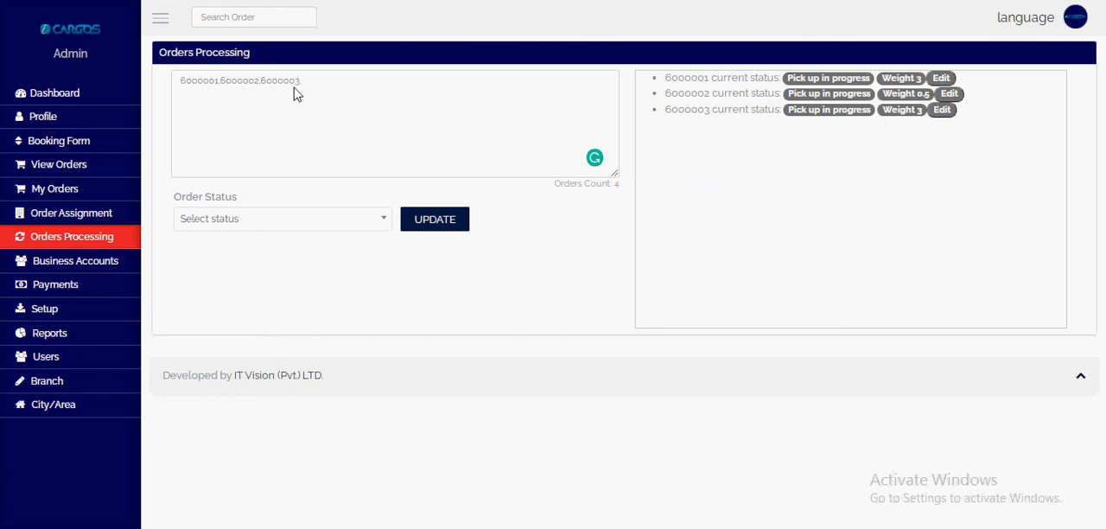
left_click(326, 87)
key("BackSpace")
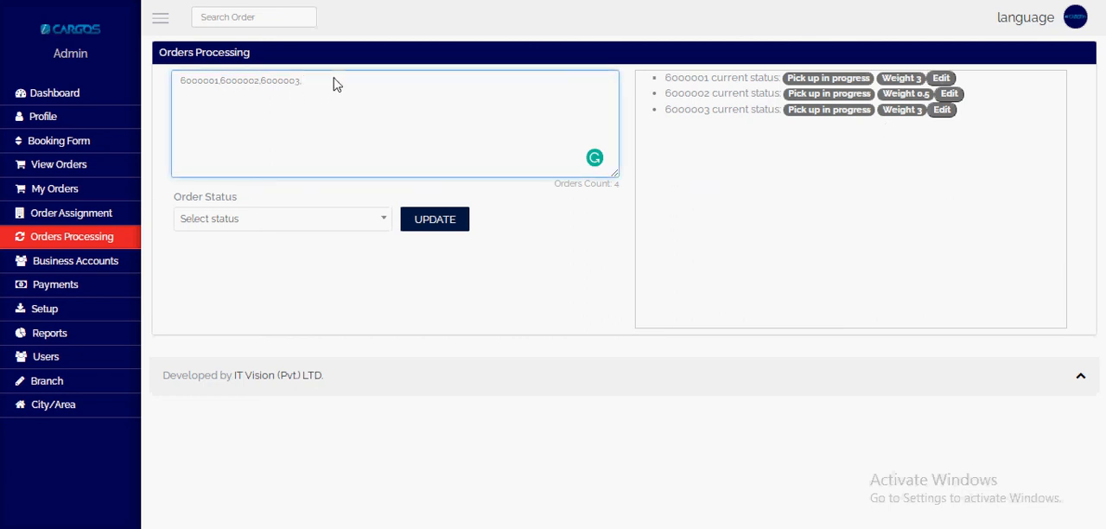
type(",")
Step: Set the weight of the third listed order to 4, submit it, and check the weight in the order list
left_click(942, 110)
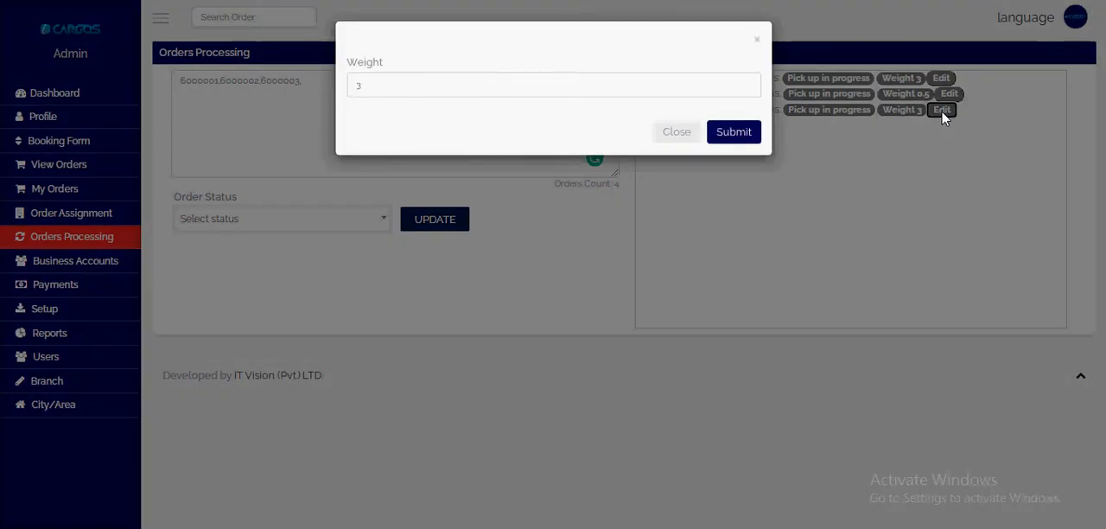
double_click(348, 90)
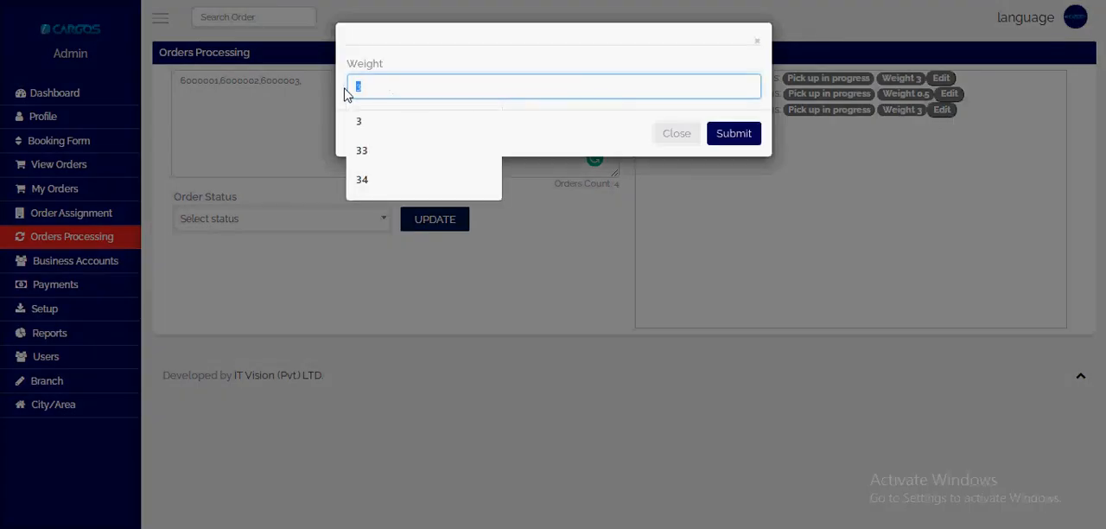
type("4")
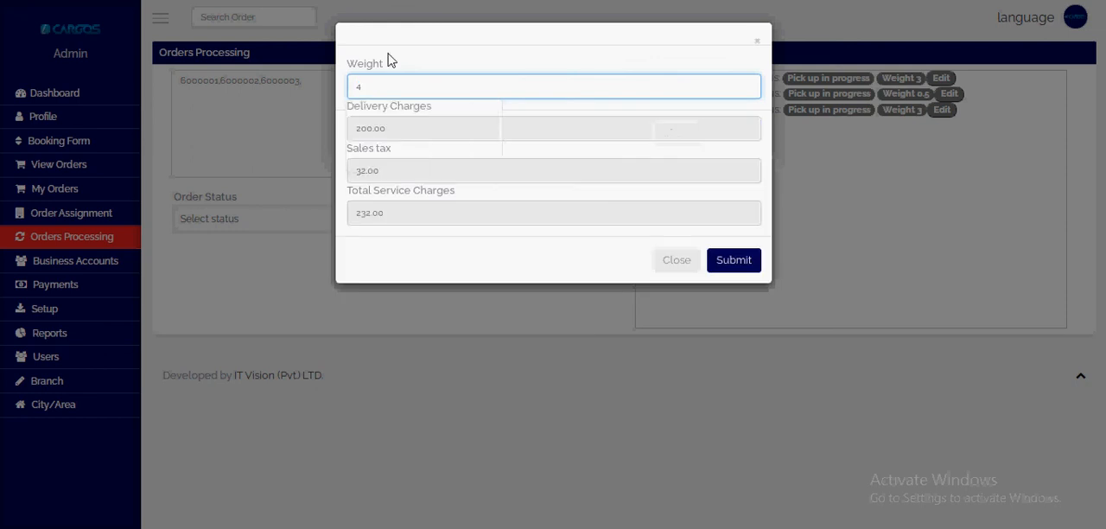
left_click(741, 263)
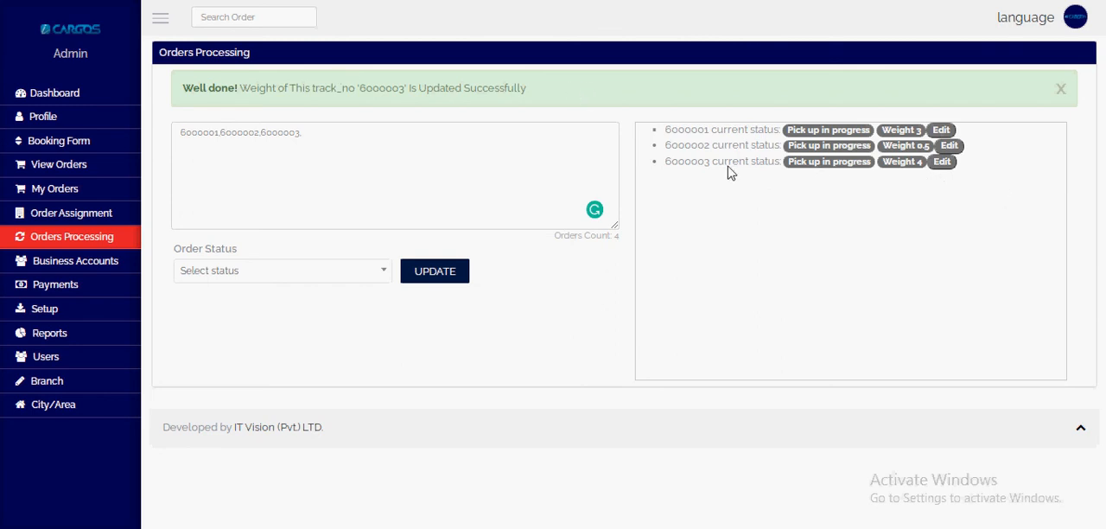
double_click(672, 162)
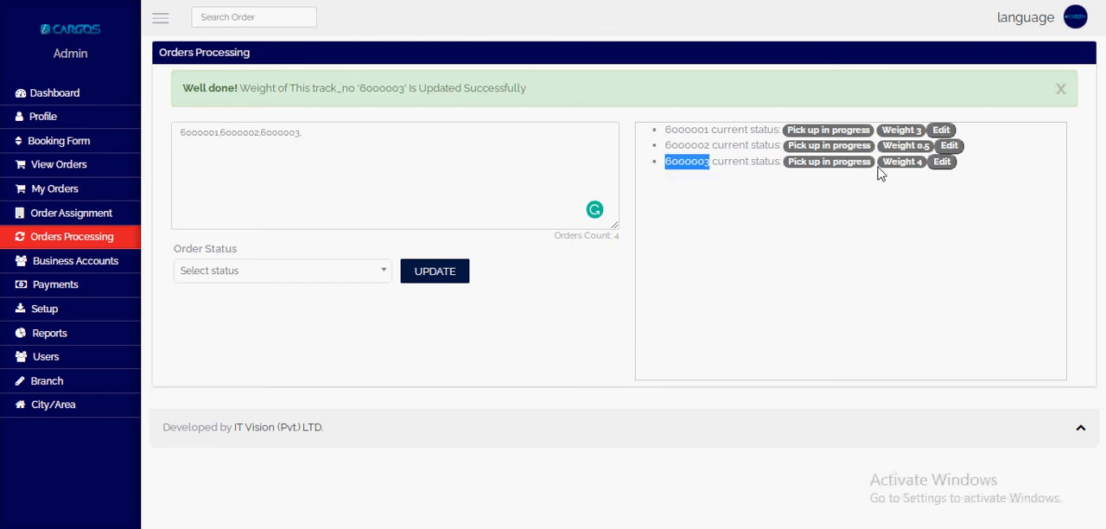
left_click_drag(882, 163, 926, 160)
left_click(587, 259)
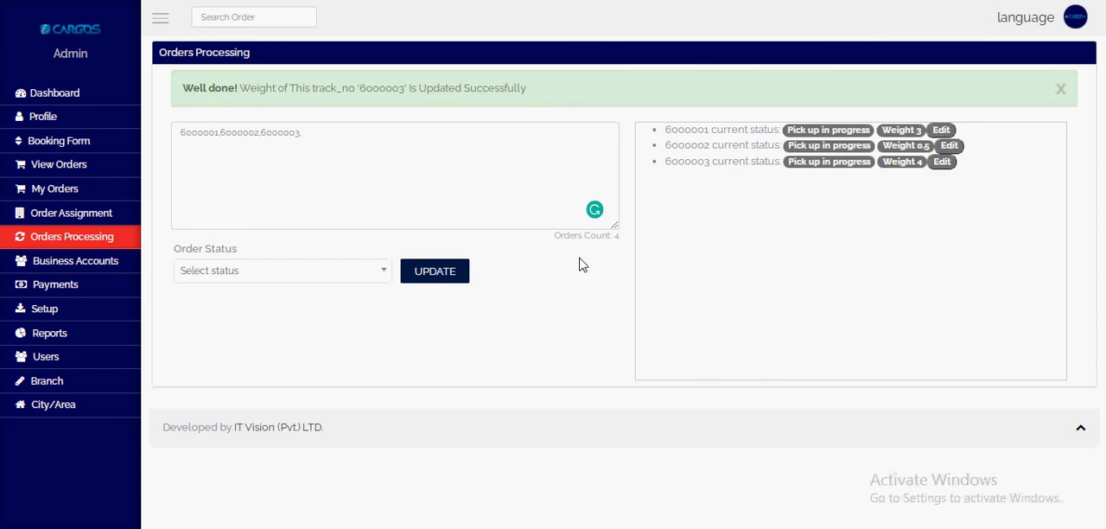
Step: Choose Parcel Received at office as the order status and submit the update for the three entered orders
left_click(245, 271)
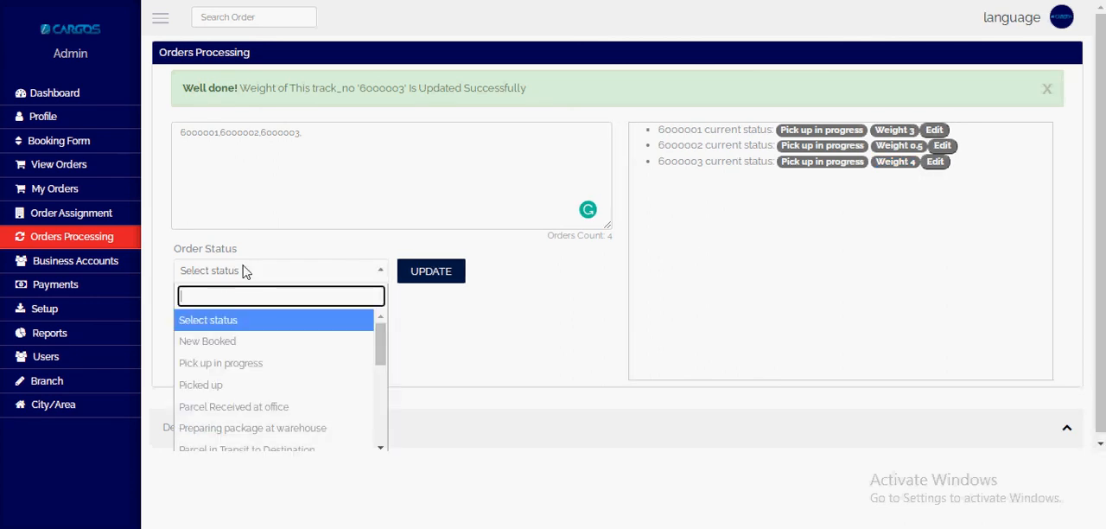
key("Down")
key("Down")
key("Down")
key("Down")
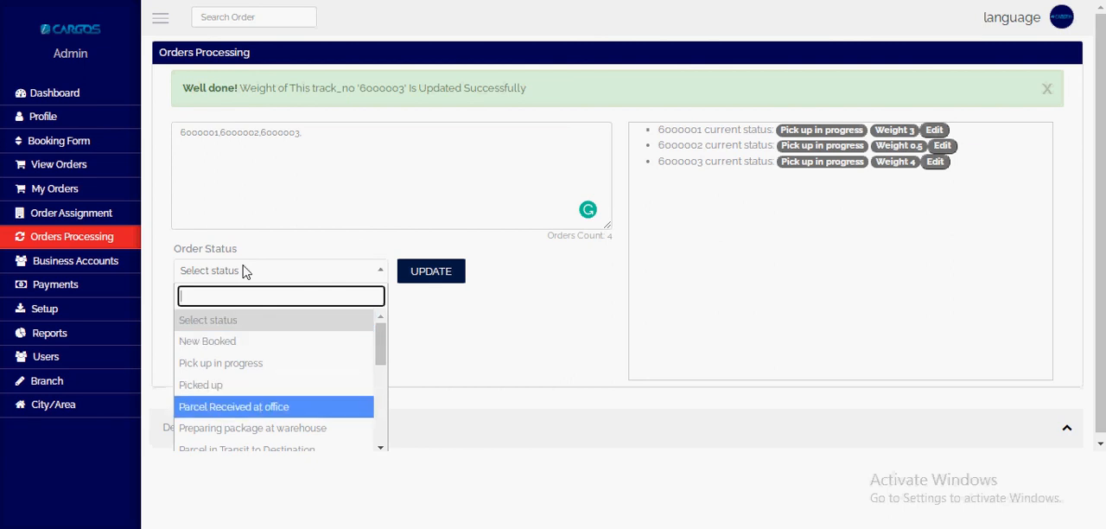
key("Return")
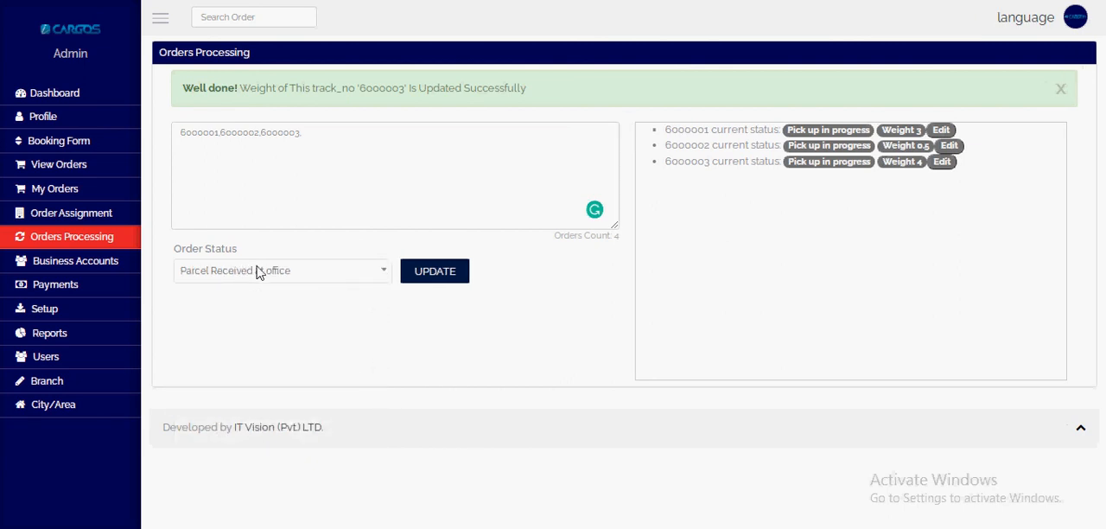
left_click(432, 273)
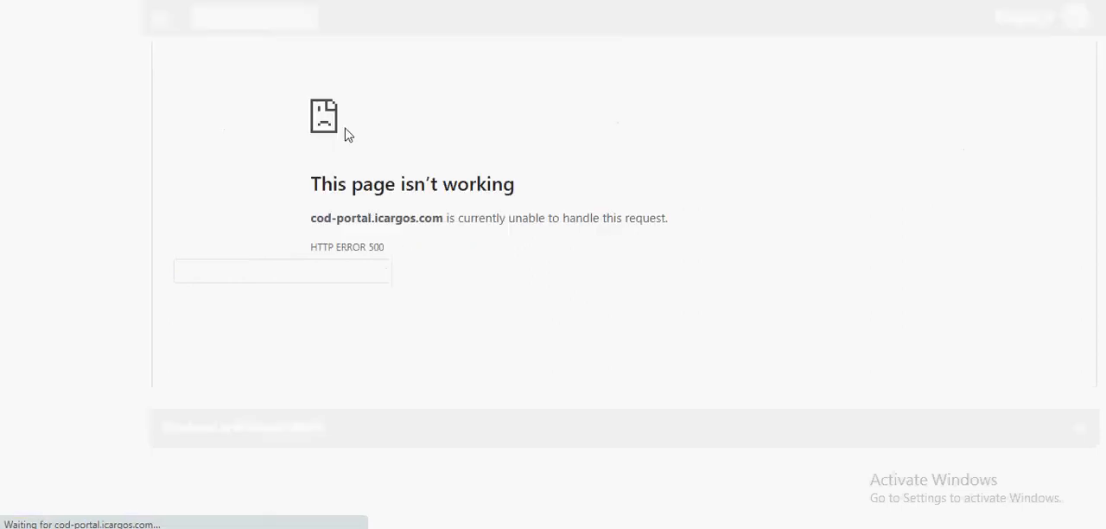
Step: Go back to the Orders Processing page and re-enter the three comma-separated tracking numbers
key("alt+Left")
left_click(194, 89)
key("ctrl+v")
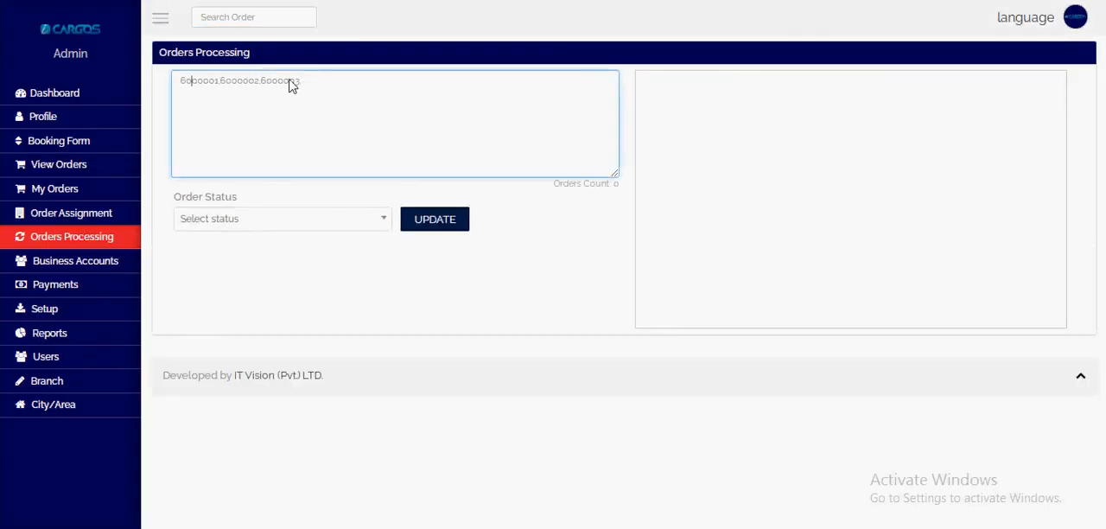
key("ctrl+a")
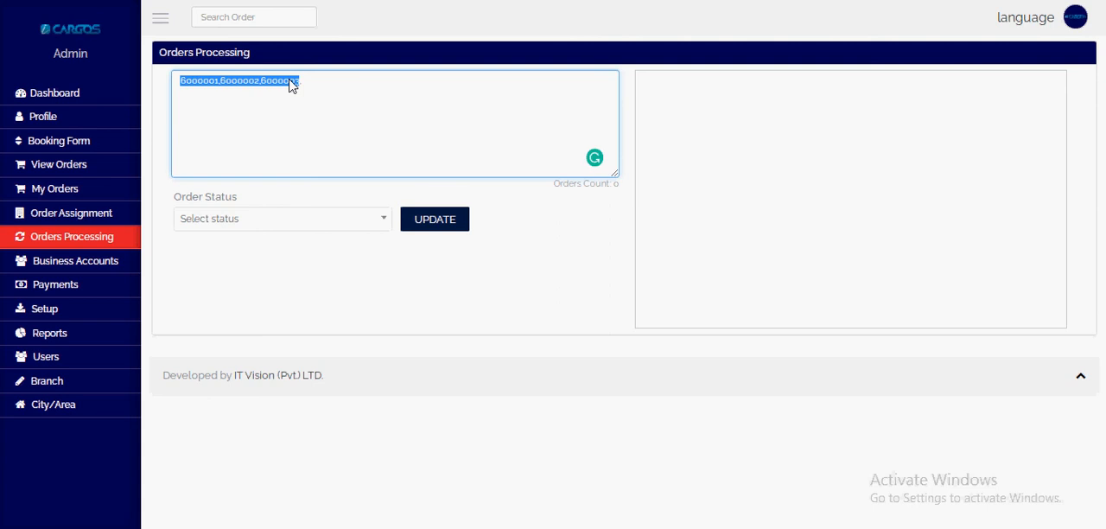
key("Right")
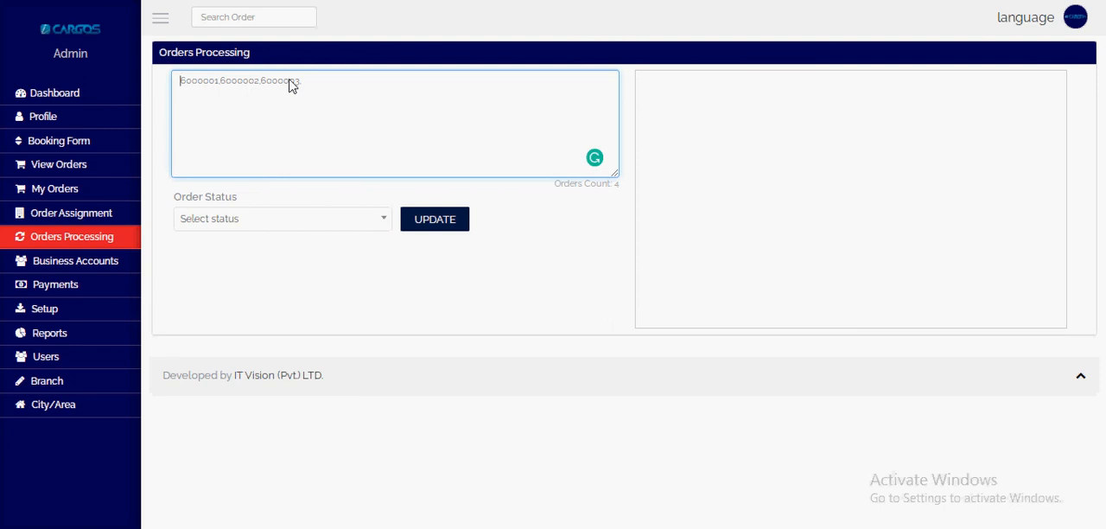
left_click(239, 217)
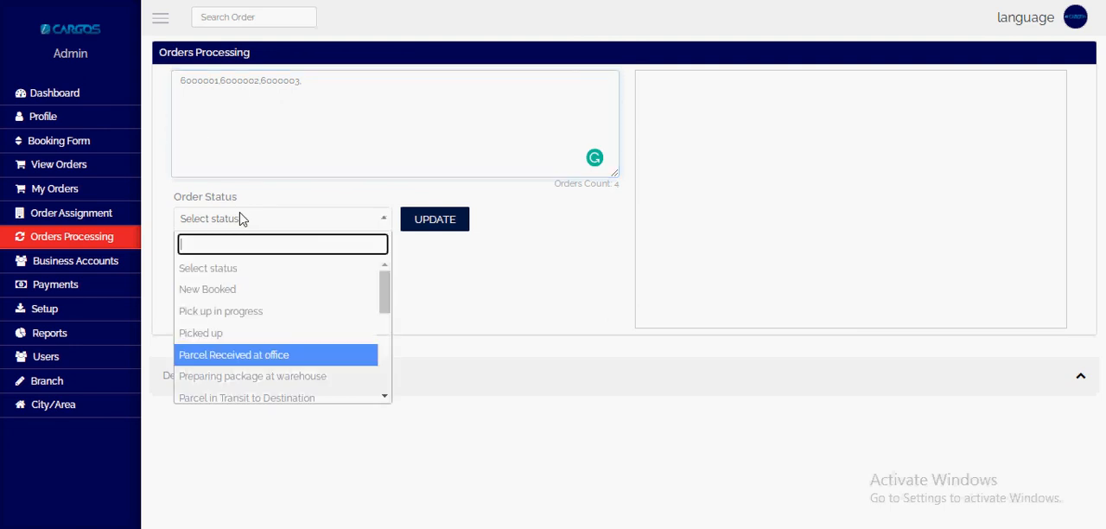
left_click(240, 218)
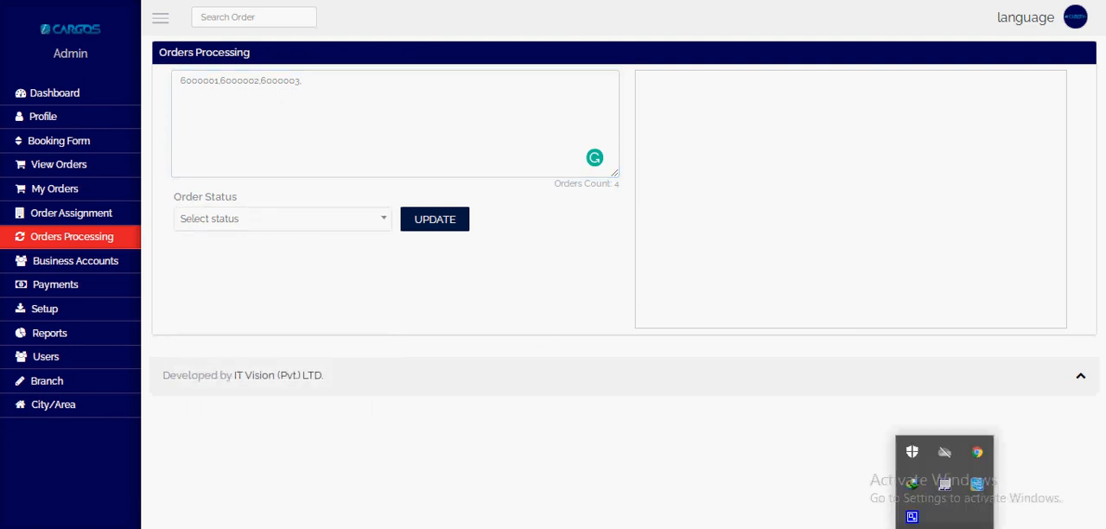
left_click(911, 516)
left_click(251, 164)
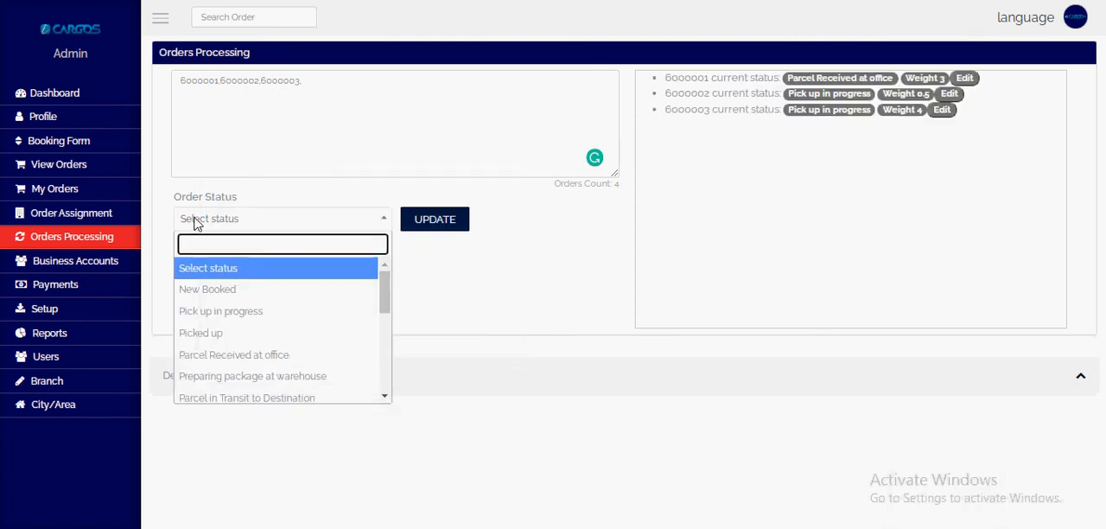
Step: Resubmit the status update for the re-entered orders with Parcel Received at office
type("rece")
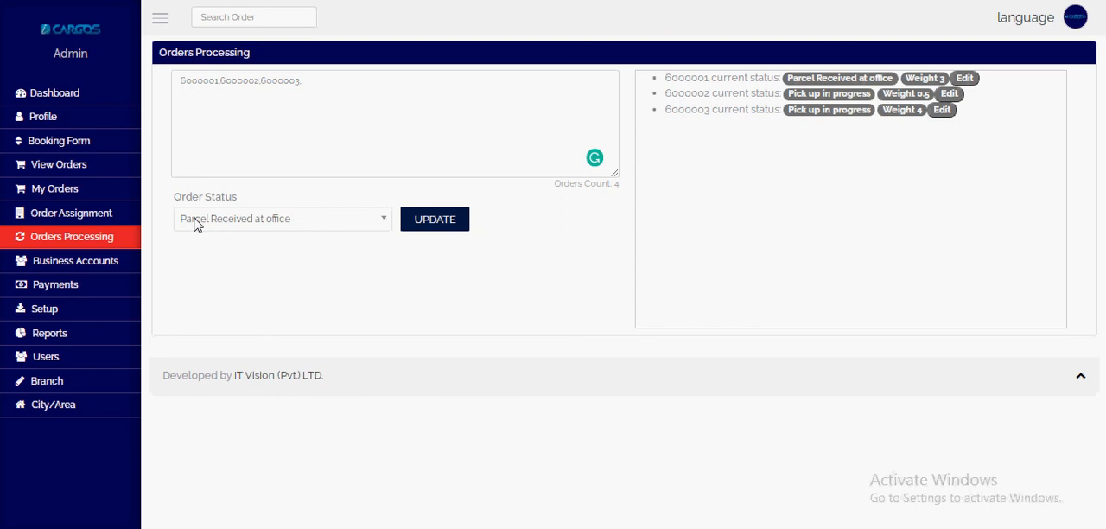
left_click(435, 230)
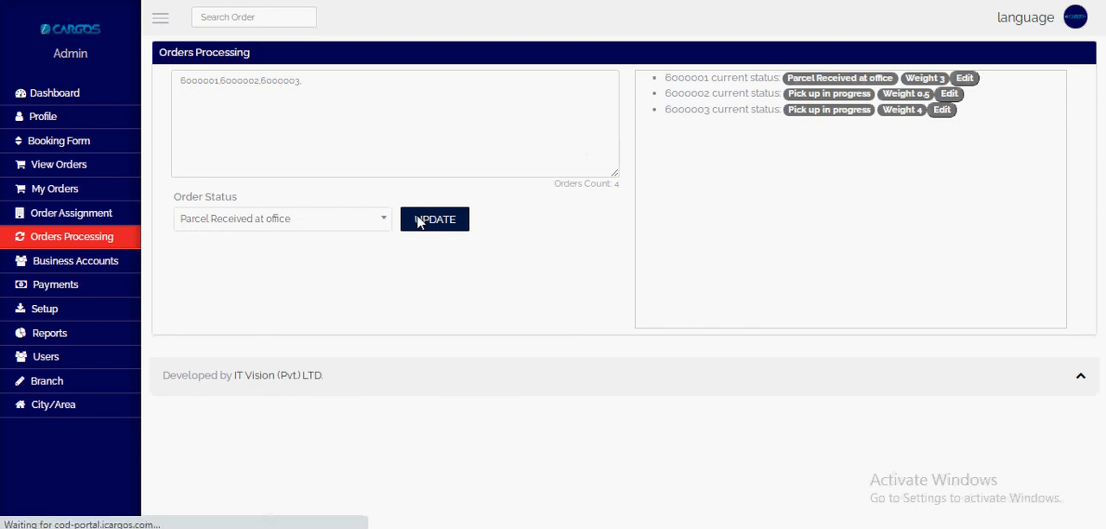